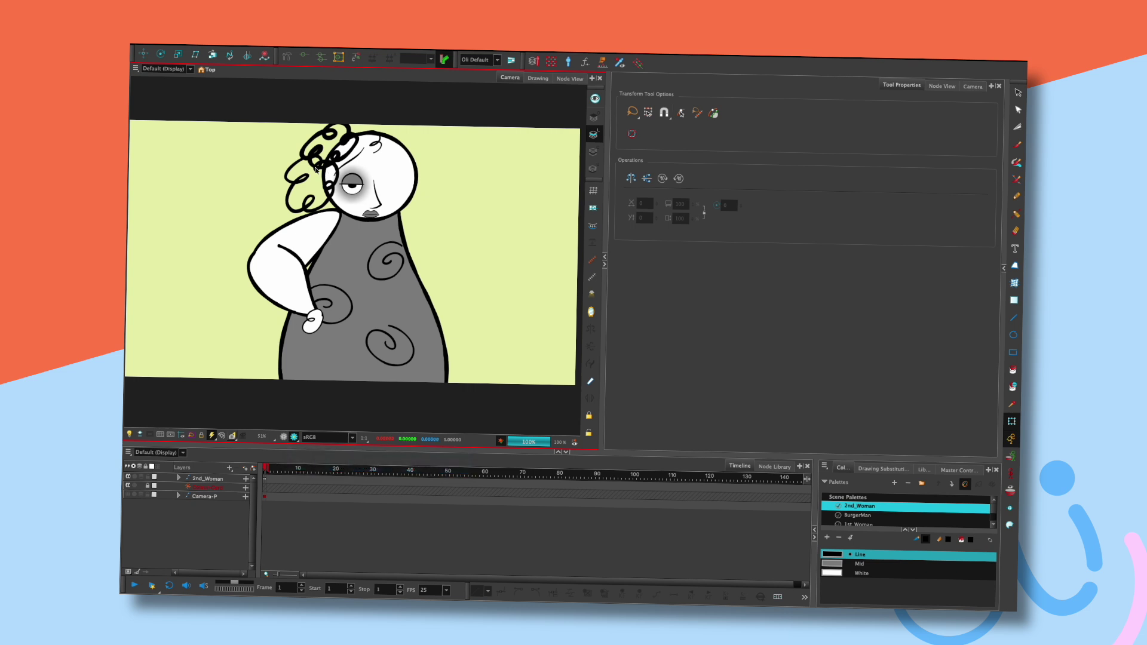
# - Switch the camera view to OpenGL display and move the woman's hand up and inward from her hip
pyautogui.scroll(4, 326, 167)
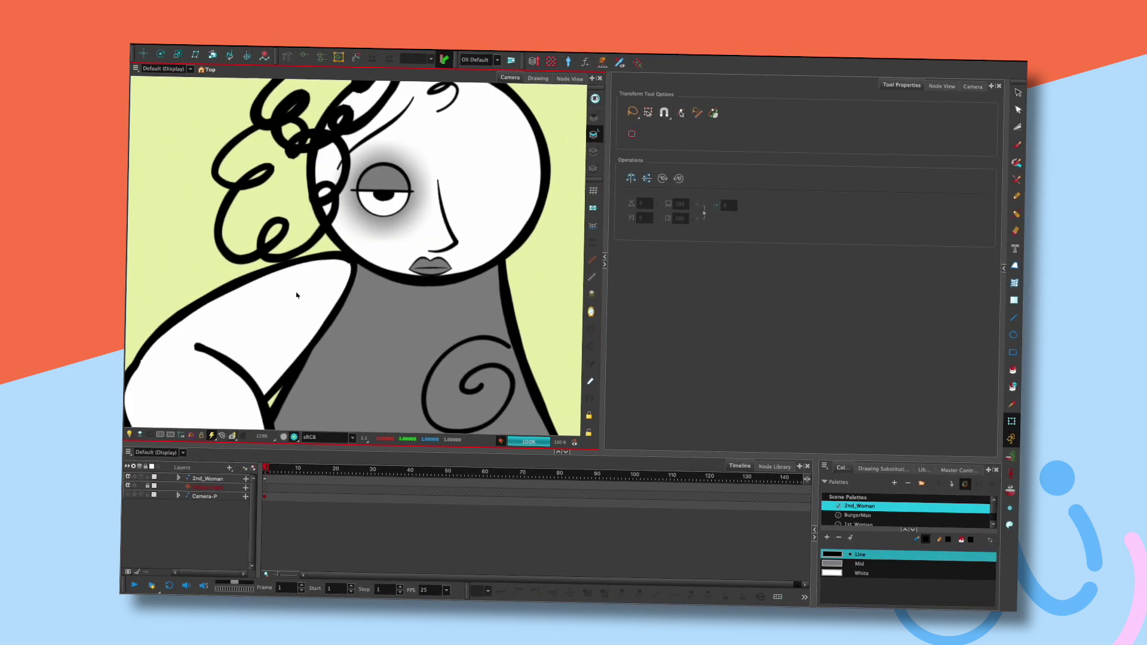
pyautogui.scroll(-3, 296, 294)
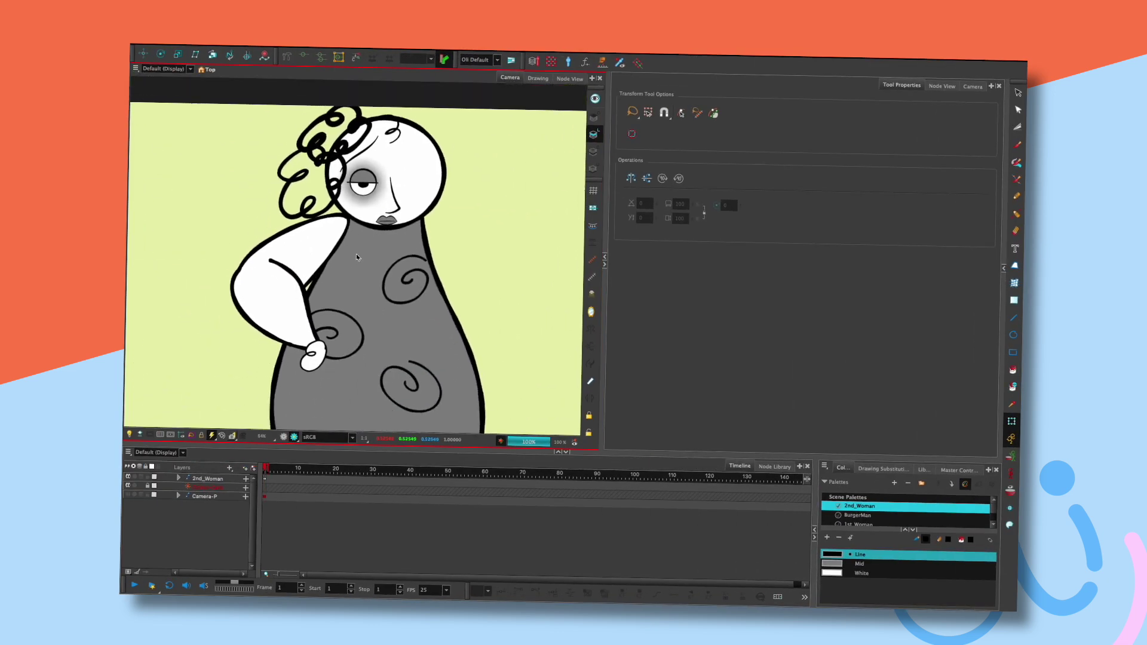
pyautogui.press('space')
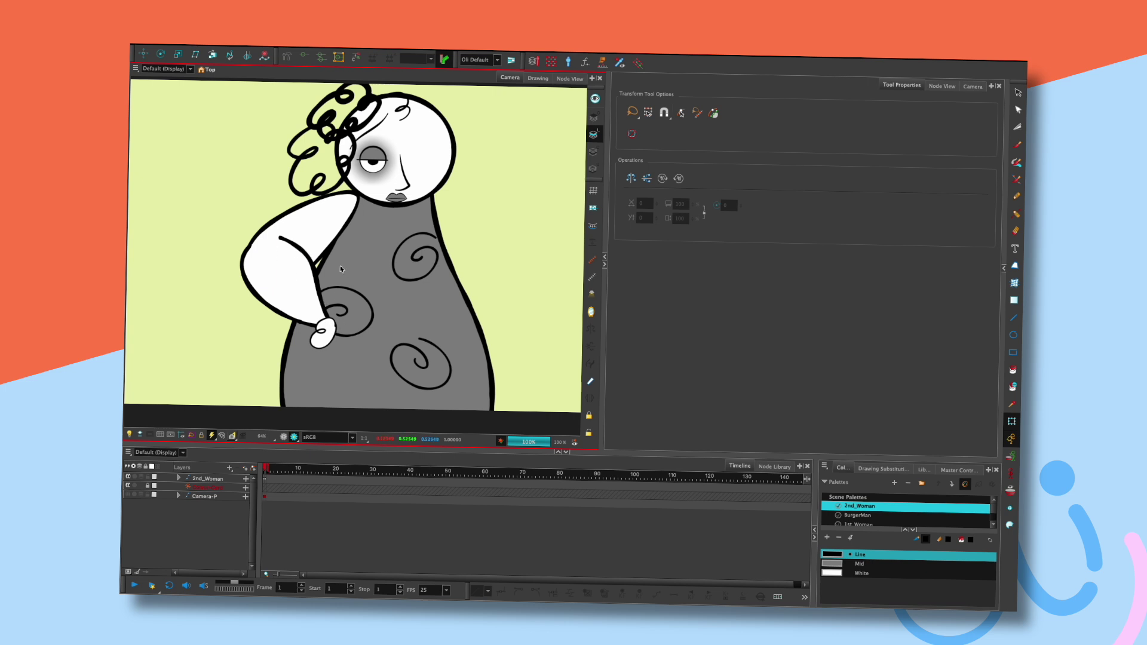
pyautogui.click(285, 438)
pyautogui.click(319, 342)
pyautogui.moveTo(320, 342); pyautogui.dragTo(361, 313)
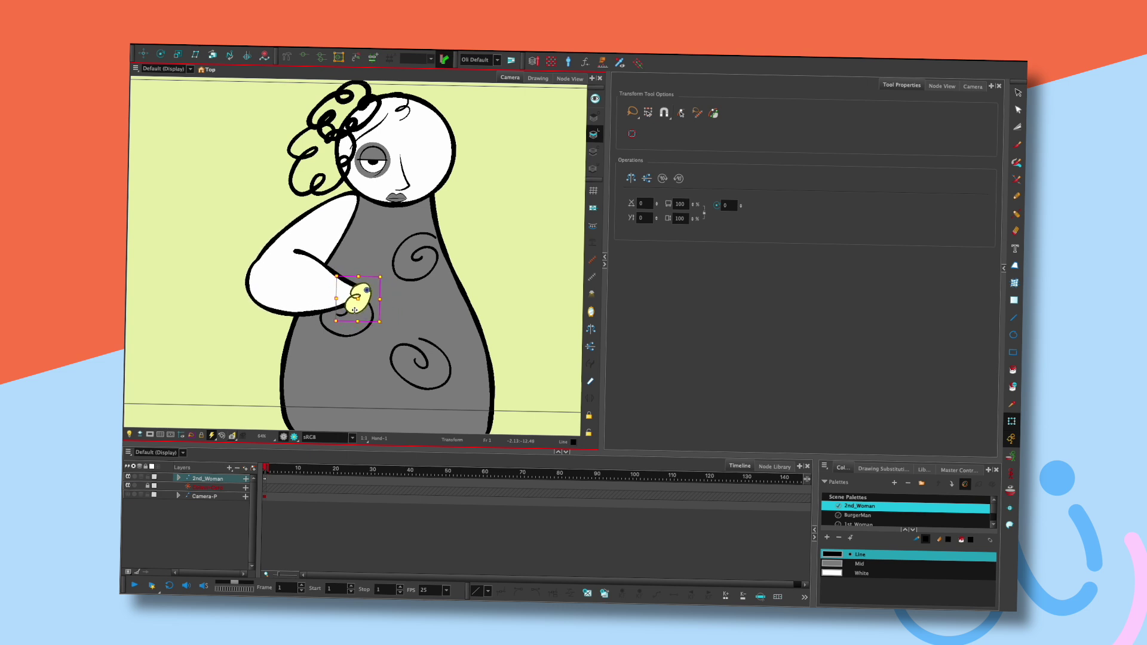
# - Move the hand farther across the dress and pull the bent forearm in toward the body
pyautogui.click(276, 301)
pyautogui.moveTo(276, 301); pyautogui.dragTo(392, 305)
pyautogui.click(298, 310)
pyautogui.moveTo(298, 309); pyautogui.dragTo(303, 303)
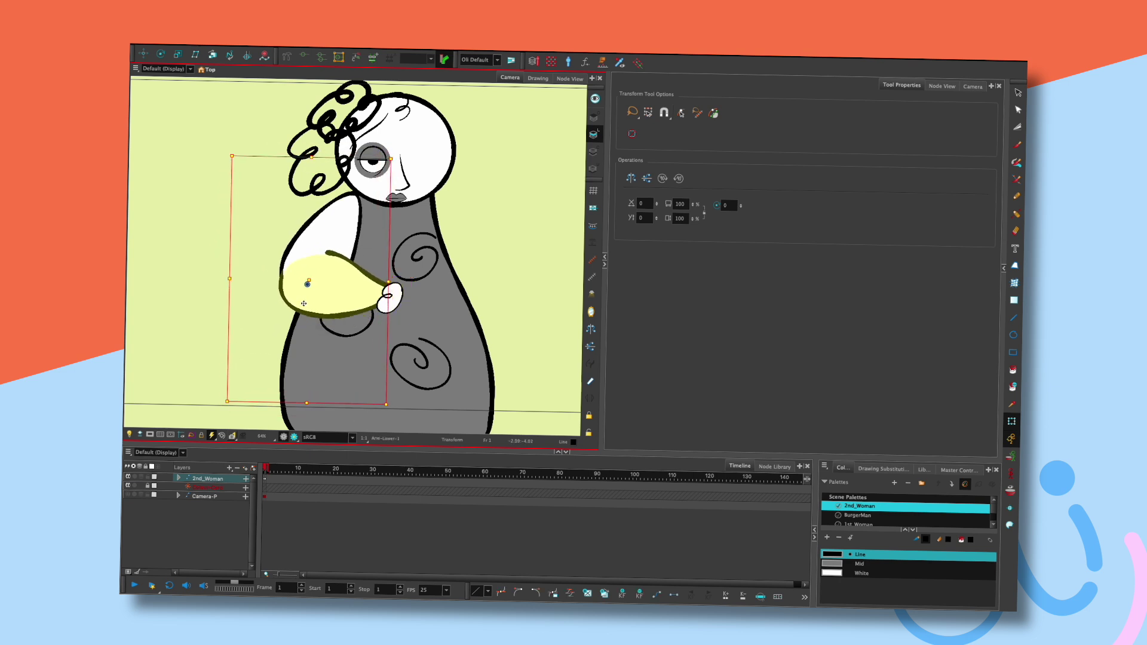
# - Show the forearm's deformer controls, pull its upper curve handle slightly outward, and hide the controls again
pyautogui.click(305, 56)
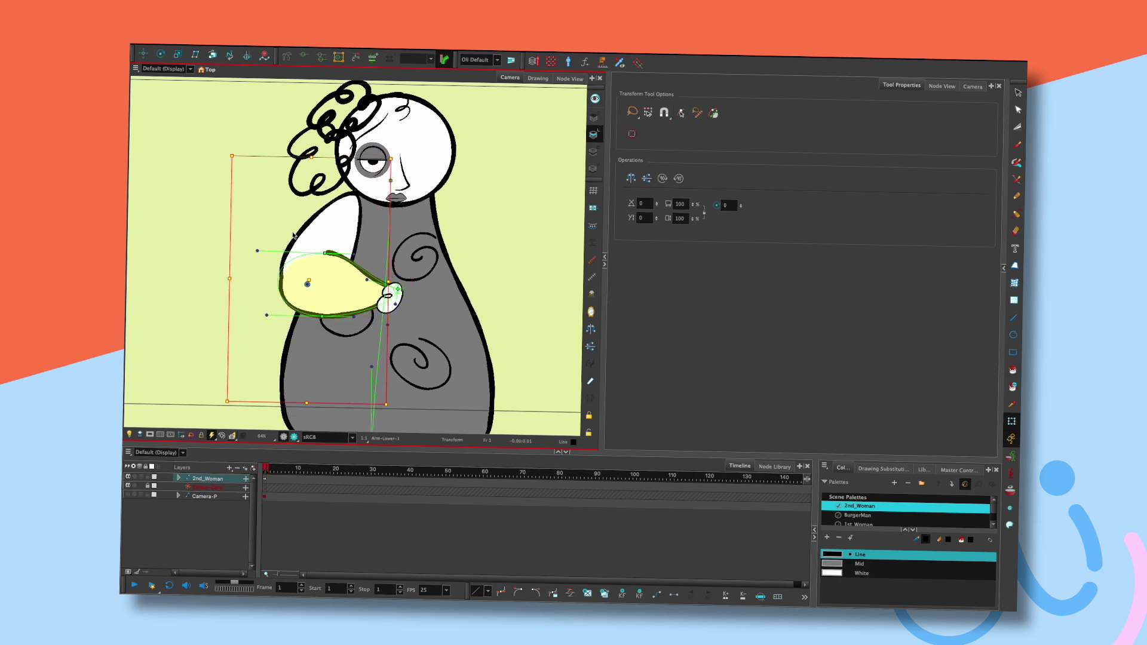
pyautogui.moveTo(258, 250)
pyautogui.mouseDown()
pyautogui.moveTo(271, 252)
pyautogui.moveTo(250, 246)
pyautogui.mouseUp()
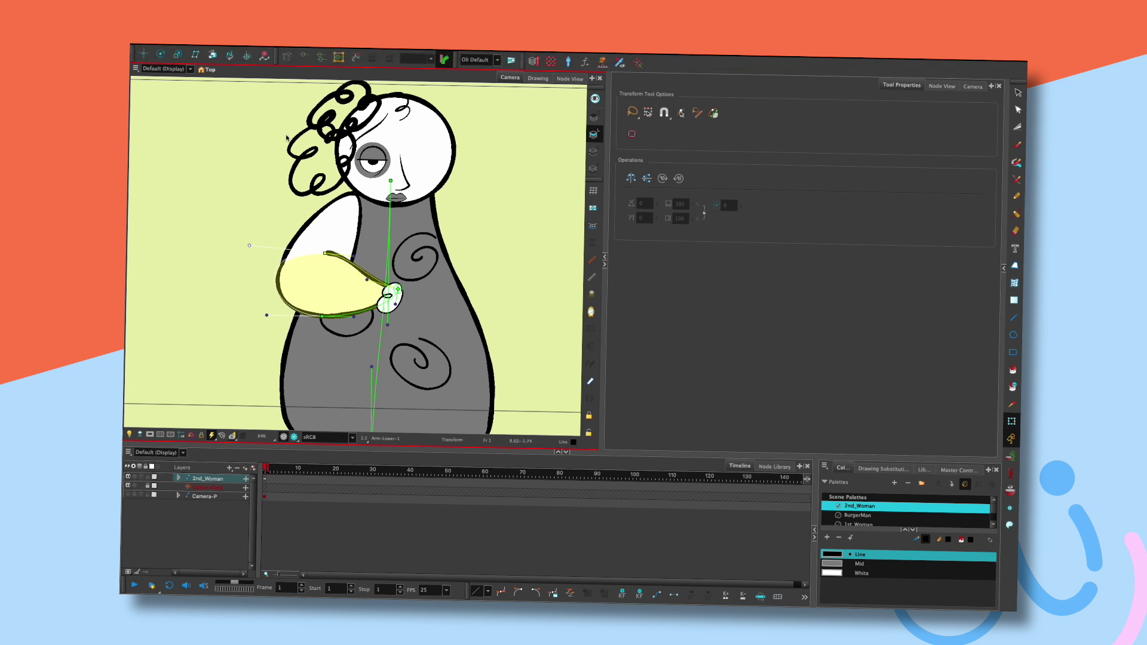
pyautogui.click(303, 56)
# - Reposition the forearm and hand so the arm rests across the front of the dress
pyautogui.click(316, 301)
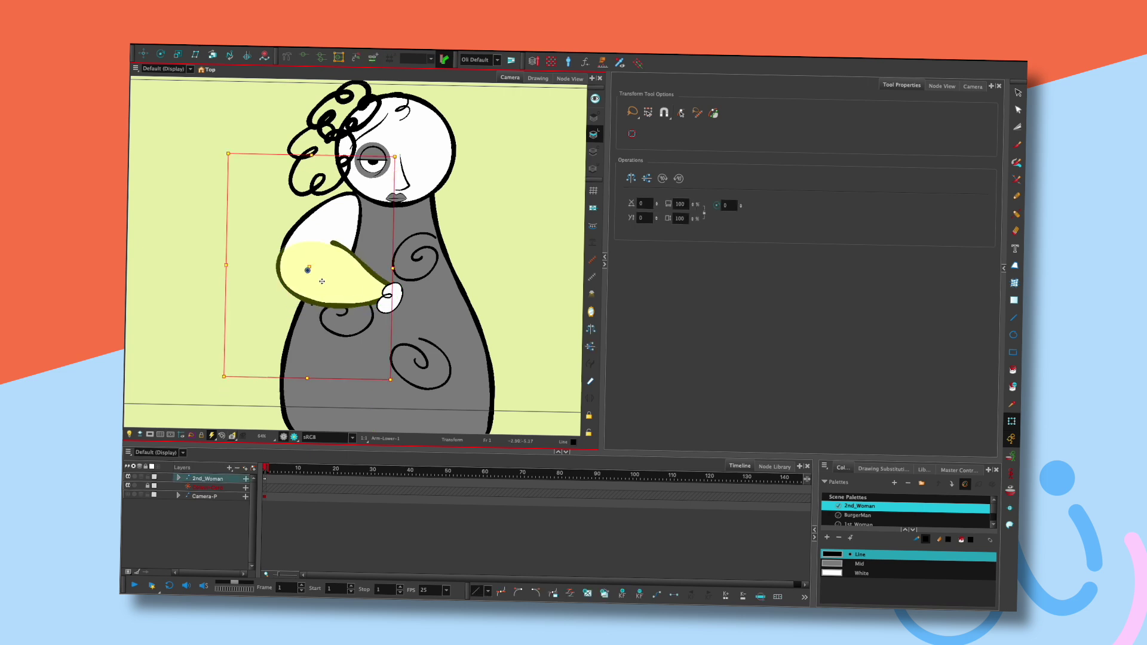
pyautogui.moveTo(317, 301)
pyautogui.mouseDown()
pyautogui.moveTo(334, 266)
pyautogui.moveTo(342, 297)
pyautogui.moveTo(326, 290)
pyautogui.moveTo(326, 301)
pyautogui.mouseUp()
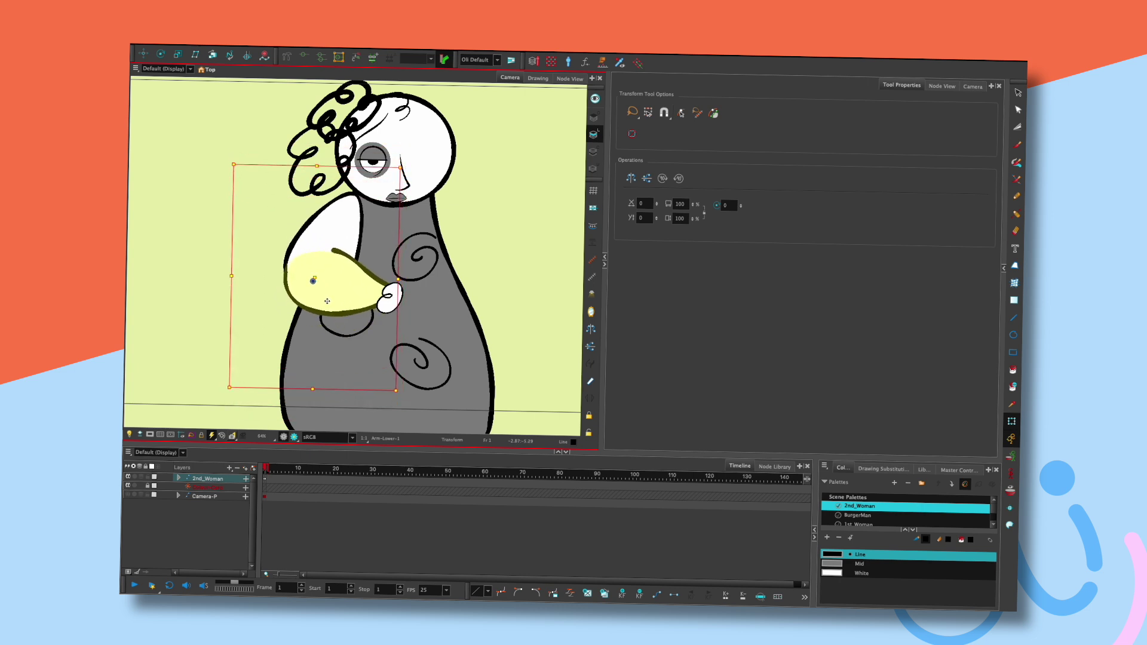
pyautogui.moveTo(382, 305); pyautogui.dragTo(429, 286)
pyautogui.moveTo(332, 286)
pyautogui.mouseDown()
pyautogui.moveTo(343, 269)
pyautogui.moveTo(318, 299)
pyautogui.moveTo(317, 278)
pyautogui.moveTo(319, 292)
pyautogui.mouseUp()
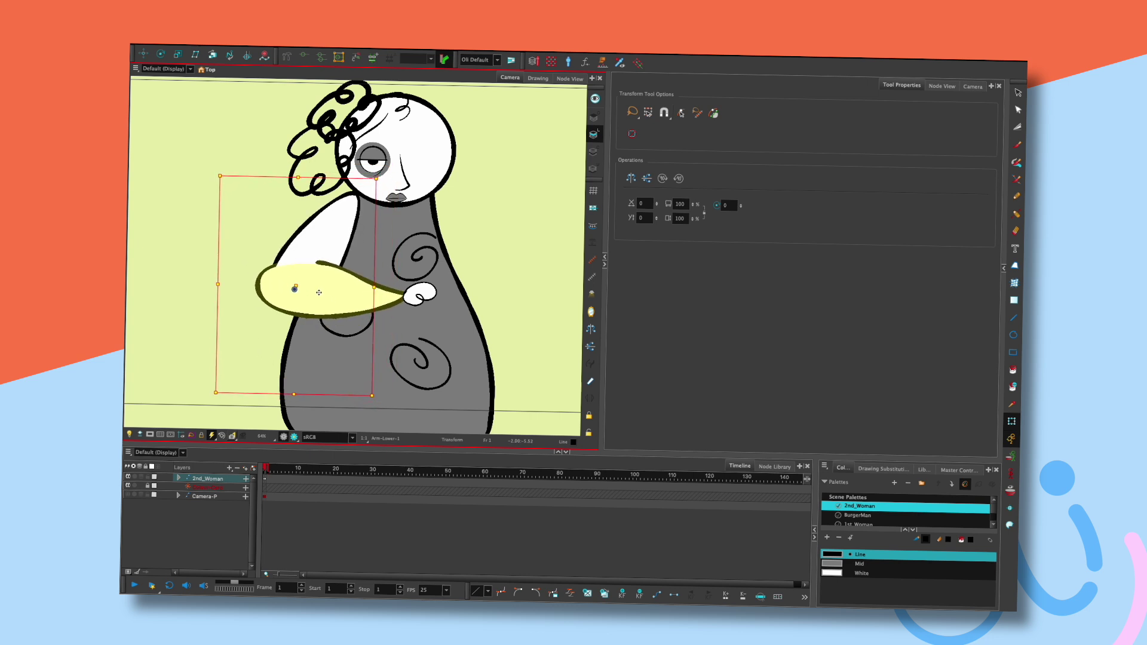
pyautogui.moveTo(318, 295); pyautogui.dragTo(341, 295)
pyautogui.moveTo(424, 295); pyautogui.dragTo(425, 278)
# - Select the woman's head, shift it to test the body's movement, and clear the selection
pyautogui.click(383, 138)
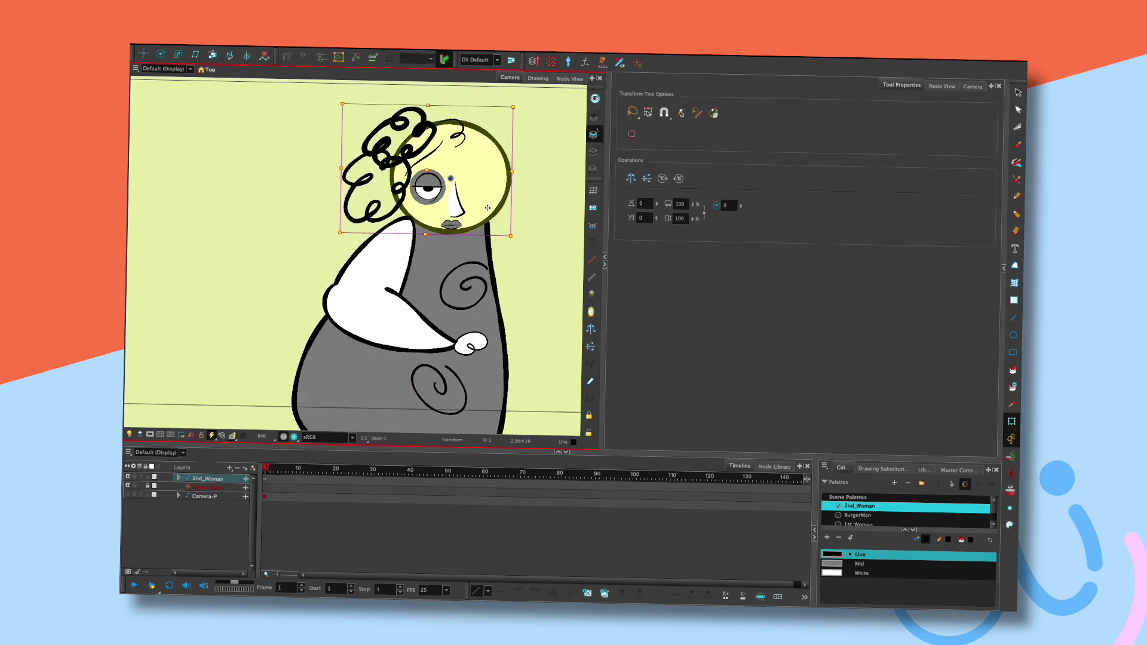
pyautogui.moveTo(488, 208)
pyautogui.mouseDown()
pyautogui.moveTo(418, 236)
pyautogui.moveTo(442, 179)
pyautogui.moveTo(502, 209)
pyautogui.moveTo(509, 202)
pyautogui.moveTo(414, 157)
pyautogui.moveTo(517, 220)
pyautogui.moveTo(390, 196)
pyautogui.moveTo(525, 203)
pyautogui.moveTo(469, 204)
pyautogui.mouseUp()
pyautogui.moveTo(322, 156); pyautogui.dragTo(359, 187)
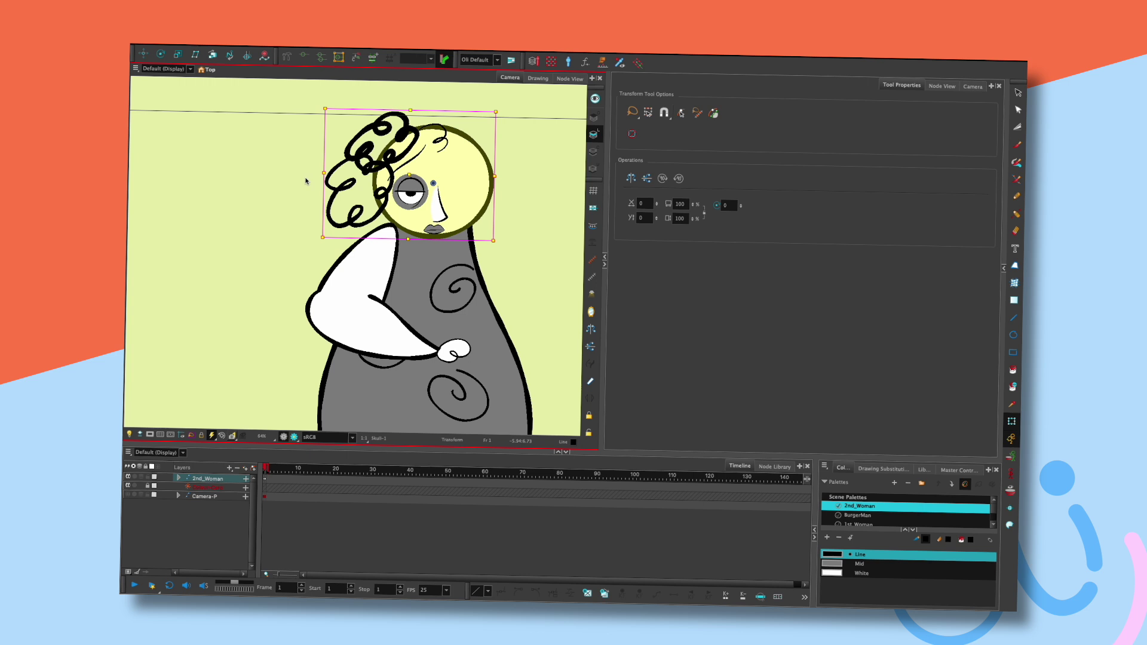
pyautogui.click(306, 181)
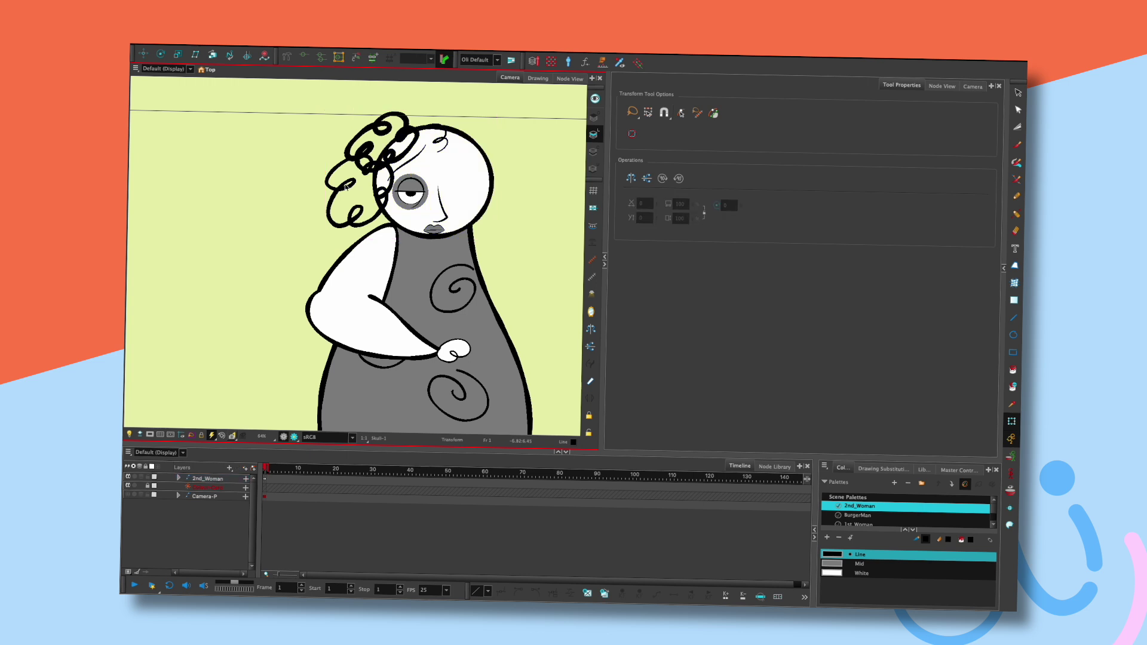
# - Select the upper hair curl and examine how the open hair loops overlap the head
pyautogui.scroll(5, 357, 180)
pyautogui.scroll(-3, 357, 180)
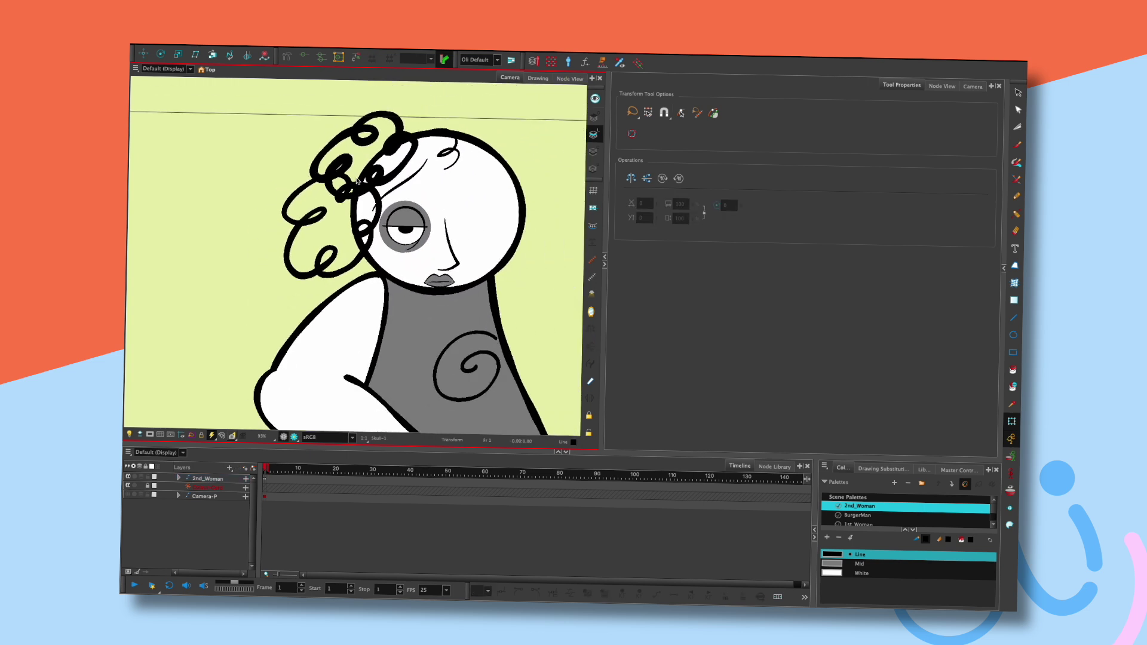
pyautogui.click(354, 203)
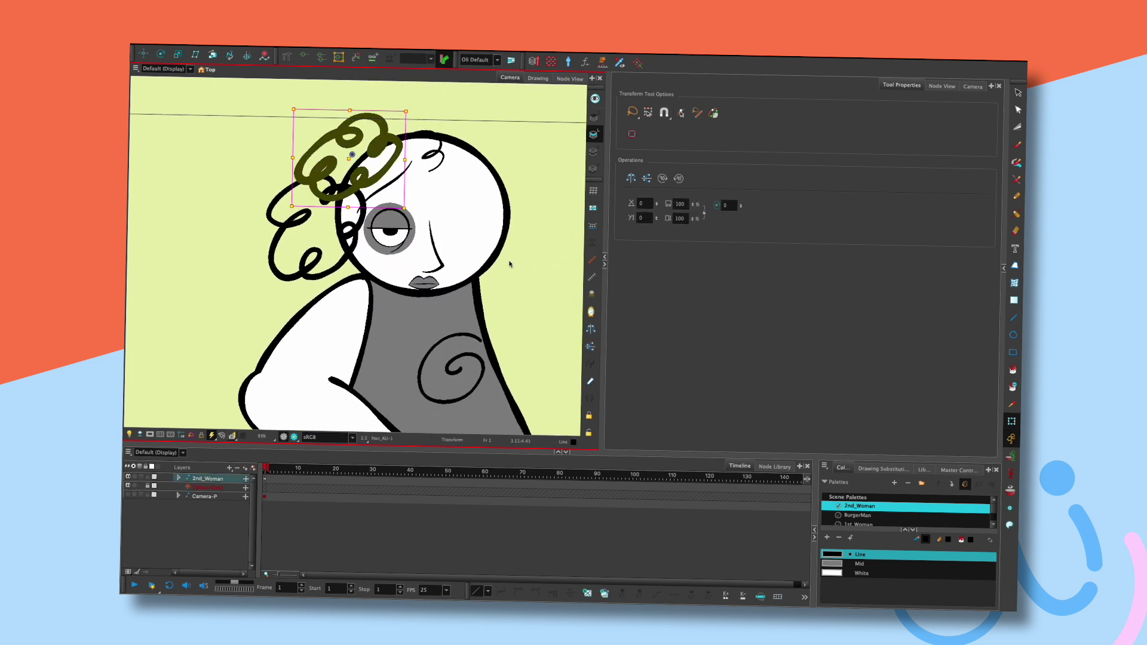
pyautogui.scroll(-5, 472, 276)
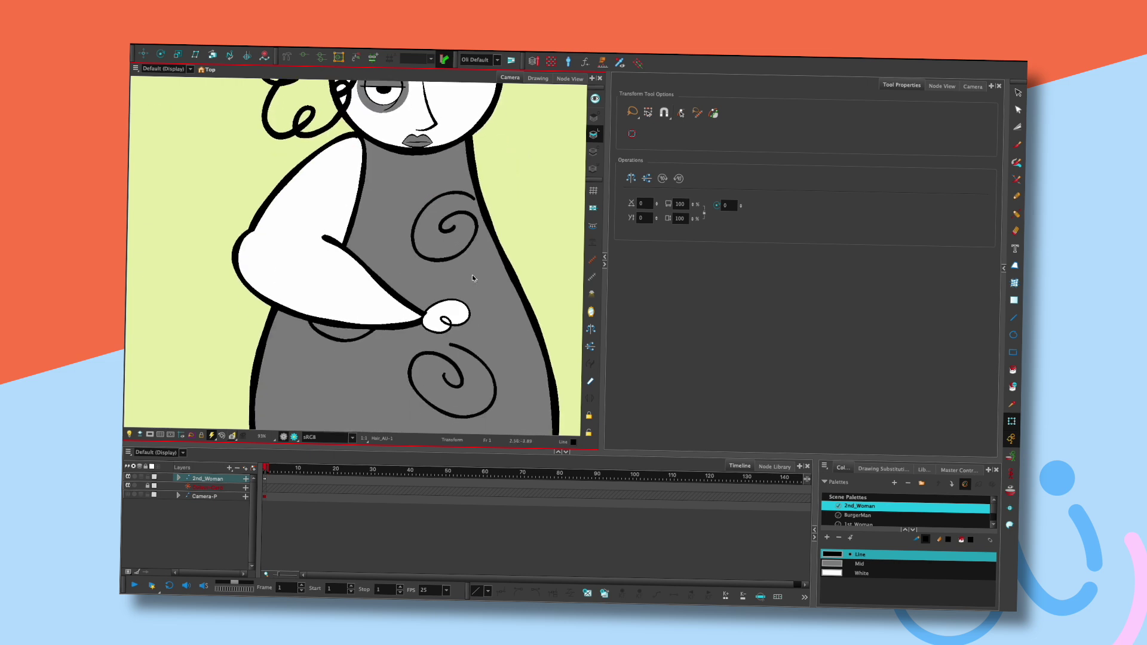
pyautogui.scroll(-2, 471, 277)
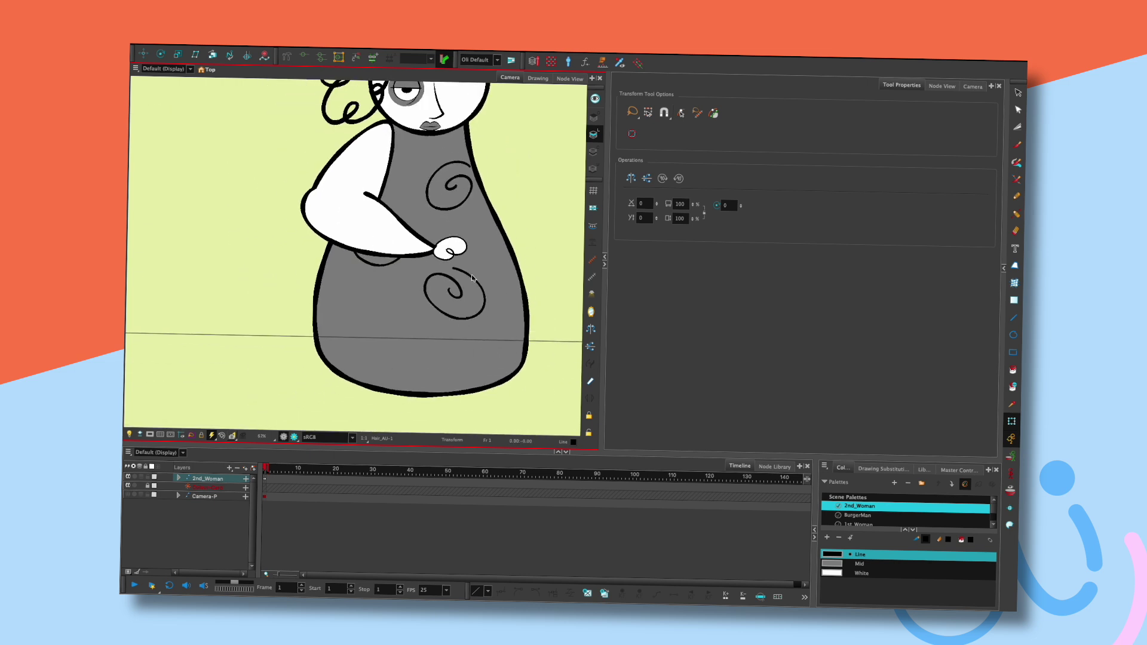
pyautogui.scroll(4, 472, 275)
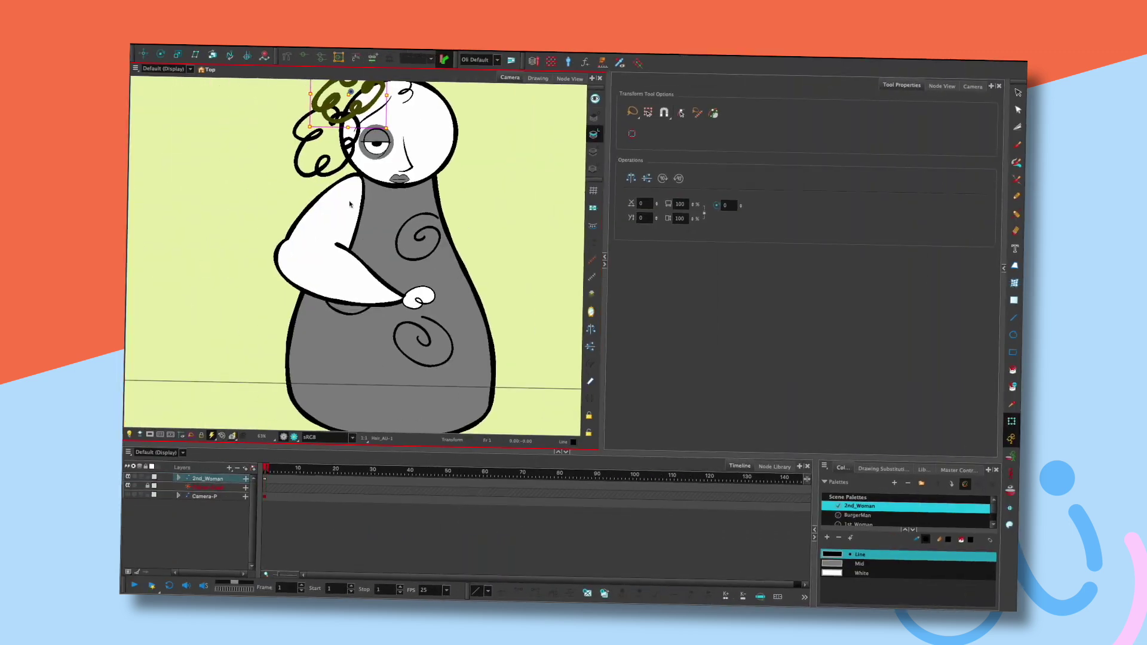
pyautogui.moveTo(323, 129); pyautogui.dragTo(332, 170)
pyautogui.scroll(3, 365, 134)
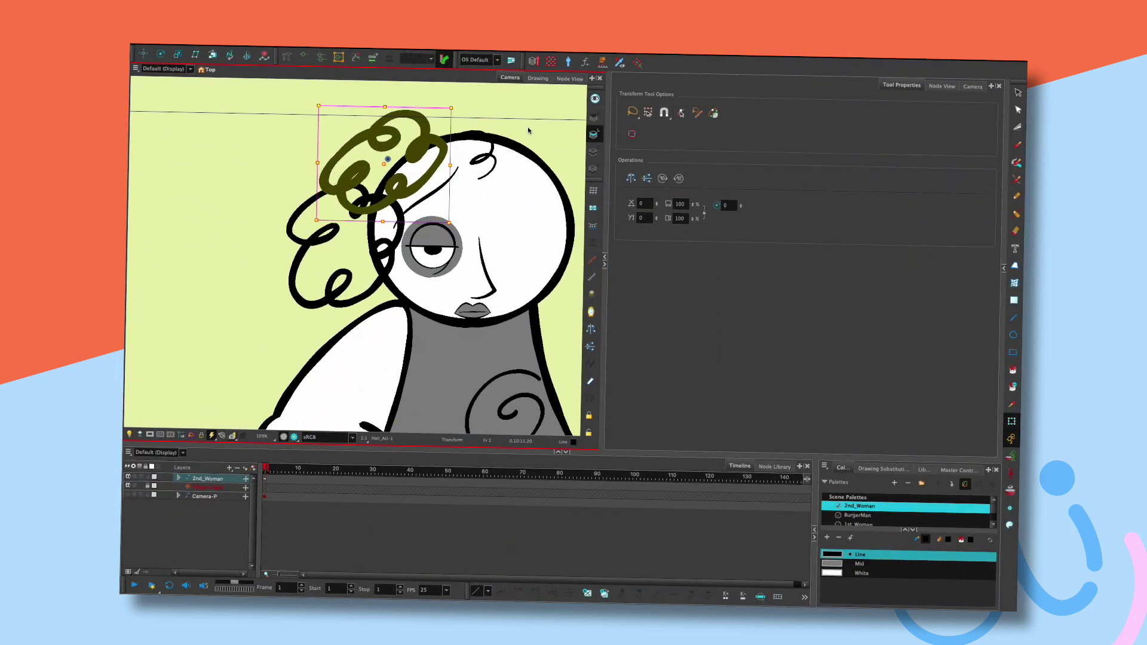
pyautogui.click(847, 467)
pyautogui.moveTo(848, 460); pyautogui.dragTo(838, 417)
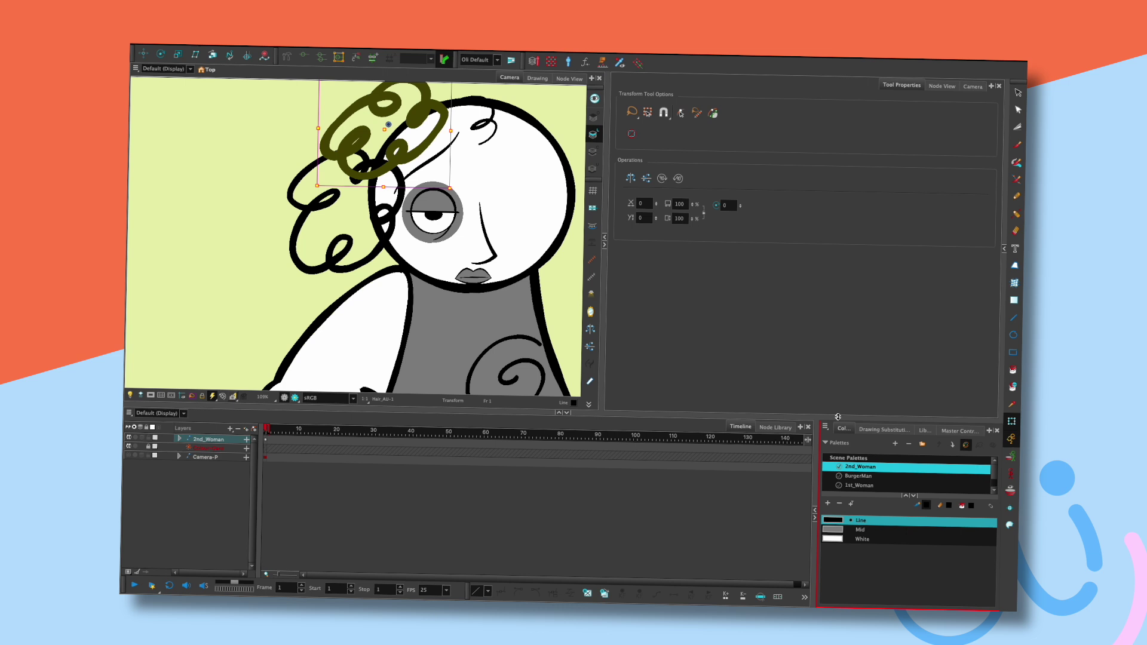
pyautogui.click(560, 290)
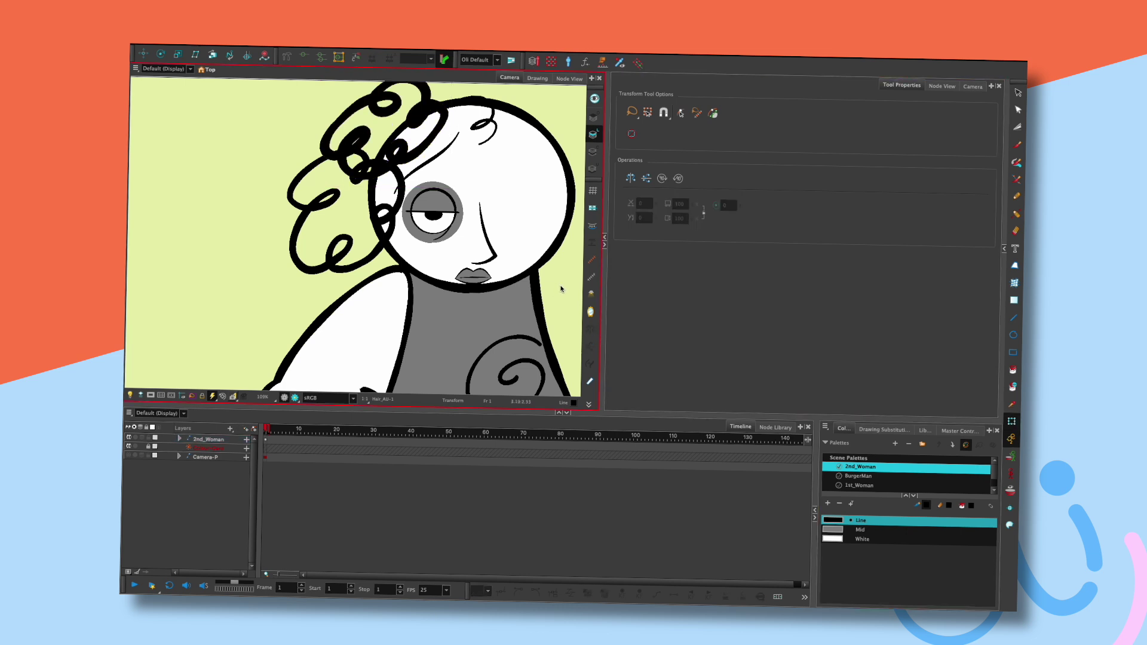
pyautogui.moveTo(563, 411); pyautogui.dragTo(566, 456)
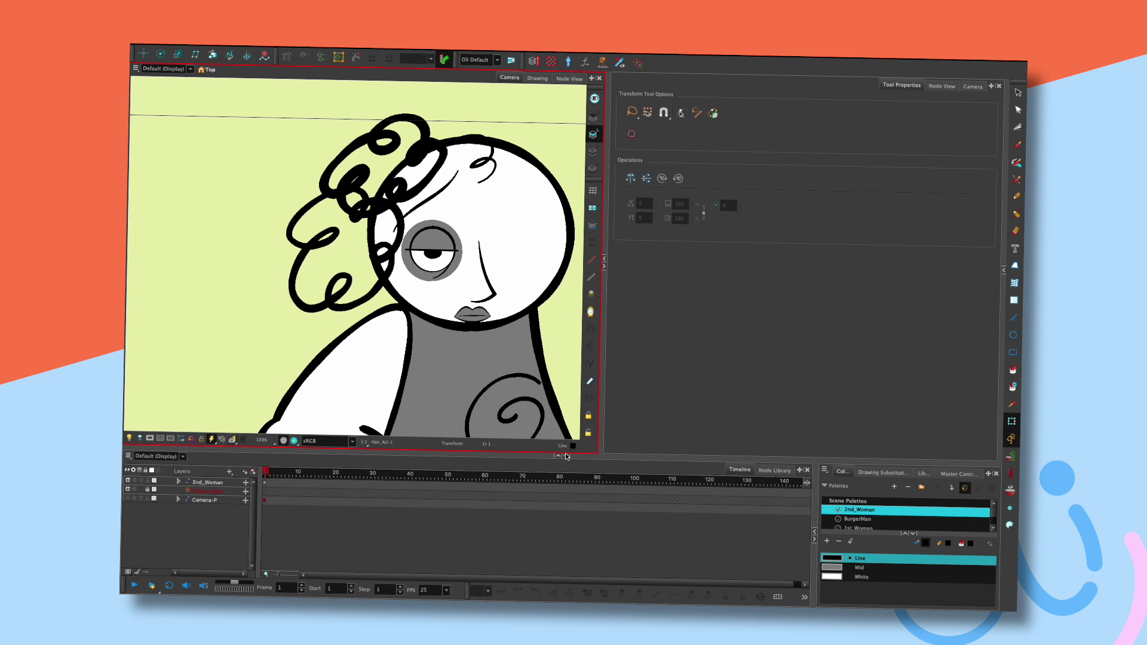
# - Add a new colour to the 2nd_Woman palette and name it Hair Invisible
pyautogui.click(858, 562)
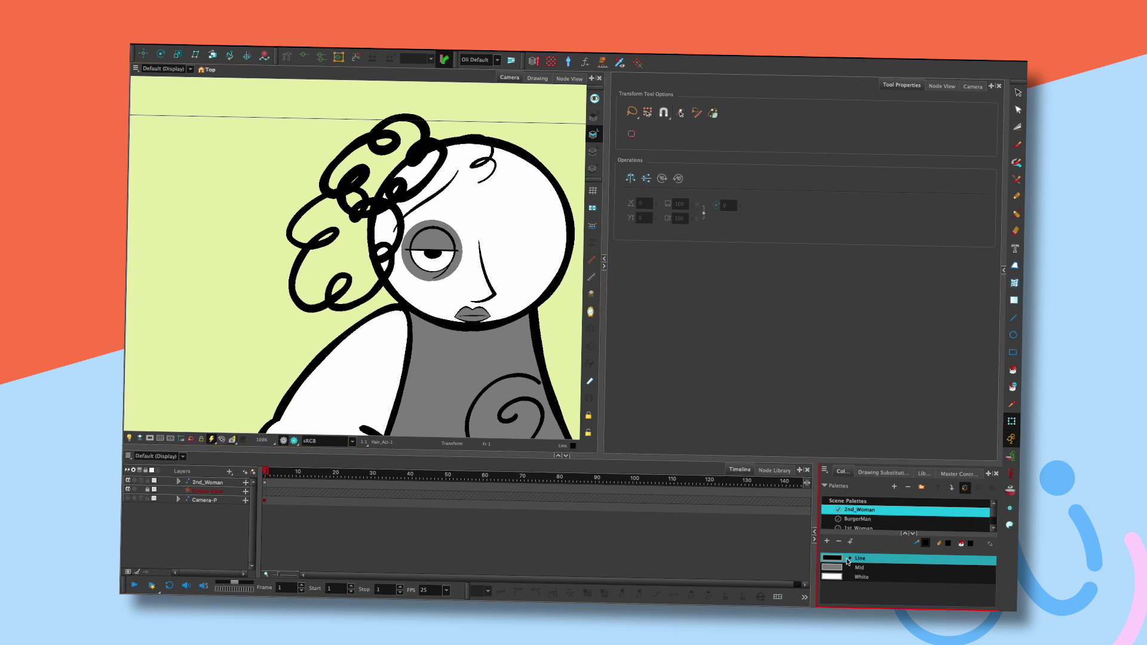
pyautogui.click(826, 541)
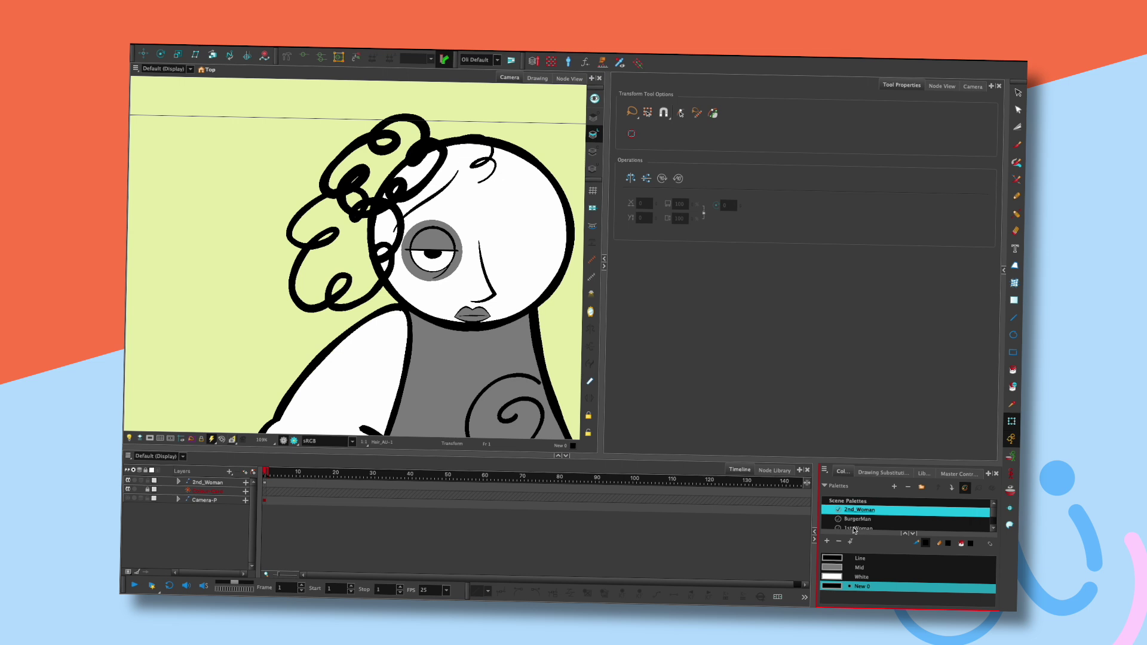
pyautogui.doubleClick(863, 585)
pyautogui.write('Haoir')
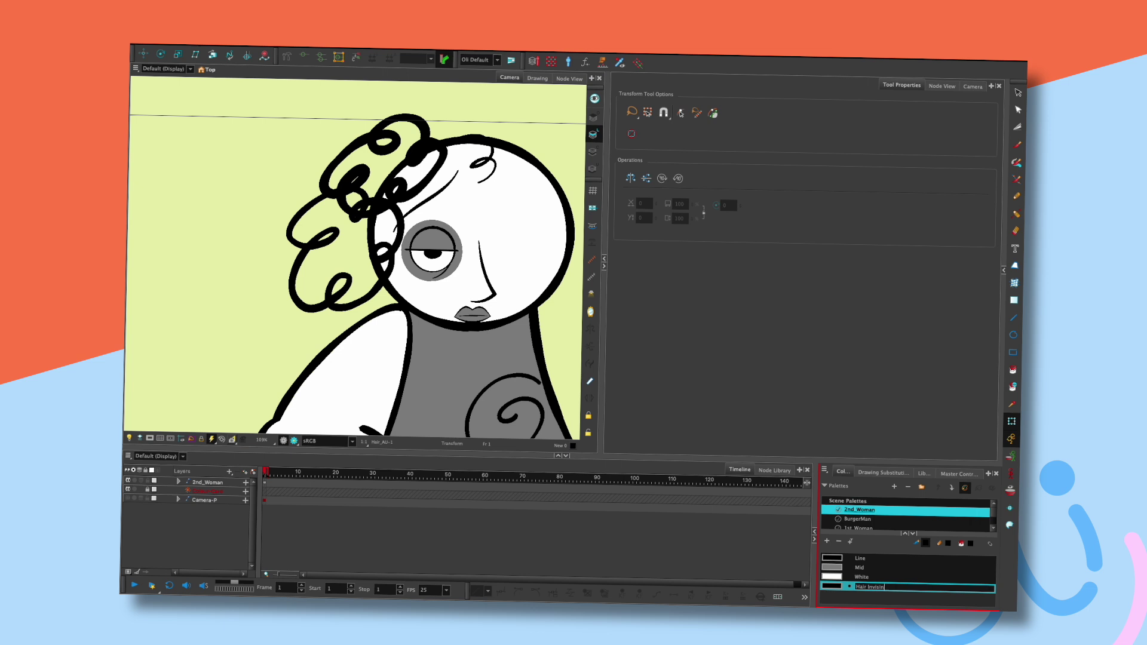
pyautogui.write(' Invisible')
pyautogui.press('Return')
# - Change the Hair Invisible colour to a bright orange and close the colour picker
pyautogui.doubleClick(872, 585)
pyautogui.click(605, 288)
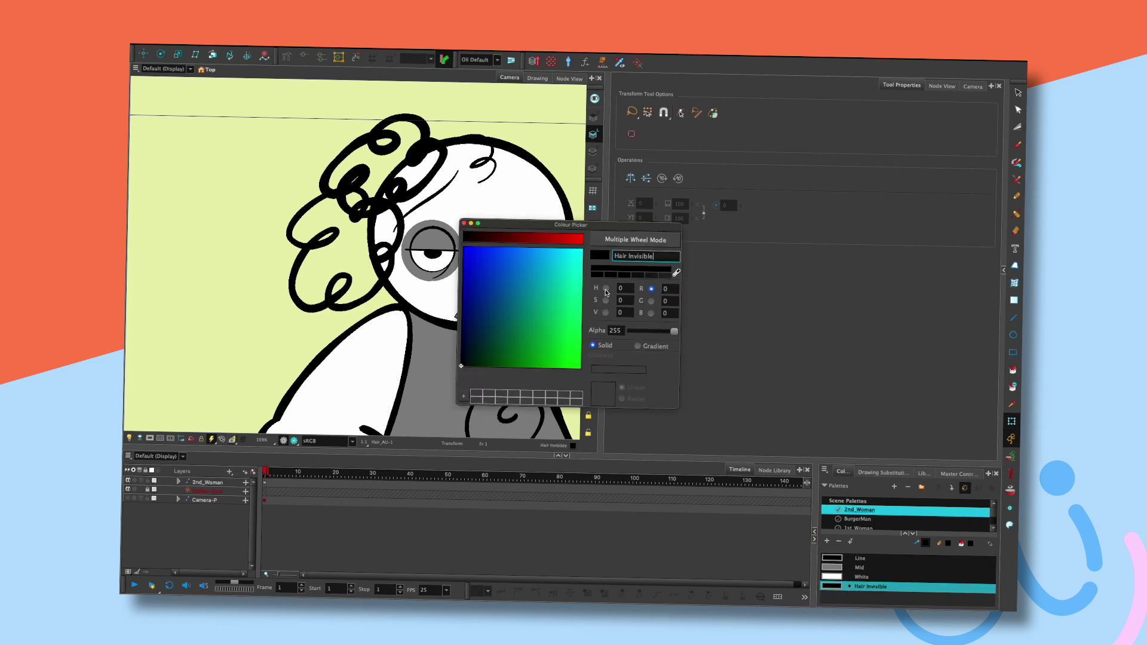
pyautogui.moveTo(536, 239); pyautogui.dragTo(473, 238)
pyautogui.moveTo(539, 252); pyautogui.dragTo(558, 239)
pyautogui.click(464, 223)
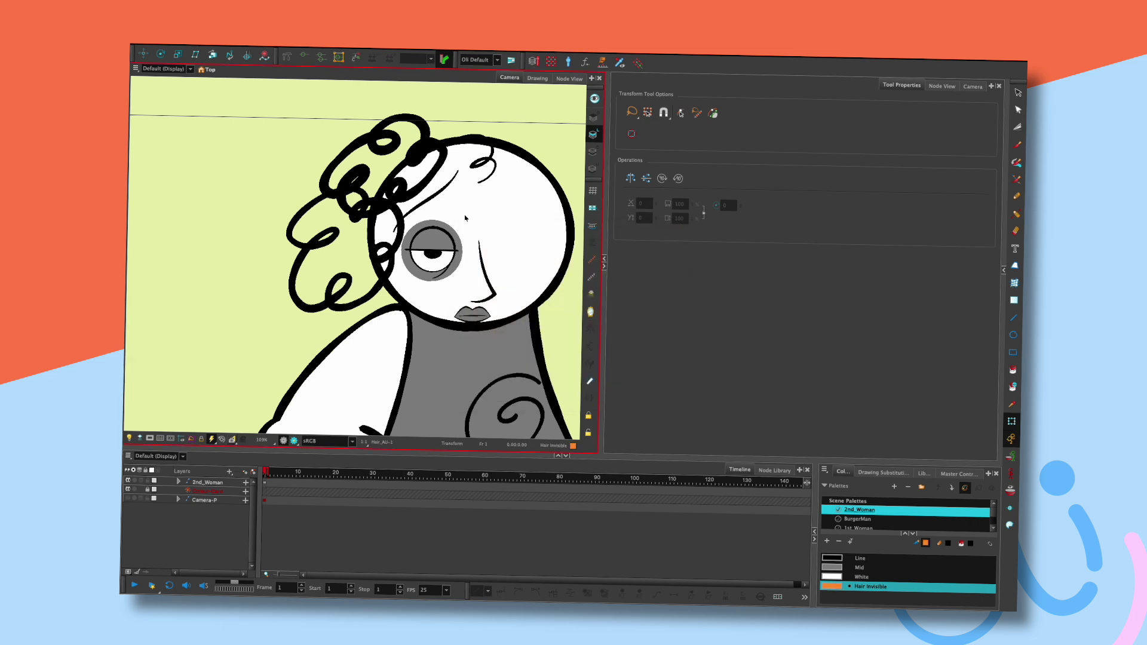
# - Activate the Paint tool, select the Hair_AU drawing inside the Hair group, and show it in the Drawing view
pyautogui.hotkey('alt', 'i')
pyautogui.click(942, 85)
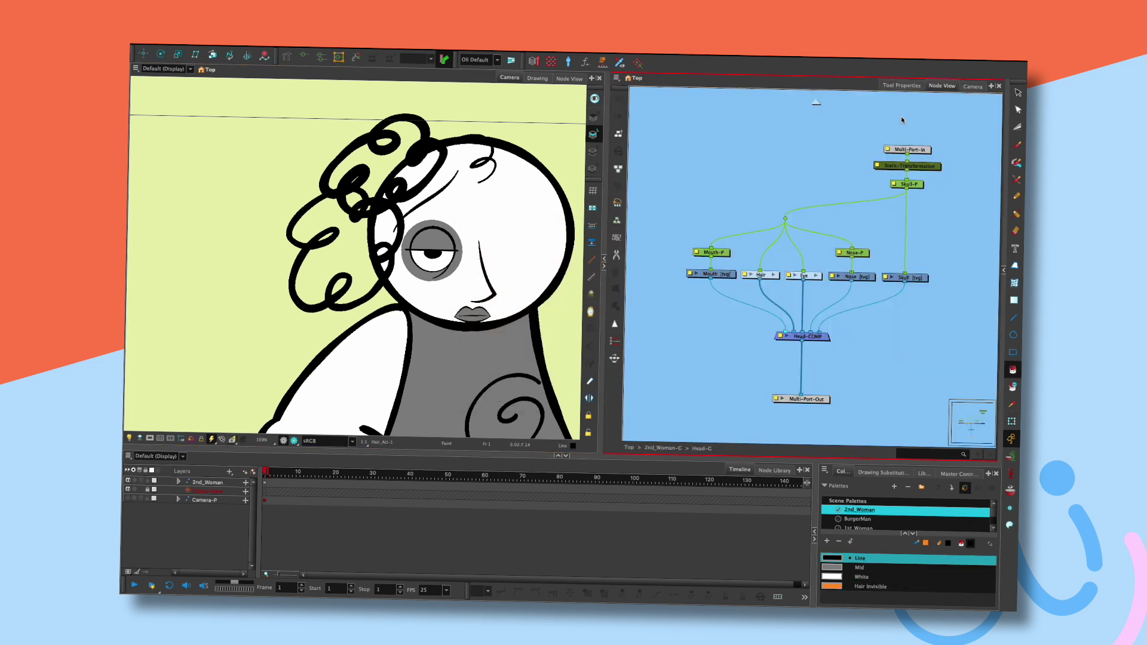
pyautogui.click(774, 275)
pyautogui.click(766, 278)
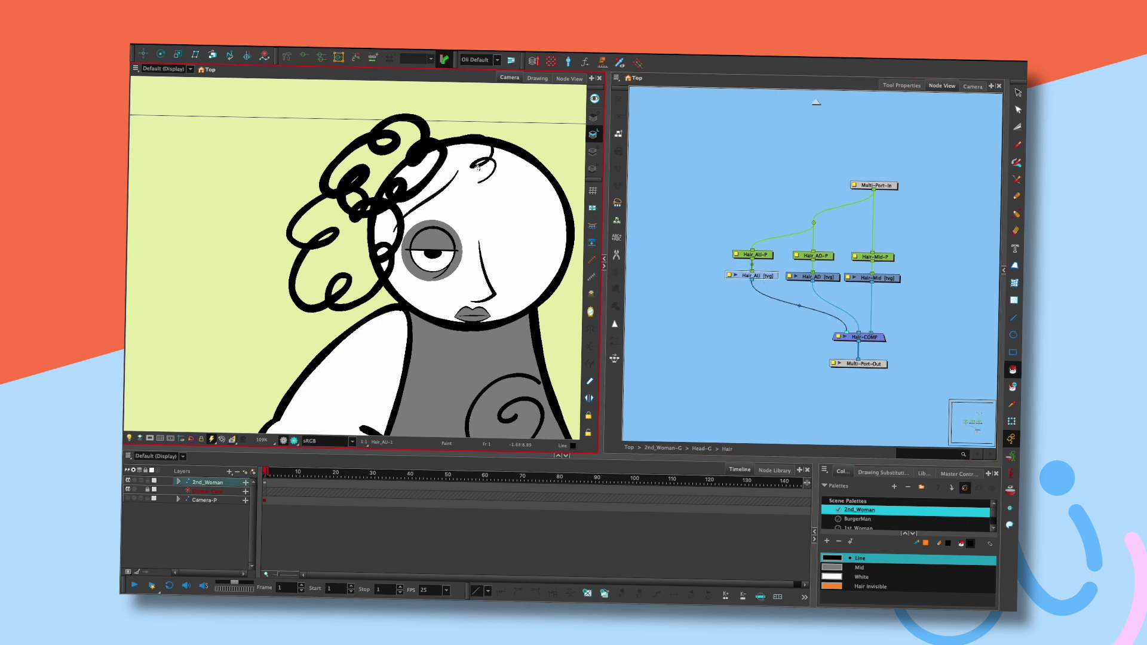
pyautogui.click(537, 77)
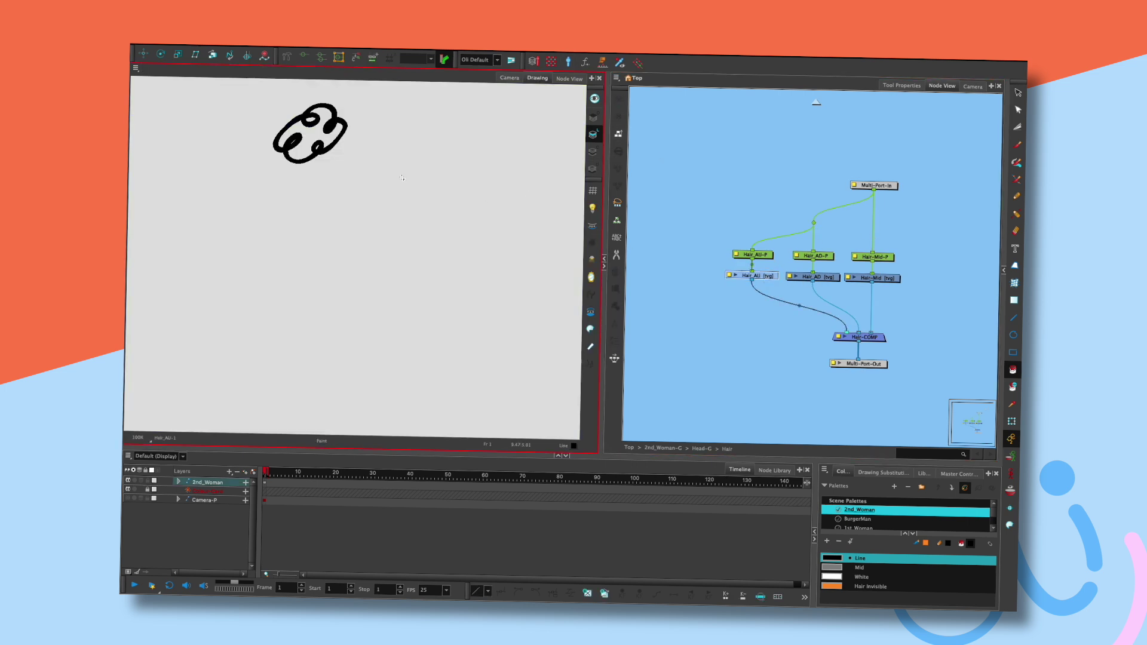
pyautogui.moveTo(436, 182); pyautogui.dragTo(552, 243)
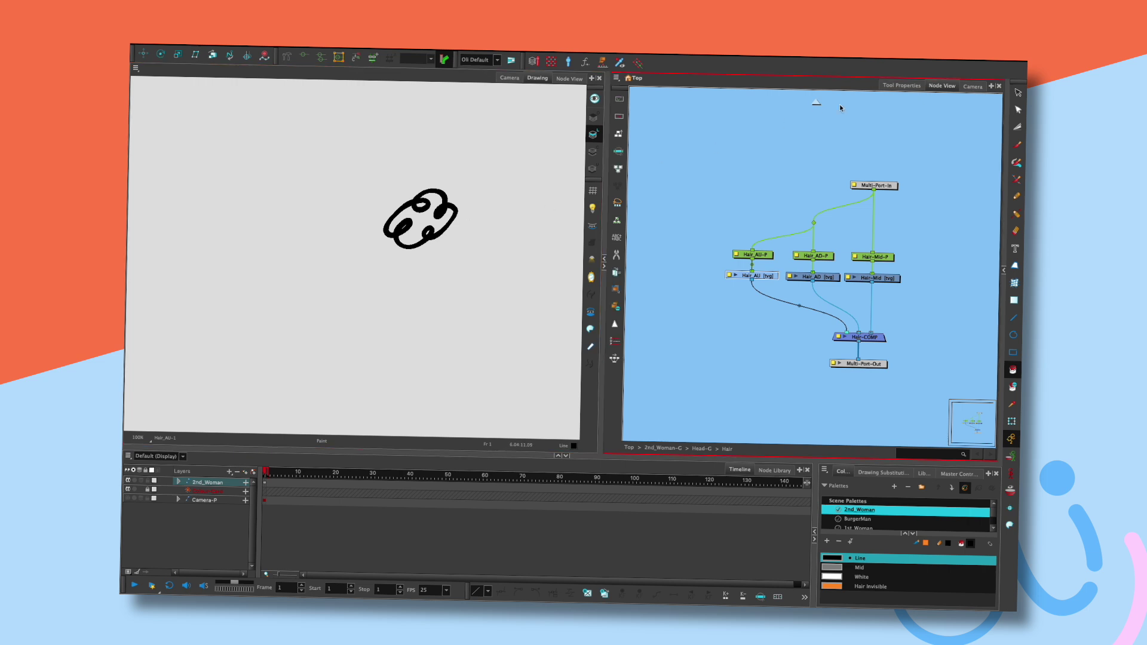
# - Set the Paint tool's gap closing to 2 and undo a test fill inside the hair curl
pyautogui.click(899, 85)
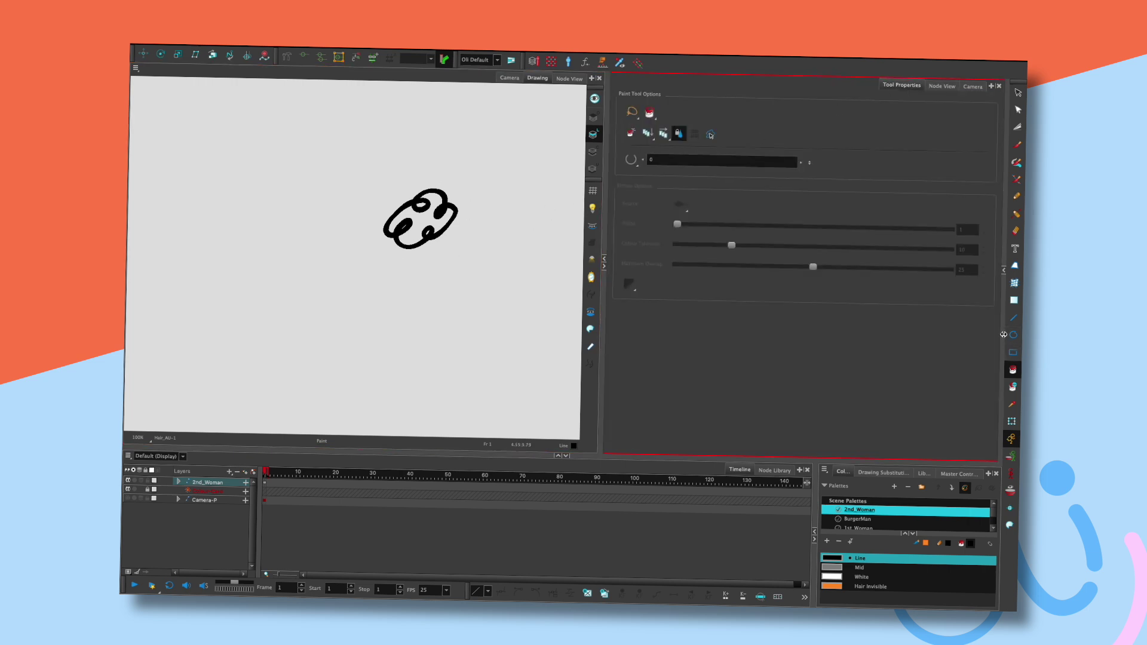
pyautogui.click(637, 160)
pyautogui.click(658, 186)
pyautogui.click(426, 212)
pyautogui.hotkey('ctrl', 'z')
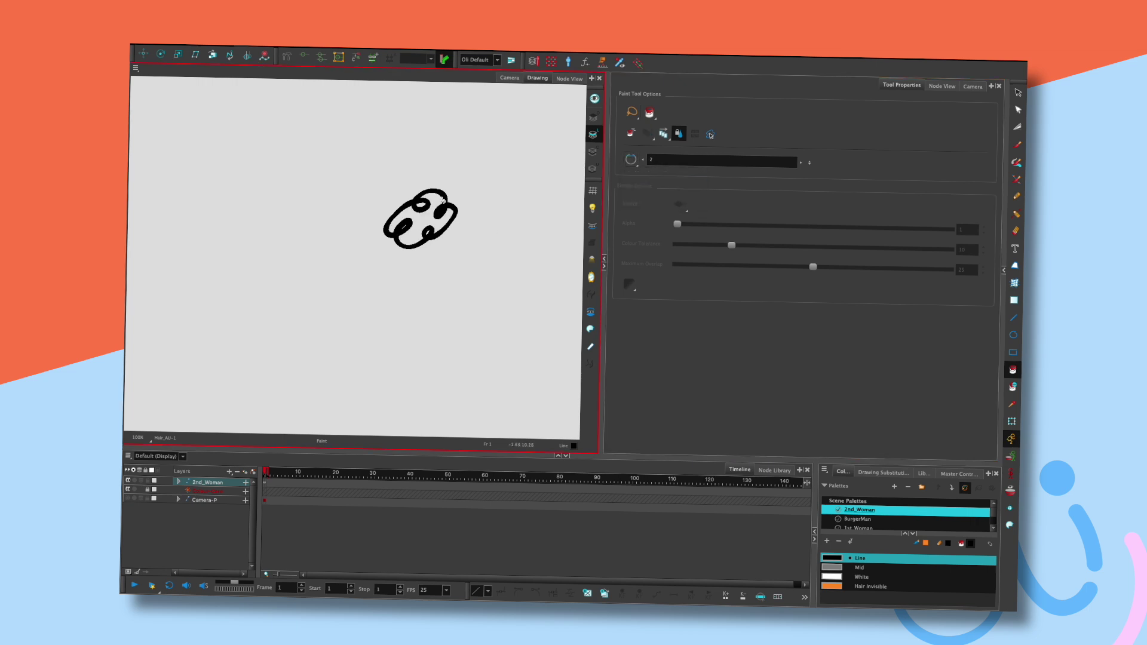
# - Fill the large inner area of the upper hair curl with the Hair Invisible colour
pyautogui.click(830, 586)
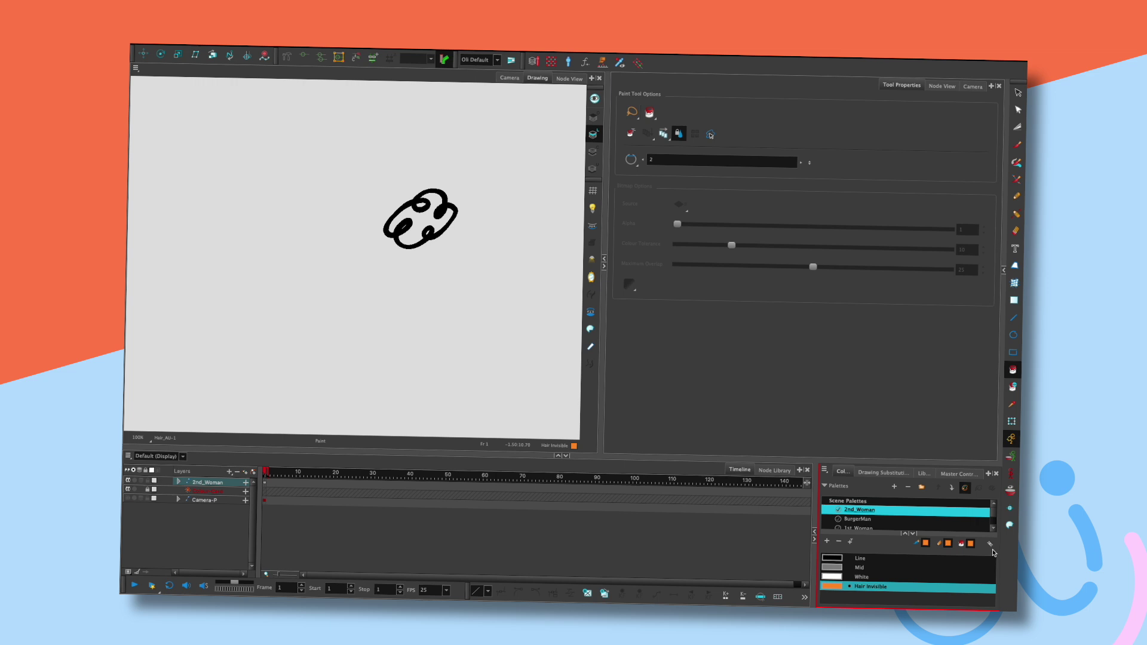
pyautogui.click(424, 225)
pyautogui.scroll(4, 433, 350)
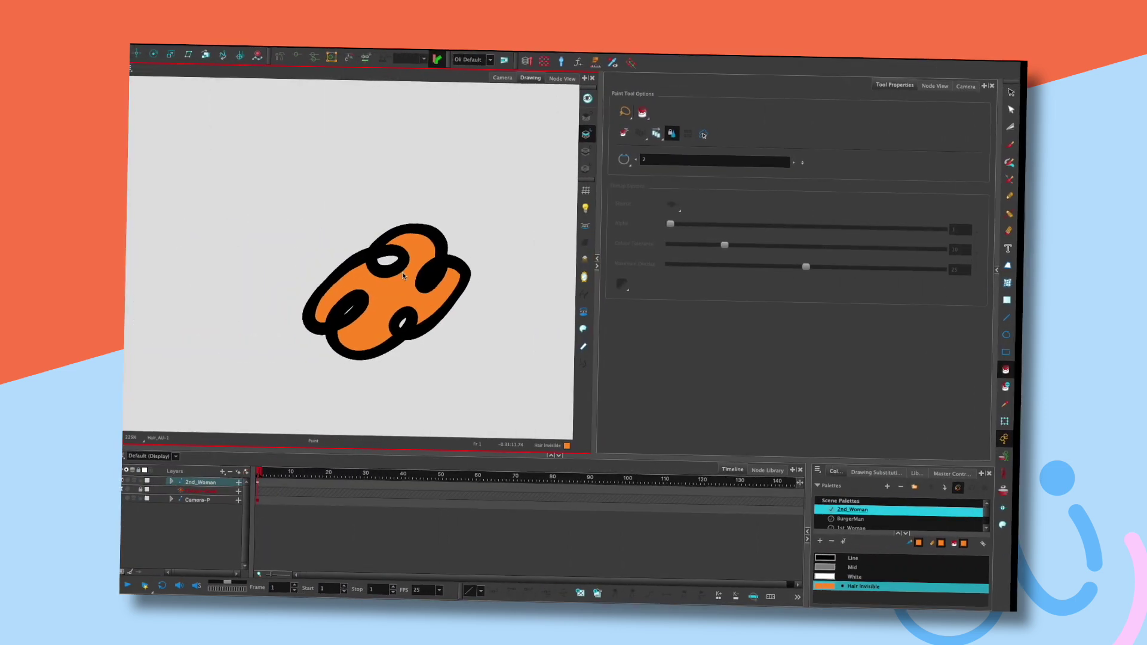
# - Try to fill the narrow lower-left loop of the hair curl with the Hair Invisible colour, and undo the fills
pyautogui.click(356, 312)
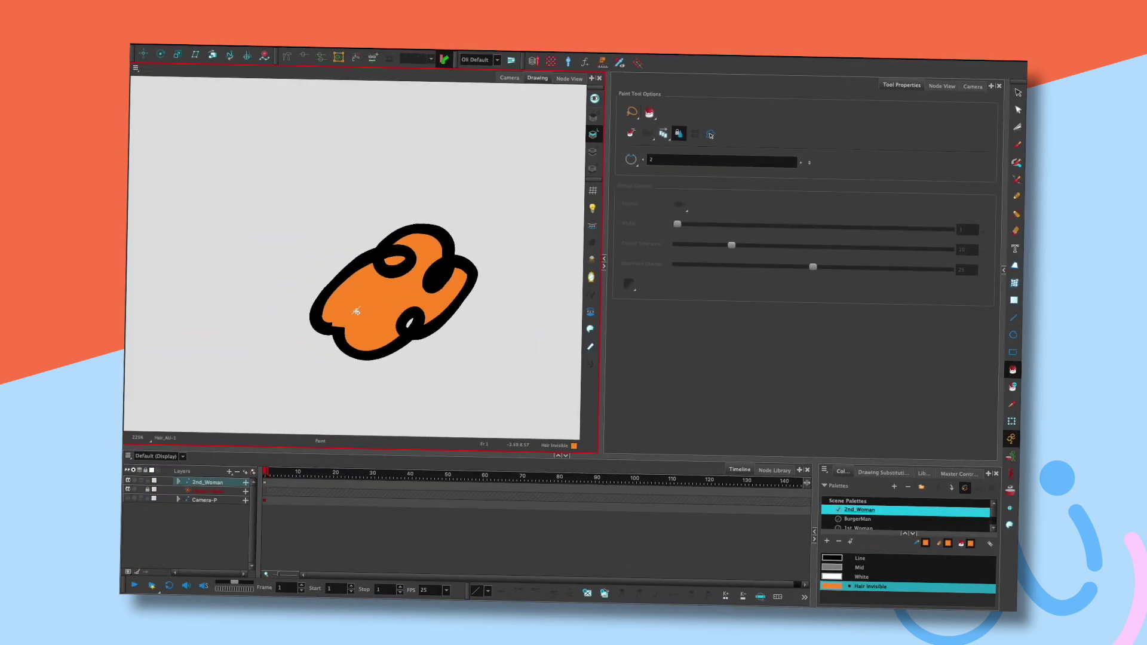
pyautogui.scroll(5, 350, 424)
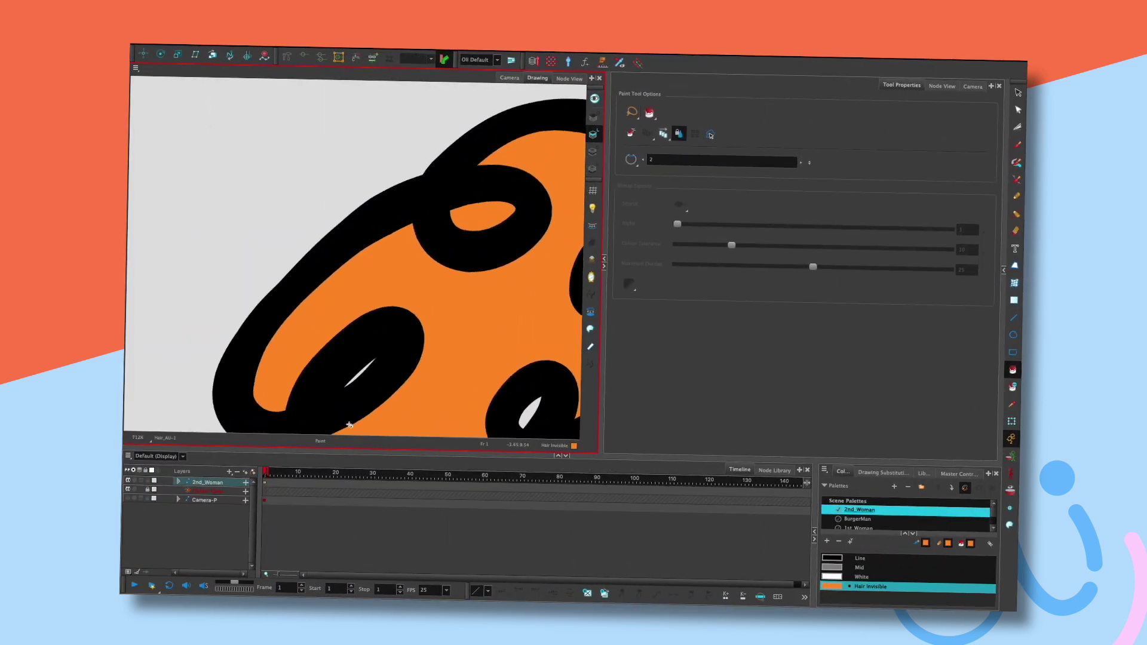
pyautogui.click(362, 370)
pyautogui.scroll(-6, 450, 376)
pyautogui.hotkey('ctrl', 'z')
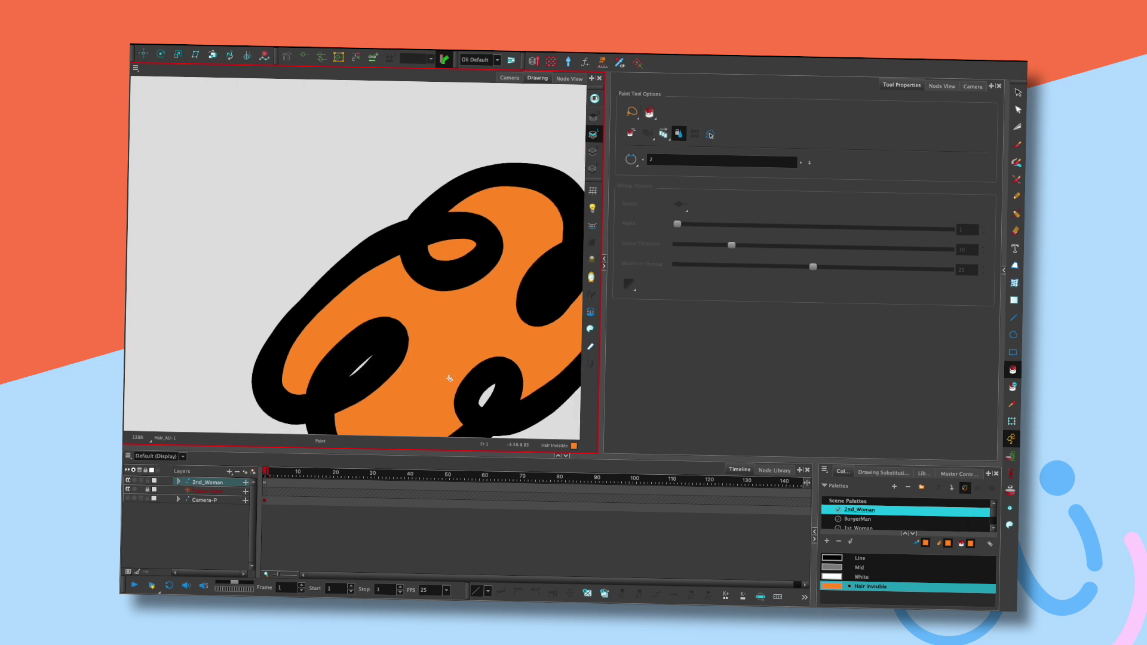
pyautogui.click(357, 369)
pyautogui.hotkey('ctrl', 'z')
pyautogui.click(361, 368)
pyautogui.hotkey('ctrl', 'z')
# - Widen the narrow lower-left loop with the Contour Editor and fill its opening with the Hair Invisible colour
pyautogui.scroll(10, 357, 333)
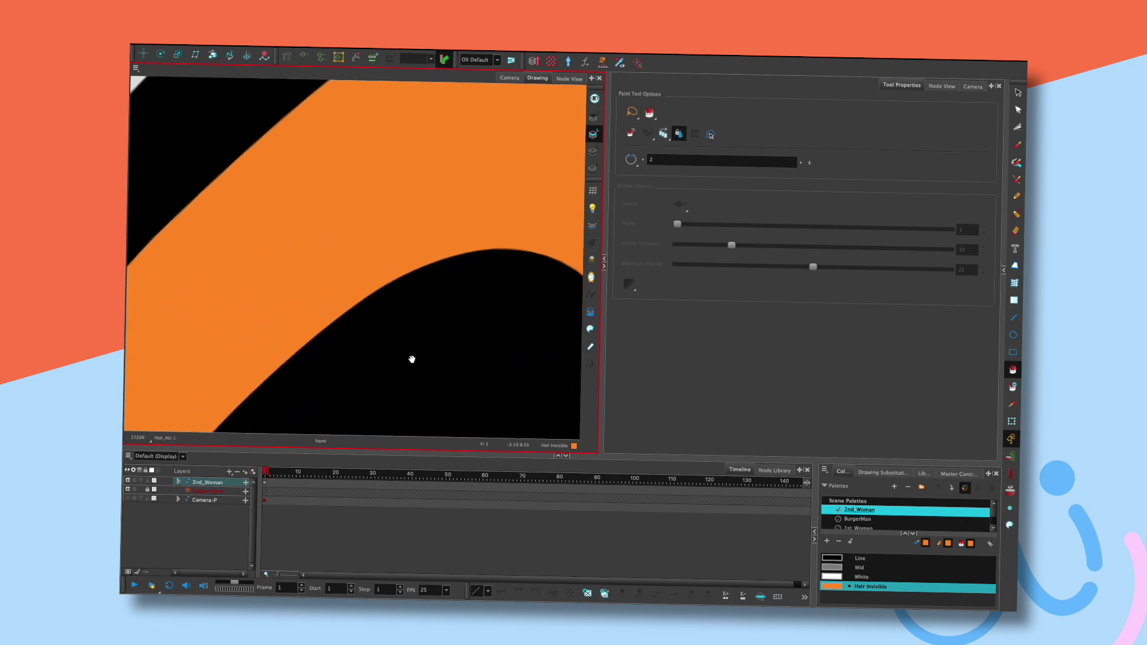
pyautogui.scroll(-3, 433, 262)
pyautogui.press('ctrl')
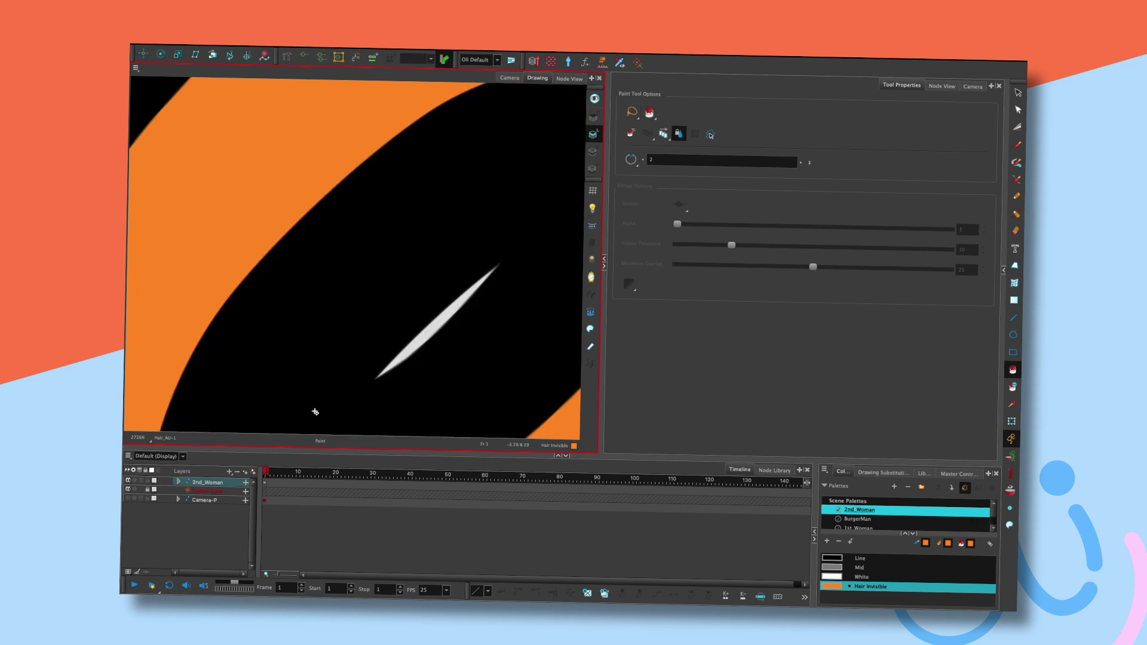
pyautogui.scroll(5, 474, 307)
pyautogui.scroll(-8, 455, 320)
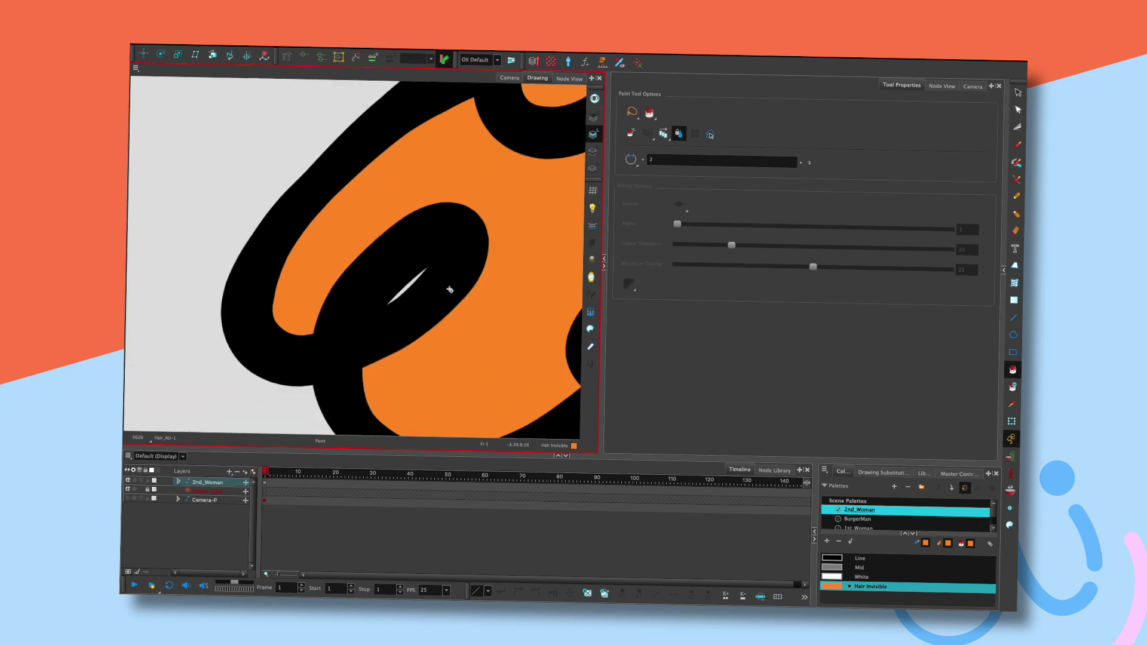
pyautogui.scroll(-3, 454, 284)
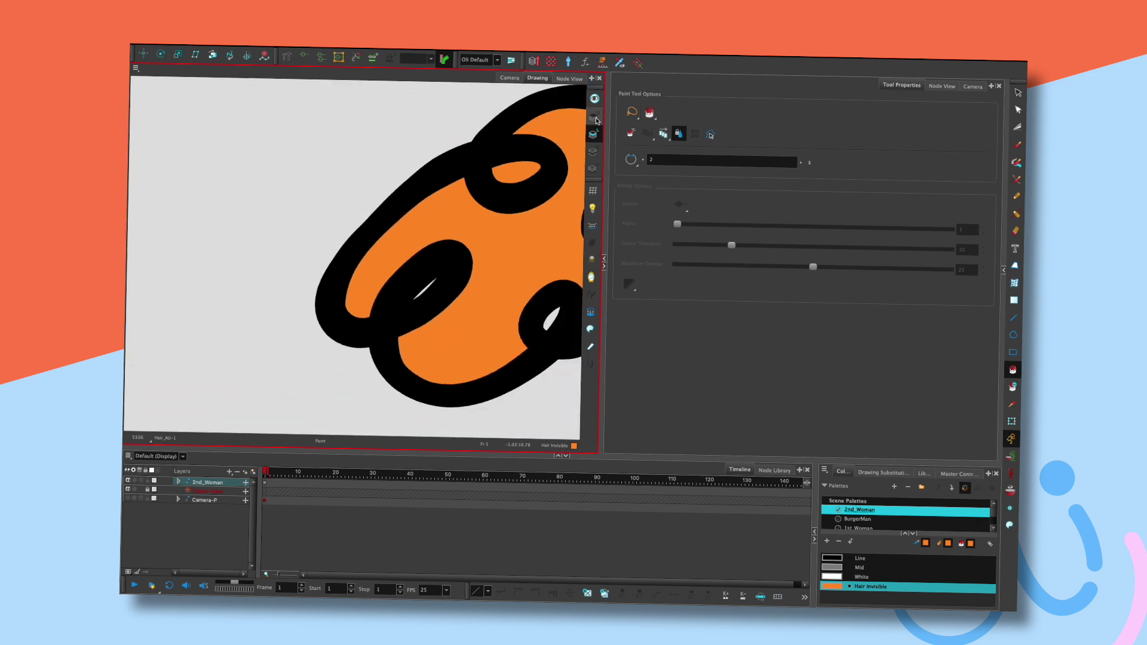
pyautogui.click(1018, 112)
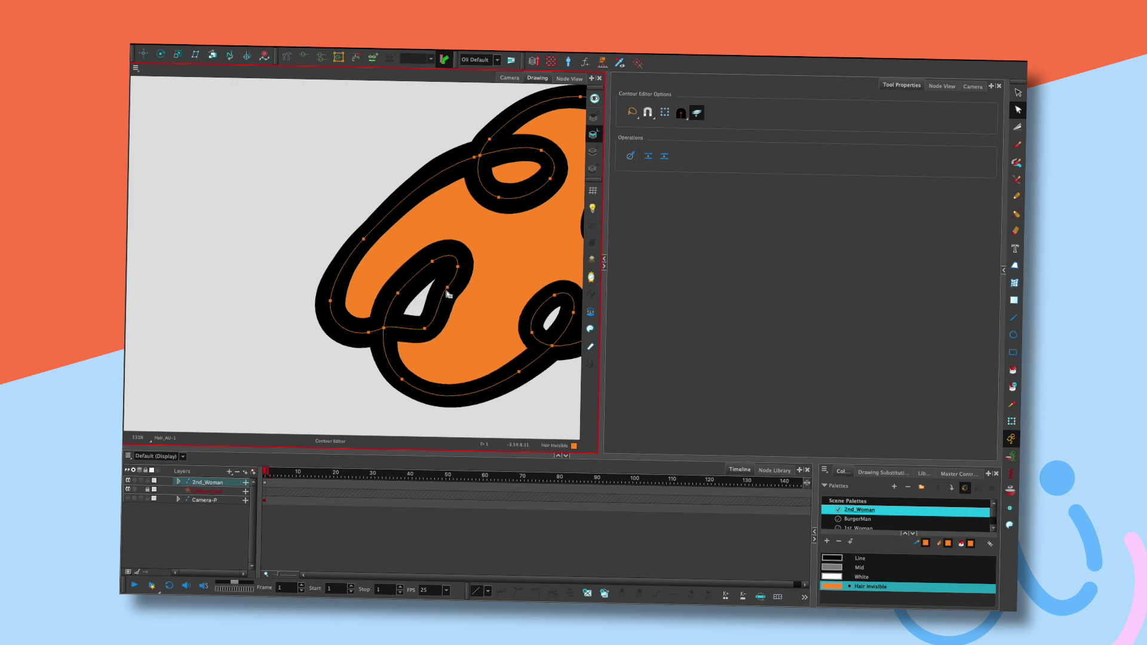
pyautogui.click(1012, 370)
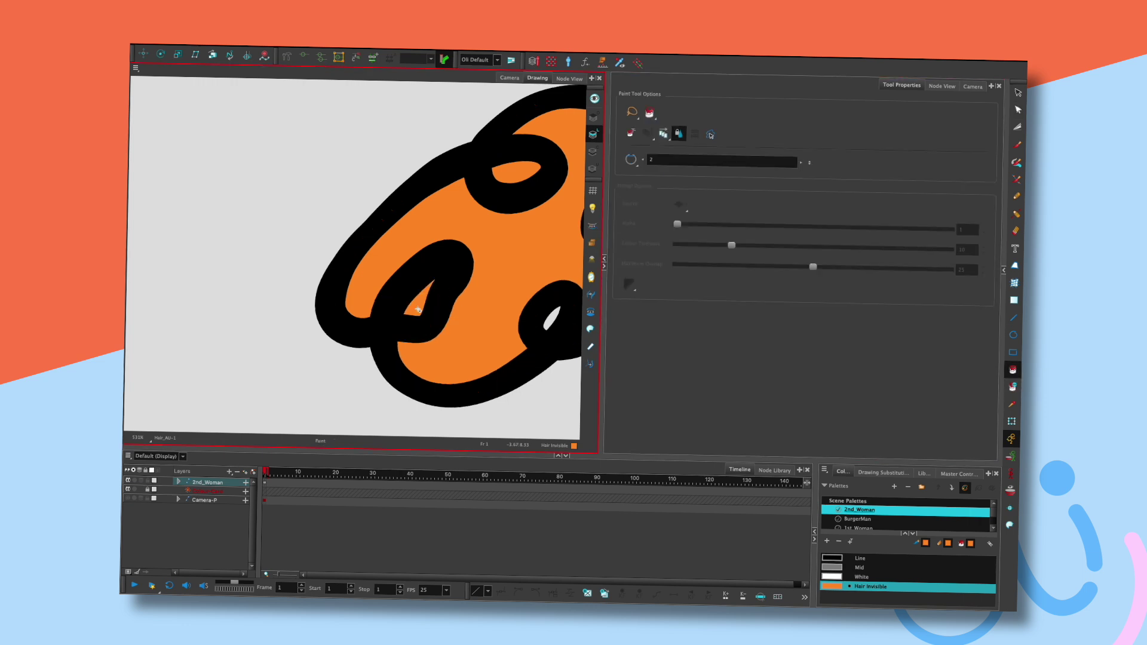
# - Pull the lower-left loop's contour point back inward with the Contour Editor to narrow the loop again
pyautogui.click(1018, 110)
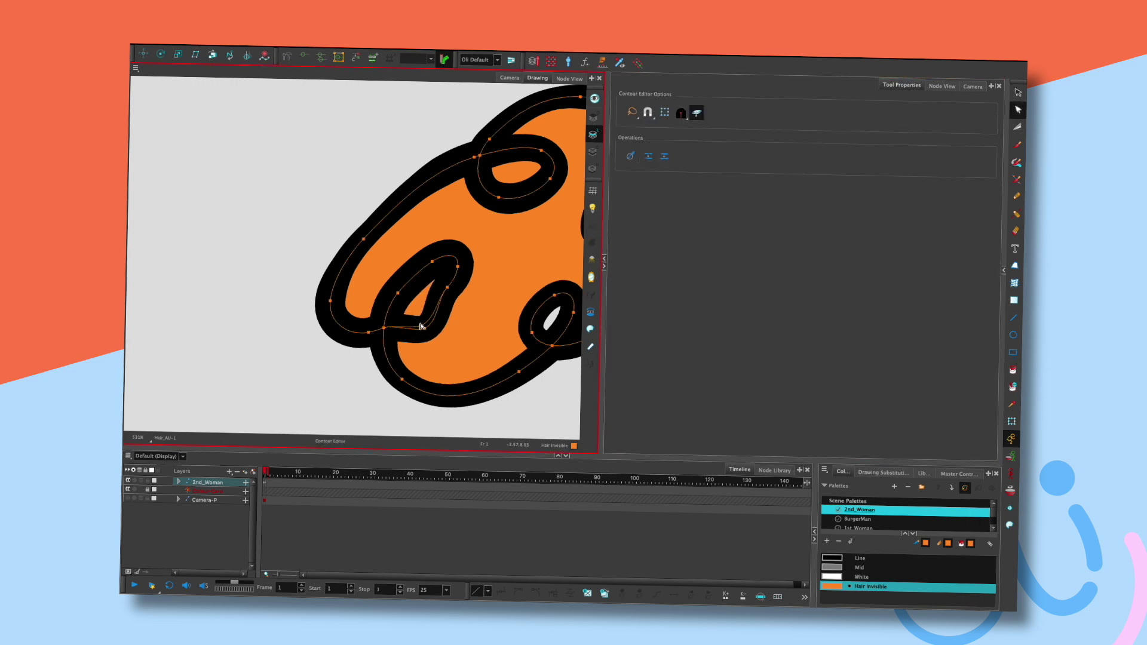
pyautogui.moveTo(422, 325); pyautogui.dragTo(422, 315)
pyautogui.moveTo(520, 276); pyautogui.dragTo(380, 246)
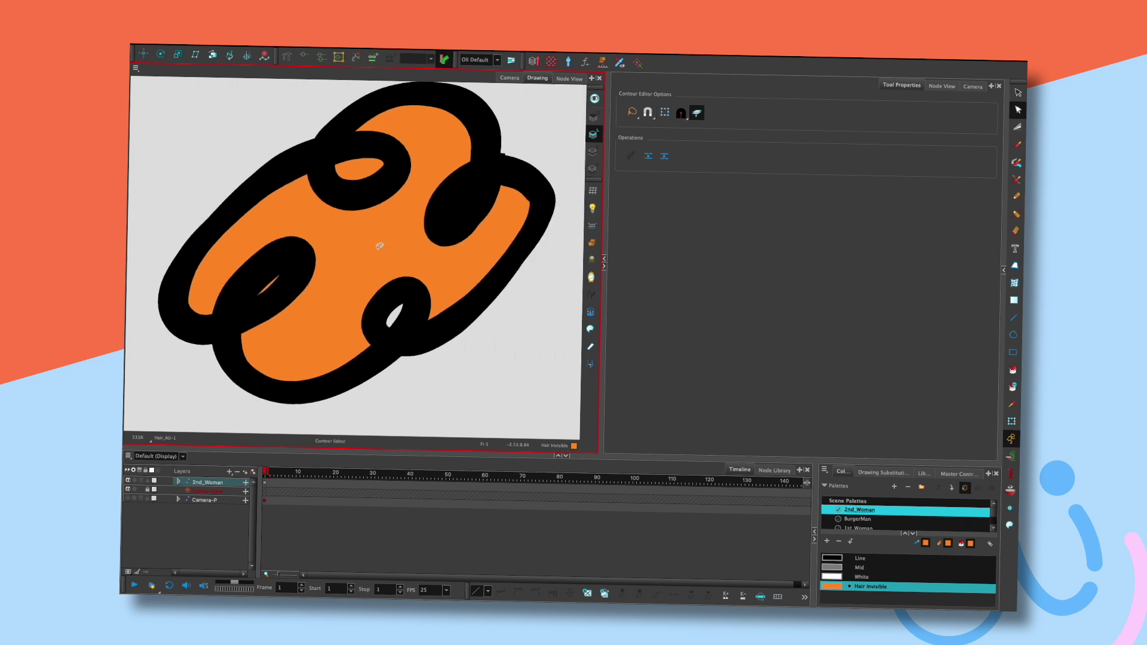
# - Fill the small lower-right loop of the upper hair curl with the Hair Invisible colour using the Paint tool
pyautogui.scroll(3, 380, 246)
pyautogui.hotkey('alt', 'i')
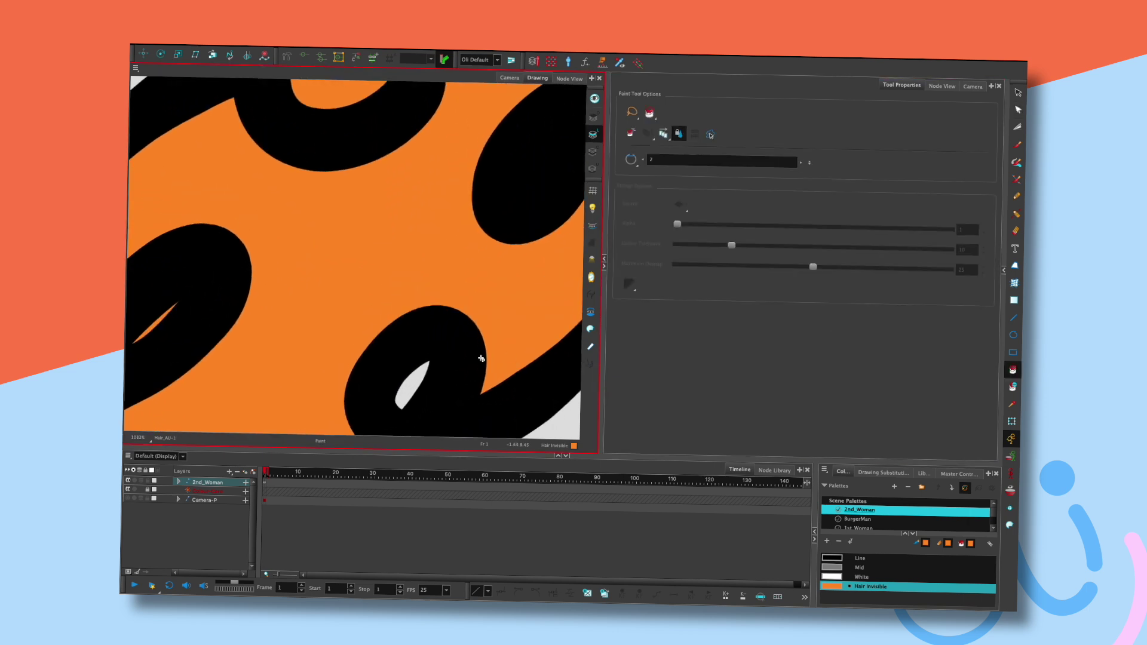
pyautogui.click(412, 387)
pyautogui.scroll(-1, 409, 356)
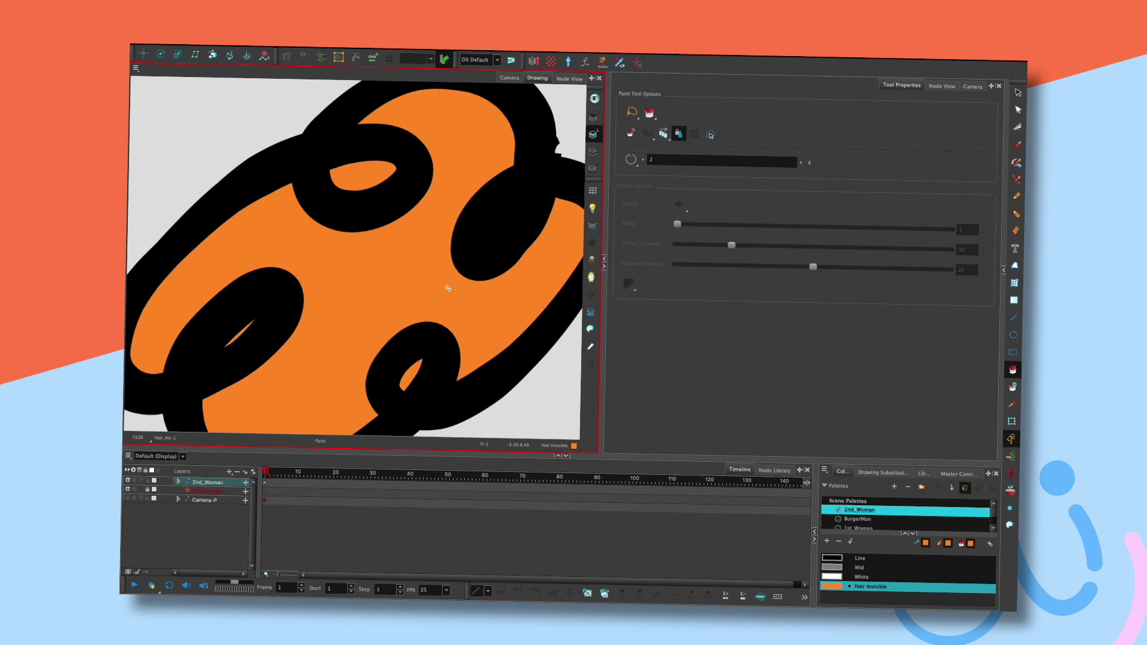
pyautogui.moveTo(394, 306); pyautogui.dragTo(499, 263)
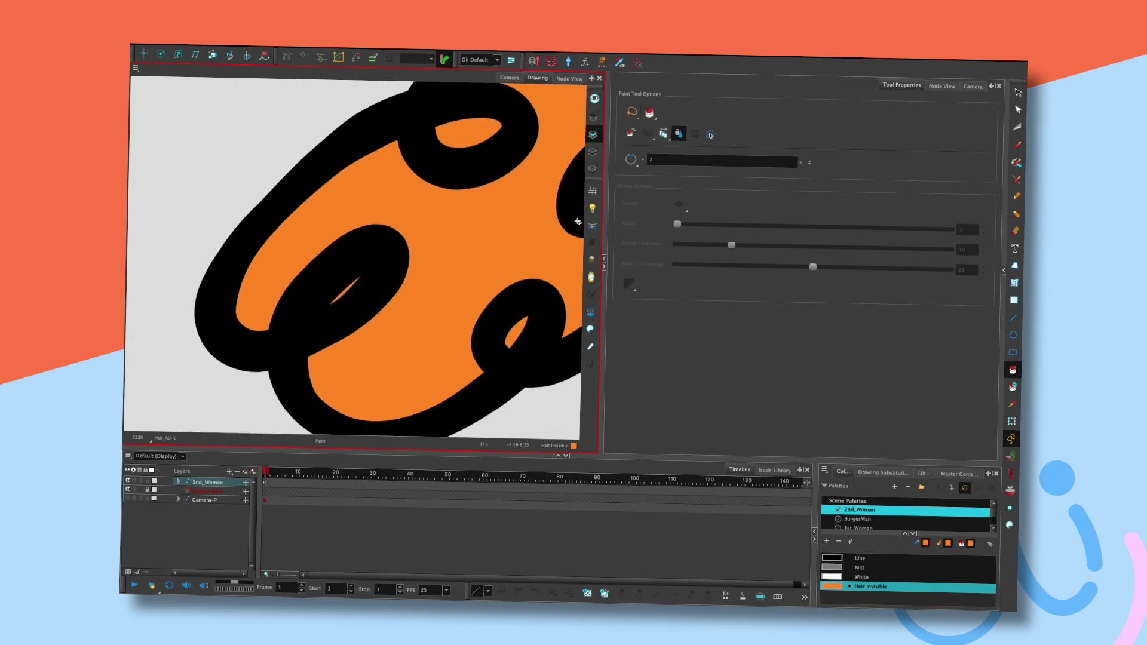
pyautogui.scroll(-3, 400, 232)
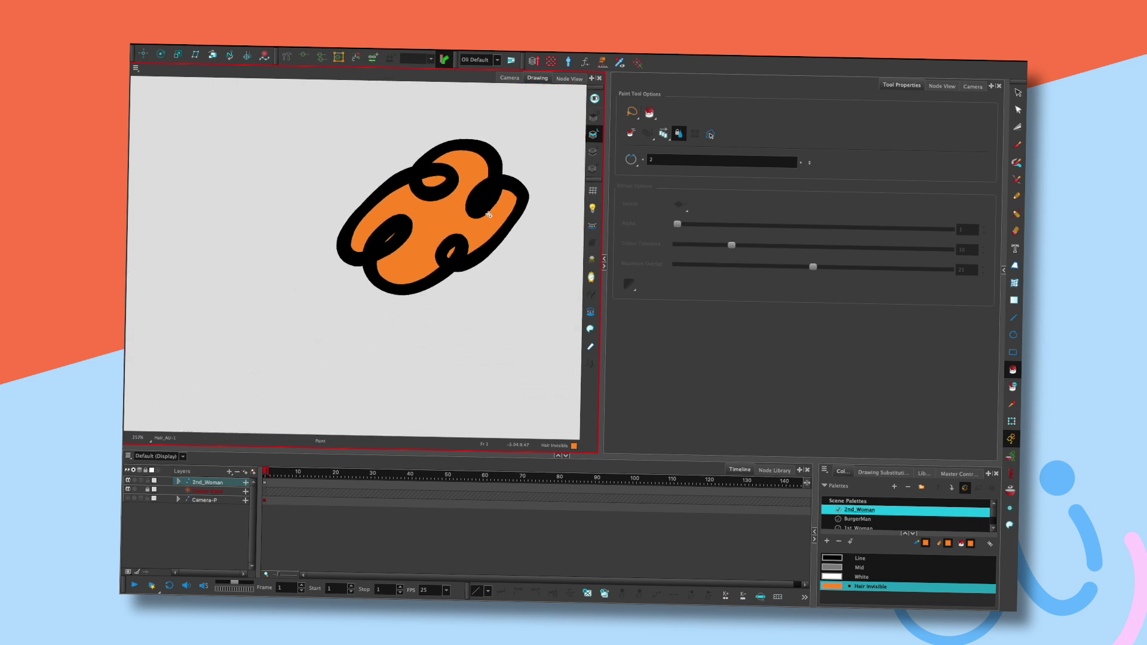
pyautogui.press('space')
pyautogui.moveTo(450, 232); pyautogui.dragTo(462, 278)
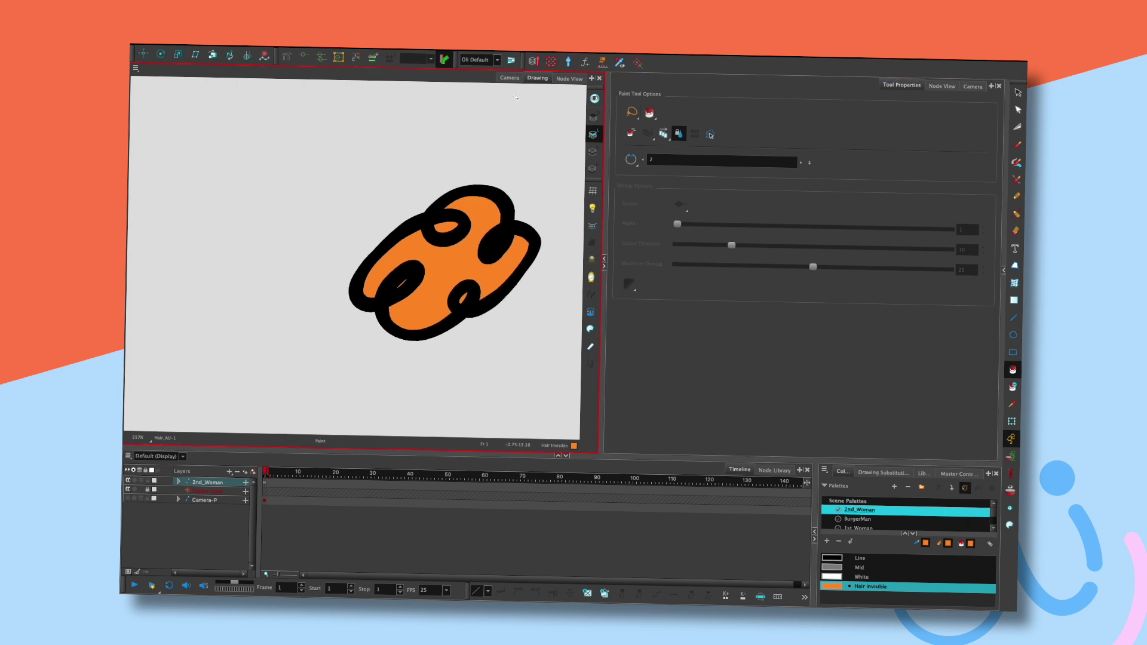
# - Check the filled curl in the Camera view, select the Hair_AD drawing, and show it in the Drawing view
pyautogui.click(509, 77)
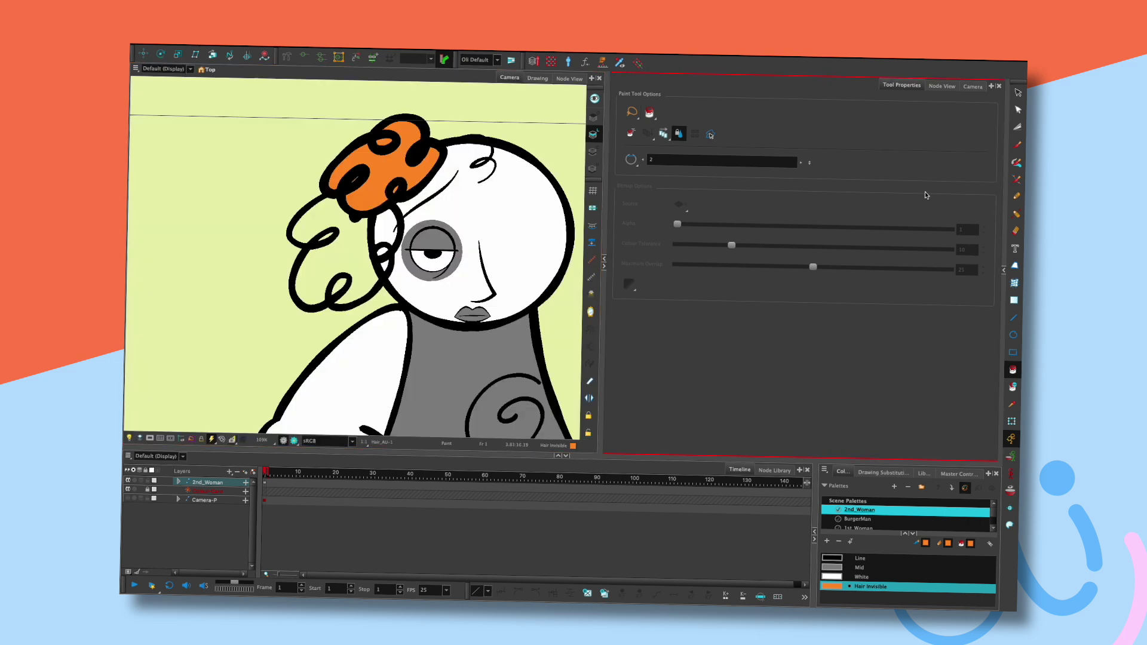
pyautogui.click(942, 85)
pyautogui.click(806, 277)
pyautogui.click(537, 78)
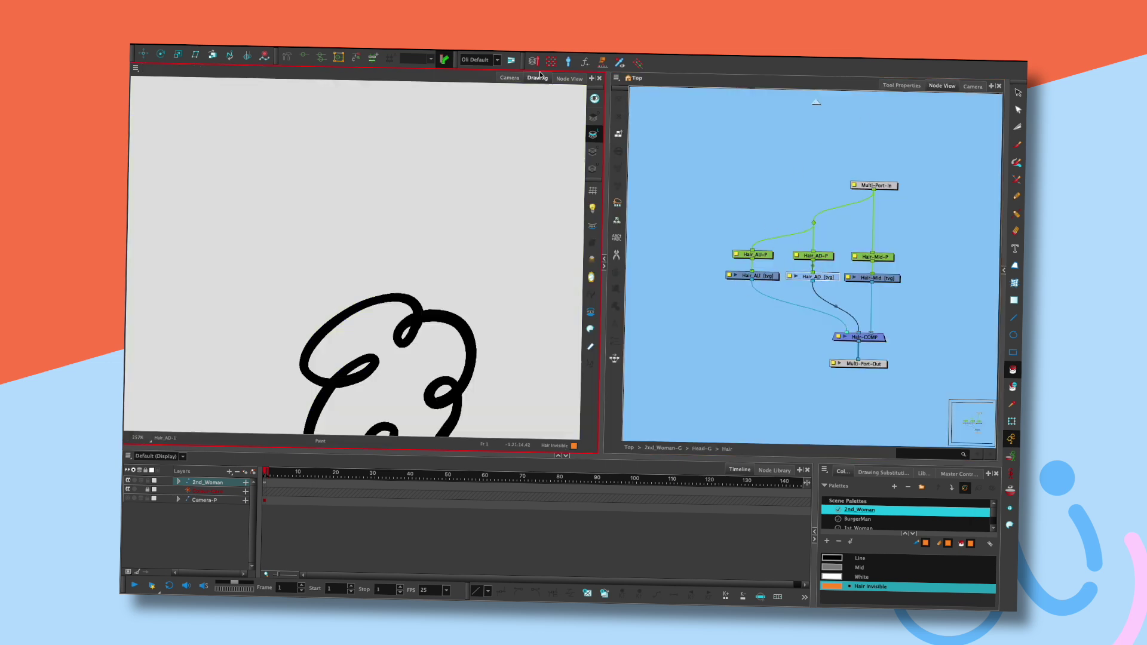
# - Fill the large inner area and the four small loops of the Hair_AD curl with the Hair Invisible colour
pyautogui.click(383, 338)
pyautogui.moveTo(385, 340); pyautogui.dragTo(442, 239)
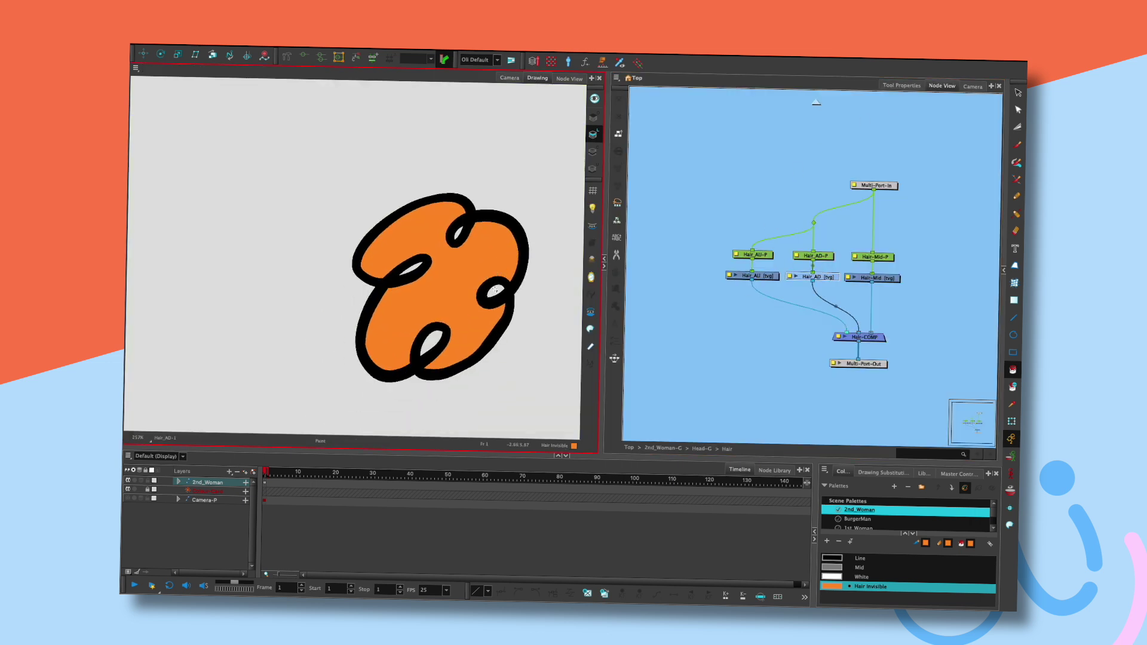
pyautogui.click(414, 269)
pyautogui.scroll(5, 414, 273)
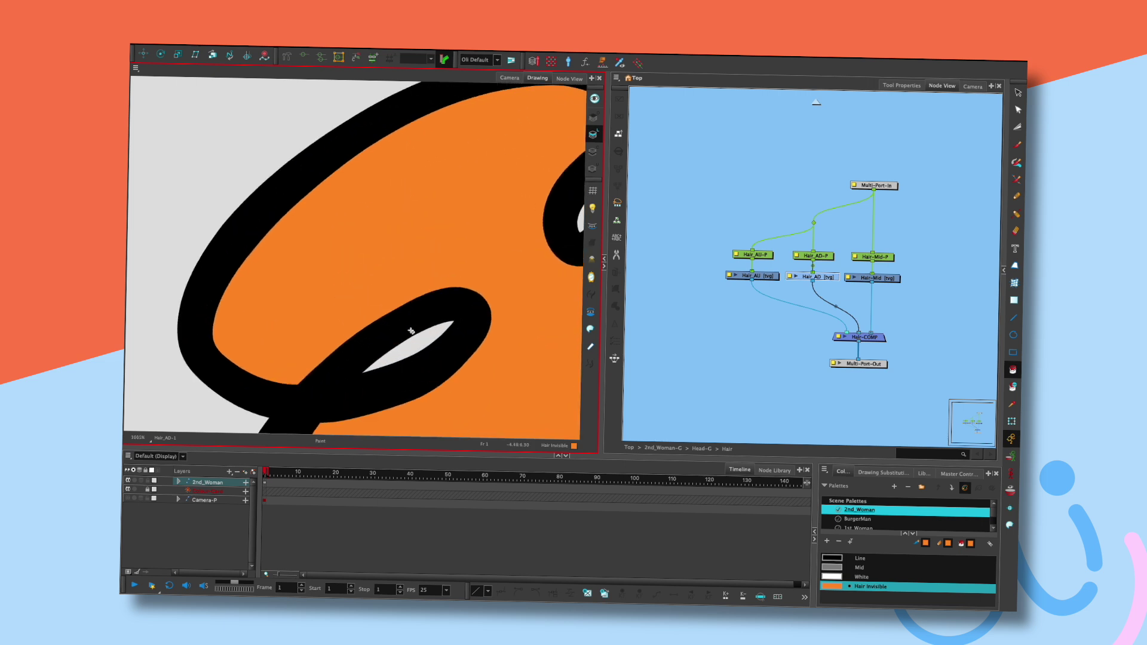
pyautogui.click(415, 346)
pyautogui.moveTo(567, 237); pyautogui.dragTo(424, 273)
pyautogui.click(454, 236)
pyautogui.scroll(-1, 453, 237)
pyautogui.scroll(-2, 496, 334)
pyautogui.scroll(1, 507, 286)
pyautogui.click(445, 335)
pyautogui.scroll(-3, 504, 267)
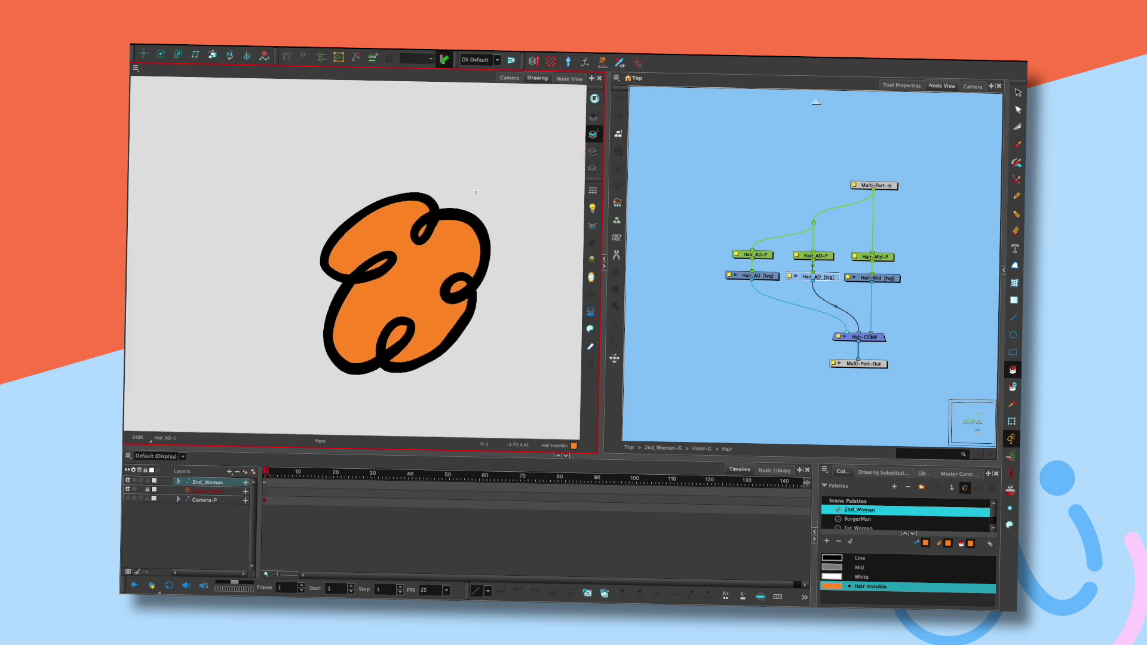
# - Show the rig in the Camera view with the Transform tool, and space the Hair group's Multi-Port-Out further below Hair-COMP
pyautogui.click(509, 78)
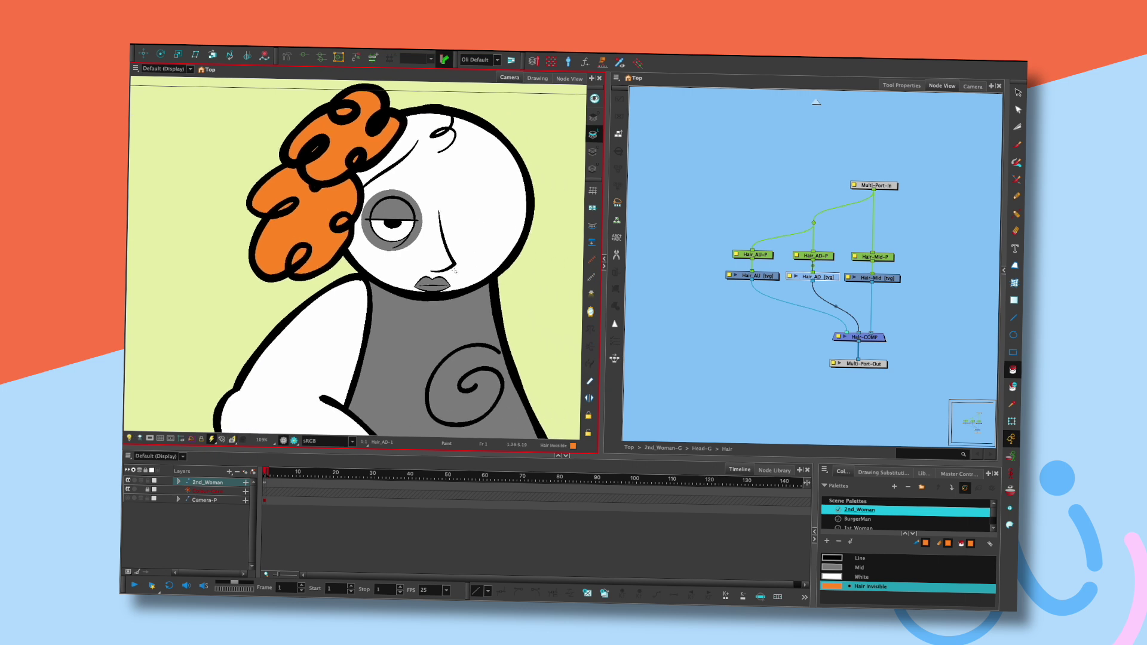
pyautogui.click(1011, 421)
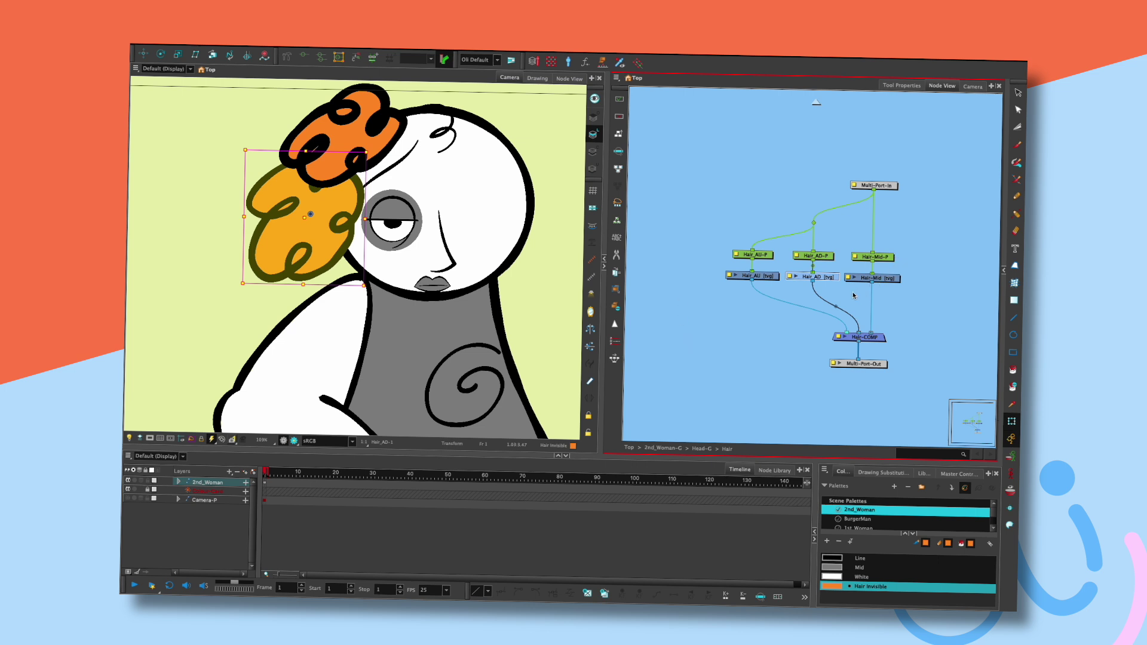
pyautogui.moveTo(815, 345); pyautogui.dragTo(795, 309)
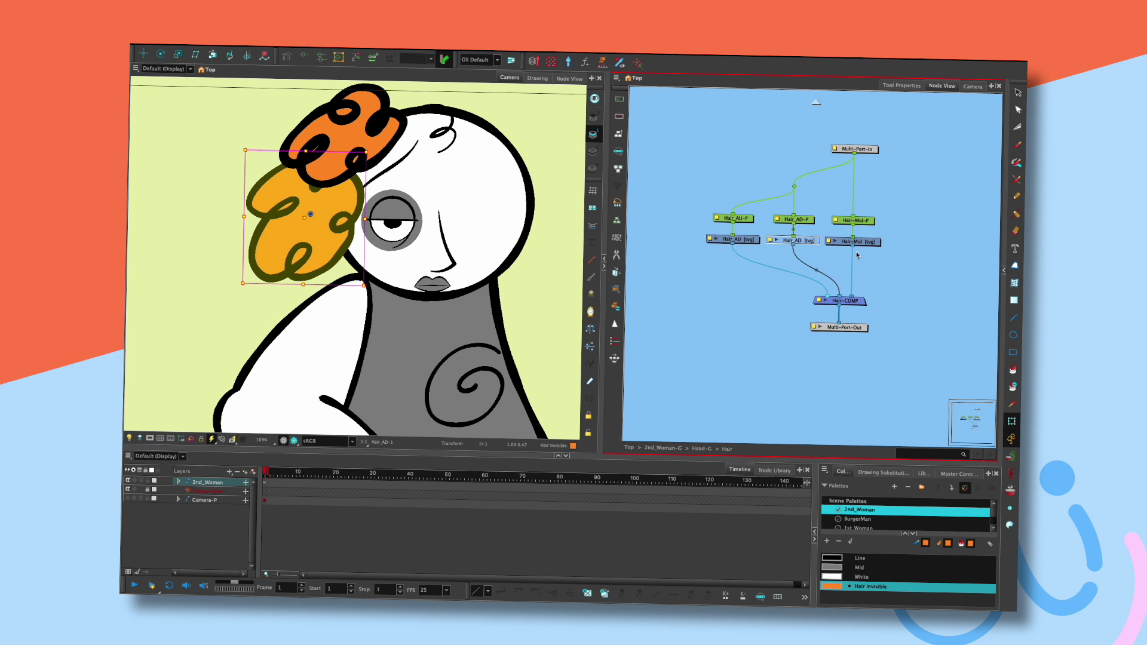
pyautogui.click(859, 308)
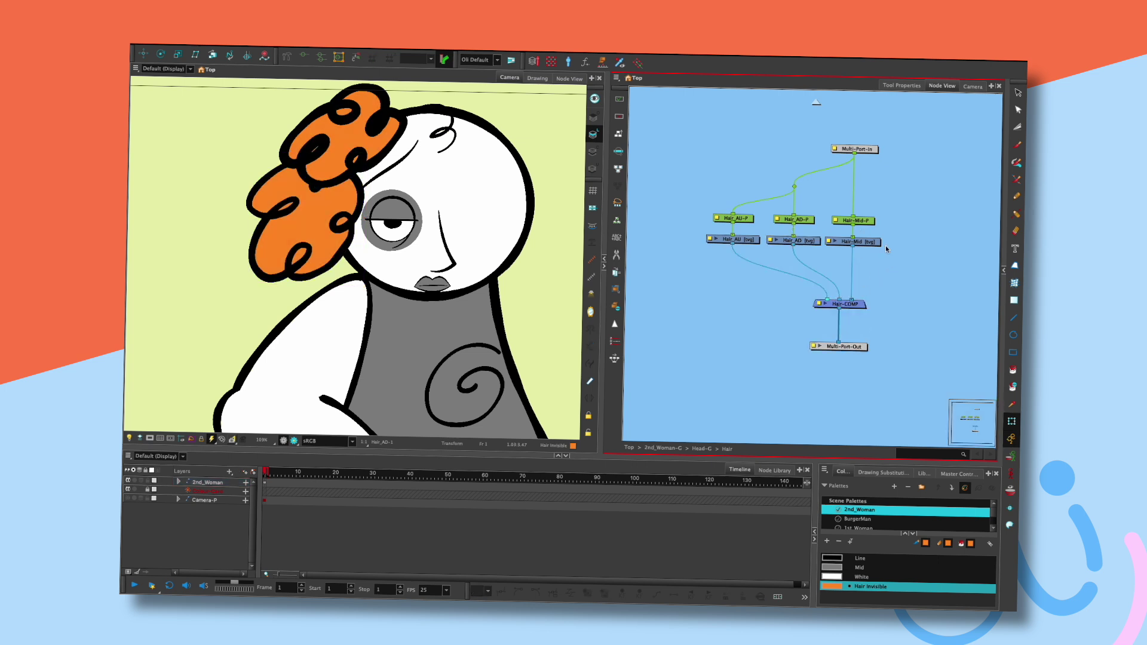
pyautogui.rightClick(814, 103)
pyautogui.click(782, 343)
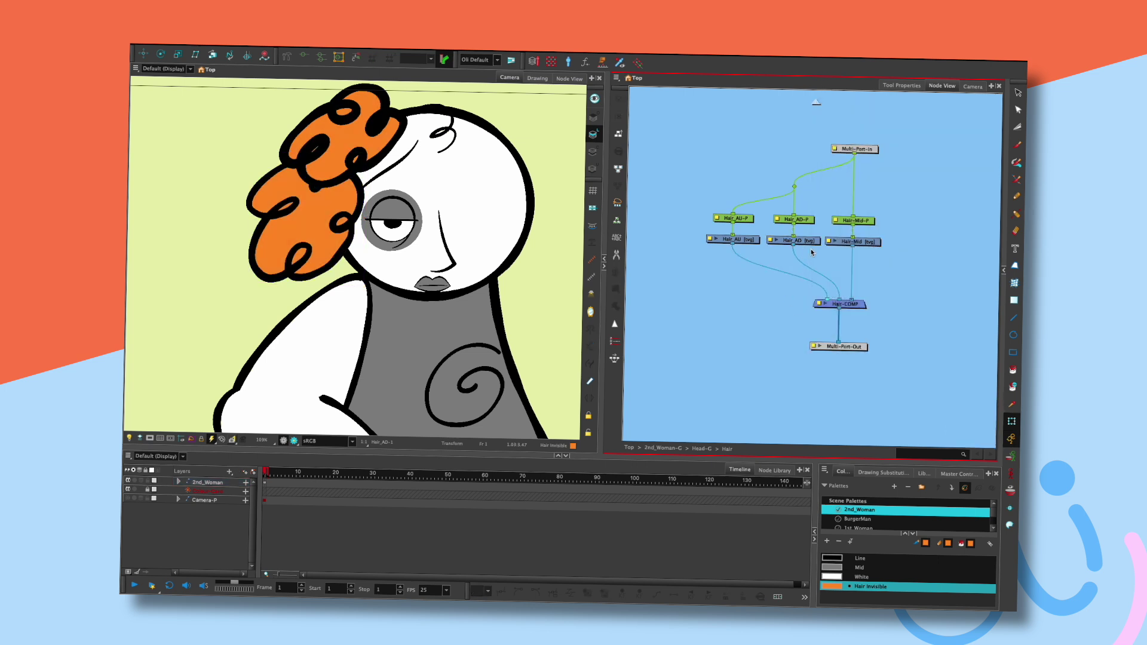
# - Go up to the 2nd_Woman-G group and move Multi-Port-Out and Final-Composite further down
pyautogui.click(816, 103)
pyautogui.moveTo(892, 331); pyautogui.dragTo(859, 275)
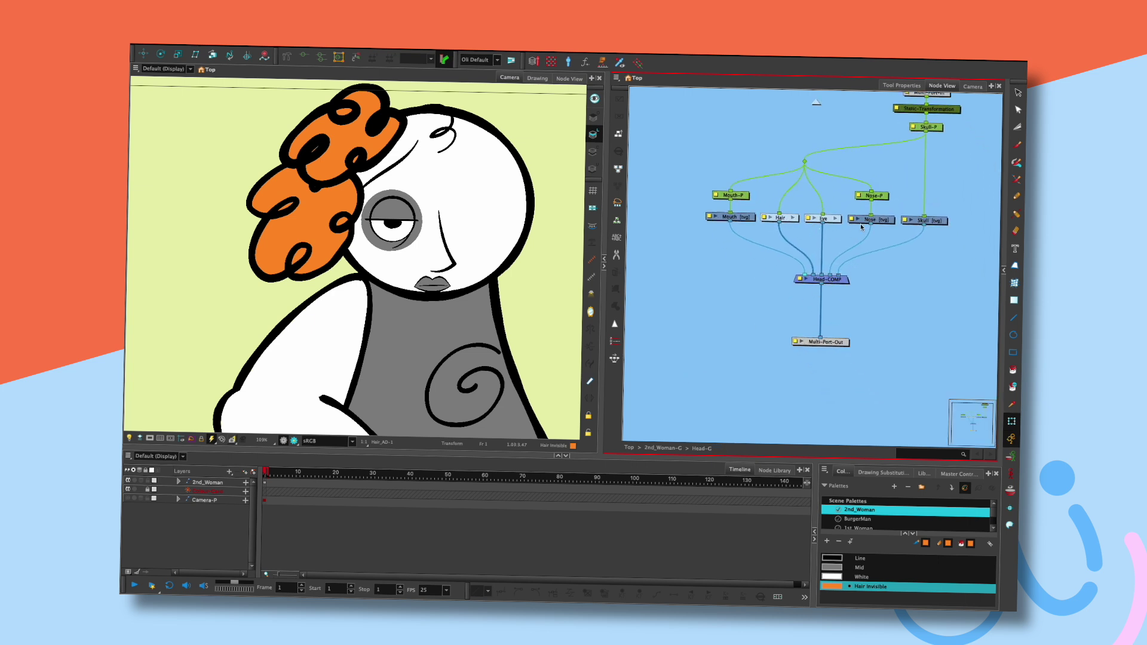
pyautogui.click(815, 102)
pyautogui.moveTo(864, 337); pyautogui.dragTo(864, 392)
pyautogui.moveTo(870, 303); pyautogui.dragTo(871, 351)
pyautogui.click(883, 348)
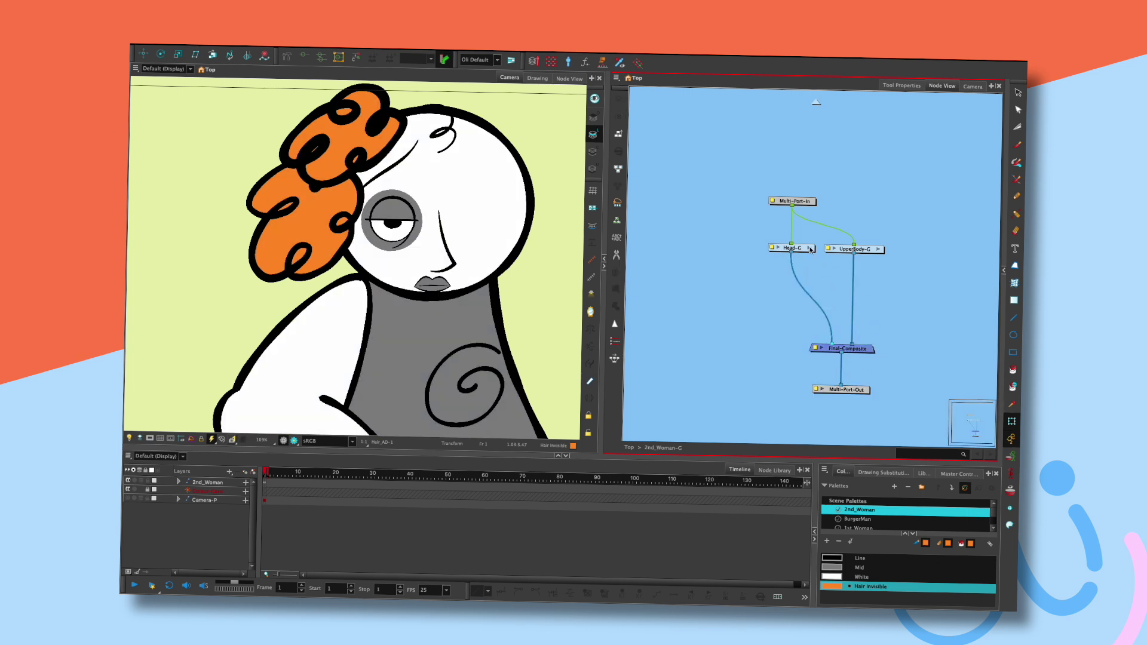
# - Inside Head-G, lower Multi-Port-Out and connect the Hair group to a second port on it, routed through a waypoint
pyautogui.click(810, 248)
pyautogui.moveTo(786, 227)
pyautogui.mouseDown()
pyautogui.moveTo(810, 265)
pyautogui.moveTo(890, 276)
pyautogui.moveTo(879, 262)
pyautogui.moveTo(865, 325)
pyautogui.moveTo(836, 340)
pyautogui.moveTo(869, 343)
pyautogui.moveTo(856, 343)
pyautogui.moveTo(850, 406)
pyautogui.mouseUp()
pyautogui.click(787, 219)
pyautogui.press('w')
pyautogui.moveTo(821, 313); pyautogui.dragTo(865, 281)
pyautogui.moveTo(854, 406); pyautogui.dragTo(877, 384)
pyautogui.click(908, 285)
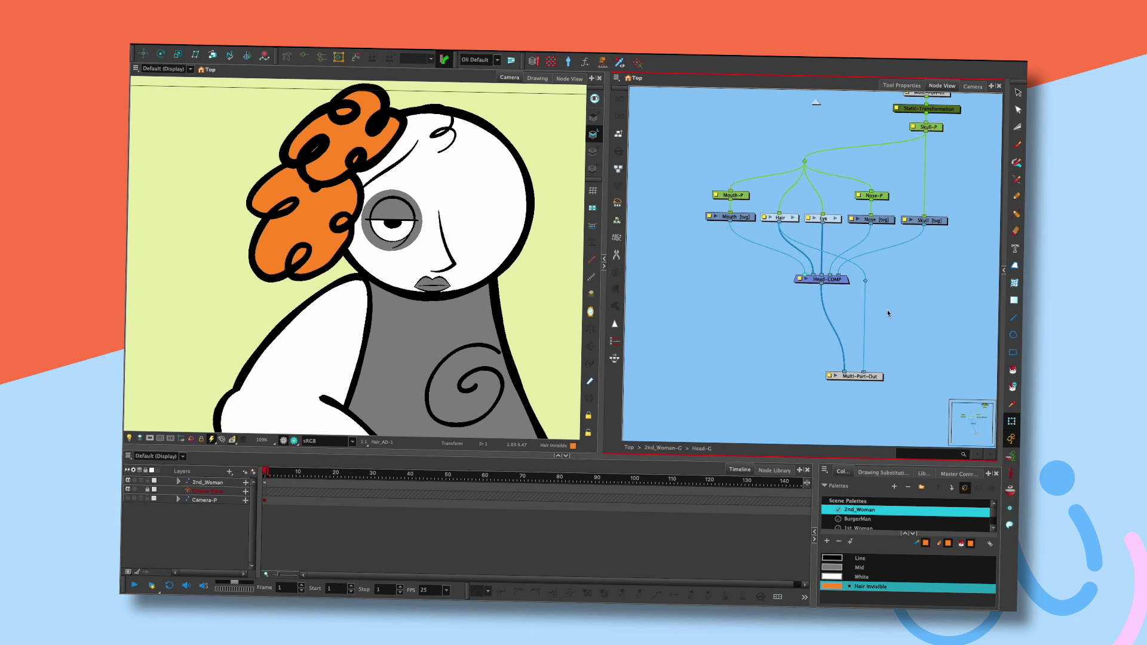
# - Add a Colour Selector node and insert it on the hair cable between the waypoint and Multi-Port-Out
pyautogui.press('Tab')
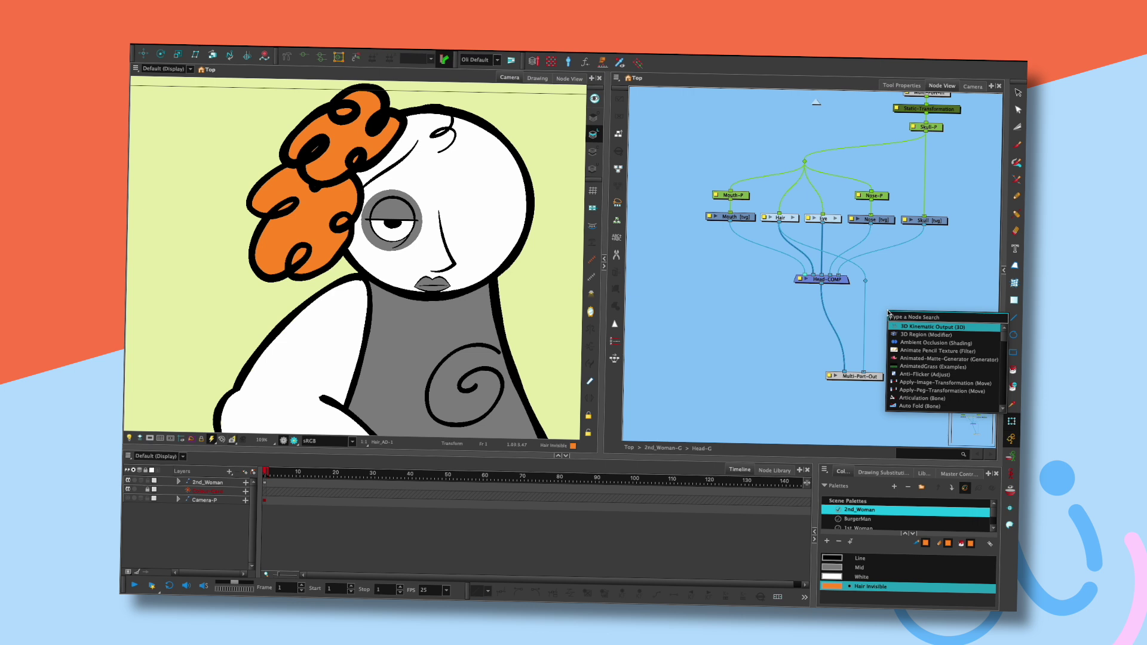
pyautogui.write('colo')
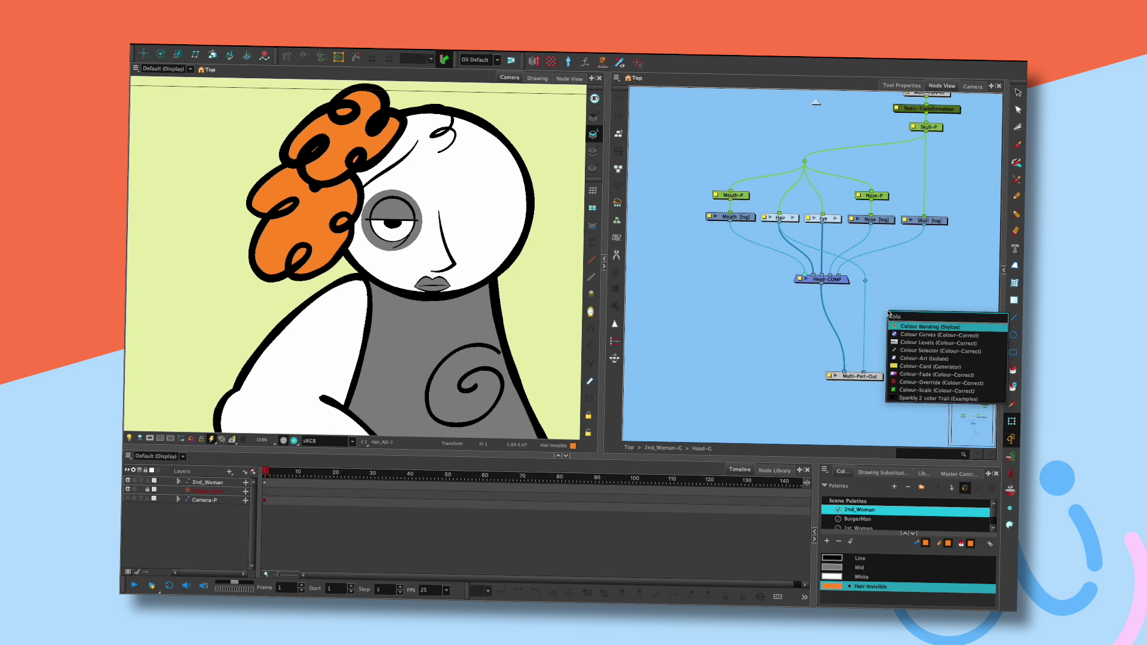
pyautogui.click(935, 351)
pyautogui.moveTo(938, 308); pyautogui.dragTo(884, 316)
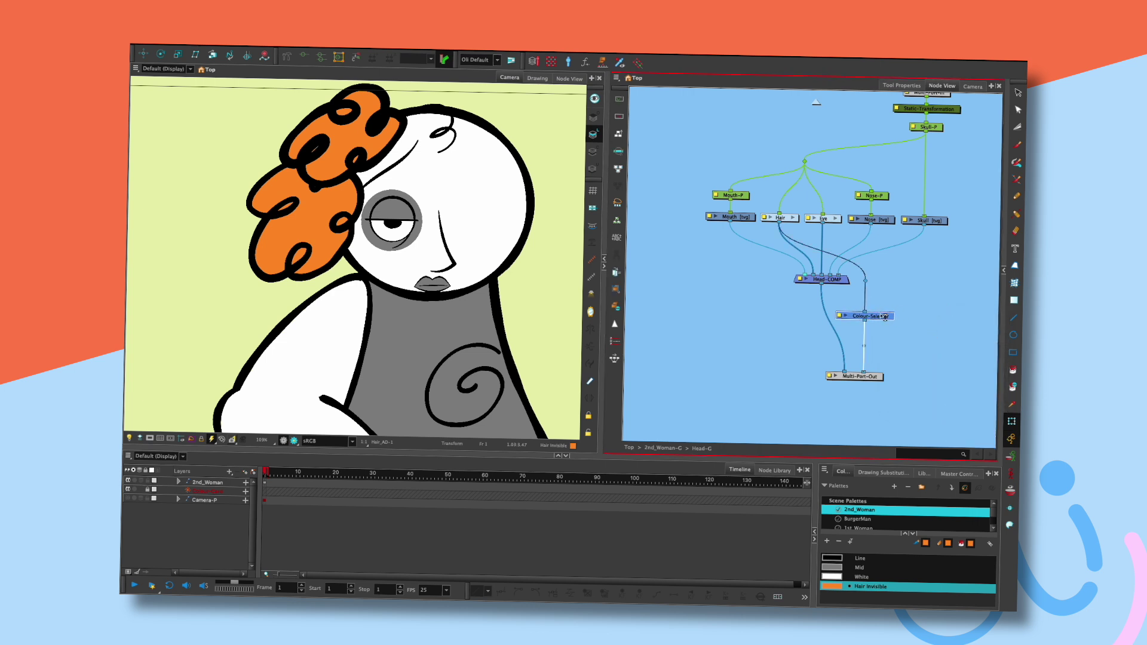
# - Add the 2nd_Woman Hair Invisible colour, taken from the Hair_AD drawing, to the Colour-Selector node and close its properties
pyautogui.doubleClick(883, 316)
pyautogui.click(658, 273)
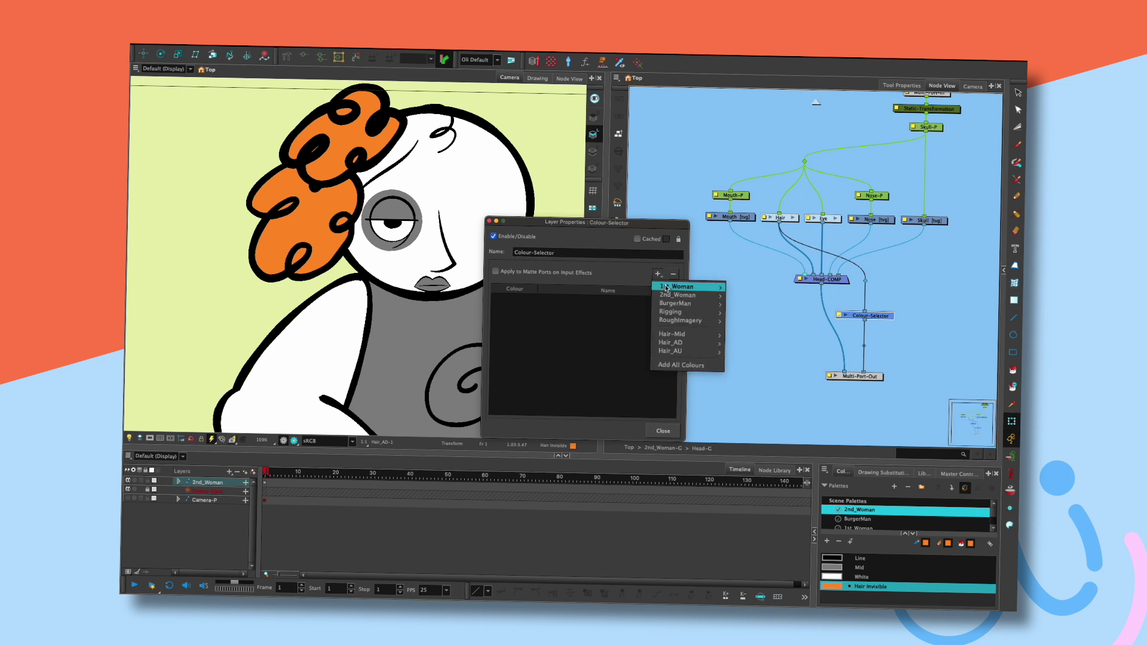
pyautogui.moveTo(672, 334)
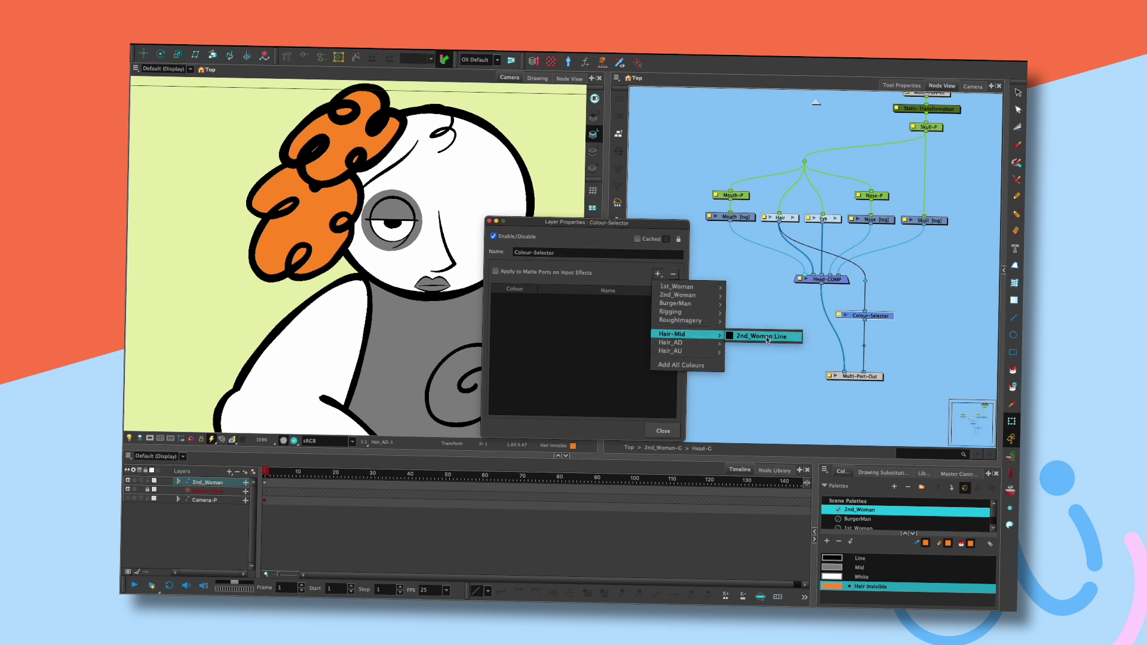
pyautogui.moveTo(717, 342)
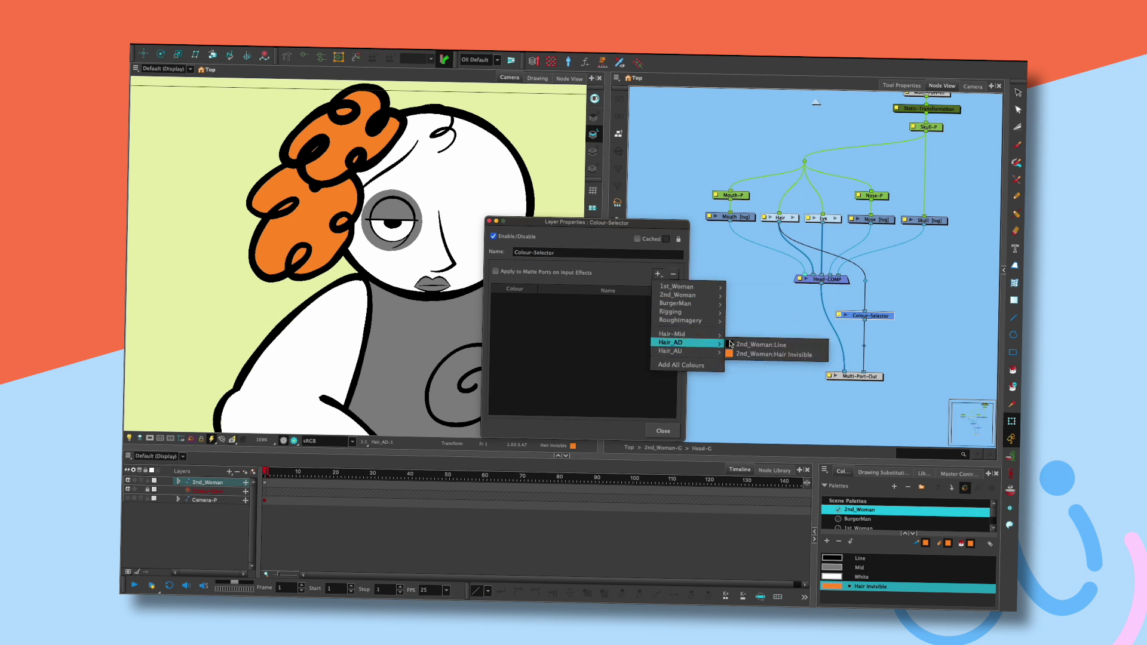
pyautogui.click(751, 354)
pyautogui.click(663, 431)
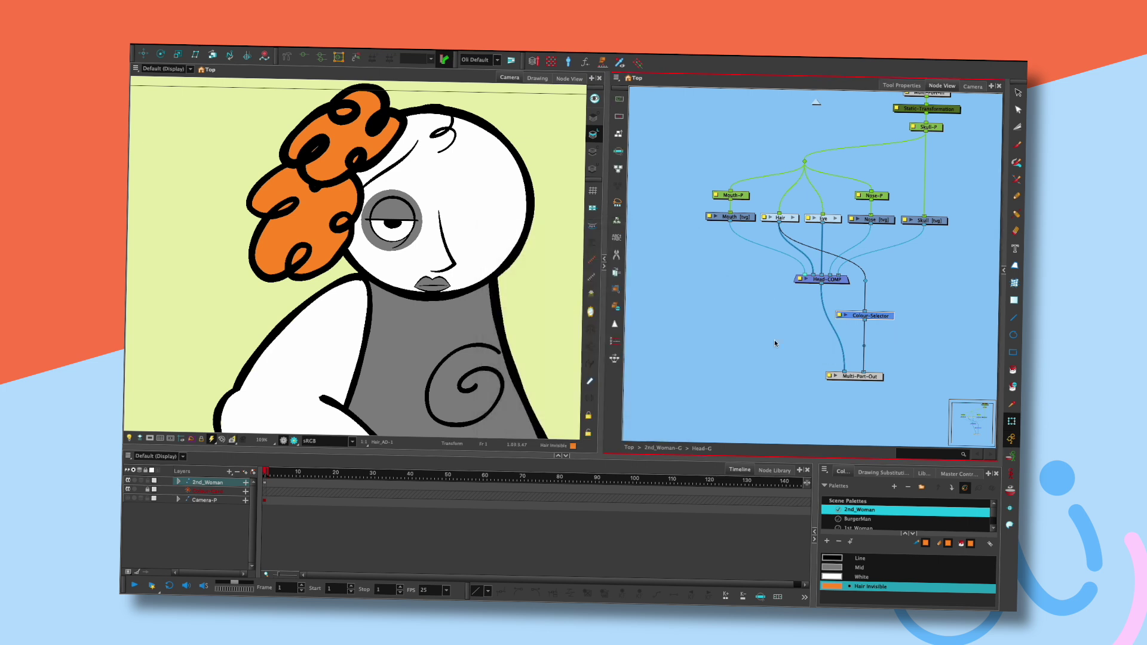
# - Rename the Colour-Selector node as Orange_Colour
pyautogui.click(840, 314)
pyautogui.doubleClick(550, 251)
pyautogui.press('BackSpace')
pyautogui.press('BackSpace')
pyautogui.click(512, 253)
pyautogui.write('0')
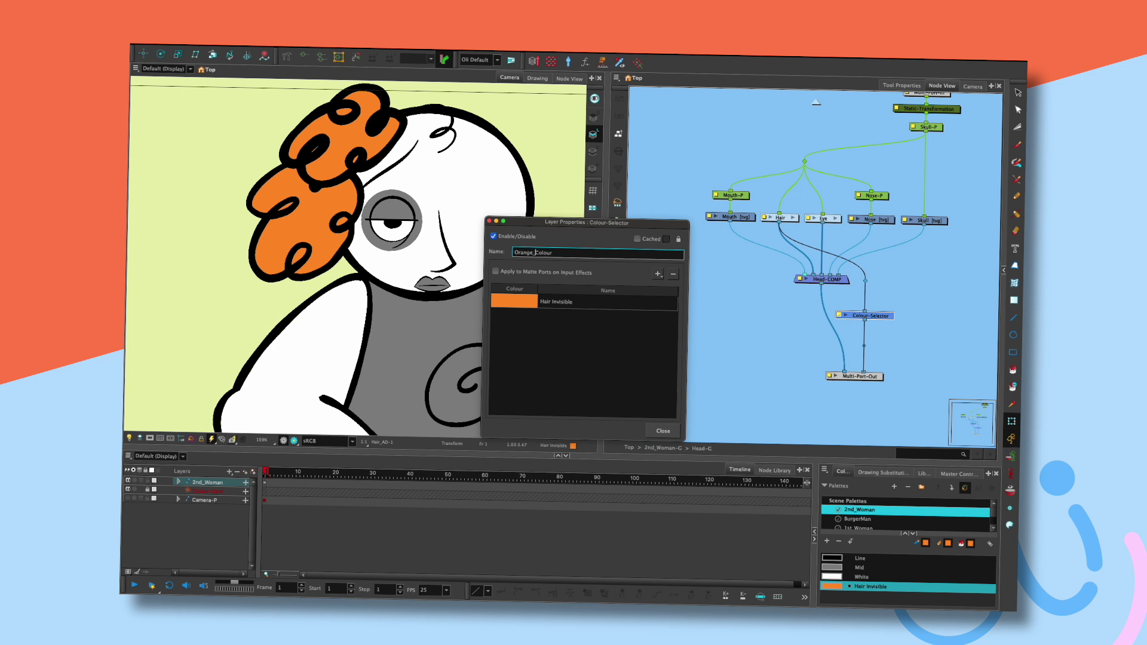
pyautogui.click(663, 431)
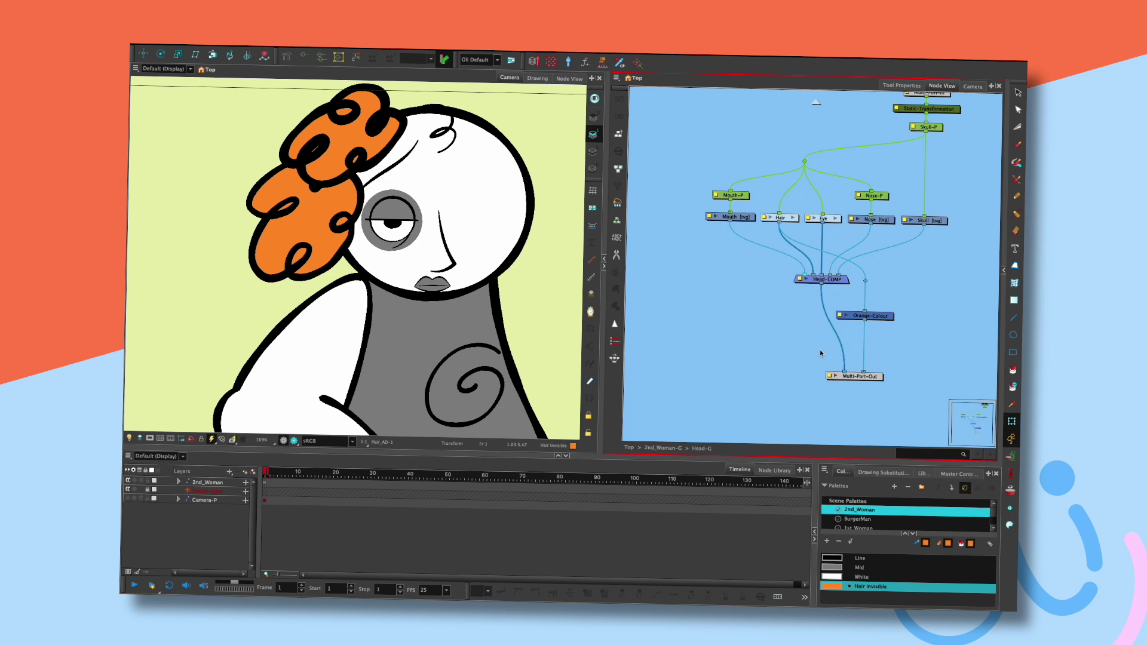
pyautogui.press('Tab')
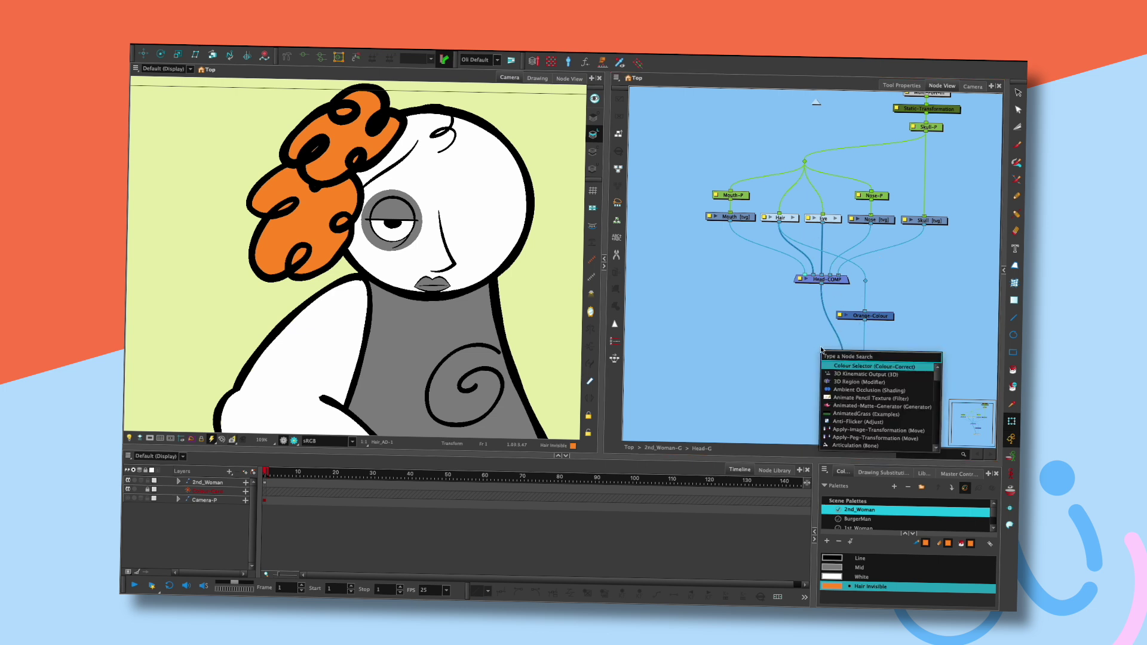
pyautogui.write('c')
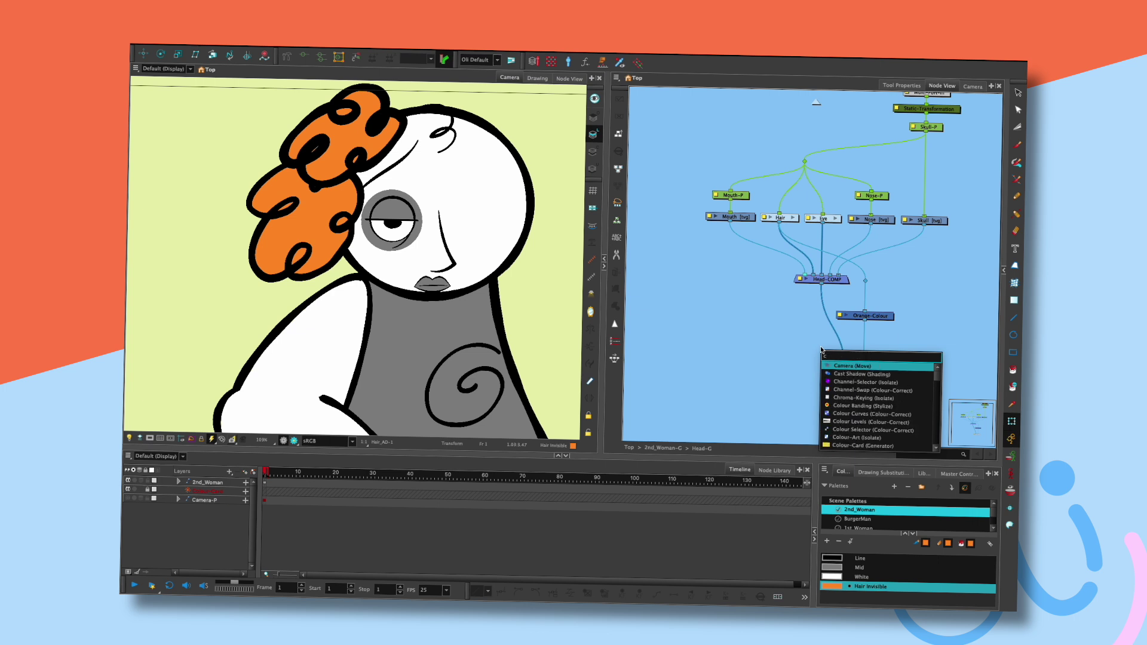
pyautogui.press('ctrl+super+space')
pyautogui.click(918, 312)
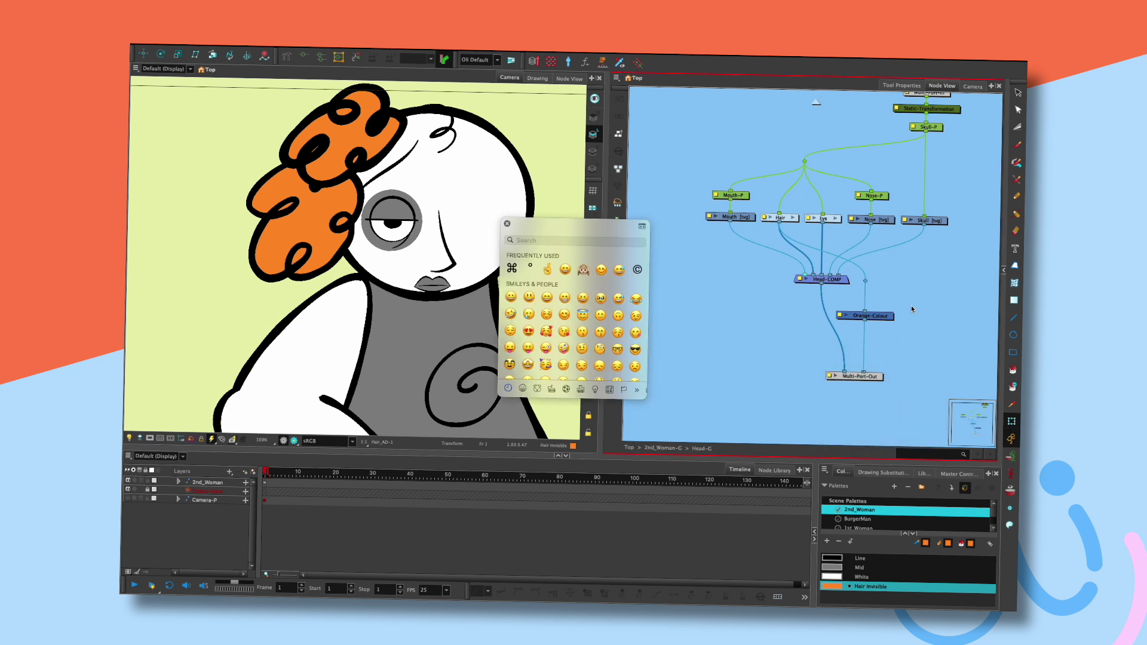
pyautogui.click(752, 364)
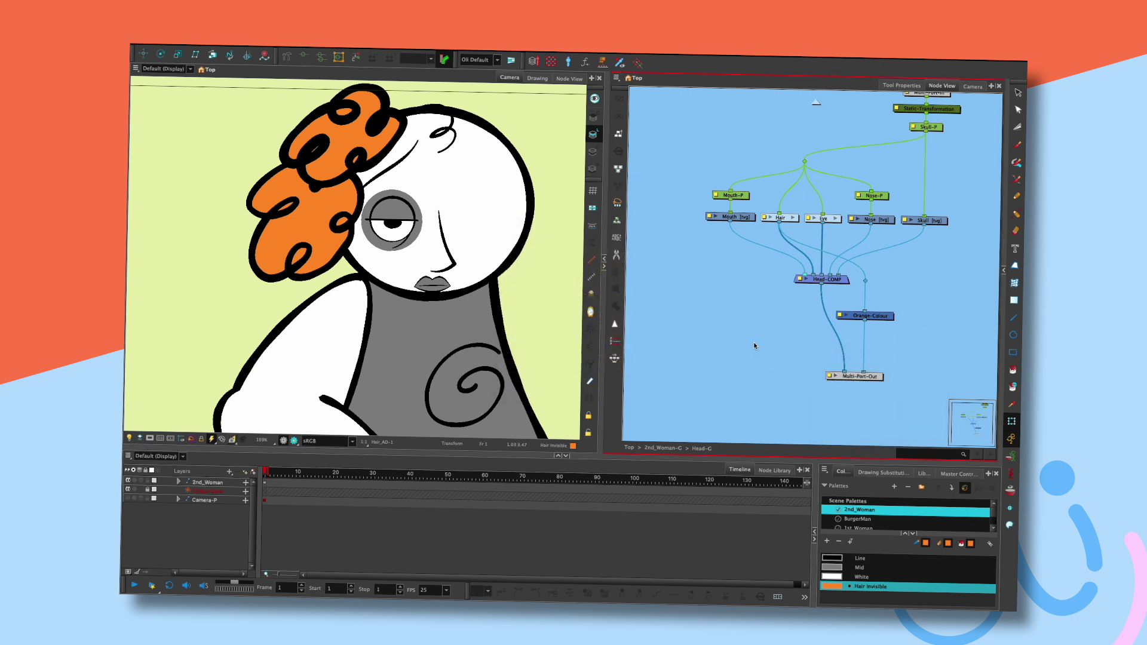
# - Add a Colour-Override node, insert it on the cable between Head-COMP and Multi-Port-Out, and lower Multi-Port-Out slightly
pyautogui.press('Tab')
pyautogui.write('col')
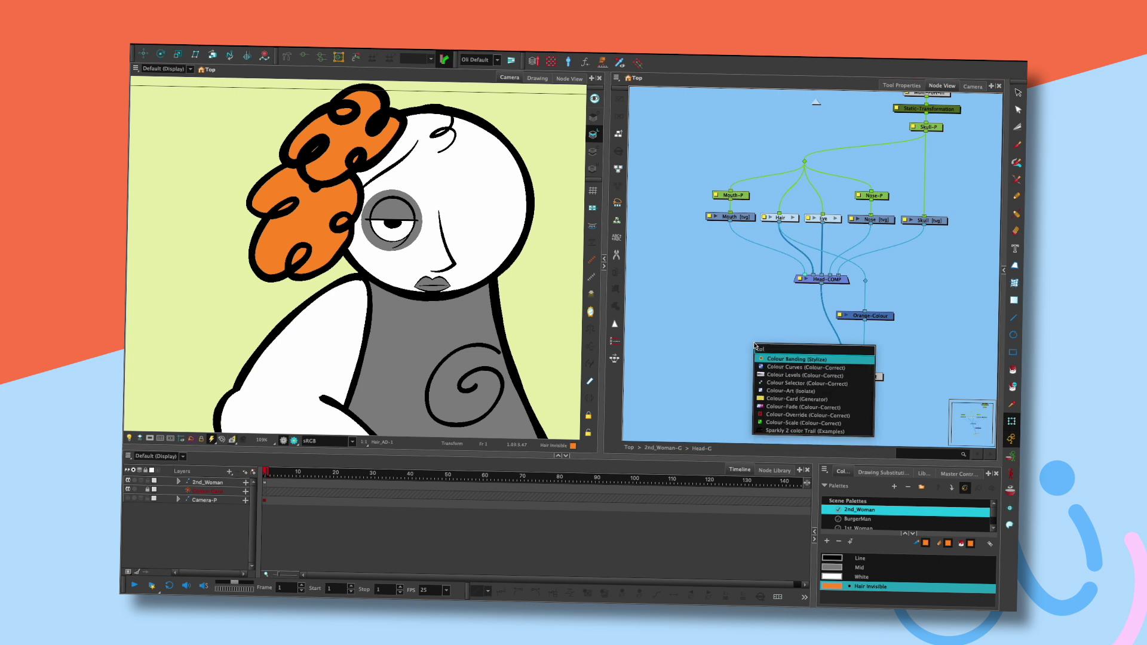
pyautogui.doubleClick(806, 415)
pyautogui.moveTo(802, 338); pyautogui.dragTo(827, 341)
pyautogui.moveTo(863, 382); pyautogui.dragTo(869, 388)
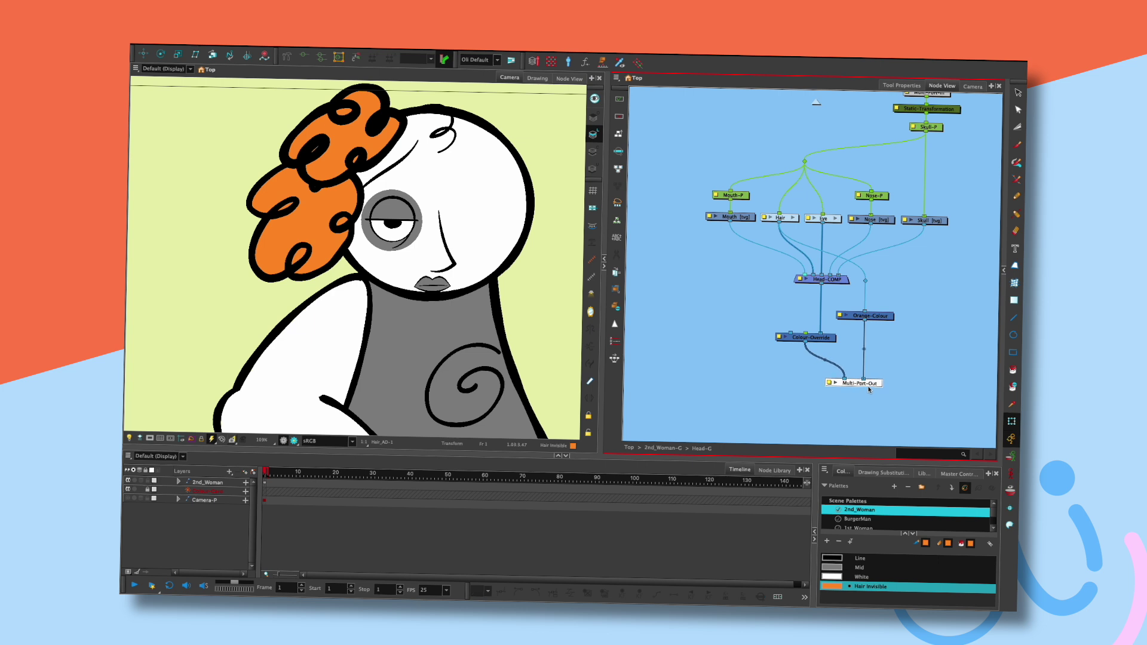
# - Set the Colour-Override node to Render Selected Colours
pyautogui.doubleClick(780, 337)
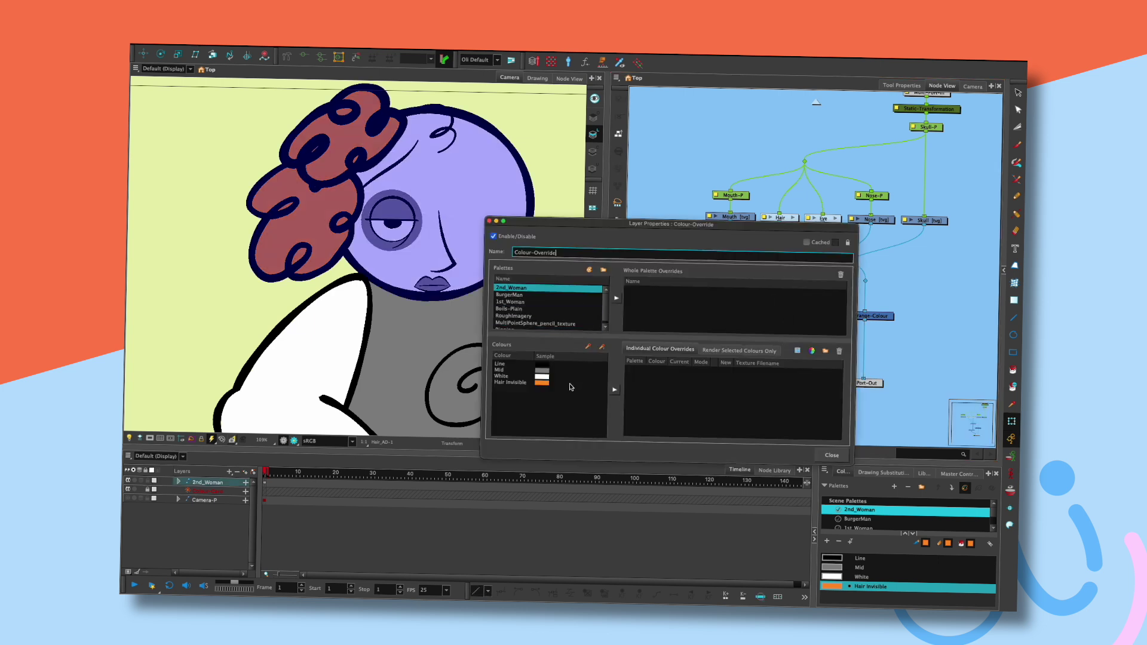
pyautogui.click(739, 350)
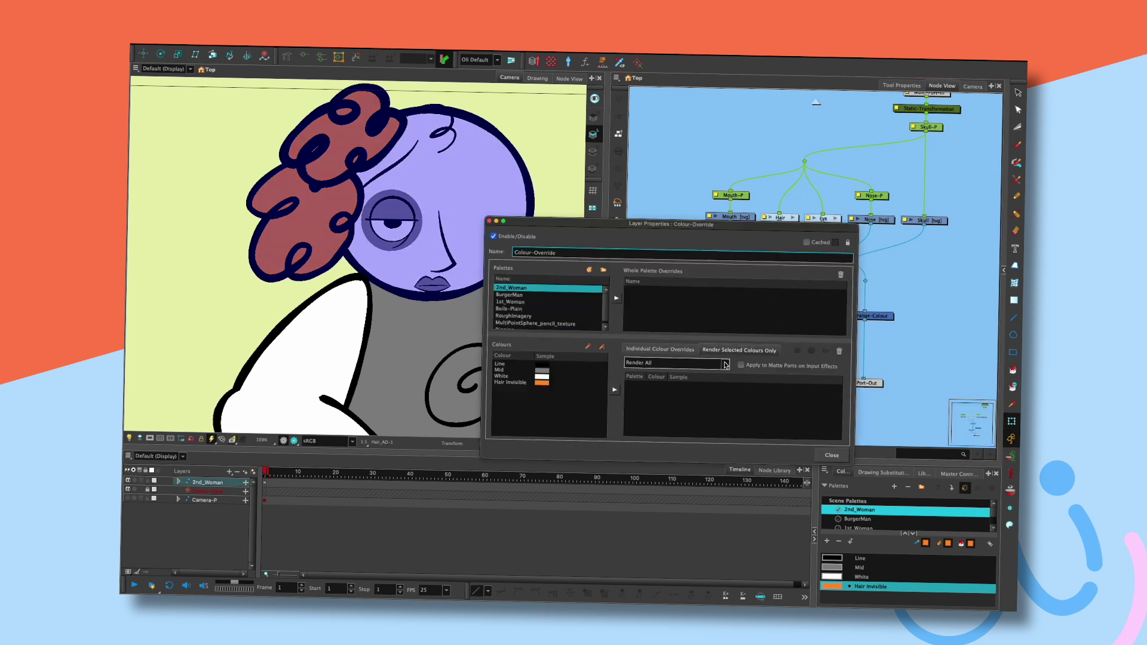
pyautogui.click(725, 365)
pyautogui.click(715, 371)
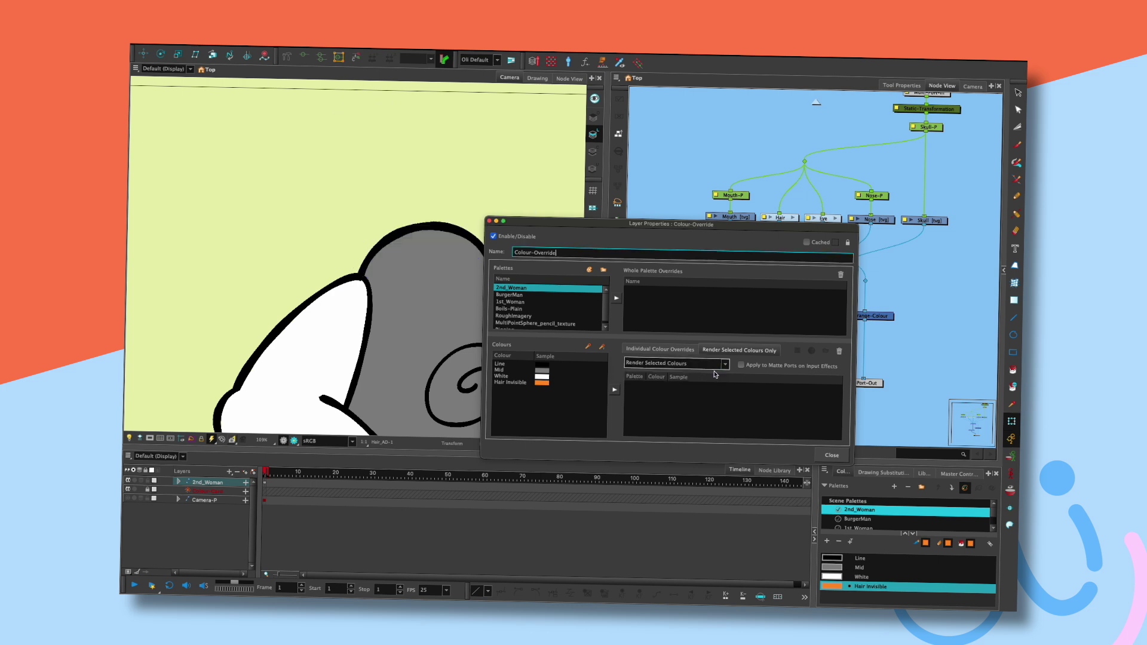
# - Add the Line, Mid and White colours of the 2nd_Woman palette to the override's rendered colours, leaving out Hair Invisible
pyautogui.click(555, 364)
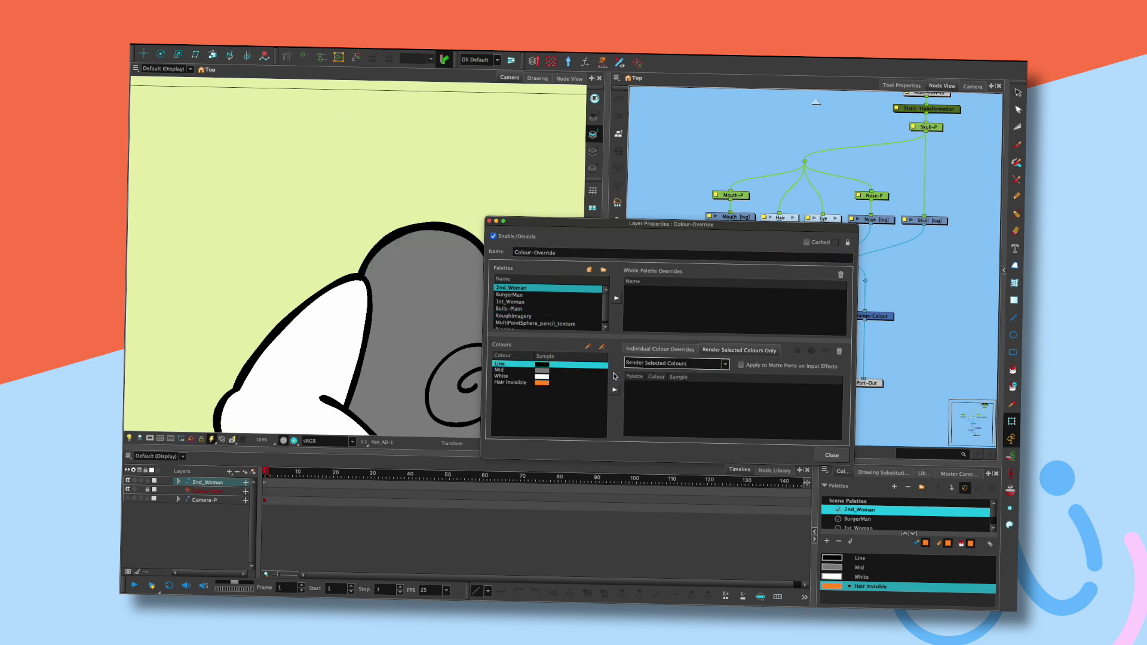
pyautogui.click(614, 389)
pyautogui.click(614, 389)
pyautogui.click(573, 376)
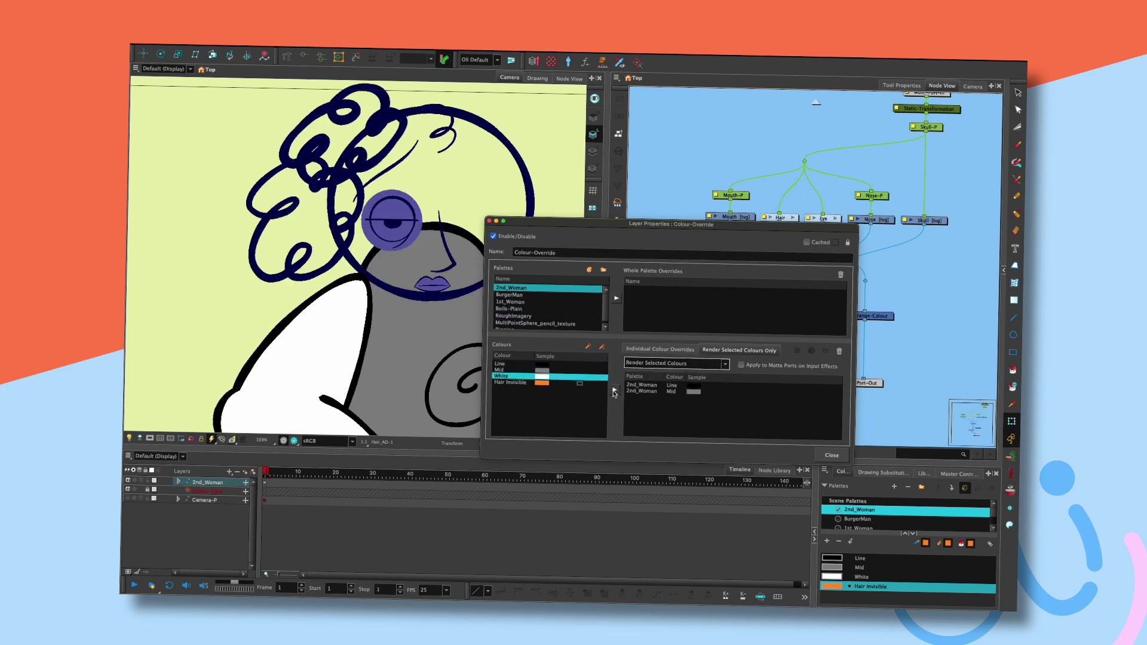
pyautogui.click(615, 391)
# - Look at the Boils-Plain palette's colours, highlighting 04 Agitated - Medium and 05 Agitated - Mild, and close the override's properties
pyautogui.click(599, 309)
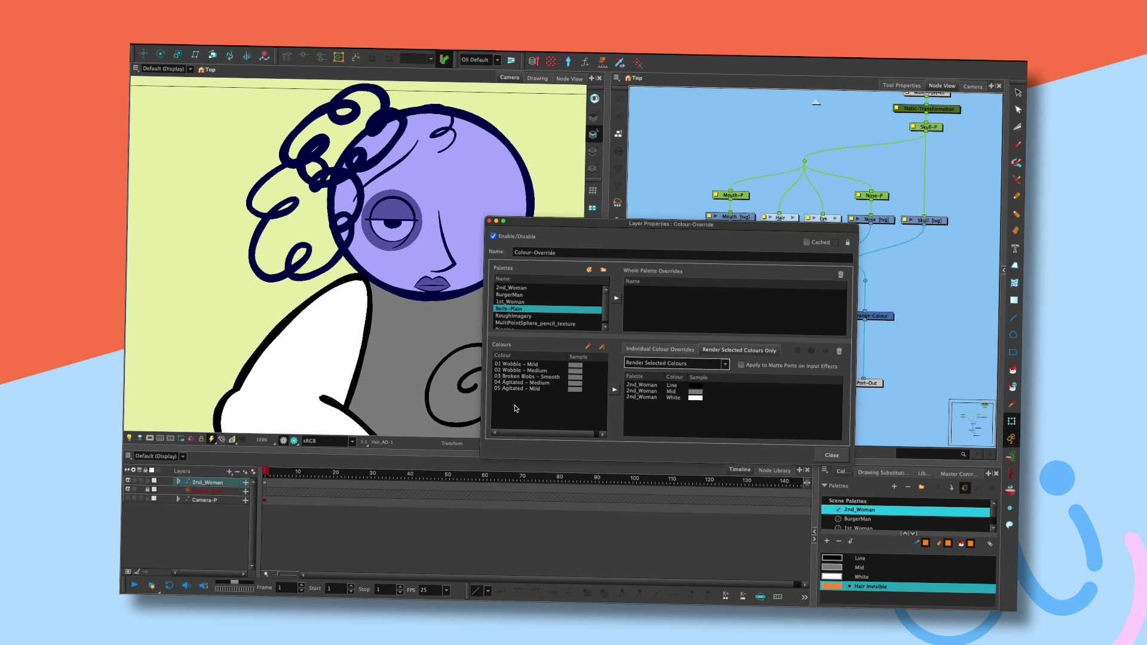
pyautogui.click(526, 384)
pyautogui.keyDown('shift'); pyautogui.click(524, 389); pyautogui.keyUp('shift')
pyautogui.click(614, 389)
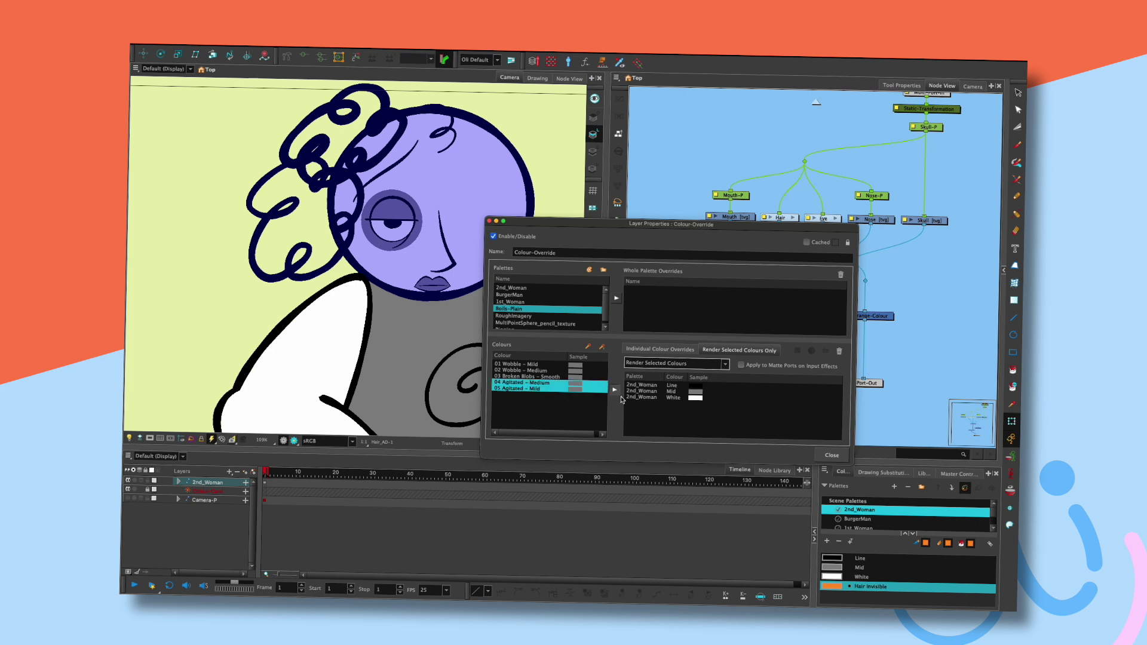
pyautogui.click(832, 455)
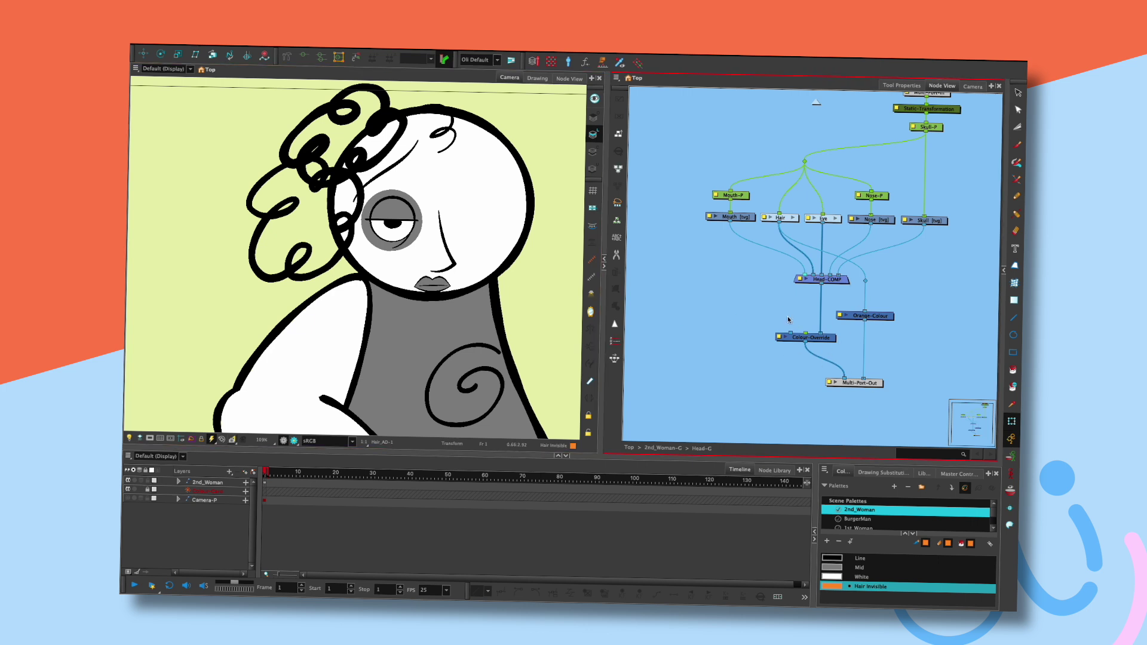
pyautogui.click(815, 102)
pyautogui.moveTo(860, 222); pyautogui.dragTo(822, 205)
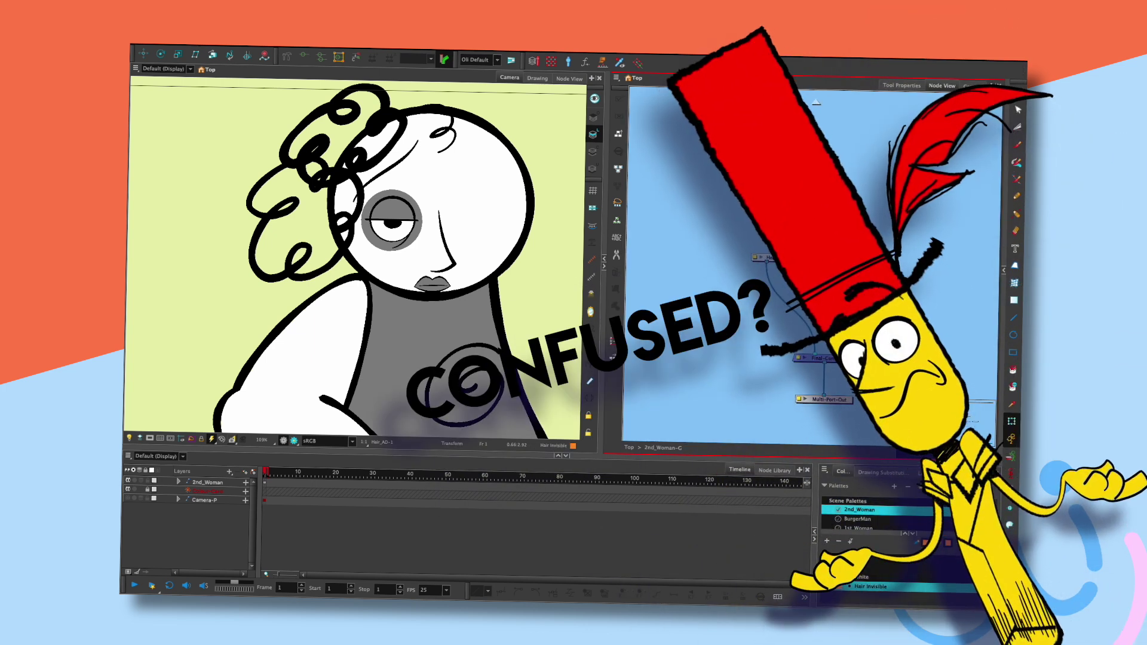
pyautogui.press('Tab')
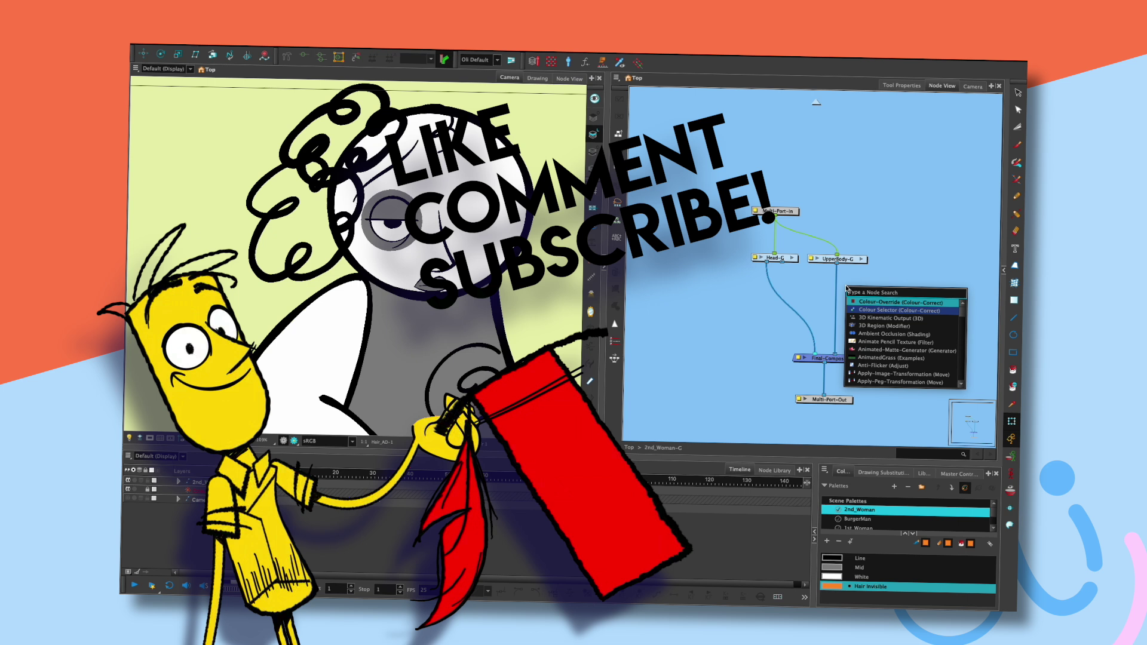
pyautogui.click(813, 273)
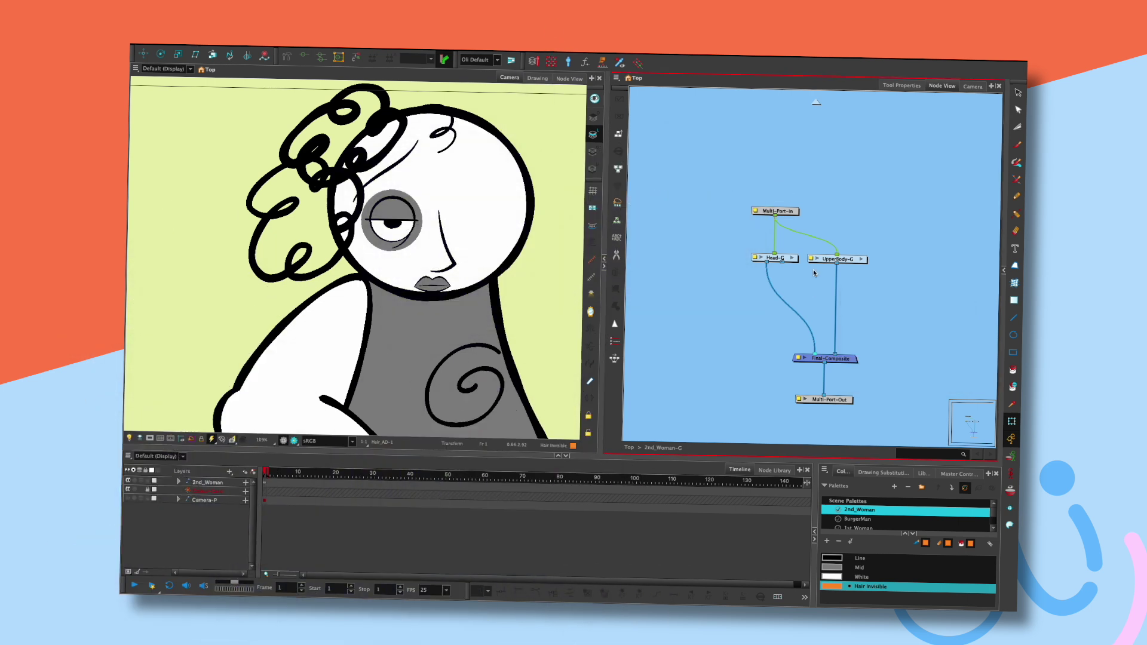
pyautogui.click(792, 258)
pyautogui.moveTo(896, 270); pyautogui.dragTo(829, 270)
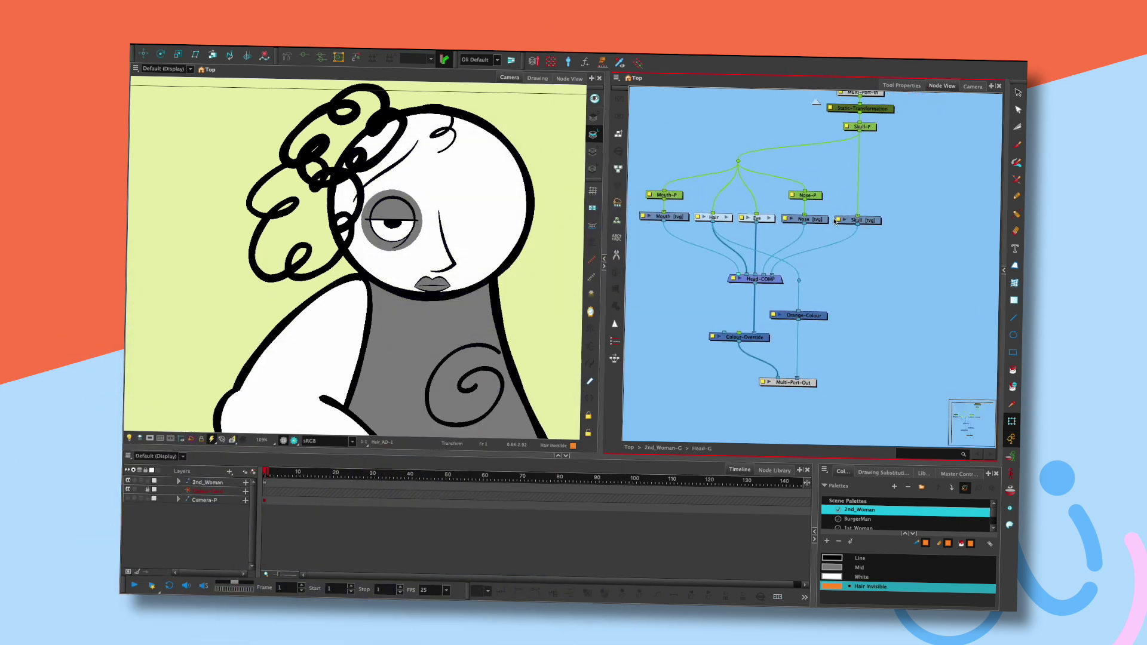
# - Move the Orange-Colour node up so it sits close beneath the Hair group
pyautogui.moveTo(816, 317); pyautogui.dragTo(820, 305)
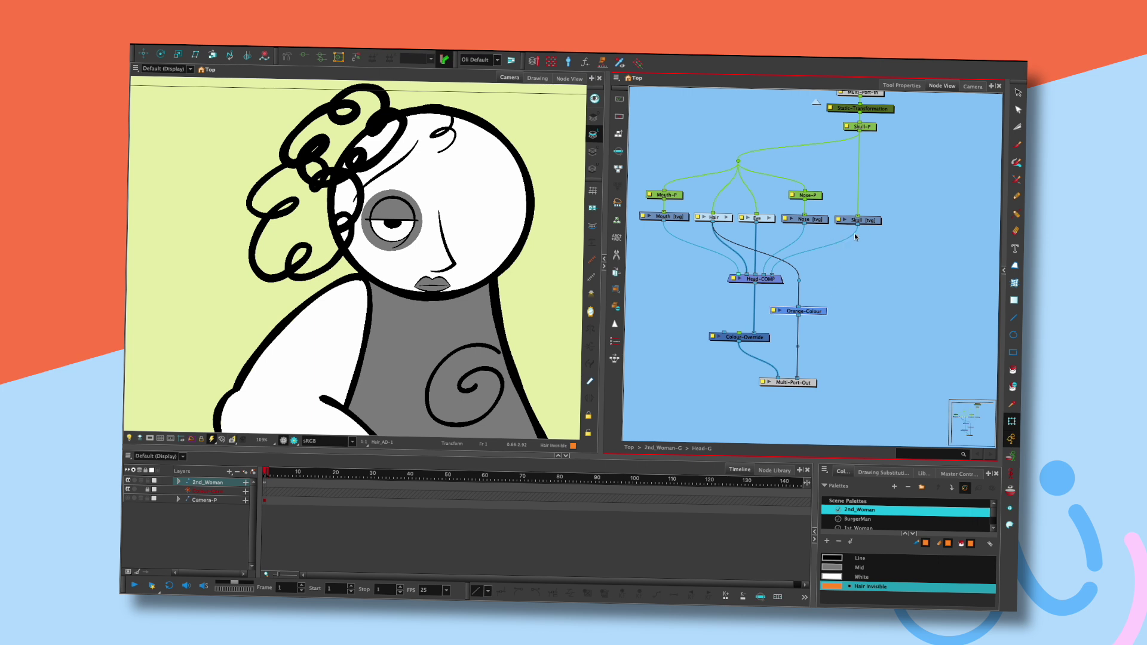
pyautogui.moveTo(808, 311); pyautogui.dragTo(758, 238)
pyautogui.click(811, 272)
pyautogui.scroll(-1, 801, 305)
pyautogui.moveTo(801, 305); pyautogui.dragTo(824, 200)
# - Lower Multi-Port-Out, Colour-Override and Head-COMP to open space under the drawing nodes, and route the Hair cables through a waypoint
pyautogui.moveTo(814, 258); pyautogui.dragTo(816, 406)
pyautogui.moveTo(784, 215); pyautogui.dragTo(781, 373)
pyautogui.moveTo(797, 159); pyautogui.dragTo(798, 337)
pyautogui.click(849, 260)
pyautogui.moveTo(867, 247); pyautogui.dragTo(825, 310)
pyautogui.moveTo(750, 177); pyautogui.dragTo(751, 180)
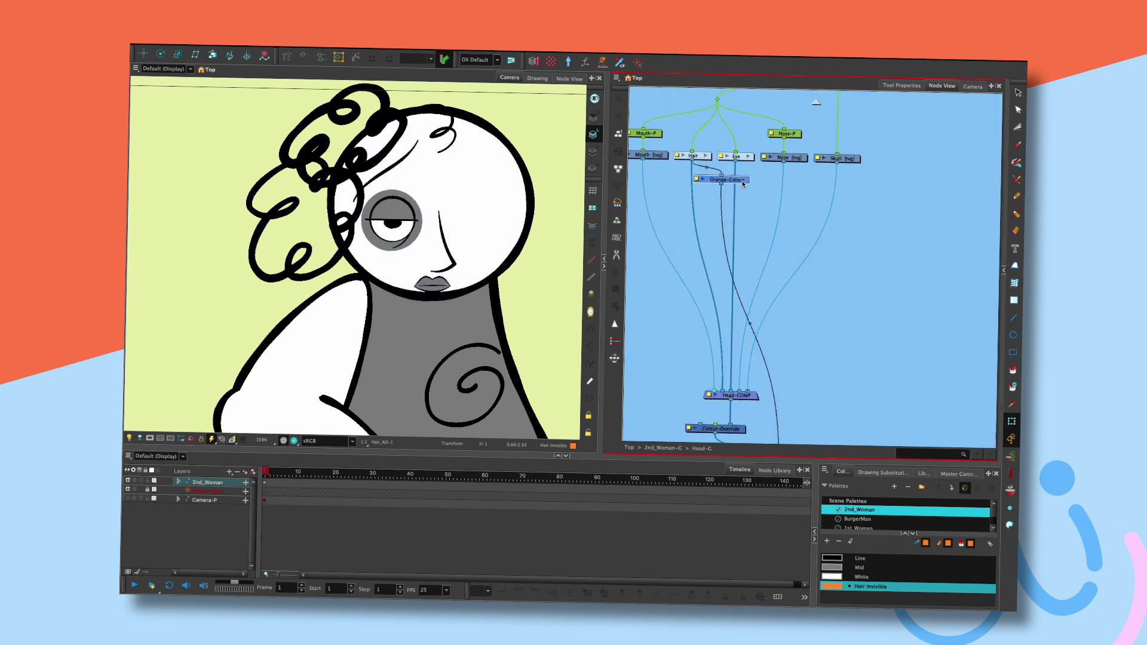
pyautogui.moveTo(692, 159)
pyautogui.mouseDown()
pyautogui.moveTo(708, 249)
pyautogui.moveTo(694, 256)
pyautogui.moveTo(708, 239)
pyautogui.moveTo(707, 266)
pyautogui.moveTo(688, 183)
pyautogui.mouseUp()
pyautogui.press('super+z')
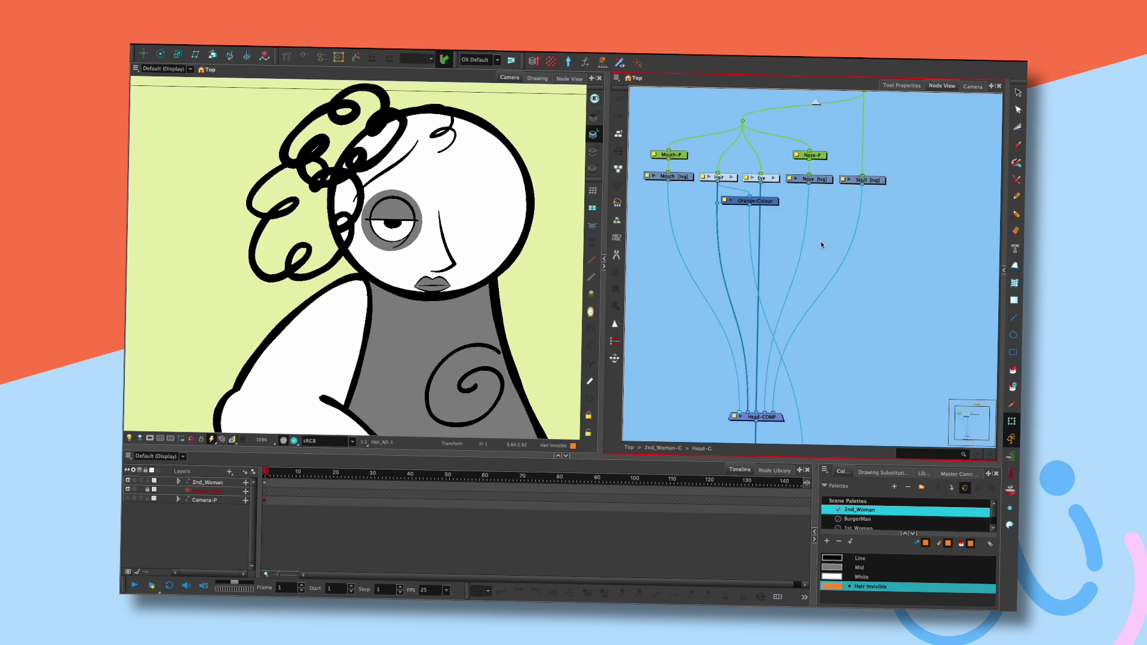
# - Add a Composite node and insert it on the cable from the Skull drawing to Head-COMP
pyautogui.press('Tab')
pyautogui.write('com')
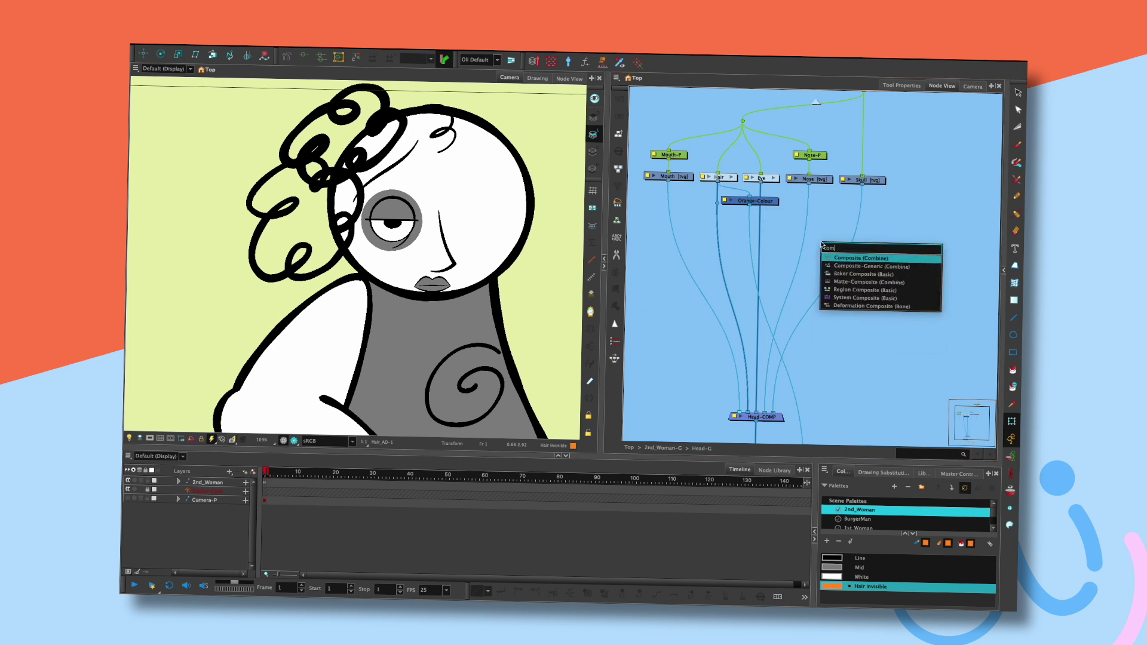
pyautogui.click(855, 257)
pyautogui.click(862, 235)
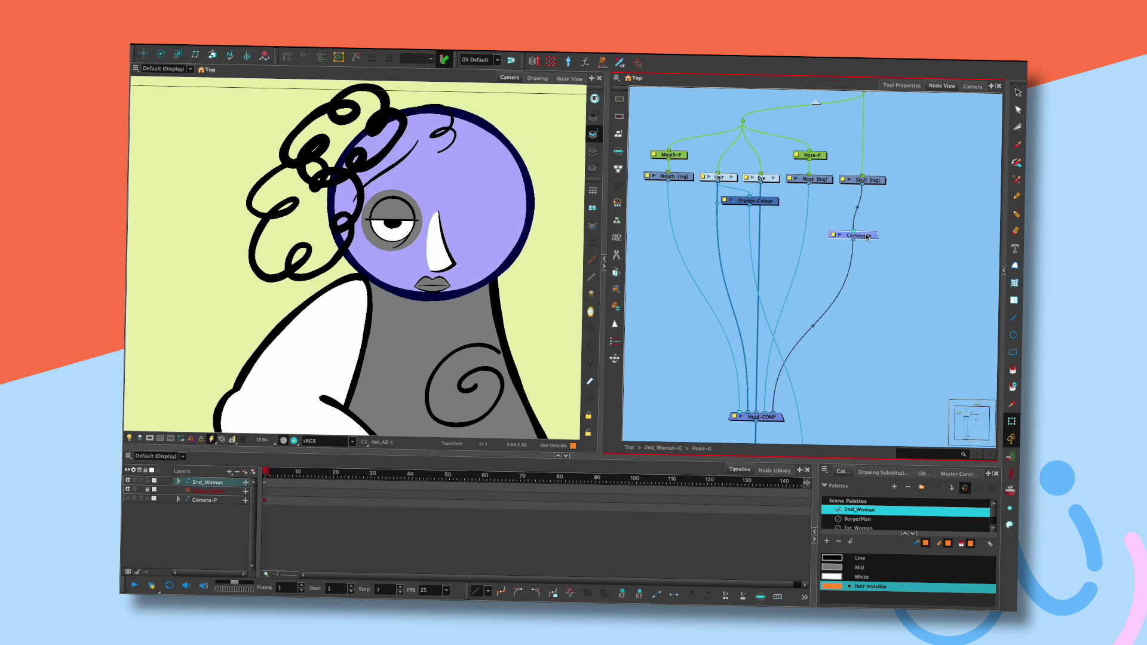
# - Reroute the Nose, Eye and Mouth cables into the new Composite and centre it beneath the facial feature nodes
pyautogui.moveTo(807, 227); pyautogui.dragTo(847, 232)
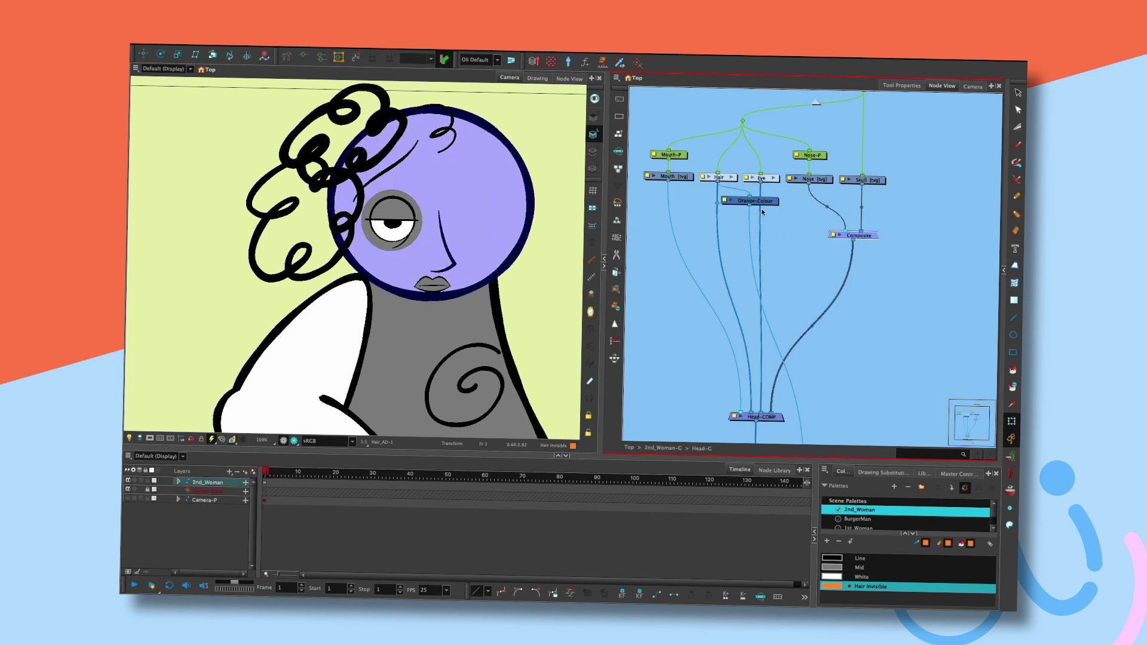
pyautogui.moveTo(758, 229); pyautogui.dragTo(844, 232)
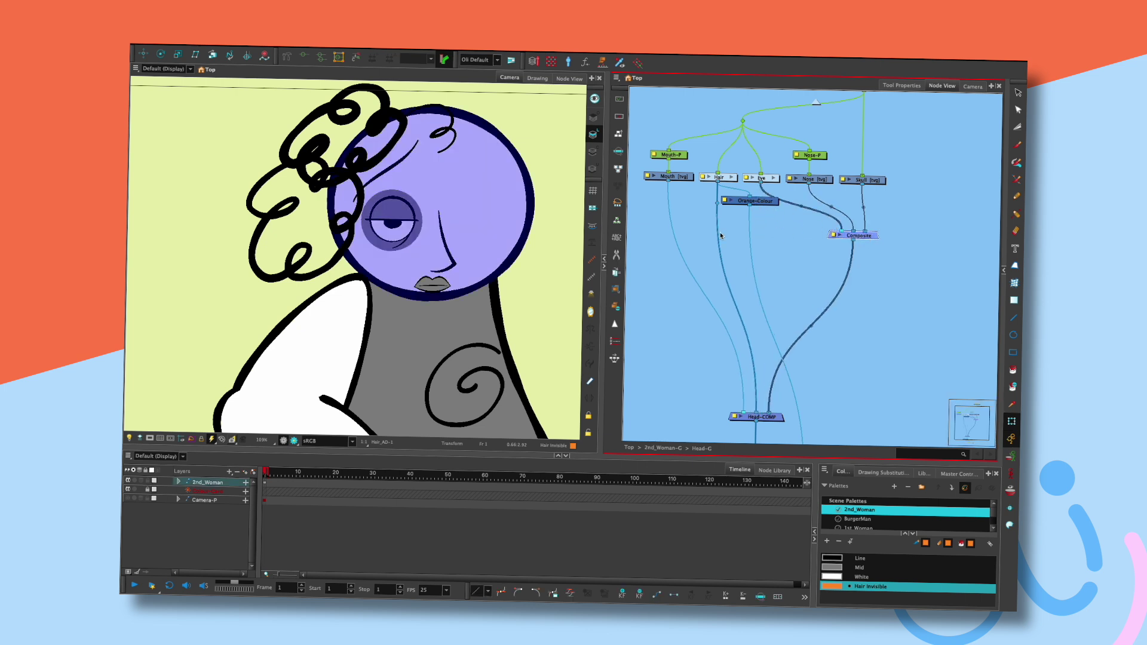
pyautogui.moveTo(672, 230); pyautogui.dragTo(821, 240)
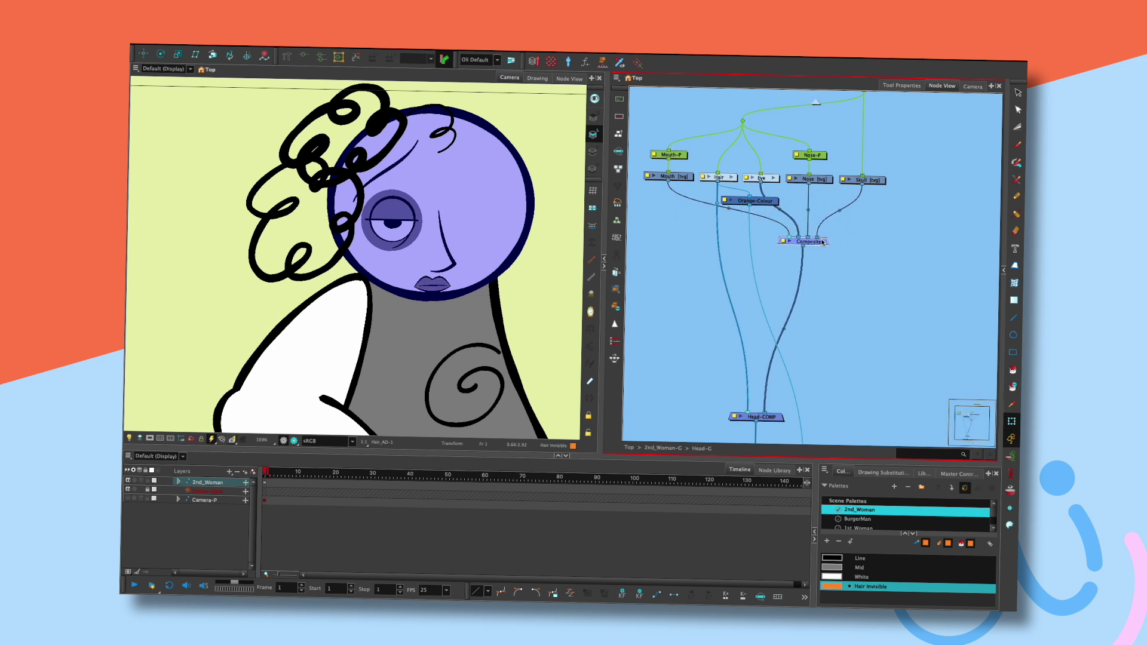
# - Move Orange-Colour further down so it sits slightly below the new Composite
pyautogui.moveTo(806, 326); pyautogui.dragTo(817, 267)
pyautogui.moveTo(786, 362); pyautogui.dragTo(727, 398)
pyautogui.click(804, 228)
pyautogui.moveTo(821, 175); pyautogui.dragTo(748, 323)
pyautogui.click(794, 311)
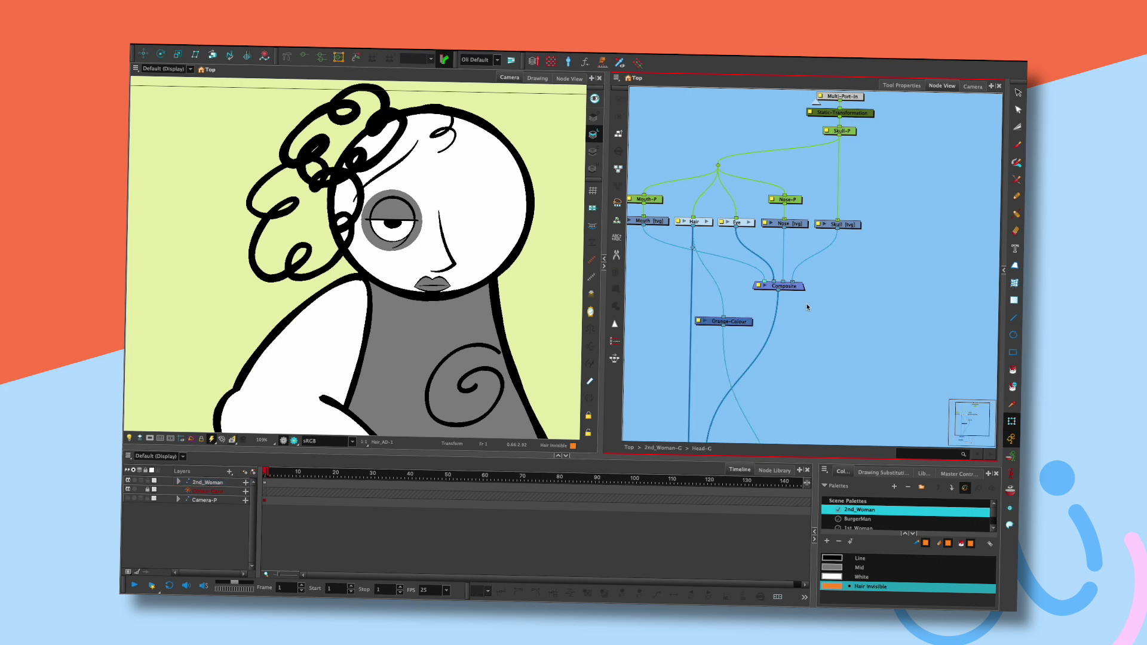
# - Add a Cutter node on the cable below the new Composite and connect Orange-Colour to its matte port
pyautogui.press('Tab')
pyautogui.write('cutter')
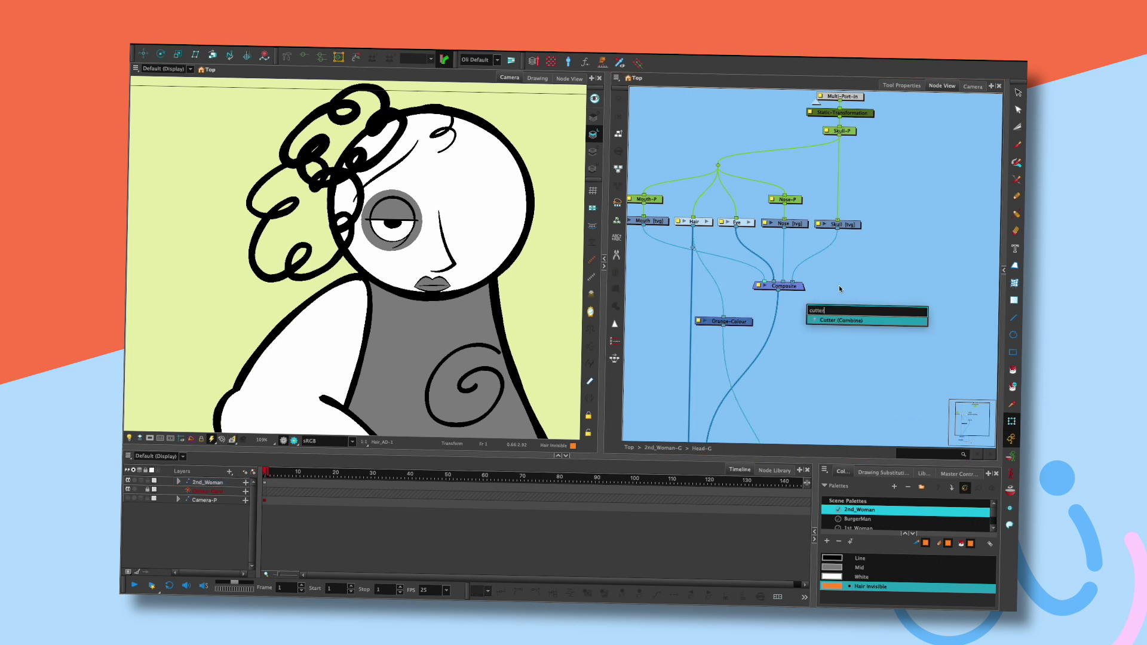
pyautogui.press('Return')
pyautogui.moveTo(836, 302); pyautogui.dragTo(793, 345)
pyautogui.moveTo(724, 327); pyautogui.dragTo(763, 336)
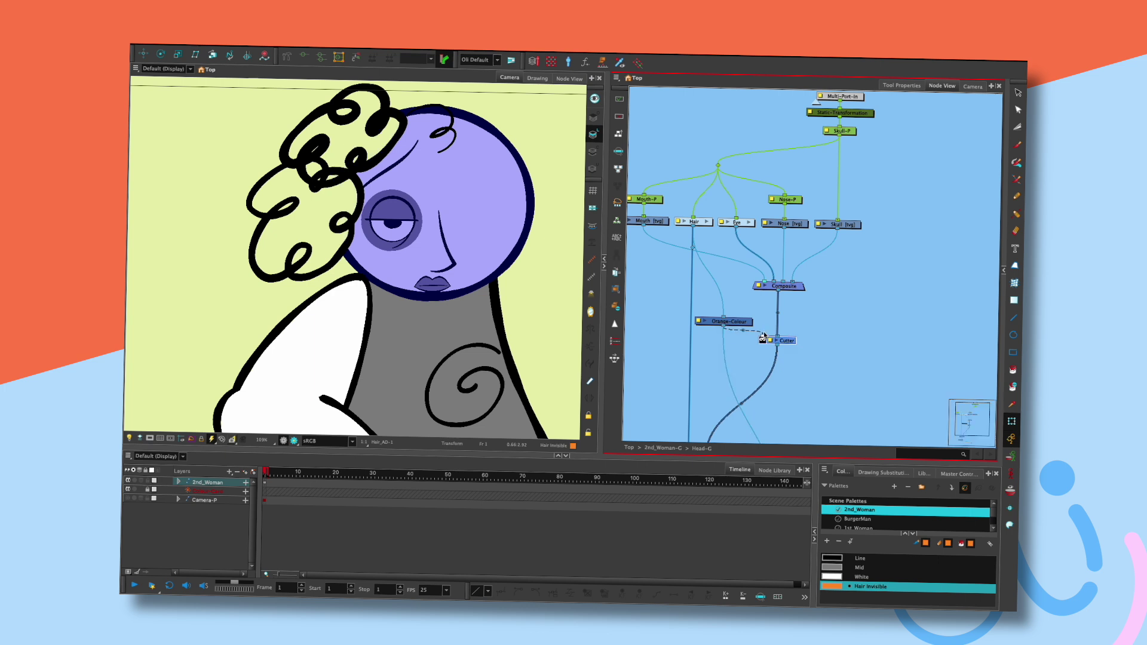
pyautogui.click(821, 321)
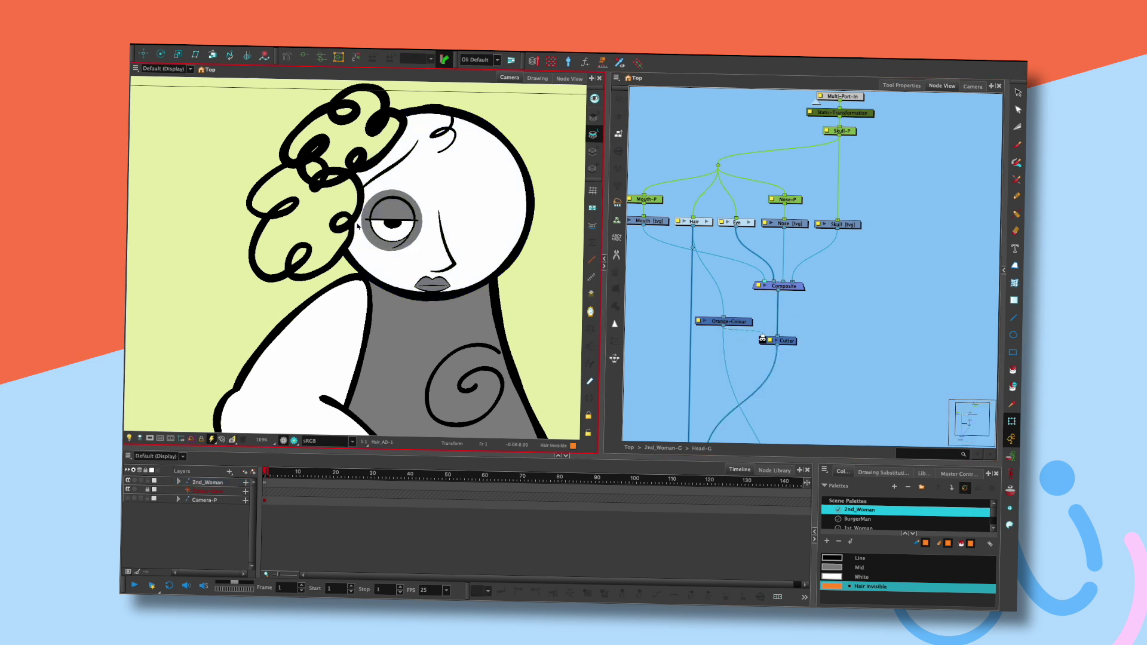
pyautogui.moveTo(331, 262)
pyautogui.mouseDown()
pyautogui.moveTo(445, 280)
pyautogui.moveTo(333, 262)
pyautogui.mouseUp()
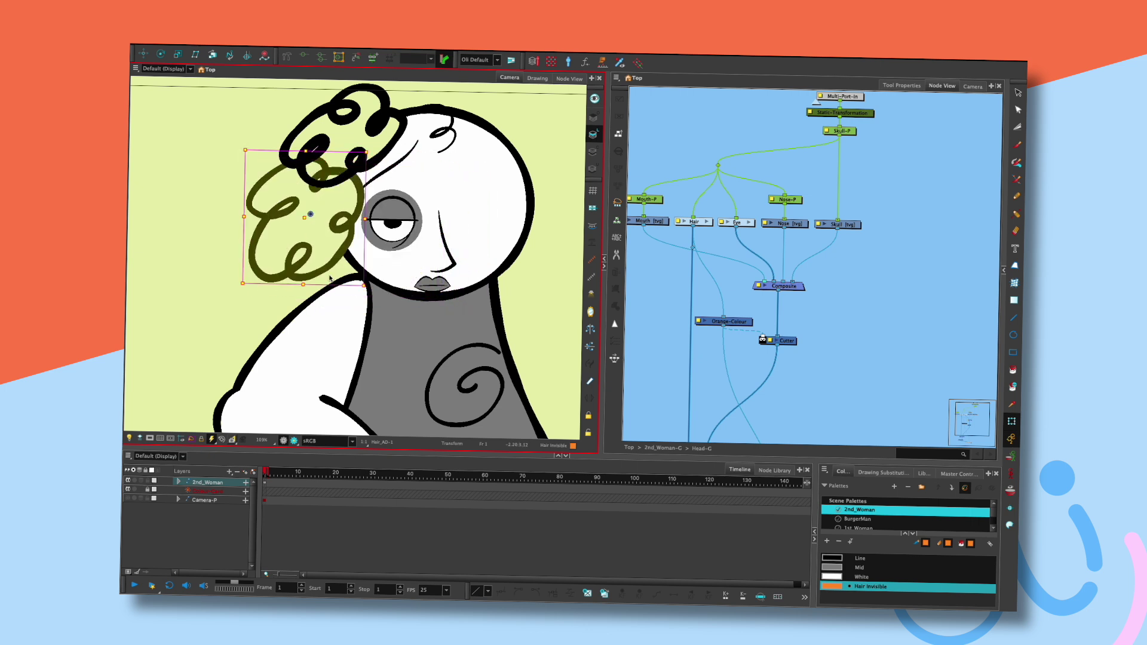
pyautogui.click(274, 289)
# - Add a Colour-Override node in the free area beside and slightly below the Cutter
pyautogui.moveTo(807, 372); pyautogui.dragTo(827, 266)
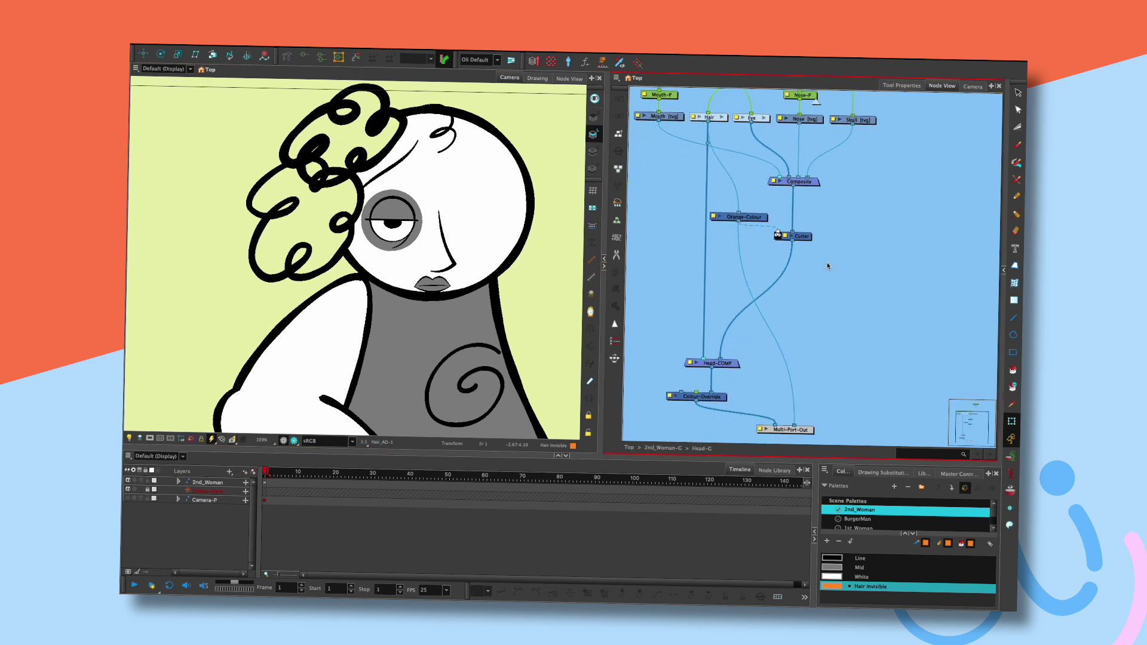
pyautogui.press('Tab')
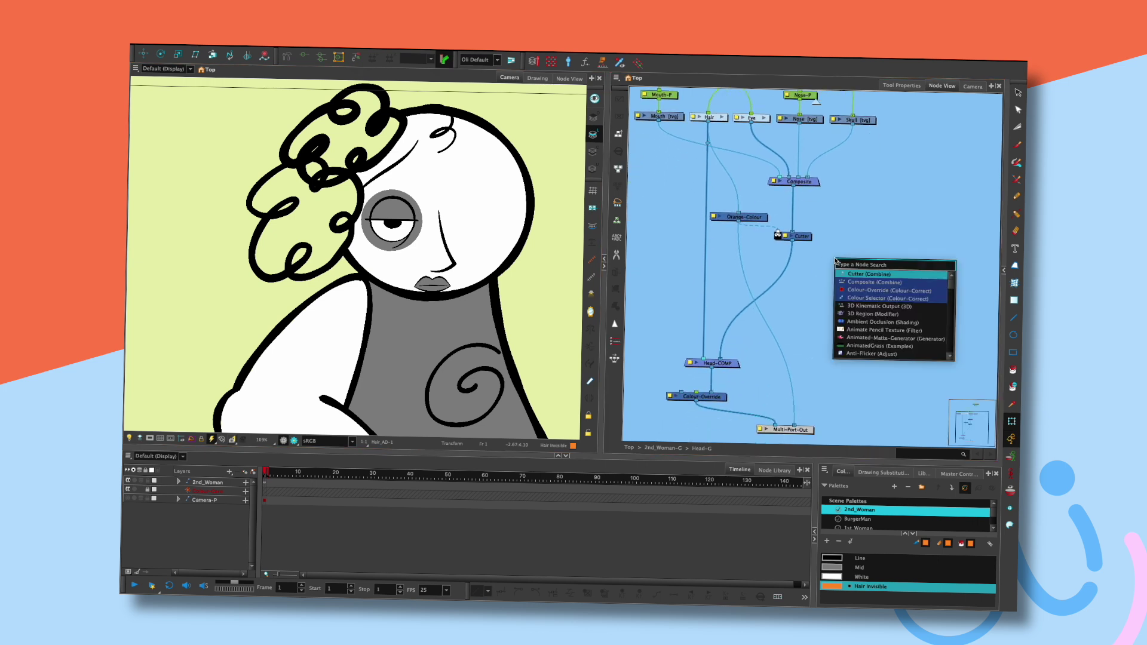
pyautogui.write('colo')
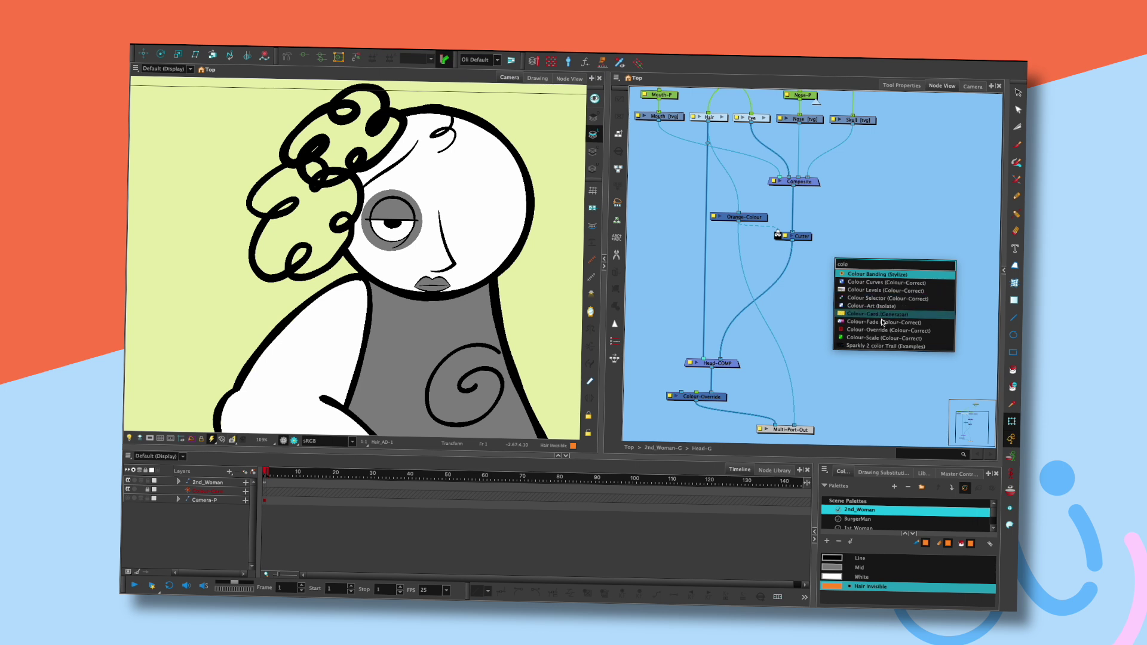
pyautogui.click(881, 320)
pyautogui.moveTo(878, 254); pyautogui.dragTo(848, 267)
# - Connect the Composite's output through the new Colour-Override into Head-COMP and align the node beside the Cutter
pyautogui.moveTo(793, 188); pyautogui.dragTo(845, 223)
pyautogui.moveTo(859, 266); pyautogui.dragTo(724, 360)
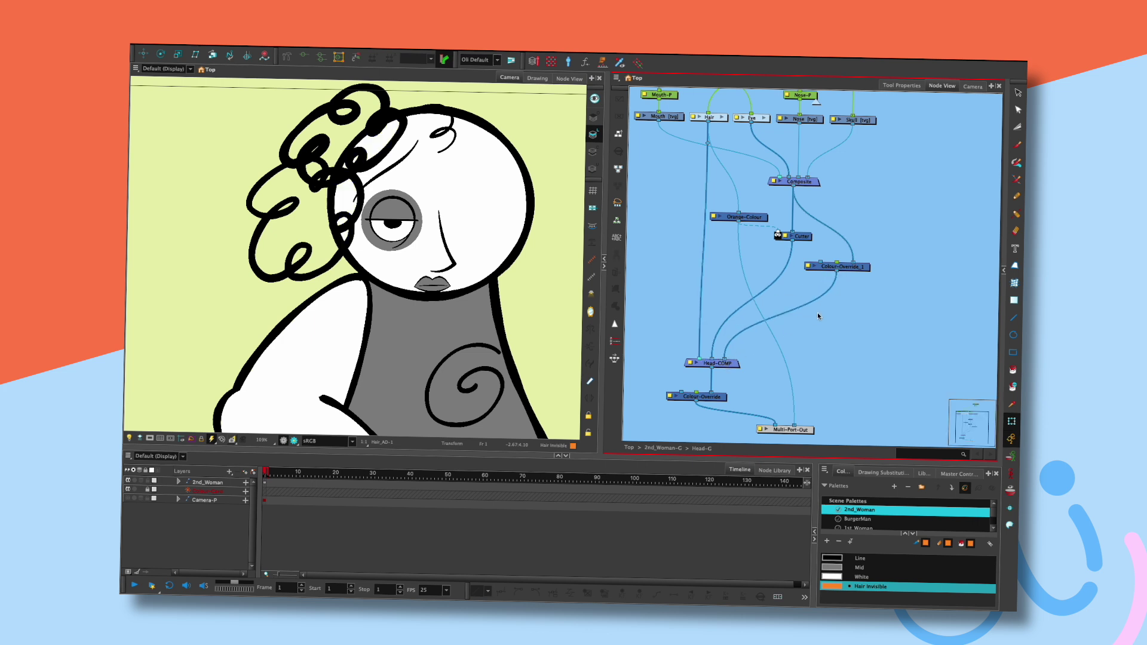
pyautogui.moveTo(808, 267); pyautogui.dragTo(824, 237)
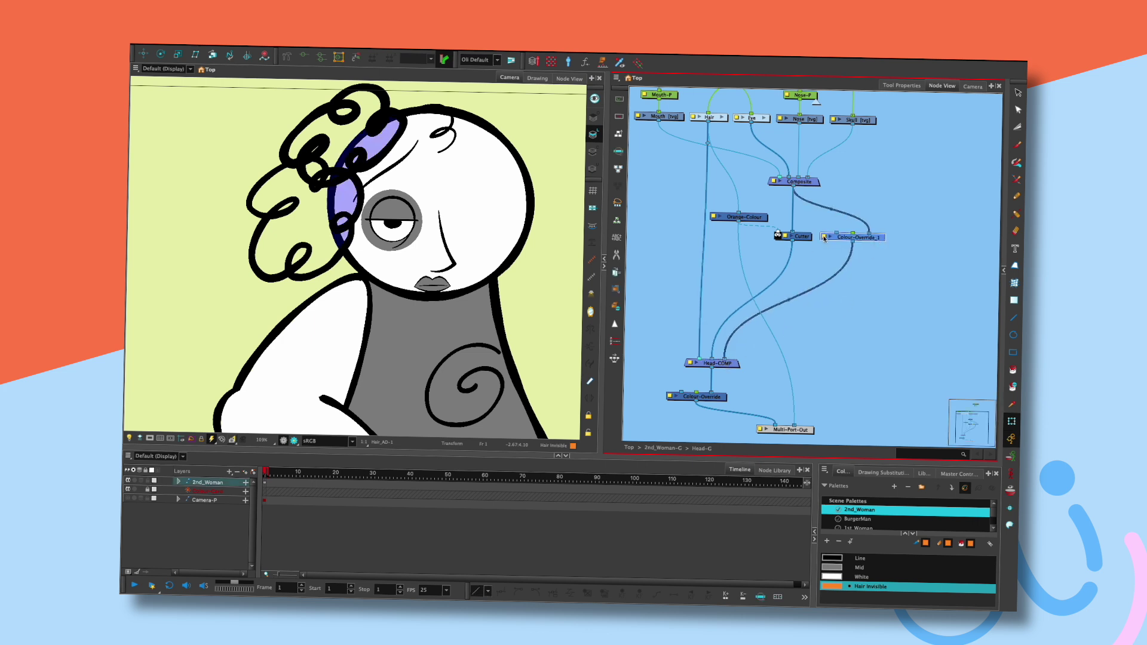
# - Set the new Colour-Override to Render Selected Colours and add the Line colour of the 2nd_Woman palette
pyautogui.doubleClick(824, 238)
pyautogui.click(750, 350)
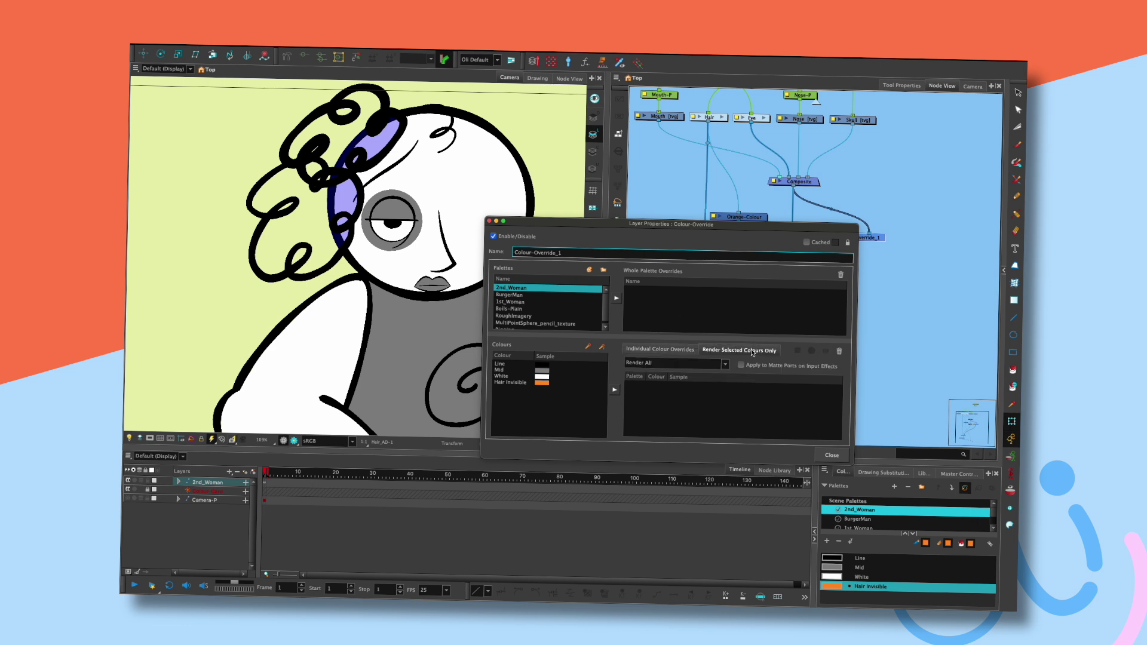
pyautogui.click(710, 364)
pyautogui.click(714, 371)
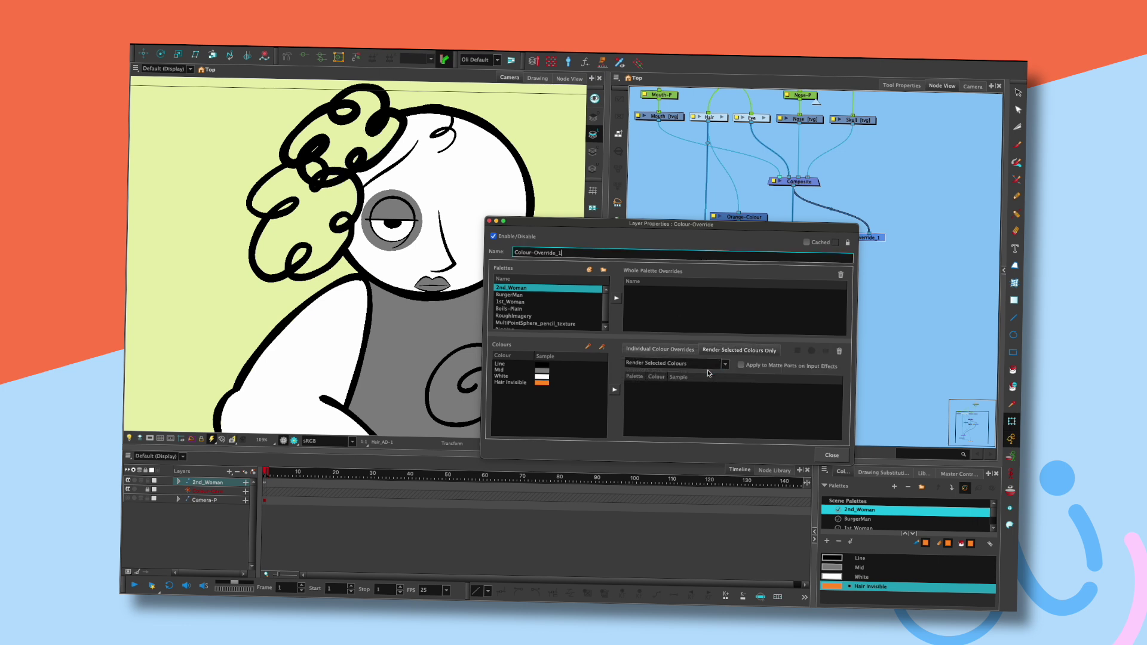
pyautogui.click(566, 364)
pyautogui.click(616, 389)
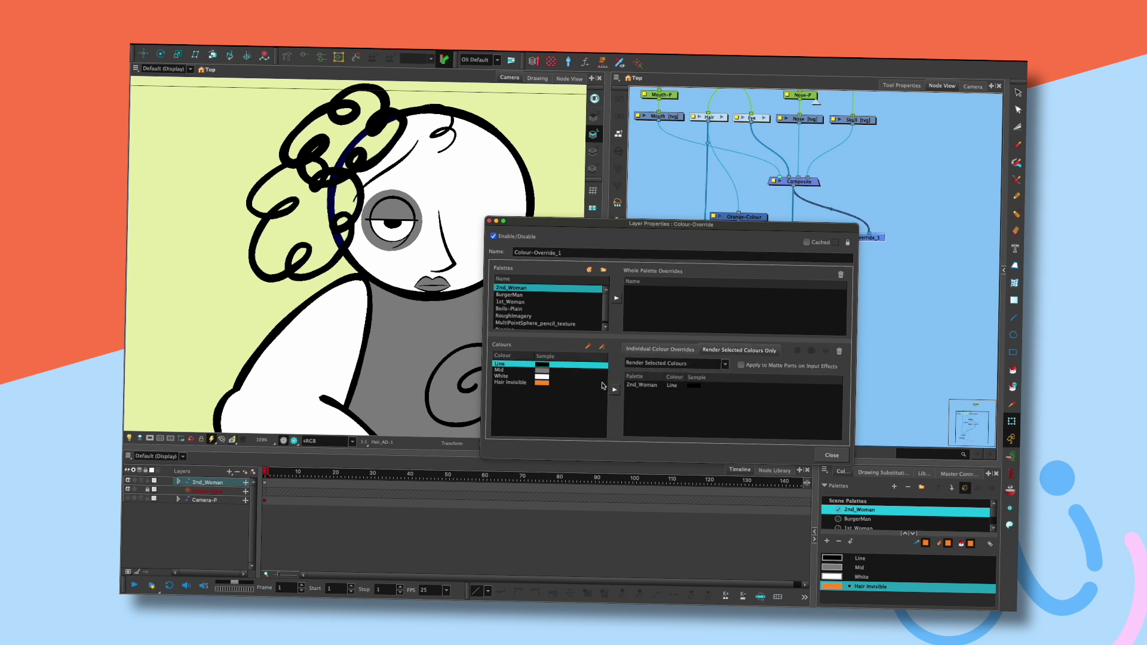
# - Add 04 Agitated - Medium and 05 Agitated - Mild from Boils-Plain to the rendered colours and close the properties
pyautogui.moveTo(605, 305); pyautogui.dragTo(606, 315)
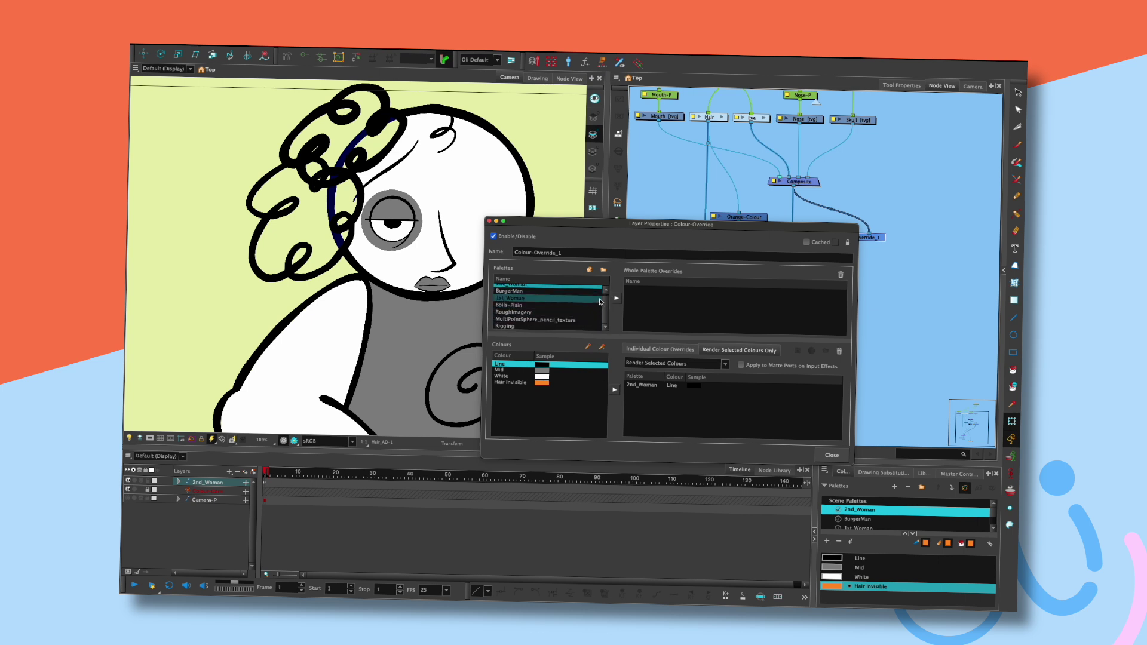
pyautogui.click(569, 306)
pyautogui.click(576, 382)
pyautogui.keyDown('shift'); pyautogui.click(582, 388); pyautogui.keyUp('shift')
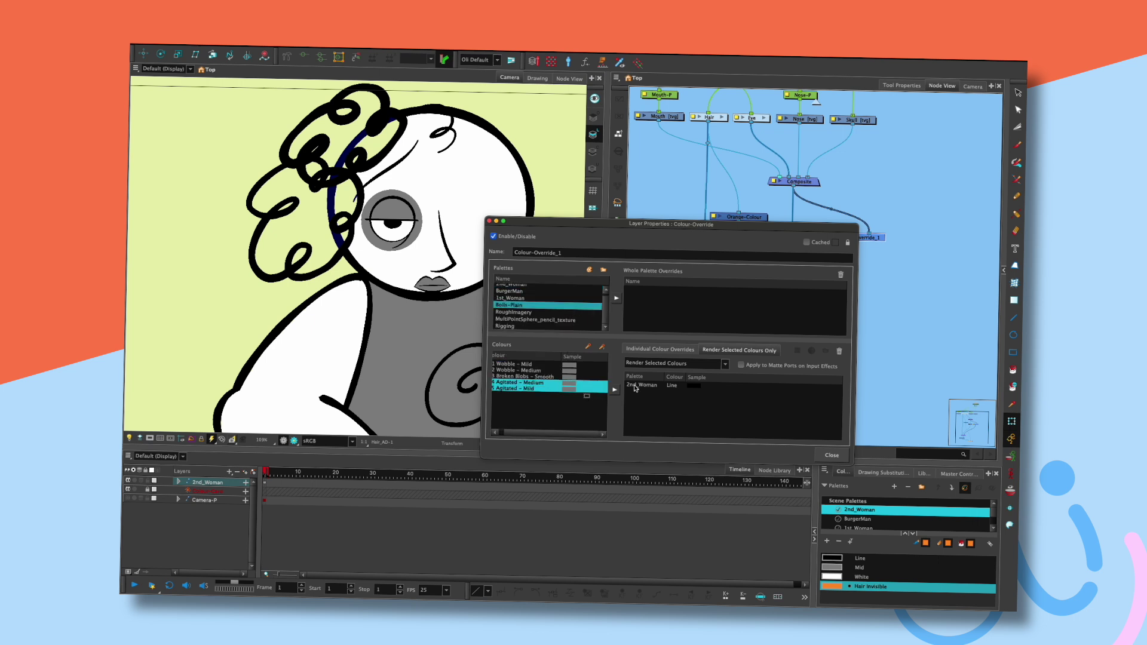
pyautogui.click(615, 390)
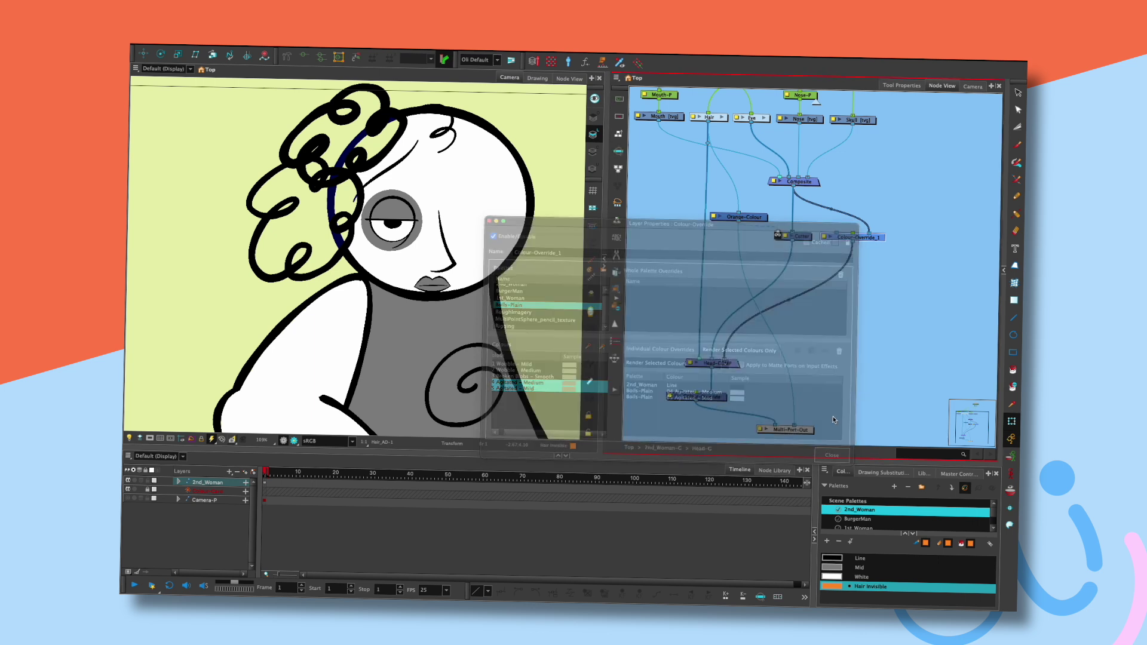
pyautogui.click(831, 456)
pyautogui.doubleClick(825, 238)
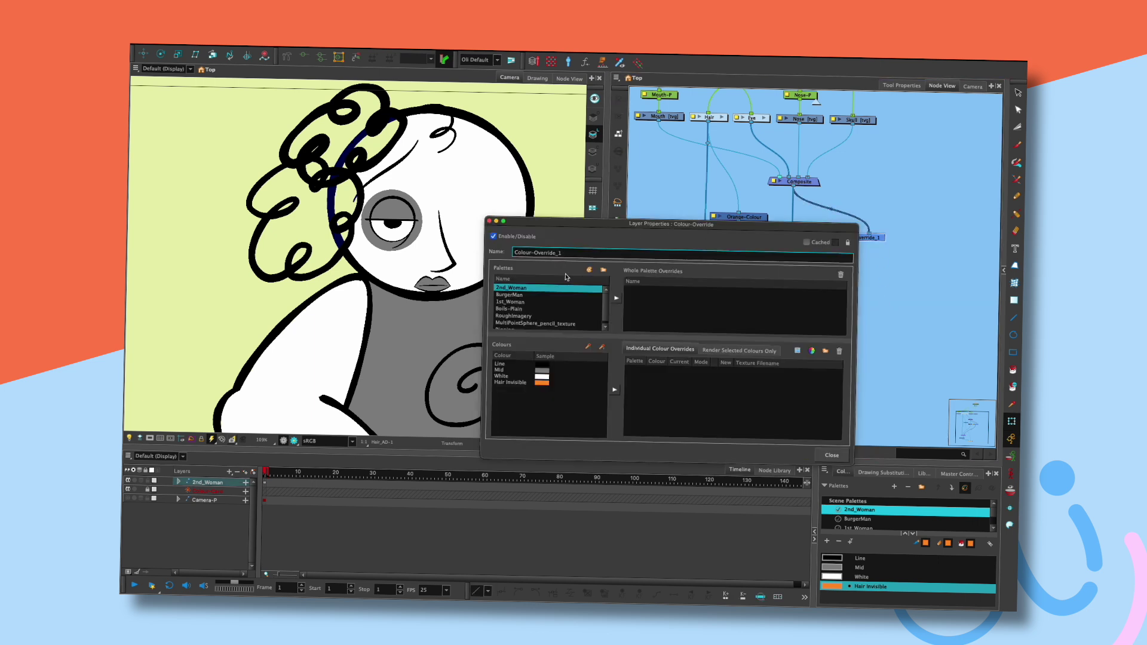
pyautogui.click(831, 455)
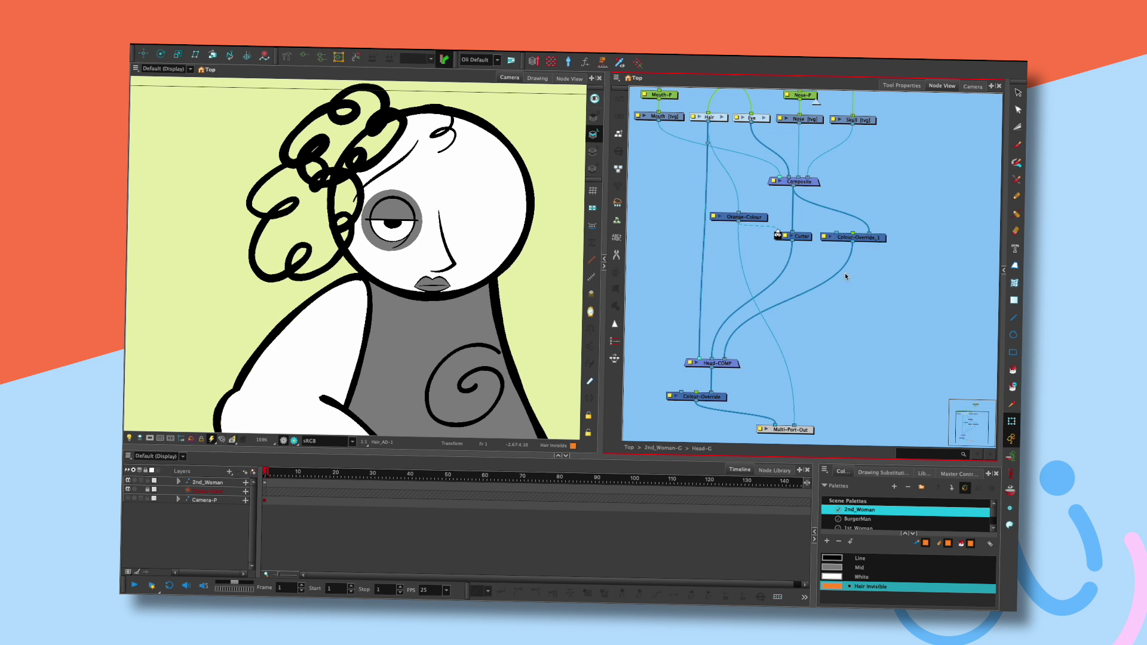
# - Add another Colour-Override node and insert it on the cable below the Colour-Override beside the Cutter
pyautogui.press('Tab')
pyautogui.write('Col')
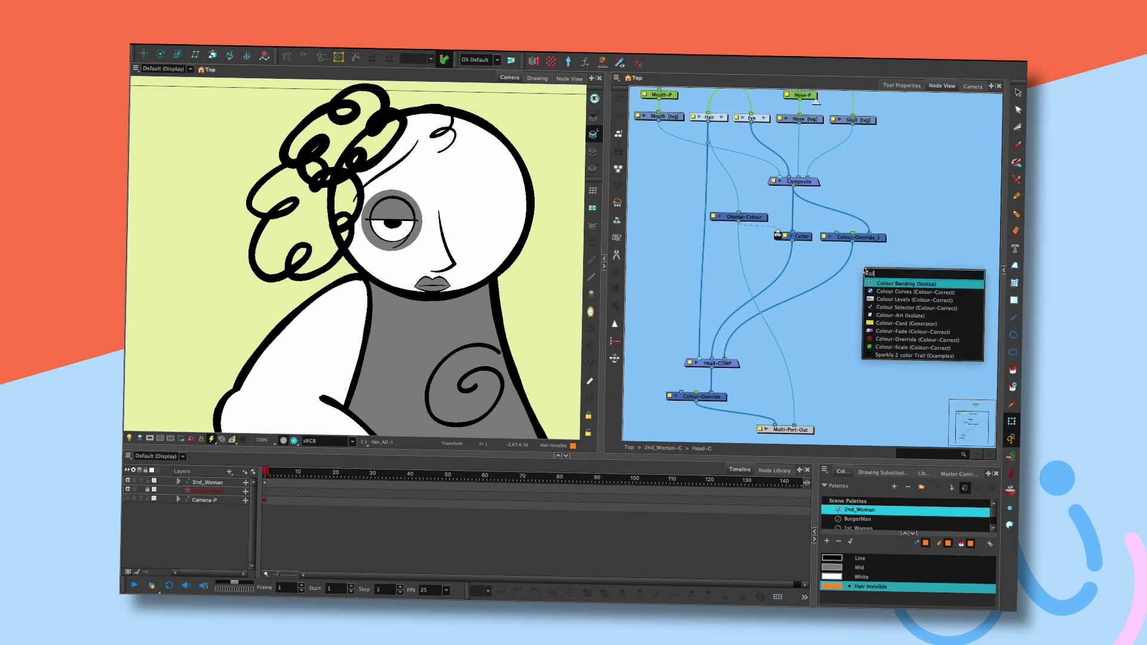
pyautogui.click(909, 341)
pyautogui.moveTo(918, 266); pyautogui.dragTo(862, 270)
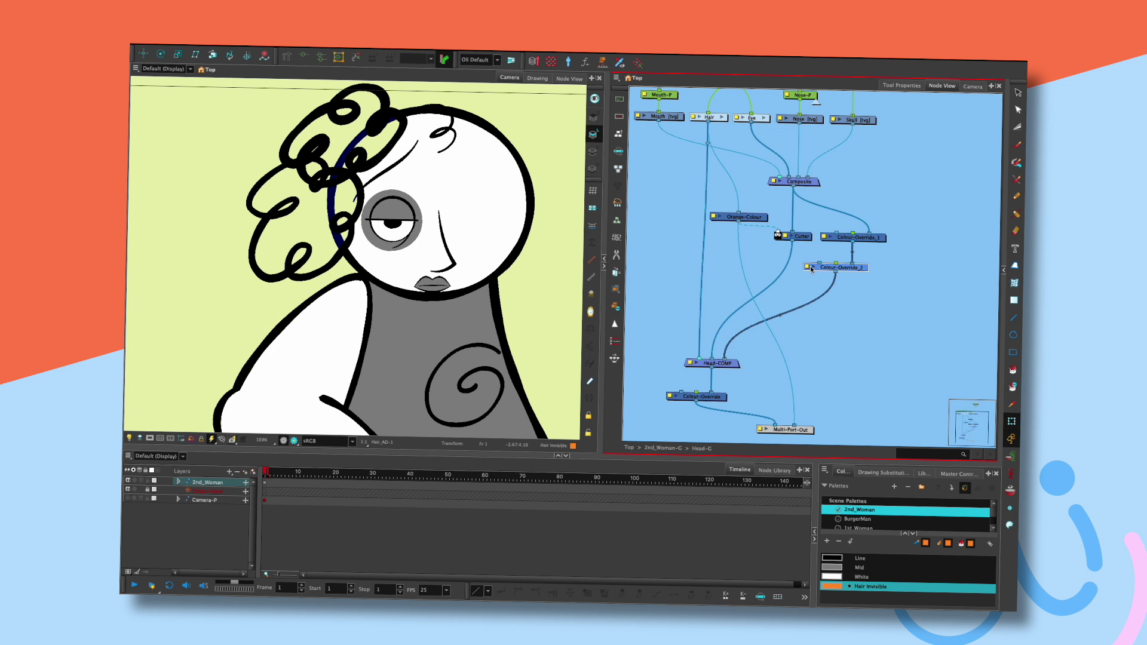
# - Switch the Camera view to its rendered display
pyautogui.click(294, 440)
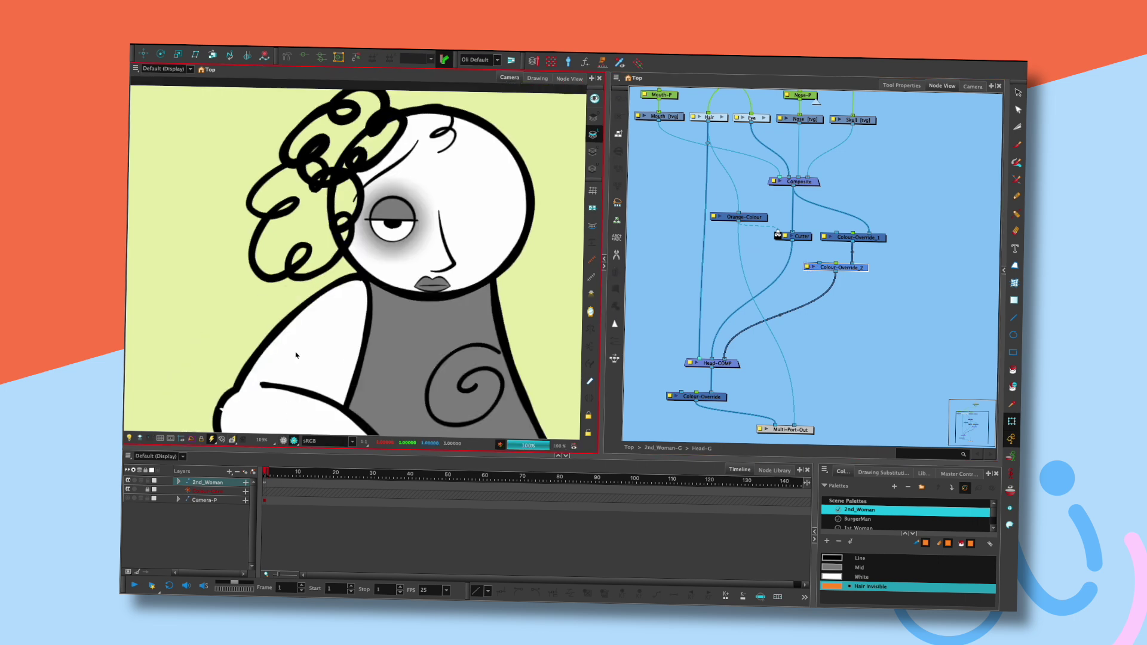
pyautogui.click(858, 242)
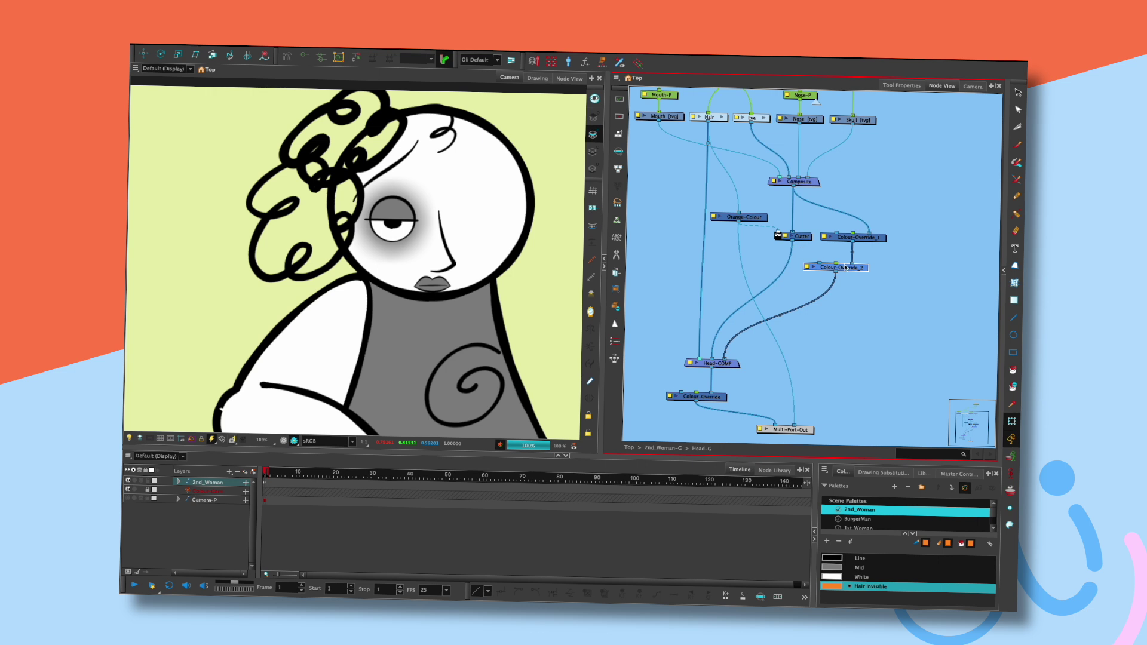
# - Move Colour-Override_2 onto the Cutter's output cable and add Boils-Plain colours 04 and 05 as individual colour overrides
pyautogui.moveTo(858, 270); pyautogui.dragTo(793, 262)
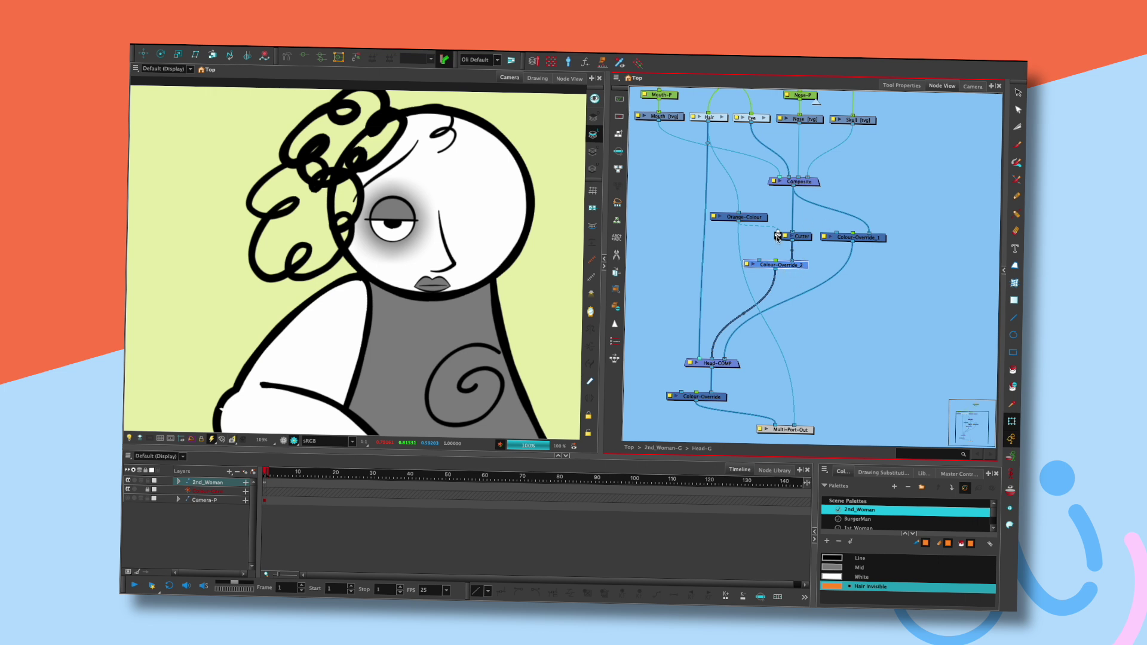
pyautogui.doubleClick(748, 266)
pyautogui.click(583, 309)
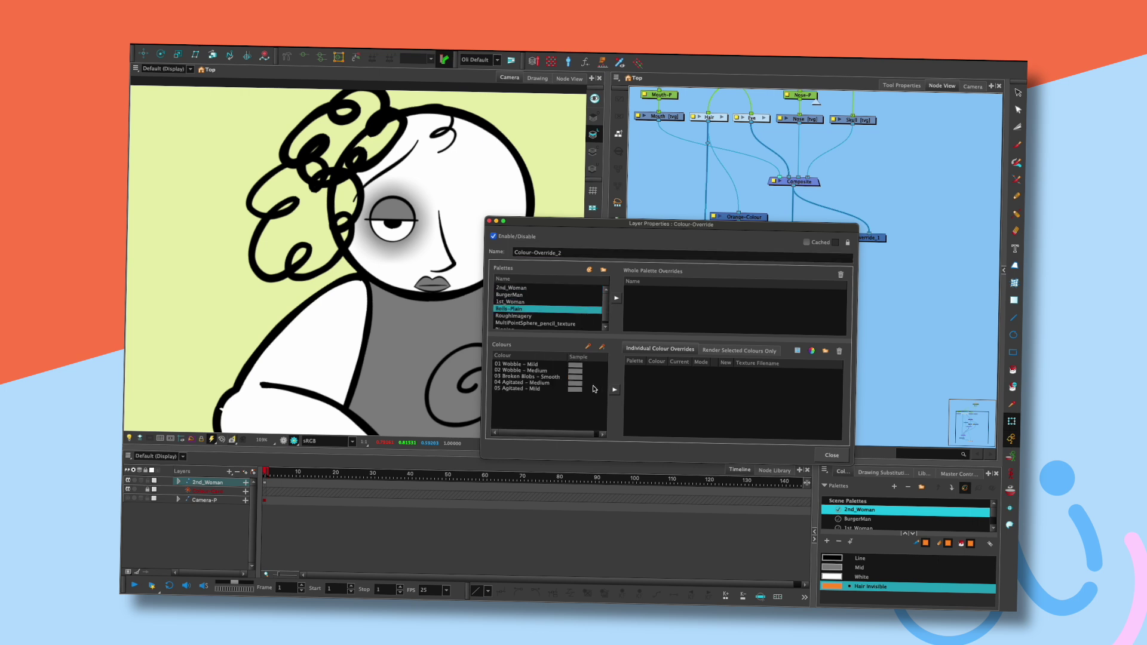
pyautogui.moveTo(583, 386); pyautogui.dragTo(644, 394)
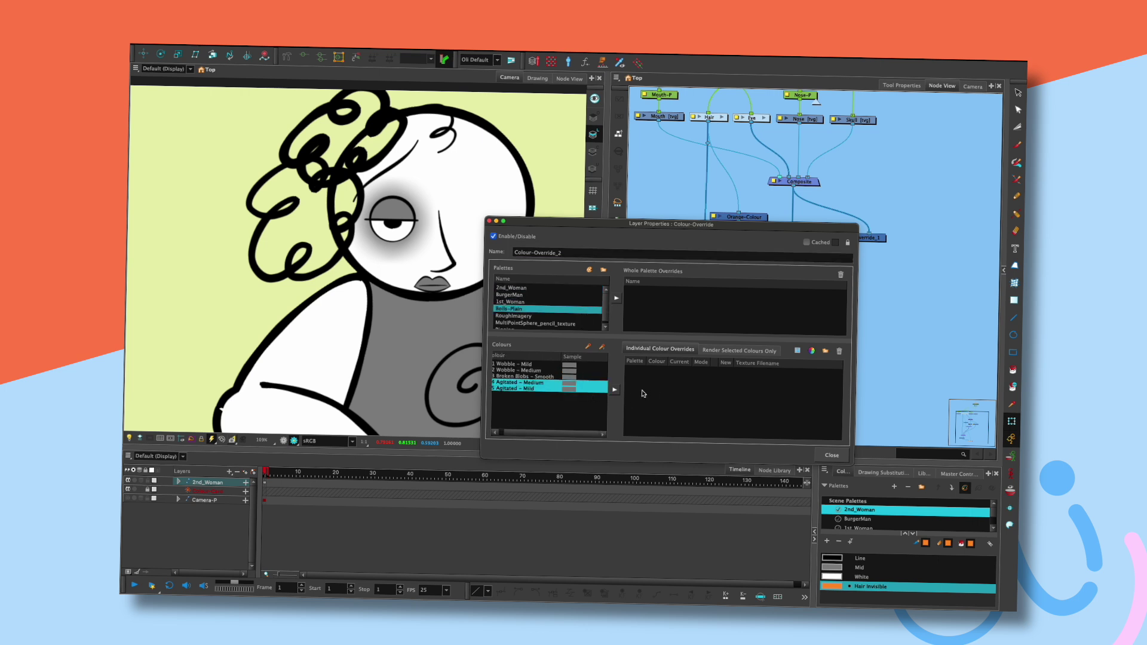
pyautogui.click(614, 390)
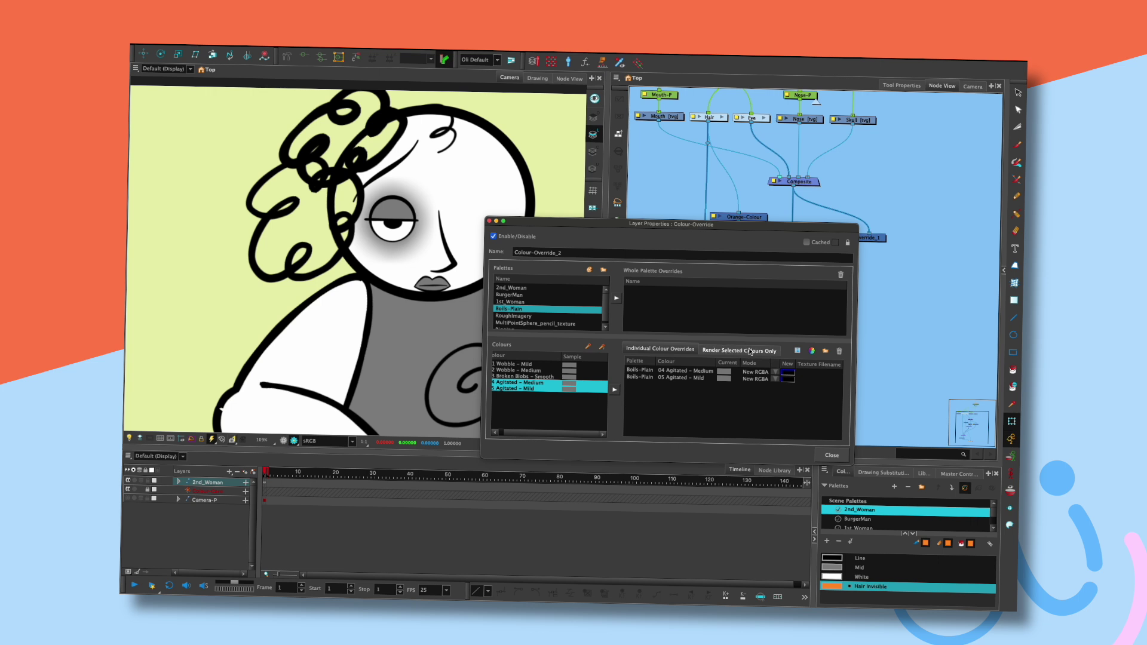
# - Try the Render Selected Colours mode in Colour-Override_2, restore Render All and return to the individual colour overrides
pyautogui.click(767, 353)
pyautogui.click(710, 364)
pyautogui.click(713, 354)
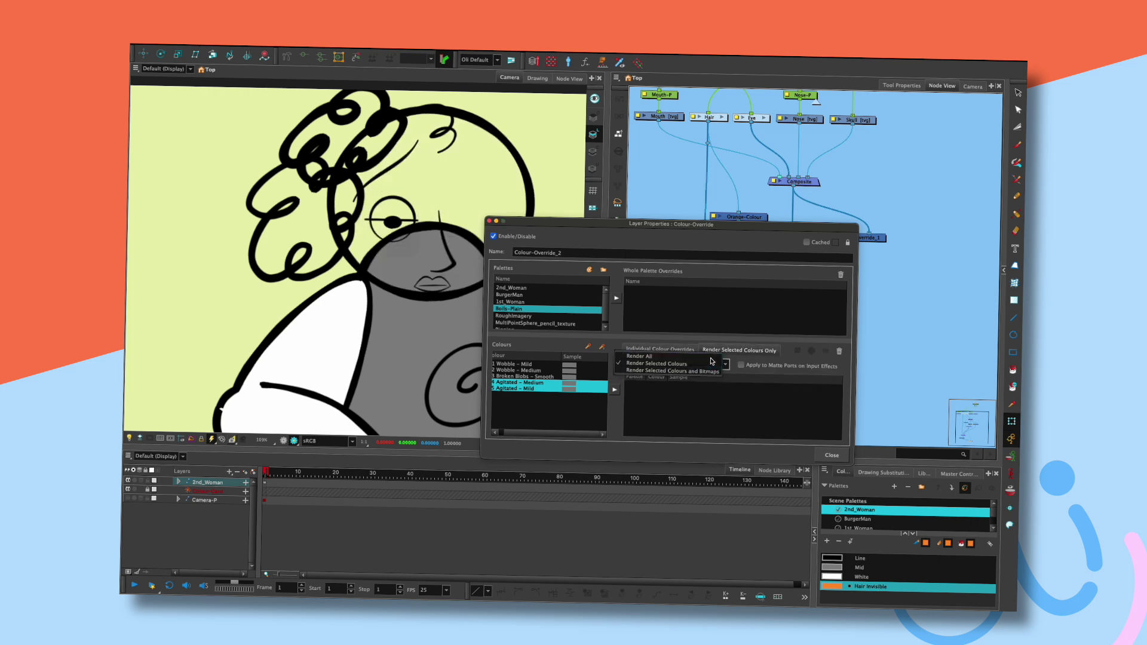
pyautogui.click(680, 350)
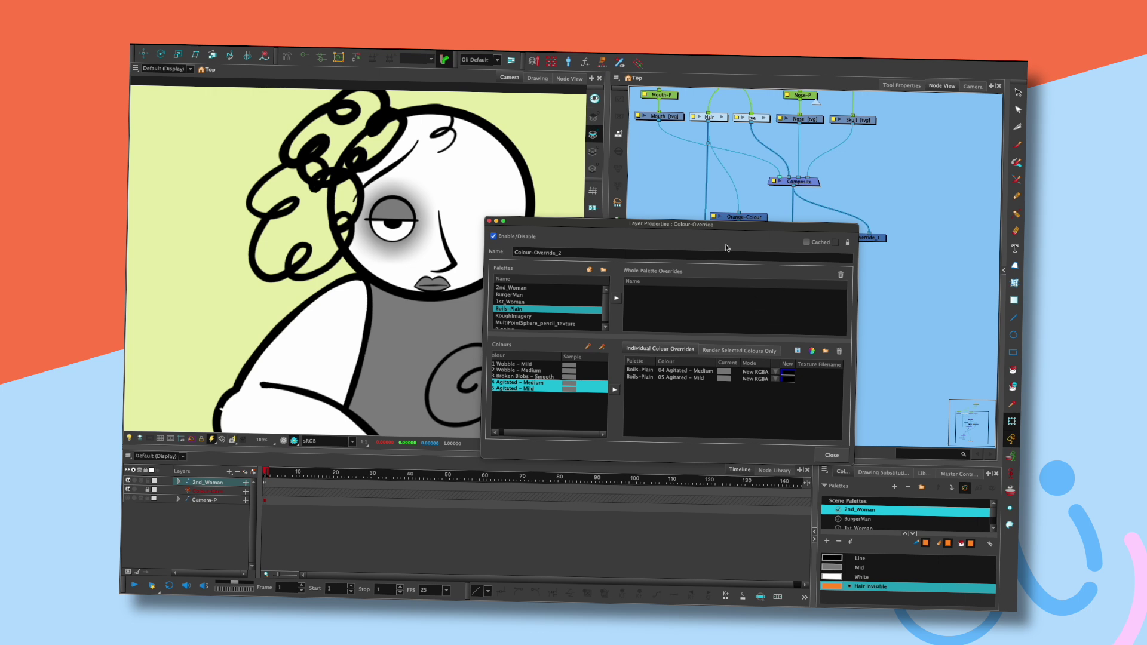
pyautogui.click(769, 351)
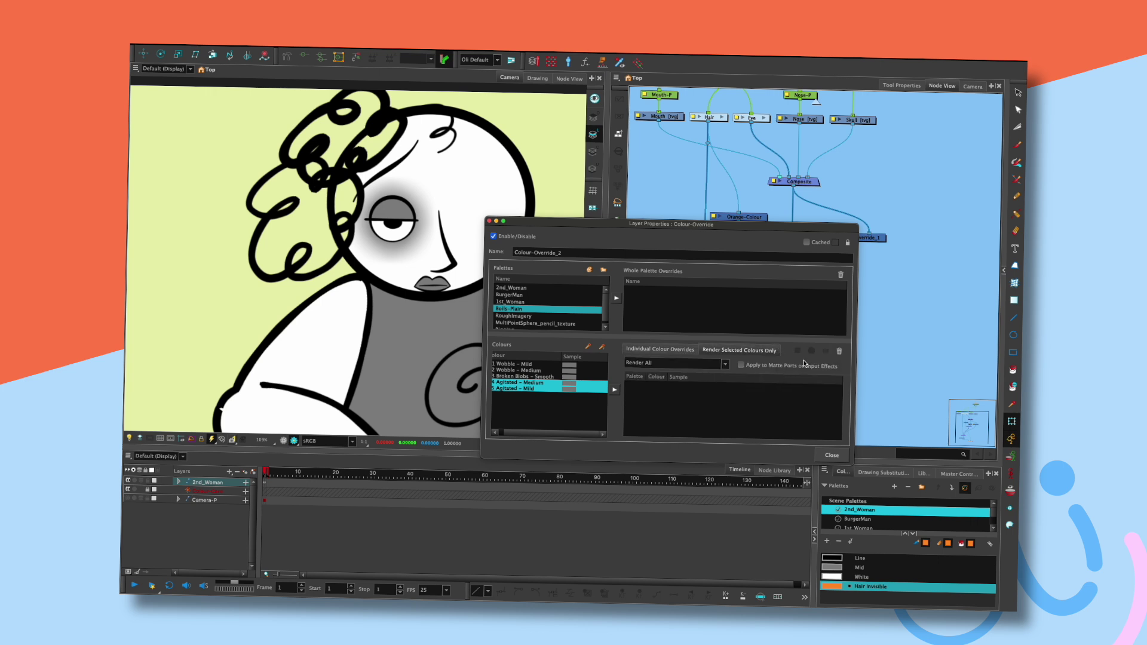
pyautogui.click(714, 363)
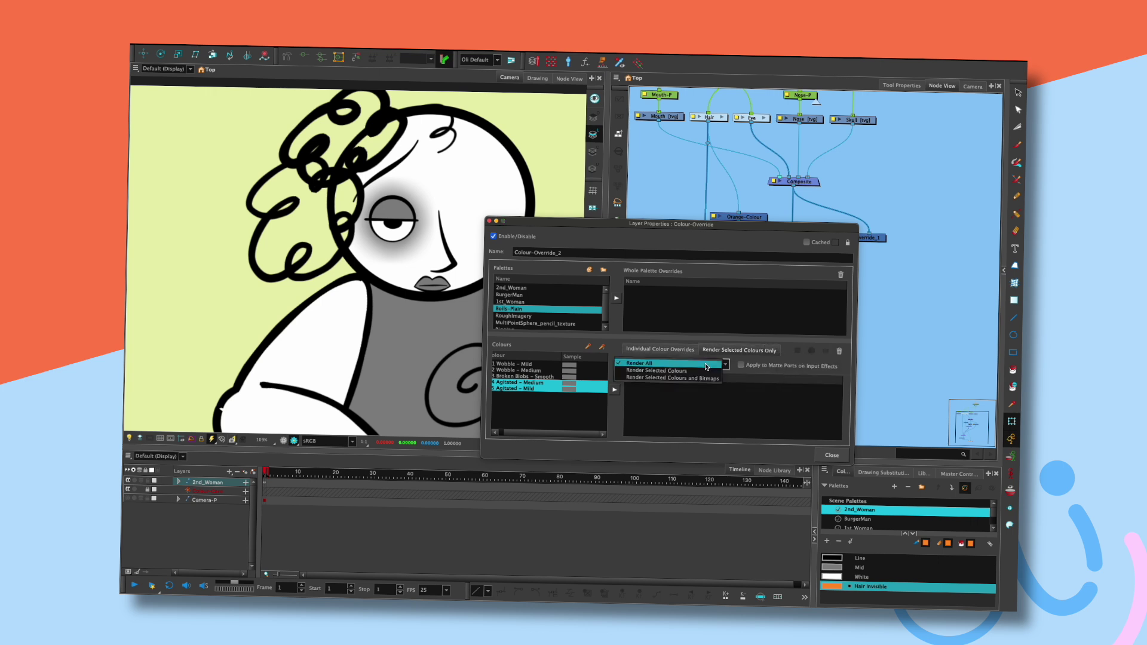
pyautogui.click(711, 371)
pyautogui.click(704, 363)
pyautogui.click(702, 358)
pyautogui.click(695, 350)
pyautogui.click(787, 373)
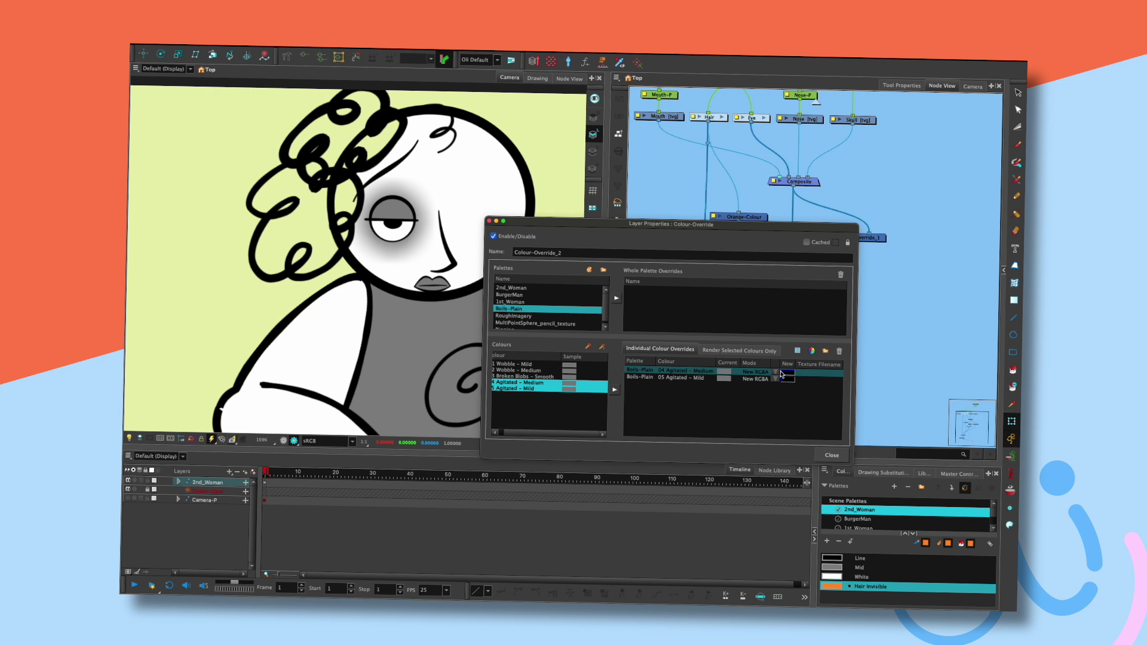
# - Close the properties, detach Colour-Override_2 from the Cutter cable and reinsert it below Colour-Override_1
pyautogui.moveTo(803, 228); pyautogui.dragTo(650, 262)
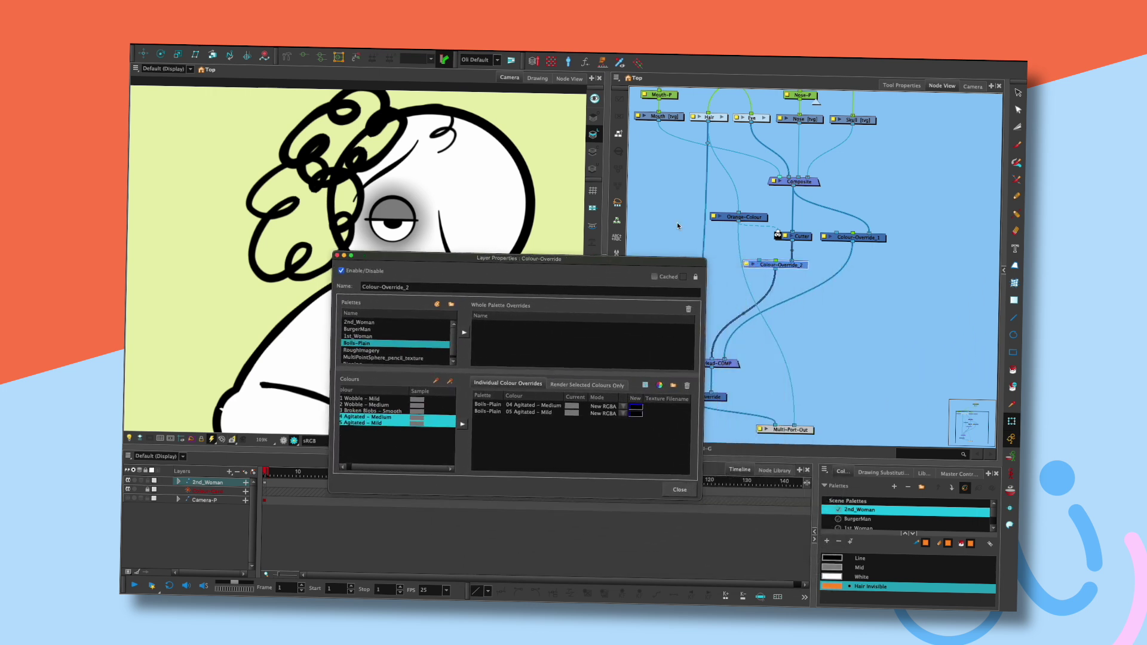
pyautogui.click(803, 267)
pyautogui.press('Escape')
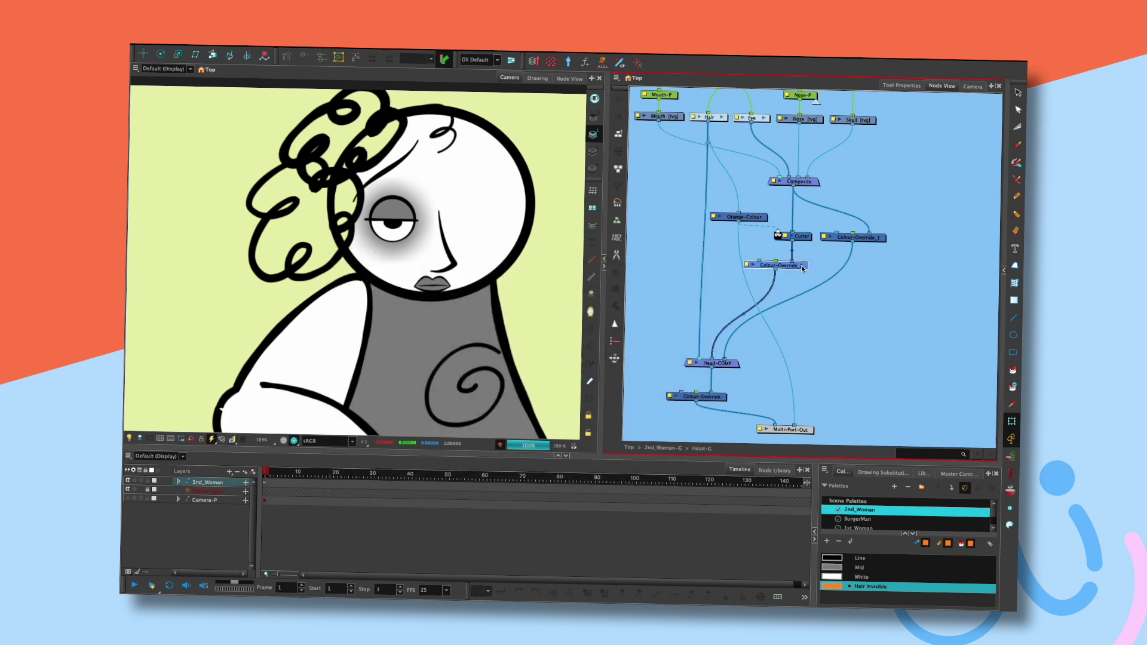
pyautogui.moveTo(802, 269); pyautogui.dragTo(964, 337)
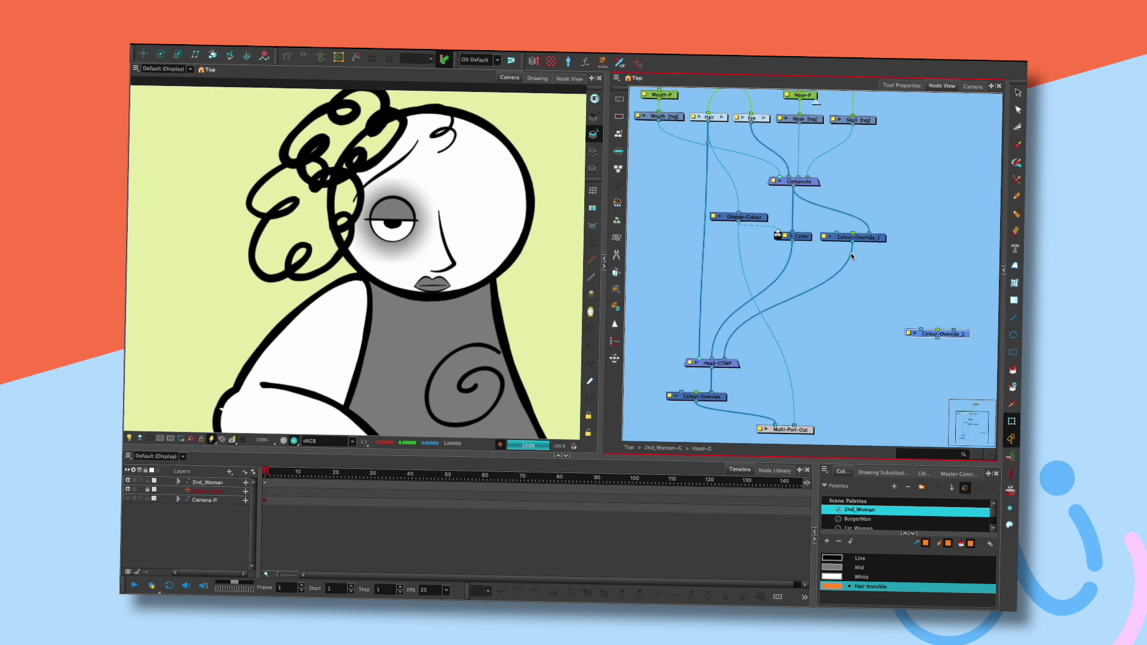
pyautogui.moveTo(938, 326); pyautogui.dragTo(829, 267)
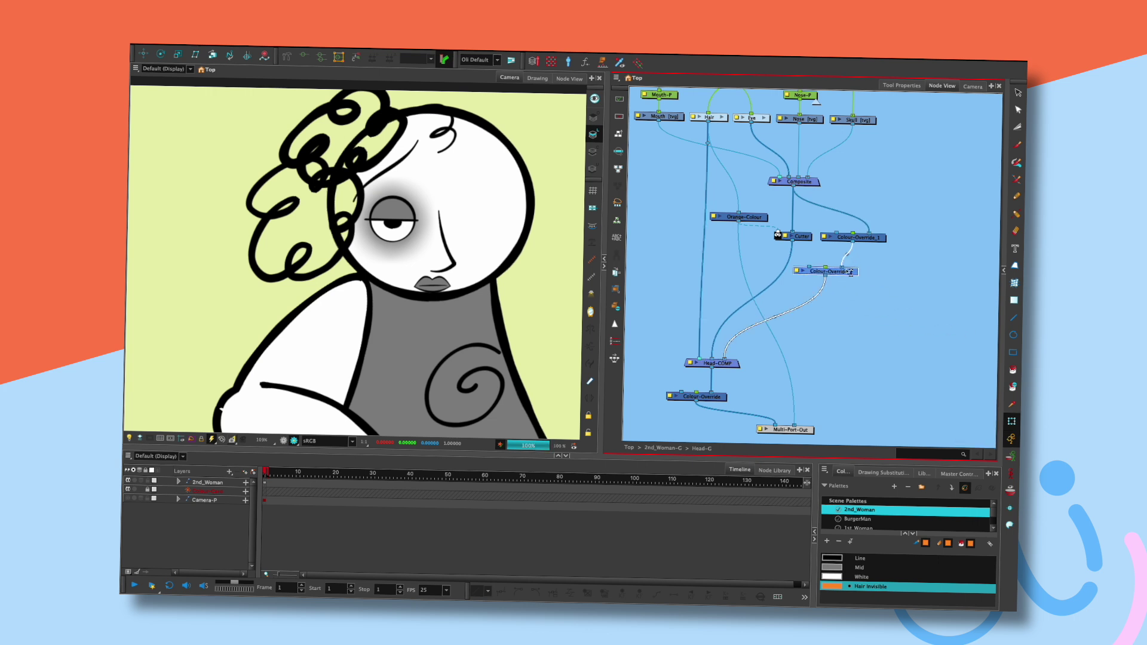
# - Review the override modes offered for the individual colours in Colour-Override_2 and close its properties
pyautogui.click(807, 274)
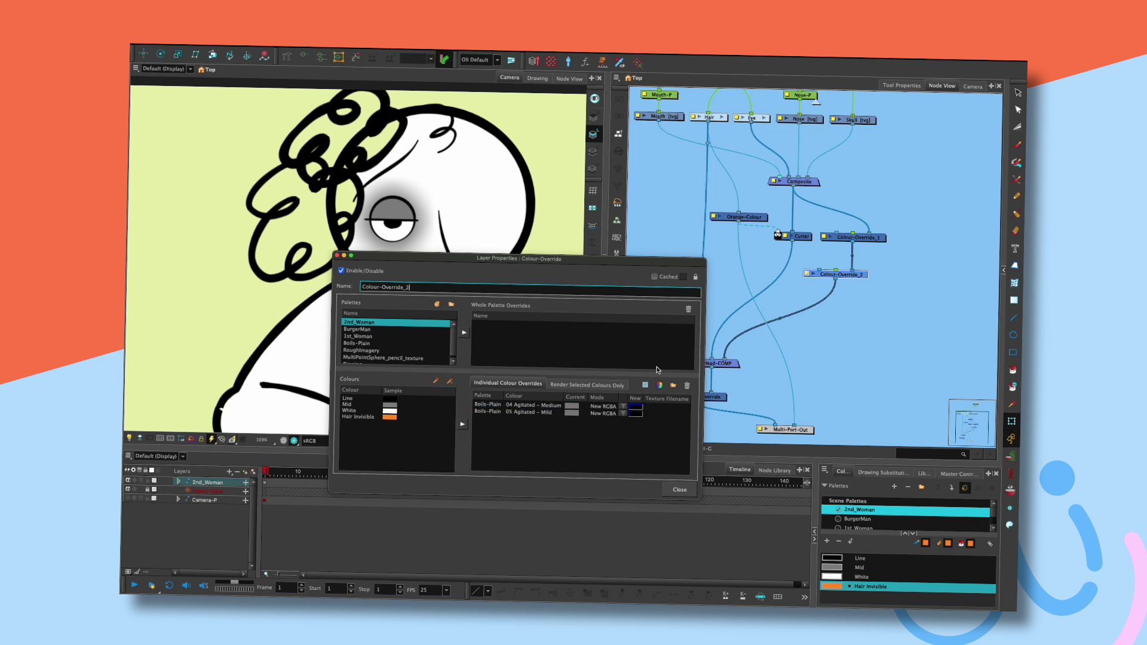
pyautogui.click(645, 385)
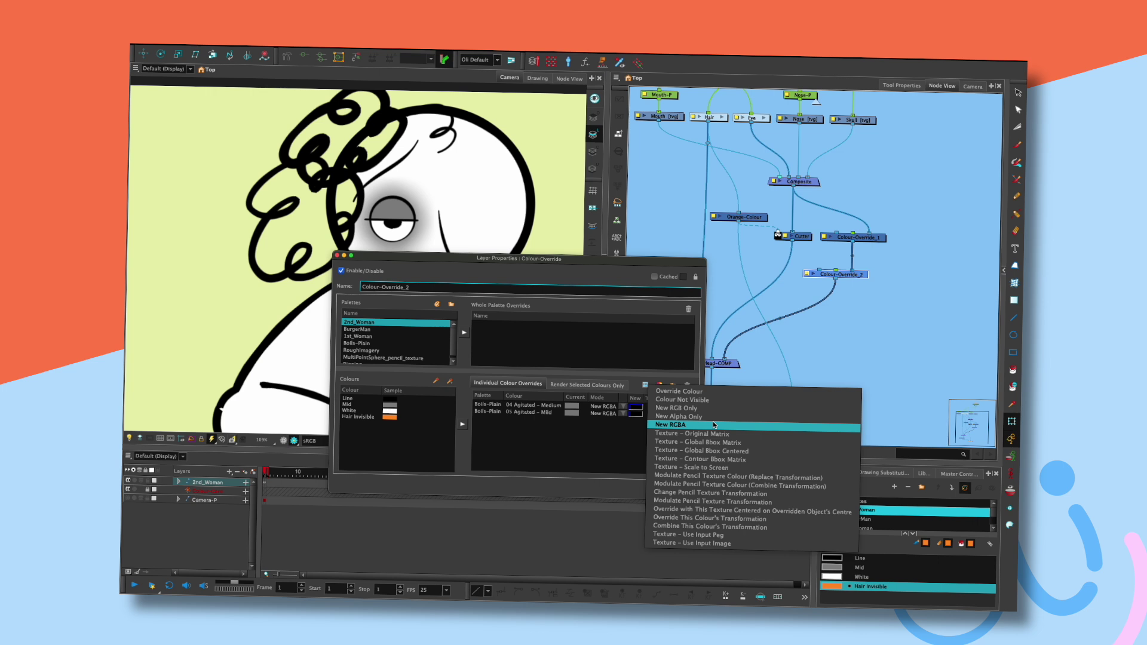
pyautogui.click(854, 296)
pyautogui.click(680, 489)
# - Delete the Colour-Override_2 node below Colour-Override_1
pyautogui.click(865, 283)
pyautogui.moveTo(865, 275); pyautogui.dragTo(869, 282)
pyautogui.press('Delete')
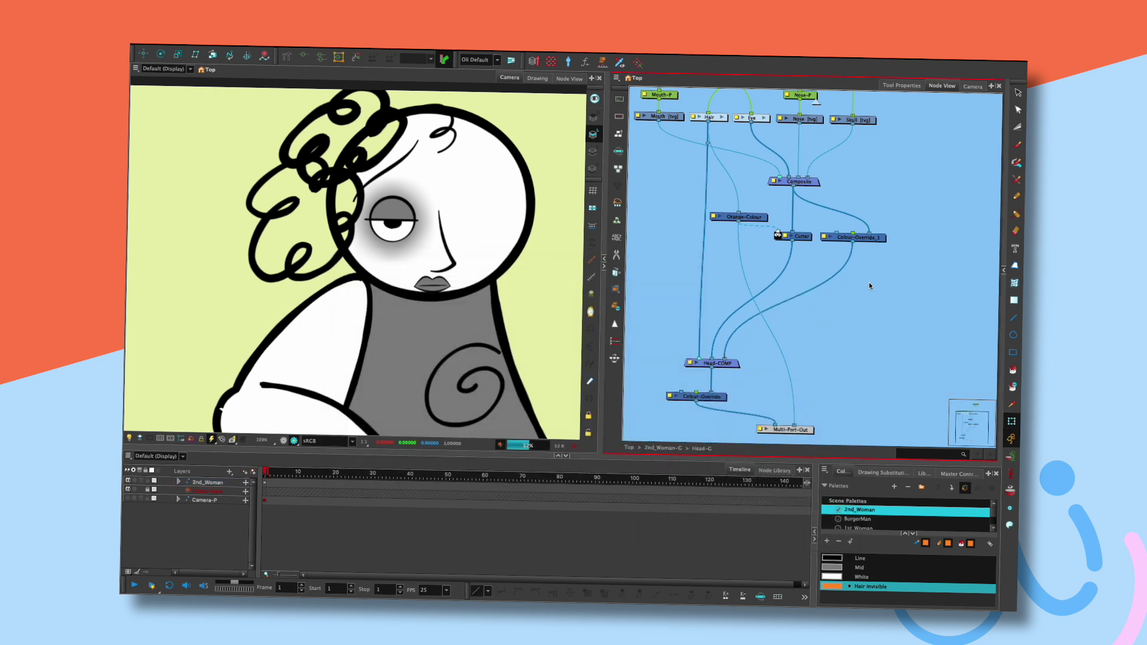
# - Add a Matte-Resize node and insert it into the cable between Colour-Override_1 and Head-COMP
pyautogui.press('Tab')
pyautogui.write('mattre')
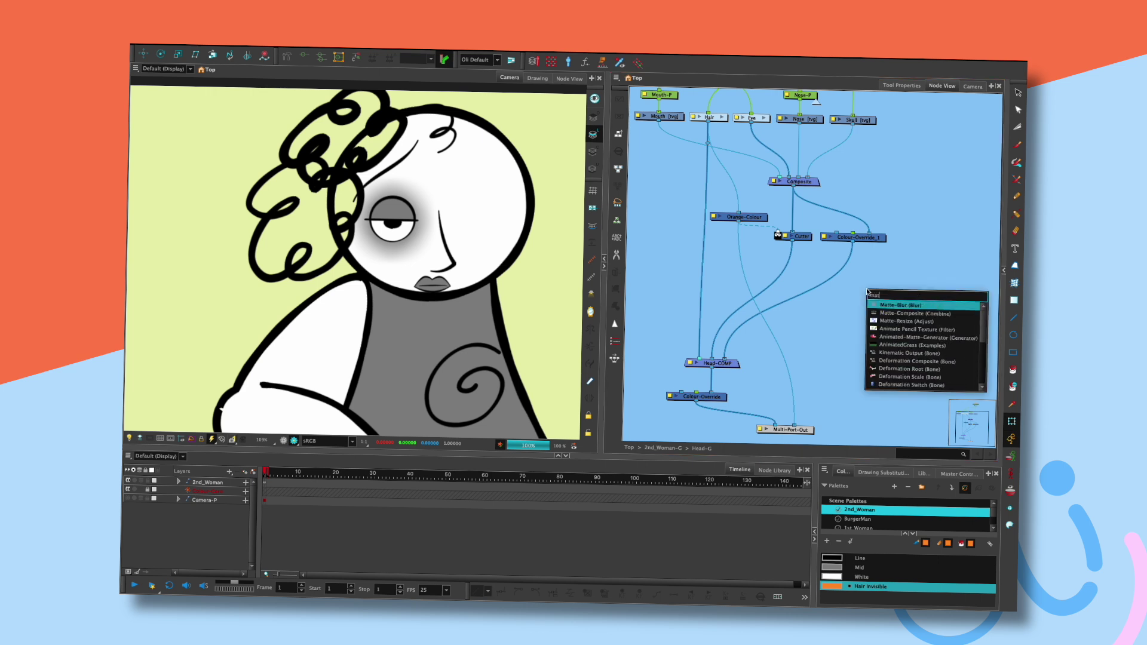
pyautogui.press('BackSpace')
pyautogui.press('BackSpace')
pyautogui.write('e')
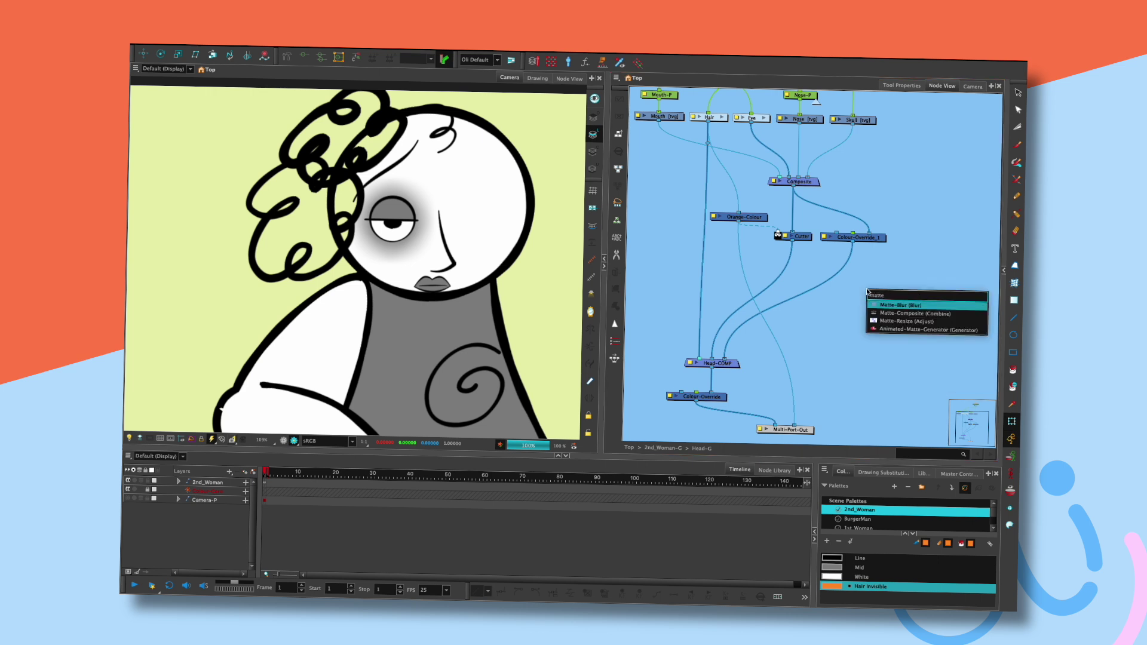
pyautogui.doubleClick(908, 321)
pyautogui.moveTo(914, 287); pyautogui.dragTo(873, 271)
# - Set the Matte-Resize radius to -1.6 and close its properties
pyautogui.doubleClick(860, 268)
pyautogui.moveTo(466, 322); pyautogui.dragTo(461, 366)
pyautogui.moveTo(464, 319); pyautogui.dragTo(460, 315)
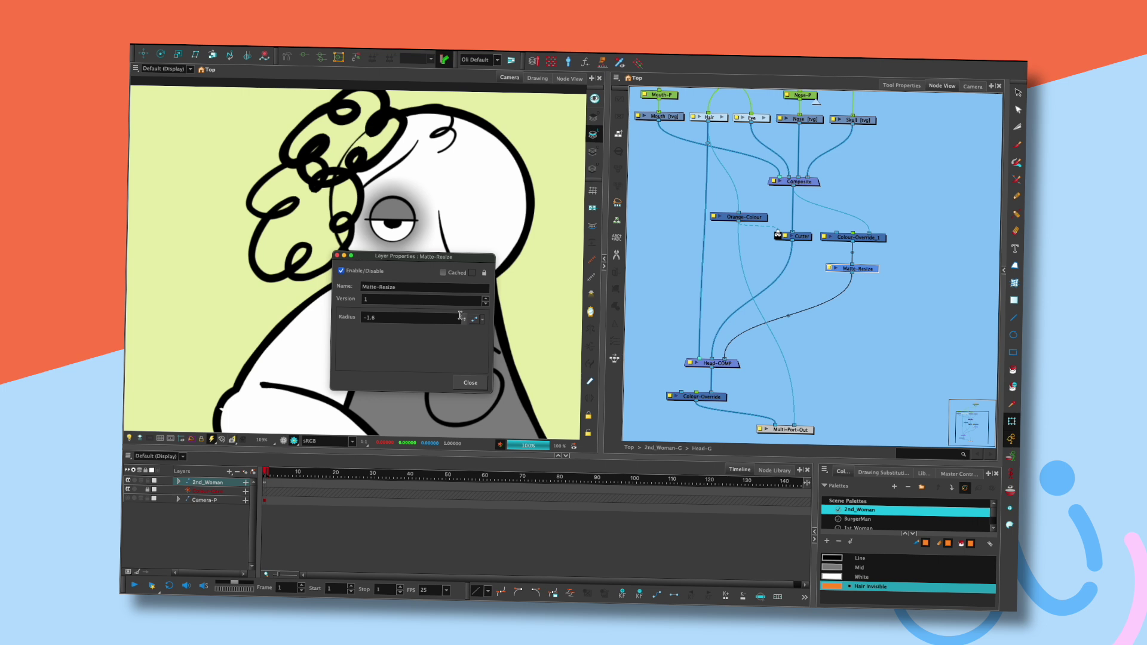
pyautogui.click(337, 255)
pyautogui.click(675, 293)
# - Move the Matte-Resize node slightly closer to Colour-Override_1
pyautogui.moveTo(493, 264); pyautogui.dragTo(520, 262)
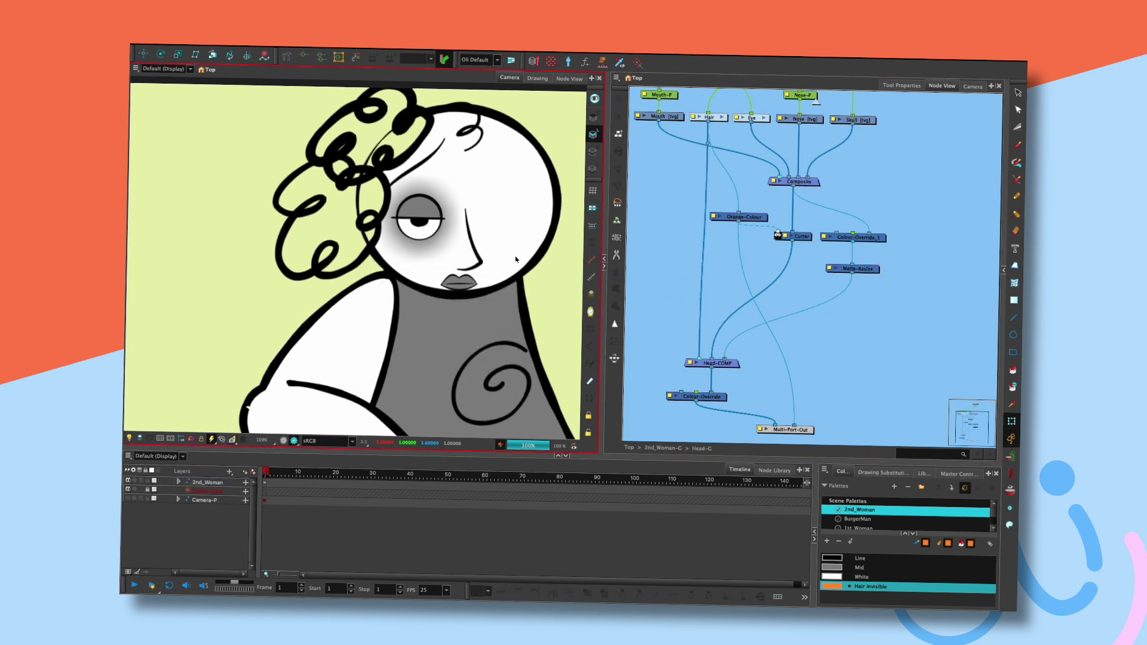
pyautogui.scroll(-2, 450, 255)
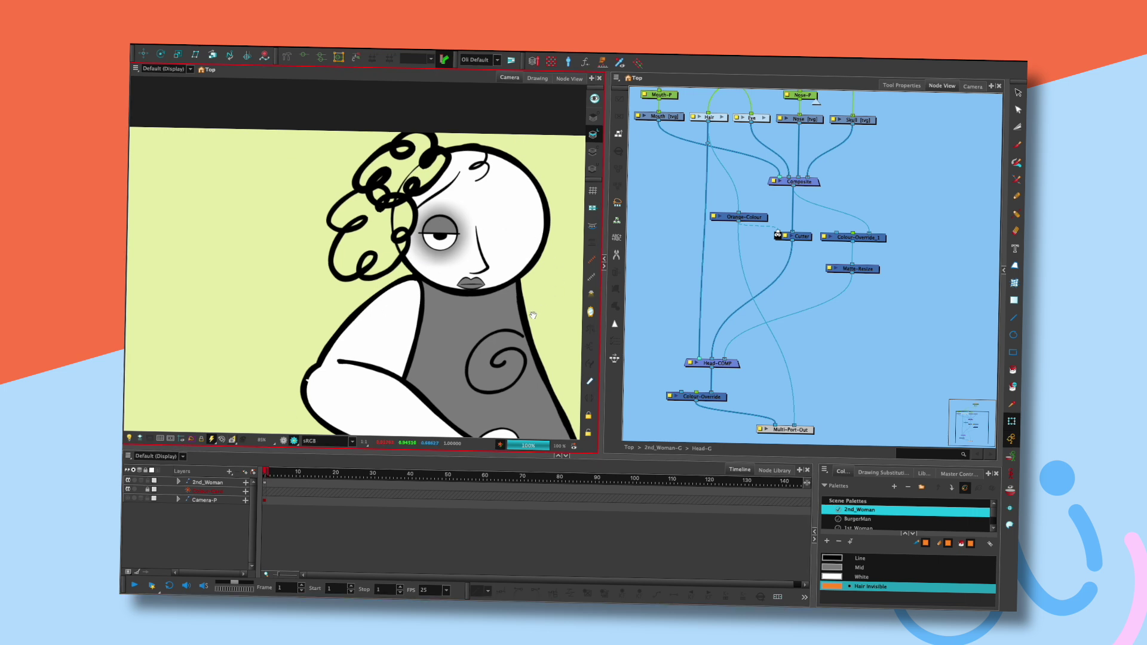
pyautogui.moveTo(530, 313); pyautogui.dragTo(478, 281)
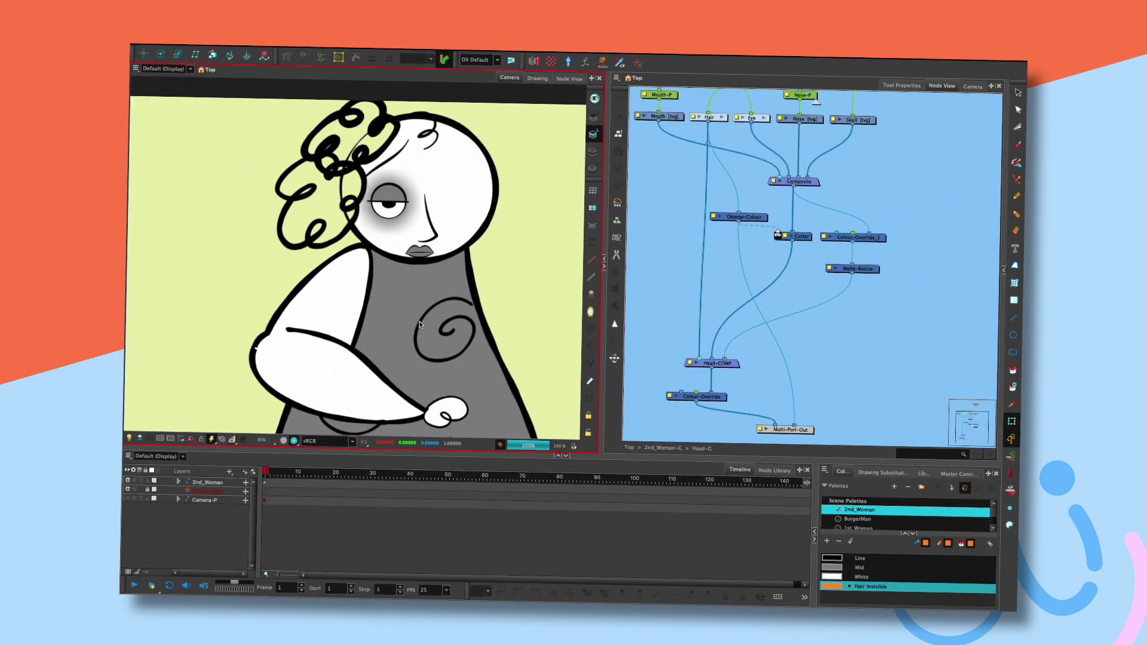
pyautogui.moveTo(873, 270); pyautogui.dragTo(874, 263)
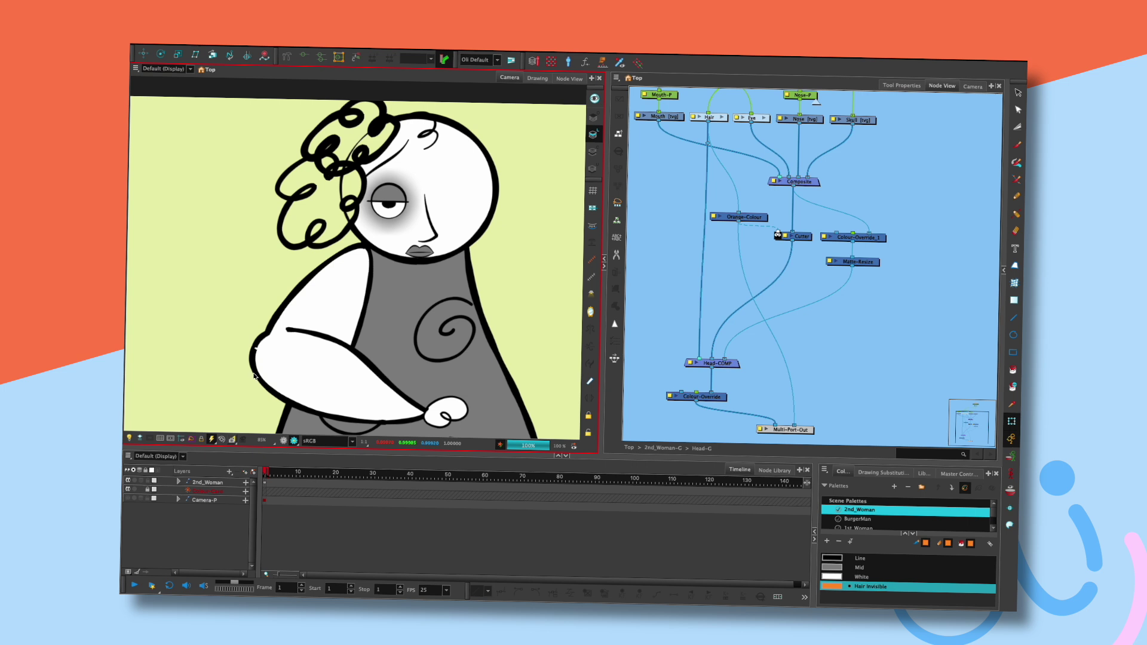
# - Pull the elbow of the woman's bent arm slightly inward toward her body and deselect the arm
pyautogui.click(301, 375)
pyautogui.moveTo(298, 377); pyautogui.dragTo(332, 389)
pyautogui.click(246, 394)
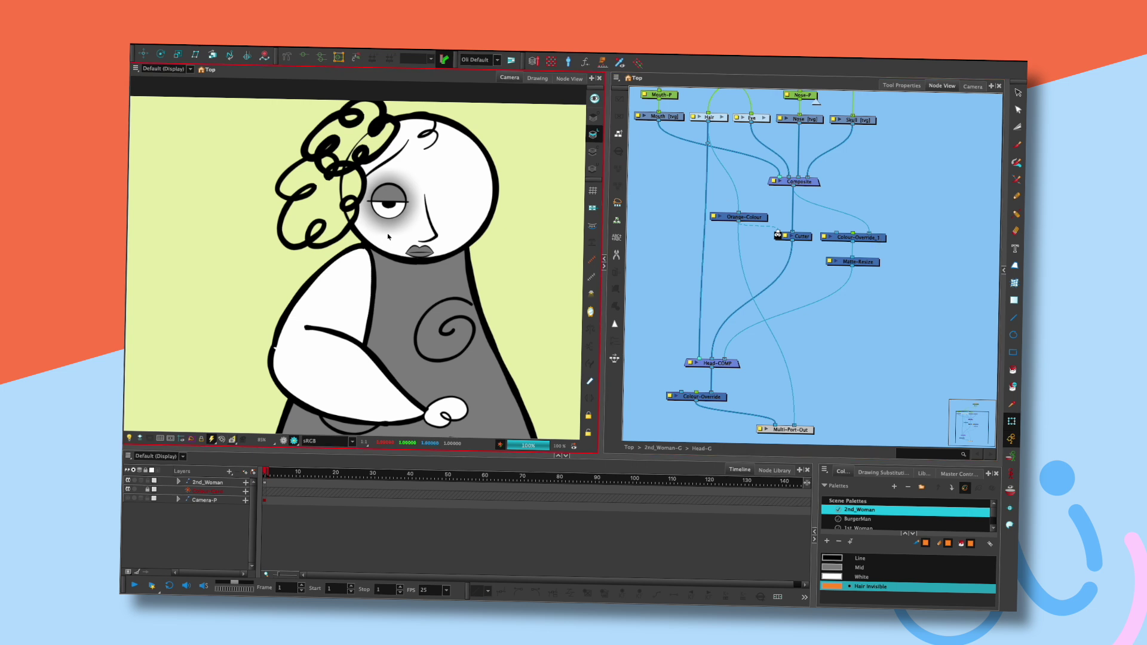
# - Examine how Orange-Colour, the Cutter and Head-COMP are wired in the Head-G network
pyautogui.moveTo(887, 206); pyautogui.dragTo(879, 221)
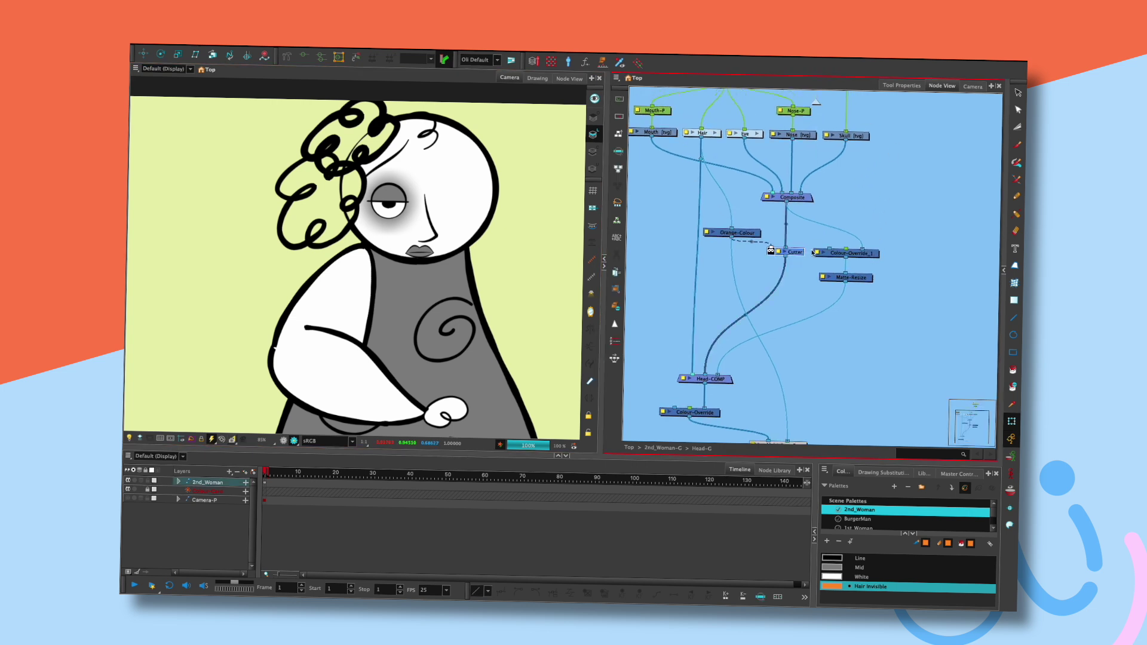
pyautogui.moveTo(818, 366); pyautogui.dragTo(804, 285)
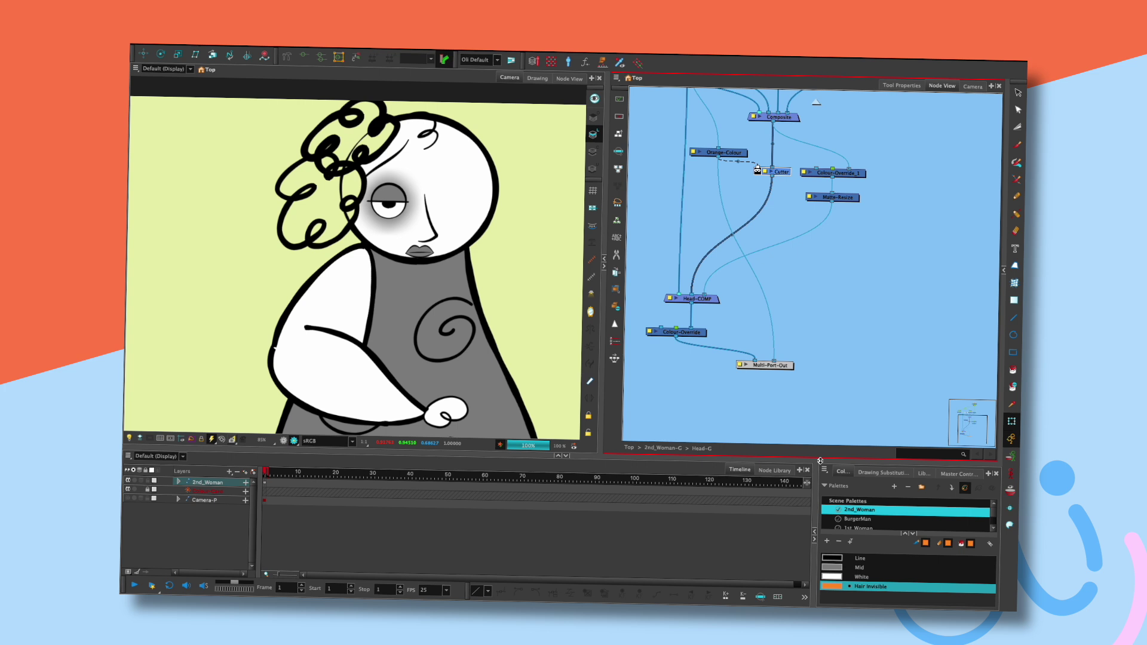
pyautogui.moveTo(744, 254); pyautogui.dragTo(769, 276)
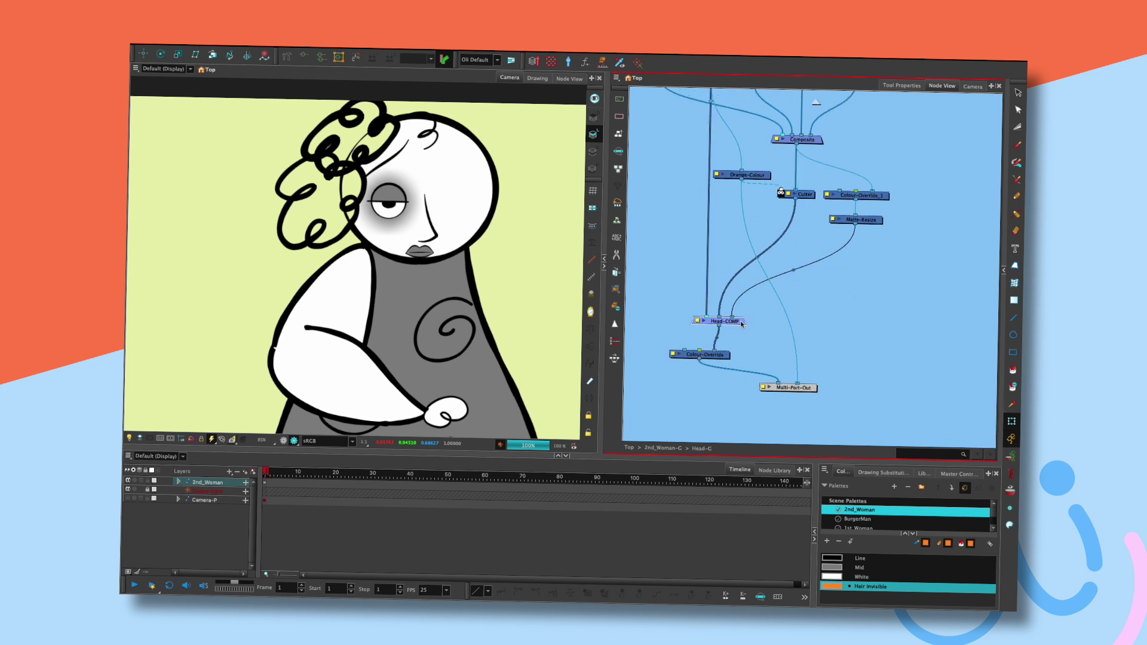
pyautogui.moveTo(833, 294); pyautogui.dragTo(796, 332)
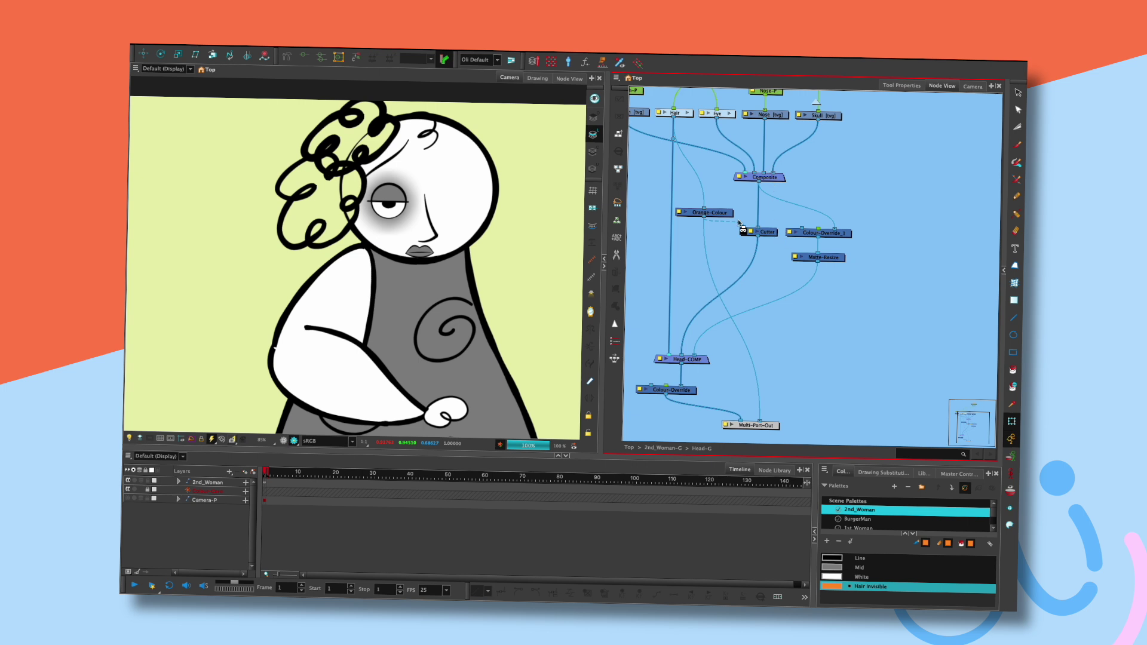
pyautogui.click(773, 233)
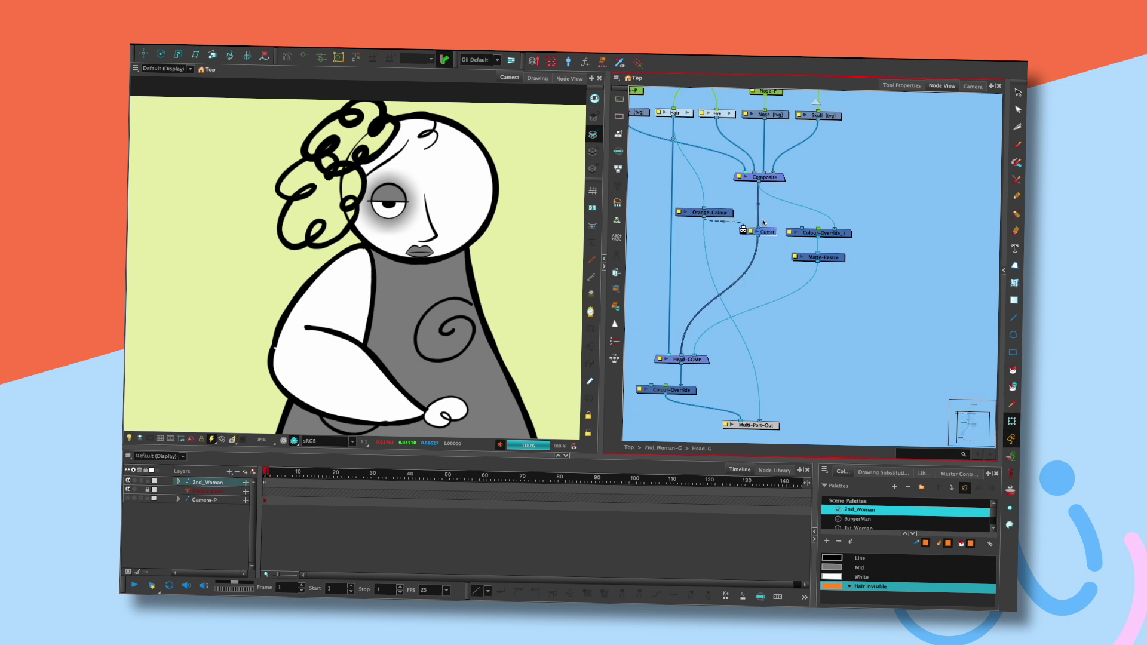
pyautogui.click(724, 213)
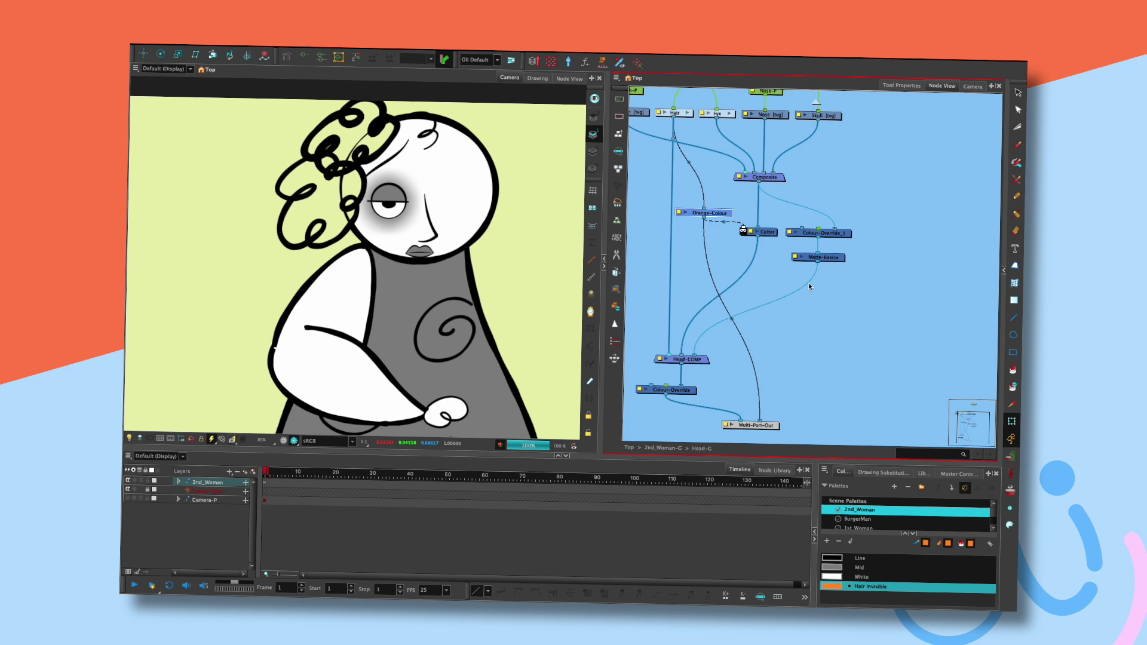
pyautogui.click(770, 231)
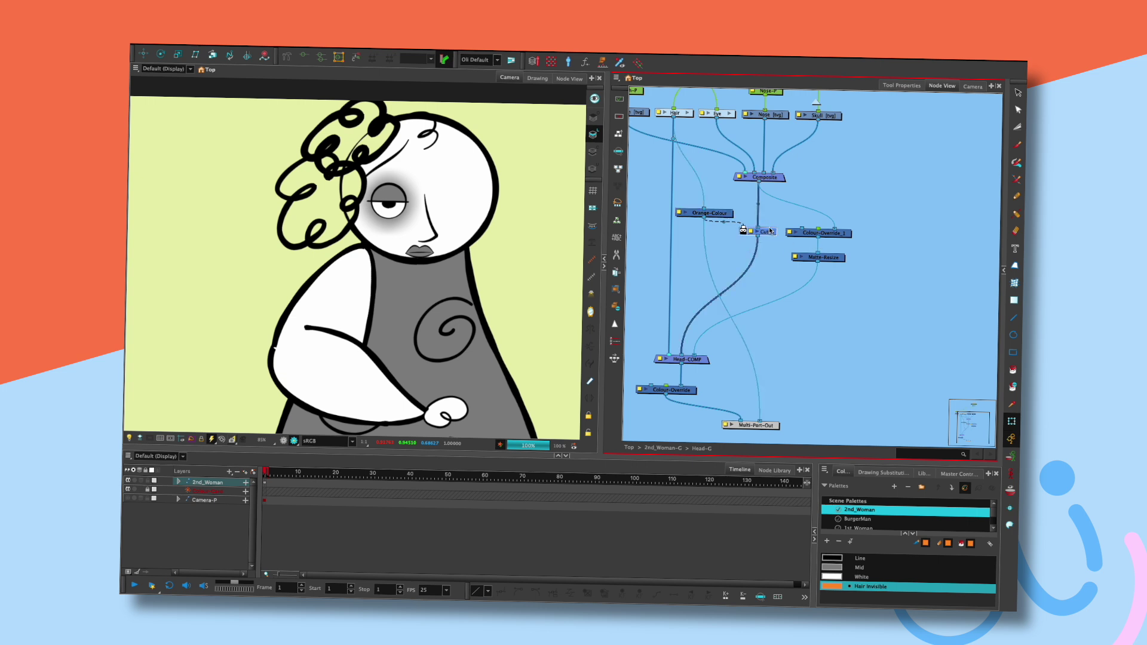
# - Try grouping the Cutter, Colour-Override_1 and Matte-Resize nodes, check the ports inside the group, and undo the grouping
pyautogui.moveTo(864, 216); pyautogui.dragTo(738, 273)
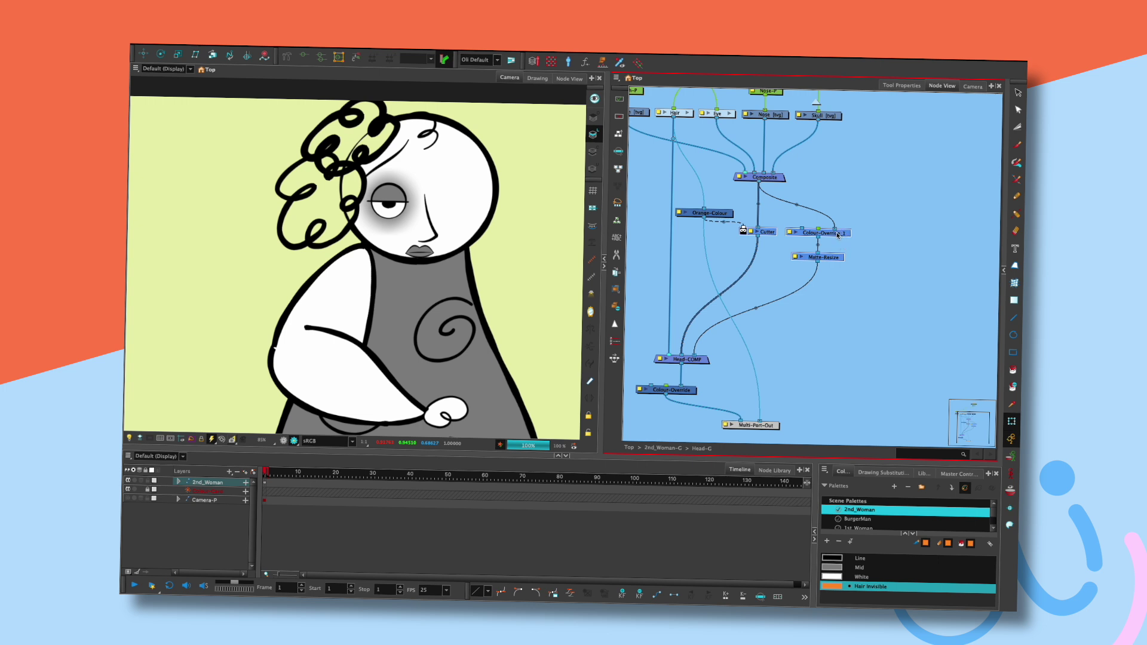
pyautogui.rightClick(840, 233)
pyautogui.moveTo(849, 429)
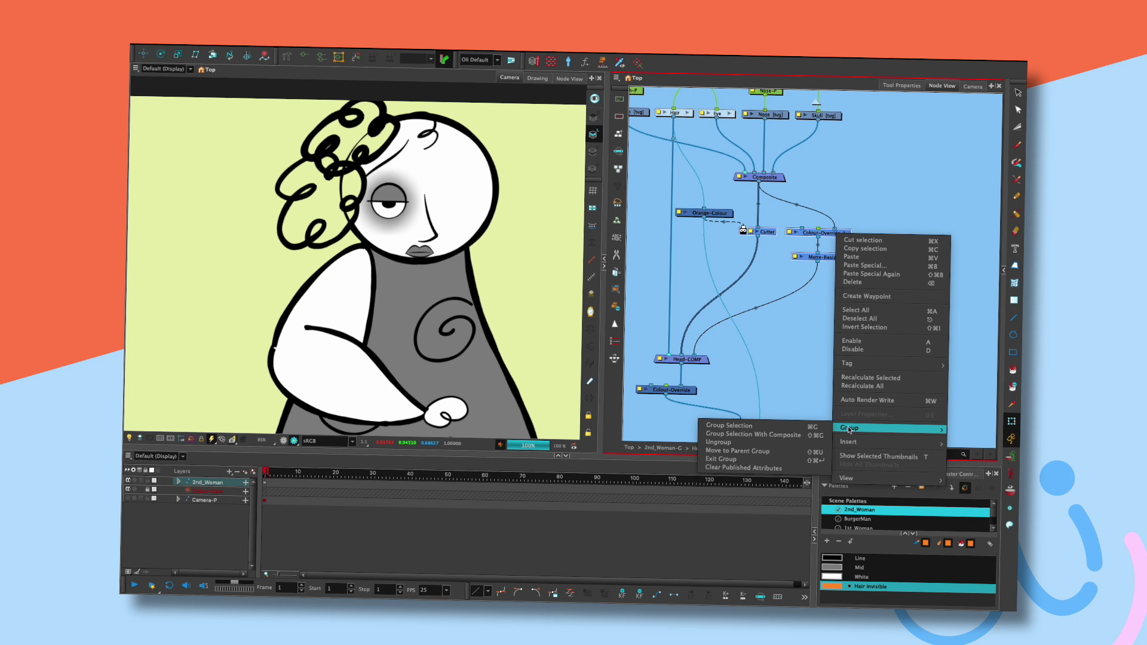
pyautogui.click(795, 426)
pyautogui.click(809, 241)
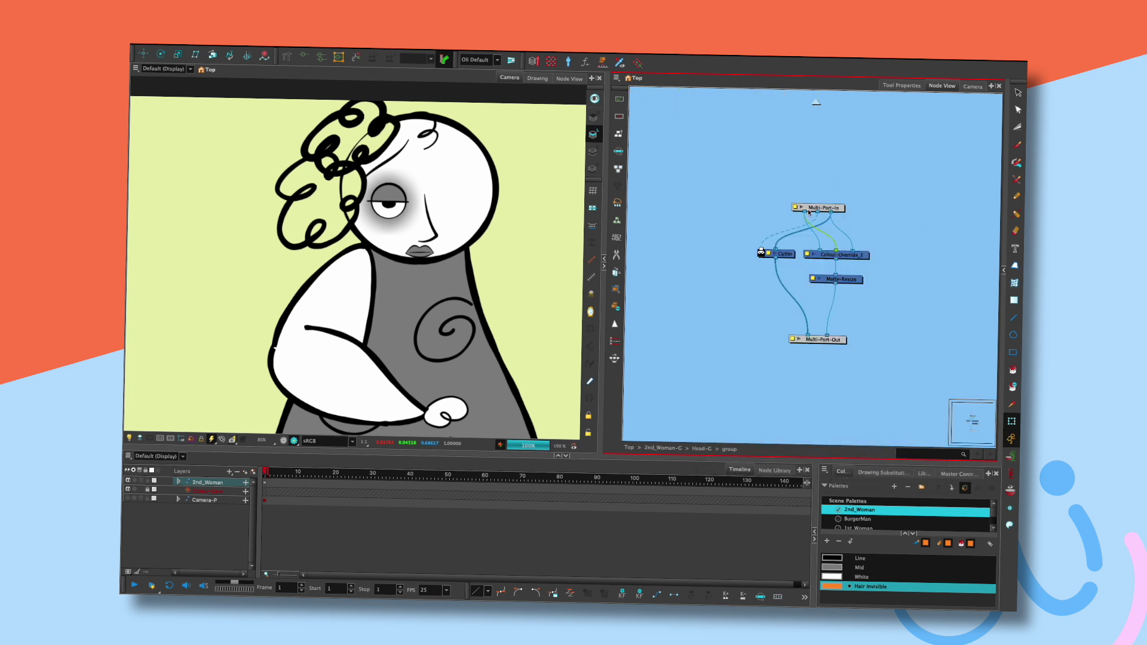
pyautogui.moveTo(823, 208); pyautogui.dragTo(836, 187)
pyautogui.click(816, 103)
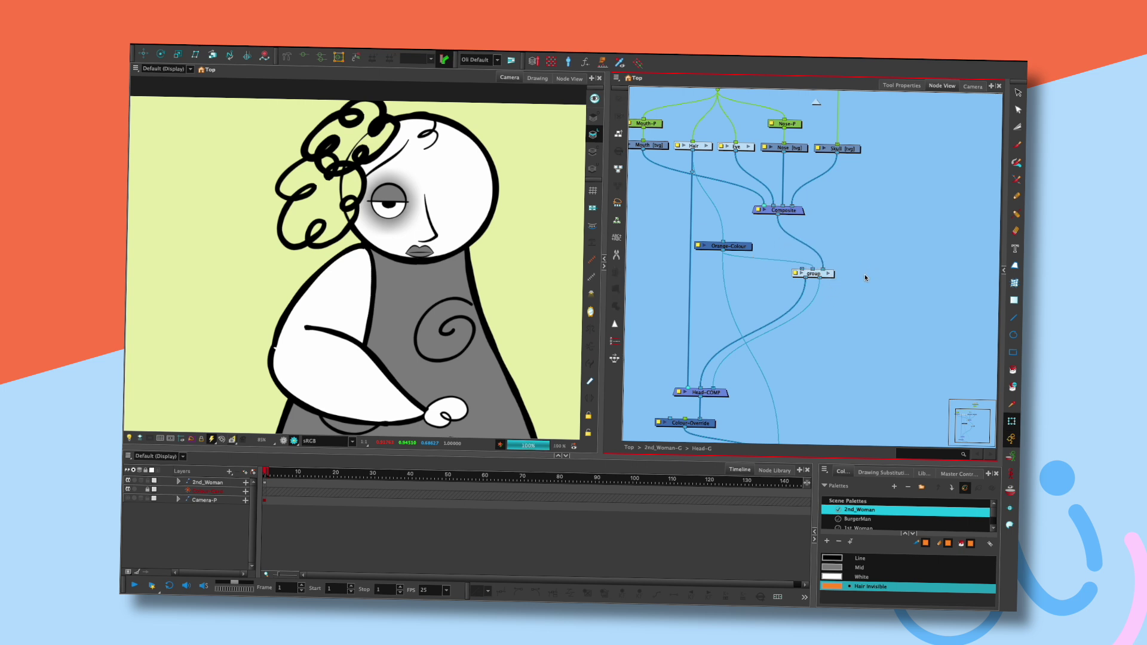
pyautogui.hotkey('ctrl', 'z')
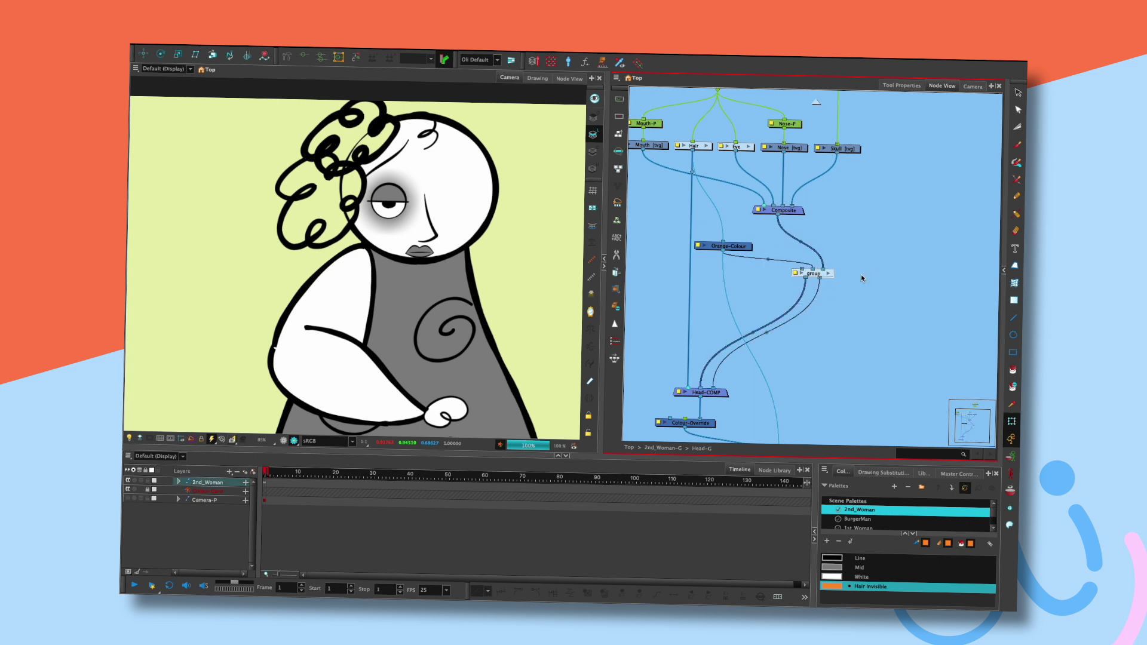
pyautogui.hotkey('ctrl', 'z')
# - Try grouping the Orange-Colour node together with the Cutter, Colour-Override_1 and Matte-Resize nodes, and undo the grouping
pyautogui.click(870, 241)
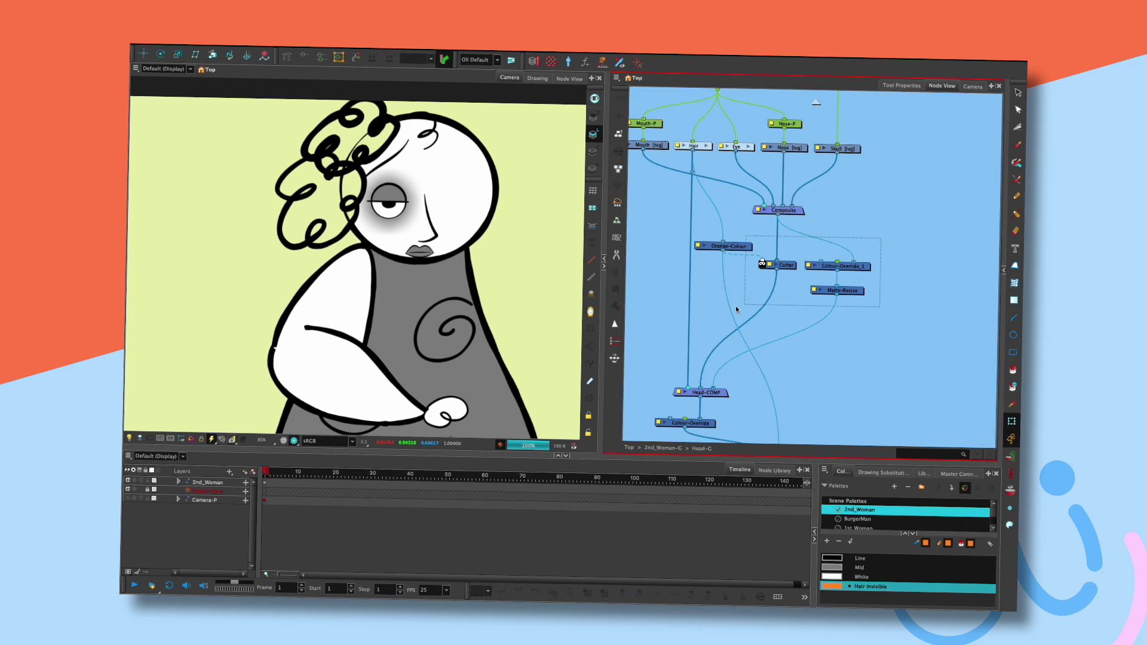
pyautogui.click(792, 265)
pyautogui.rightClick(792, 266)
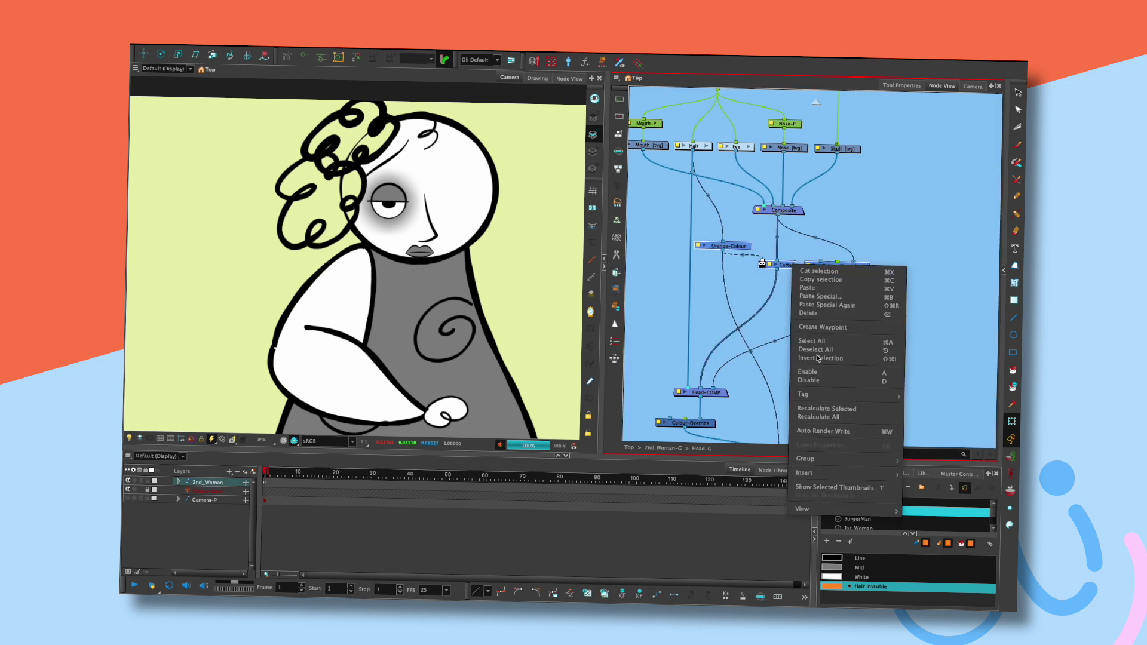
pyautogui.moveTo(819, 458)
pyautogui.click(744, 458)
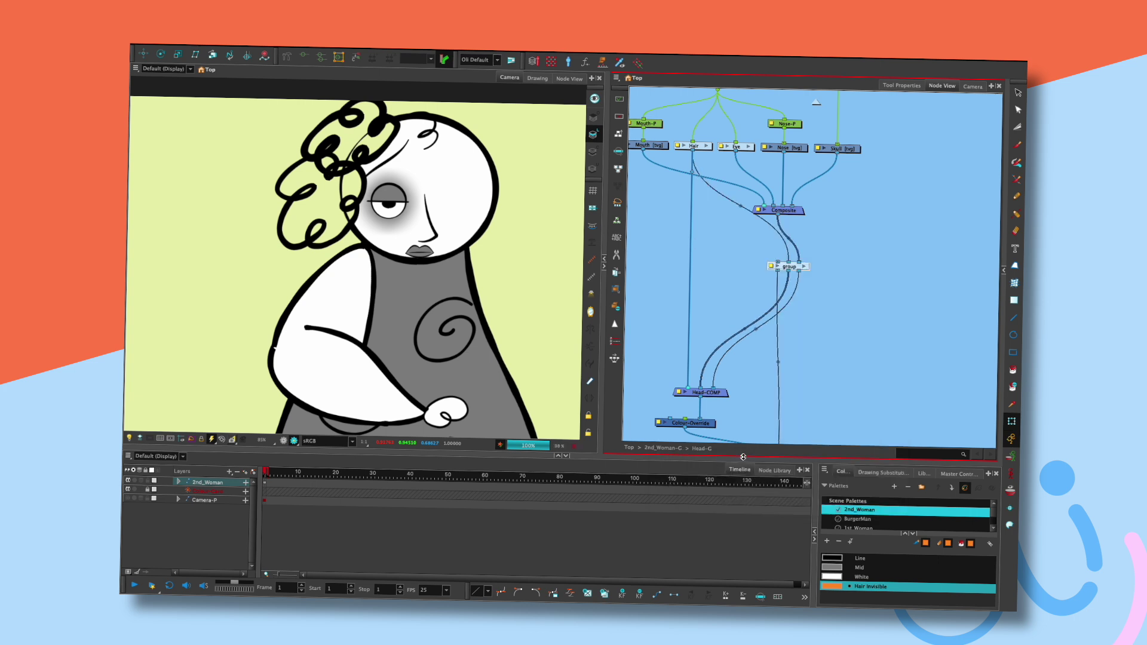
pyautogui.hotkey('ctrl', 'z')
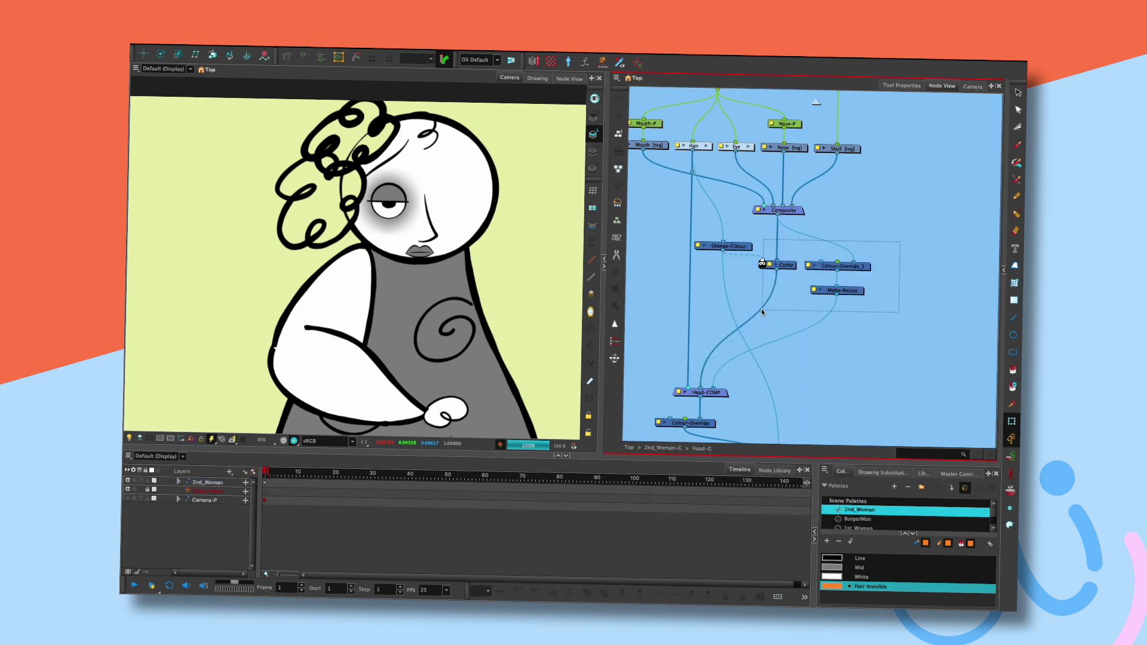
# - Group the Cutter, Colour-Override_1 and Matte-Resize nodes without Orange-Colour and open the new group
pyautogui.rightClick(835, 268)
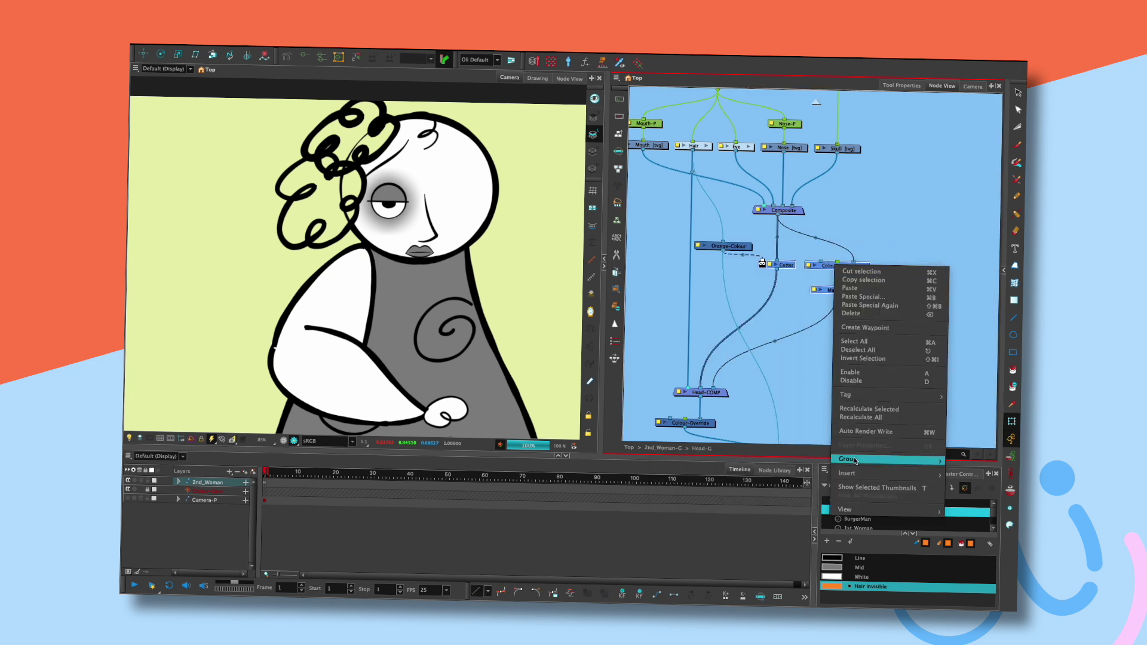
pyautogui.moveTo(858, 460)
pyautogui.click(767, 460)
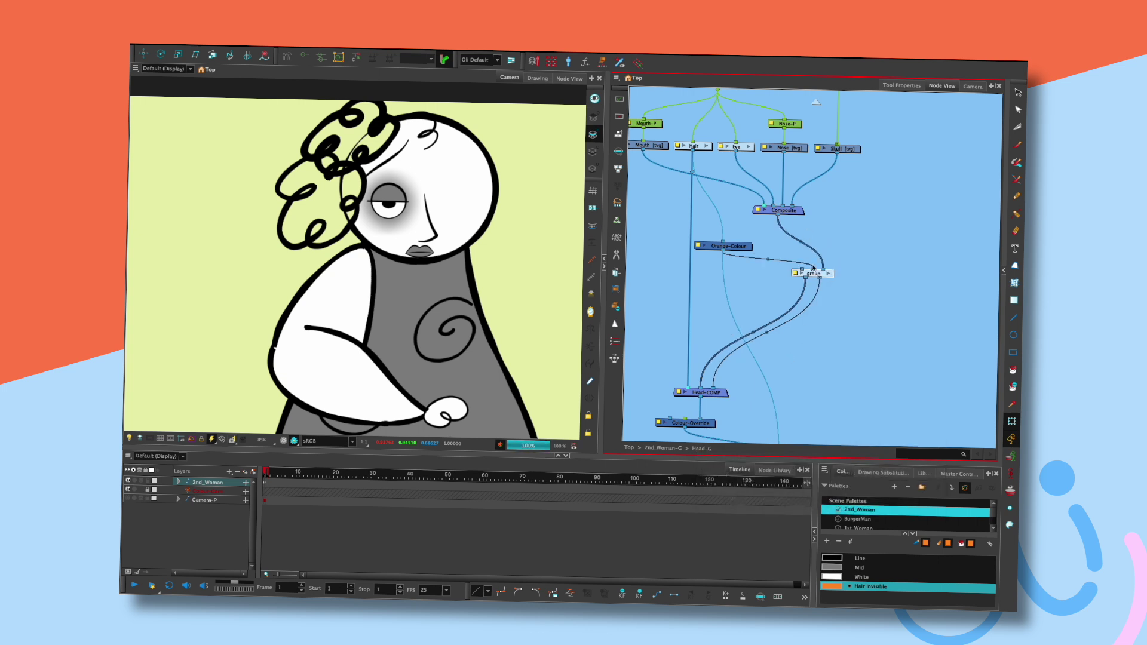
pyautogui.click(831, 271)
# - Detach the unneeded cables from Multi-Port-In to Colour-Override_1 and line up both Multi-Port nodes with the Cutter
pyautogui.moveTo(832, 241); pyautogui.dragTo(826, 231)
pyautogui.moveTo(818, 242); pyautogui.dragTo(815, 233)
pyautogui.moveTo(822, 208); pyautogui.dragTo(815, 196)
pyautogui.moveTo(827, 340); pyautogui.dragTo(793, 339)
pyautogui.moveTo(831, 196); pyautogui.dragTo(790, 195)
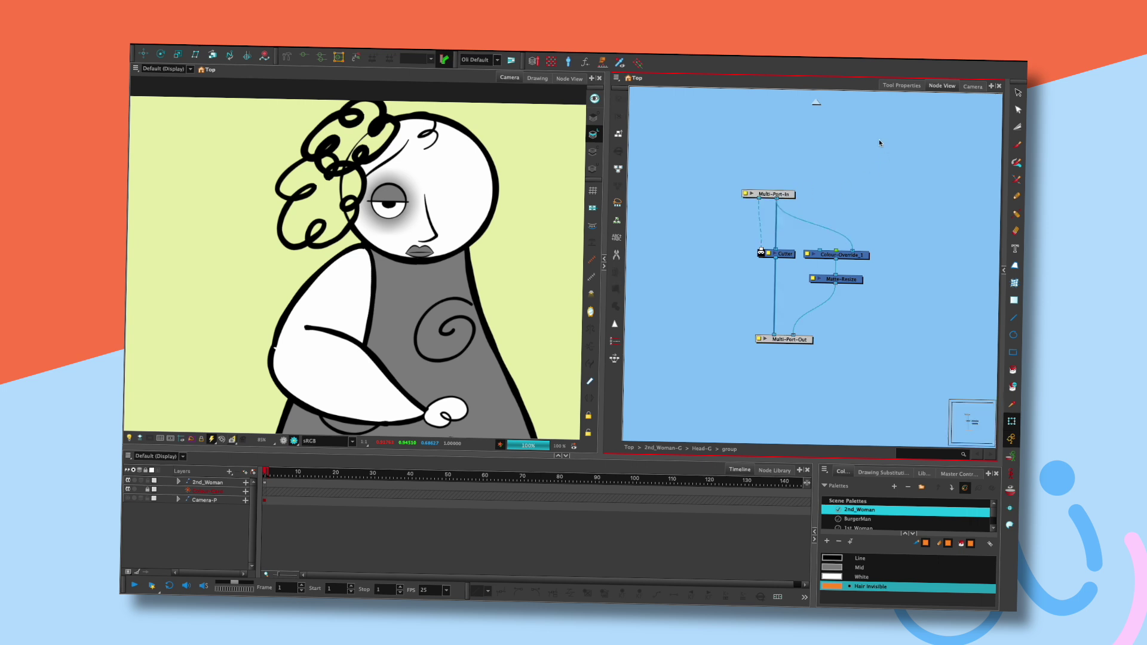
# - Return to Head-G and rename the new group as Hair_affected
pyautogui.click(816, 103)
pyautogui.doubleClick(795, 274)
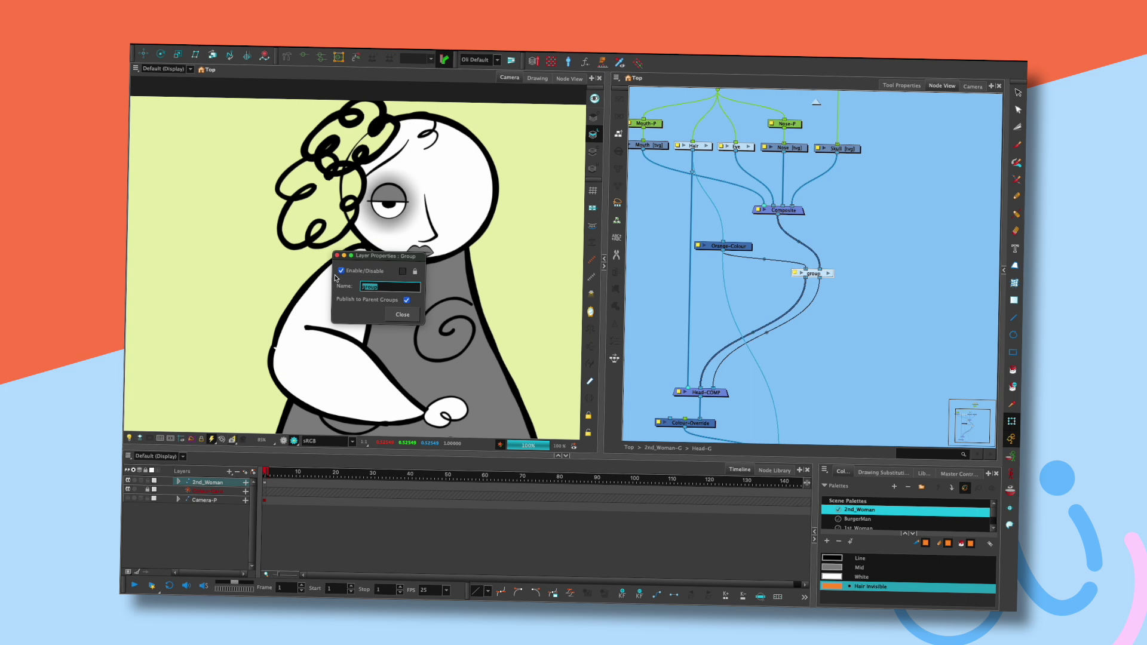
pyautogui.write('H')
pyautogui.click(403, 315)
pyautogui.click(854, 219)
# - Copy the Hair_affected group, paste it into the parent 2nd_Woman-G network and check its contents
pyautogui.click(814, 276)
pyautogui.moveTo(815, 276); pyautogui.dragTo(761, 286)
pyautogui.click(815, 102)
pyautogui.press('super+v')
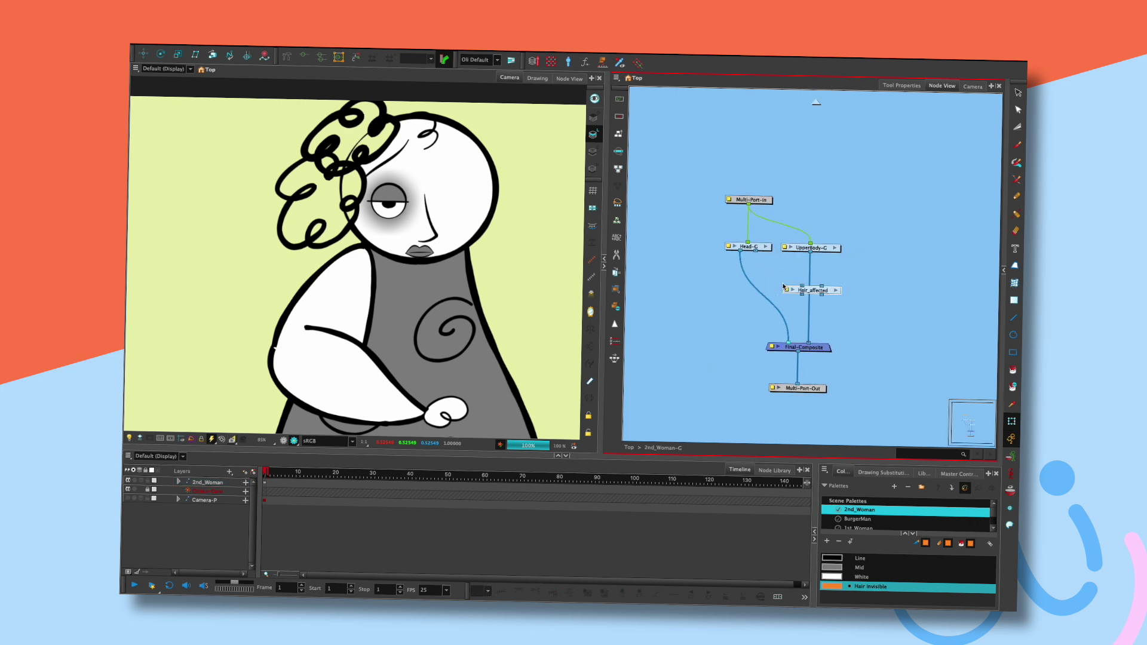
pyautogui.click(835, 290)
pyautogui.click(815, 102)
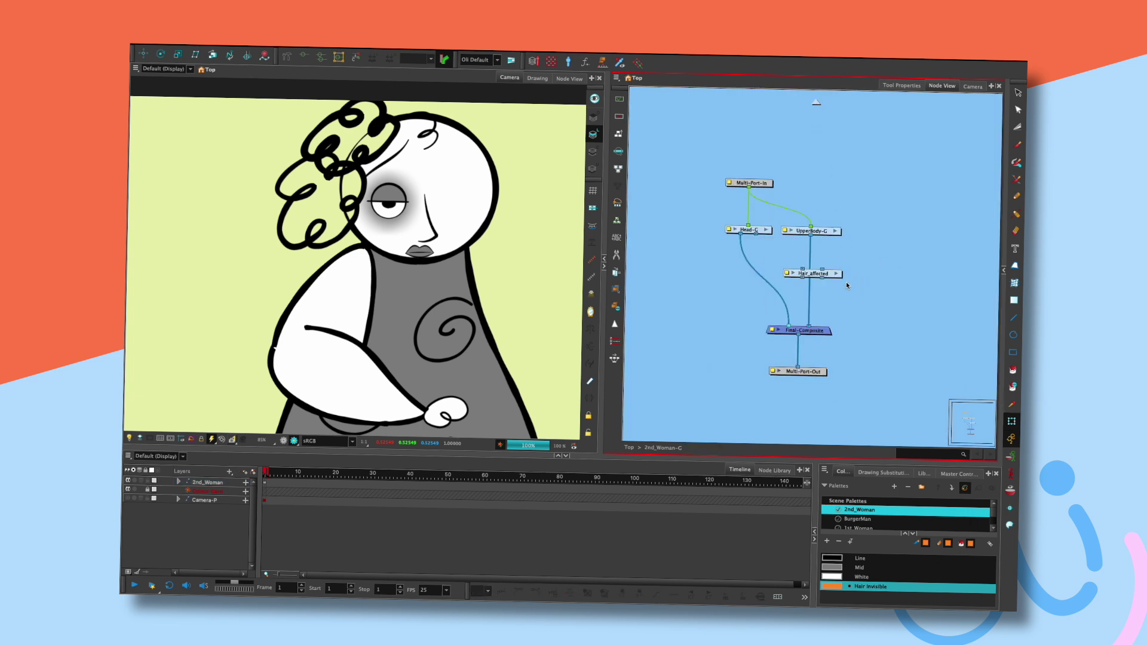
# - Insert the pasted Hair_affected group below UpperBody-G and connect Head-G's second output to its matte input
pyautogui.moveTo(838, 275); pyautogui.dragTo(826, 273)
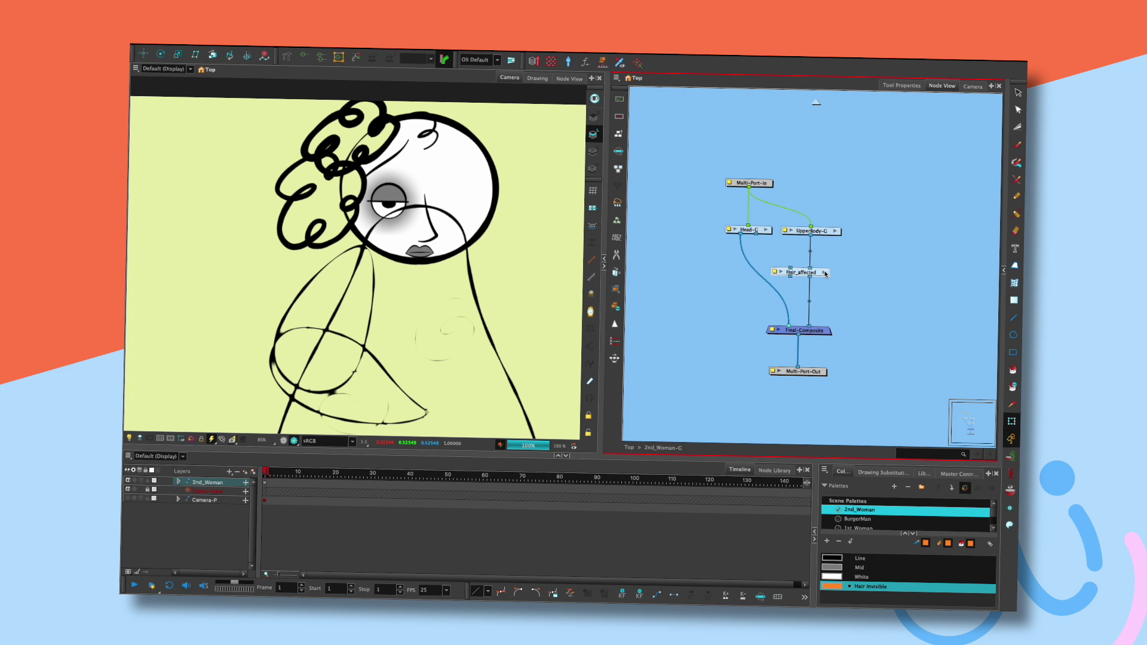
pyautogui.moveTo(755, 234); pyautogui.dragTo(796, 269)
pyautogui.click(824, 273)
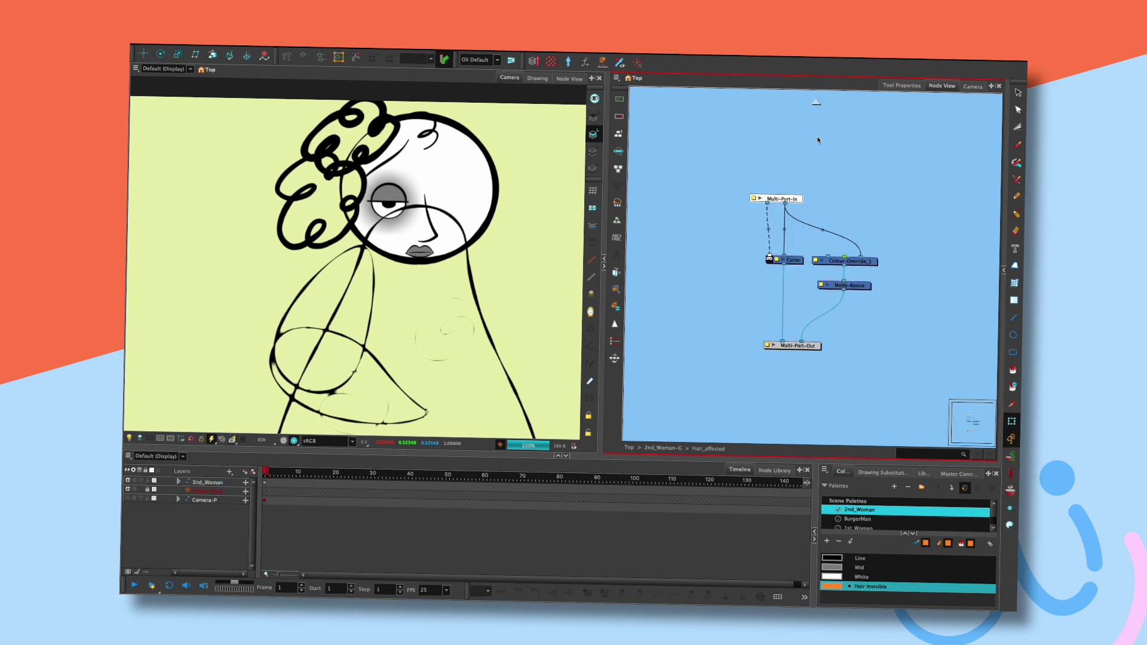
pyautogui.click(816, 102)
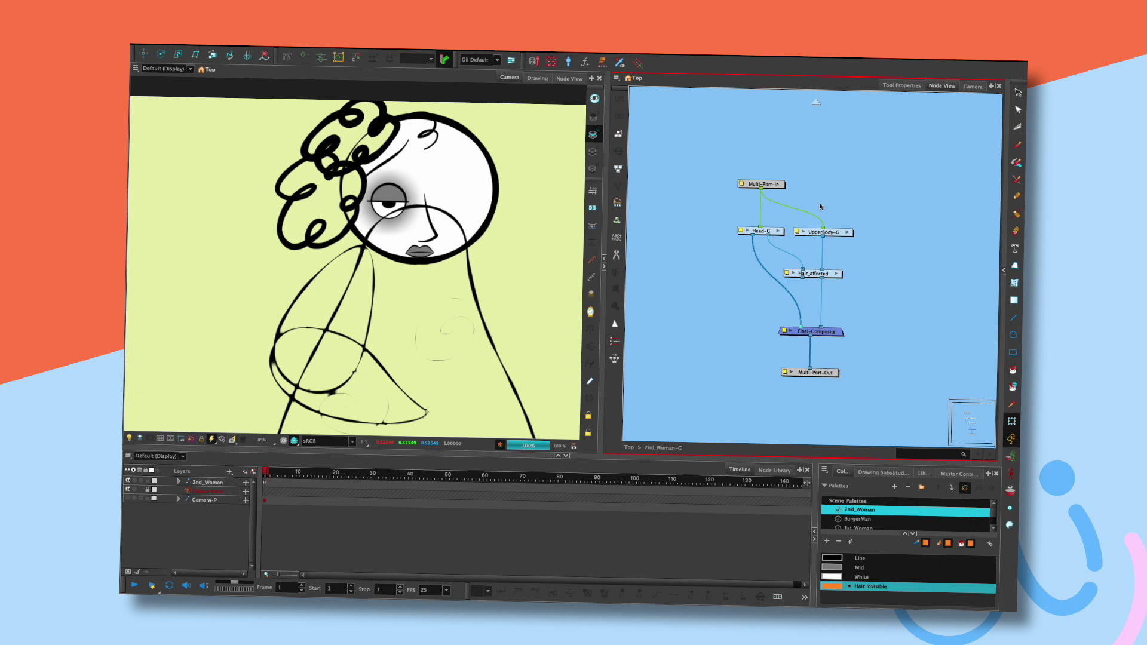
# - Check the Hair_affected wiring inside Head-G and connect both outputs of the pasted Hair_affected group to Final-Composite
pyautogui.click(778, 230)
pyautogui.moveTo(847, 300); pyautogui.dragTo(830, 247)
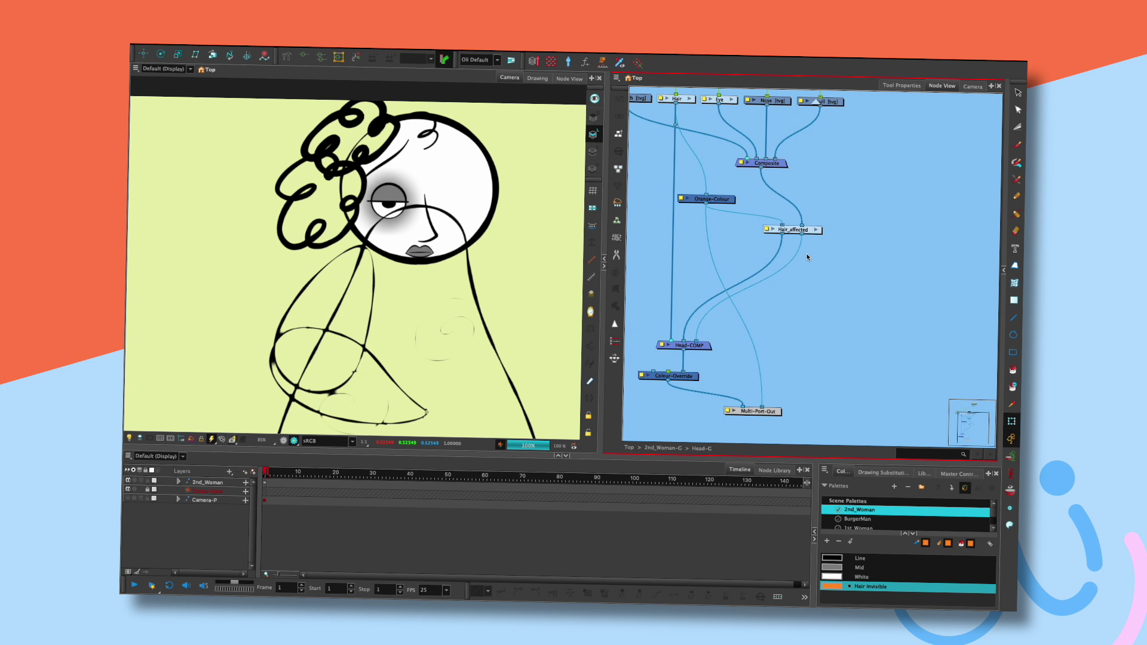
pyautogui.click(814, 102)
pyautogui.moveTo(854, 320); pyautogui.dragTo(861, 372)
pyautogui.moveTo(878, 327); pyautogui.dragTo(853, 308)
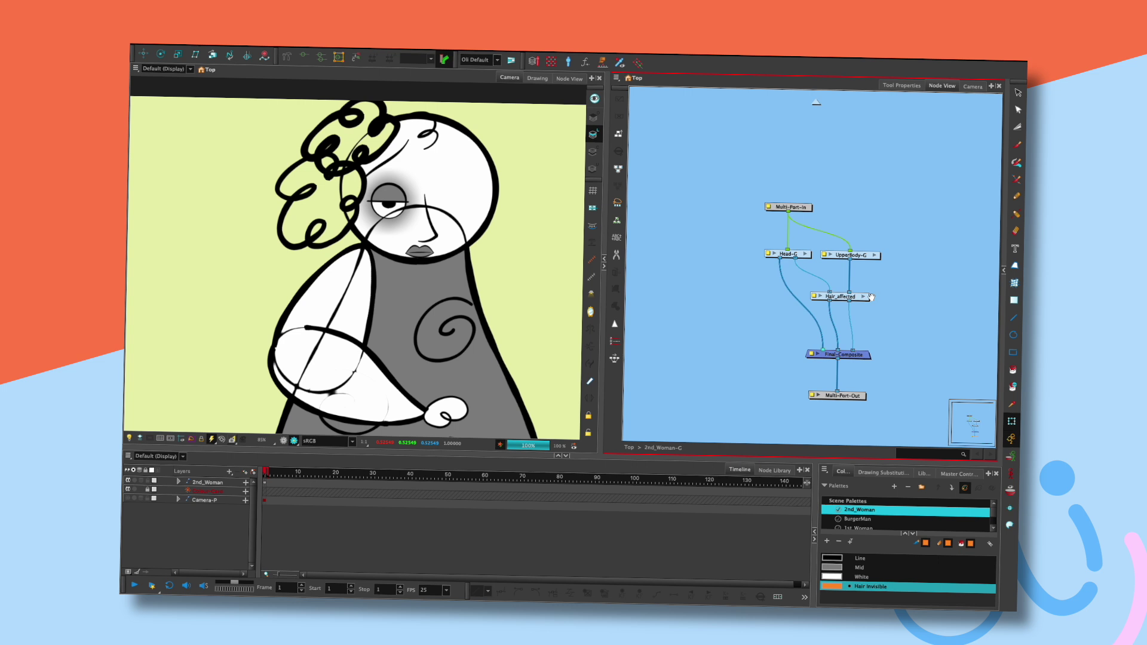
# - Examine the wiring inside both Hair_affected groups and Head-G's Colour-Override node, and return to the 2nd_Woman-G network
pyautogui.click(866, 296)
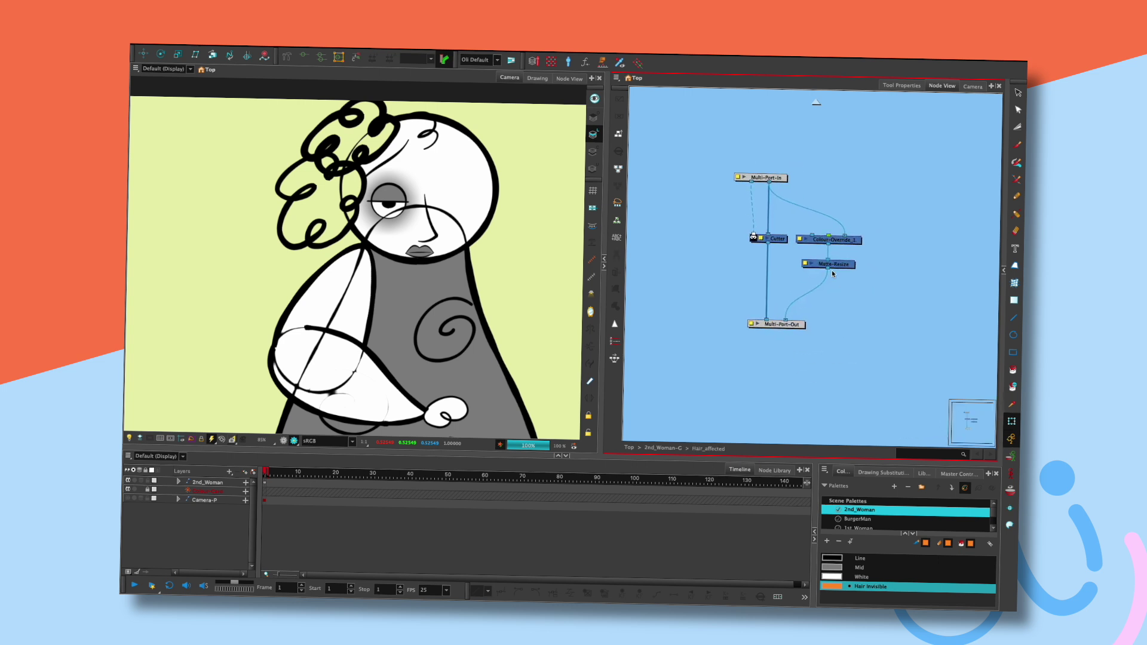
pyautogui.click(755, 239)
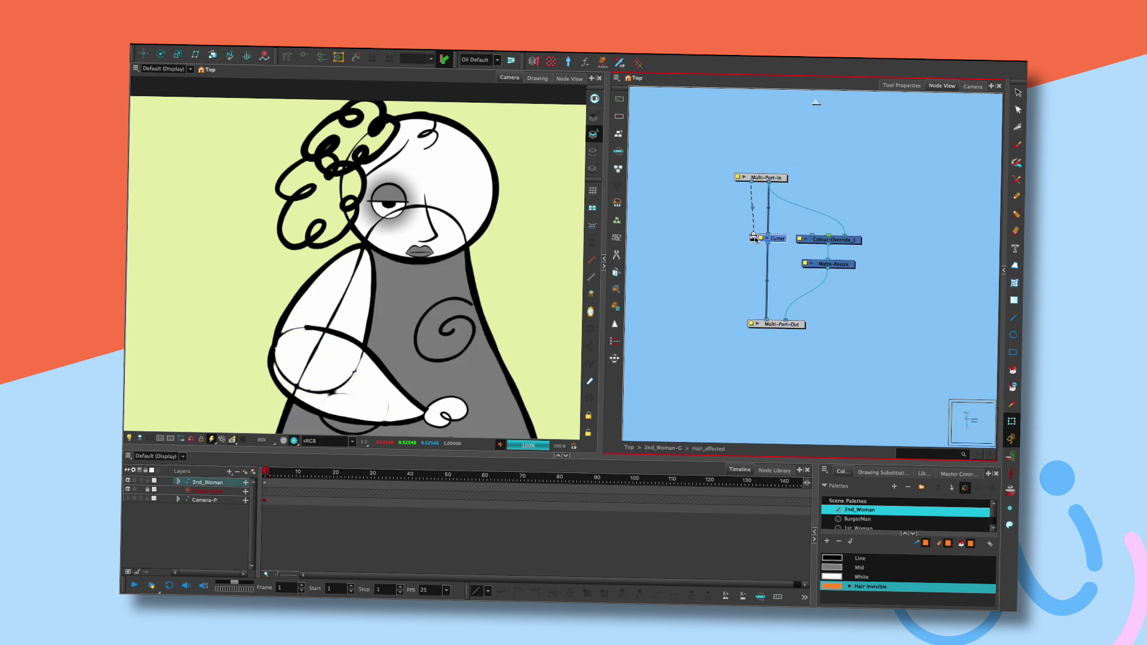
pyautogui.hotkey('ctrl', 'shift', 'Return')
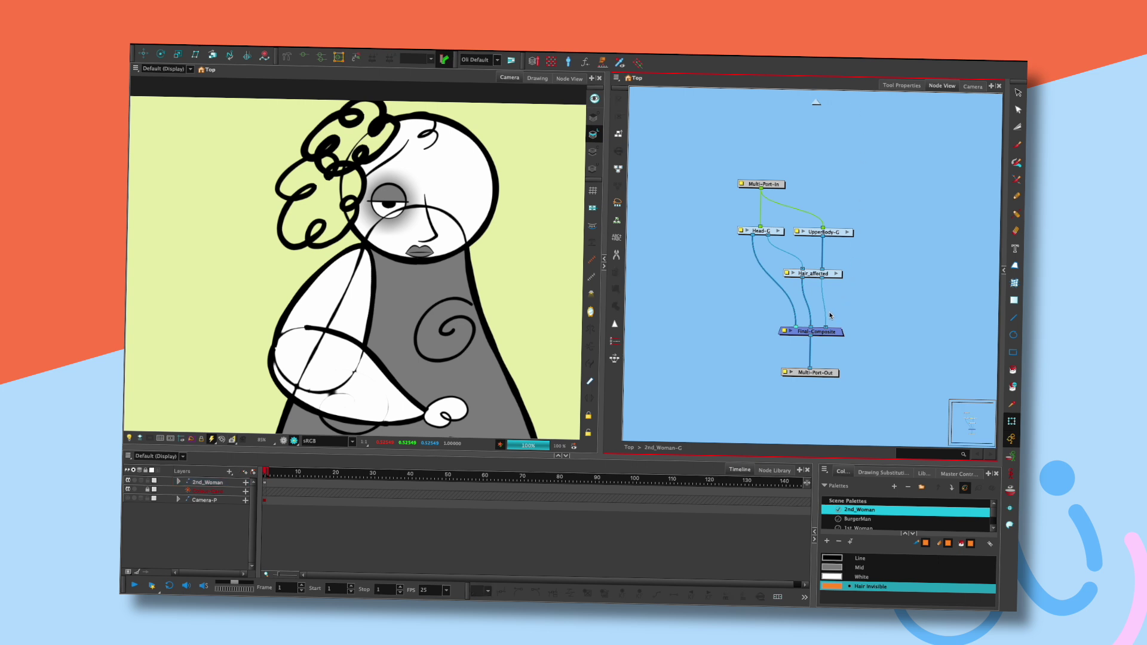
pyautogui.click(836, 273)
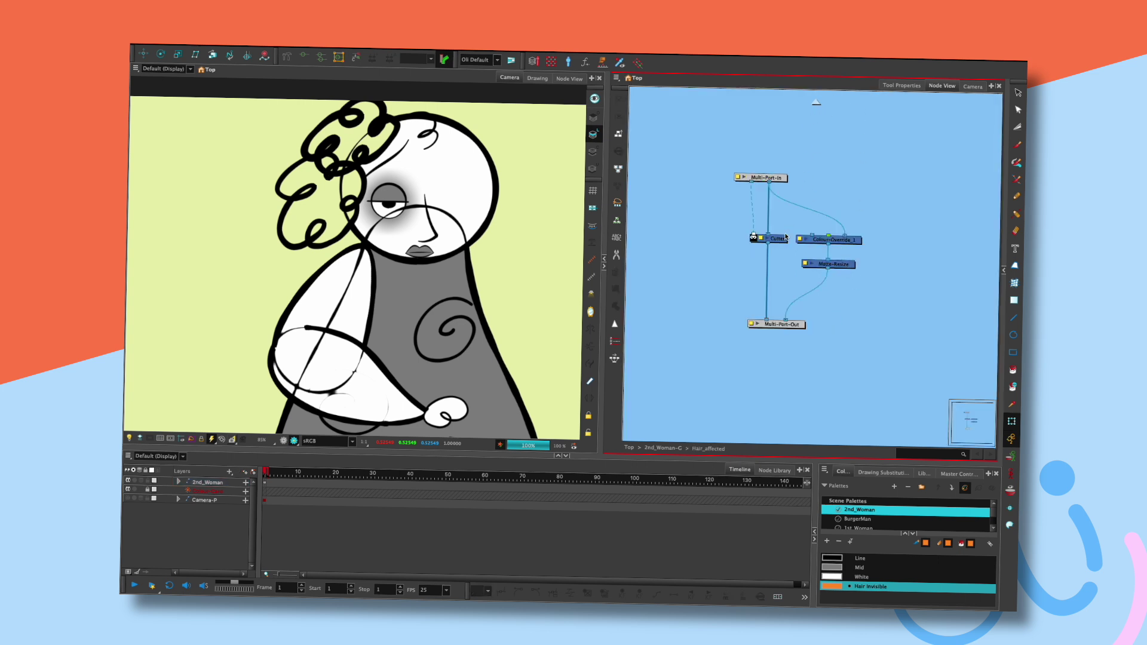
pyautogui.click(817, 103)
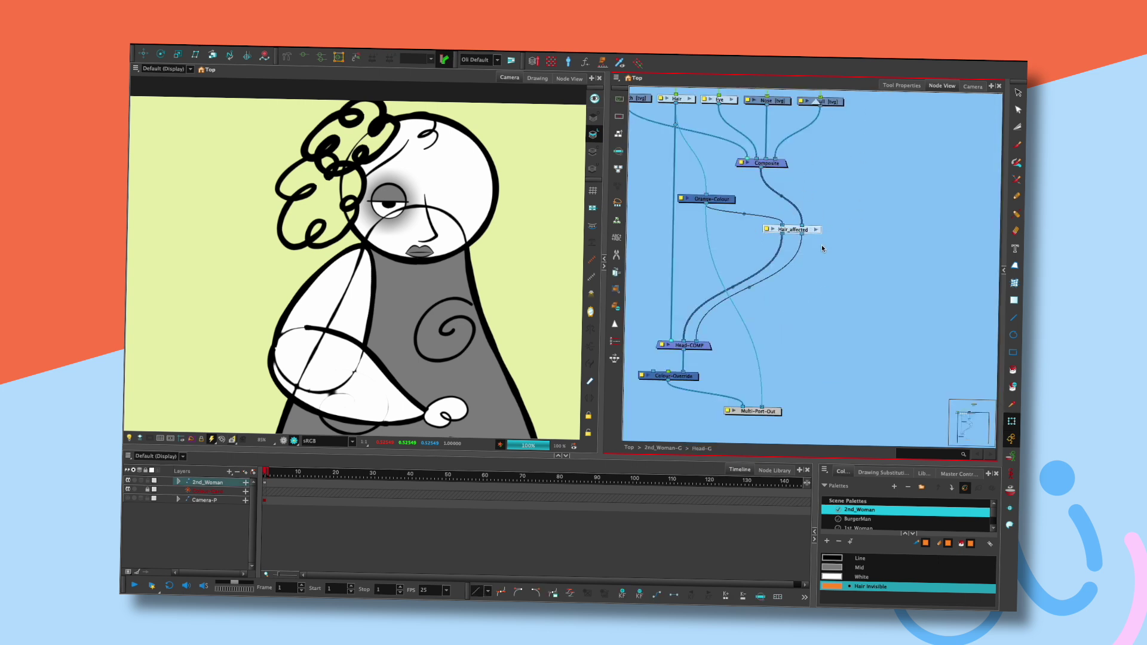
pyautogui.click(801, 257)
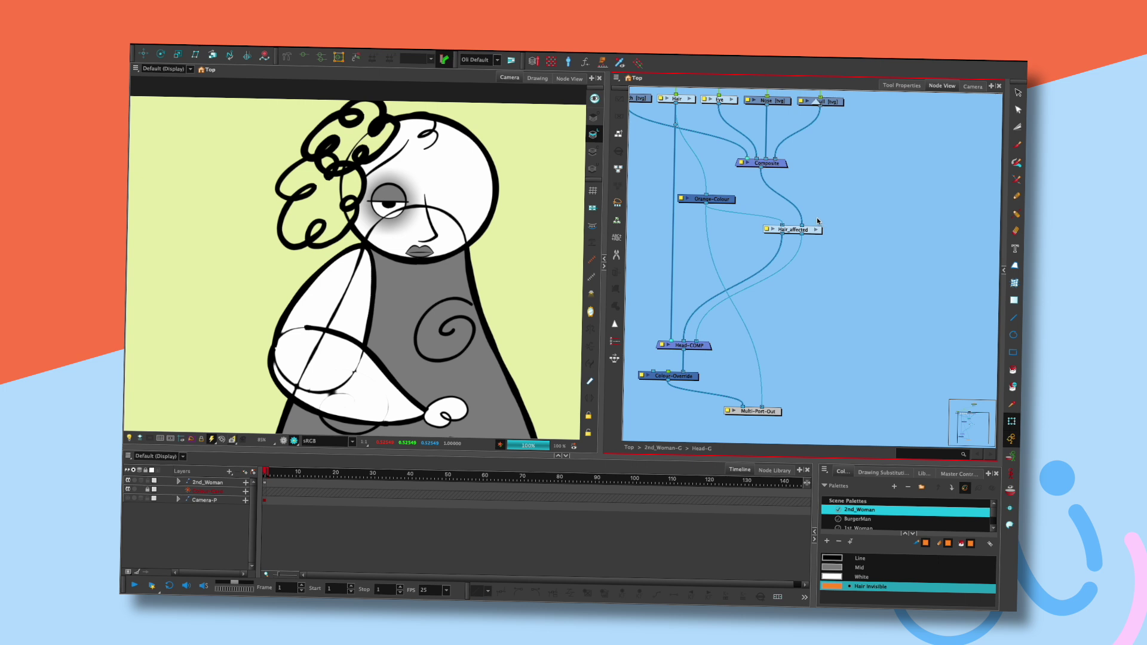
pyautogui.doubleClick(643, 376)
pyautogui.click(587, 385)
pyautogui.click(680, 488)
pyautogui.hotkey('ctrl', 'shift', 'Return')
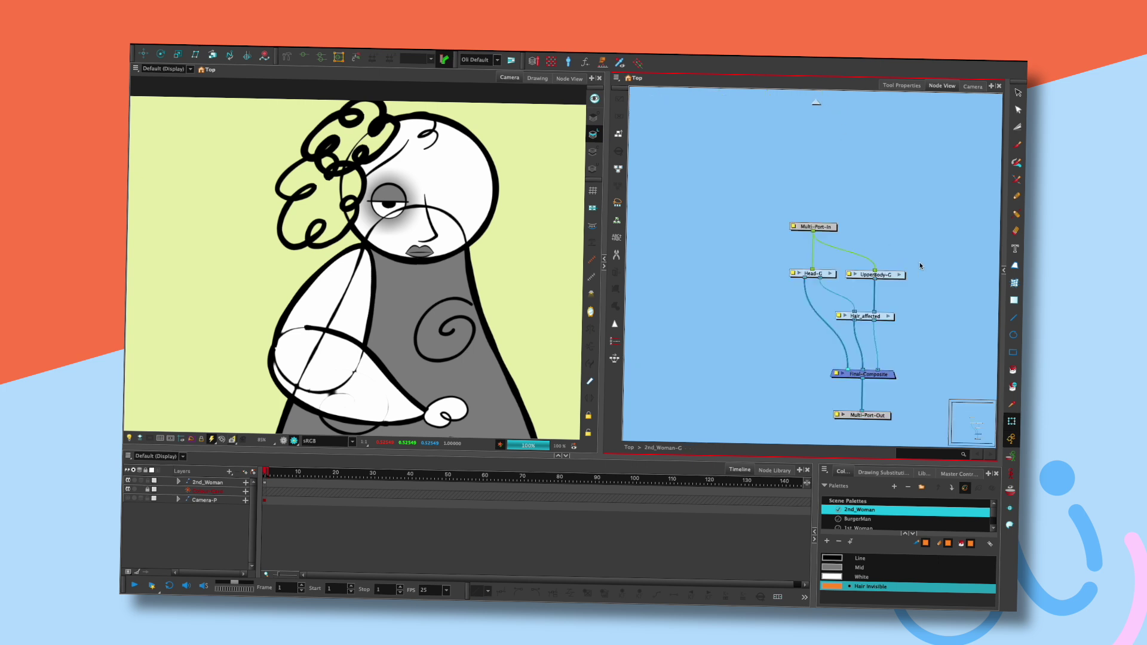
# - Reconnect the second output of the Hair_affected group below UpperBody-G to Final-Composite
pyautogui.scroll(2, 510, 246)
pyautogui.scroll(-4, 488, 295)
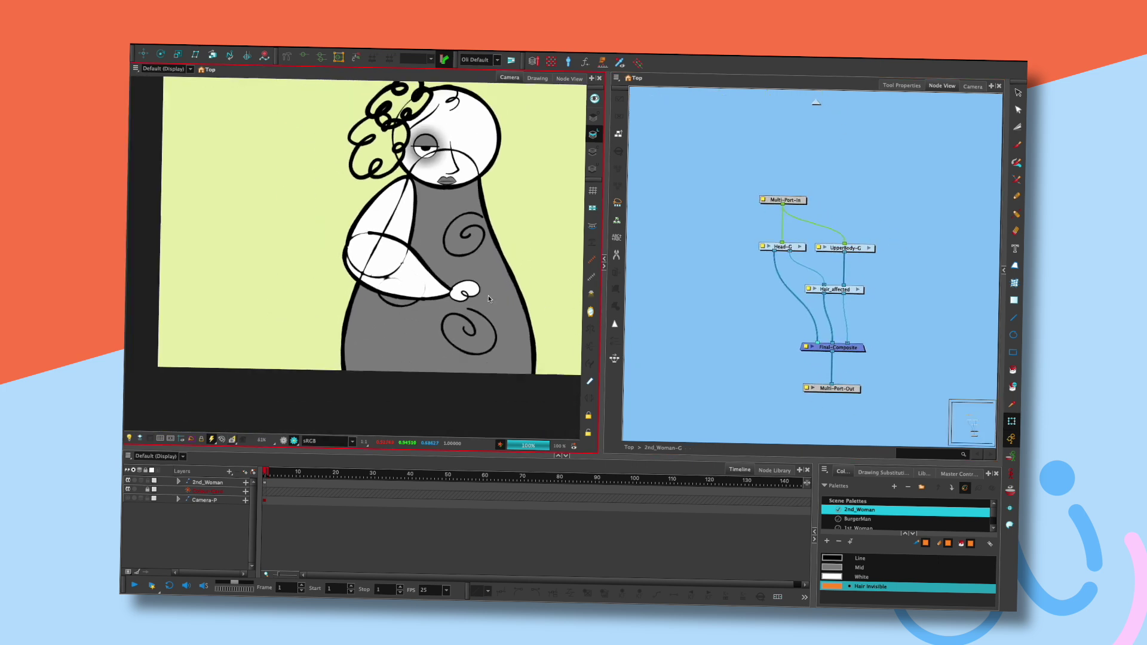
pyautogui.scroll(-1, 489, 295)
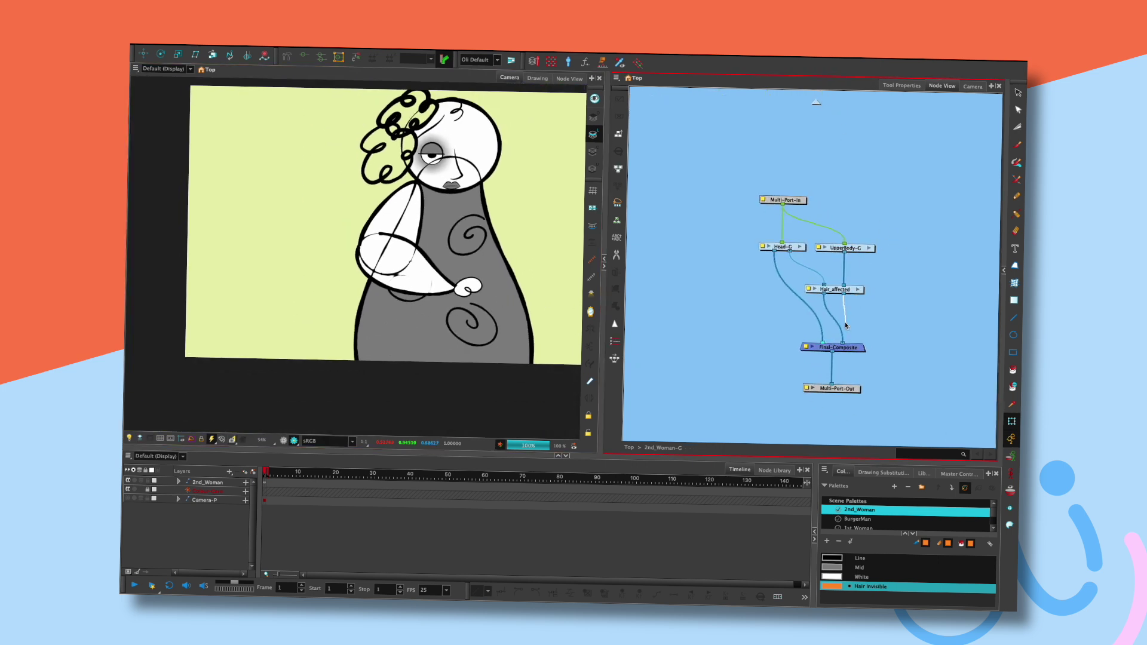
pyautogui.moveTo(845, 321)
pyautogui.mouseDown()
pyautogui.moveTo(851, 333)
pyautogui.moveTo(834, 331)
pyautogui.mouseUp()
# - Inside Hair_affected, disconnect Matte-Resize from Multi-Port-Out, test by moving the hair, undo the move and restore the connection
pyautogui.click(858, 290)
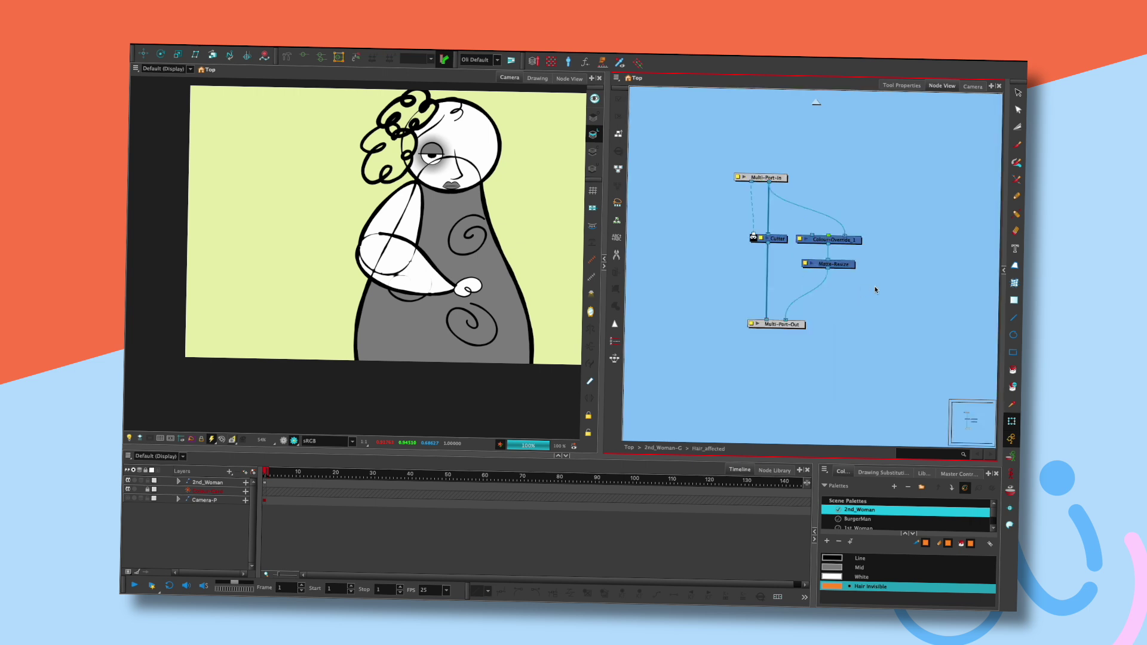
pyautogui.click(839, 266)
pyautogui.click(809, 294)
pyautogui.press('Delete')
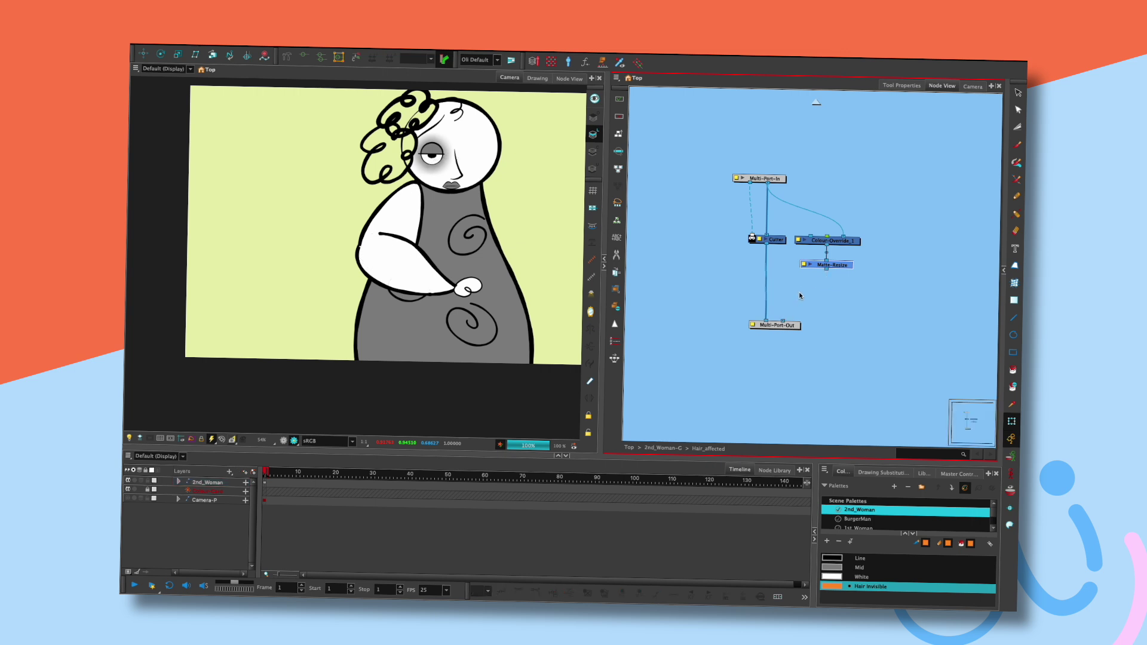
pyautogui.moveTo(405, 179); pyautogui.dragTo(413, 199)
pyautogui.hotkey('ctrl', 'z')
pyautogui.click(821, 264)
pyautogui.moveTo(826, 269); pyautogui.dragTo(784, 318)
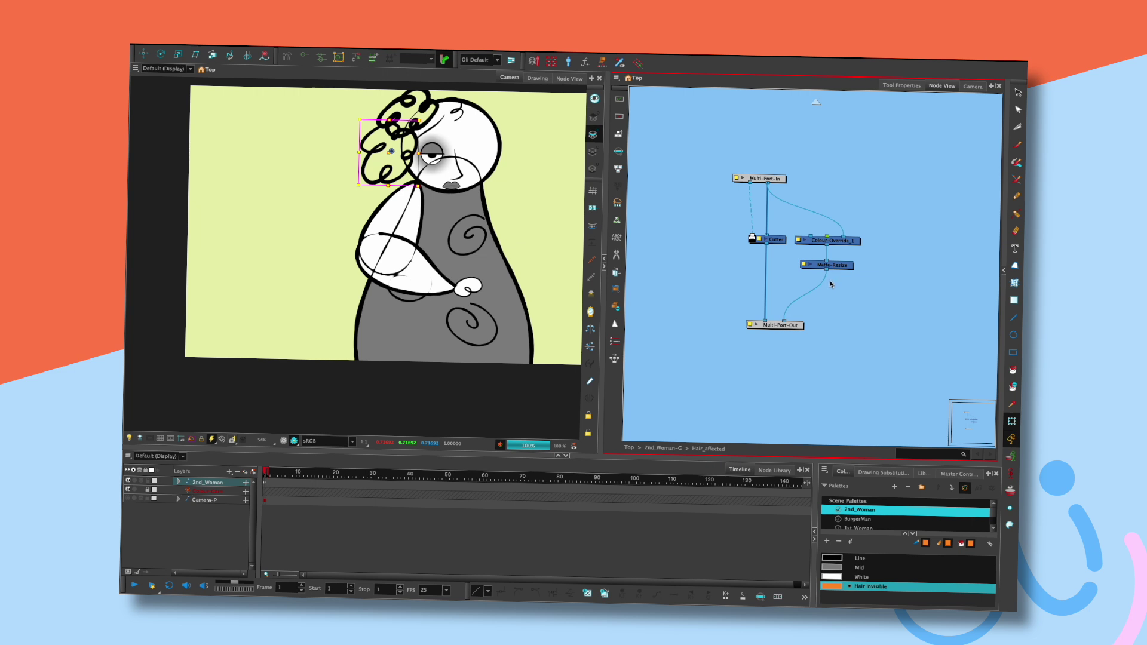
# - Insert an Apply-Peg-Transformation node between Matte-Resize and Multi-Port-Out
pyautogui.click(830, 282)
pyautogui.press('Tab')
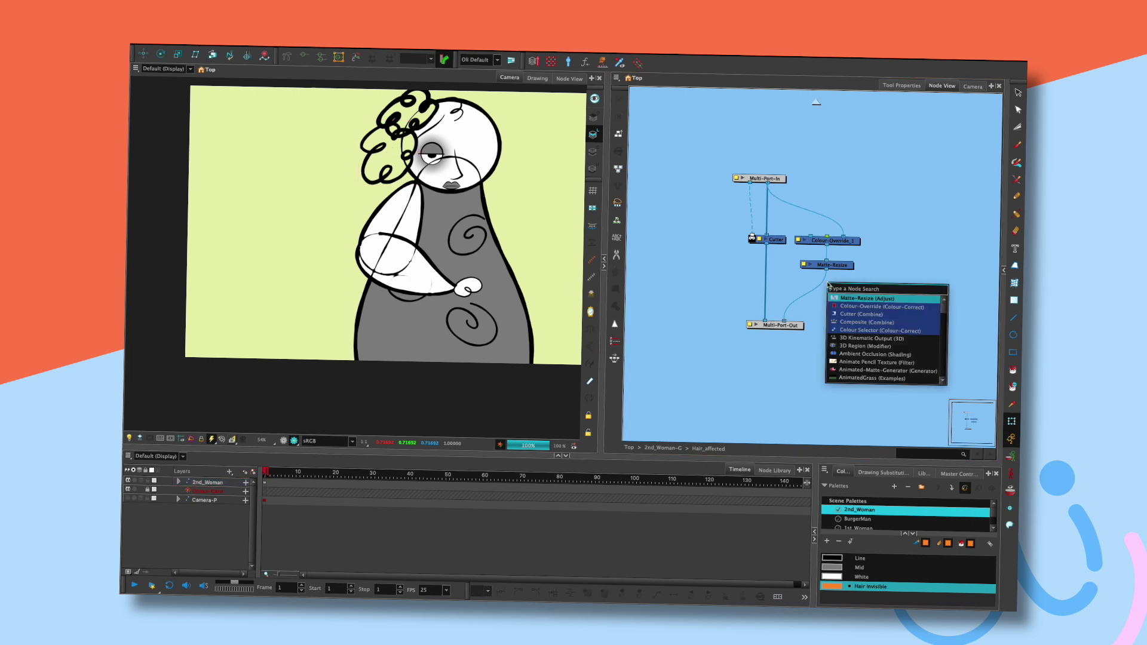
pyautogui.write('peg')
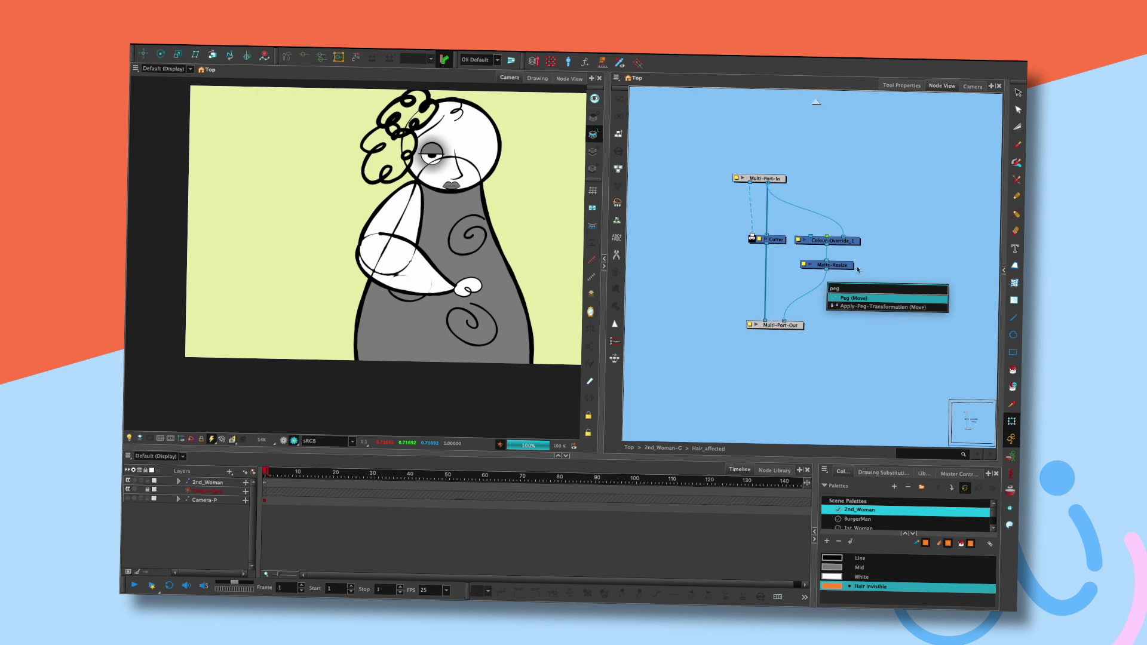
pyautogui.press('Down')
pyautogui.press('Return')
pyautogui.moveTo(837, 282)
pyautogui.mouseDown()
pyautogui.moveTo(832, 312)
pyautogui.moveTo(771, 298)
pyautogui.moveTo(844, 299)
pyautogui.mouseUp()
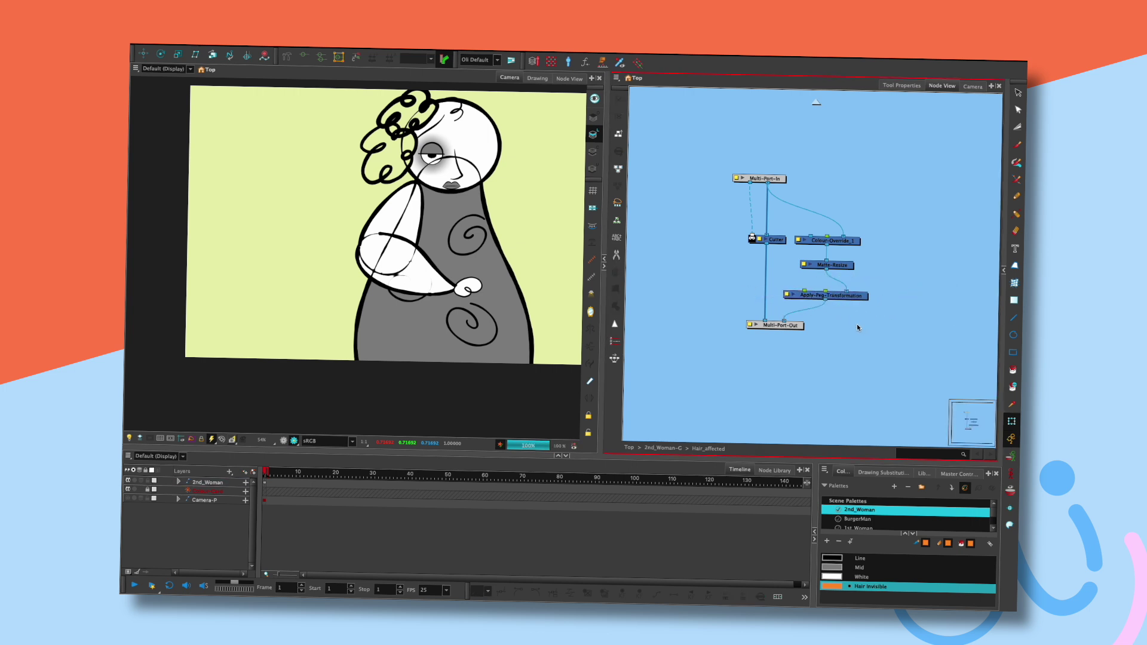
# - Add a Static-Transformation node and connect it to the peg input of Apply-Peg-Transformation
pyautogui.press('Tab')
pyautogui.write('stat')
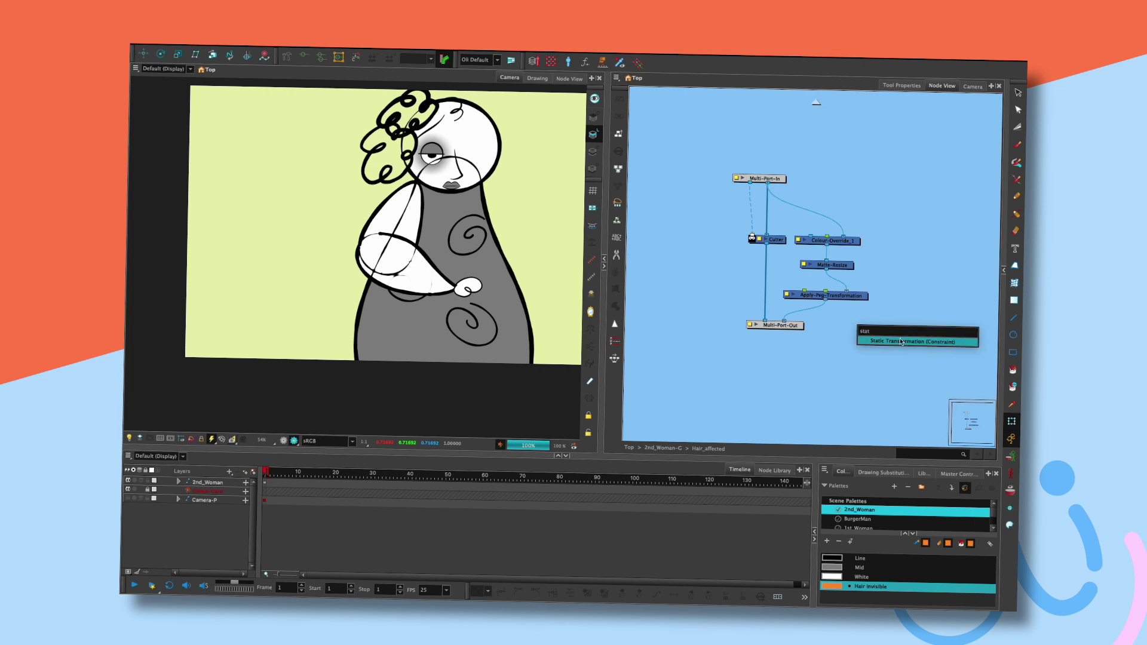
pyautogui.press('Return')
pyautogui.moveTo(896, 321); pyautogui.dragTo(816, 281)
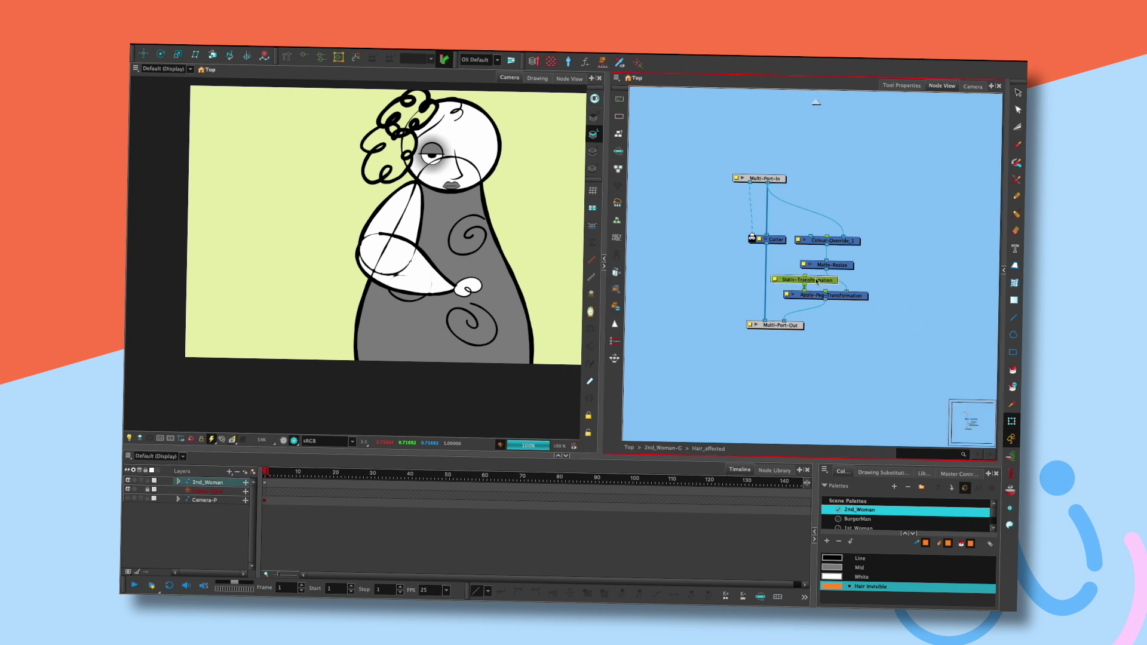
# - Open the Static-Transformation node's properties and set its Z-axis translation to -0.001
pyautogui.doubleClick(817, 281)
pyautogui.click(447, 322)
pyautogui.click(471, 362)
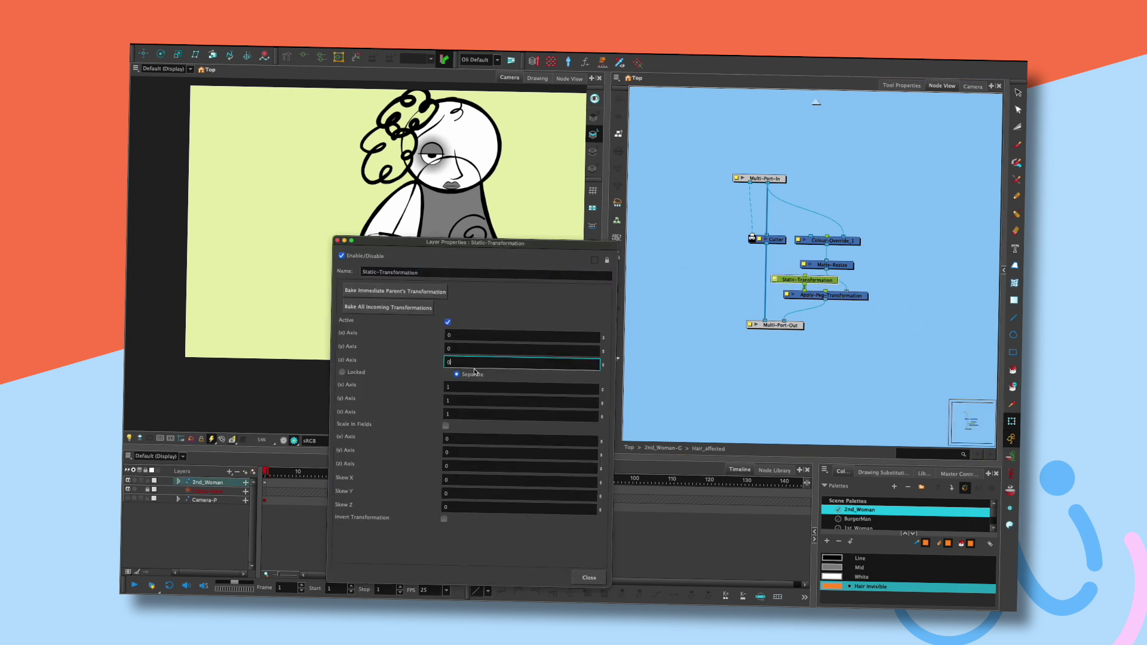
pyautogui.click(464, 354)
pyautogui.moveTo(519, 243); pyautogui.dragTo(702, 213)
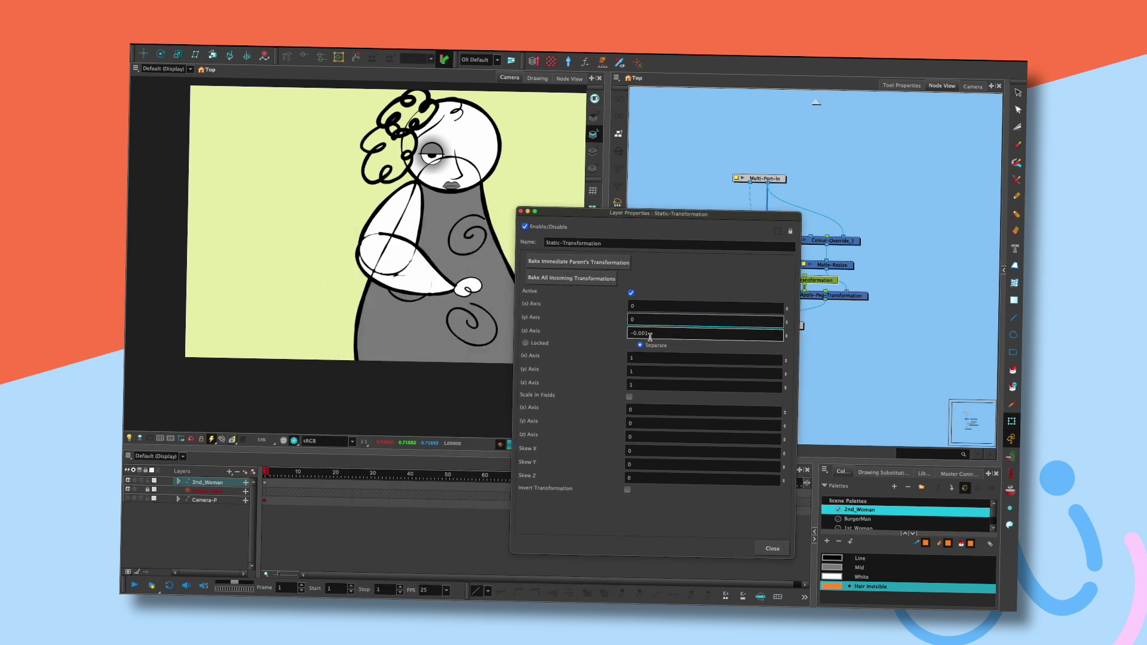
# - Try a Z-axis translation of -1 and test the overlap by moving the lower hair curl over the face
pyautogui.moveTo(647, 333); pyautogui.dragTo(637, 333)
pyautogui.write('1')
pyautogui.click(705, 320)
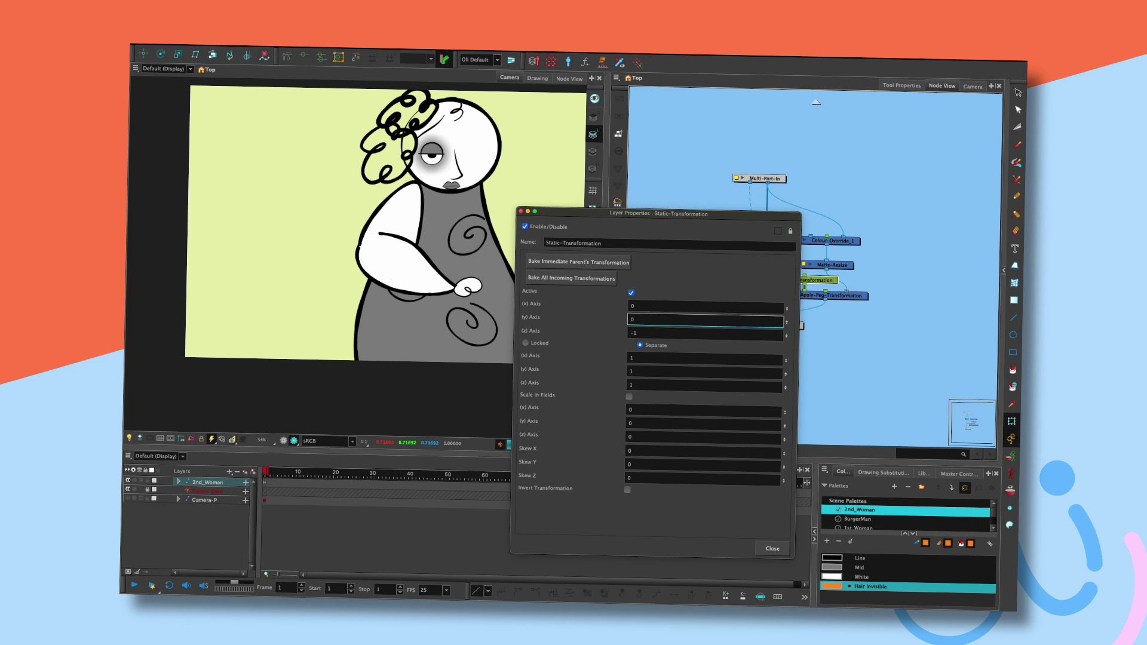
pyautogui.click(407, 154)
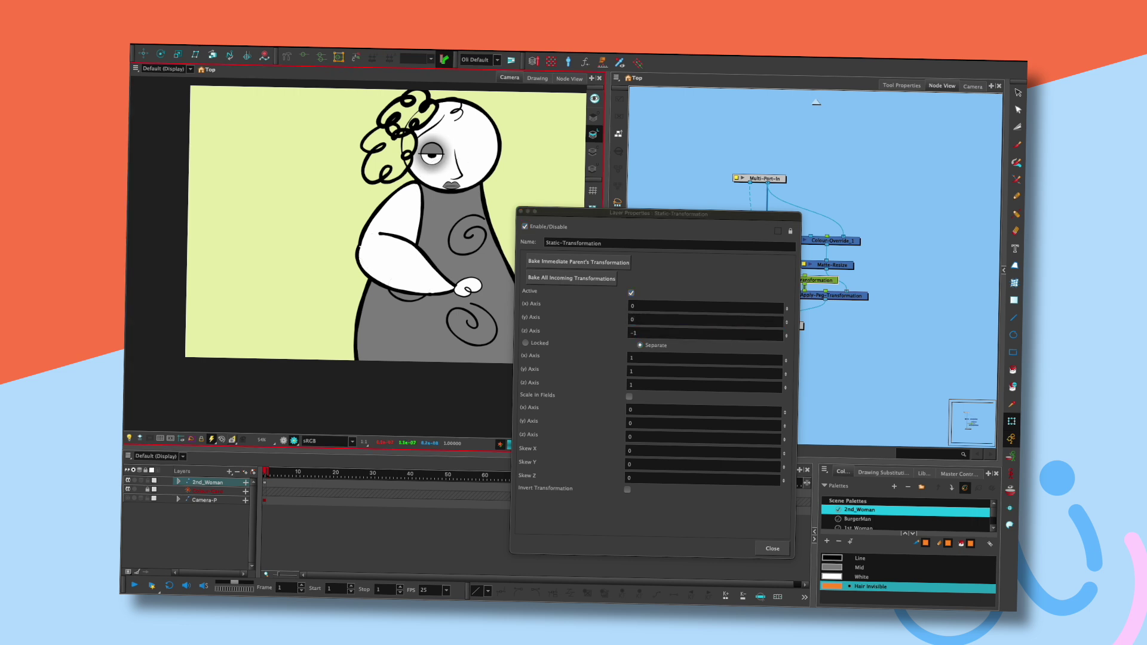
pyautogui.moveTo(407, 154); pyautogui.dragTo(422, 176)
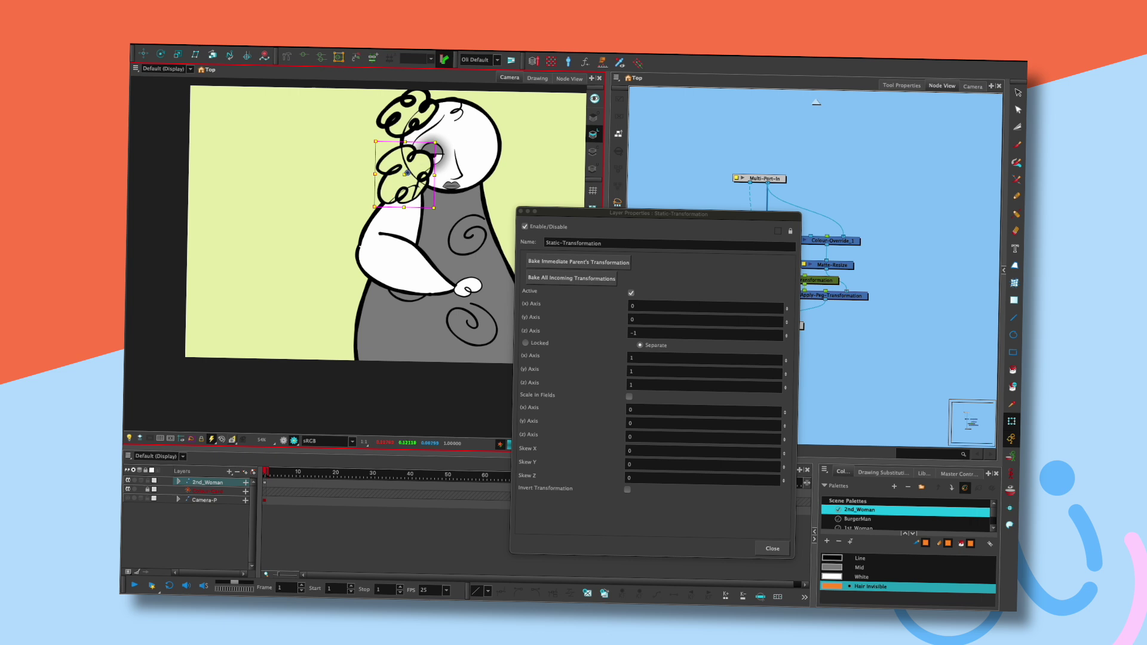
# - Set the Static-Transformation's Z-axis translation to -0.1, close its properties and return the hair curl to its original place
pyautogui.click(634, 333)
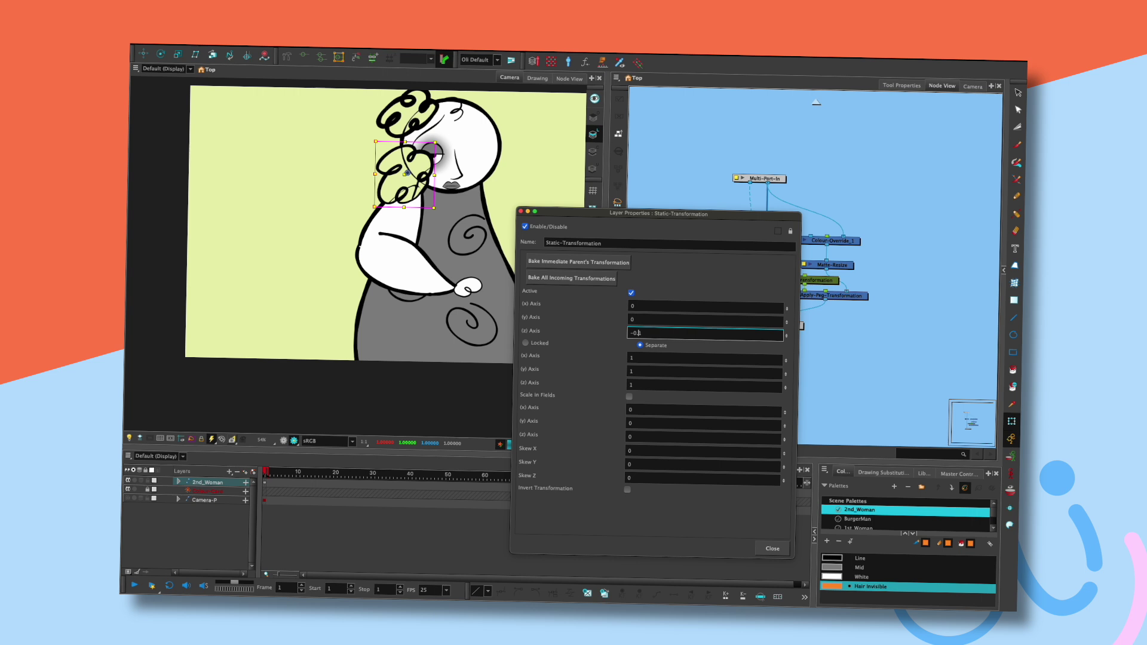
pyautogui.click(639, 321)
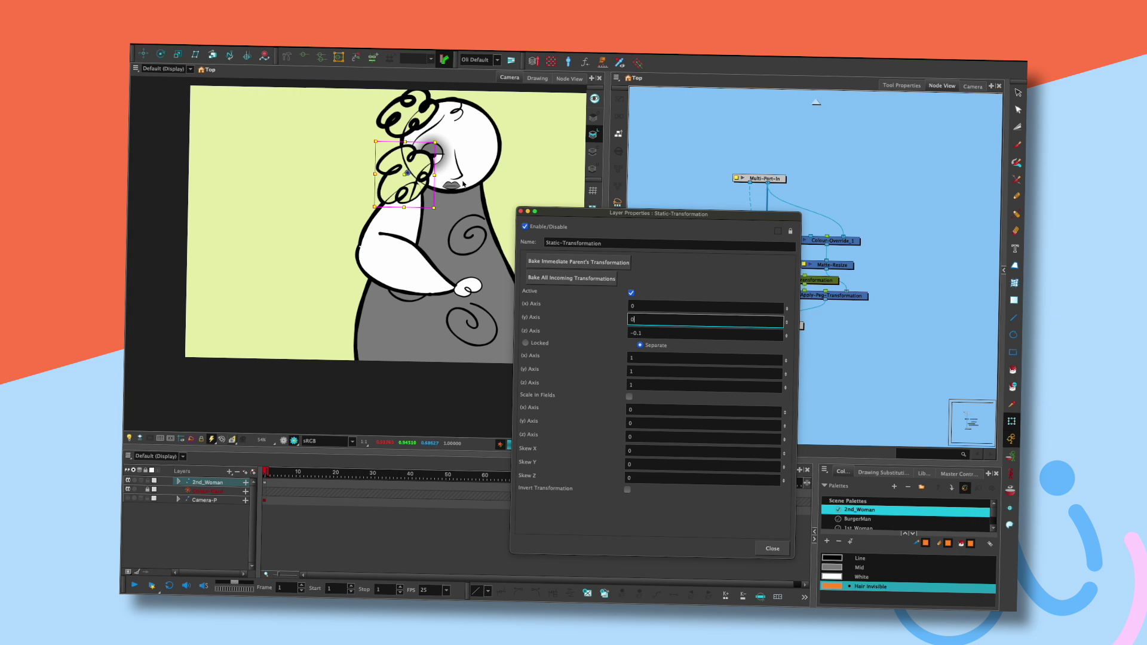
pyautogui.click(520, 212)
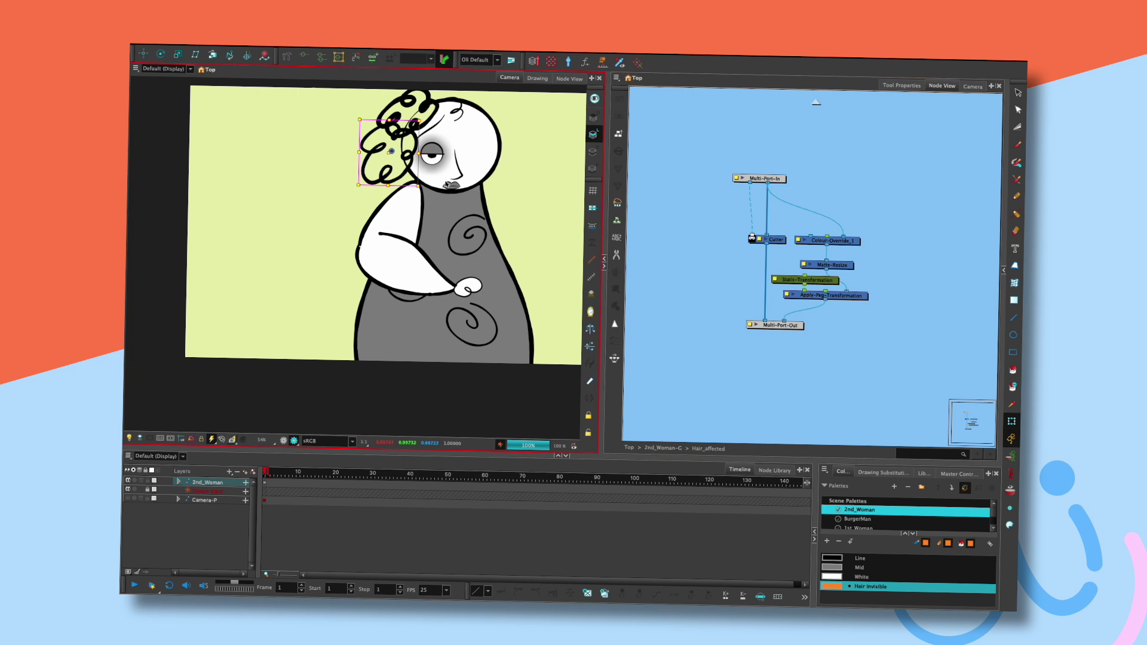
# - Test the layering by moving the head and swinging the forearm upward, and restore the original pose
pyautogui.click(446, 215)
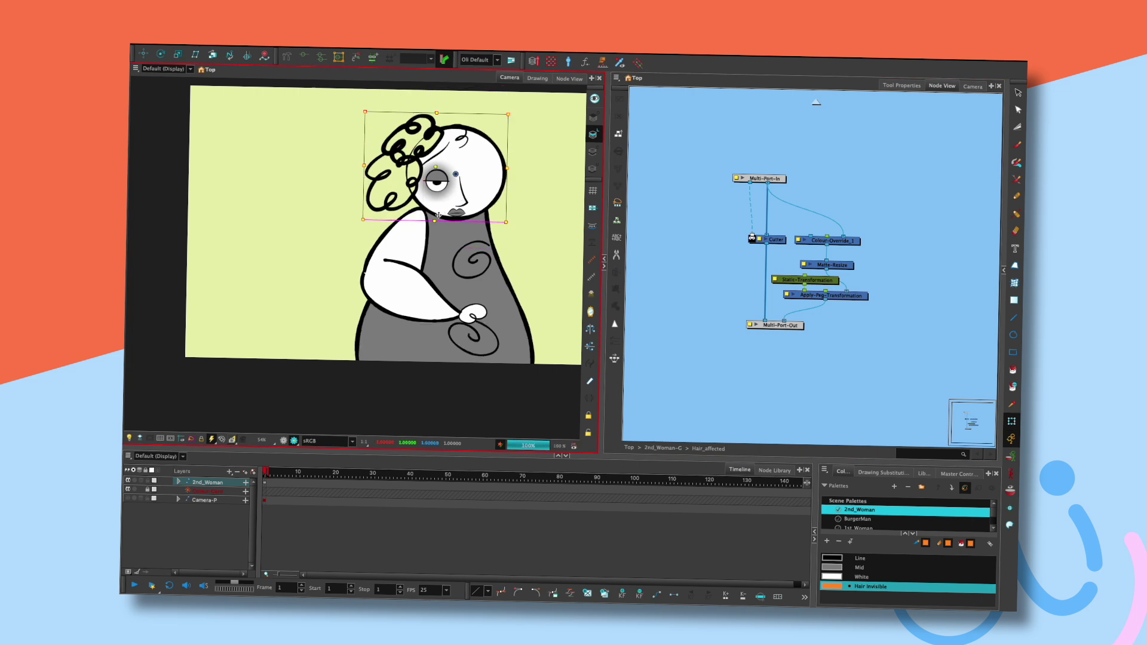
pyautogui.moveTo(442, 216); pyautogui.dragTo(436, 188)
pyautogui.click(379, 253)
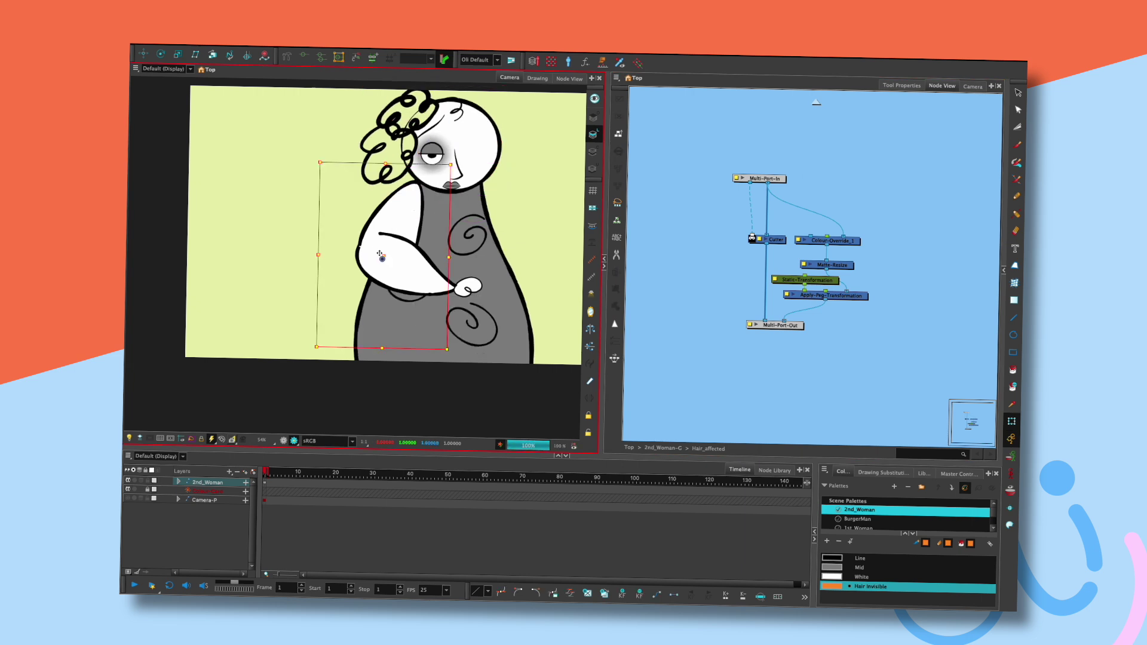
pyautogui.moveTo(401, 252); pyautogui.dragTo(375, 225)
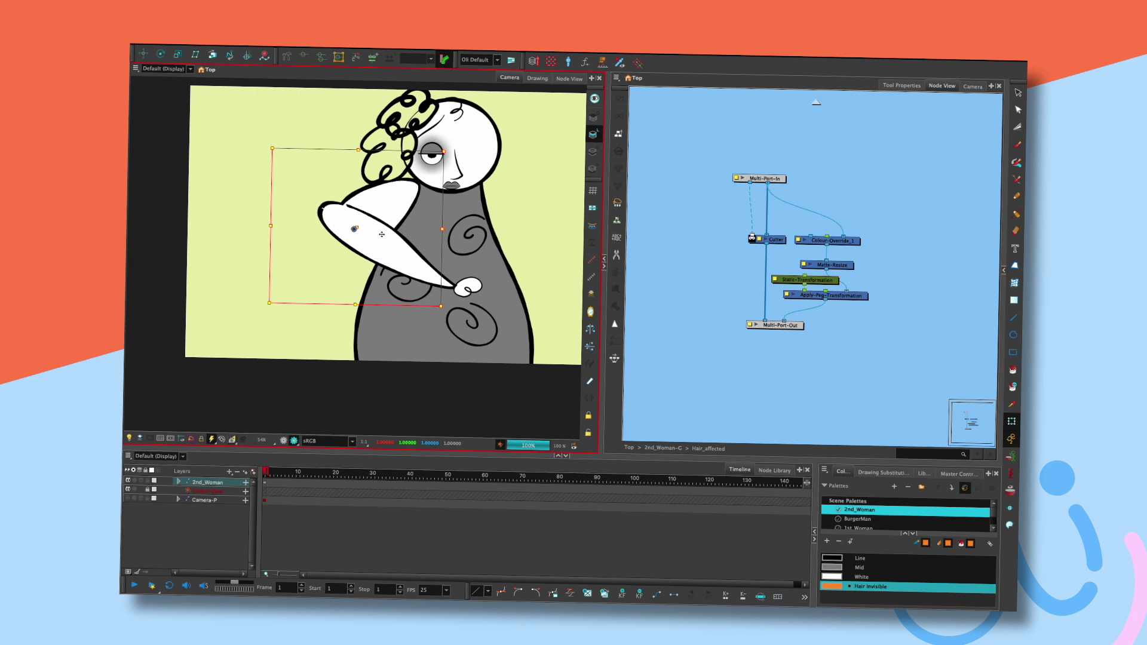
pyautogui.click(429, 201)
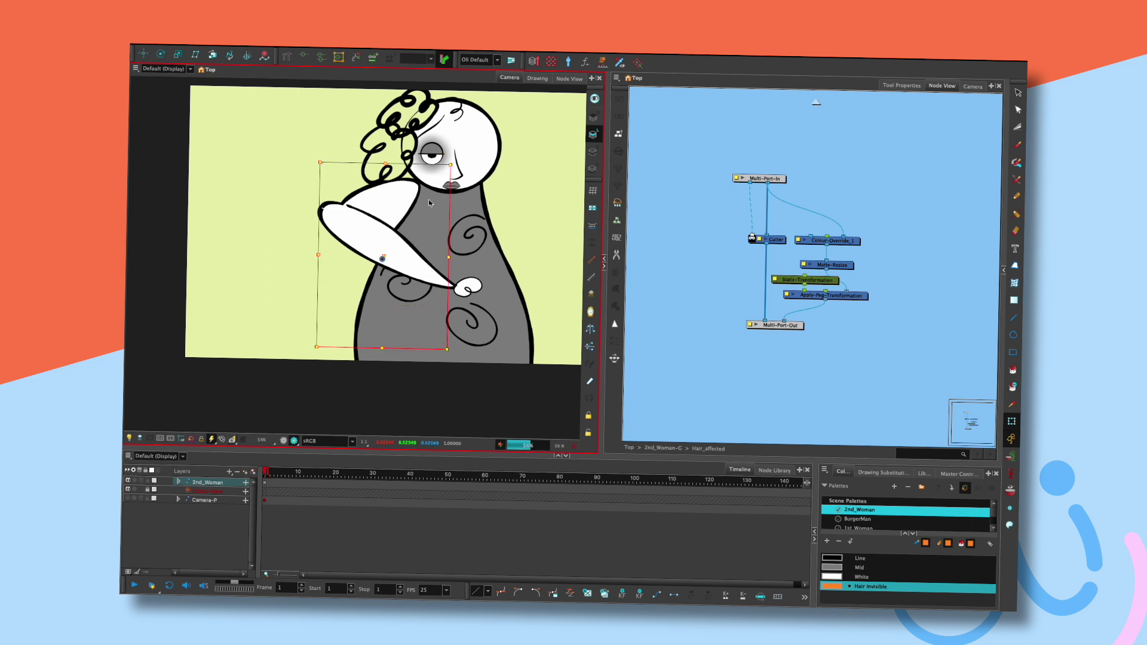
pyautogui.moveTo(428, 202); pyautogui.dragTo(430, 183)
pyautogui.hotkey('ctrl', 'z')
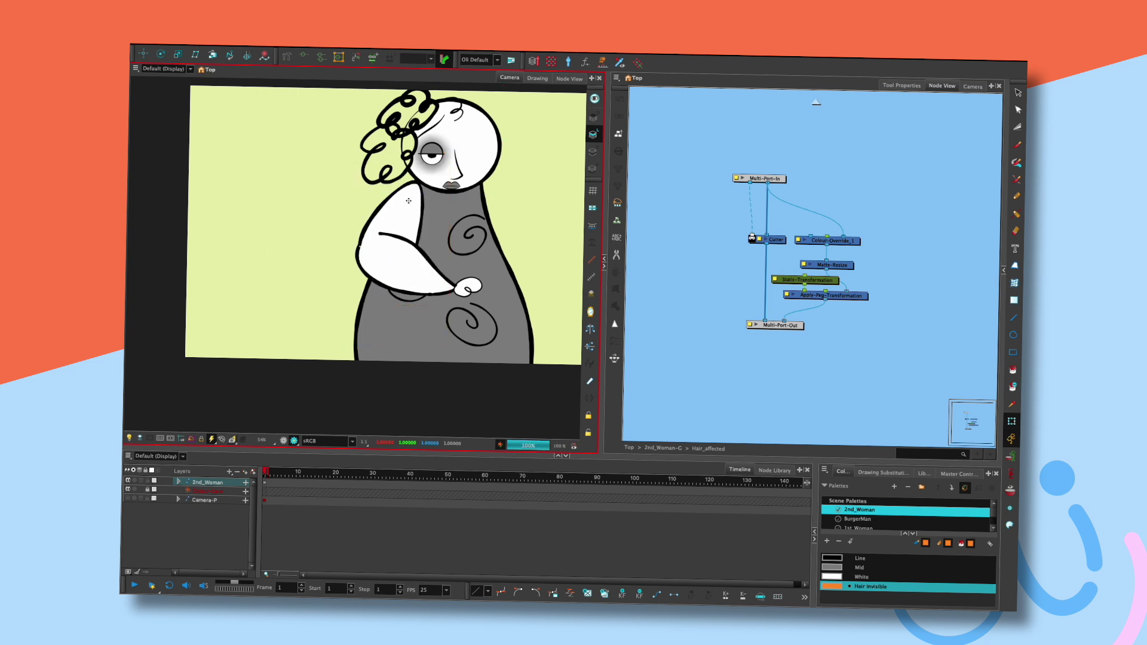
# - Test the upper arm's overlap with the hair by moving it, undoing and redoing the move
pyautogui.moveTo(398, 178); pyautogui.dragTo(402, 209)
pyautogui.hotkey('ctrl', 'z')
pyautogui.hotkey('ctrl', 'shift', 'z')
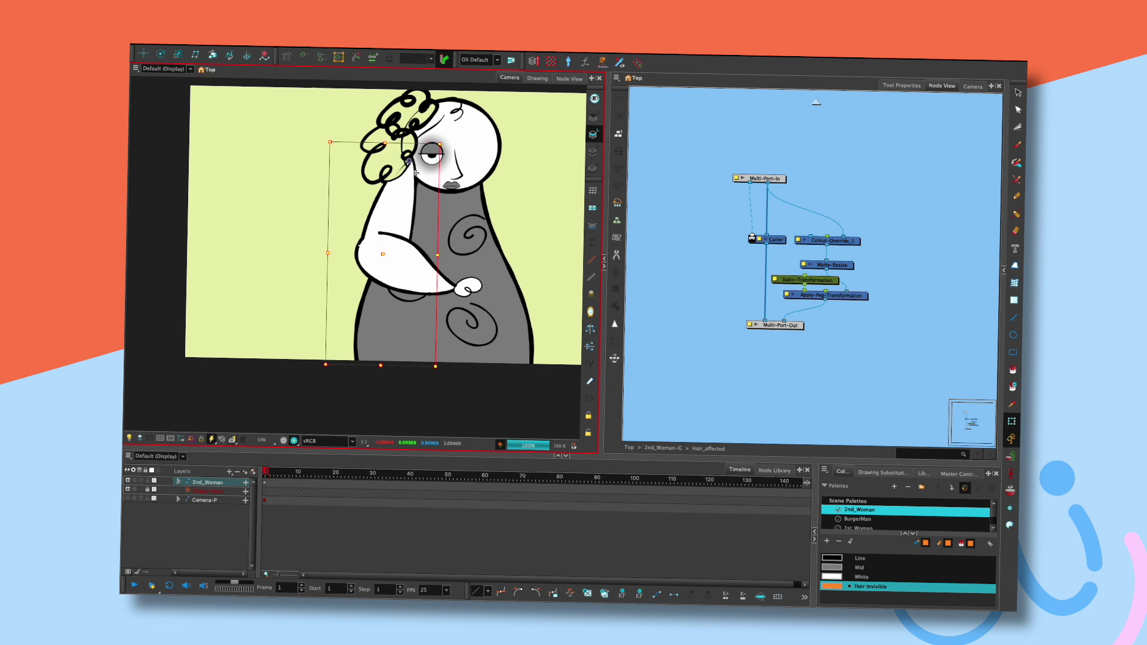
# - Re-enter -0.1 as the Static-Transformation's Z-axis translation, close its properties and return the upper arm to its original pose
pyautogui.click(775, 280)
pyautogui.click(630, 333)
pyautogui.write('-1')
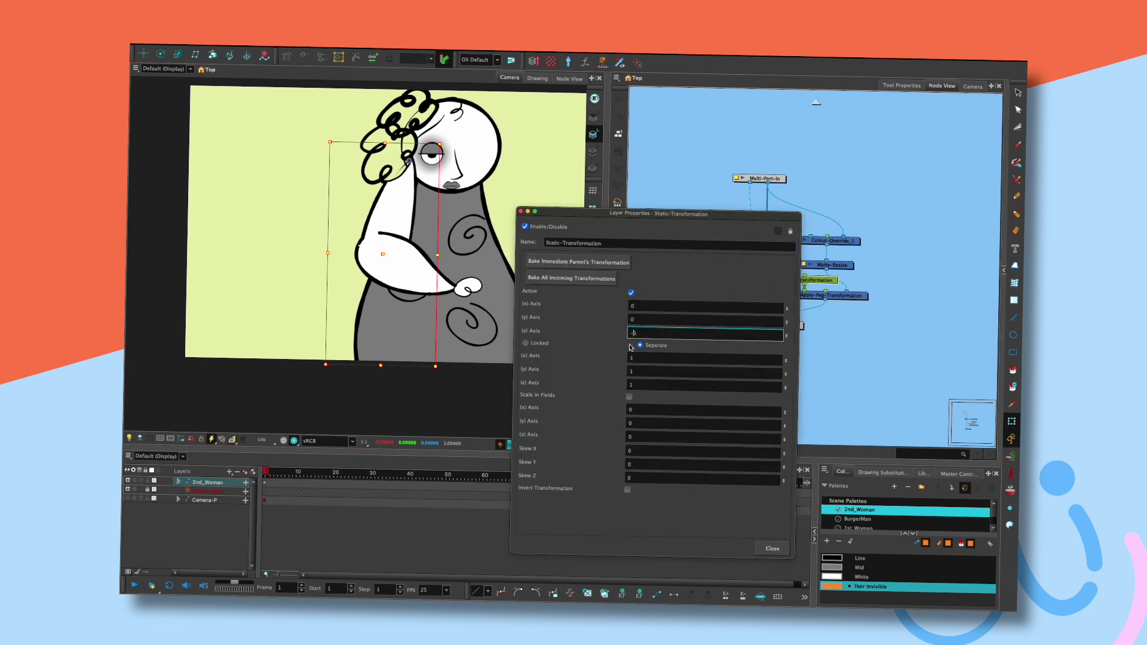
pyautogui.click(638, 318)
pyautogui.click(772, 548)
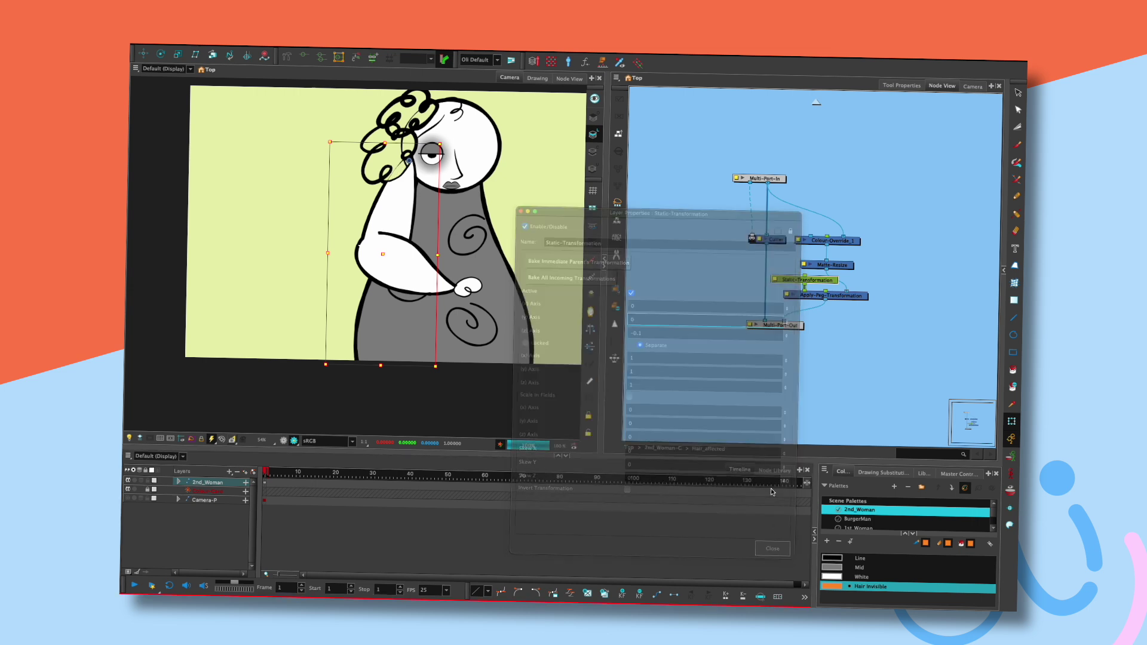
pyautogui.click(402, 199)
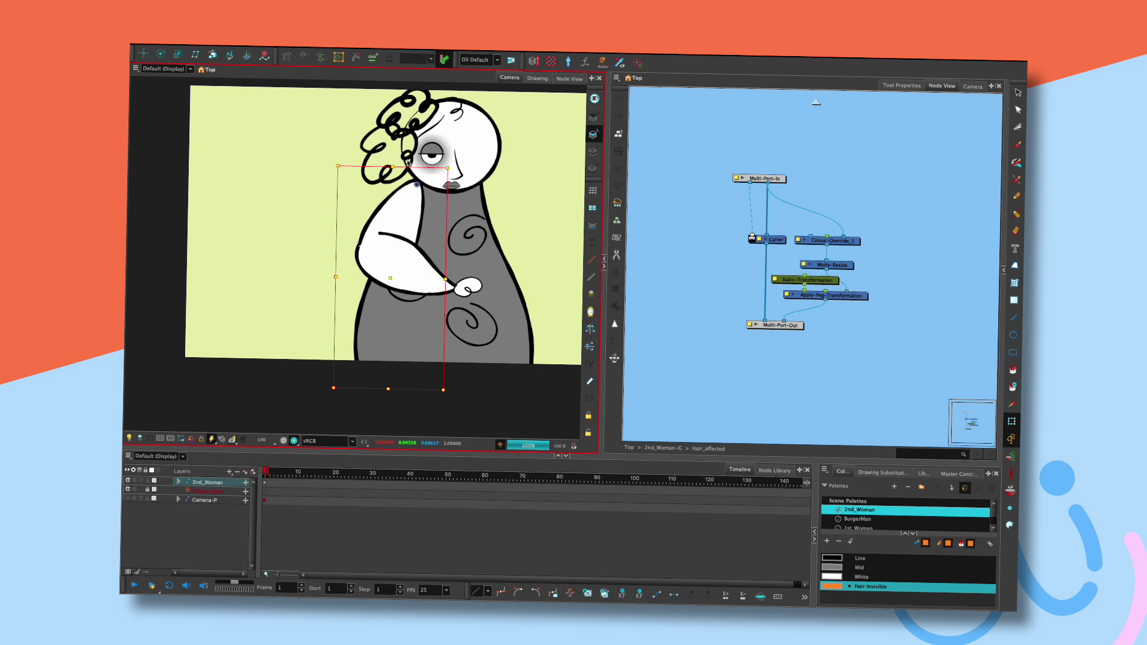
pyautogui.click(887, 239)
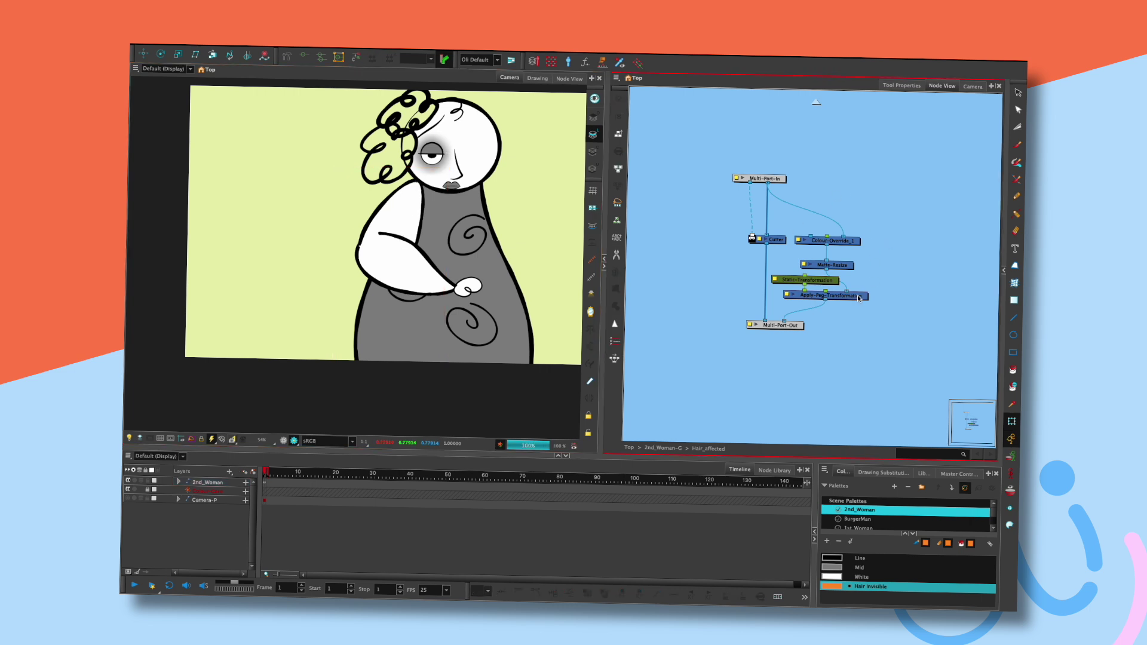
# - Tidy the node layout inside the Hair_affected group and go back up to the parent 2nd_Woman-G group
pyautogui.moveTo(845, 259); pyautogui.dragTo(825, 246)
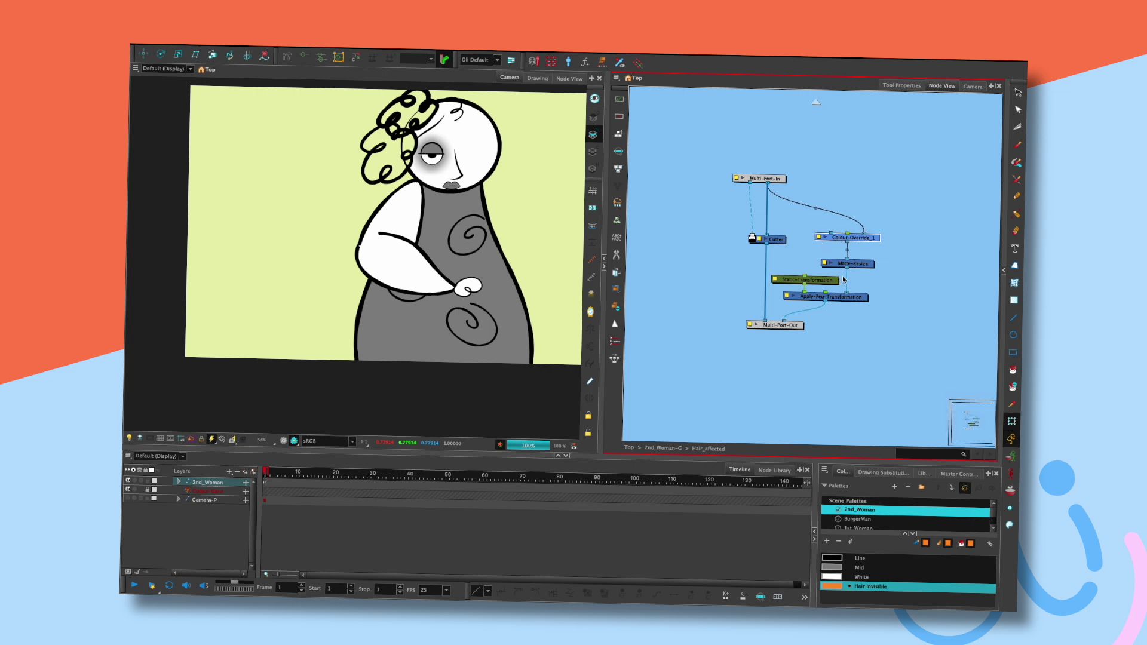
pyautogui.moveTo(798, 326); pyautogui.dragTo(798, 336)
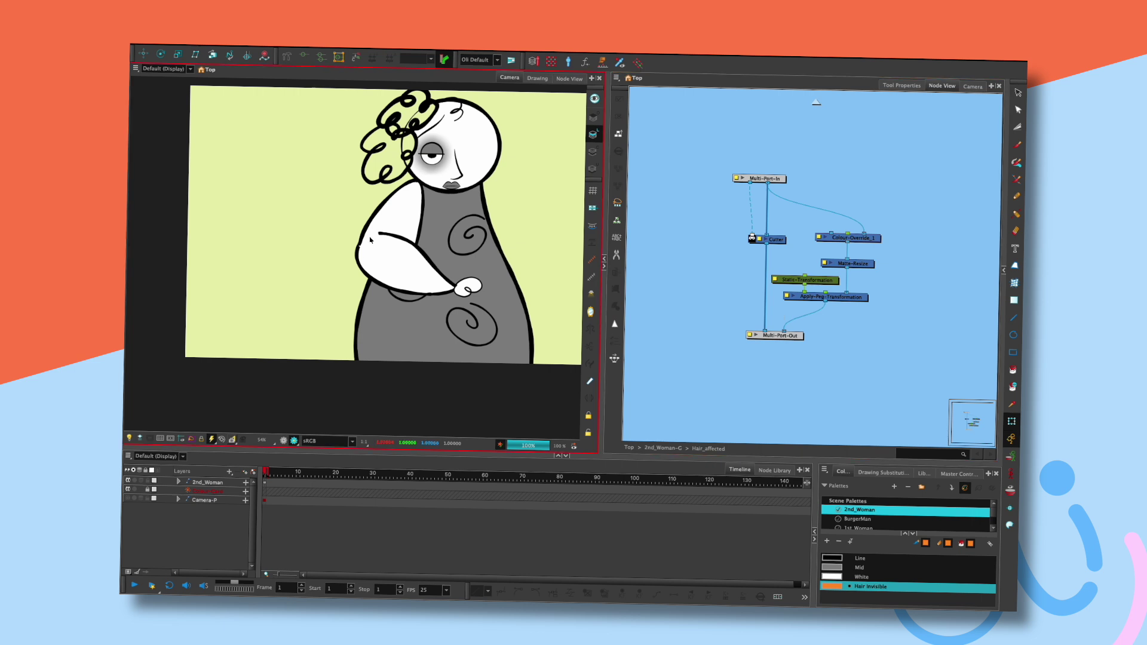
pyautogui.click(817, 106)
pyautogui.click(817, 307)
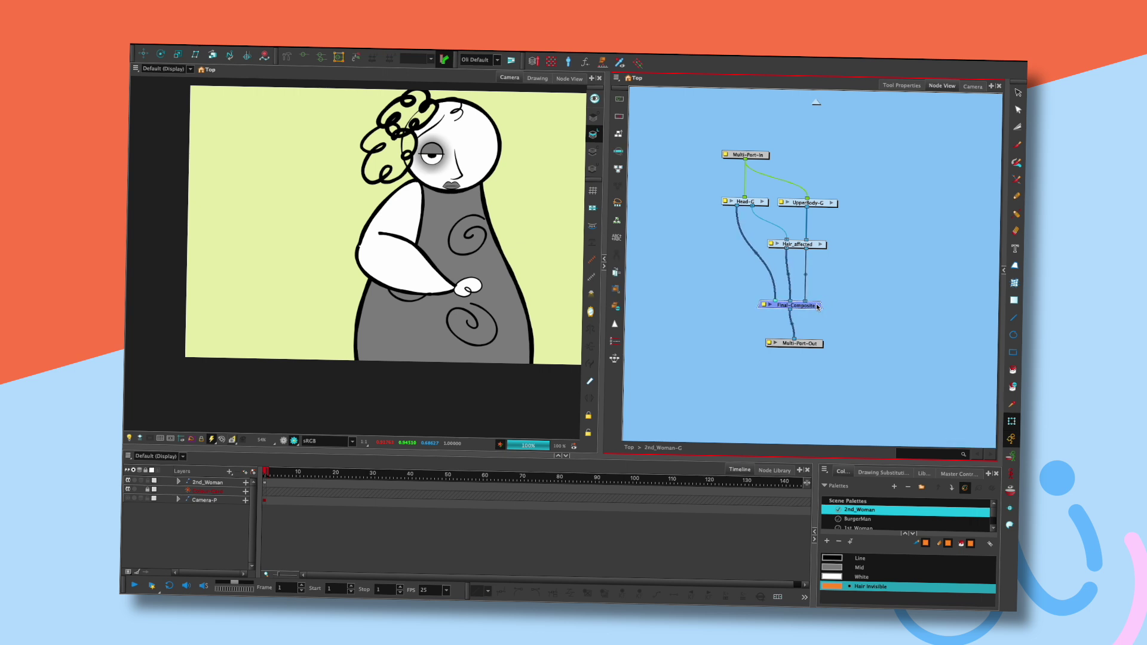
# - Check the whole character in the camera's OpenGL preview and in render view
pyautogui.scroll(1, 493, 240)
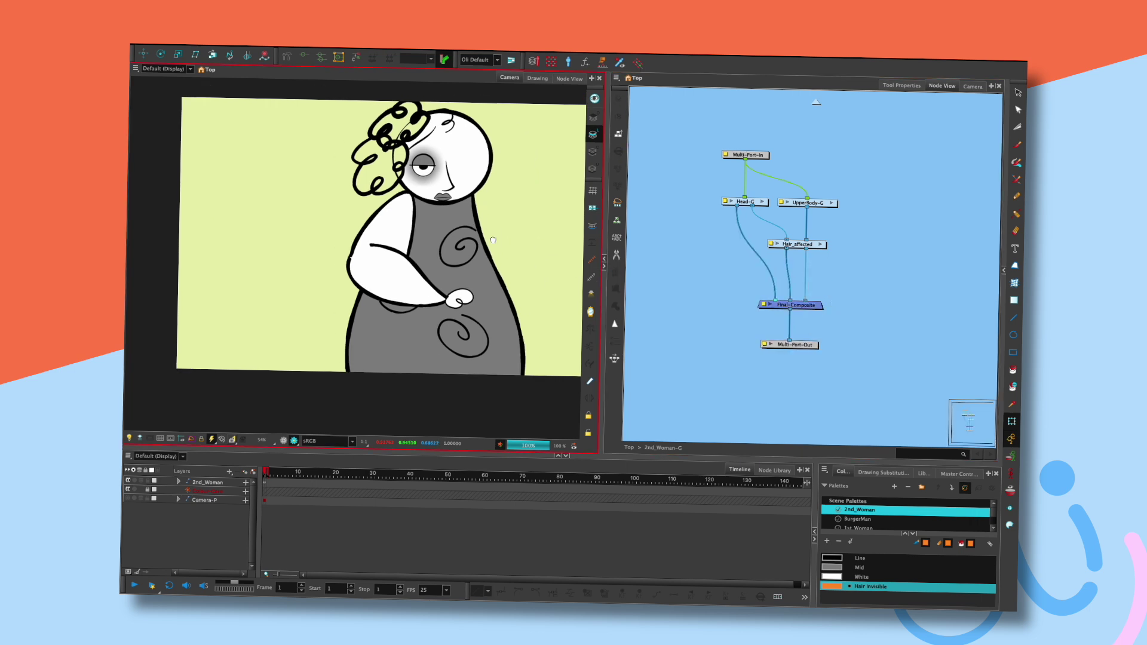
pyautogui.scroll(1, 328, 320)
pyautogui.scroll(1, 526, 271)
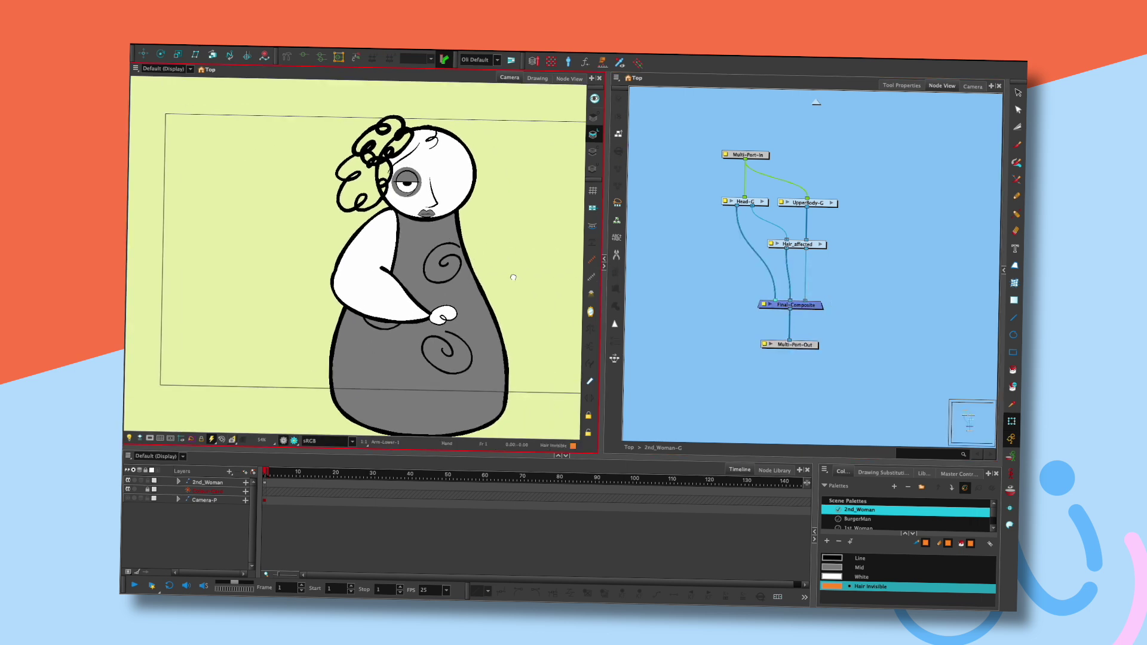
pyautogui.moveTo(513, 278); pyautogui.dragTo(516, 276)
pyautogui.click(860, 204)
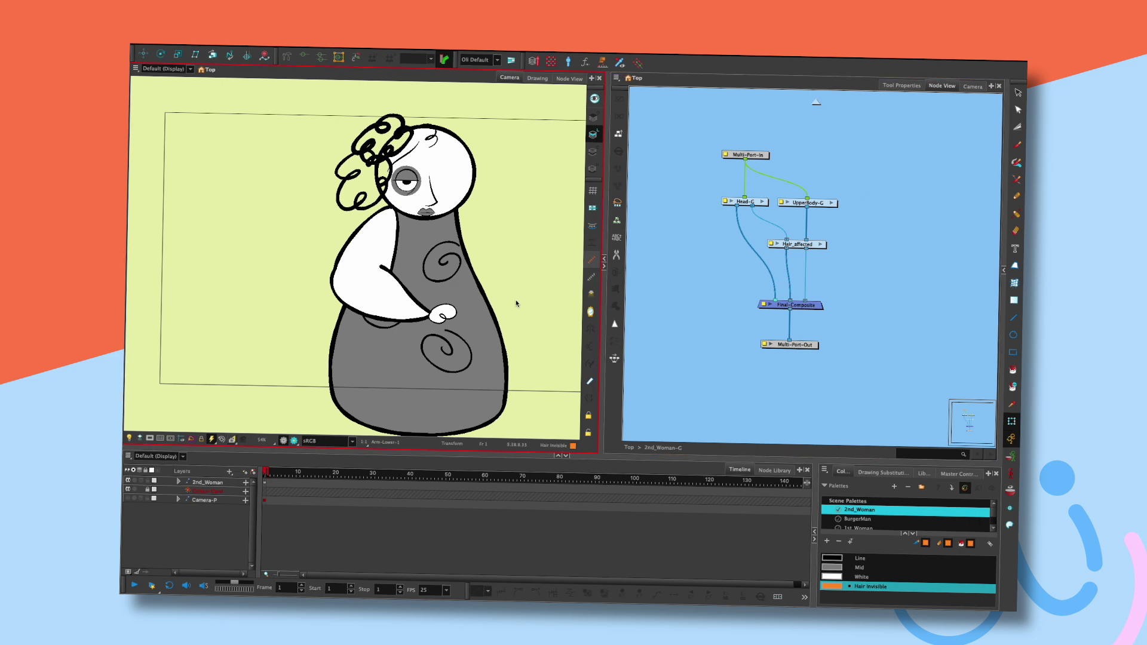
pyautogui.click(294, 441)
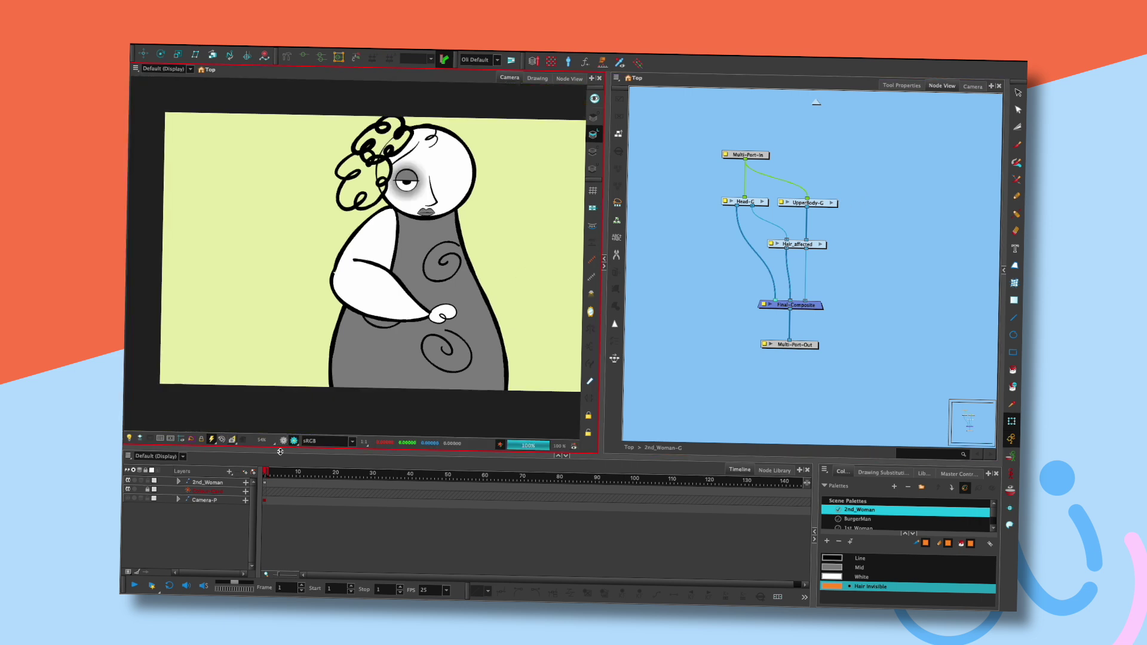
# - Select the forearm, view its Arm-Lower drawing and open the Arm group inside UpperBody-G in the node network
pyautogui.scroll(5, 359, 286)
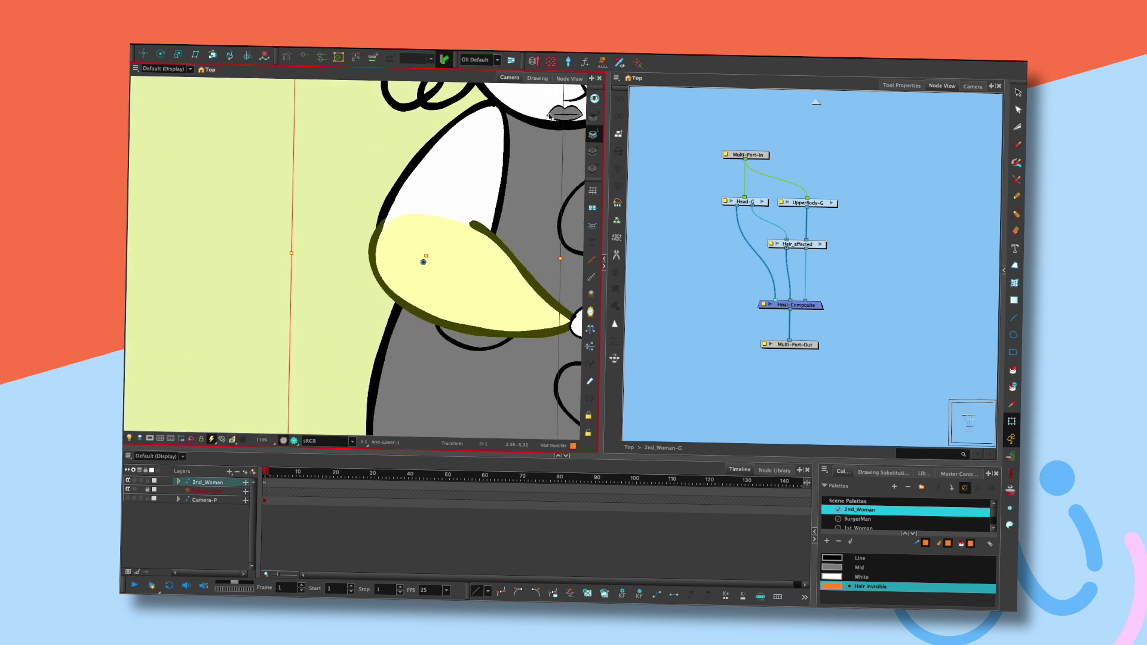
pyautogui.click(537, 78)
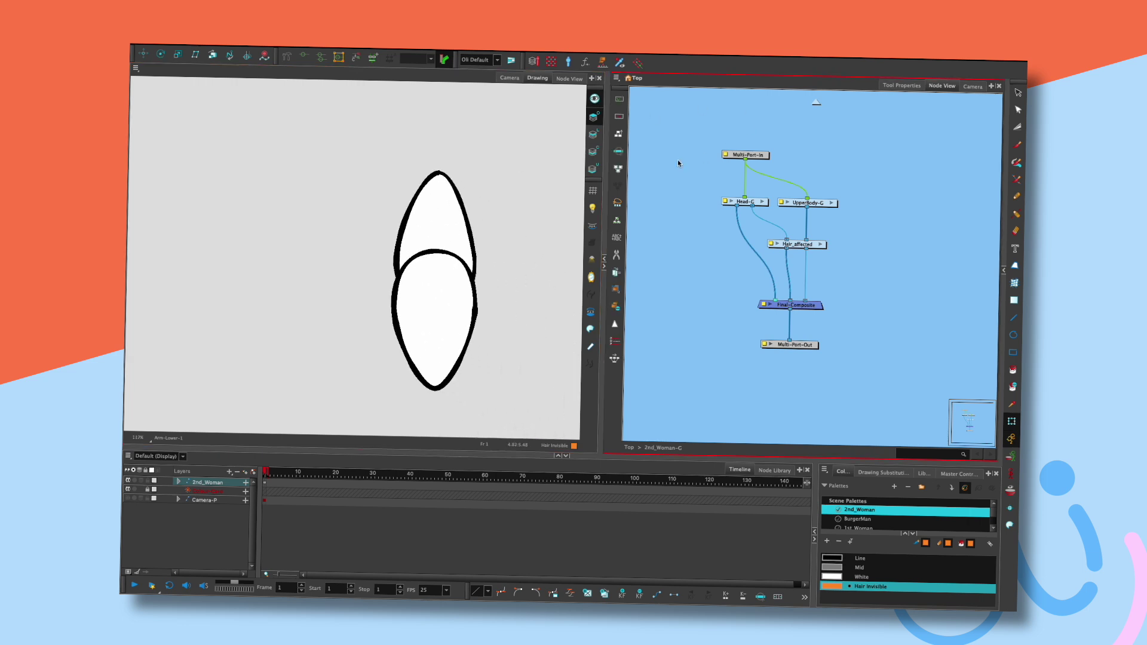
pyautogui.click(643, 130)
pyautogui.click(778, 295)
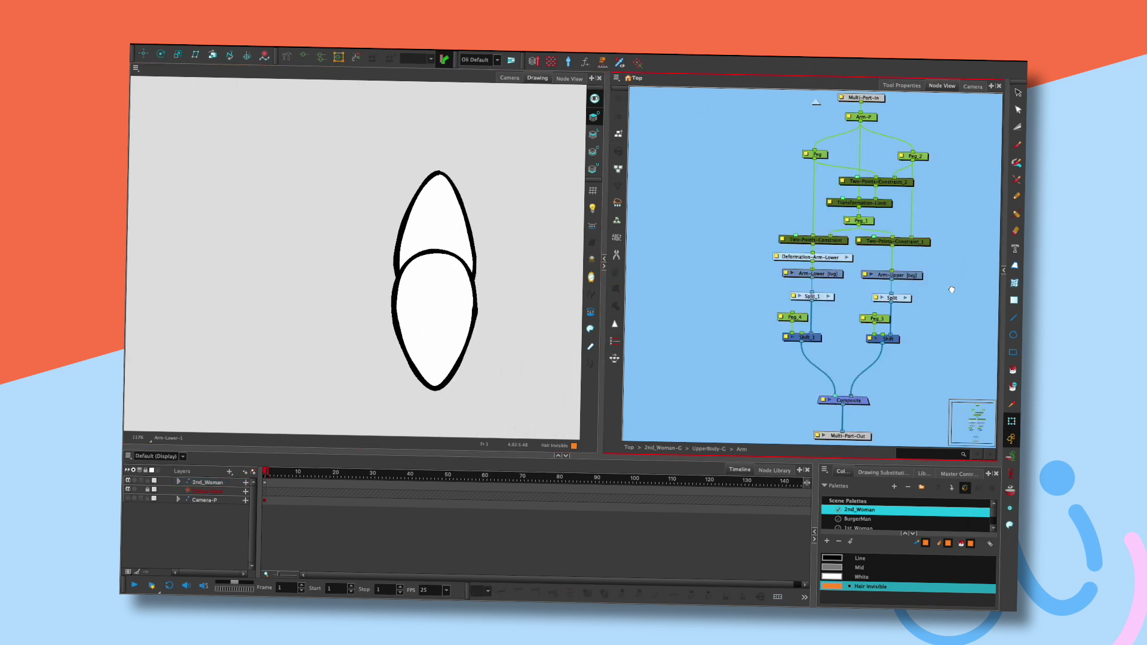
pyautogui.moveTo(801, 147); pyautogui.dragTo(722, 161)
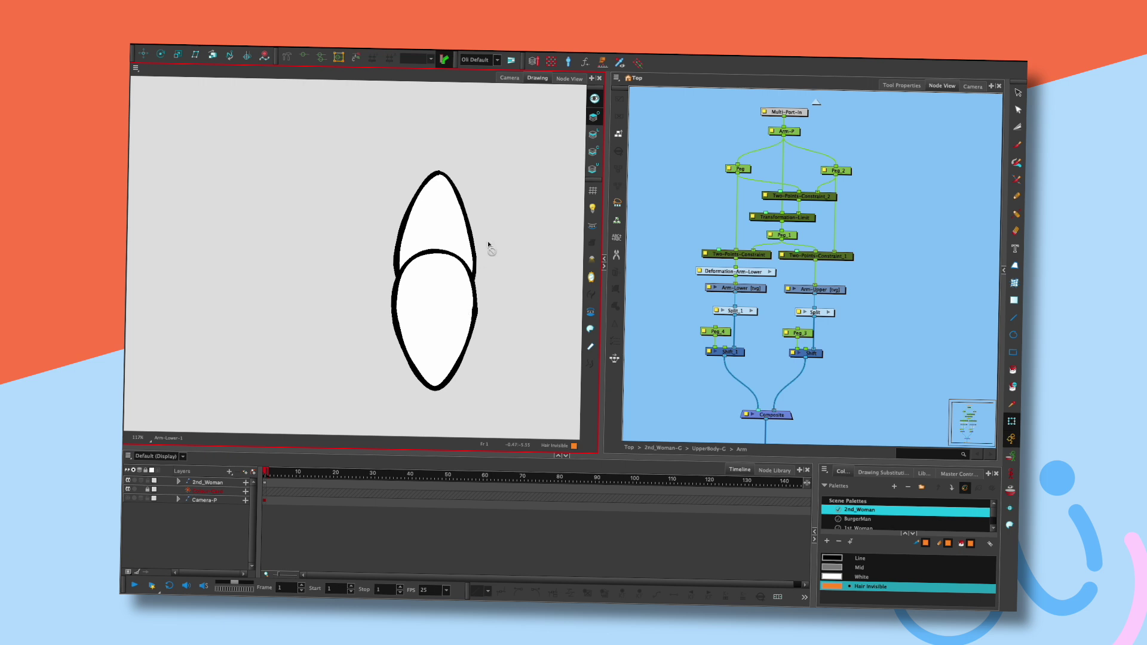
# - Move the hand up over the chest in the camera so the forearm bends upward, and render the pose
pyautogui.click(509, 79)
pyautogui.click(464, 279)
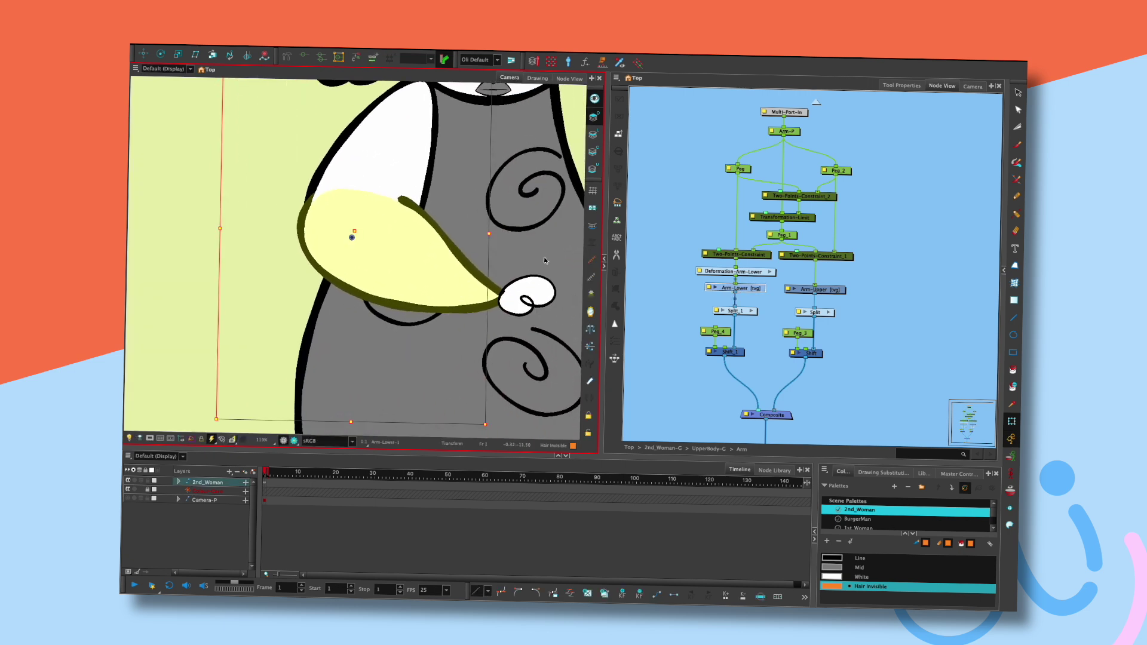
pyautogui.press('space')
pyautogui.moveTo(529, 276)
pyautogui.mouseDown()
pyautogui.moveTo(467, 274)
pyautogui.moveTo(418, 315)
pyautogui.moveTo(484, 258)
pyautogui.moveTo(474, 241)
pyautogui.moveTo(471, 312)
pyautogui.moveTo(387, 339)
pyautogui.moveTo(477, 282)
pyautogui.moveTo(465, 224)
pyautogui.moveTo(475, 239)
pyautogui.moveTo(478, 226)
pyautogui.mouseUp()
pyautogui.scroll(-3, 486, 298)
pyautogui.click(478, 297)
pyautogui.click(295, 442)
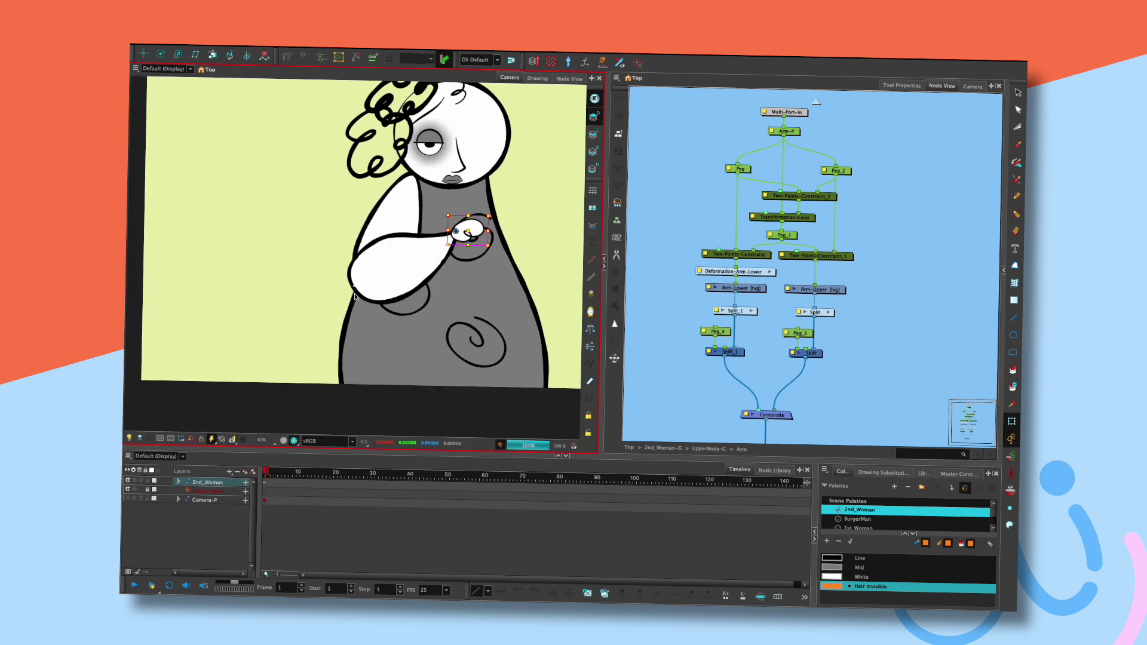
# - Open the Arm-Lower drawing and isolate its Line Art layer
pyautogui.click(385, 263)
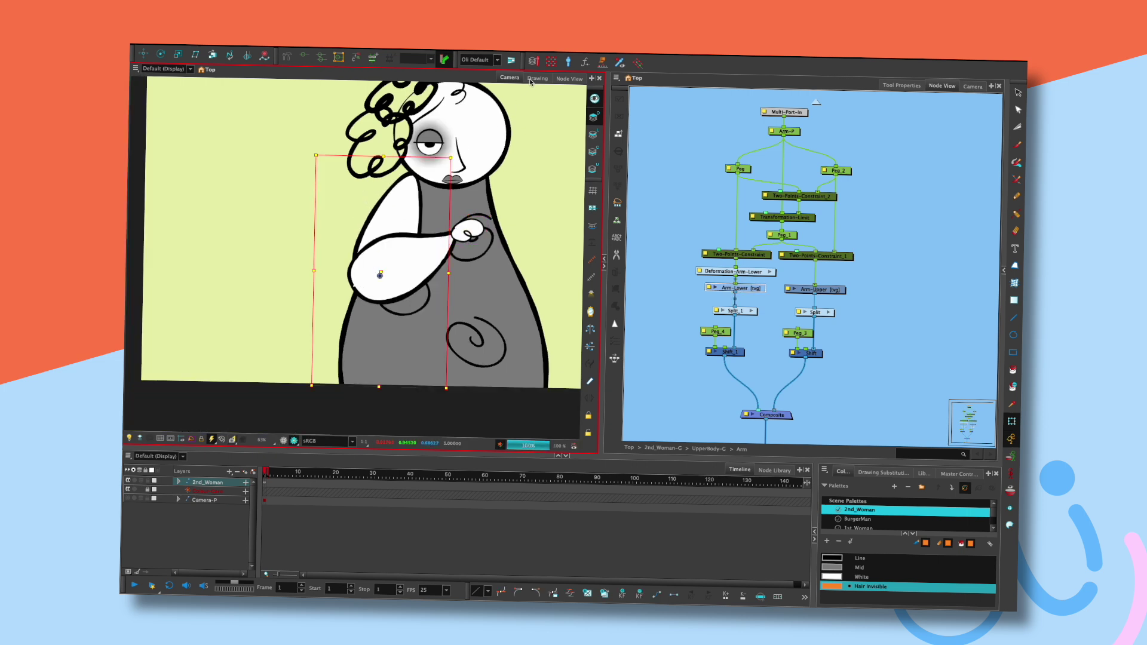
pyautogui.click(542, 77)
pyautogui.click(595, 98)
pyautogui.click(593, 151)
pyautogui.click(593, 135)
pyautogui.click(594, 117)
pyautogui.click(593, 135)
# - Examine the forearm outline's points with the Contour Editor and the Pencil Editor
pyautogui.click(1018, 109)
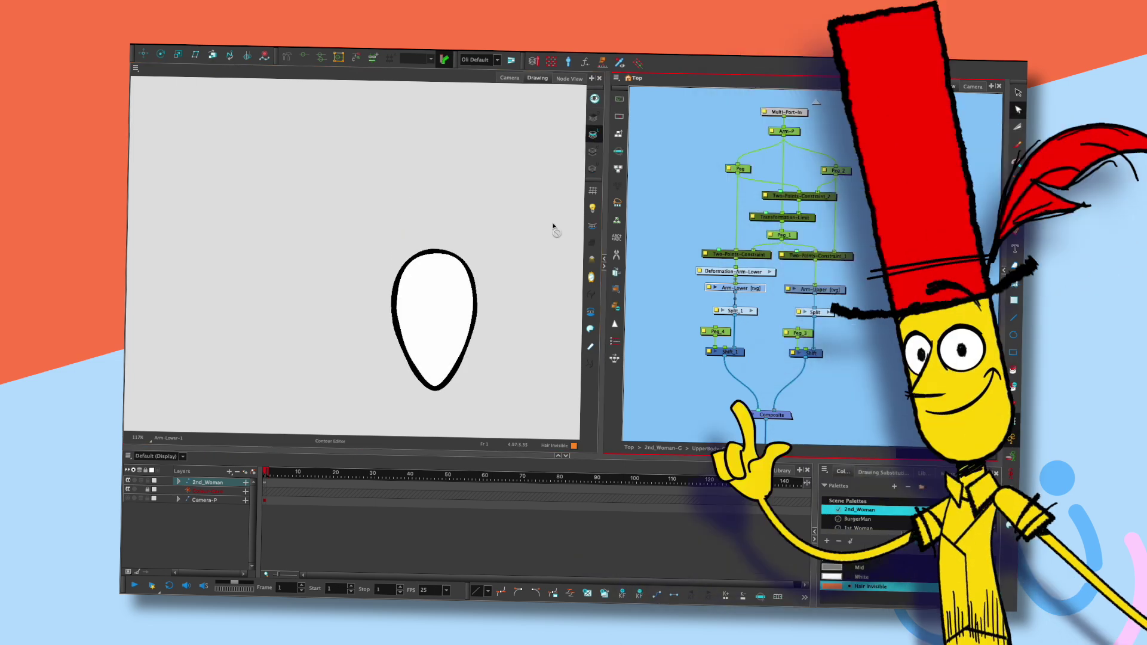
pyautogui.click(437, 273)
pyautogui.scroll(5, 435, 276)
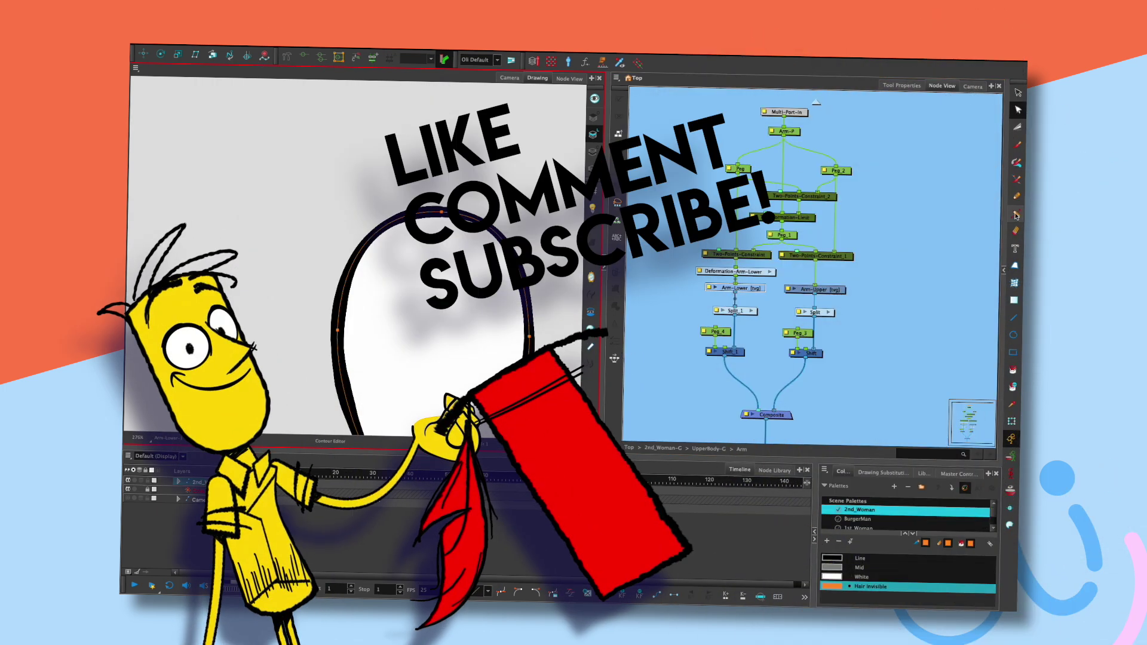
pyautogui.click(1016, 214)
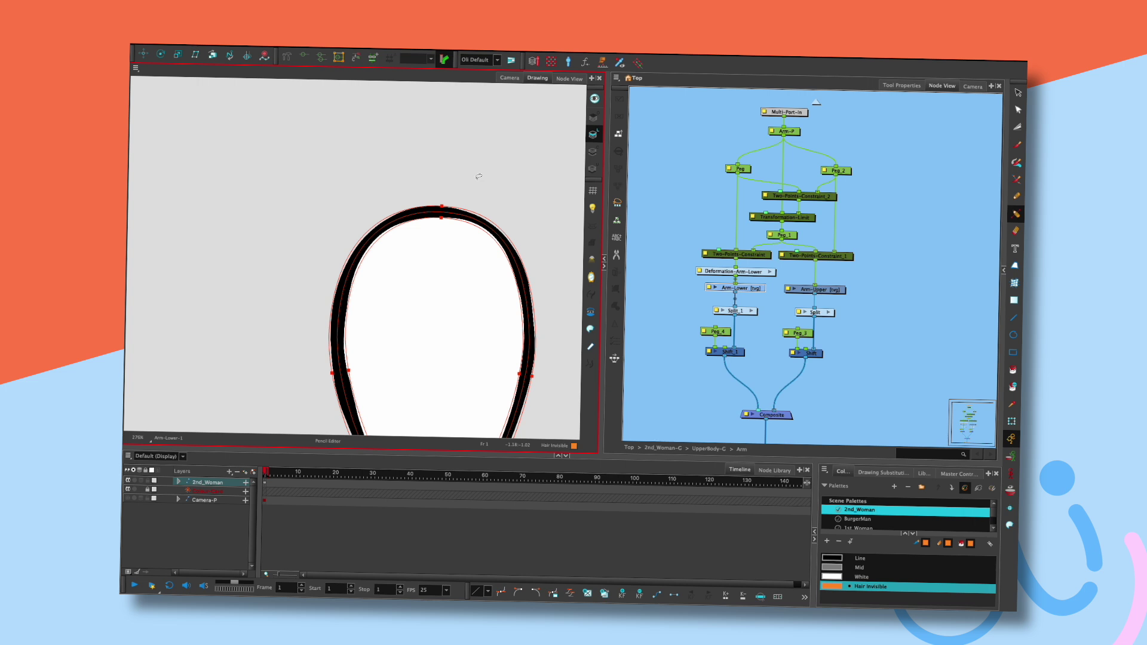
pyautogui.scroll(-2, 482, 245)
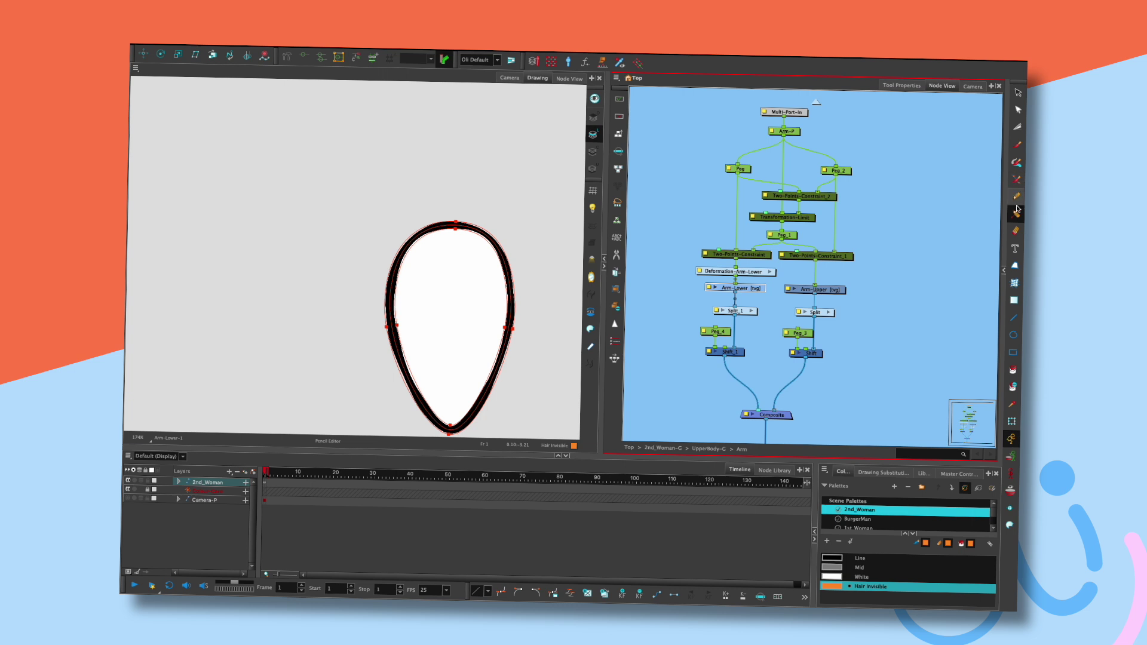
# - Adjust the handles at the upper end and lower tip of the forearm outline with the Edit Gradient/Texture tool
pyautogui.click(1013, 303)
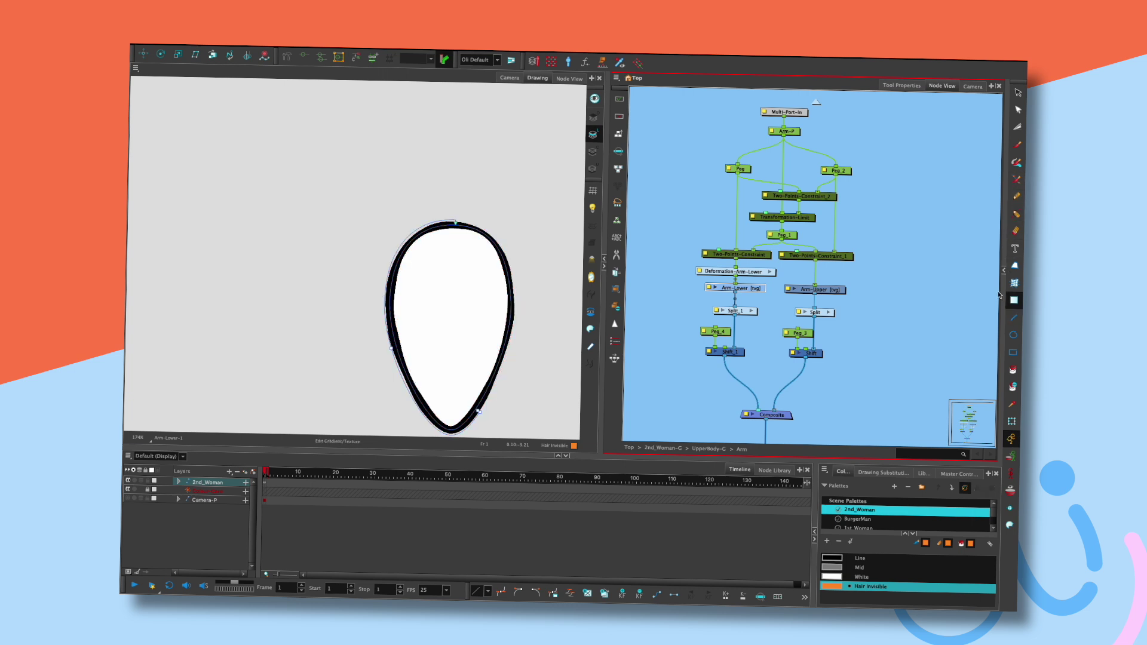
pyautogui.click(456, 225)
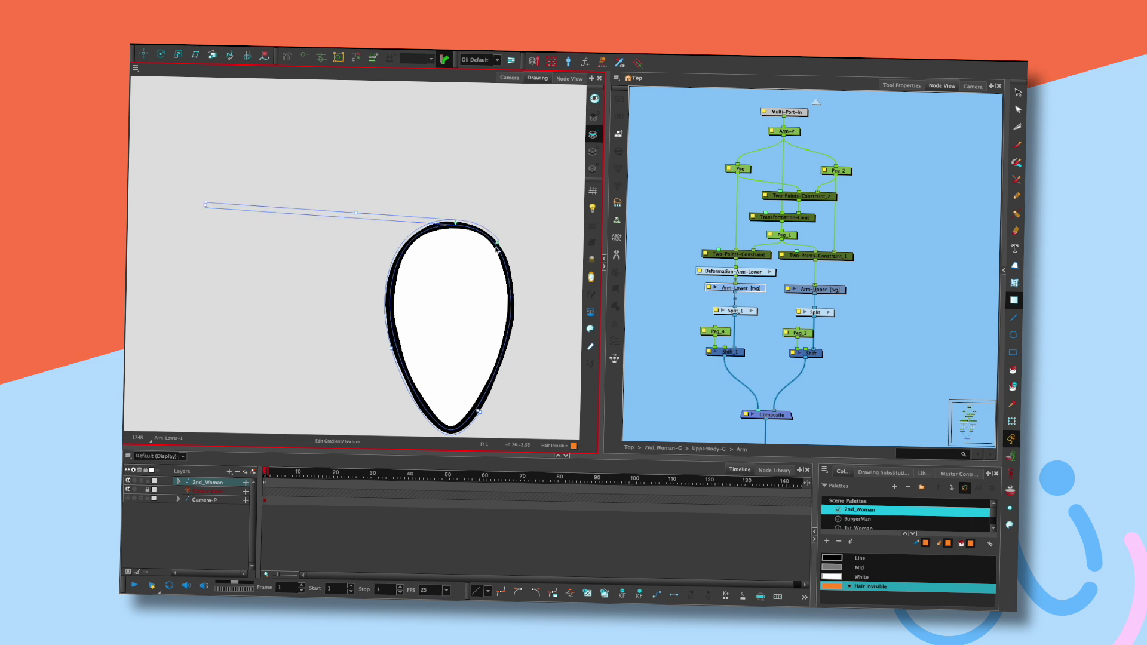
pyautogui.click(453, 432)
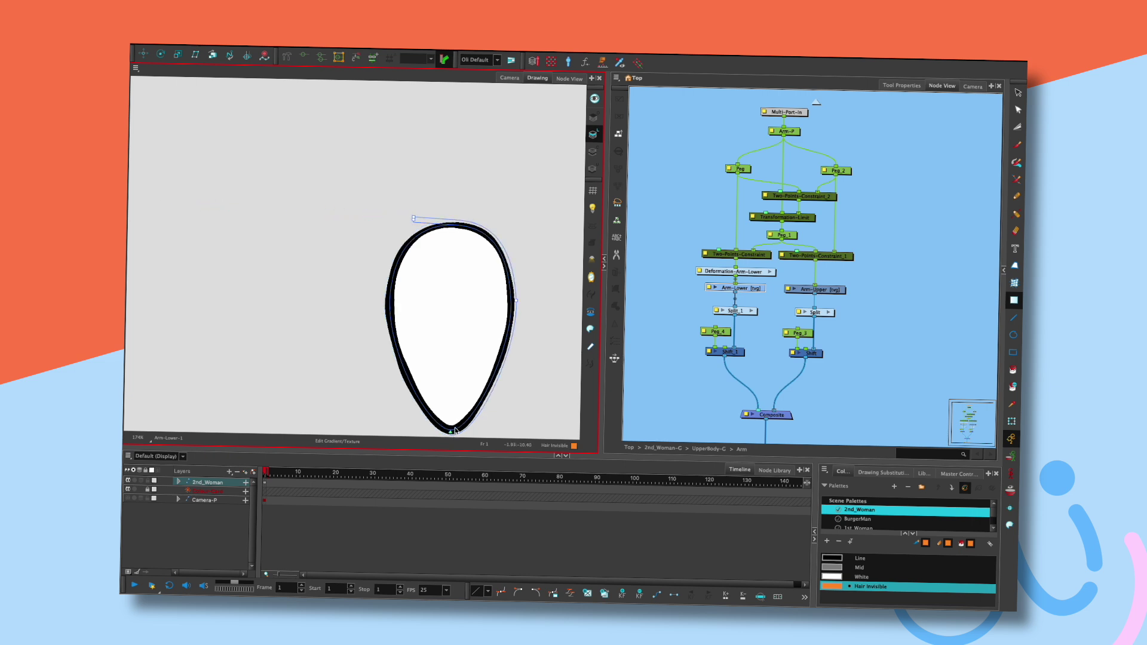
# - Return to the rendered camera view and shift the forearm's elbow slightly outward, away from the body
pyautogui.click(509, 78)
pyautogui.click(284, 440)
pyautogui.click(293, 442)
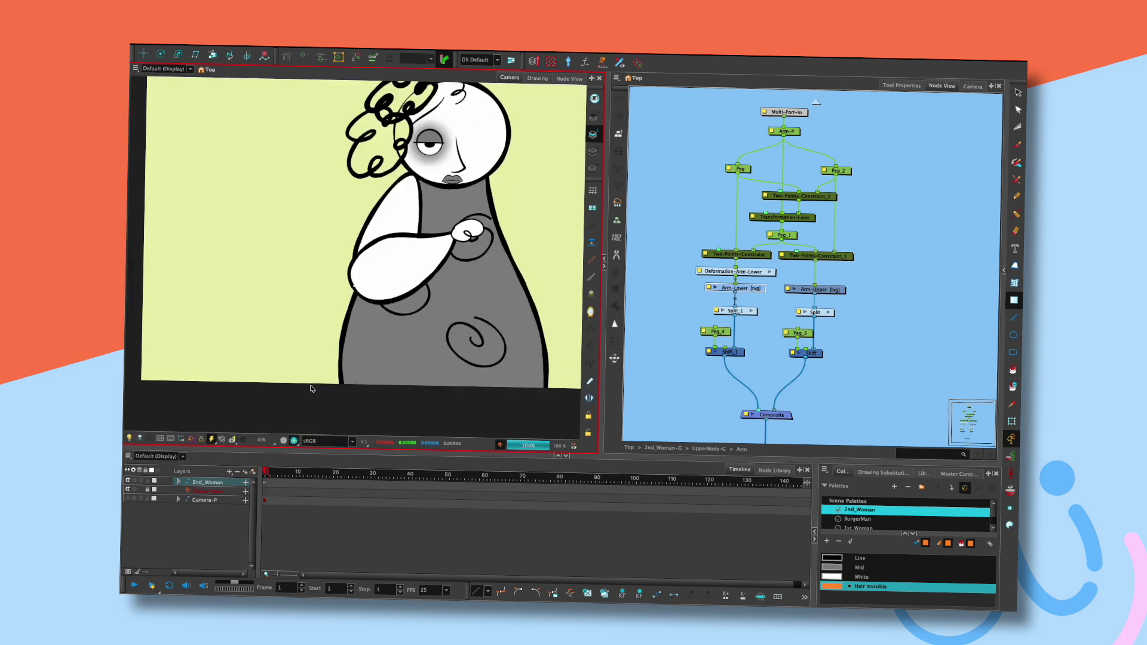
pyautogui.hotkey('shift', 't')
pyautogui.moveTo(373, 295)
pyautogui.mouseDown()
pyautogui.moveTo(390, 284)
pyautogui.moveTo(374, 290)
pyautogui.mouseUp()
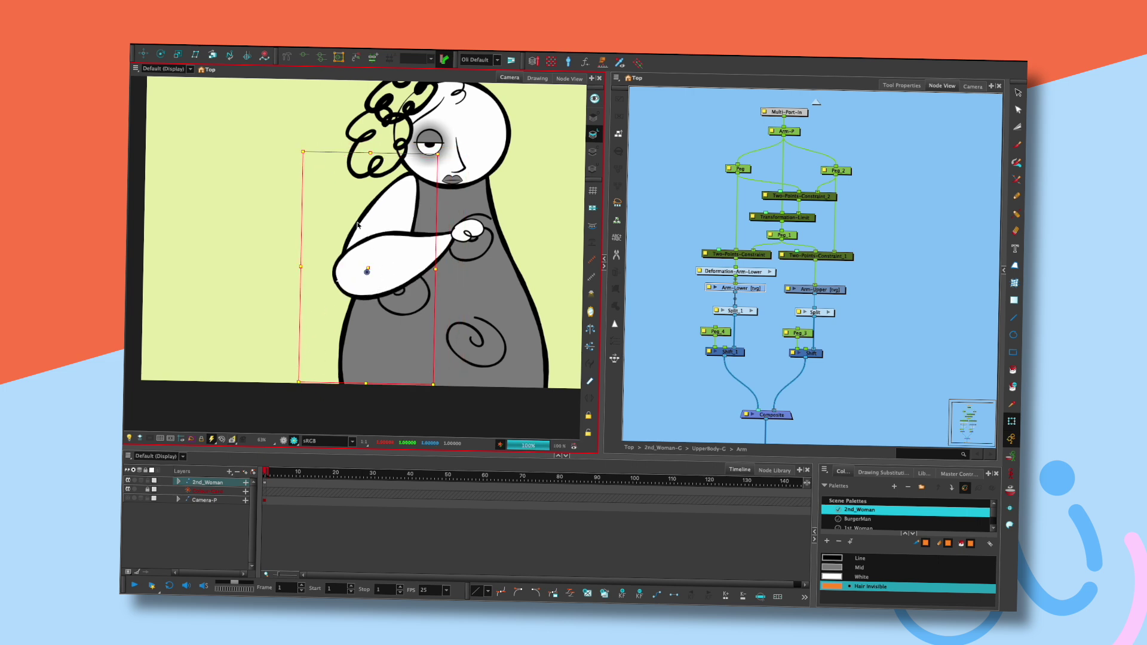
pyautogui.click(810, 307)
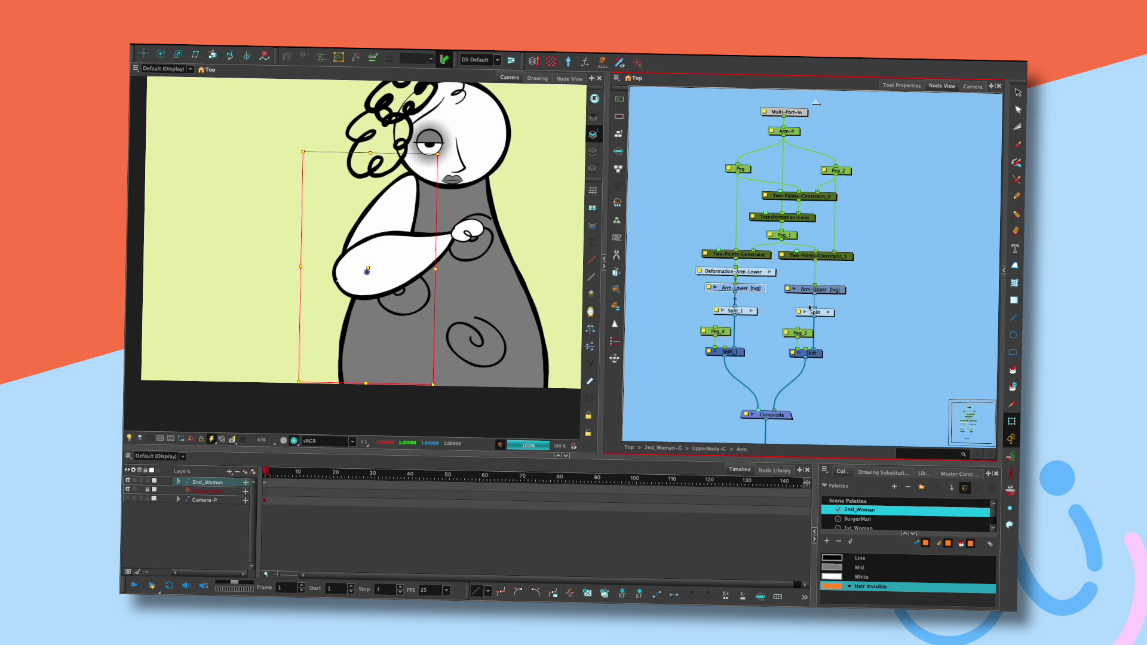
pyautogui.moveTo(815, 305); pyautogui.dragTo(849, 301)
pyautogui.moveTo(734, 305); pyautogui.dragTo(768, 302)
pyautogui.hotkey('ctrl', 'z')
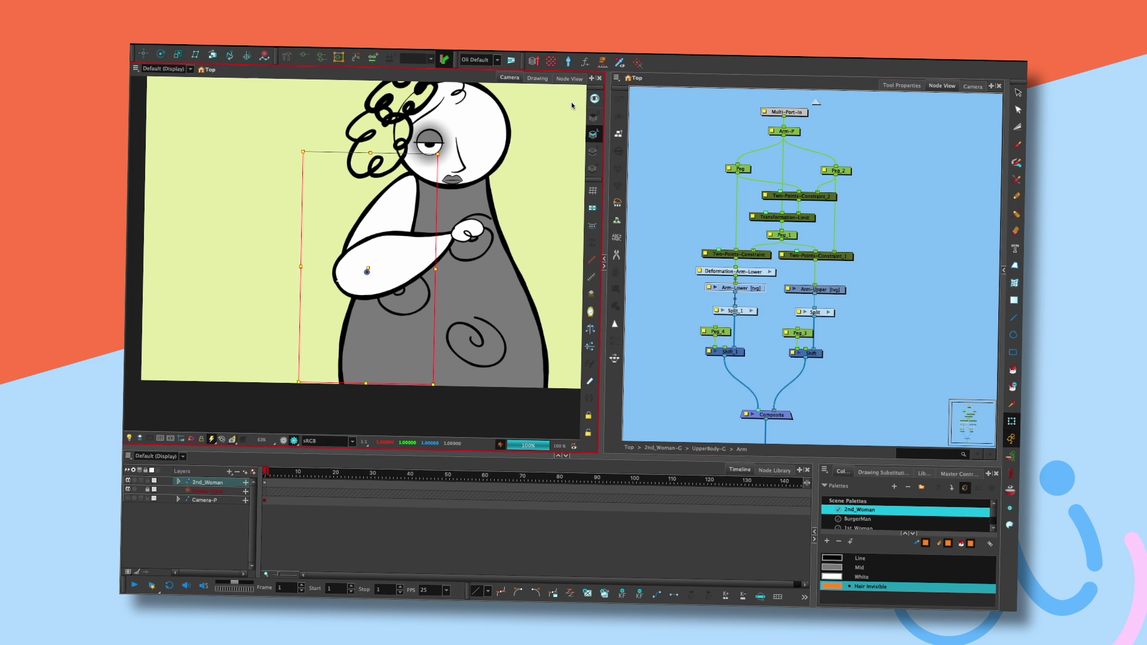
# - Reopen the Arm-Lower drawing and examine its outline with the Edit Gradient/Texture and Select tools
pyautogui.click(537, 77)
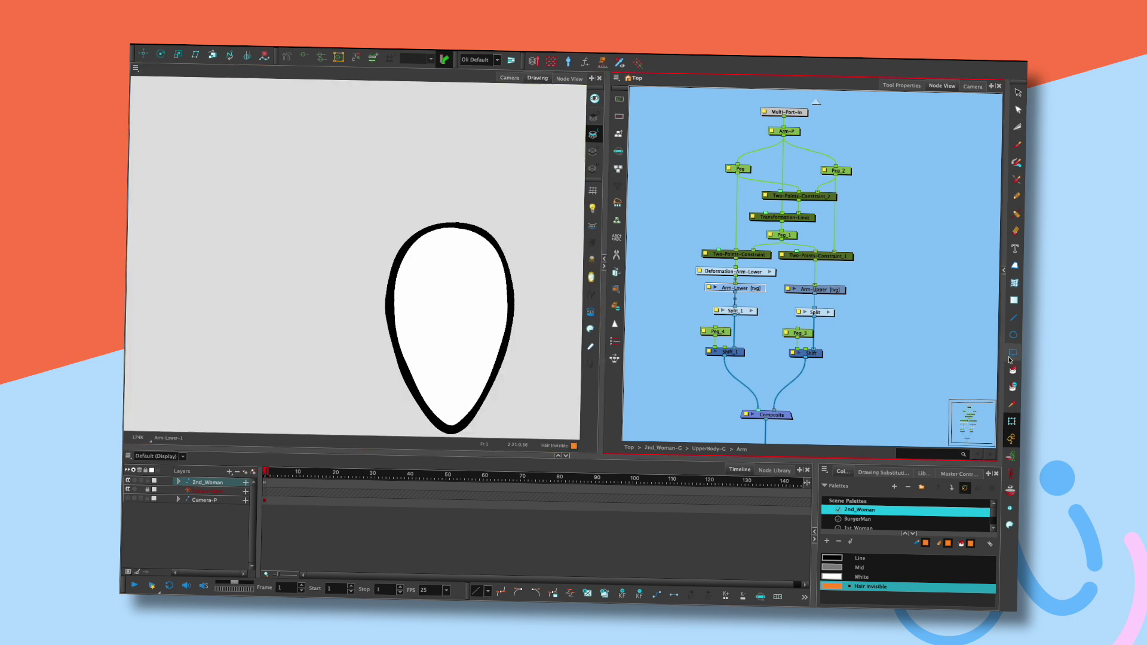
pyautogui.click(1014, 300)
pyautogui.click(500, 253)
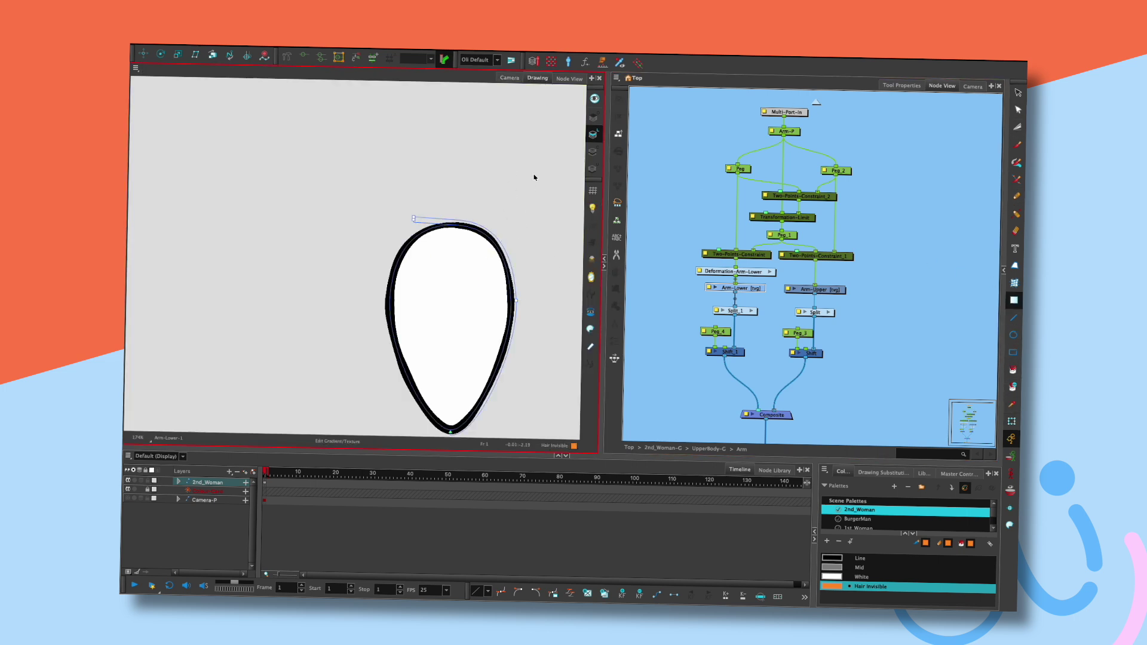
pyautogui.hotkey('ctrl', 'z')
pyautogui.hotkey('ctrl', 'z')
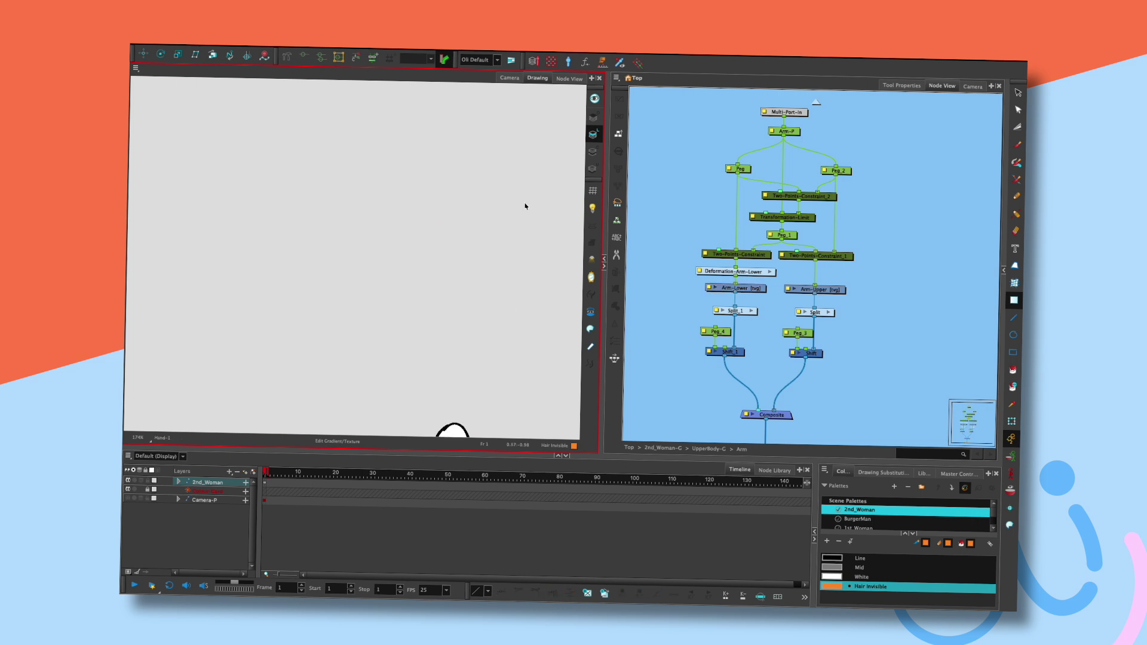
pyautogui.hotkey('ctrl', 'shift', 'z')
pyautogui.click(1017, 94)
pyautogui.click(492, 257)
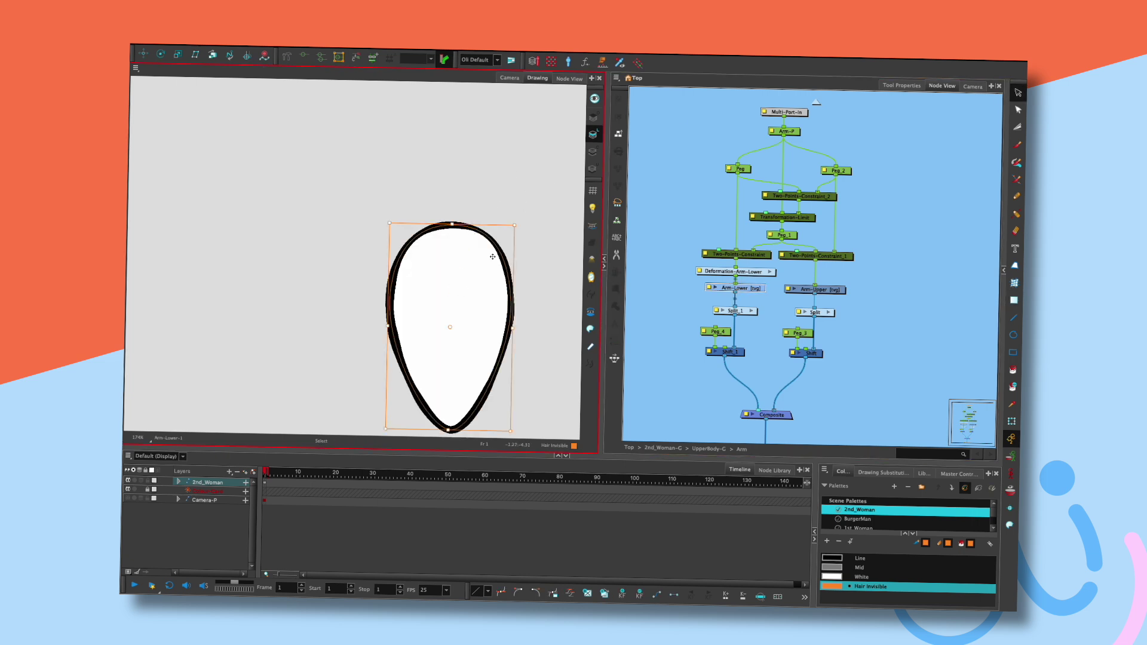
pyautogui.click(511, 202)
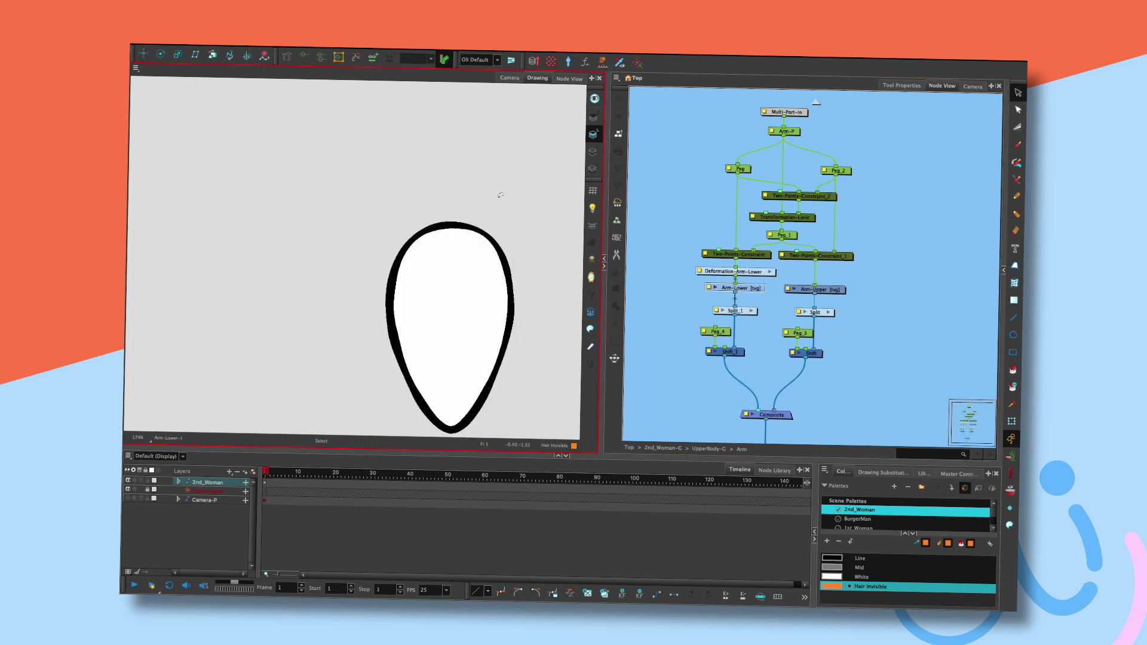
# - Try to thicken the top of the forearm outline with the Pencil Editor by moving its inner point inward, and undo the edit
pyautogui.click(1016, 213)
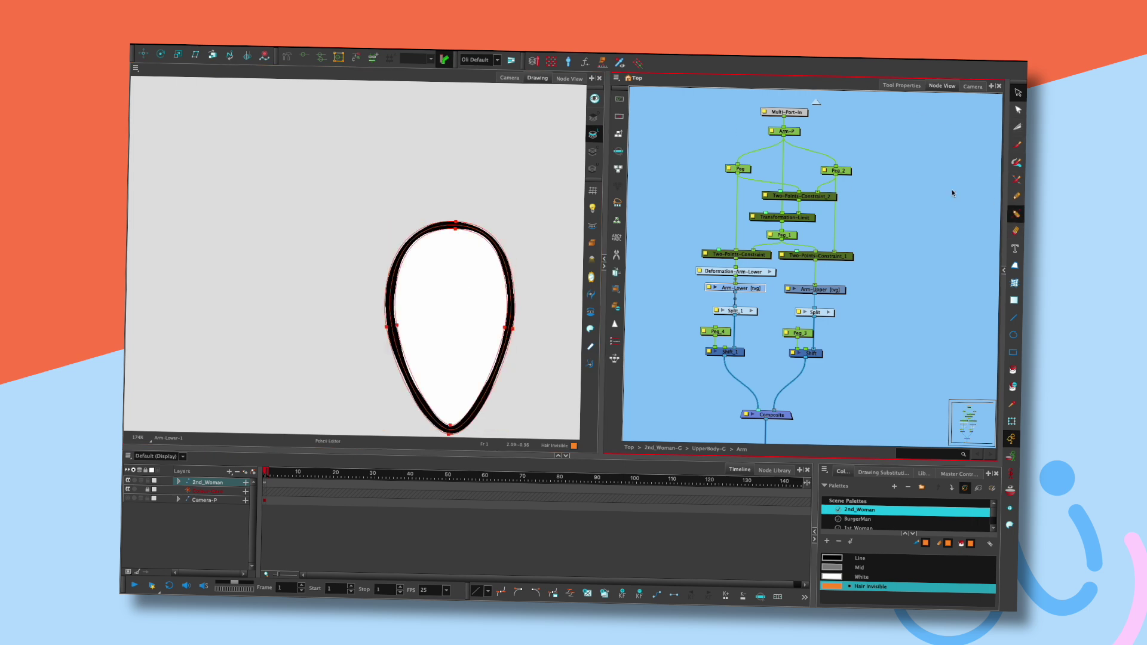
pyautogui.click(456, 226)
pyautogui.scroll(2, 454, 257)
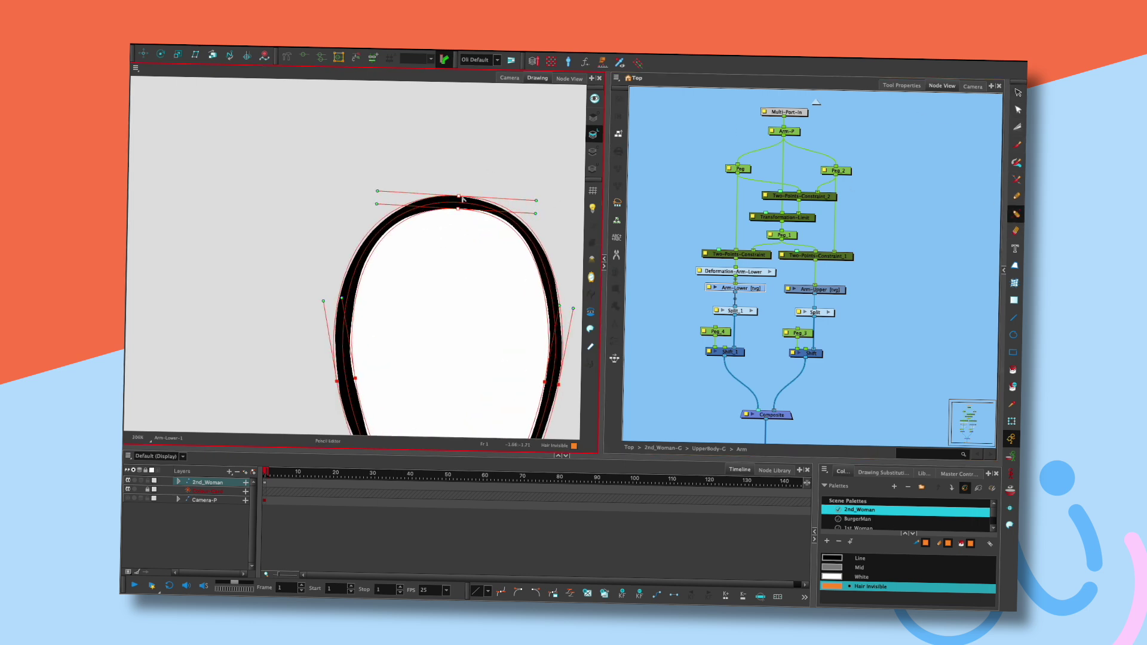
pyautogui.moveTo(463, 199); pyautogui.dragTo(466, 214)
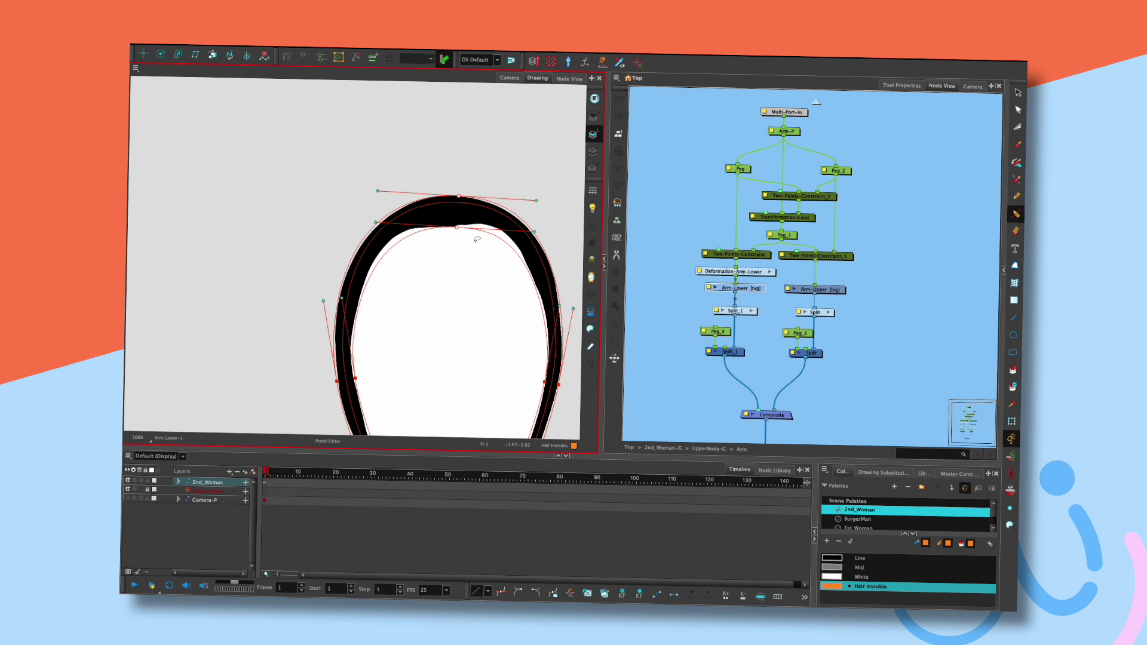
pyautogui.scroll(4, 474, 233)
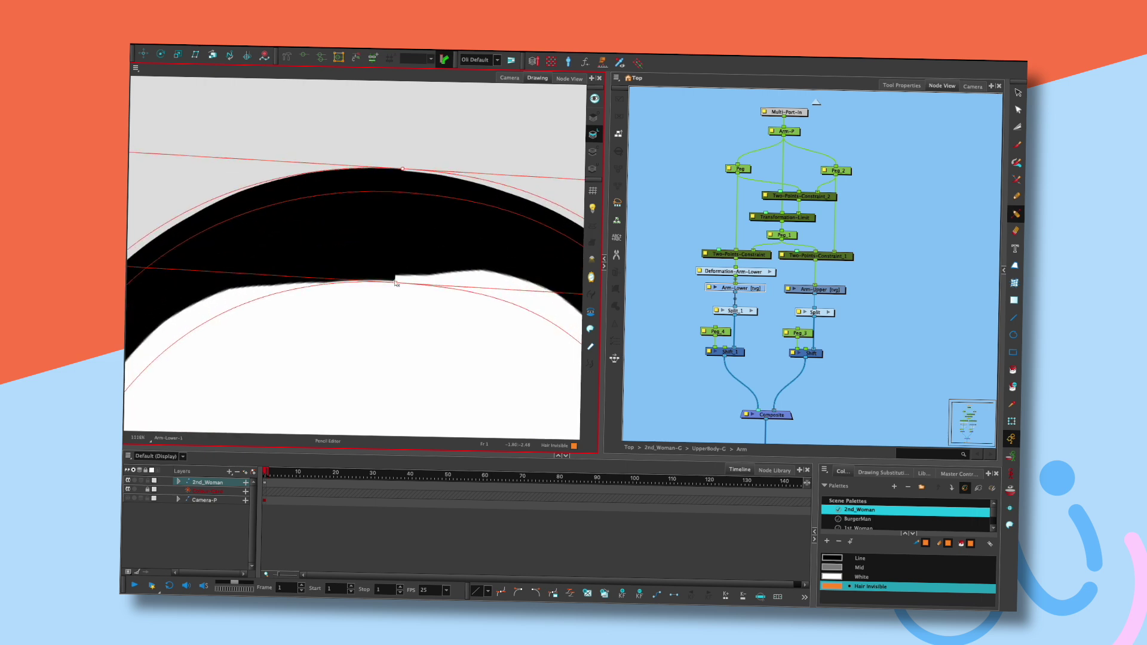
pyautogui.hotkey('ctrl', 'z')
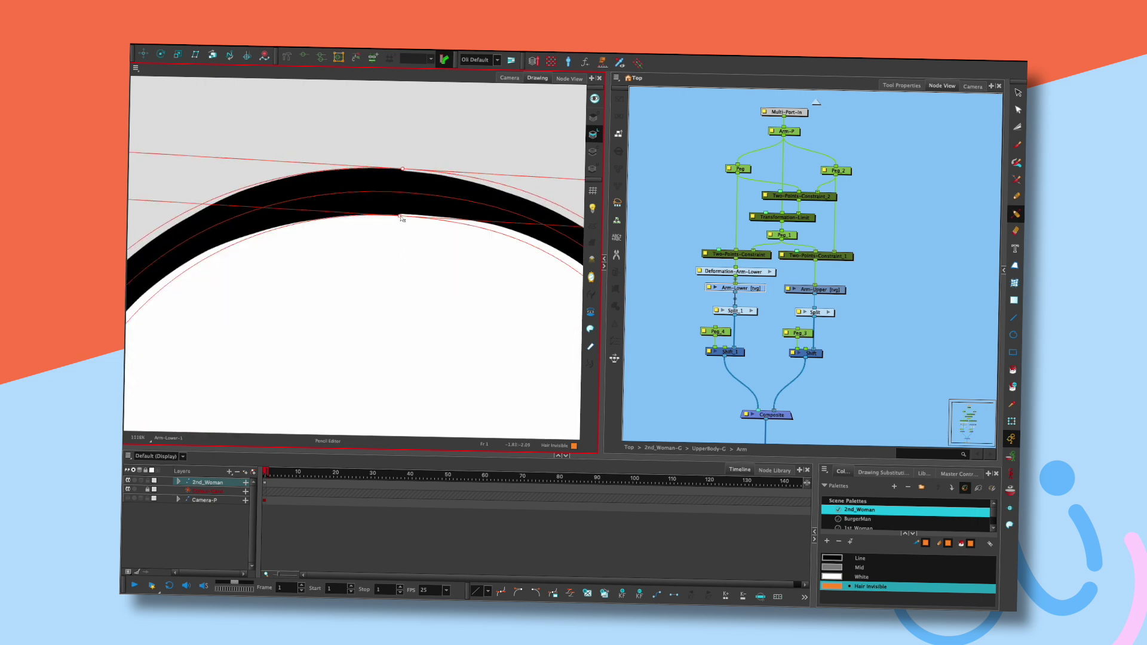
# - Return to the camera view and adjust the forearm outline's point at the elbow with the Pencil Editor
pyautogui.click(509, 78)
pyautogui.scroll(5, 387, 242)
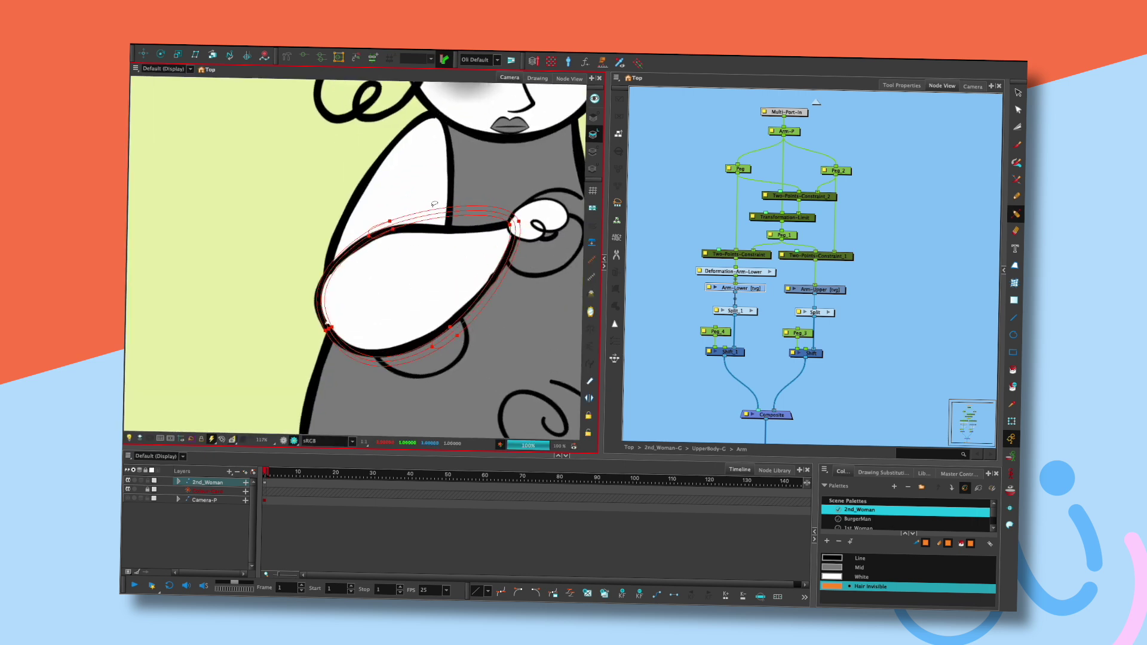
pyautogui.click(336, 325)
pyautogui.moveTo(337, 331)
pyautogui.mouseDown()
pyautogui.moveTo(319, 345)
pyautogui.moveTo(332, 326)
pyautogui.mouseUp()
pyautogui.hotkey('ctrl', 'z')
pyautogui.click(372, 238)
pyautogui.click(331, 332)
pyautogui.moveTo(332, 331); pyautogui.dragTo(325, 339)
pyautogui.click(316, 371)
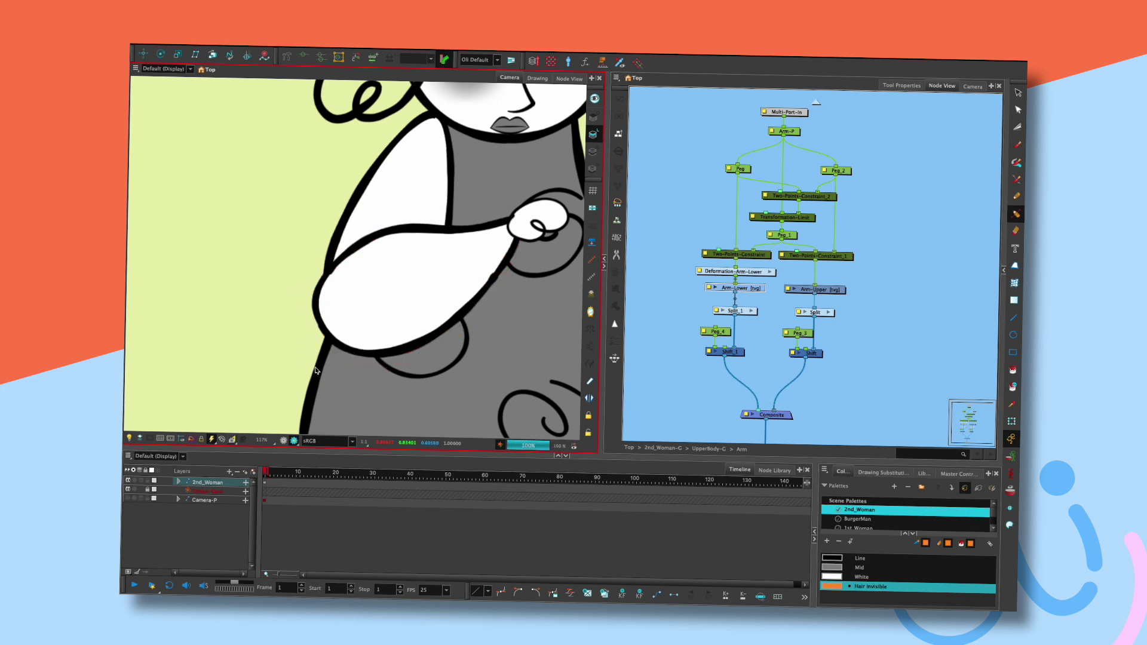
# - Raise the forearm's elbow slightly with the Transform tool and check the pose in the rendered camera view
pyautogui.scroll(-3, 492, 274)
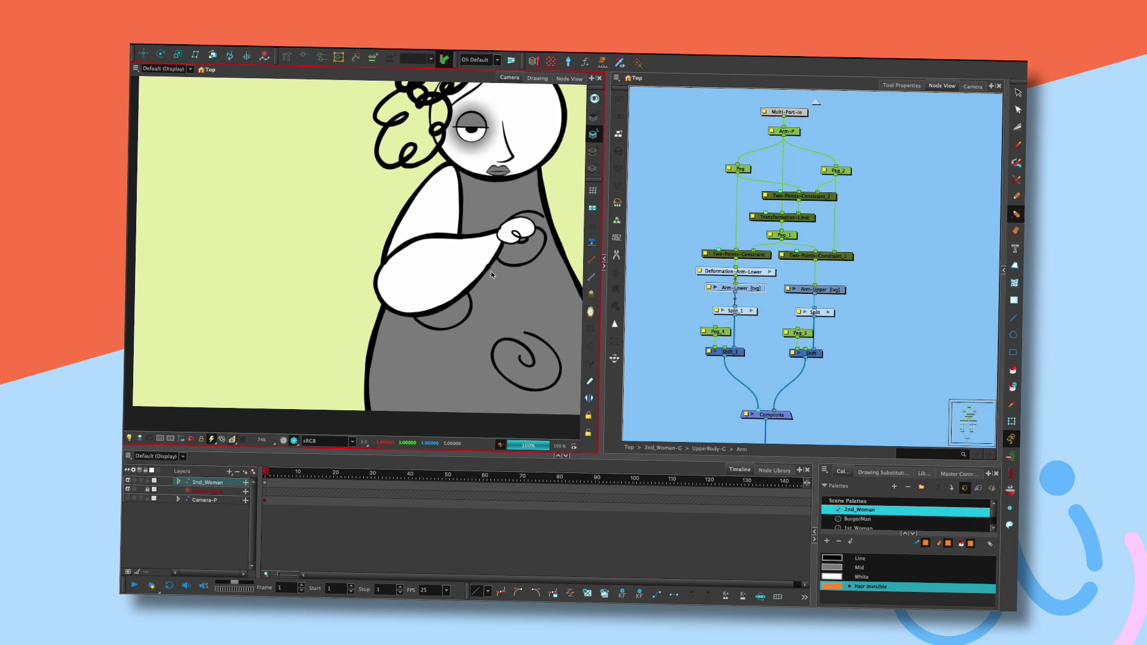
pyautogui.click(1011, 421)
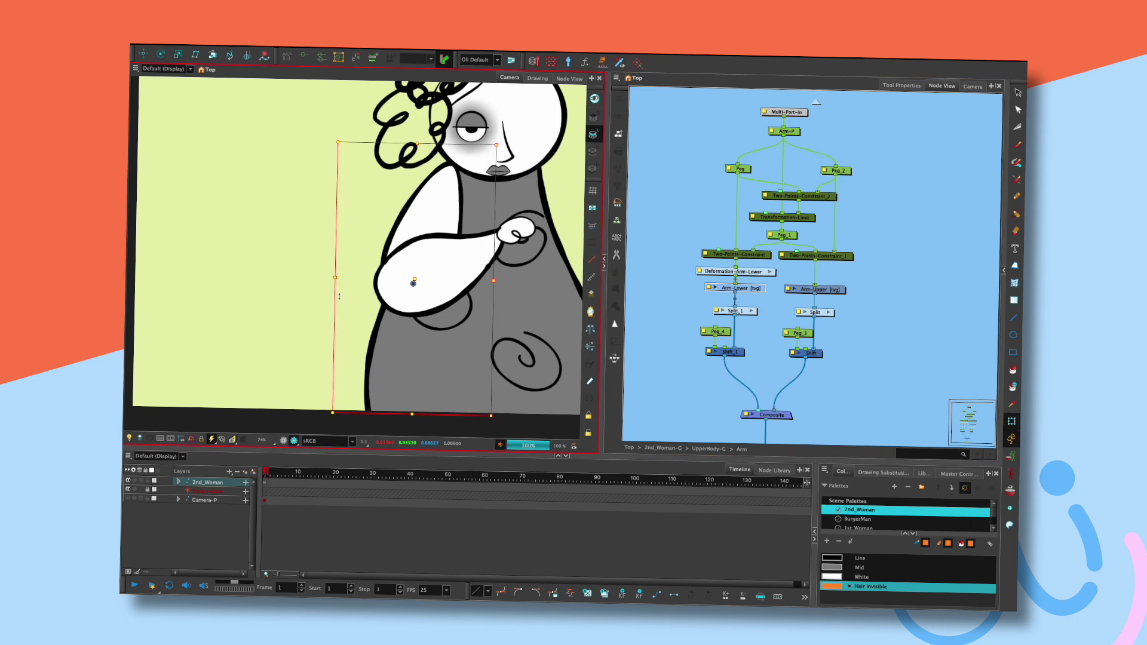
pyautogui.click(297, 402)
pyautogui.click(283, 440)
pyautogui.moveTo(390, 302); pyautogui.dragTo(375, 273)
pyautogui.click(345, 302)
pyautogui.click(294, 440)
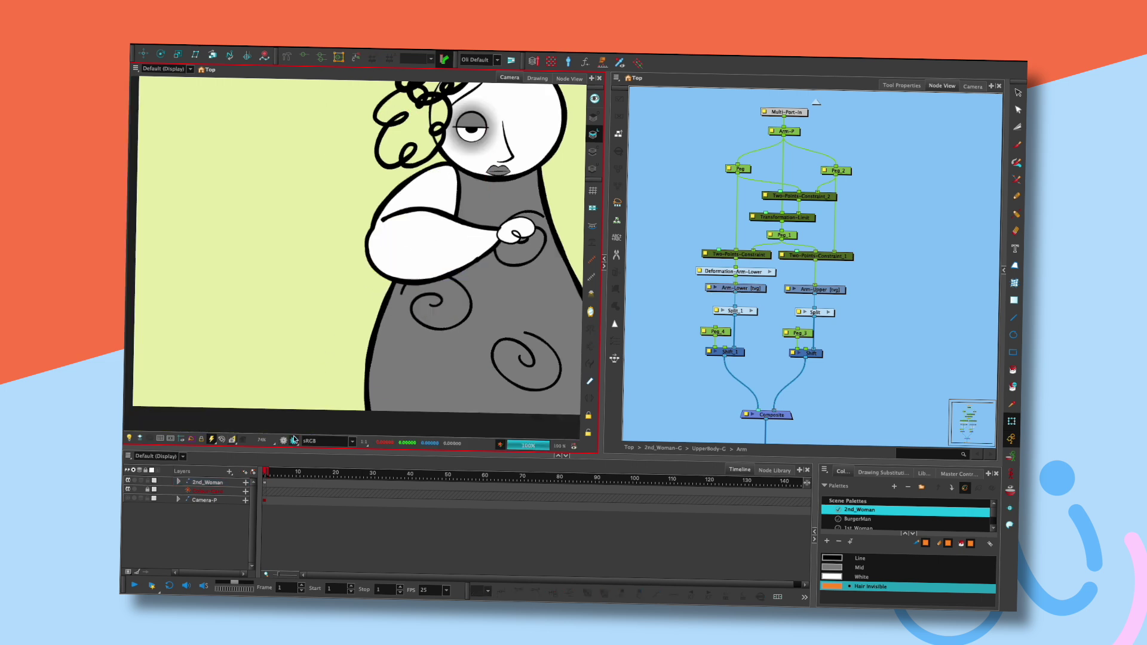
# - Move the hand down to the hip and swing the elbow outward, away from the body
pyautogui.moveTo(453, 273); pyautogui.dragTo(420, 358)
pyautogui.press('1')
pyautogui.moveTo(344, 295); pyautogui.dragTo(310, 293)
pyautogui.click(422, 351)
pyautogui.moveTo(422, 350); pyautogui.dragTo(403, 355)
pyautogui.press('Escape')
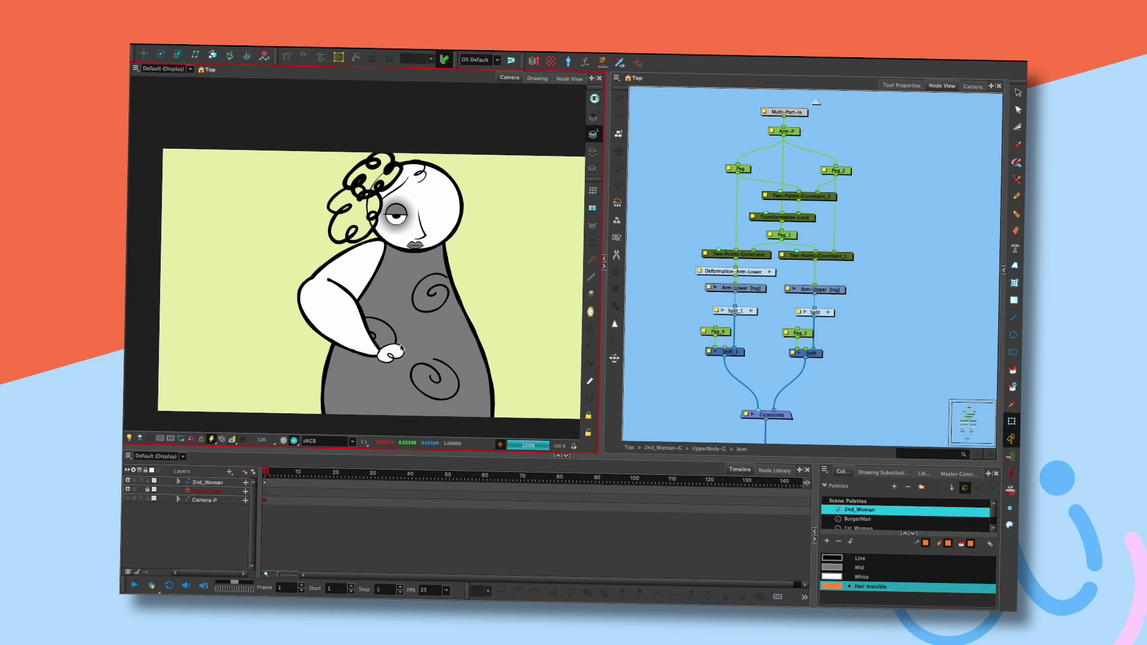
pyautogui.click(285, 441)
pyautogui.moveTo(398, 353)
pyautogui.mouseDown()
pyautogui.moveTo(371, 360)
pyautogui.moveTo(402, 353)
pyautogui.moveTo(394, 344)
pyautogui.mouseUp()
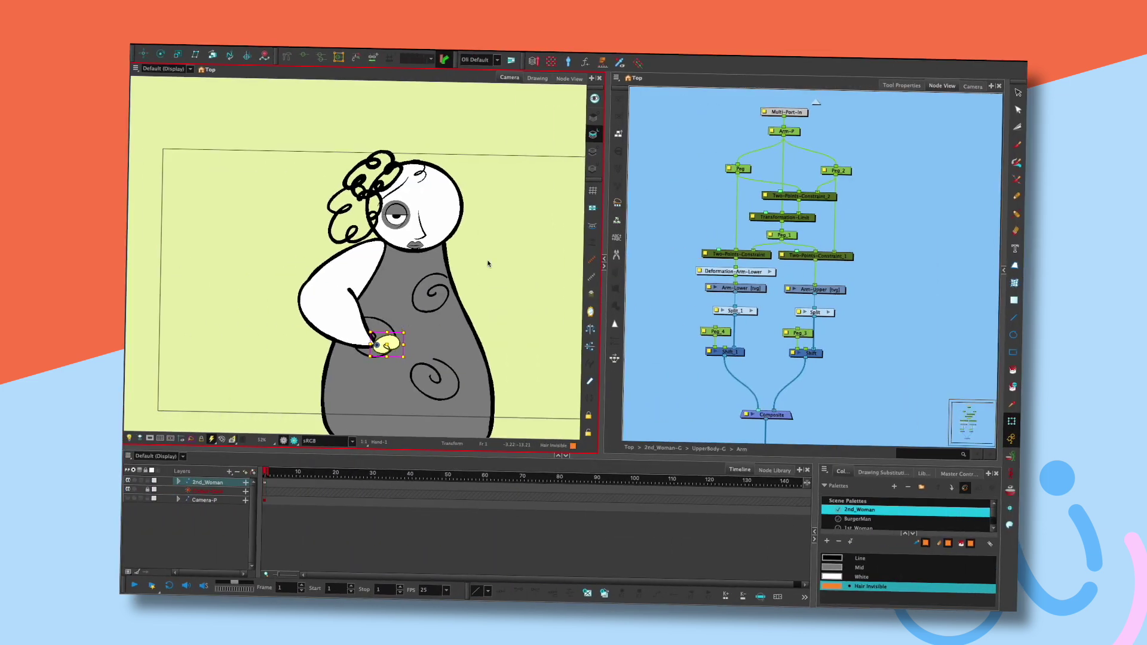
pyautogui.click(487, 264)
pyautogui.scroll(4, 350, 339)
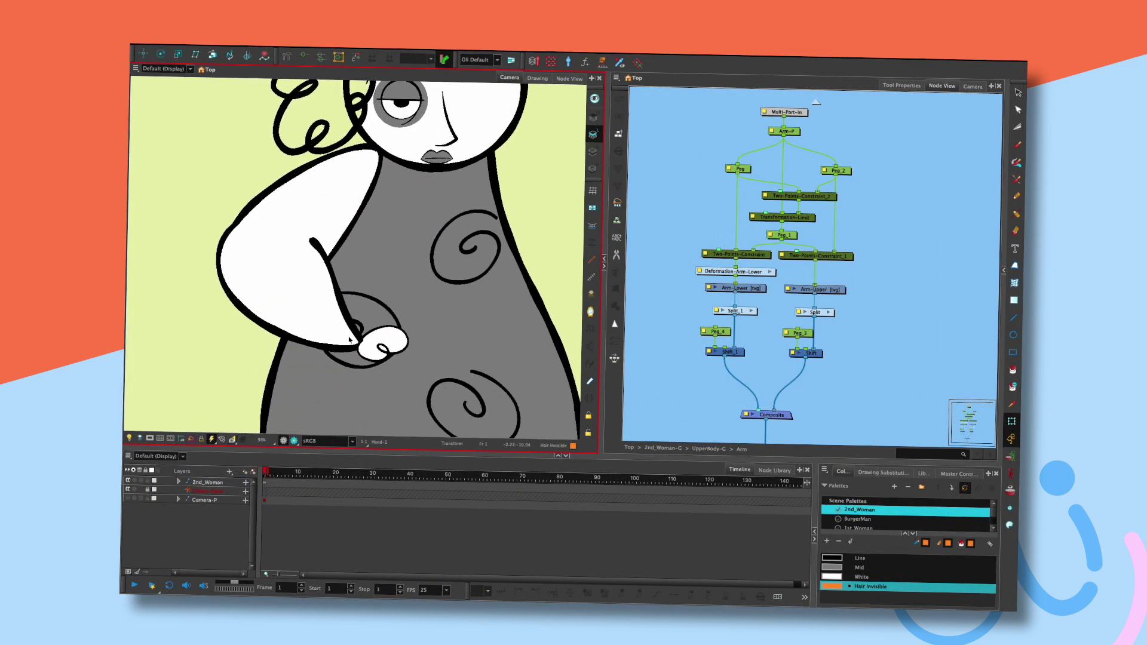
# - Open the Arm-Lower drawing in the Drawing view and preview all of its art layers
pyautogui.click(350, 340)
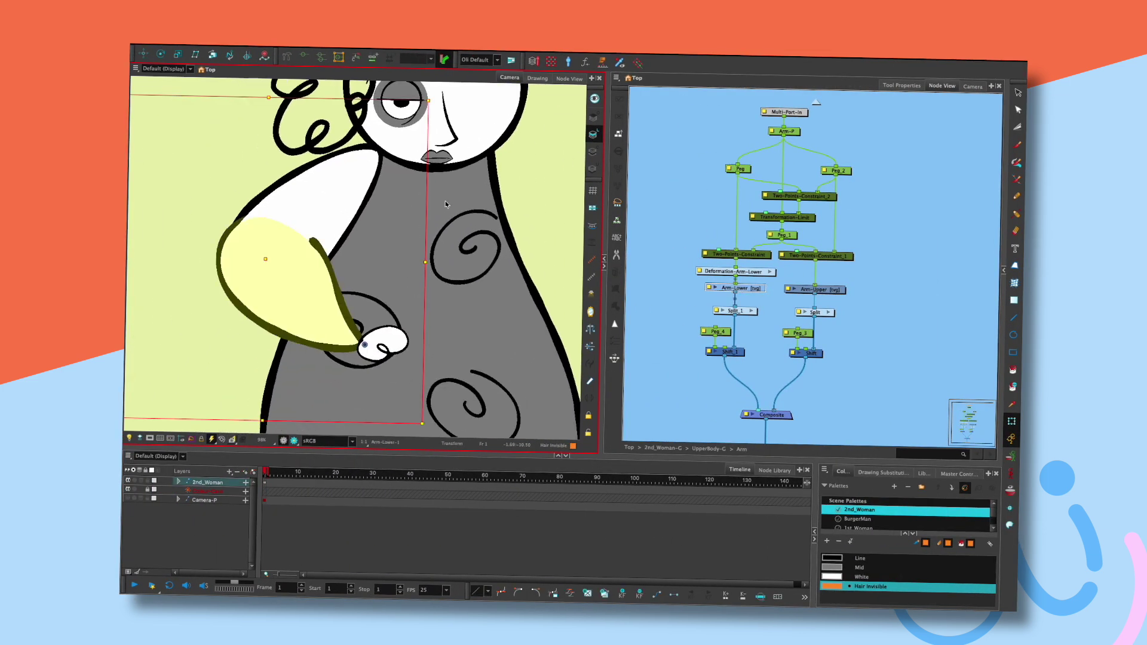
pyautogui.click(537, 78)
pyautogui.scroll(1, 504, 274)
pyautogui.scroll(-3, 502, 273)
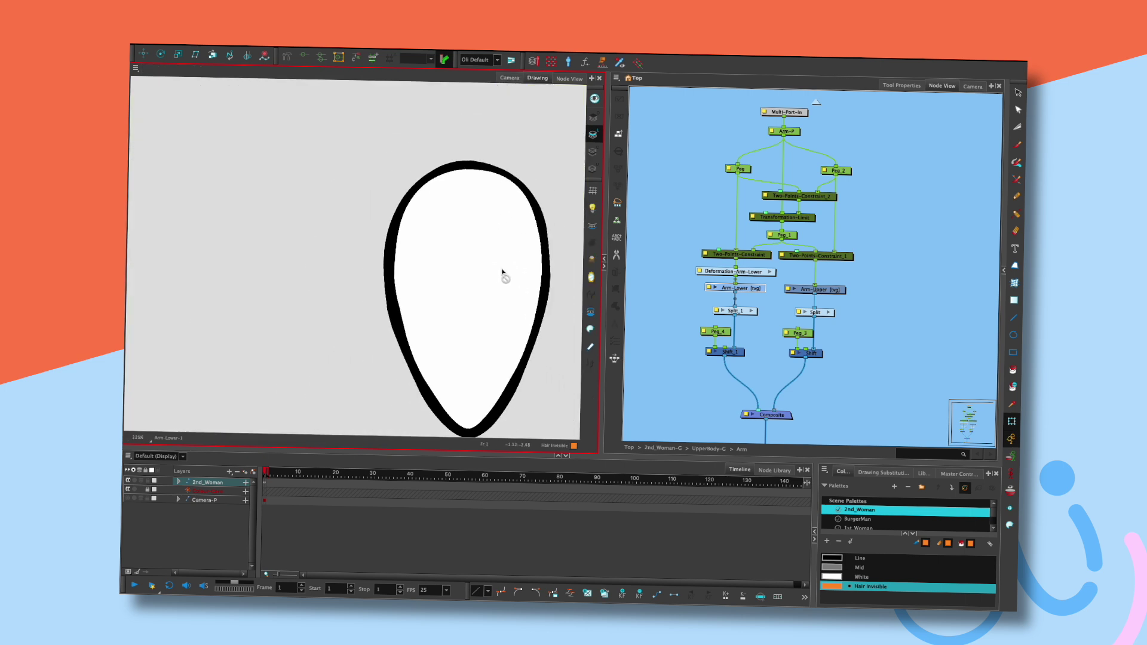
pyautogui.scroll(-1, 511, 323)
pyautogui.click(600, 125)
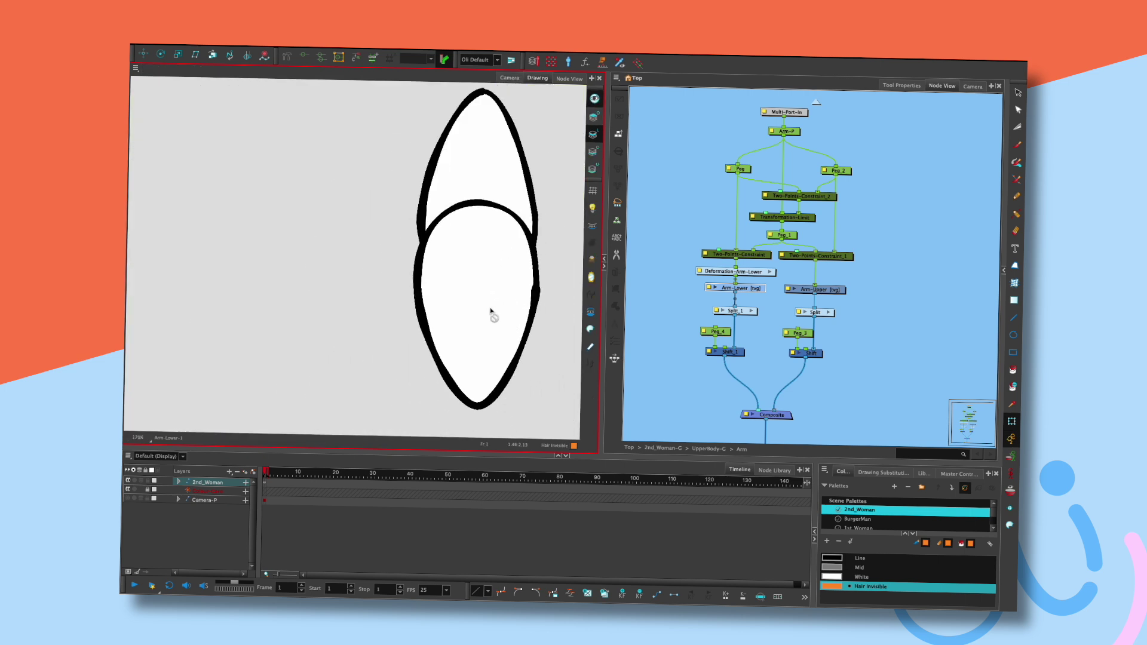
# - Show the tool's properties and select the lower tip of the forearm outline with the Contour Editor
pyautogui.click(902, 85)
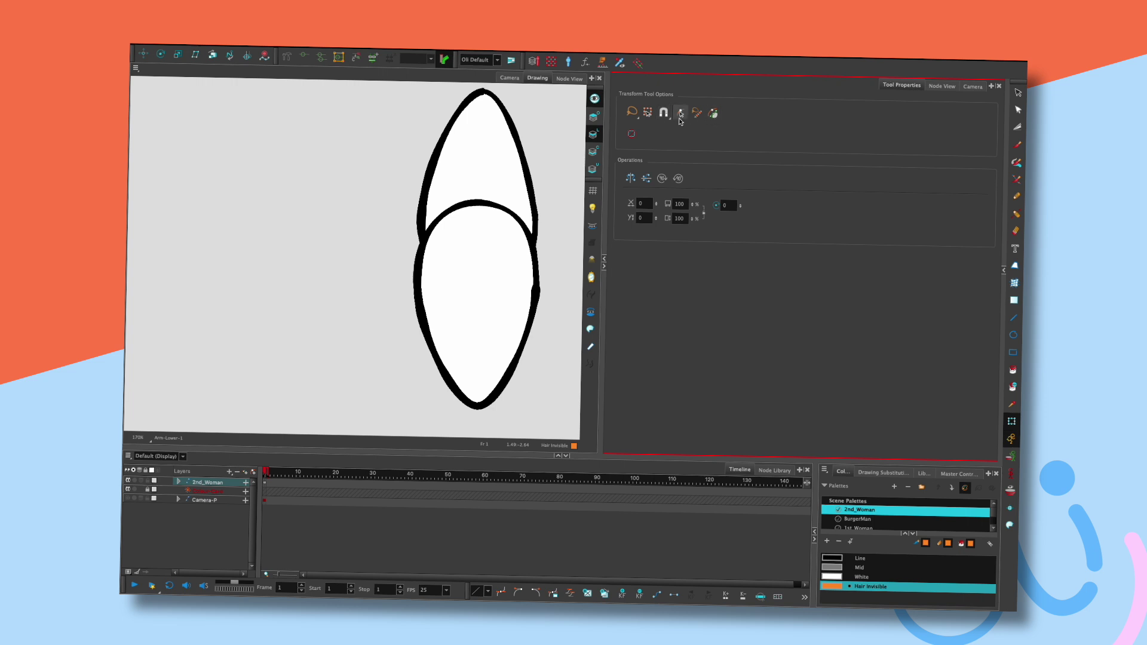
pyautogui.click(1018, 110)
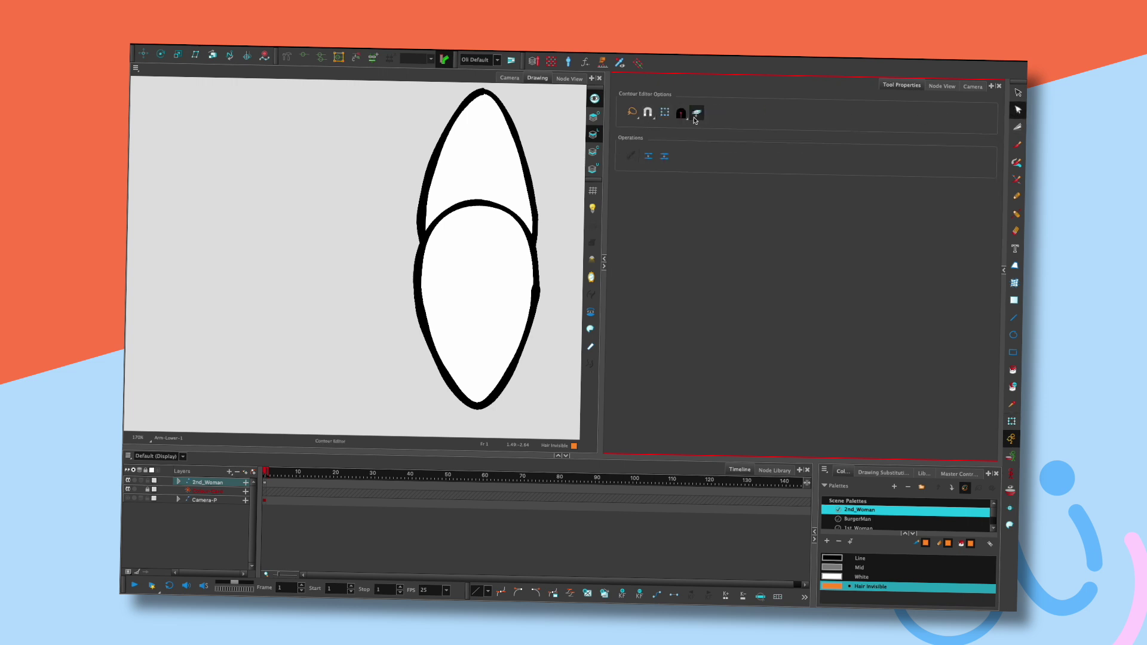
pyautogui.moveTo(439, 425); pyautogui.dragTo(500, 424)
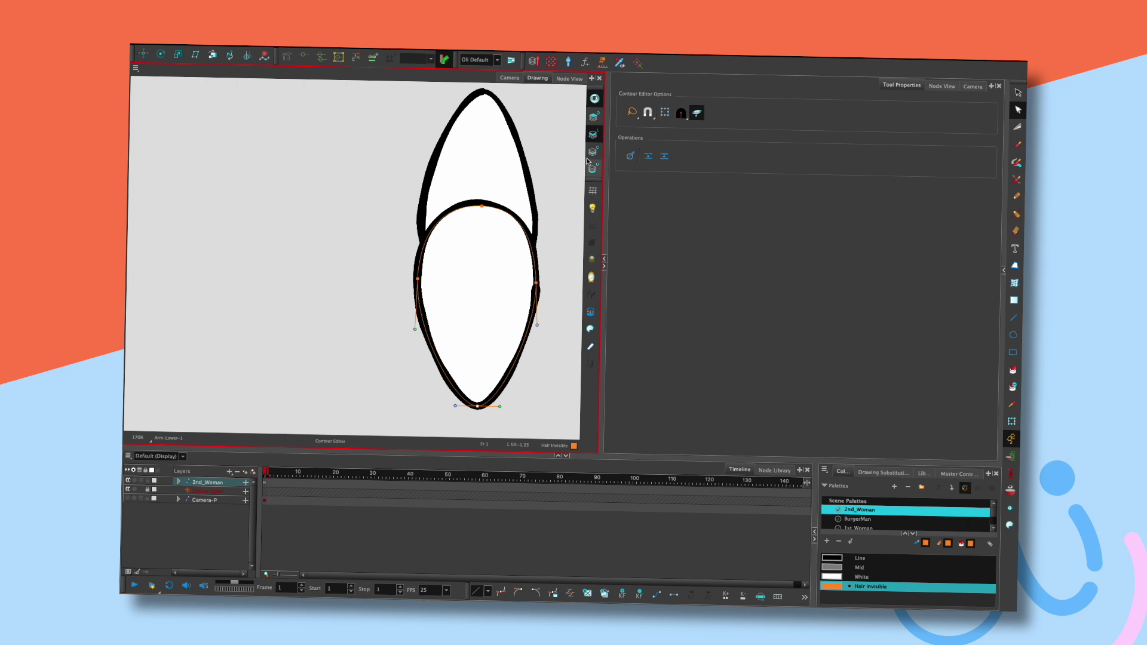
# - Compare the drawing's Overlay and Line Art layers with the preview of all art layers on and off
pyautogui.click(595, 99)
pyautogui.click(593, 117)
pyautogui.click(596, 133)
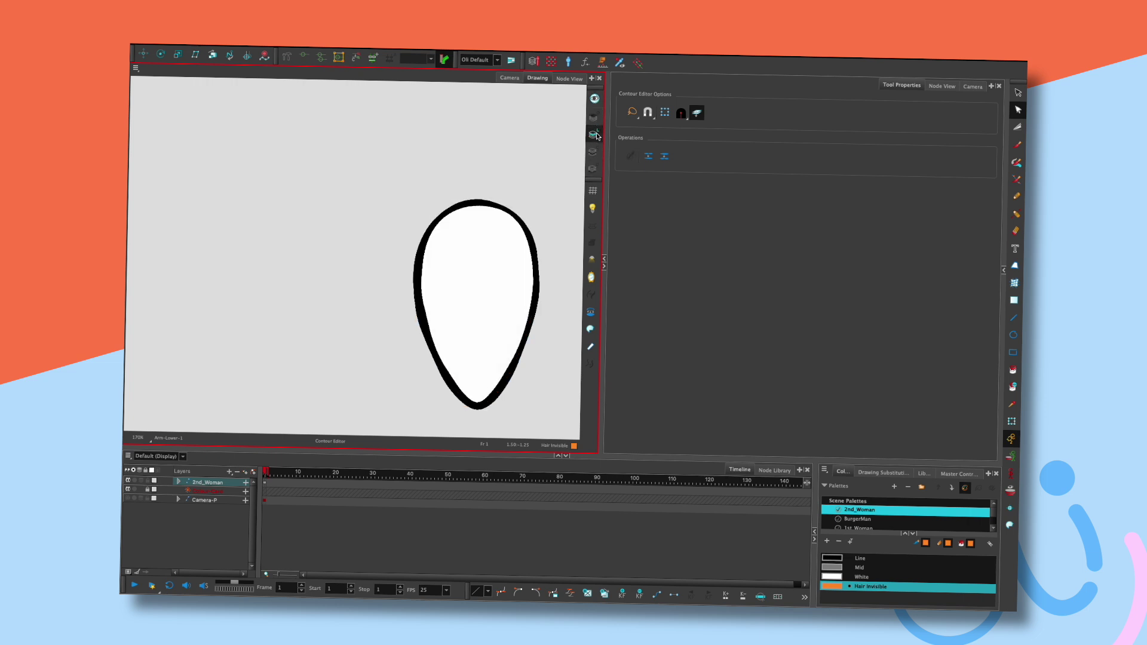
pyautogui.click(594, 119)
pyautogui.click(594, 135)
pyautogui.click(595, 120)
pyautogui.click(593, 136)
pyautogui.click(483, 402)
pyautogui.click(555, 195)
pyautogui.click(593, 100)
pyautogui.click(594, 99)
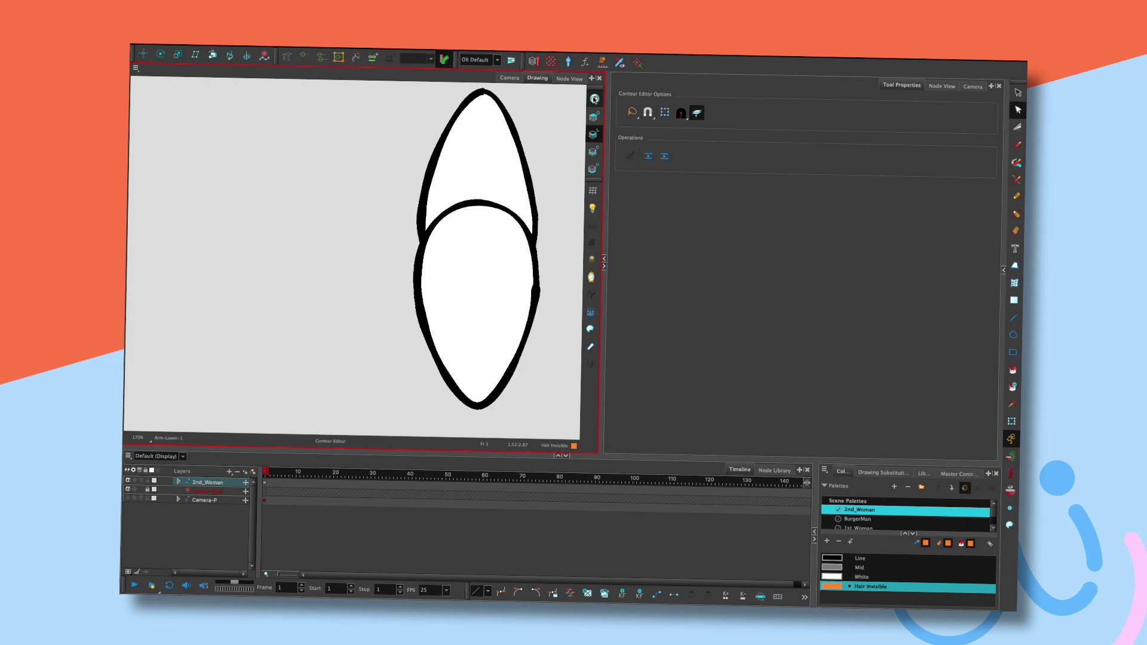
# - Try to add a contour point beside the forearm's lower tip and pull it inward, and undo the move
pyautogui.click(696, 112)
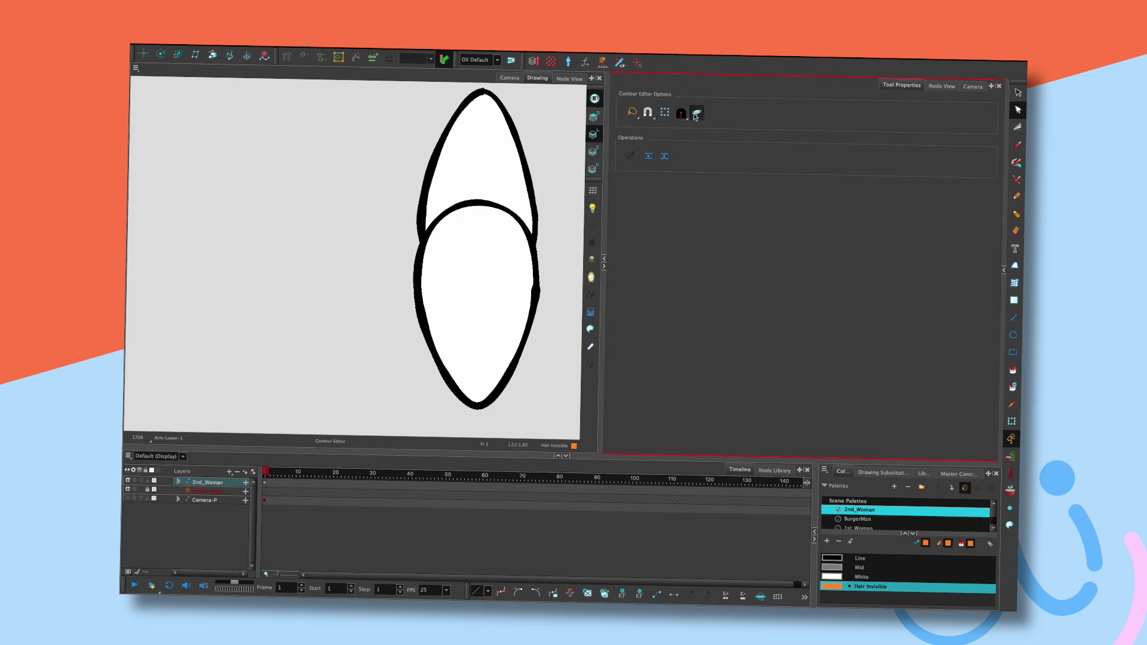
pyautogui.click(496, 399)
pyautogui.moveTo(501, 409)
pyautogui.mouseDown()
pyautogui.moveTo(519, 409)
pyautogui.moveTo(454, 409)
pyautogui.mouseUp()
pyautogui.scroll(3, 454, 408)
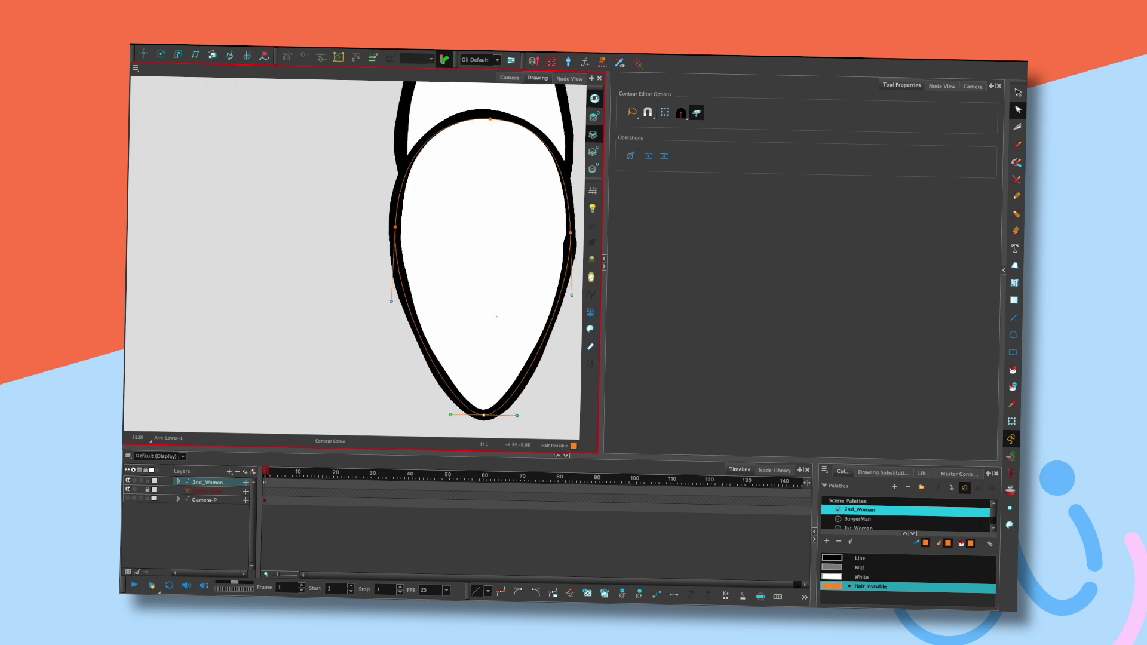
pyautogui.click(452, 353)
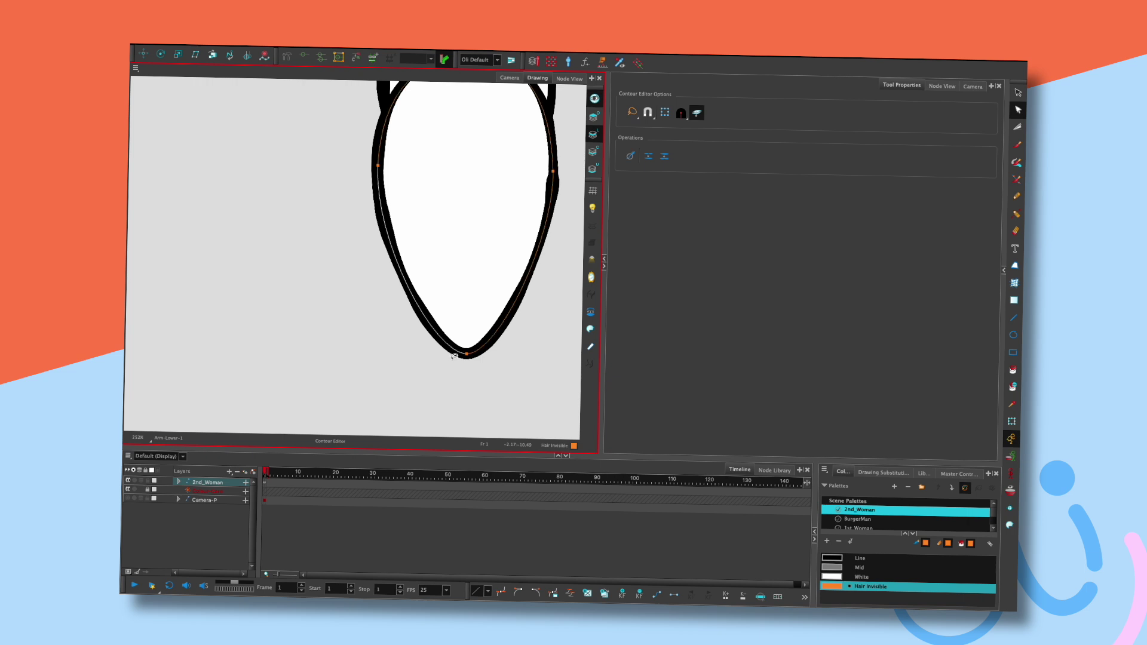
pyautogui.moveTo(452, 351); pyautogui.dragTo(458, 314)
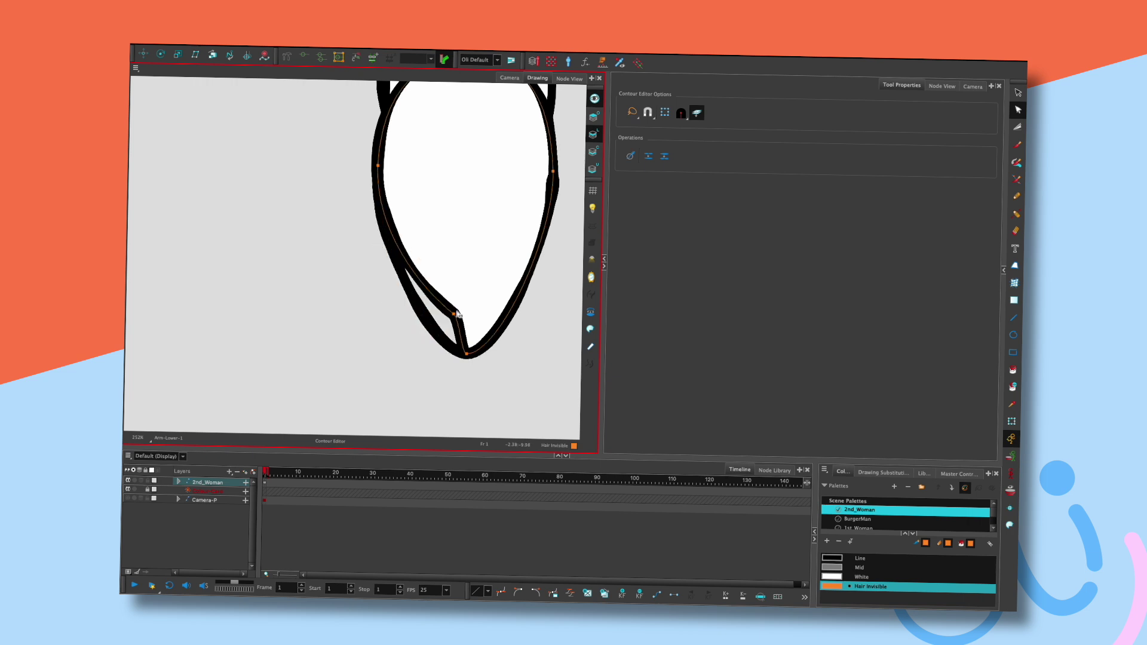
pyautogui.hotkey('ctrl', 'z')
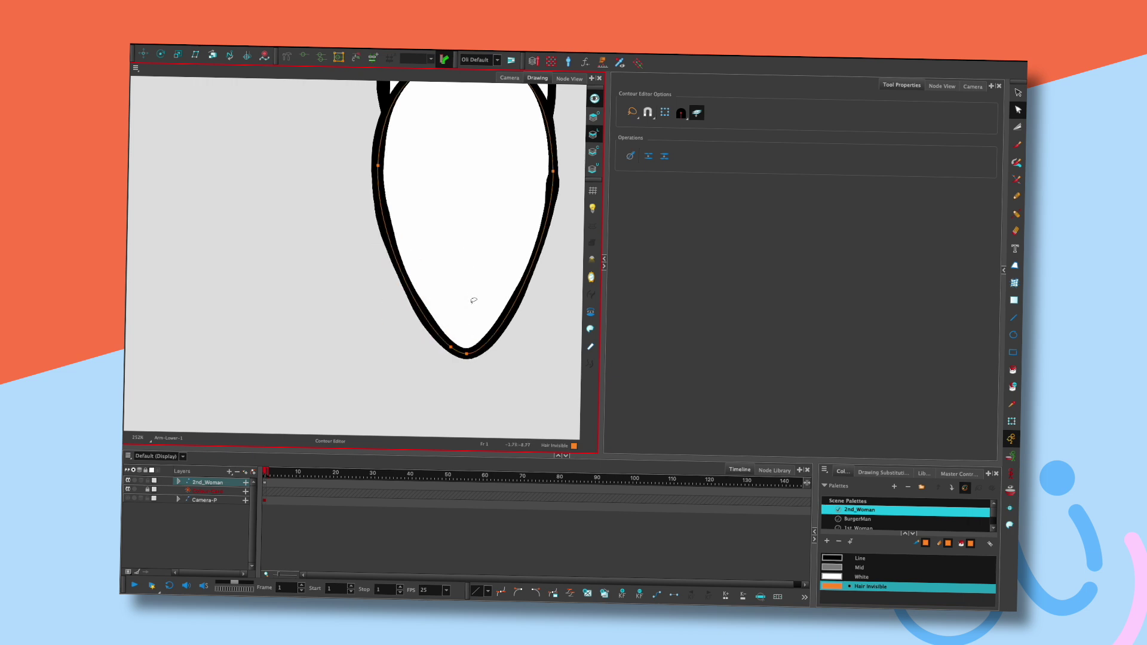
# - Try to lengthen the curve handles on both sides of the lower tip, and undo the edits
pyautogui.moveTo(467, 354); pyautogui.dragTo(400, 352)
pyautogui.moveTo(499, 353); pyautogui.dragTo(529, 355)
pyautogui.scroll(-3, 505, 352)
pyautogui.hotkey('ctrl', 'z')
pyautogui.hotkey('ctrl', 'z')
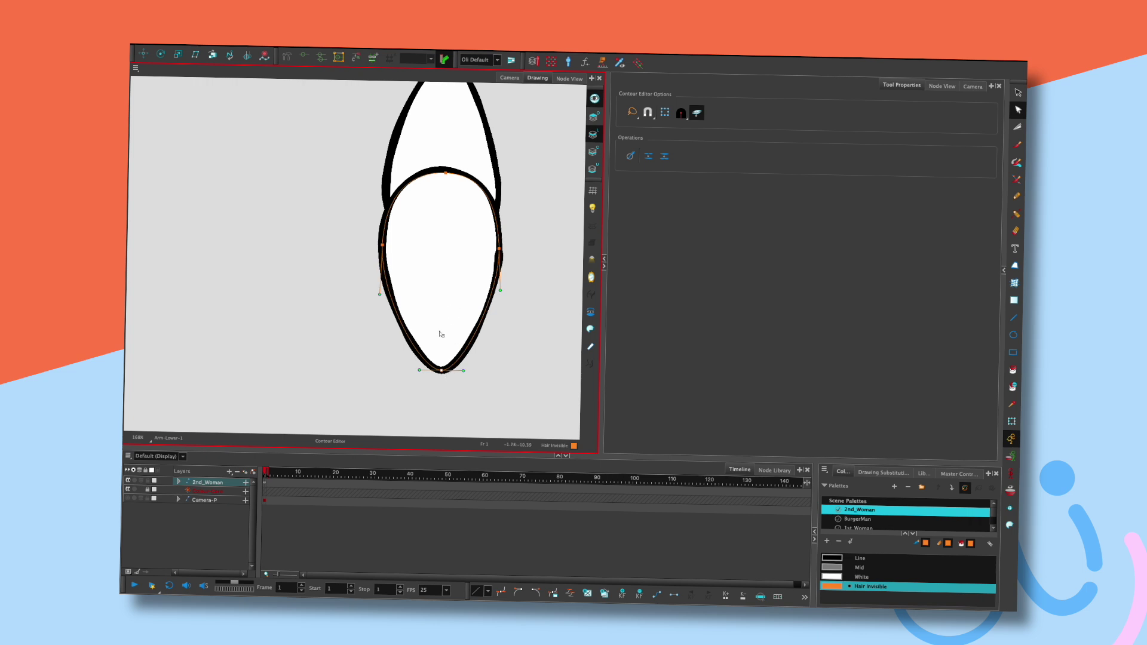
pyautogui.scroll(2, 441, 334)
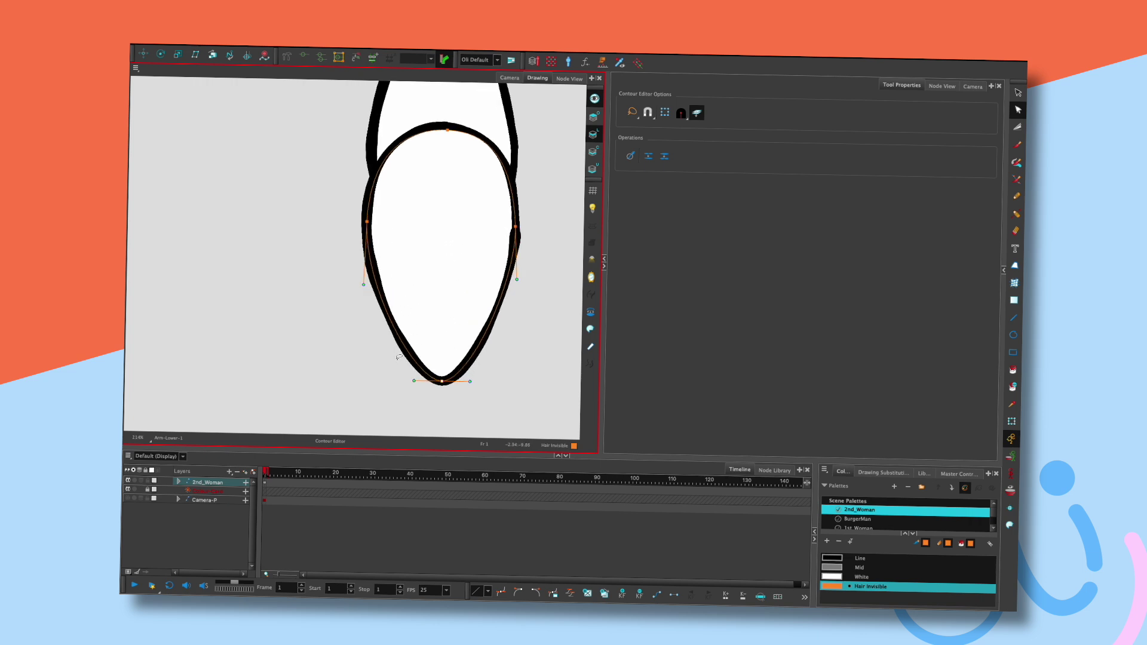
pyautogui.moveTo(433, 390); pyautogui.dragTo(465, 342)
pyautogui.click(499, 312)
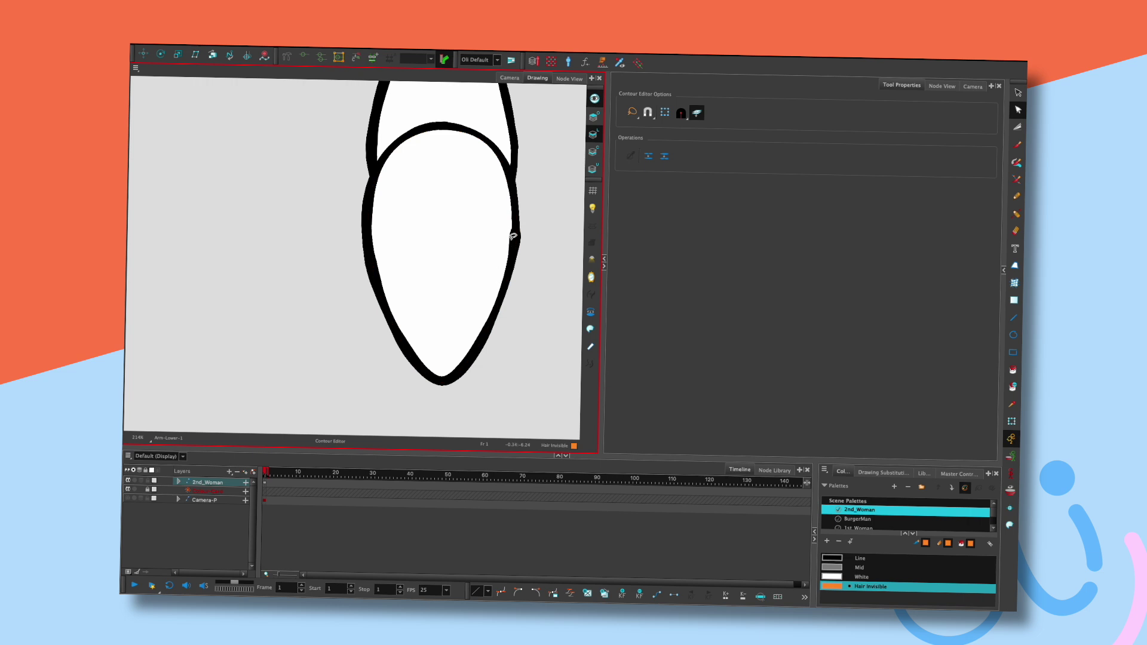
# - Check the wrist in the camera view, then reopen the Arm-Lower drawing with only its Line Art displayed and examine the lower tip
pyautogui.click(510, 77)
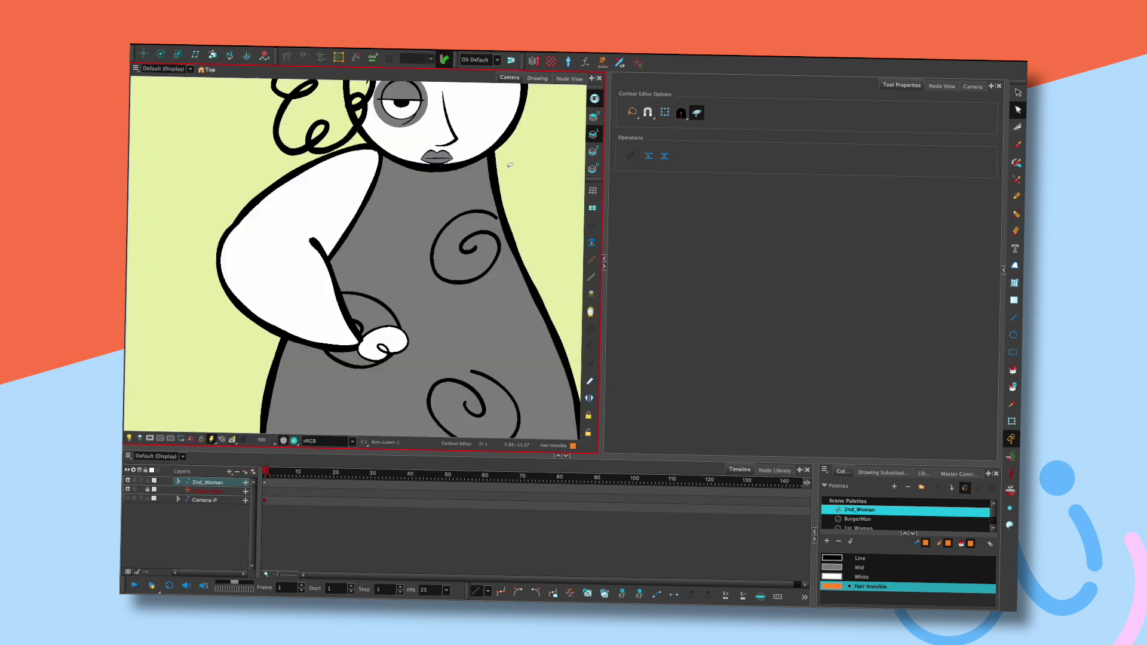
pyautogui.scroll(-3, 510, 165)
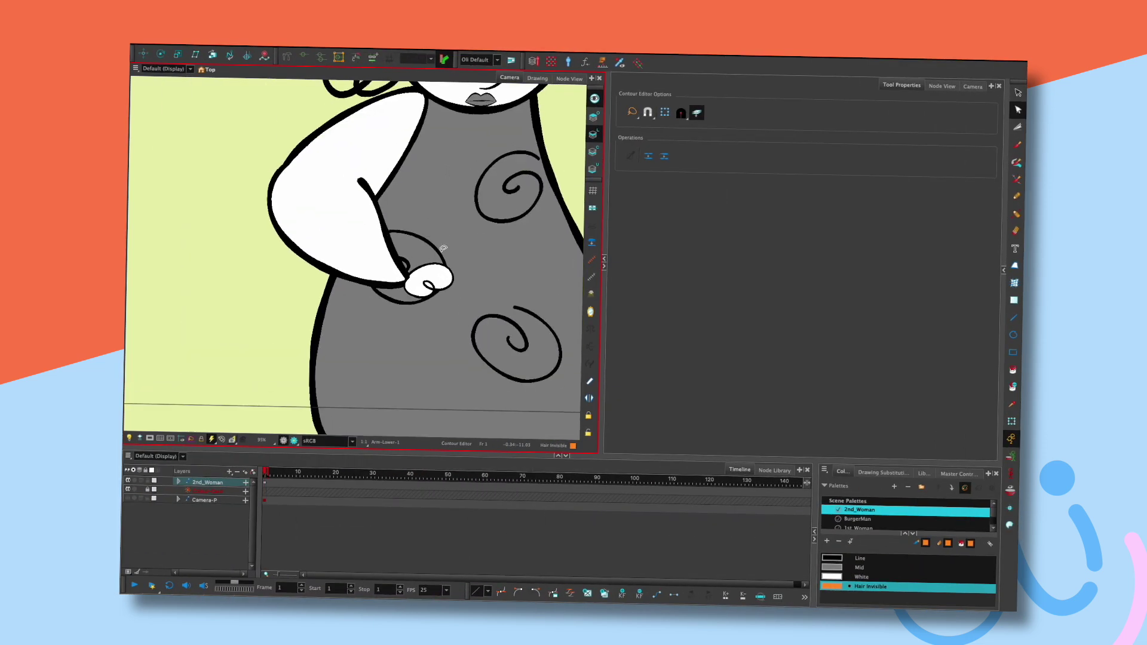
pyautogui.click(537, 78)
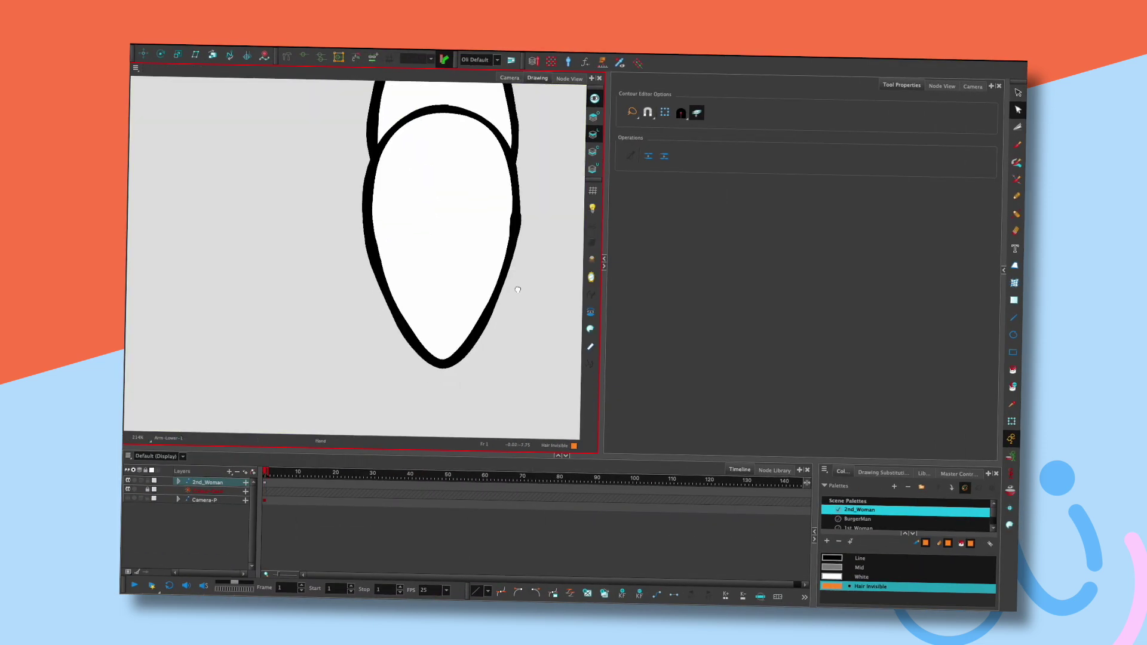
pyautogui.click(594, 104)
pyautogui.click(442, 341)
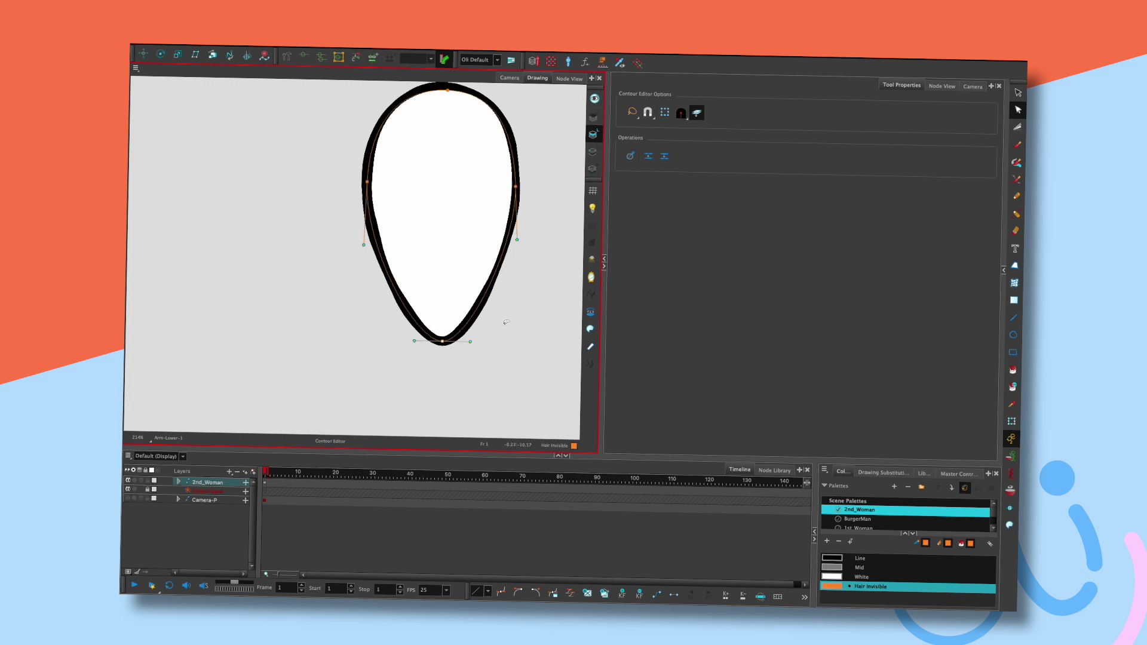
# - Delete the forearm's white fill and the Overlay artwork with the Select tool, and return to the Line Art layer
pyautogui.hotkey('alt', 's')
pyautogui.click(465, 230)
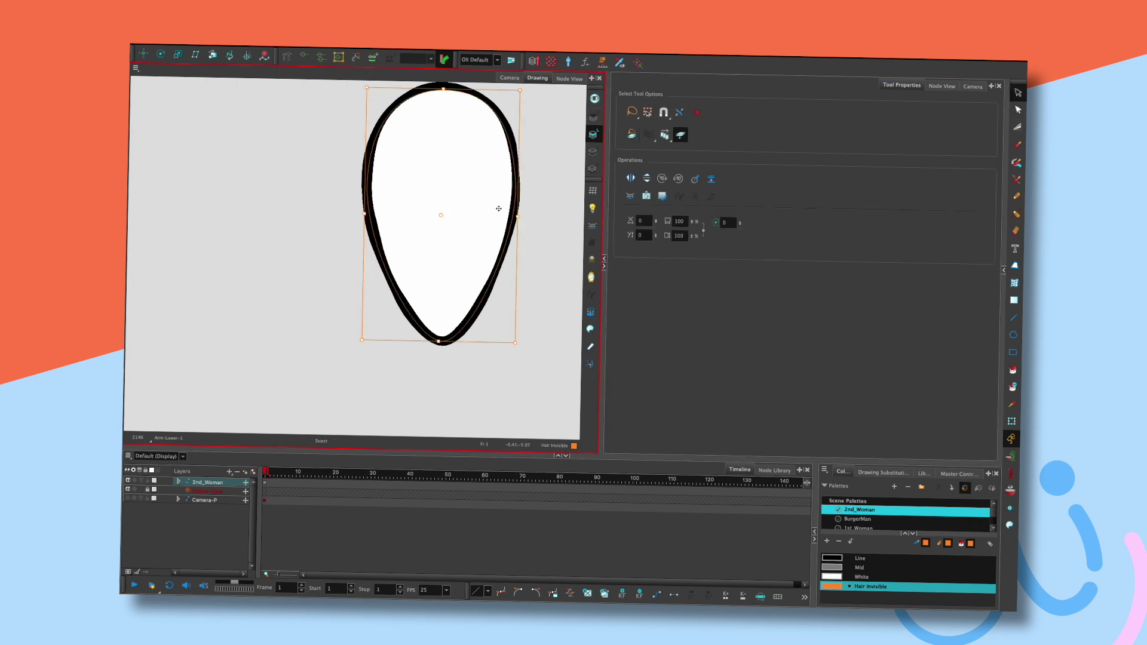
pyautogui.press('Delete')
pyautogui.click(593, 118)
pyautogui.moveTo(551, 163)
pyautogui.mouseDown()
pyautogui.moveTo(463, 308)
pyautogui.moveTo(479, 297)
pyautogui.mouseUp()
pyautogui.press('Delete')
pyautogui.click(593, 134)
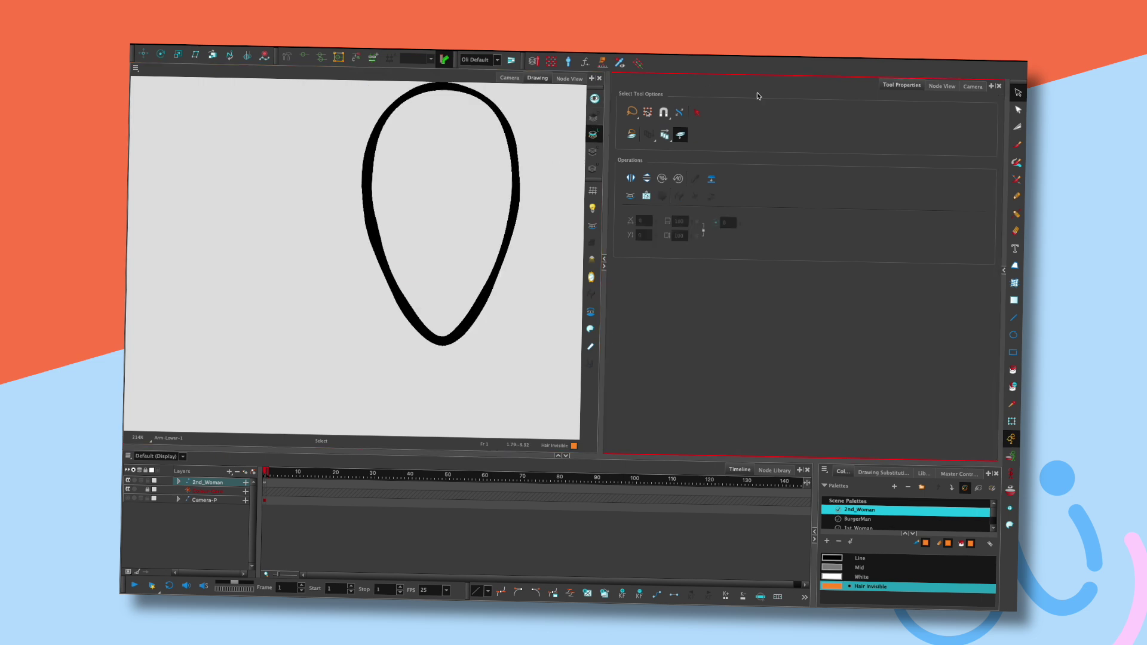
# - Replace the outline's pointed lower tip with a blunt end between two contour points using the Contour Editor
pyautogui.click(1018, 109)
pyautogui.click(441, 329)
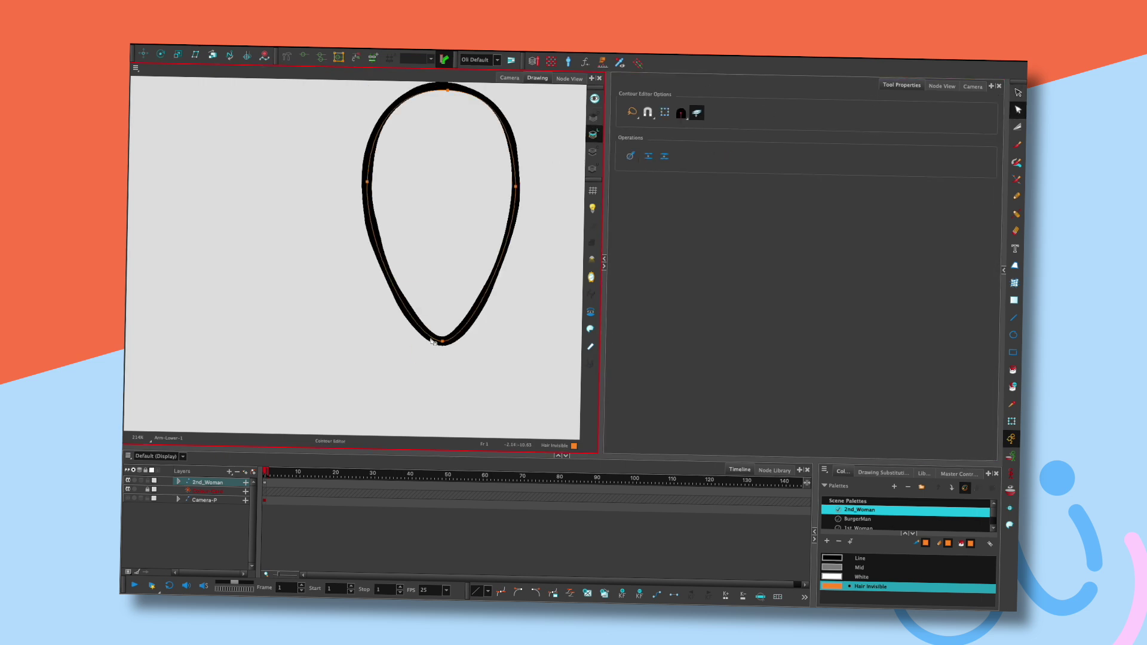
pyautogui.press('Delete')
pyautogui.moveTo(457, 333)
pyautogui.mouseDown()
pyautogui.moveTo(425, 341)
pyautogui.moveTo(447, 345)
pyautogui.mouseUp()
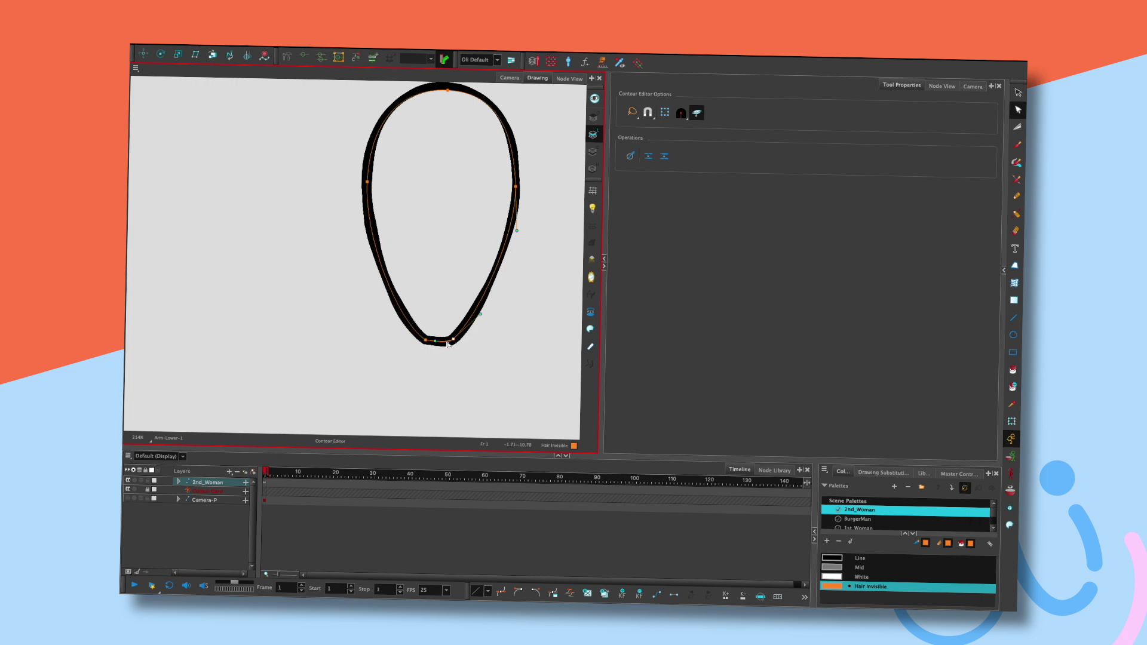
pyautogui.press('space')
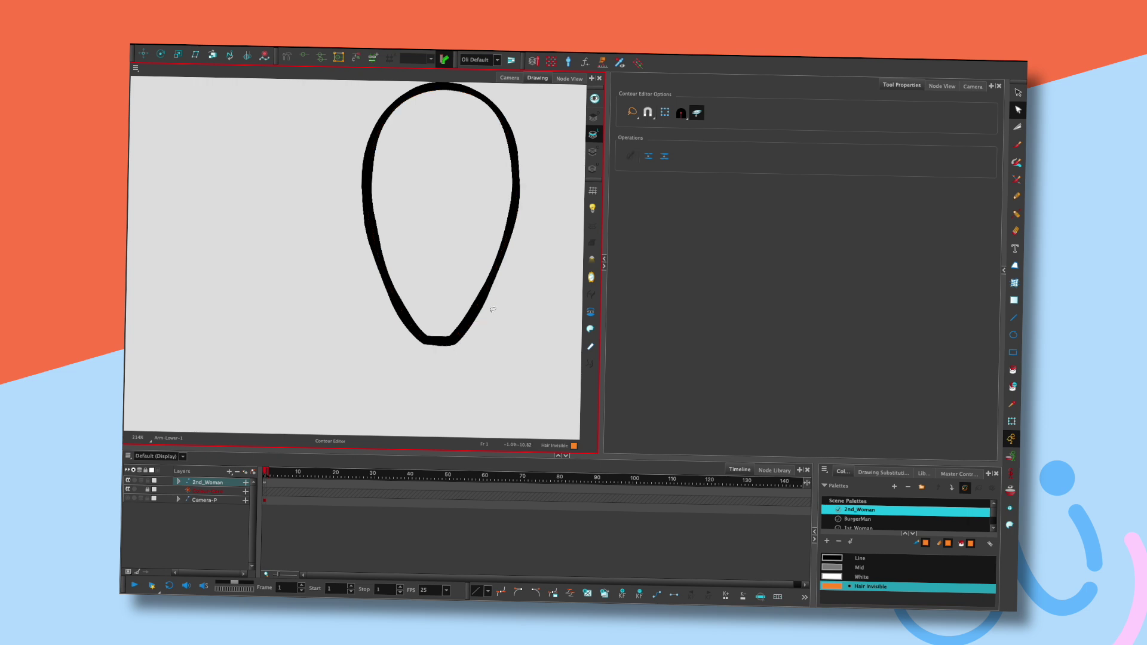
pyautogui.moveTo(495, 307); pyautogui.dragTo(493, 327)
pyautogui.click(438, 365)
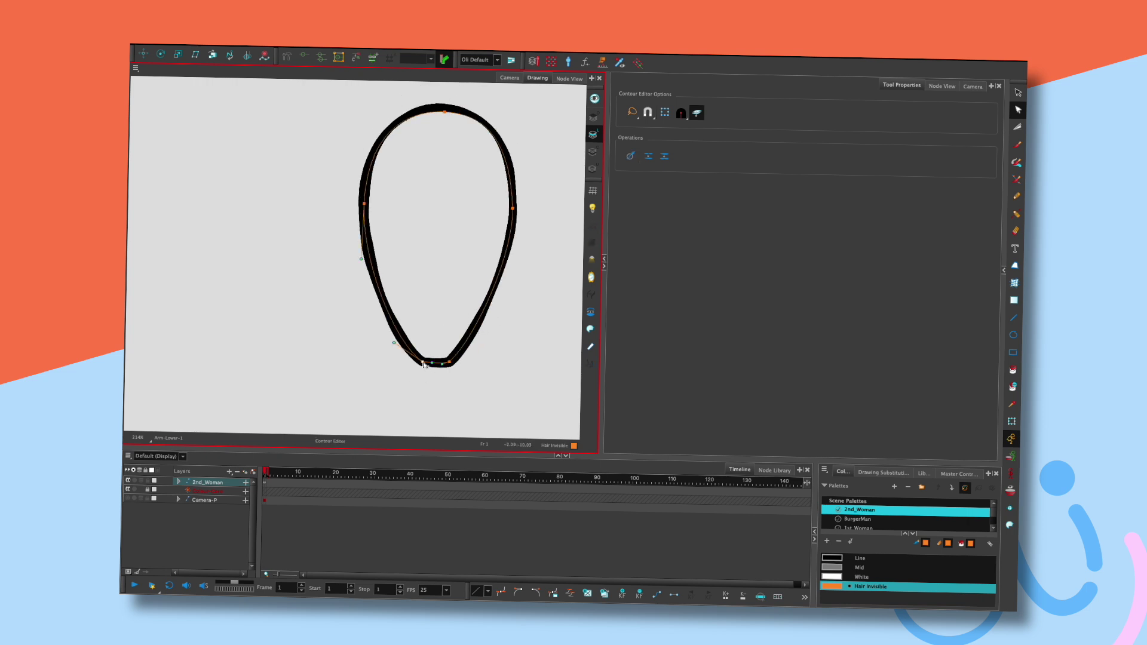
# - Adjust the outline's thickness at its blunt lower tip with the Pencil Editor
pyautogui.click(1015, 213)
pyautogui.click(430, 359)
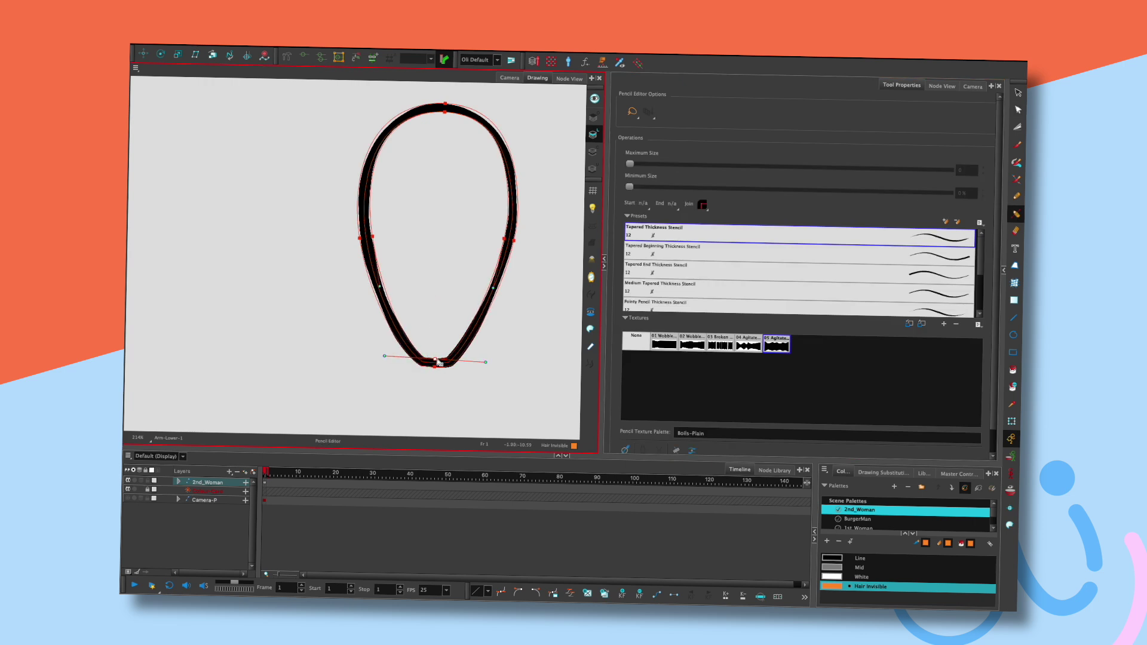
pyautogui.click(461, 305)
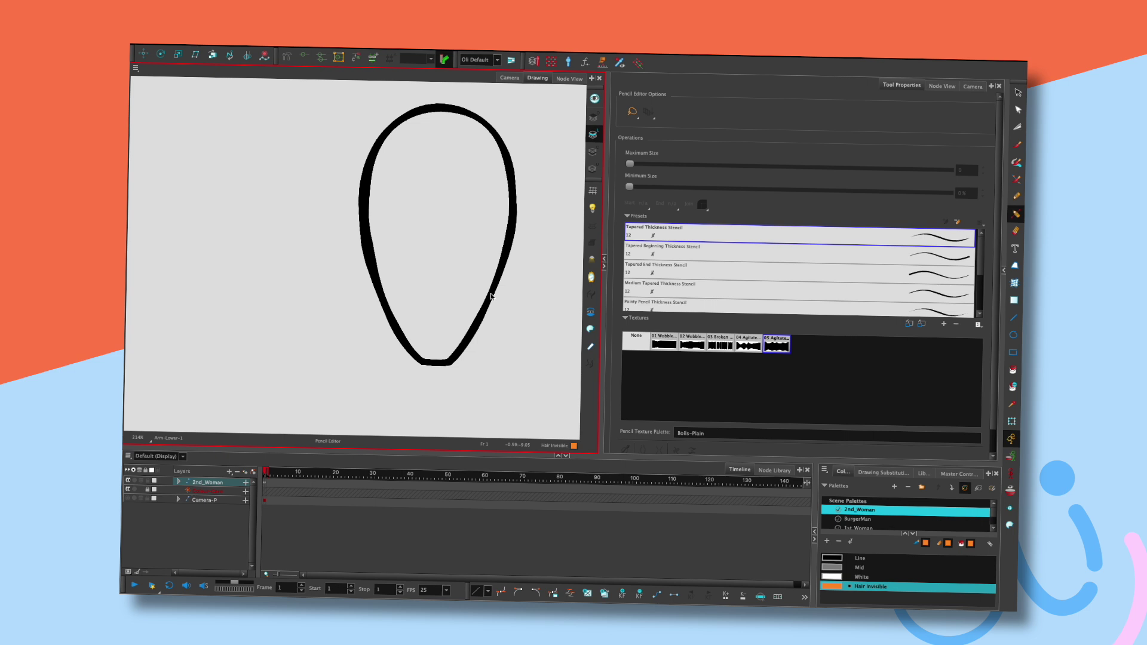
# - Copy the whole forearm outline from the Line Art layer and paste it onto the Overlay layer
pyautogui.click(1011, 421)
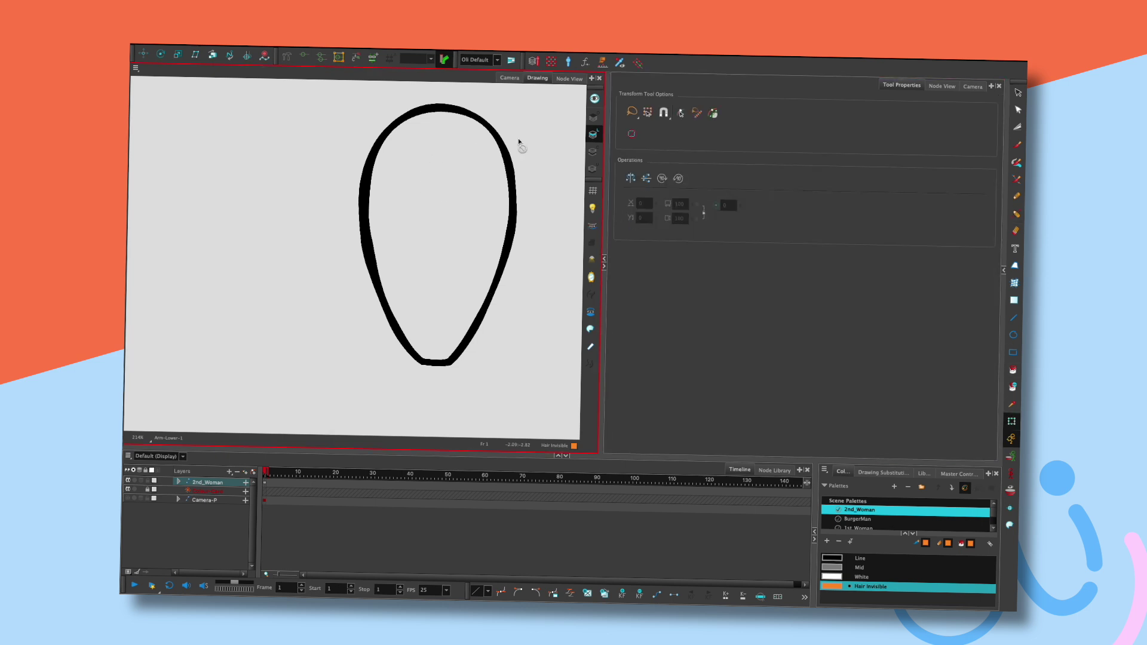
pyautogui.hotkey('alt', 's')
pyautogui.hotkey('ctrl', 'a')
pyautogui.hotkey('ctrl', 'x')
pyautogui.click(594, 117)
pyautogui.hotkey('ctrl', 'v')
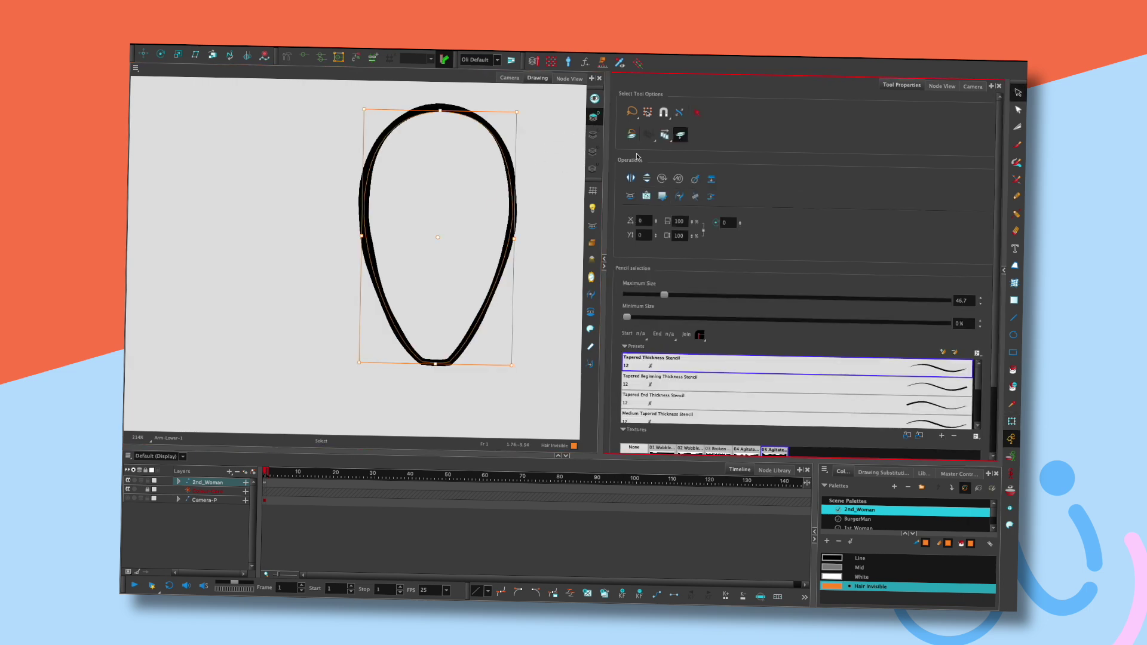
# - Collapse the Overlay outline's upper arc to zero thickness between new points on both sides, and check the arm in the camera view
pyautogui.click(1014, 214)
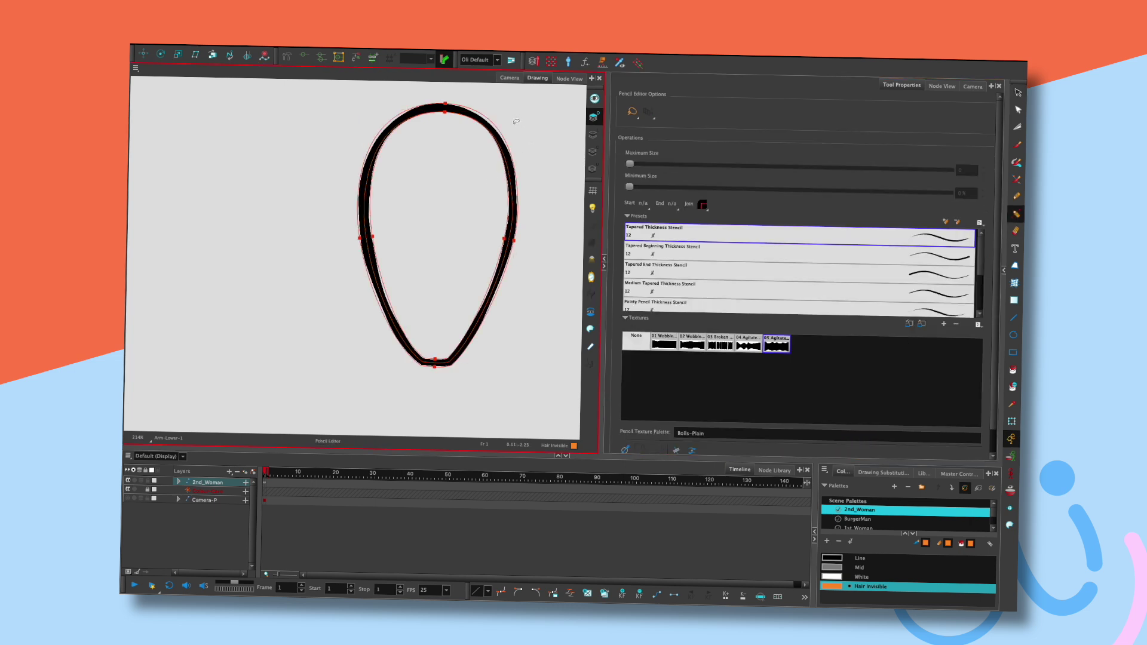
pyautogui.click(514, 179)
pyautogui.click(366, 185)
pyautogui.click(364, 195)
pyautogui.moveTo(370, 186); pyautogui.dragTo(359, 186)
pyautogui.moveTo(507, 181); pyautogui.dragTo(520, 179)
pyautogui.moveTo(445, 112); pyautogui.dragTo(451, 88)
pyautogui.moveTo(510, 180); pyautogui.dragTo(544, 173)
pyautogui.moveTo(367, 192); pyautogui.dragTo(326, 186)
pyautogui.click(511, 77)
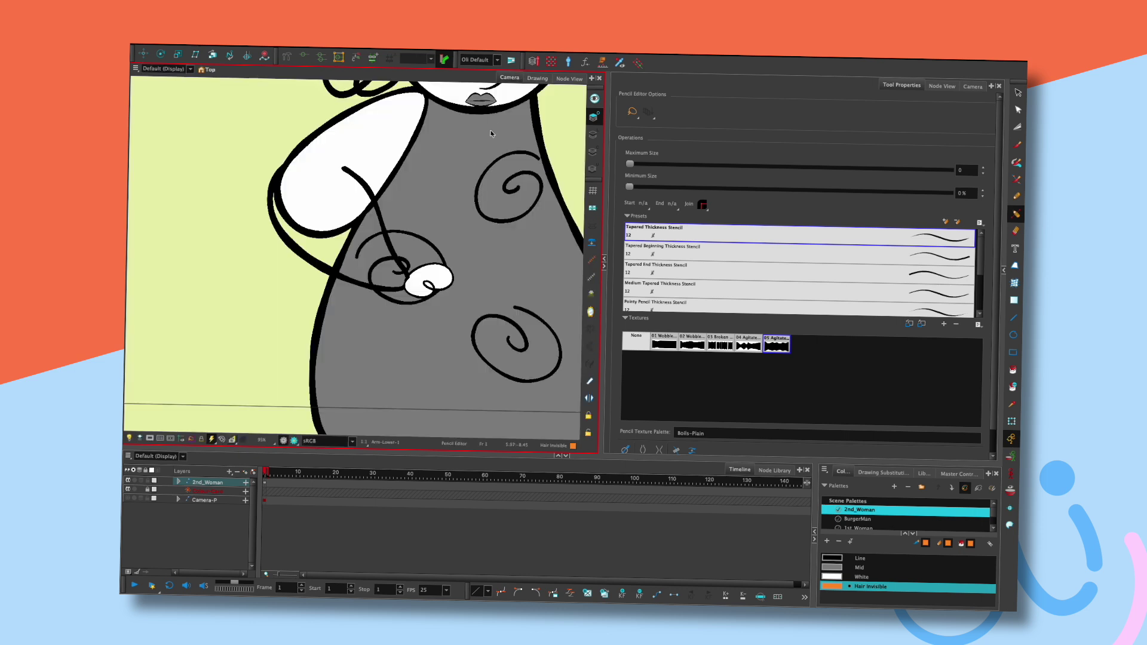
# - Fill the Line Art forearm's interior with the White colour in the drawing, and view the result in the camera
pyautogui.click(537, 78)
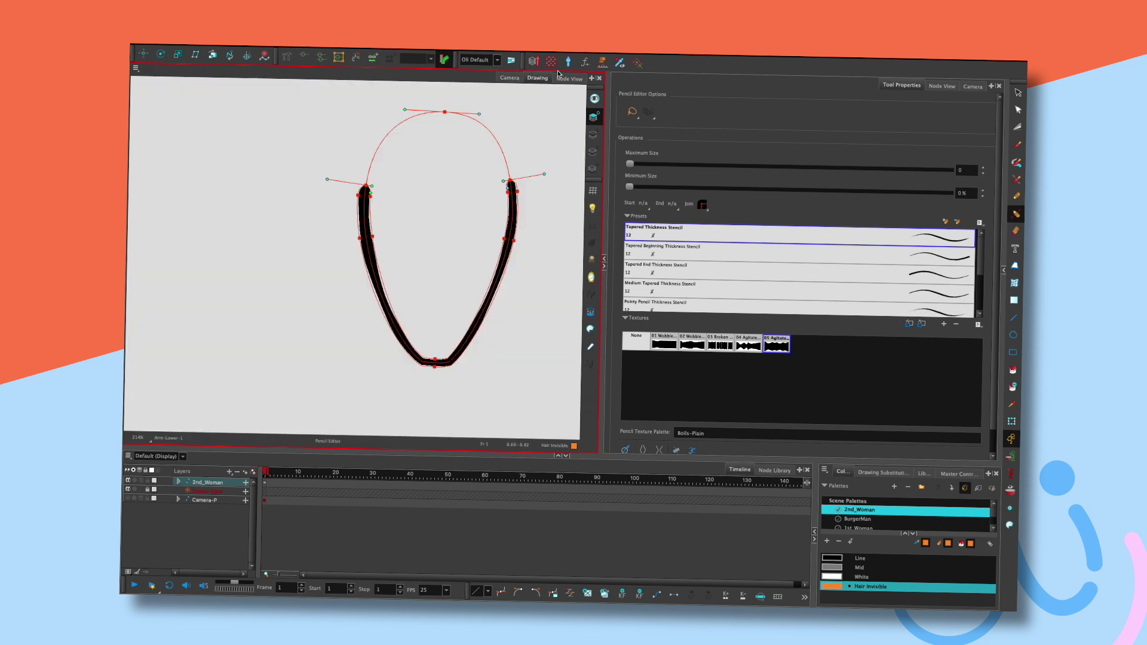
pyautogui.click(1012, 369)
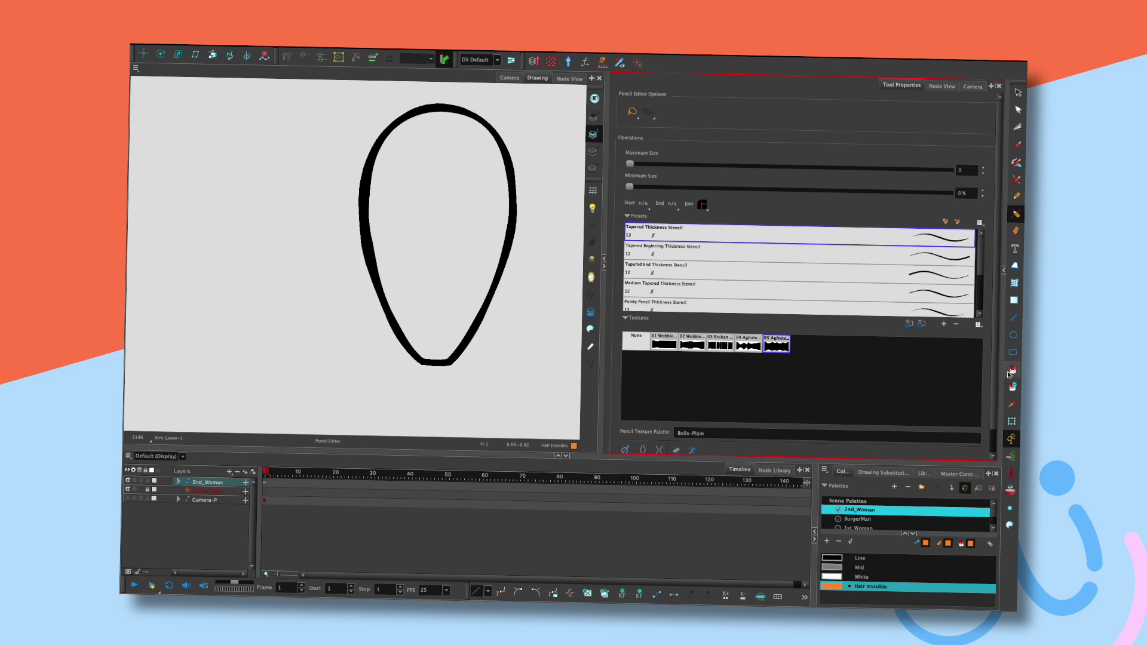
pyautogui.click(843, 577)
pyautogui.click(487, 225)
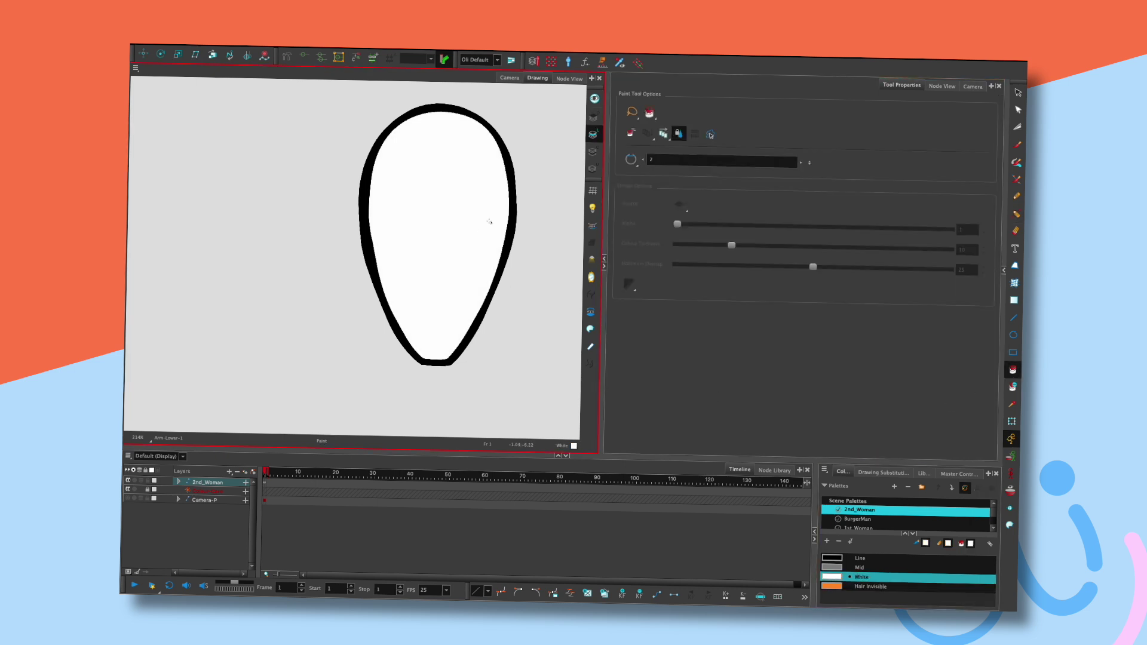
pyautogui.click(520, 78)
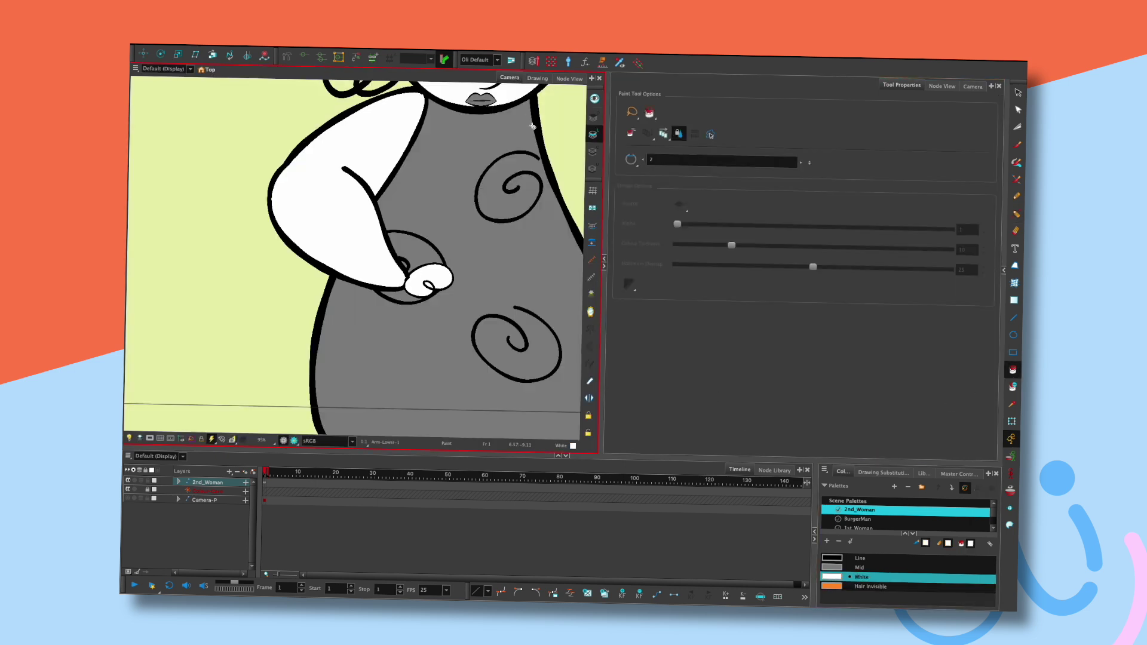
# - Pose the arm with the Transform tool by lowering the forearm's elbow end and shifting the hand
pyautogui.click(1011, 421)
pyautogui.moveTo(295, 212); pyautogui.dragTo(275, 255)
pyautogui.click(294, 325)
pyautogui.press('1')
pyautogui.moveTo(390, 291); pyautogui.dragTo(396, 272)
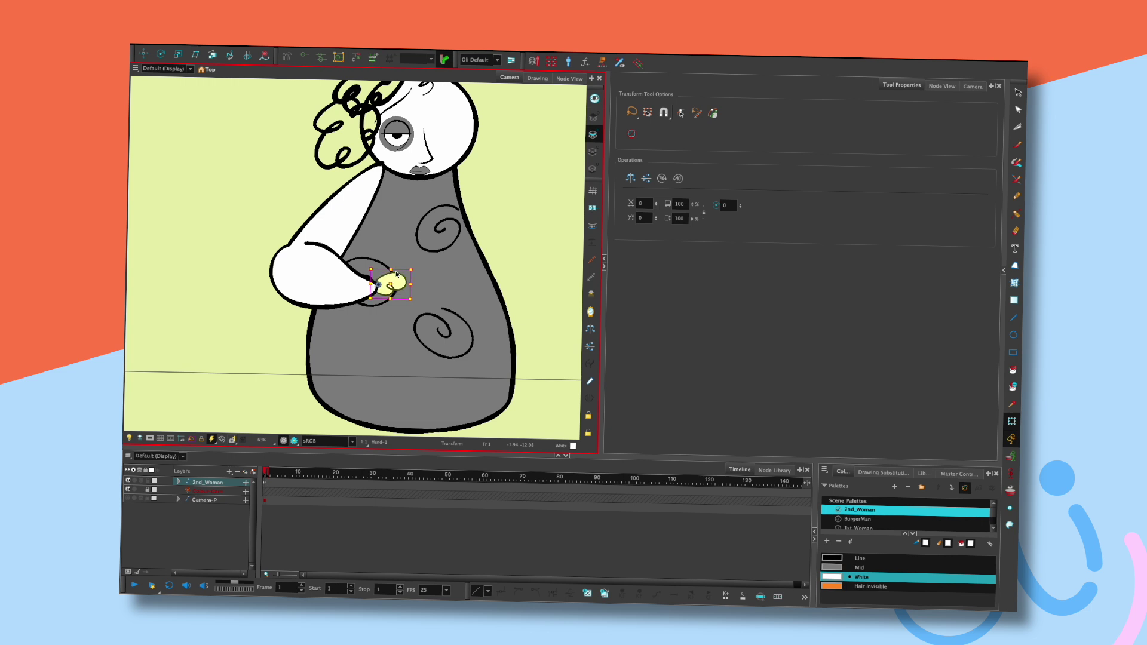
# - Nudge the hand outward and raise the forearm's elbow end to bend the arm again
pyautogui.press('2')
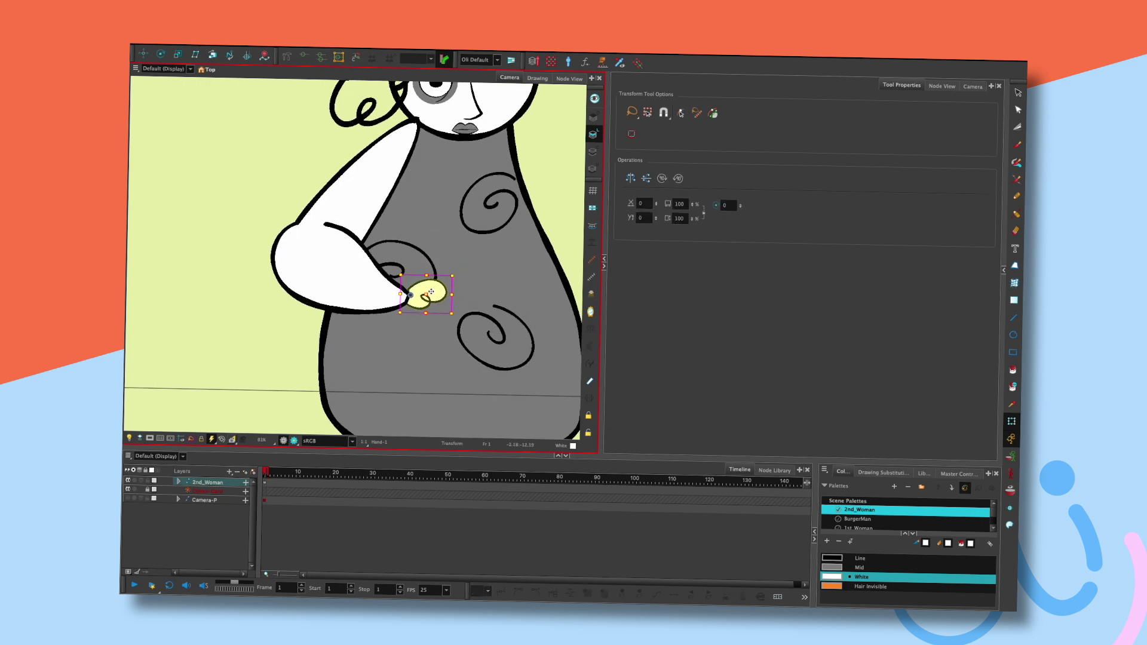
pyautogui.moveTo(430, 291)
pyautogui.mouseDown()
pyautogui.moveTo(396, 323)
pyautogui.moveTo(454, 211)
pyautogui.moveTo(460, 256)
pyautogui.moveTo(450, 213)
pyautogui.moveTo(440, 304)
pyautogui.moveTo(436, 290)
pyautogui.mouseUp()
pyautogui.click(346, 276)
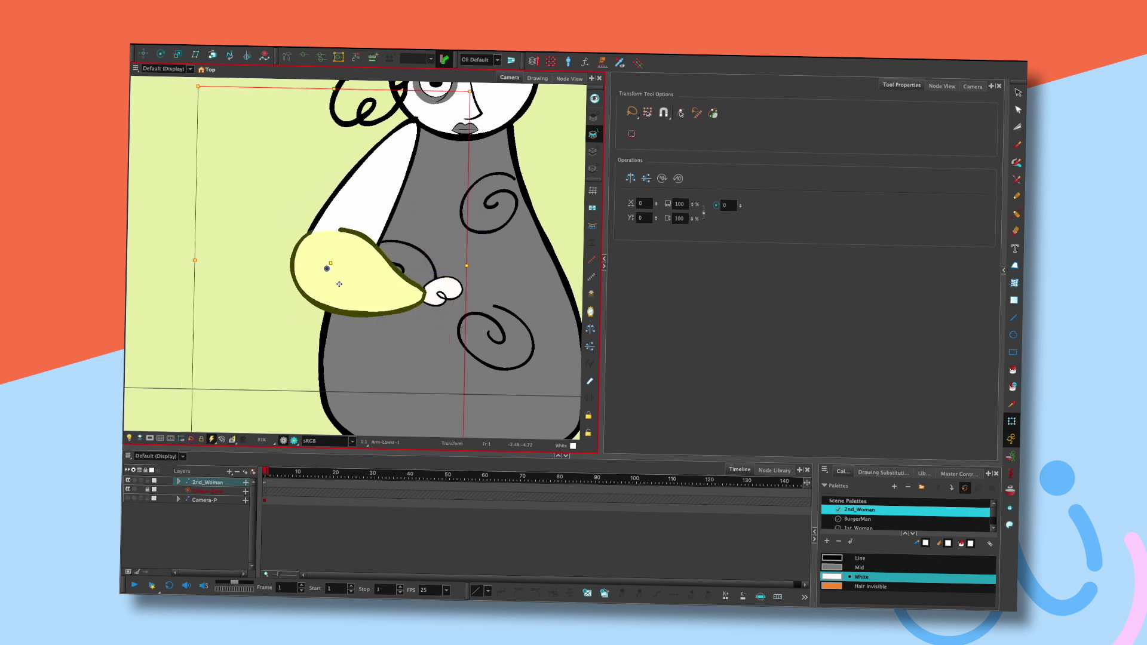
pyautogui.moveTo(346, 276)
pyautogui.mouseDown()
pyautogui.moveTo(337, 270)
pyautogui.moveTo(376, 179)
pyautogui.moveTo(376, 193)
pyautogui.mouseUp()
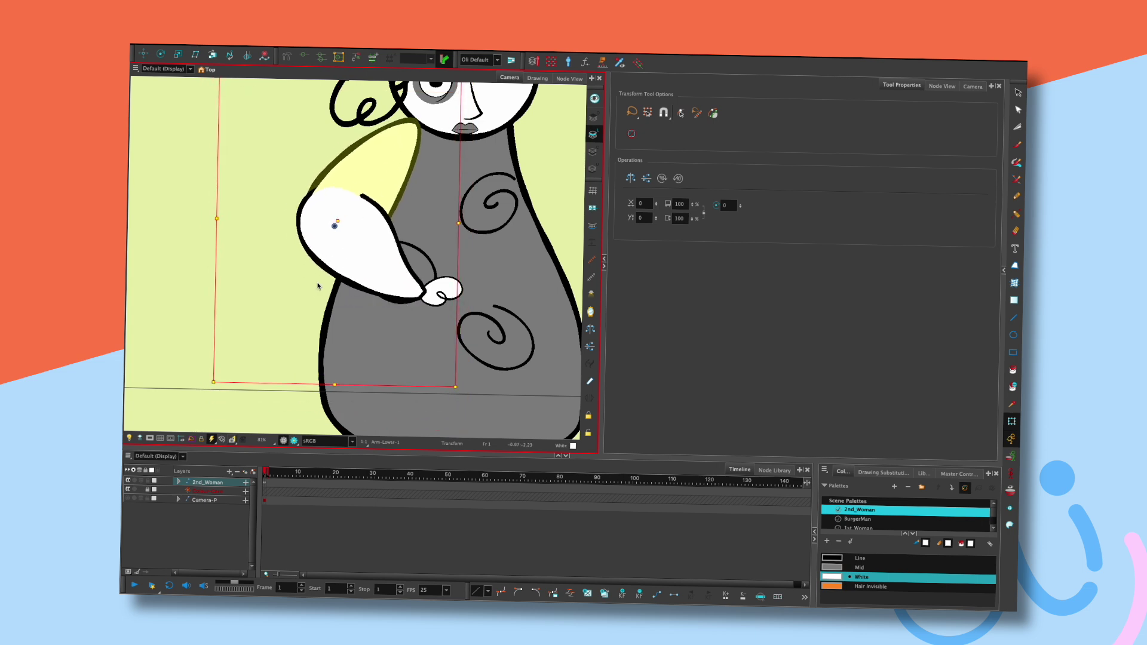
pyautogui.click(317, 288)
# - Try transforming the head in the camera view, undo the change and clear the selection
pyautogui.scroll(-3, 476, 285)
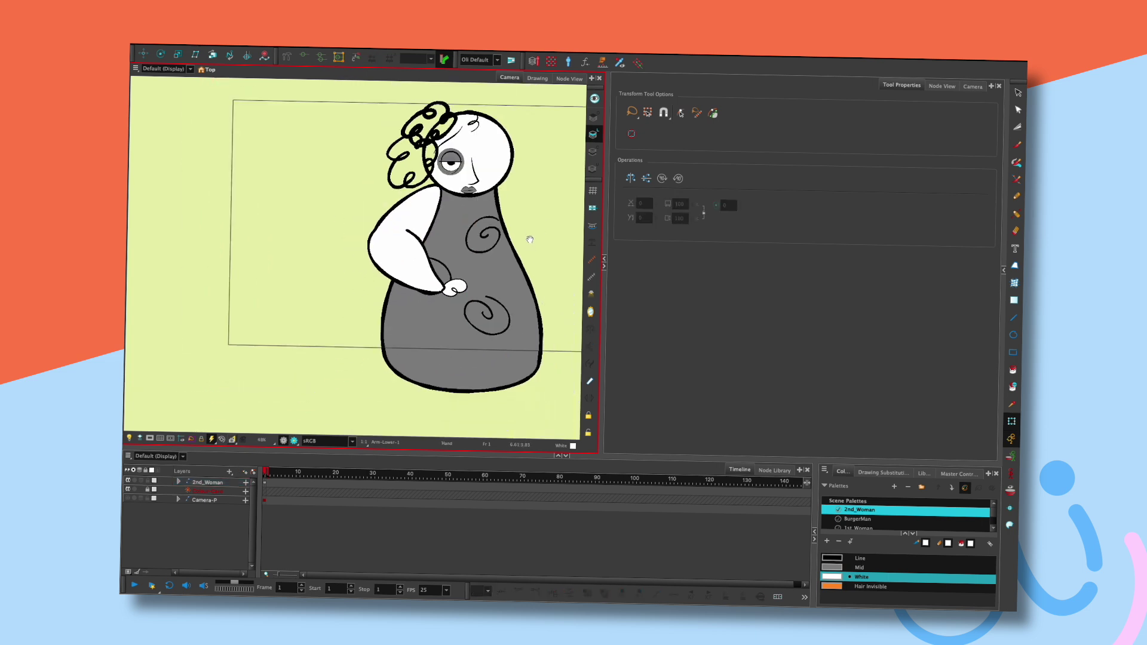
pyautogui.moveTo(529, 239); pyautogui.dragTo(501, 251)
pyautogui.click(473, 197)
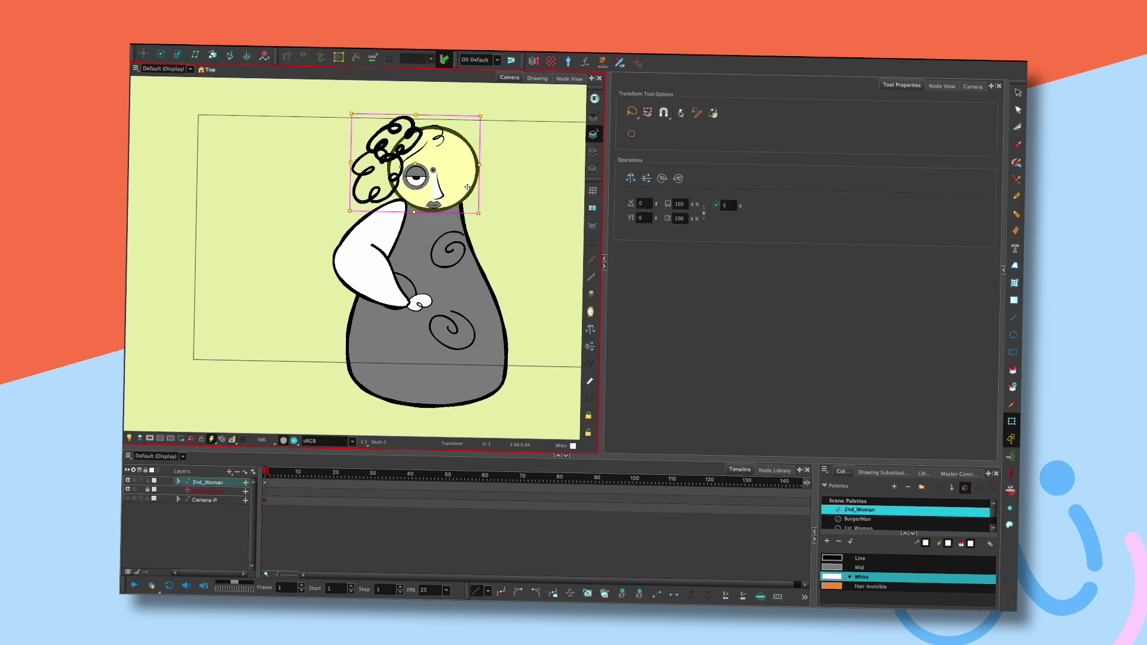
pyautogui.hotkey('ctrl', 'z')
pyautogui.click(515, 236)
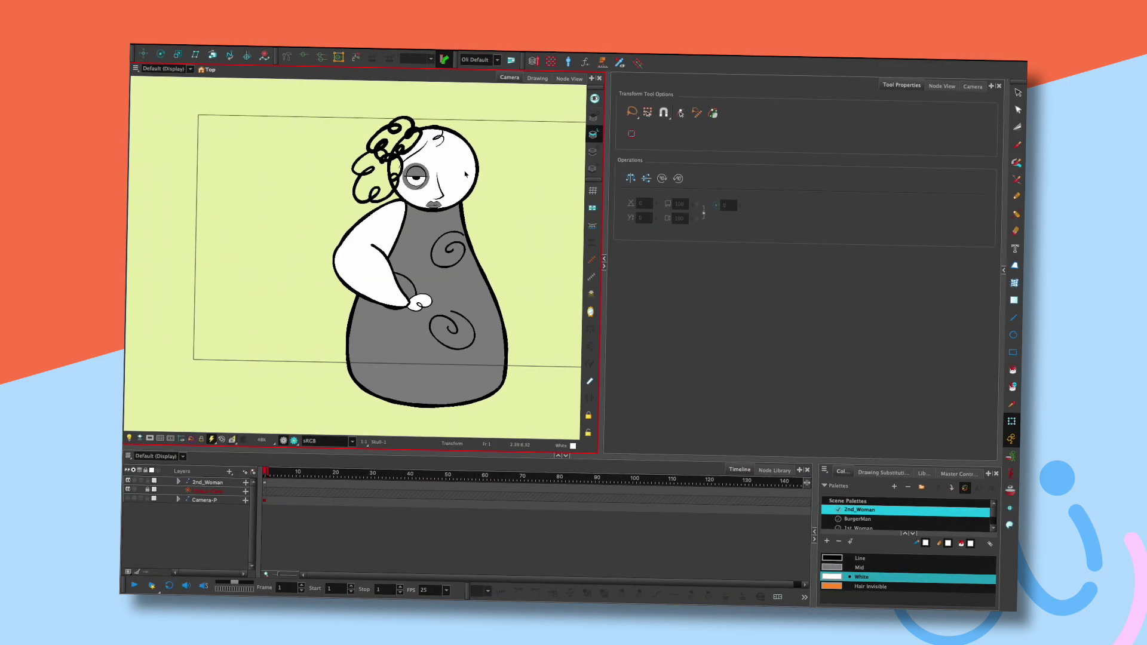
# - Open the Head-G group in the 2nd_Woman-G node network and space out the nodes above Skull-P
pyautogui.click(941, 86)
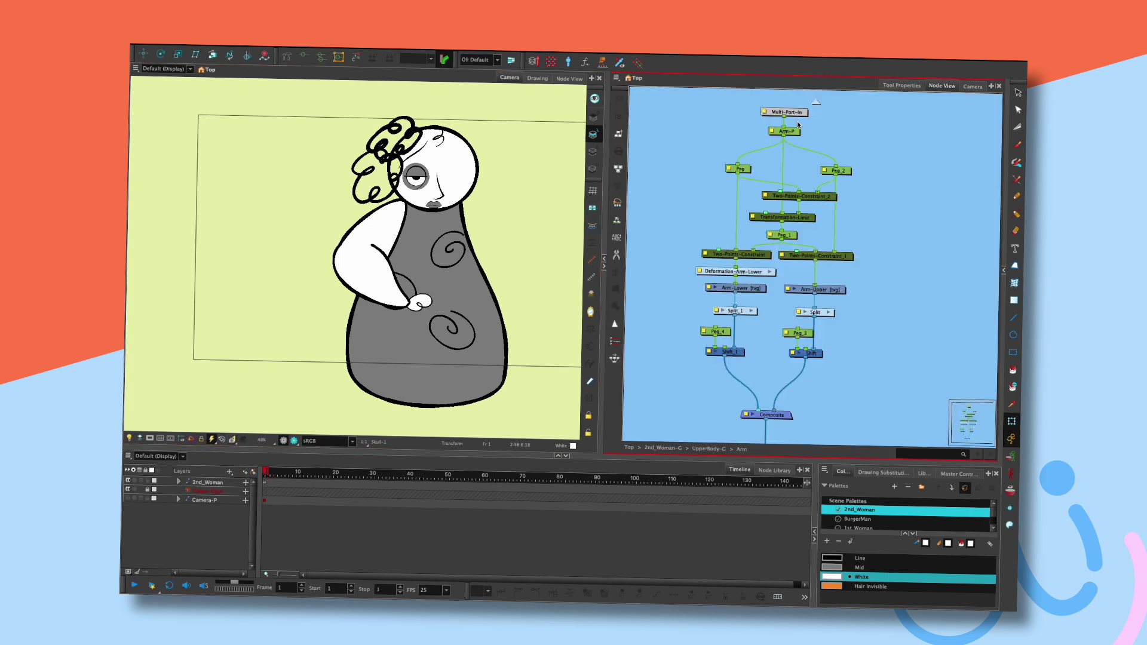
pyautogui.click(816, 104)
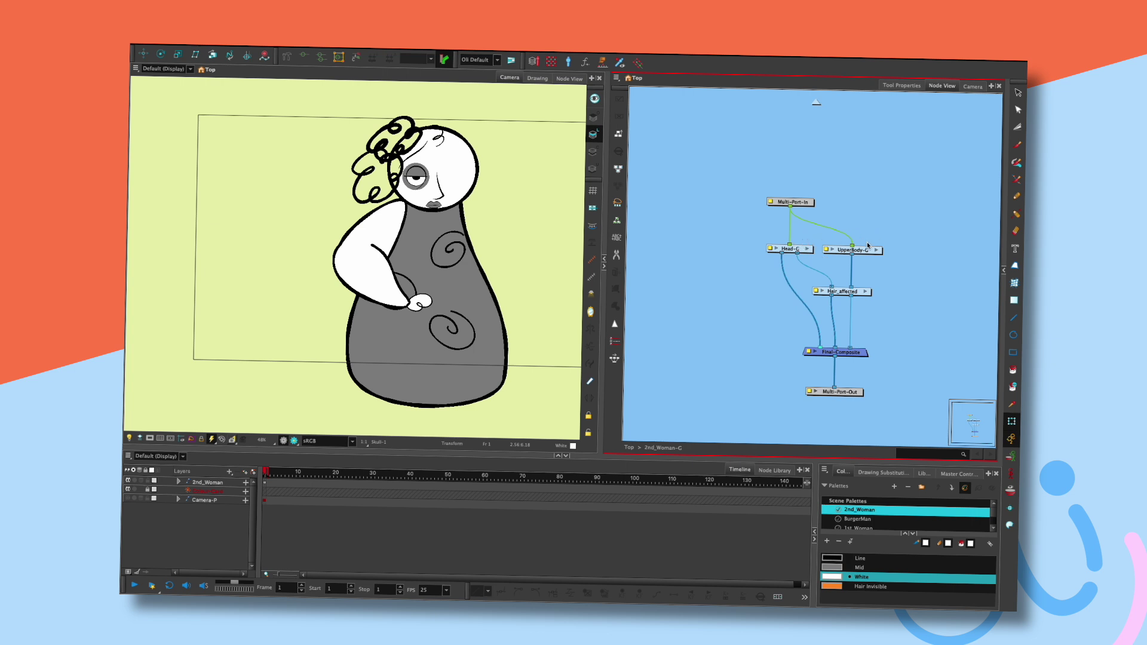
pyautogui.click(808, 250)
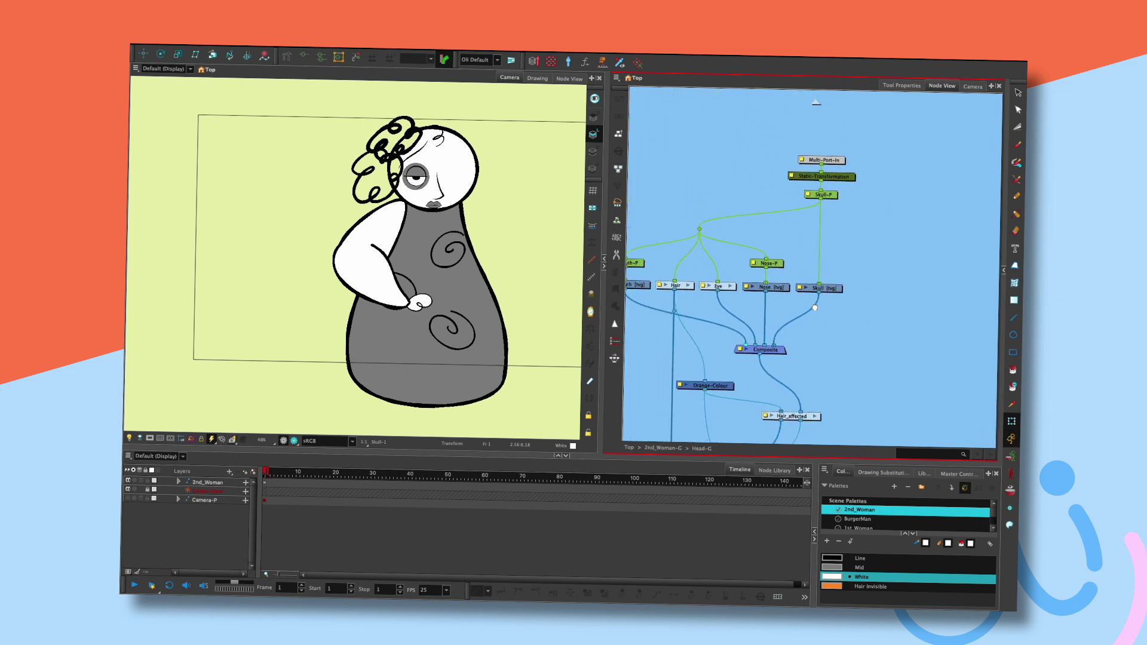
pyautogui.moveTo(857, 194); pyautogui.dragTo(858, 160)
pyautogui.moveTo(865, 214); pyautogui.dragTo(865, 202)
pyautogui.click(879, 212)
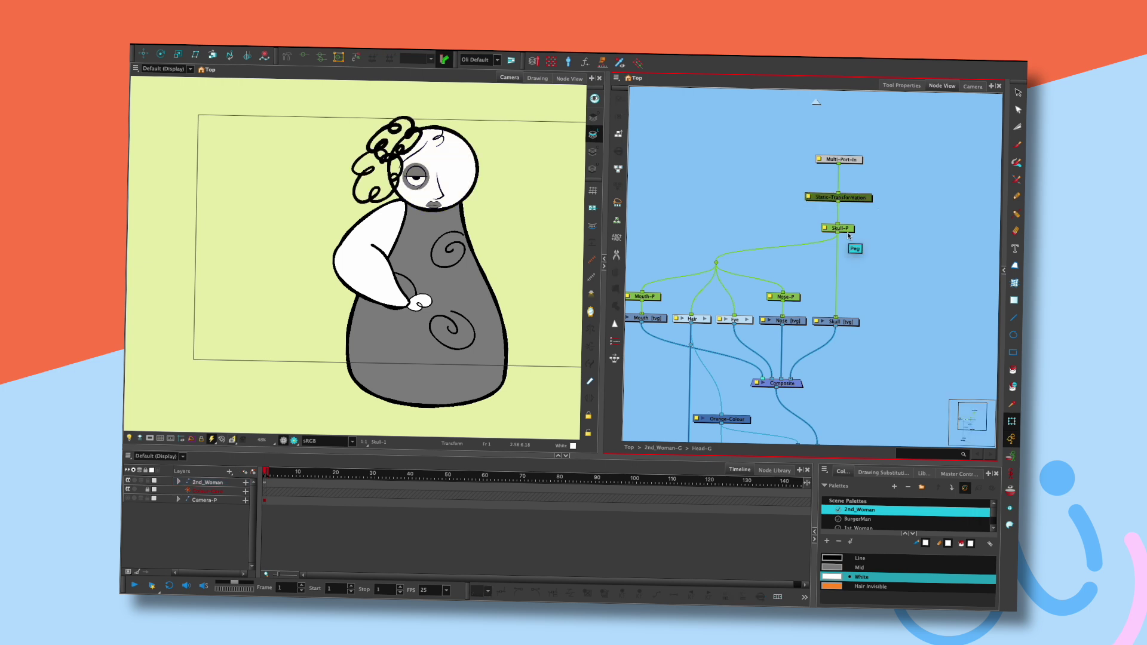
# - Try moving the head by its Skull-P peg, and undo the move
pyautogui.click(461, 204)
pyautogui.moveTo(461, 204)
pyautogui.mouseDown()
pyautogui.moveTo(487, 233)
pyautogui.moveTo(468, 215)
pyautogui.moveTo(480, 192)
pyautogui.mouseUp()
pyautogui.hotkey('ctrl', 'z')
pyautogui.moveTo(865, 272); pyautogui.dragTo(852, 222)
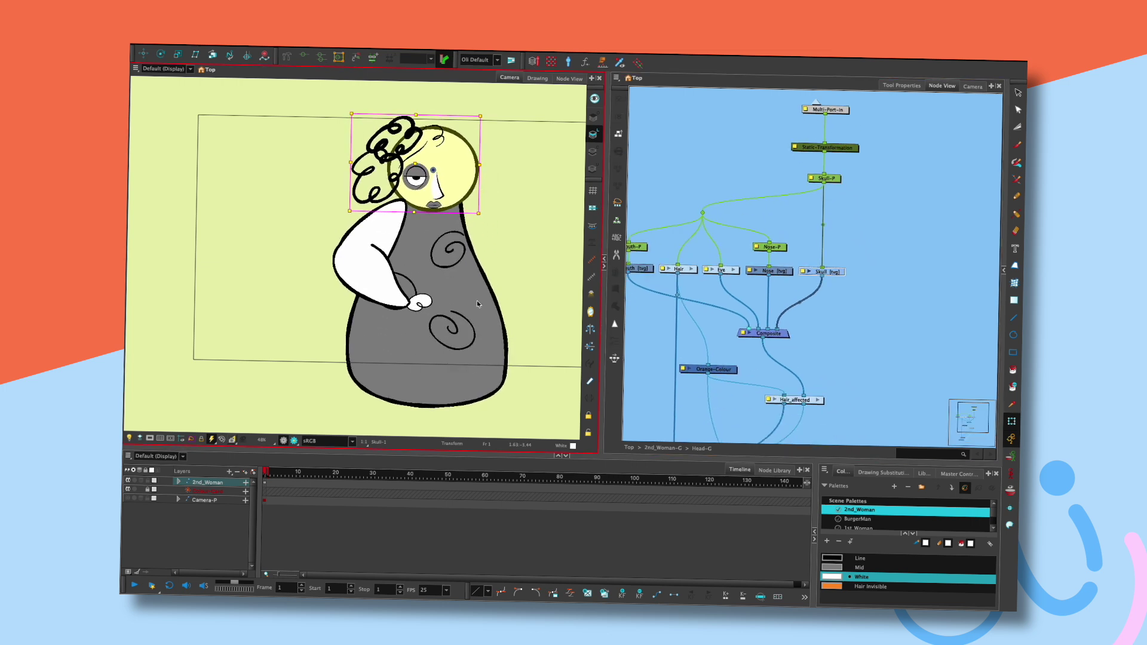
pyautogui.click(854, 232)
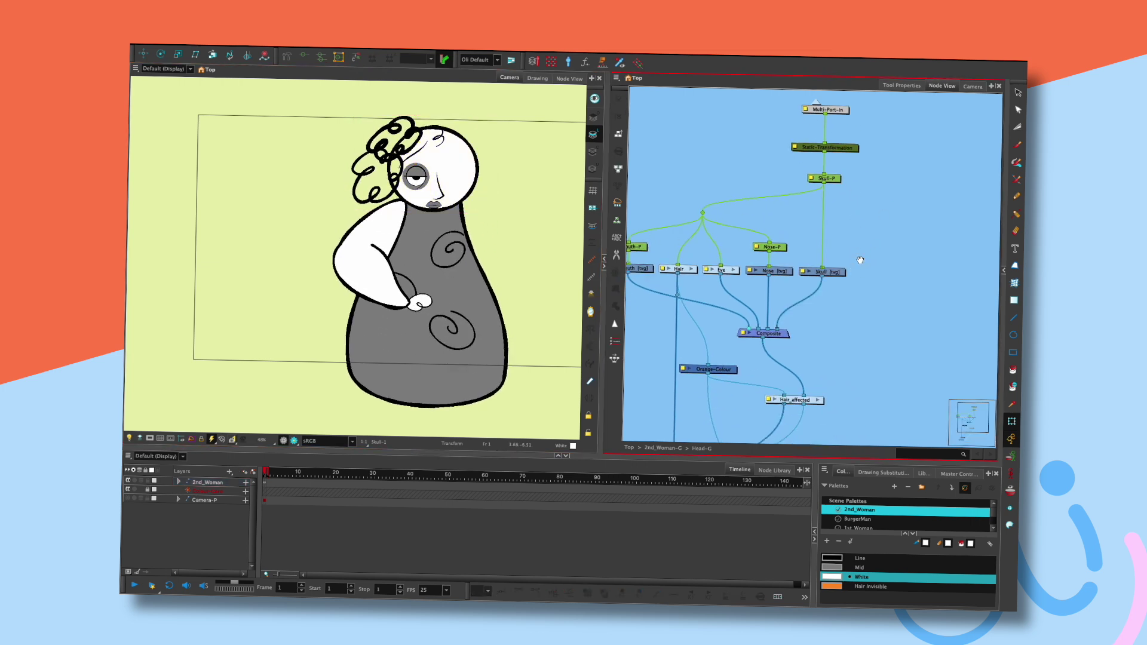
# - Add a Peg node and insert it between the Static-Transformation and Skull-P nodes
pyautogui.moveTo(859, 269); pyautogui.dragTo(866, 229)
pyautogui.press('Tab')
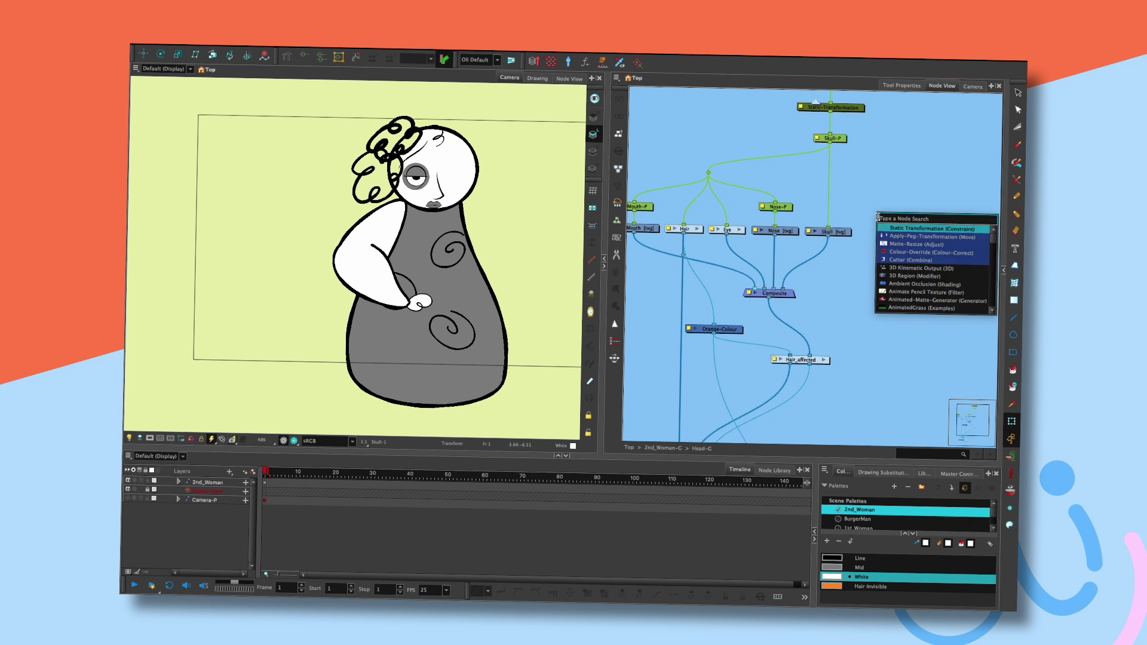
pyautogui.write('peg')
pyautogui.press('Return')
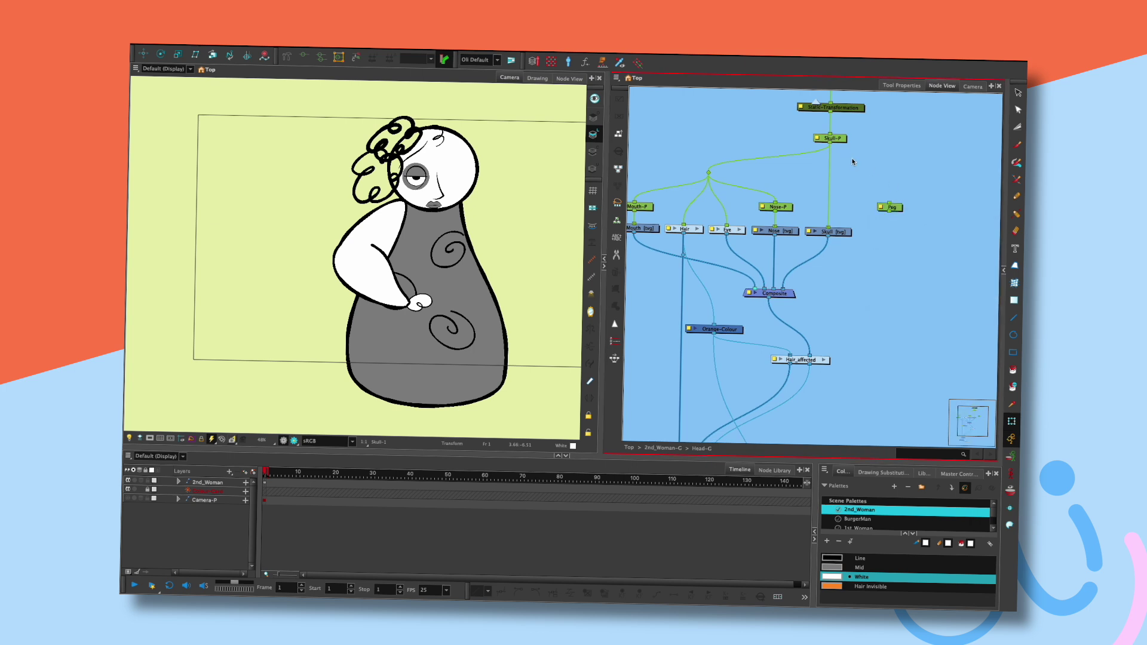
pyautogui.scroll(3, 900, 264)
pyautogui.moveTo(901, 268); pyautogui.dragTo(843, 189)
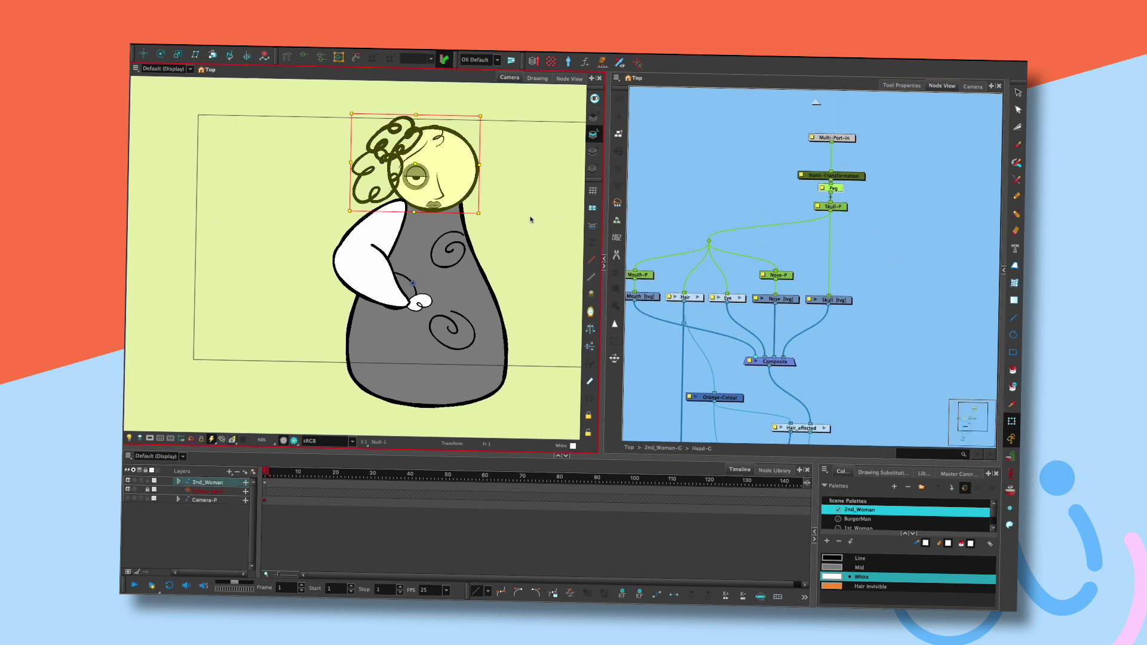
# - Rename the new peg above Skull-P as Master_Skull-P
pyautogui.press('Down')
pyautogui.press('Up')
pyautogui.doubleClick(833, 188)
pyautogui.doubleClick(567, 239)
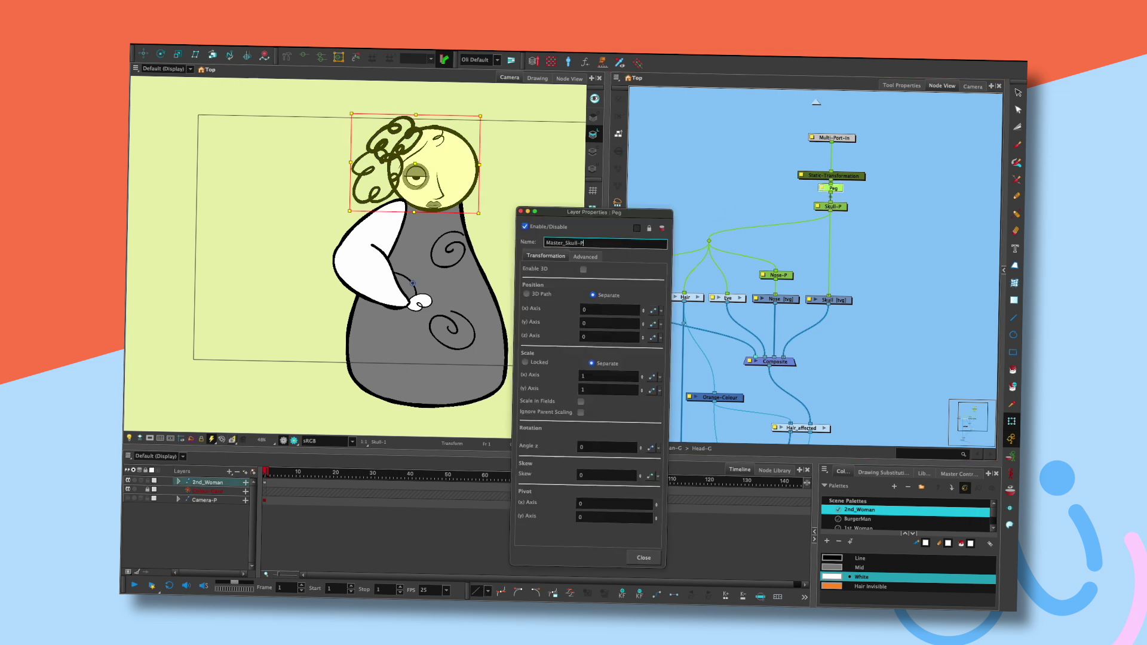
pyautogui.write('Master_Skull-P')
pyautogui.click(643, 557)
# - Add an OGL Controller node, and connect it under Skull-P and into the head's Composite
pyautogui.moveTo(866, 336); pyautogui.dragTo(855, 287)
pyautogui.press('Tab')
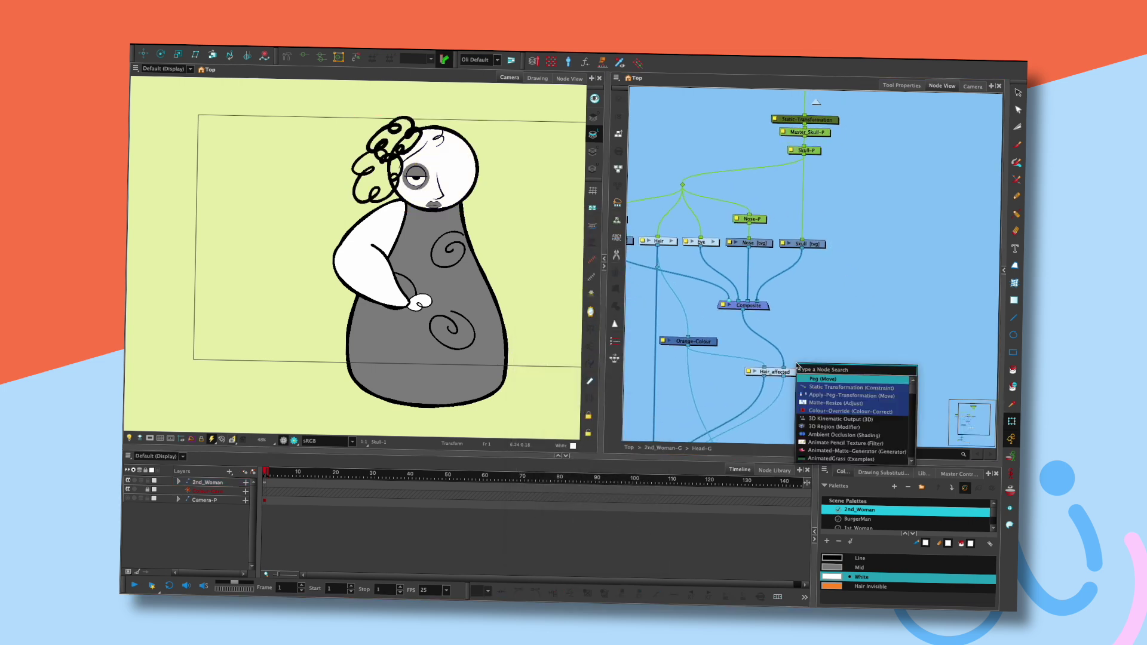
pyautogui.write('ogl')
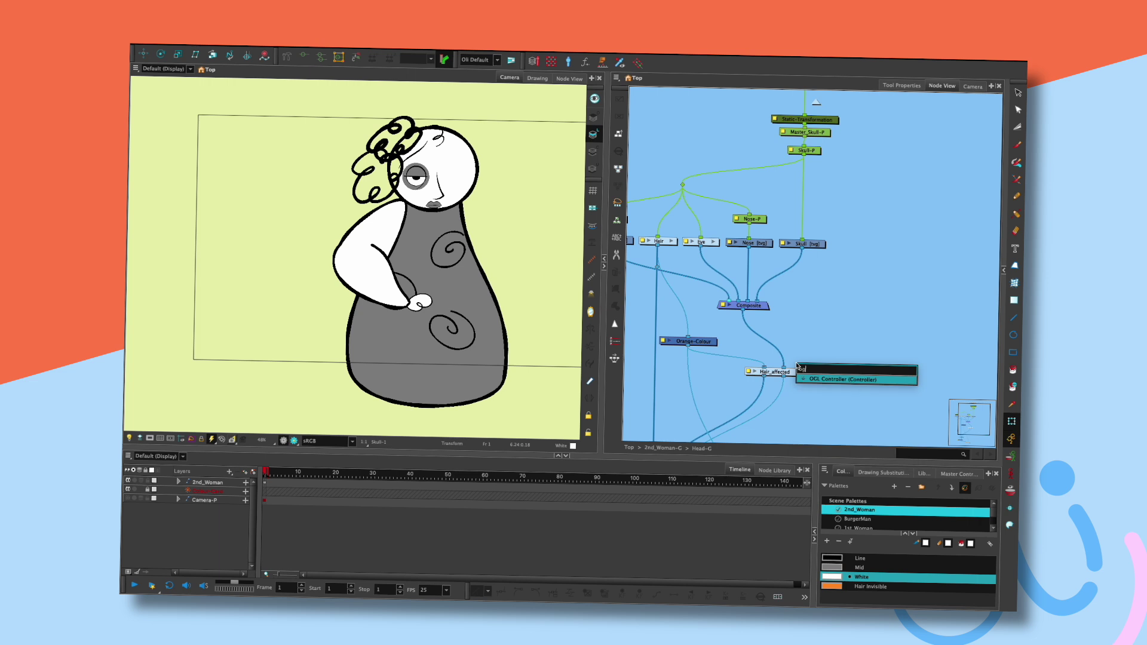
pyautogui.press('Return')
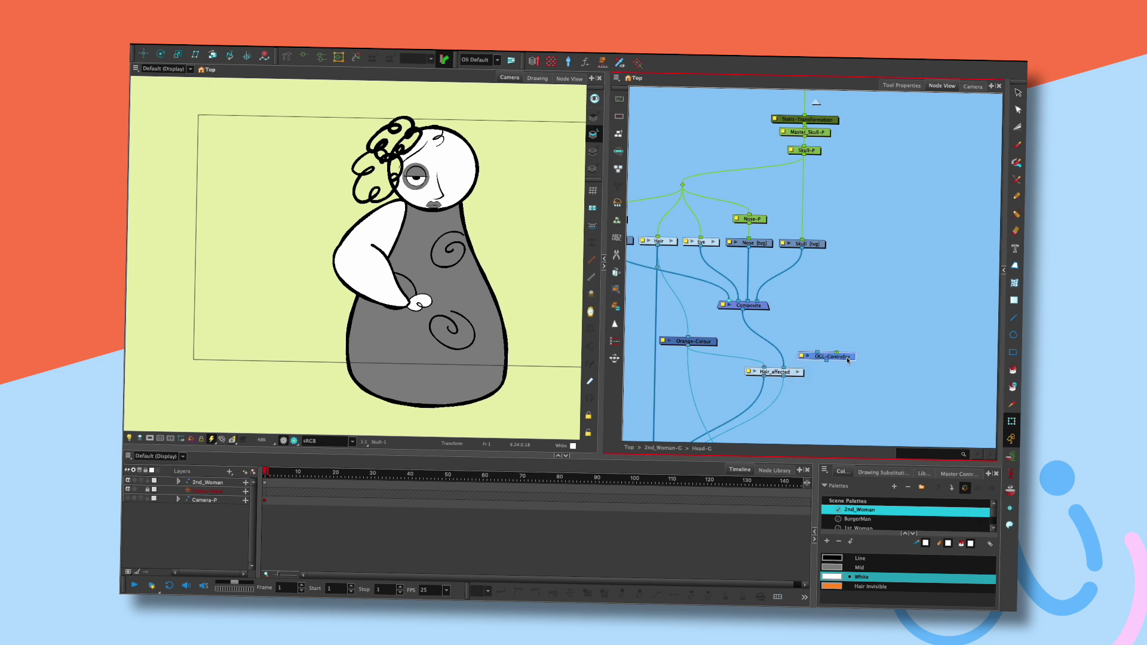
pyautogui.moveTo(826, 357); pyautogui.dragTo(900, 252)
pyautogui.moveTo(804, 155)
pyautogui.mouseDown()
pyautogui.moveTo(923, 223)
pyautogui.moveTo(910, 248)
pyautogui.moveTo(720, 294)
pyautogui.moveTo(758, 301)
pyautogui.mouseUp()
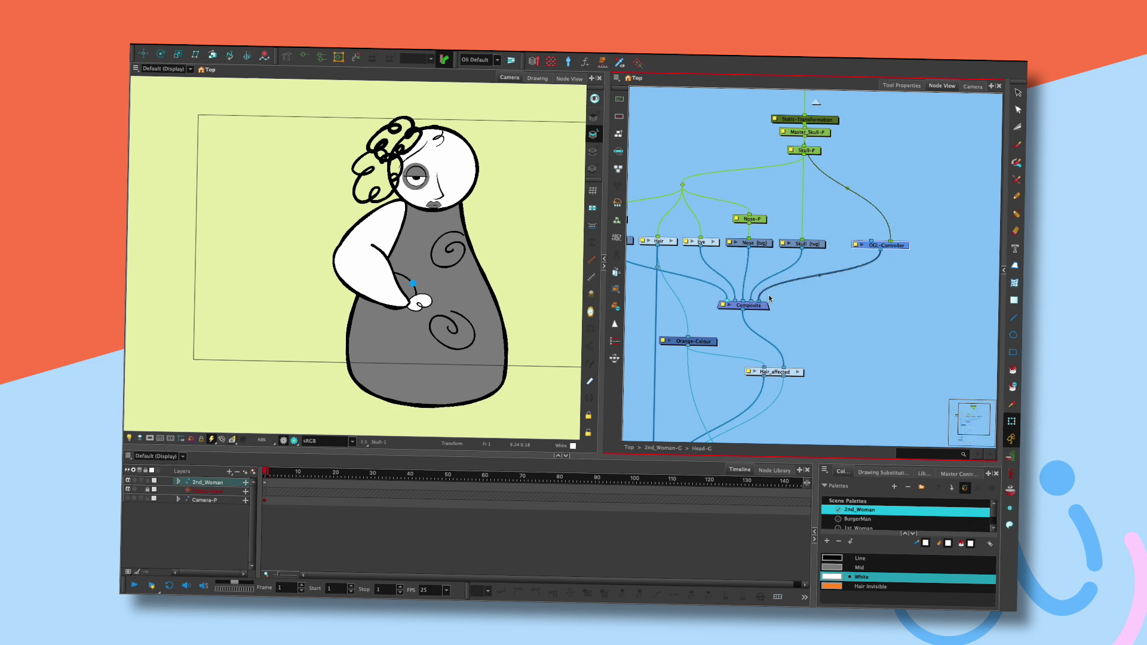
# - Position the controller above the head using Setup Mode, set its size to 1.5 and turn Setup Mode off
pyautogui.click(856, 245)
pyautogui.click(580, 467)
pyautogui.moveTo(412, 278); pyautogui.dragTo(433, 104)
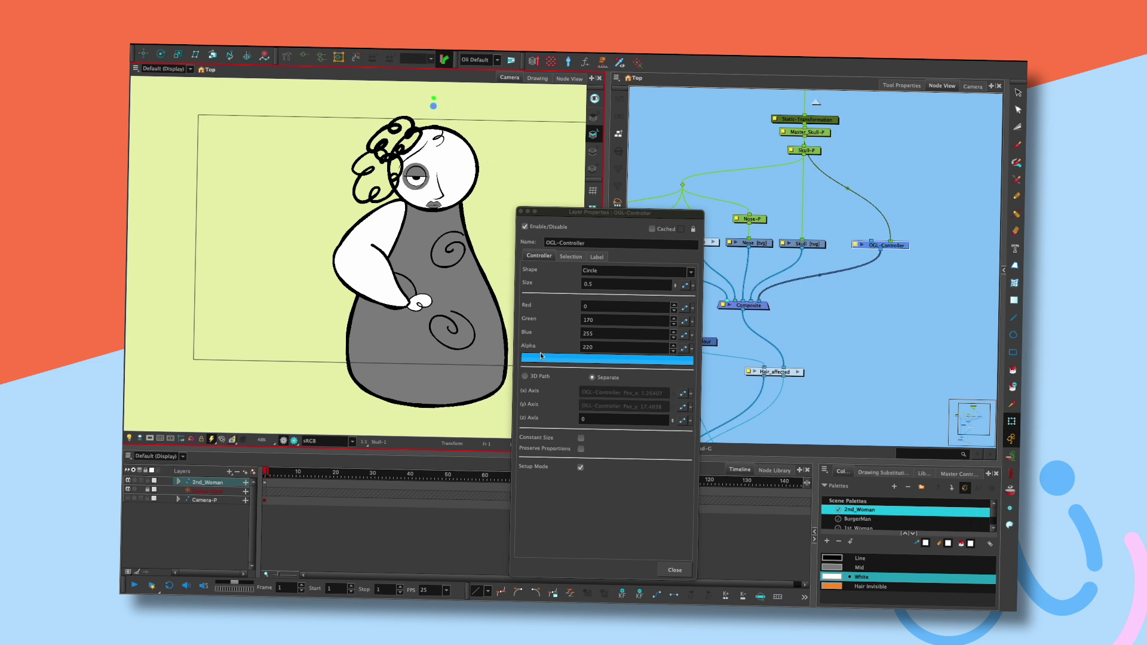
pyautogui.click(580, 467)
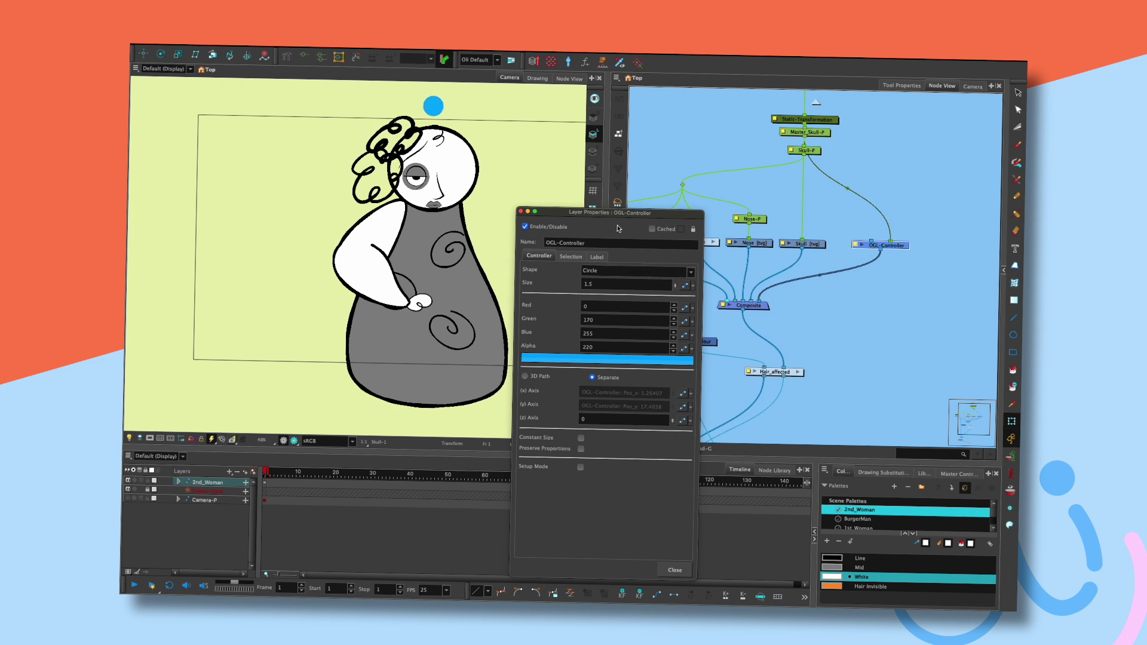
# - Change the controller's shape to Triangle and close its properties
pyautogui.click(627, 272)
pyautogui.click(628, 293)
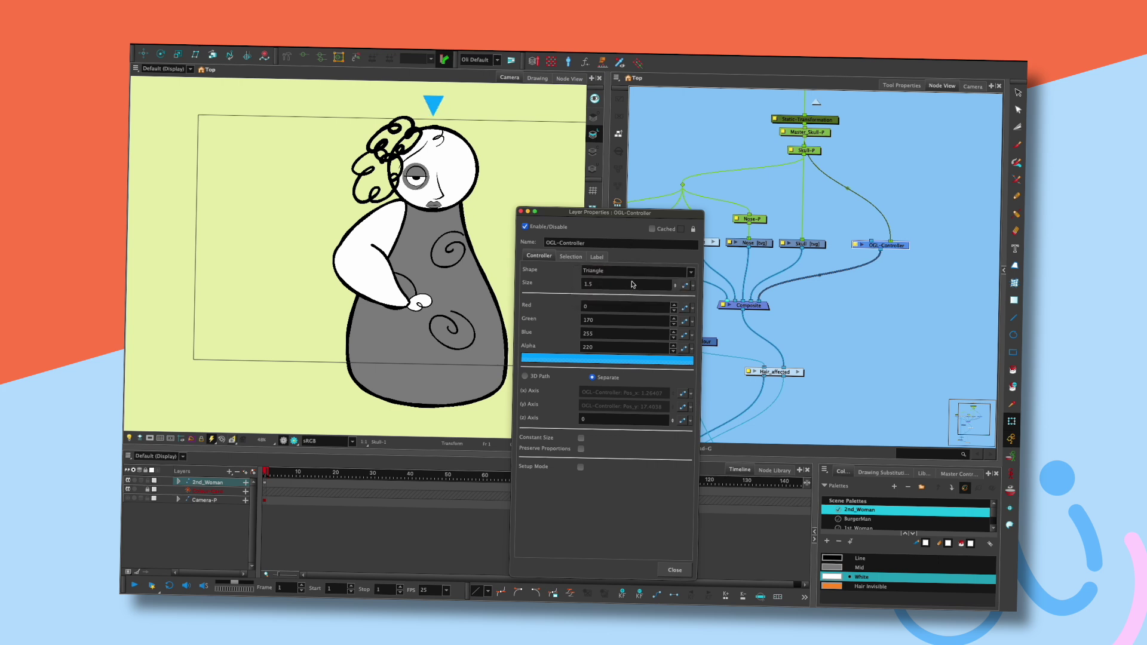
pyautogui.click(674, 569)
# - Try moving the head with the triangle controller and directly, undo the move and clear the selection
pyautogui.moveTo(433, 104)
pyautogui.mouseDown()
pyautogui.moveTo(491, 128)
pyautogui.moveTo(465, 99)
pyautogui.moveTo(437, 106)
pyautogui.mouseUp()
pyautogui.click(497, 159)
pyautogui.moveTo(457, 166)
pyautogui.mouseDown()
pyautogui.moveTo(436, 190)
pyautogui.moveTo(448, 172)
pyautogui.mouseUp()
pyautogui.hotkey('ctrl', 'z')
pyautogui.click(500, 191)
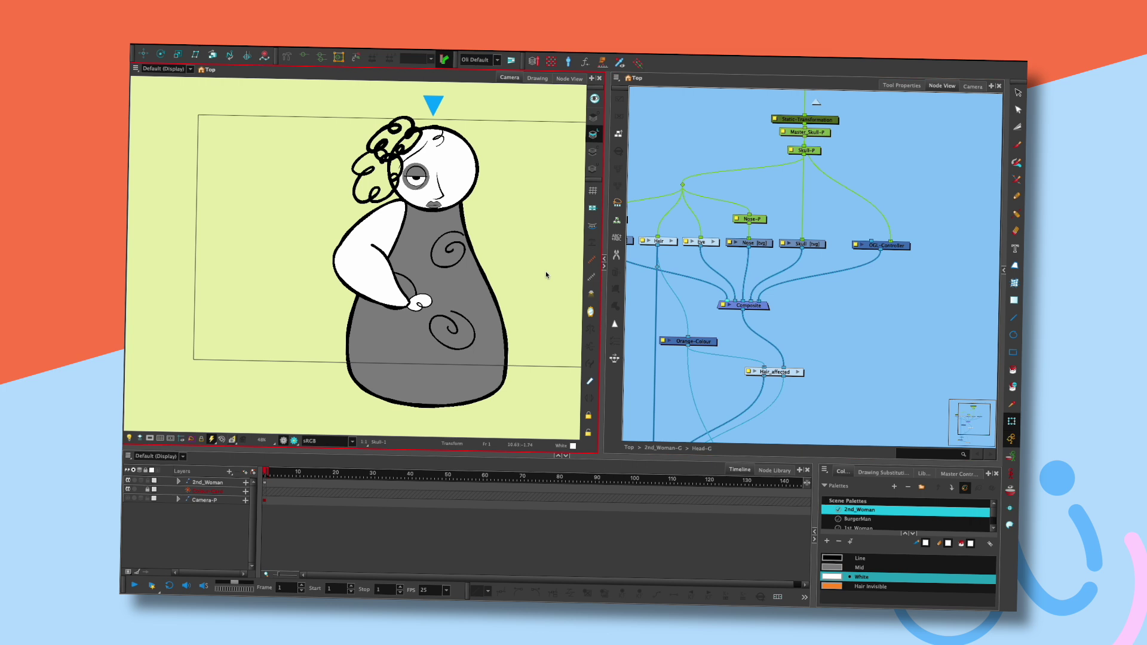
# - Reconnect the OGL Controller's cable from Skull-P to Master_Skull-P and route it through a waypoint above the controller
pyautogui.moveTo(434, 105)
pyautogui.mouseDown()
pyautogui.moveTo(455, 110)
pyautogui.moveTo(437, 106)
pyautogui.mouseUp()
pyautogui.click(489, 193)
pyautogui.click(813, 152)
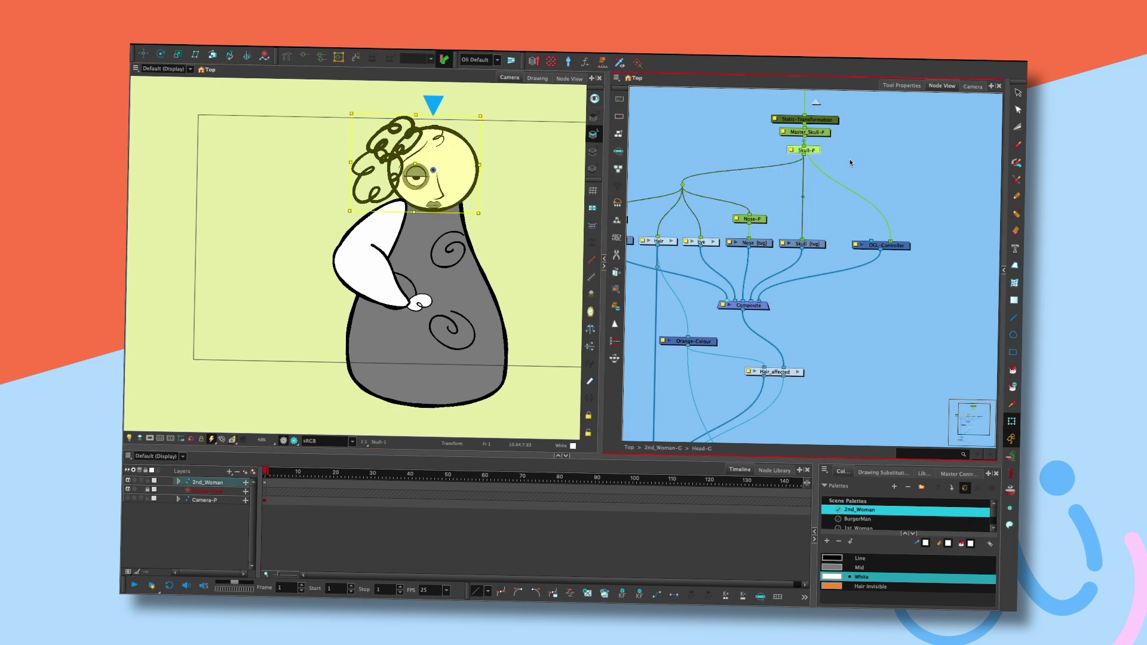
pyautogui.click(819, 135)
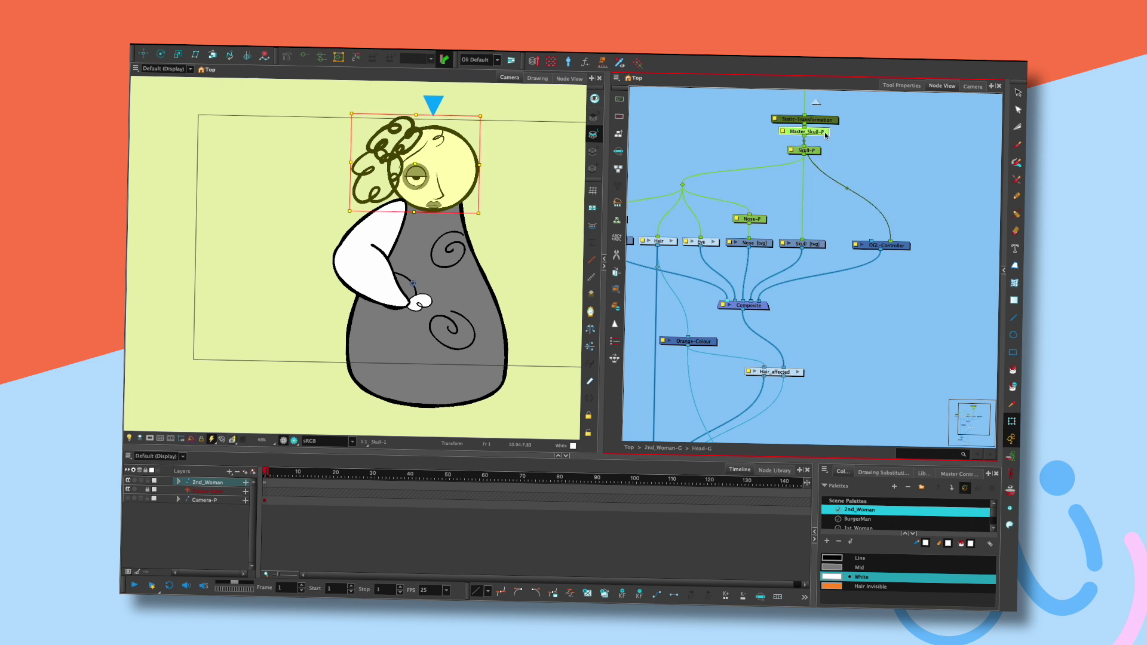
pyautogui.moveTo(819, 134)
pyautogui.mouseDown()
pyautogui.moveTo(906, 138)
pyautogui.moveTo(818, 137)
pyautogui.mouseUp()
pyautogui.moveTo(856, 191); pyautogui.dragTo(892, 181)
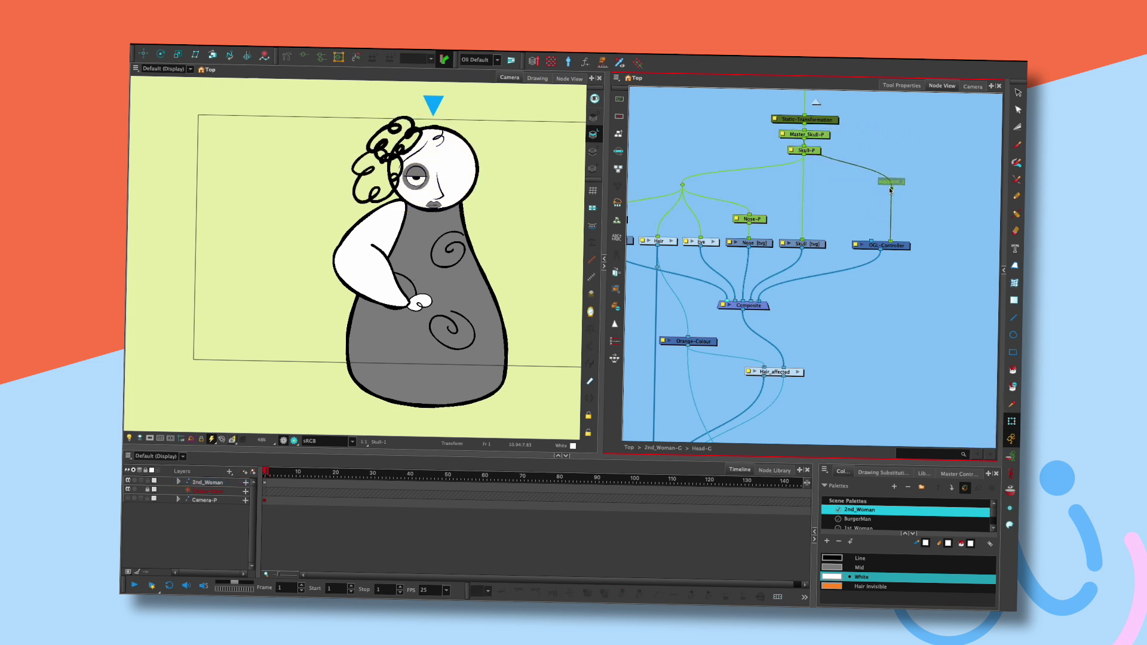
pyautogui.moveTo(813, 153); pyautogui.dragTo(871, 172)
pyautogui.click(866, 98)
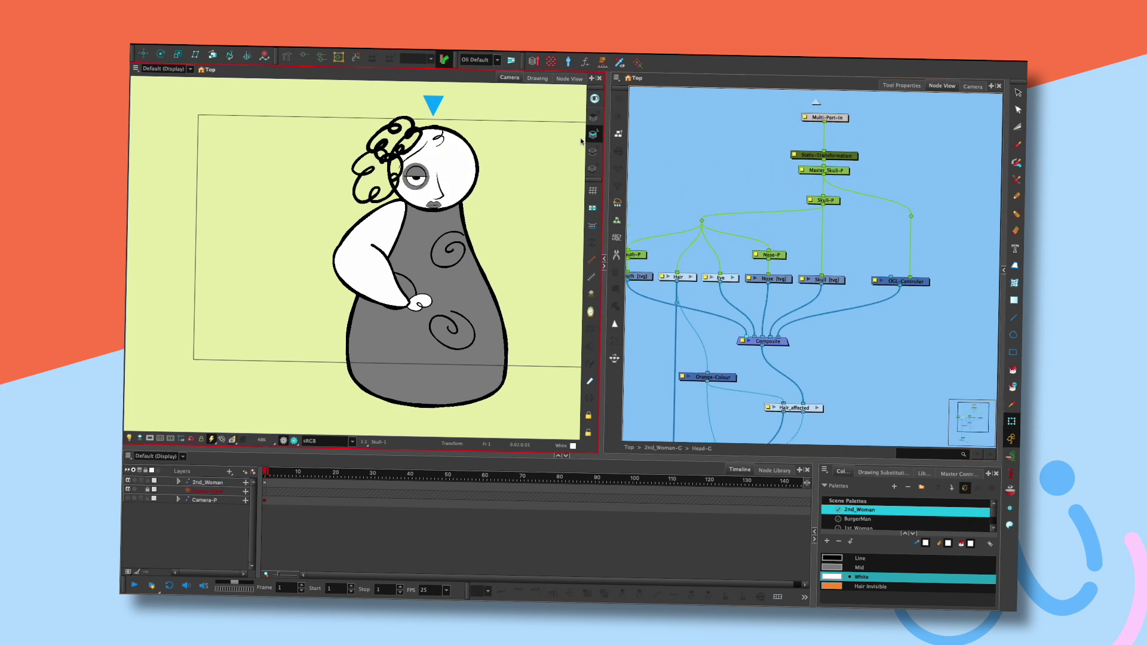
# - Enlarge the face in the camera, open the Eye group inside Head-G and try moving the pupil
pyautogui.moveTo(446, 188); pyautogui.dragTo(460, 166)
pyautogui.scroll(4, 452, 256)
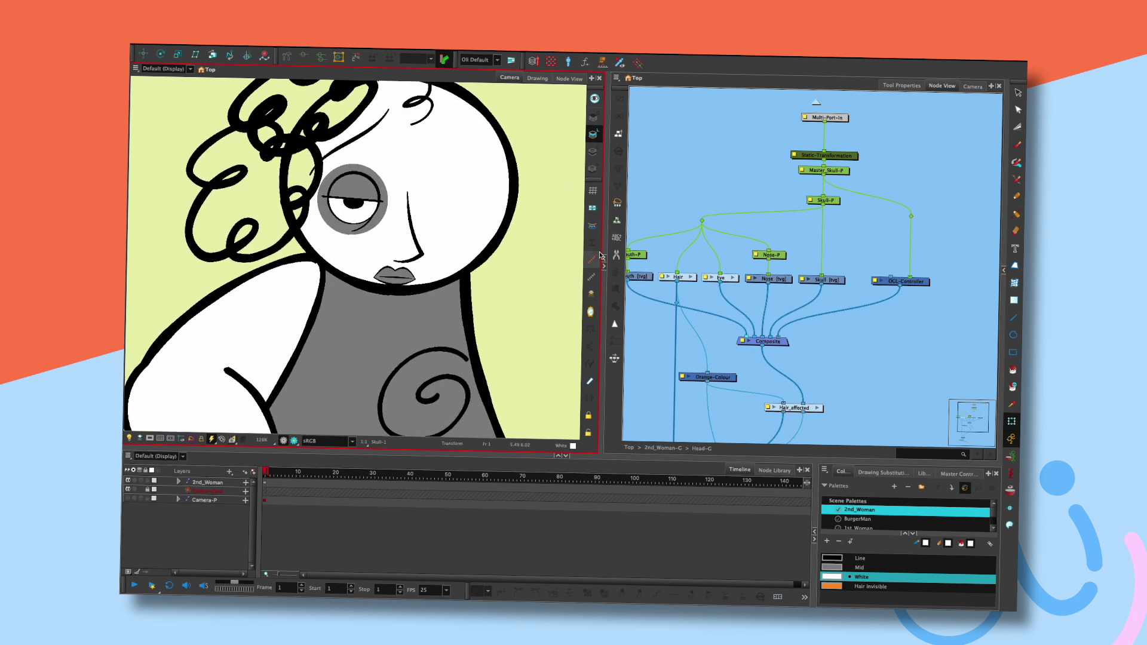
pyautogui.moveTo(601, 256); pyautogui.dragTo(617, 256)
pyautogui.moveTo(750, 228); pyautogui.dragTo(888, 217)
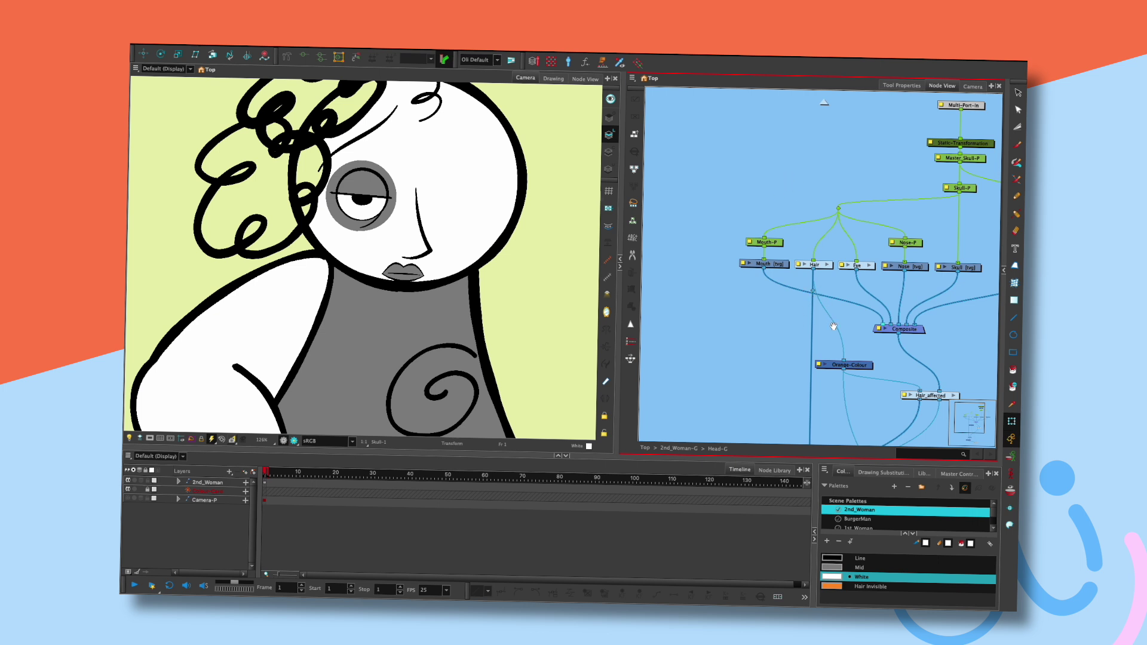
pyautogui.moveTo(833, 327); pyautogui.dragTo(800, 299)
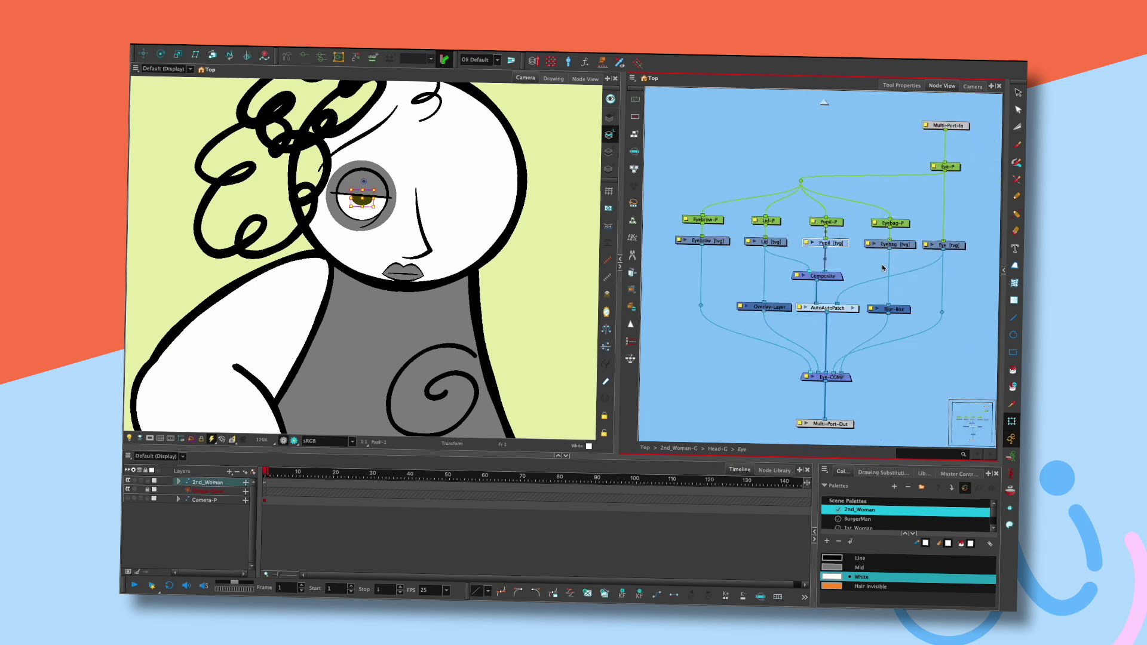
pyautogui.click(882, 267)
pyautogui.moveTo(370, 200)
pyautogui.mouseDown()
pyautogui.moveTo(390, 199)
pyautogui.moveTo(343, 199)
pyautogui.moveTo(382, 199)
pyautogui.moveTo(363, 199)
pyautogui.mouseUp()
# - Try connecting the Pupil drawing straight into Eye-COMP, bypassing the Composite above AutoAutoPatch
pyautogui.click(852, 254)
pyautogui.moveTo(843, 272); pyautogui.dragTo(820, 238)
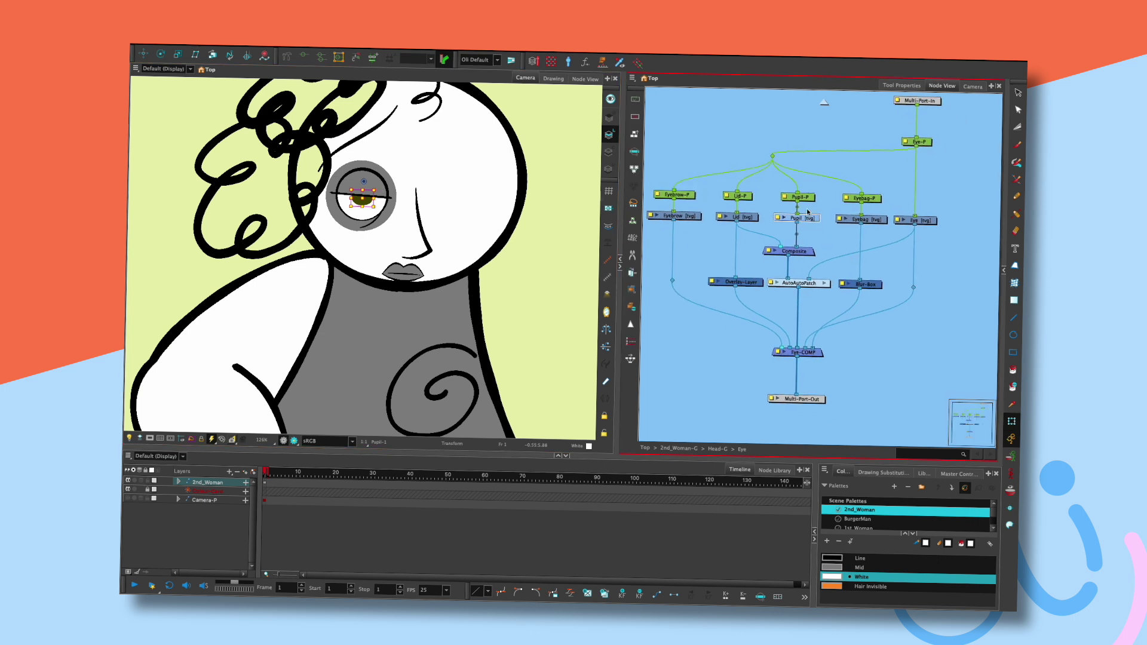
pyautogui.moveTo(799, 241); pyautogui.dragTo(794, 336)
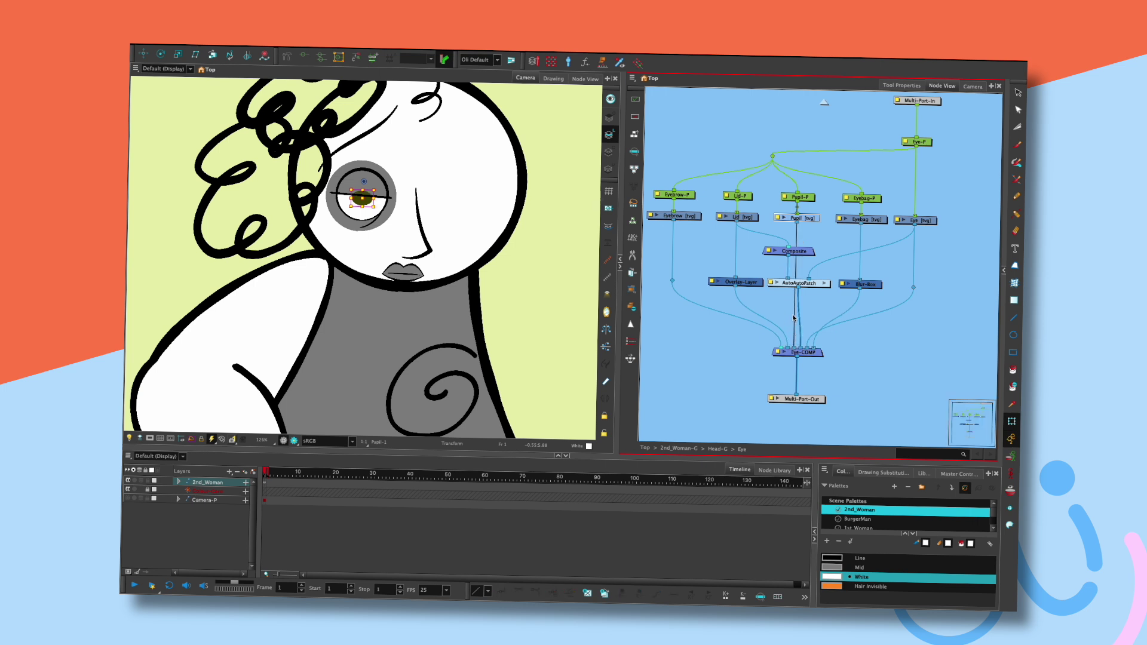
pyautogui.moveTo(797, 275)
pyautogui.mouseDown()
pyautogui.moveTo(799, 248)
pyautogui.moveTo(823, 238)
pyautogui.moveTo(792, 325)
pyautogui.moveTo(802, 247)
pyautogui.moveTo(796, 254)
pyautogui.moveTo(795, 343)
pyautogui.moveTo(794, 323)
pyautogui.mouseUp()
pyautogui.click(840, 174)
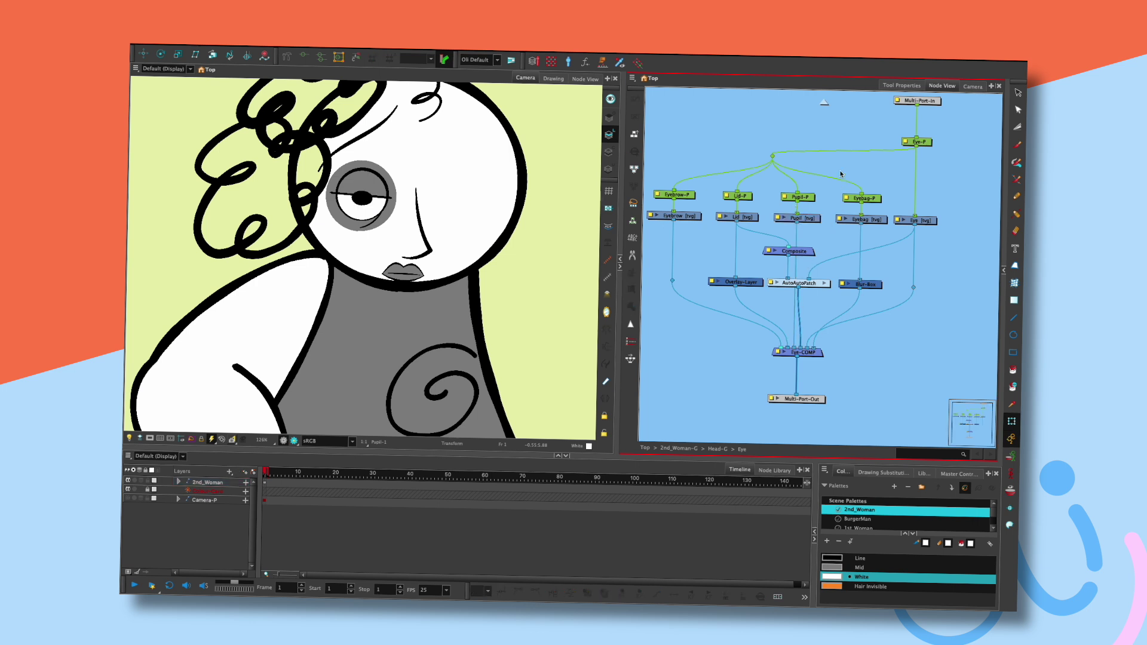
# - Look inside the AutoAutoPatch group at its cutters and colour nodes, and return to the Eye group
pyautogui.click(824, 284)
pyautogui.click(827, 283)
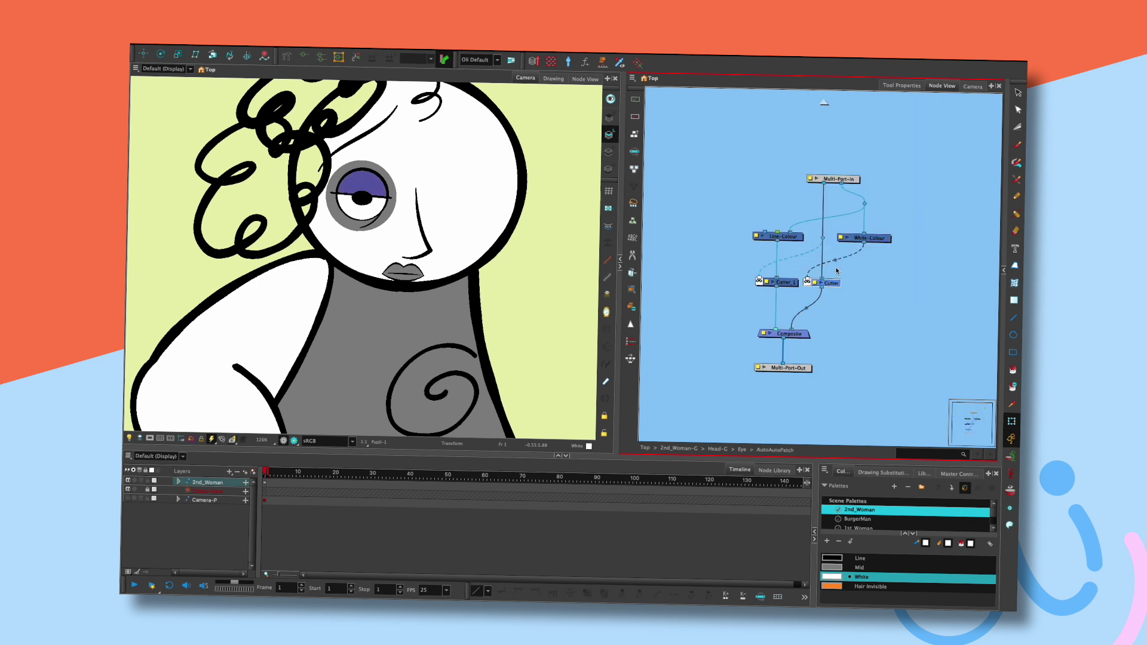
pyautogui.click(824, 105)
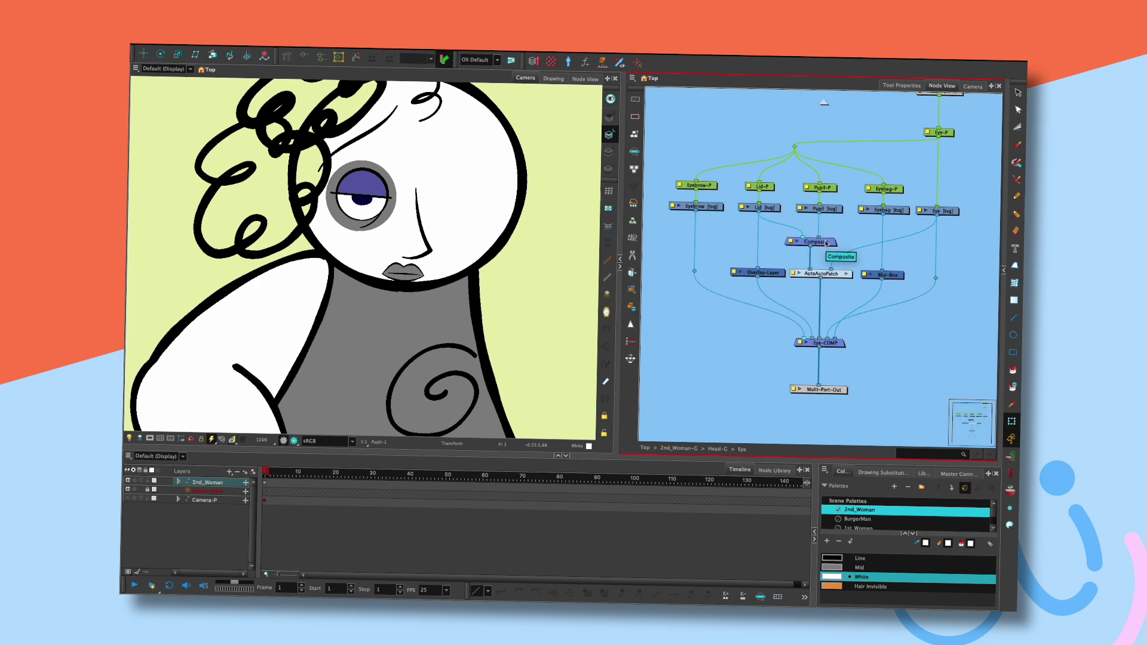
# - Reroute the Pupil drawing's cable from the Composite directly into Eye-COMP and test the pupil by moving it
pyautogui.moveTo(819, 236); pyautogui.dragTo(823, 339)
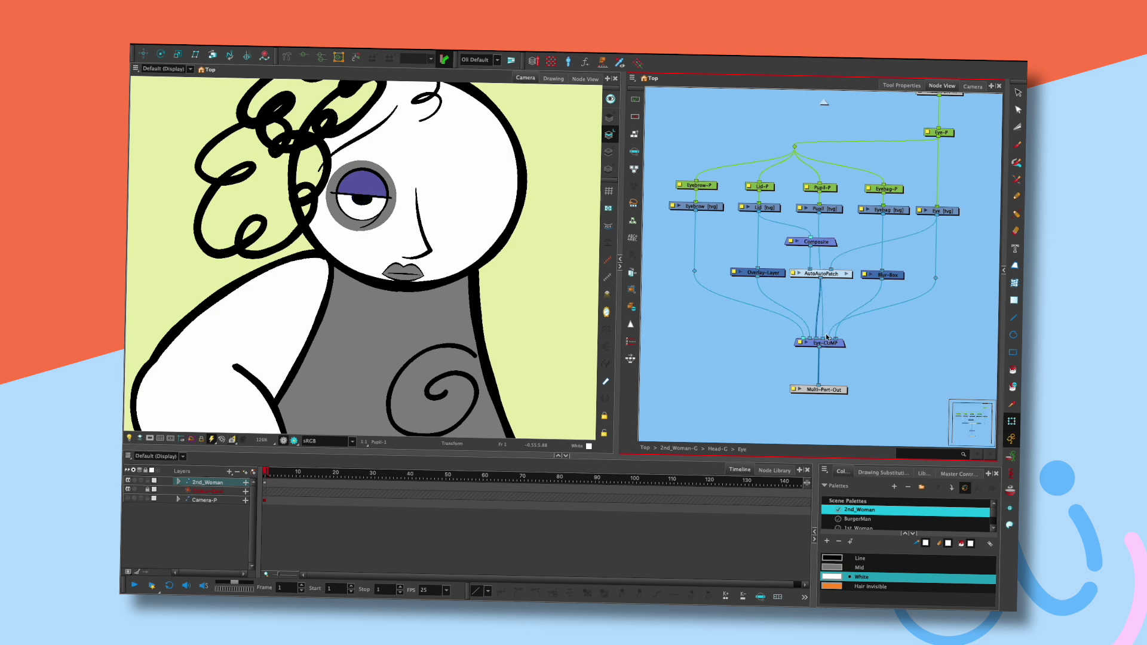
pyautogui.click(875, 336)
pyautogui.click(819, 208)
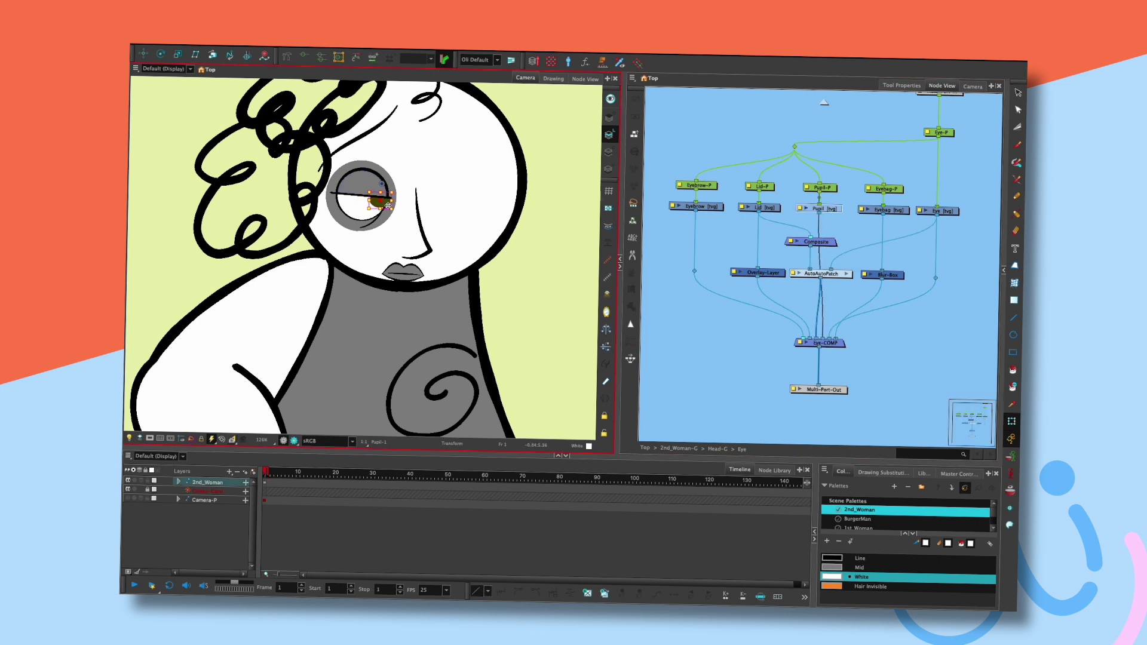
pyautogui.moveTo(386, 205); pyautogui.dragTo(387, 206)
pyautogui.click(431, 203)
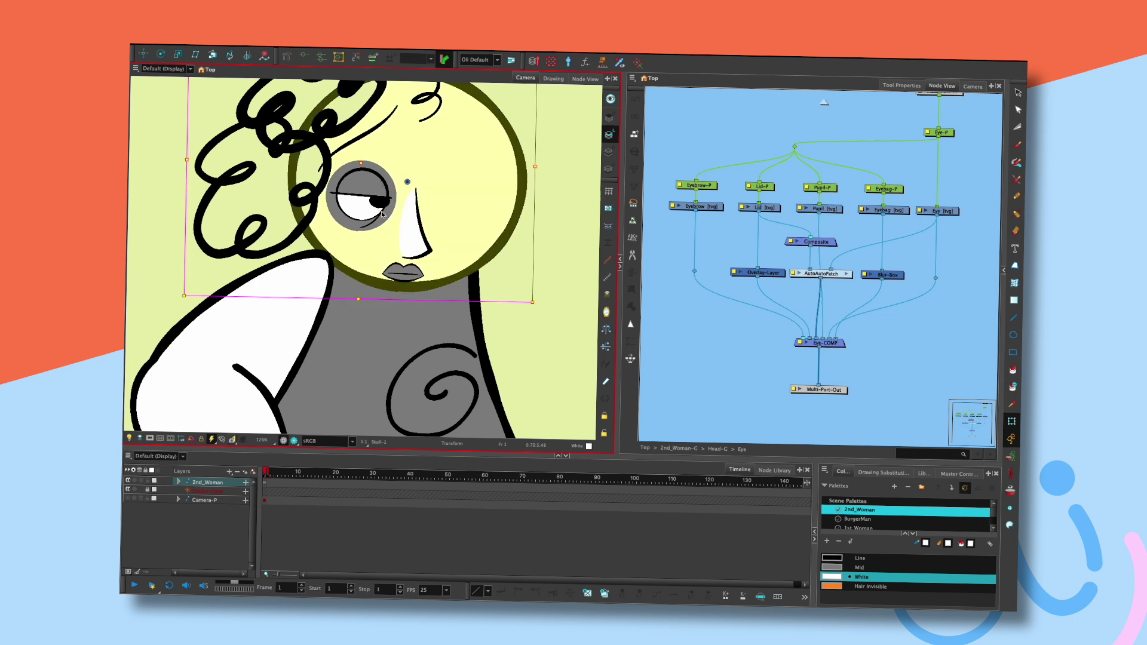
pyautogui.click(383, 203)
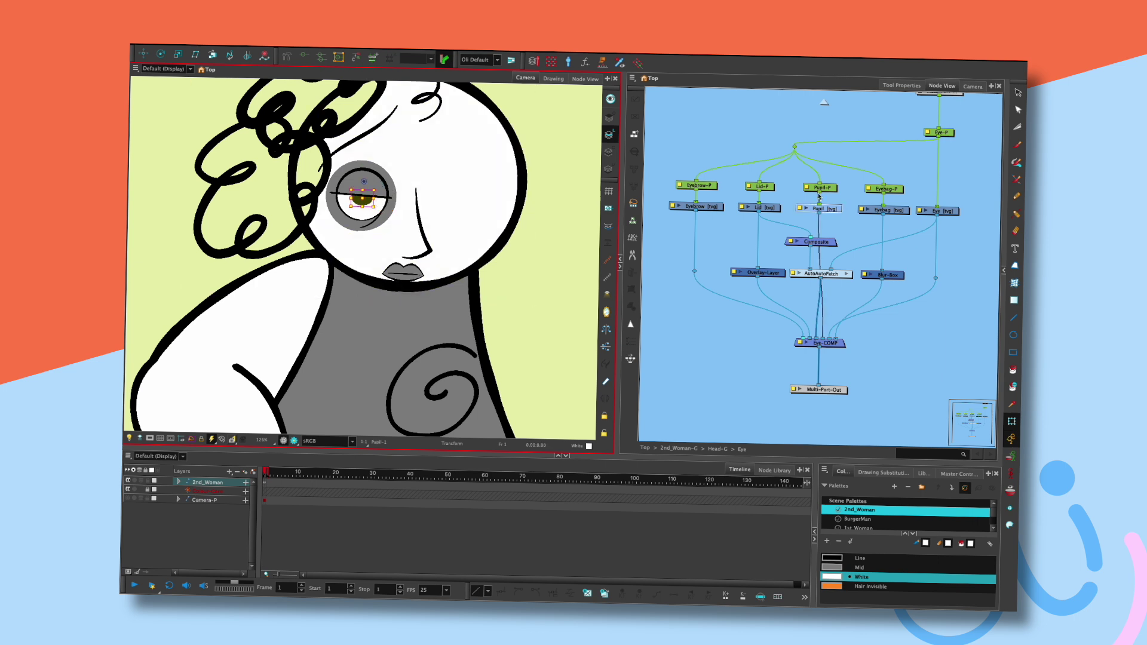
# - Shift the pupil's peg and drawing slightly aside and delete the Composite between the Lid drawing and AutoAutoPatch
pyautogui.moveTo(833, 187); pyautogui.dragTo(839, 187)
pyautogui.click(849, 197)
pyautogui.click(832, 243)
pyautogui.press('Delete')
# - Move AutoAutoPatch, Overlay-Layer and Blur-Box up so they line up in one row below the eye drawings
pyautogui.moveTo(833, 281); pyautogui.dragTo(833, 265)
pyautogui.click(842, 303)
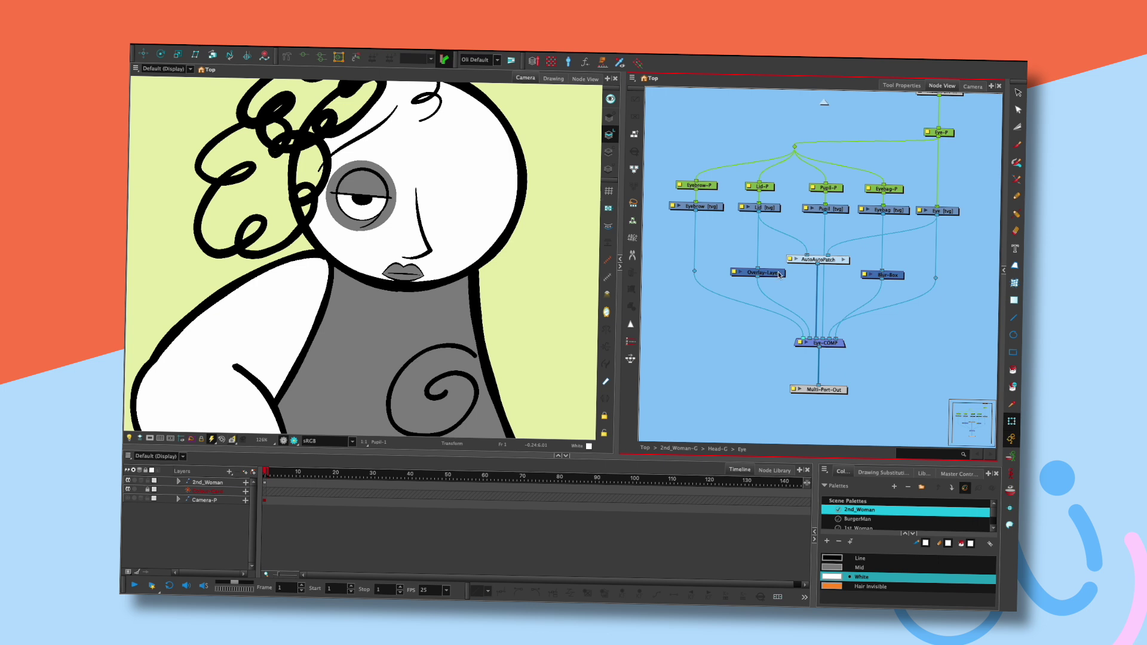
pyautogui.moveTo(779, 275); pyautogui.dragTo(779, 261)
pyautogui.moveTo(890, 275); pyautogui.dragTo(890, 261)
pyautogui.click(744, 252)
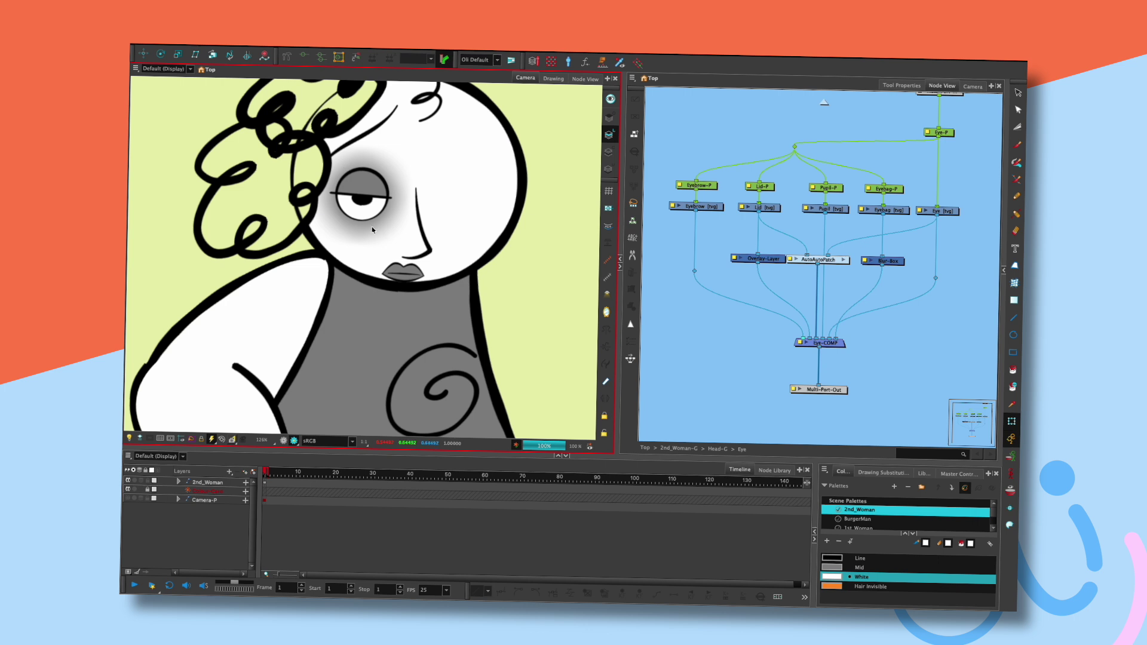
# - Switch off the render preview and open the Eyebag drawing on its own in the Drawing view
pyautogui.click(284, 441)
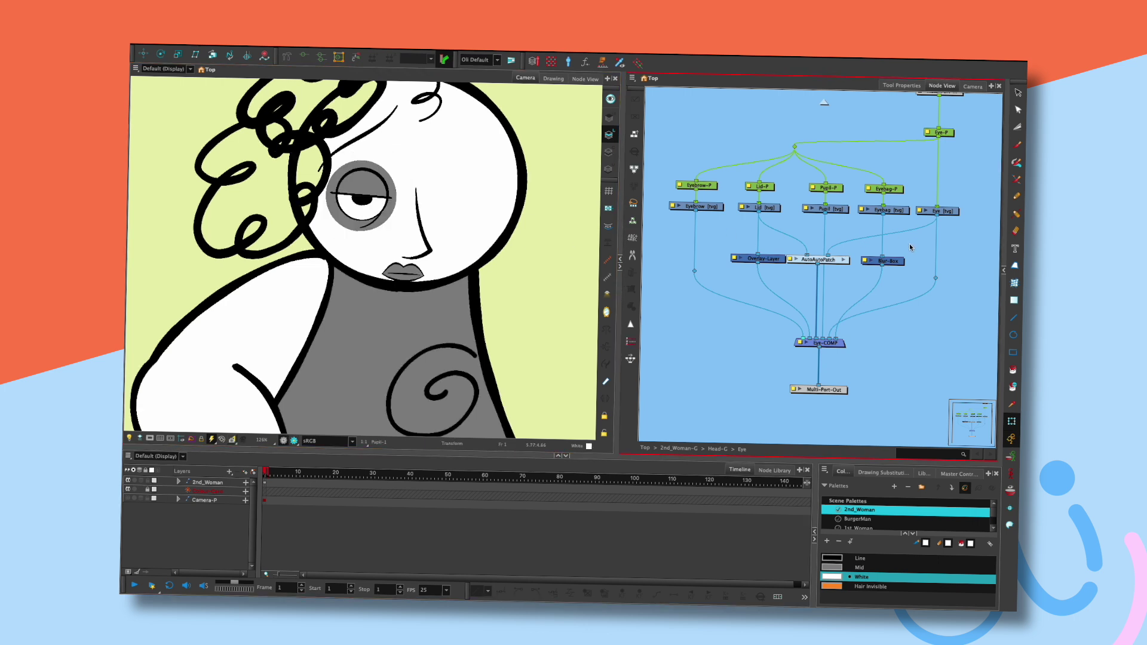
pyautogui.click(891, 260)
pyautogui.click(884, 209)
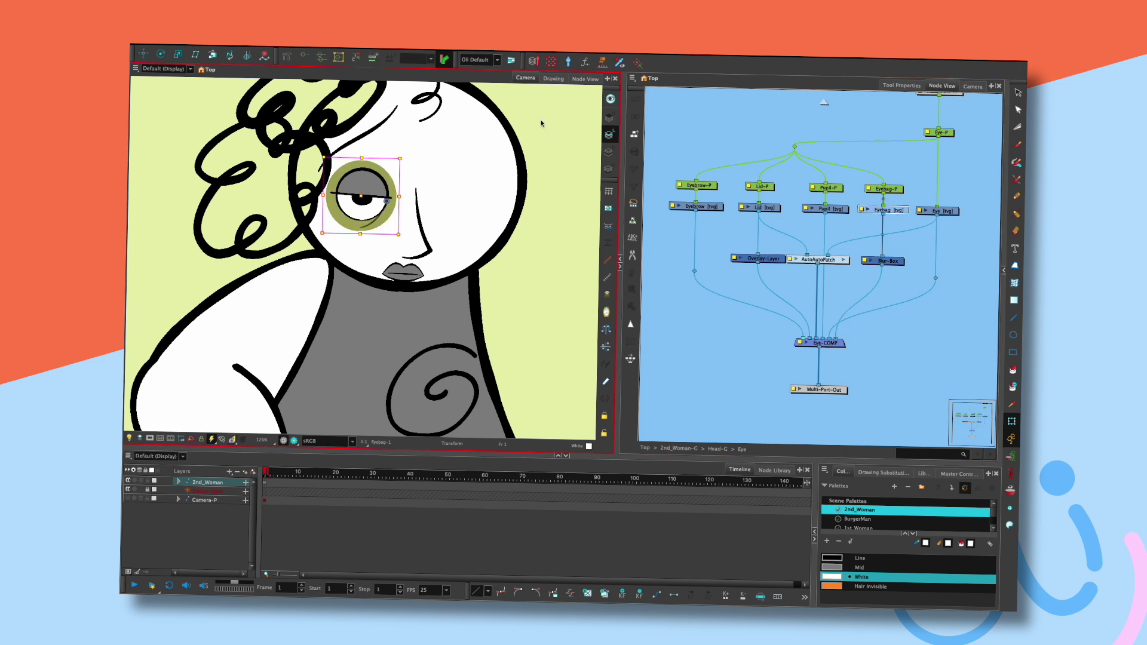
pyautogui.click(553, 78)
pyautogui.click(609, 117)
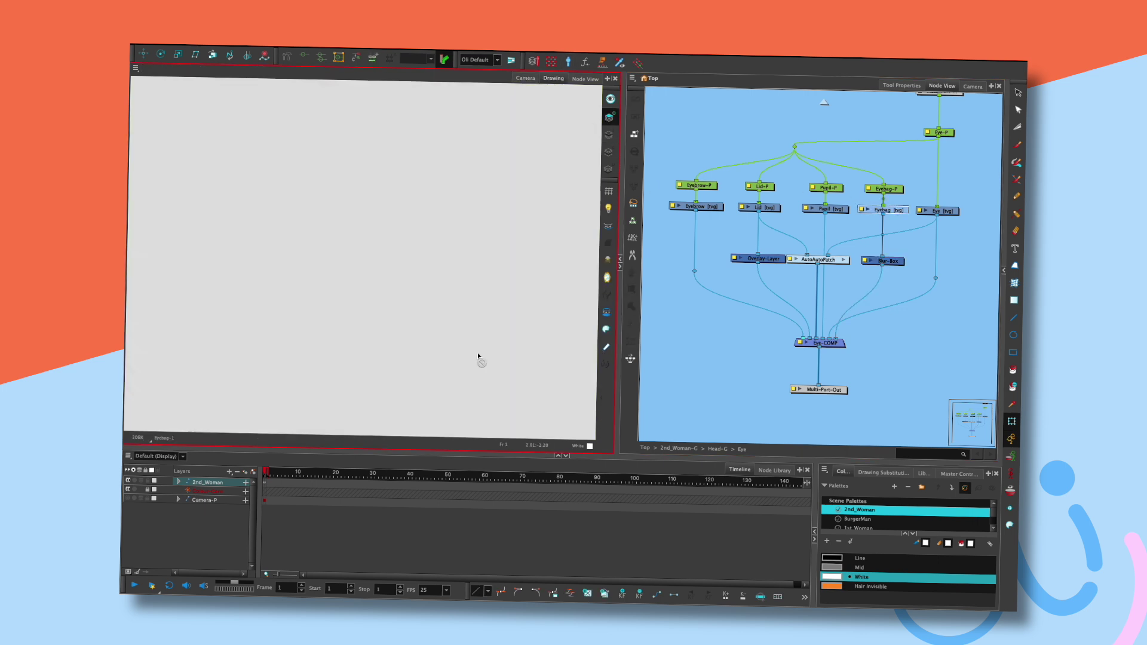
pyautogui.click(609, 135)
pyautogui.click(639, 144)
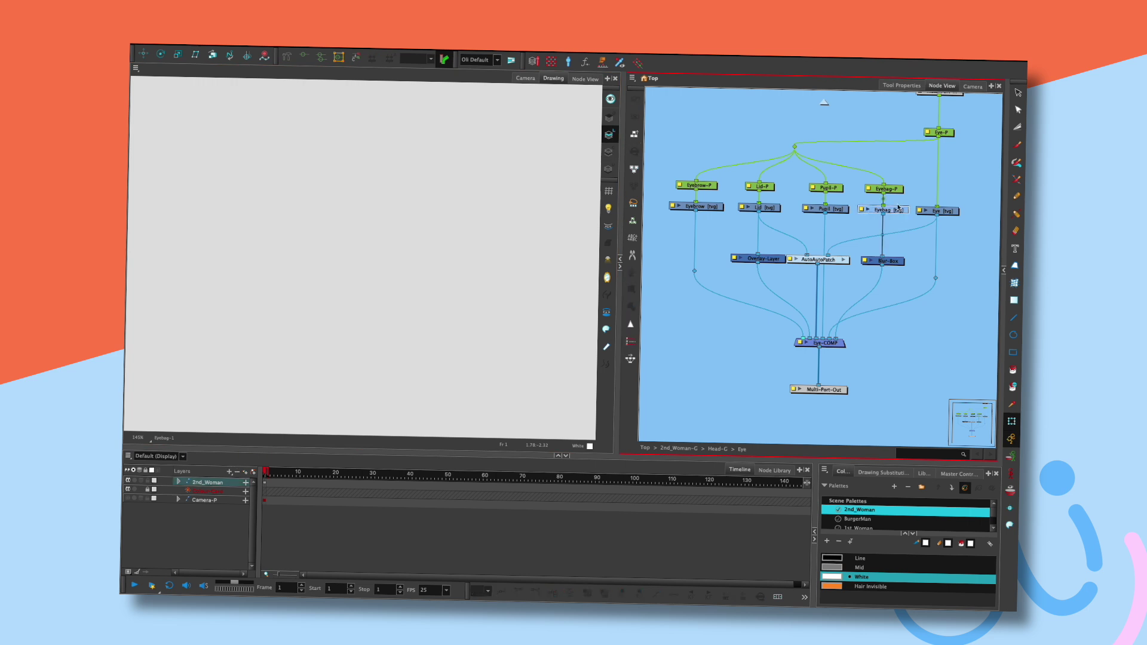
pyautogui.scroll(-5, 498, 283)
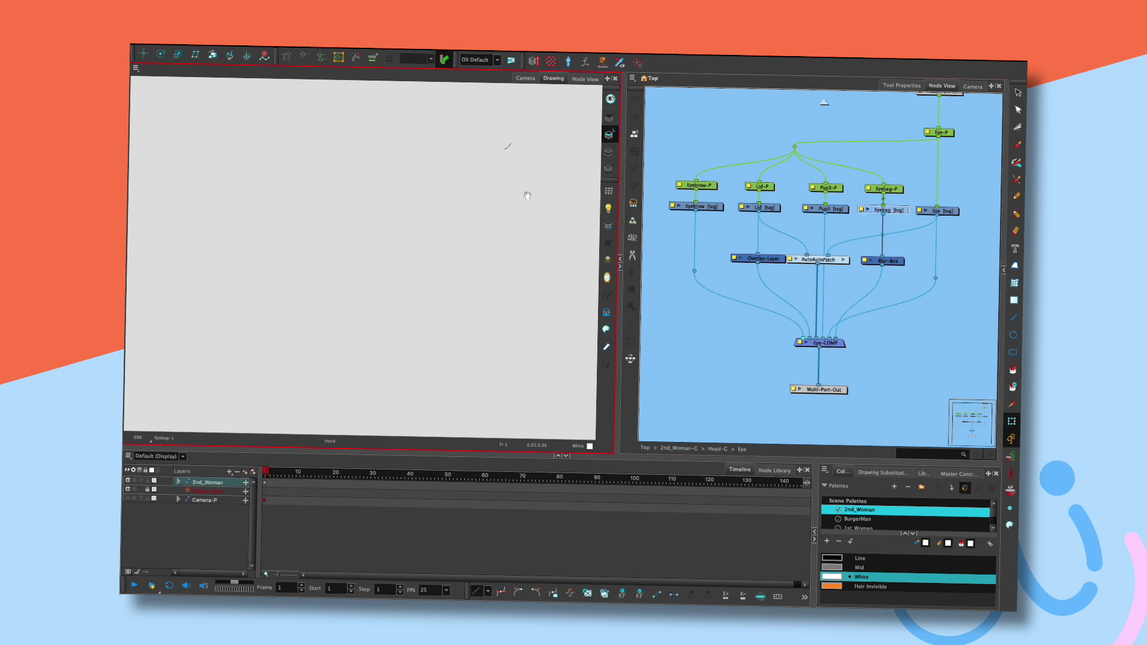
pyautogui.scroll(7, 506, 275)
pyautogui.moveTo(497, 219); pyautogui.dragTo(500, 278)
# - Examine the Eyebag drawing's overlay, line and colour art layers, and return to the Camera view
pyautogui.click(609, 118)
pyautogui.click(609, 135)
pyautogui.click(609, 152)
pyautogui.press('k')
pyautogui.click(609, 136)
pyautogui.click(609, 117)
pyautogui.click(608, 152)
pyautogui.click(609, 135)
pyautogui.click(525, 77)
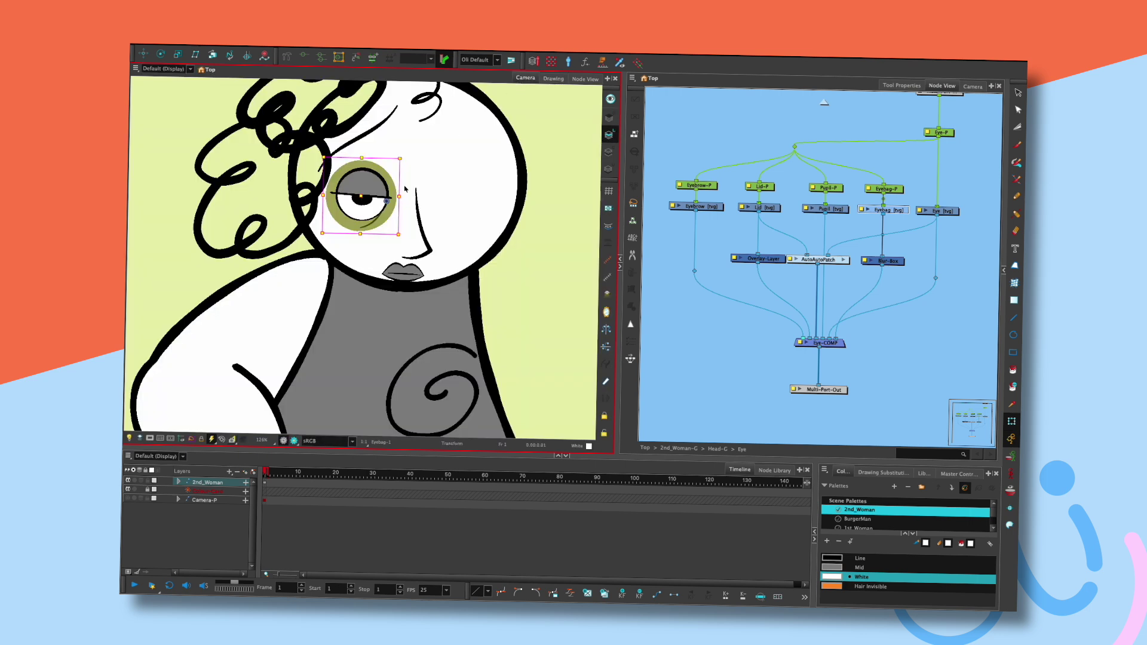
# - Turn on the render preview, and add a Line-Art node beside the shifted Blur-Box
pyautogui.click(293, 440)
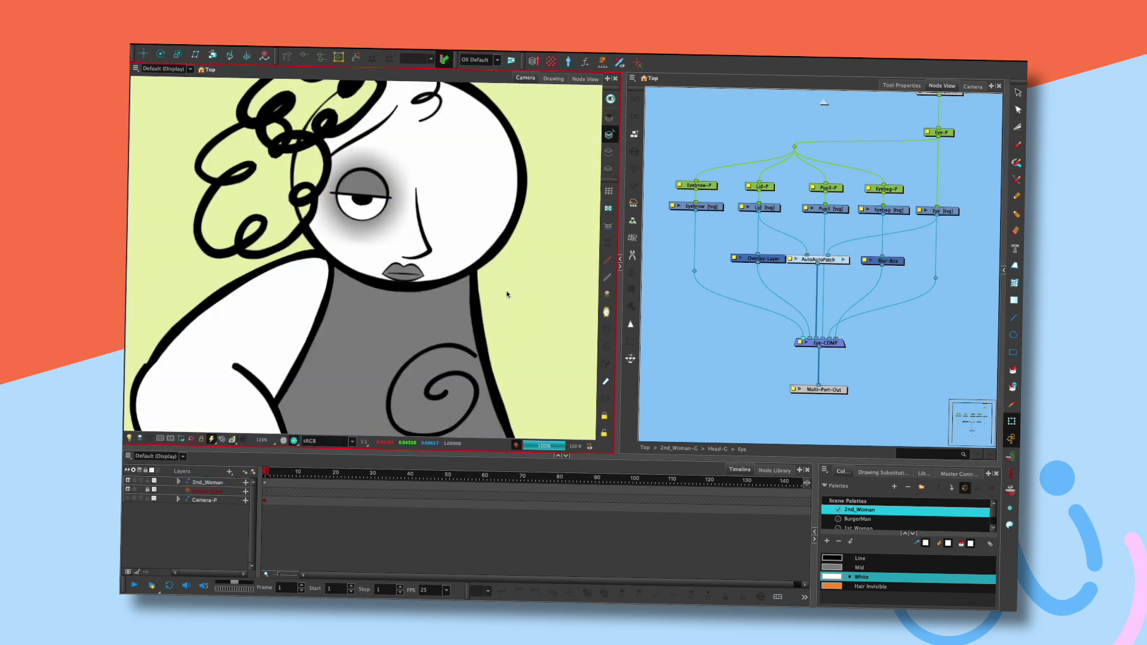
pyautogui.click(887, 261)
pyautogui.moveTo(893, 262); pyautogui.dragTo(908, 262)
pyautogui.press('Tab')
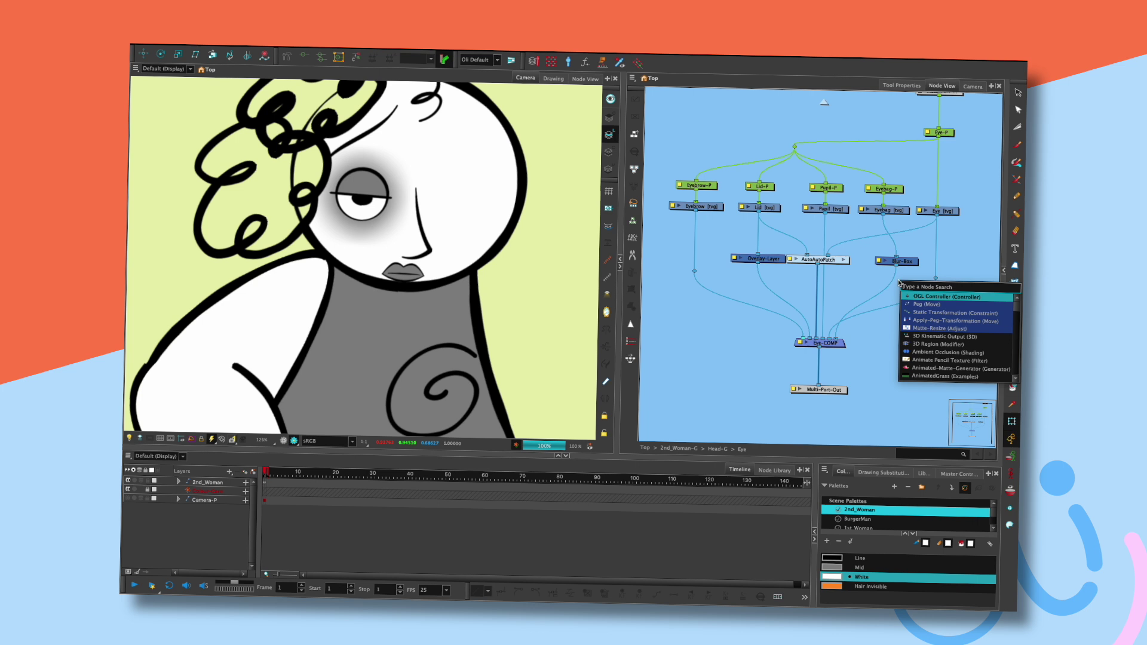
pyautogui.write('line')
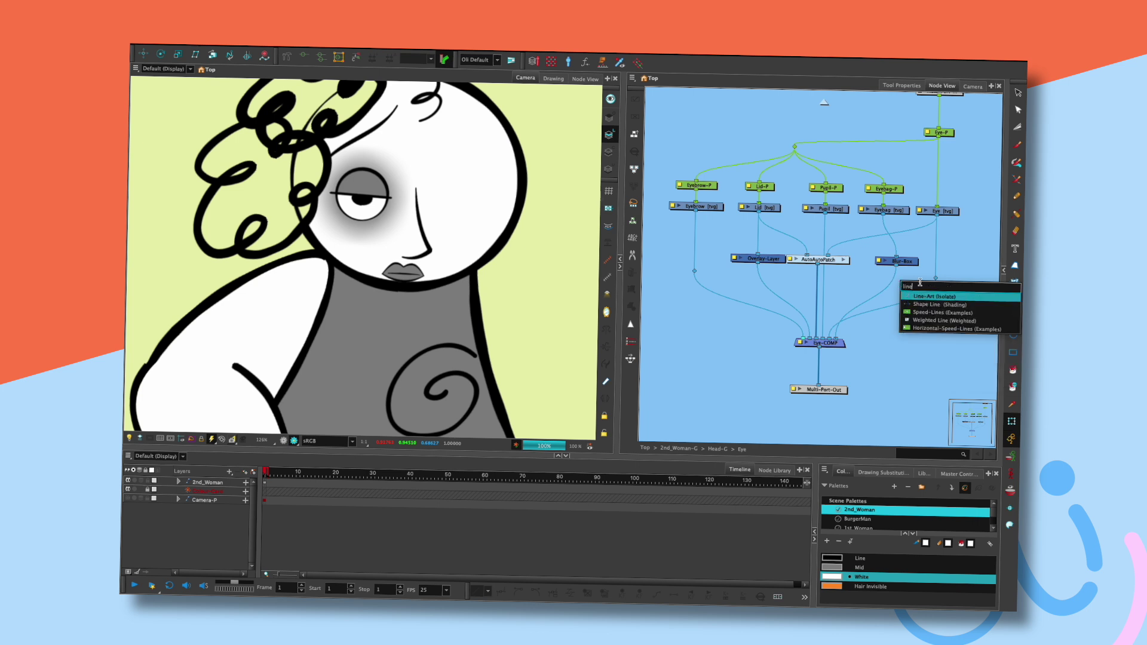
pyautogui.press('Return')
# - Connect Line-Art between the Eyebag drawing and Eye-COMP, and arrange it above and beside Blur-Box
pyautogui.moveTo(896, 229); pyautogui.dragTo(861, 278)
pyautogui.moveTo(832, 336); pyautogui.dragTo(832, 336)
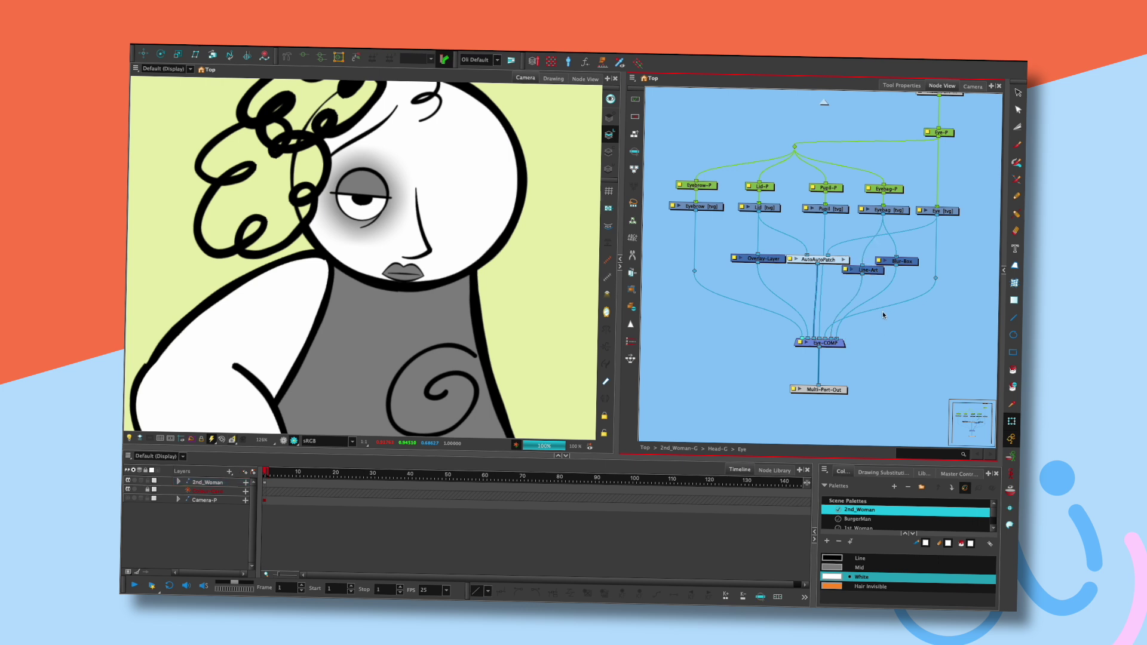
pyautogui.click(896, 263)
pyautogui.moveTo(863, 270); pyautogui.dragTo(921, 269)
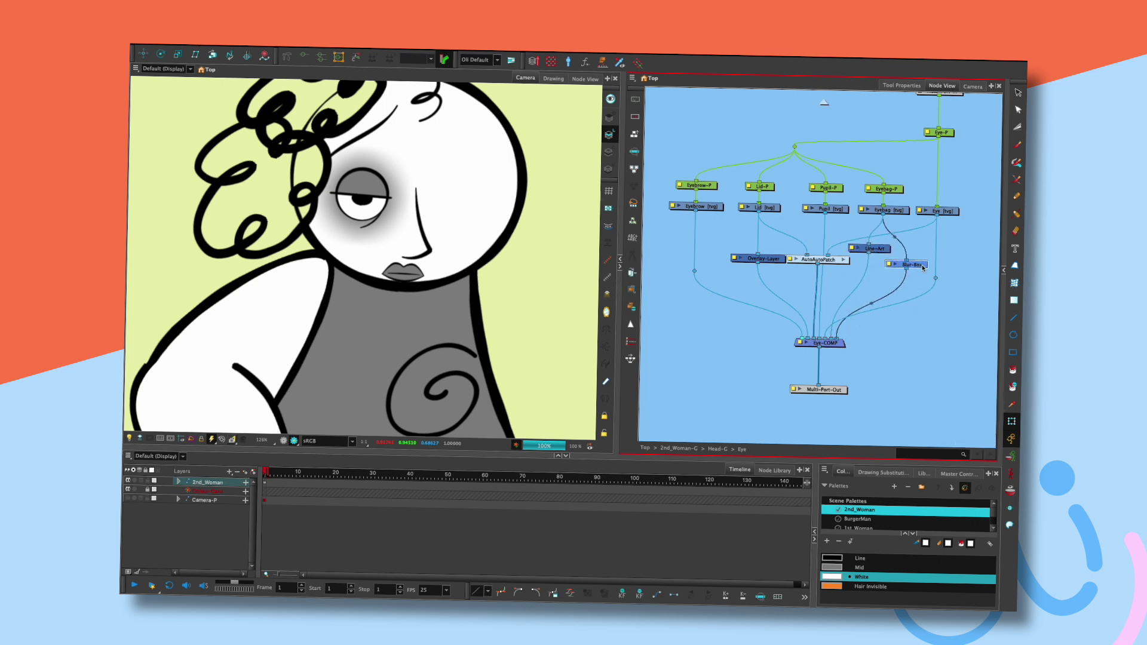
pyautogui.scroll(-3, 501, 274)
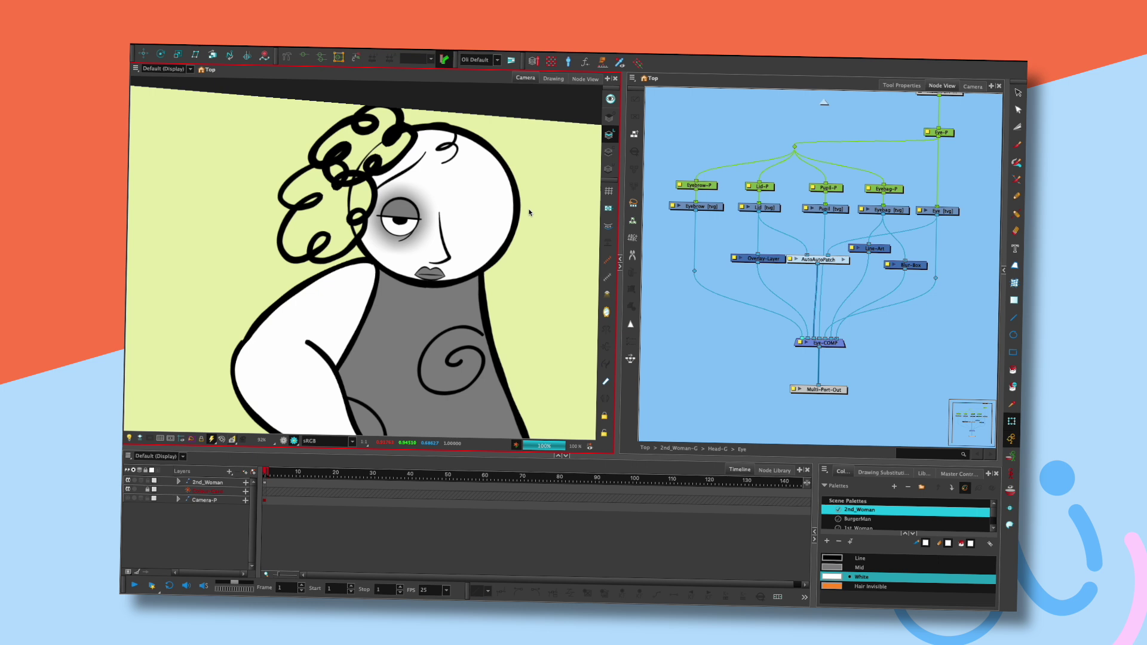
# - Go back up to Head-G and move Multi-Port-Out, Colour-Override and Head-COMP further down
pyautogui.click(824, 101)
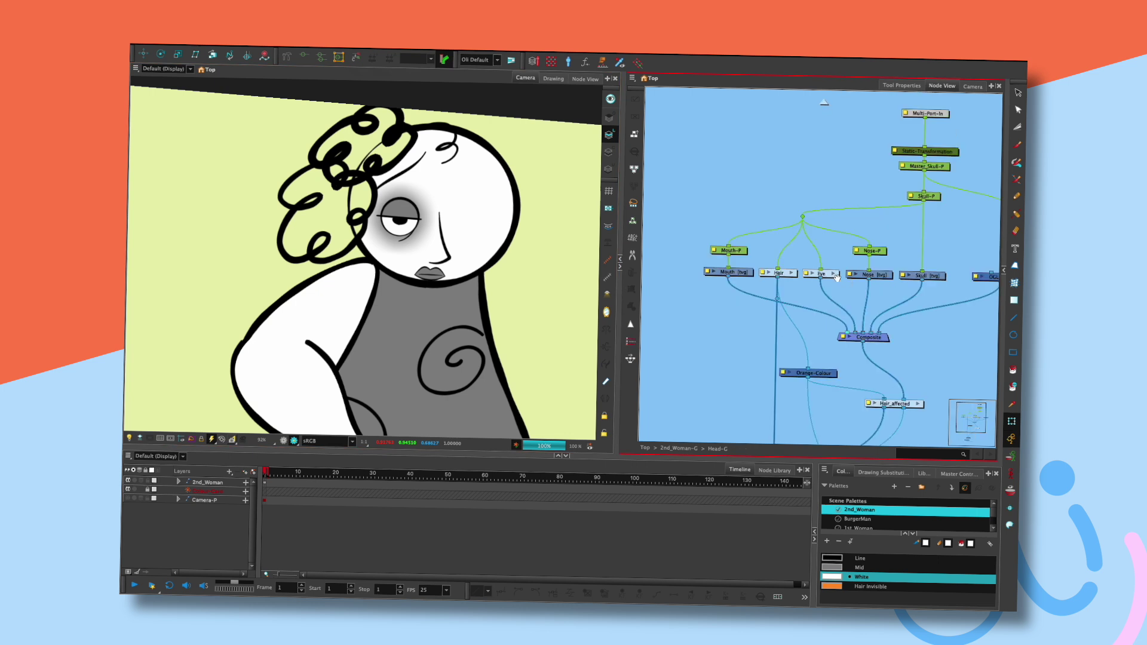
pyautogui.scroll(-10, 836, 277)
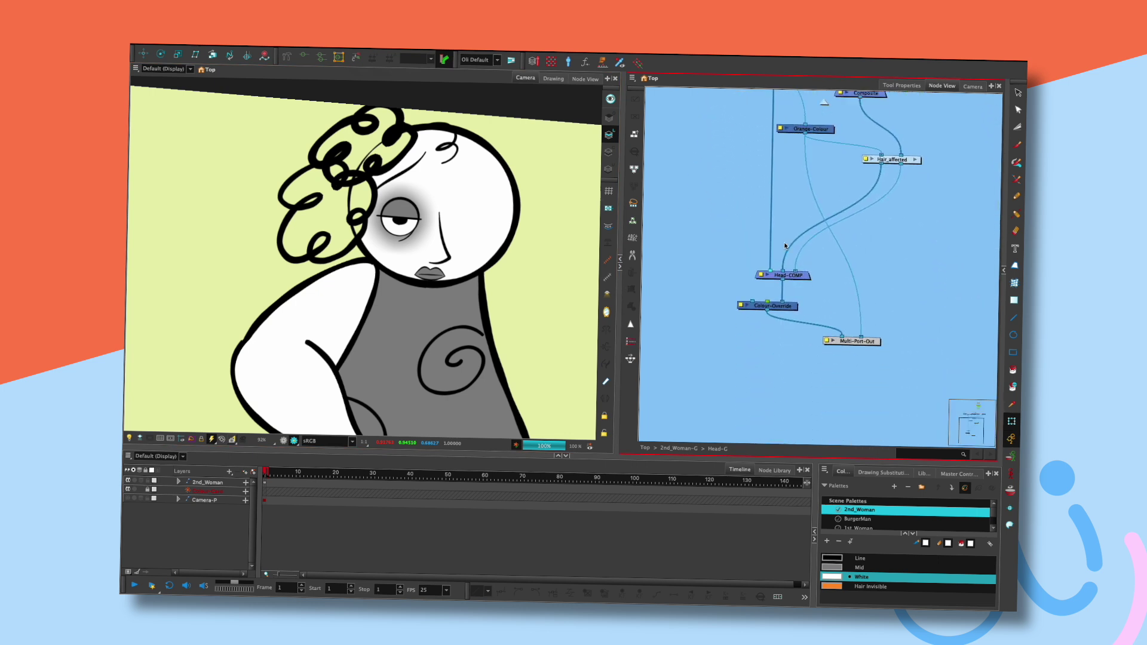
pyautogui.moveTo(865, 354); pyautogui.dragTo(858, 428)
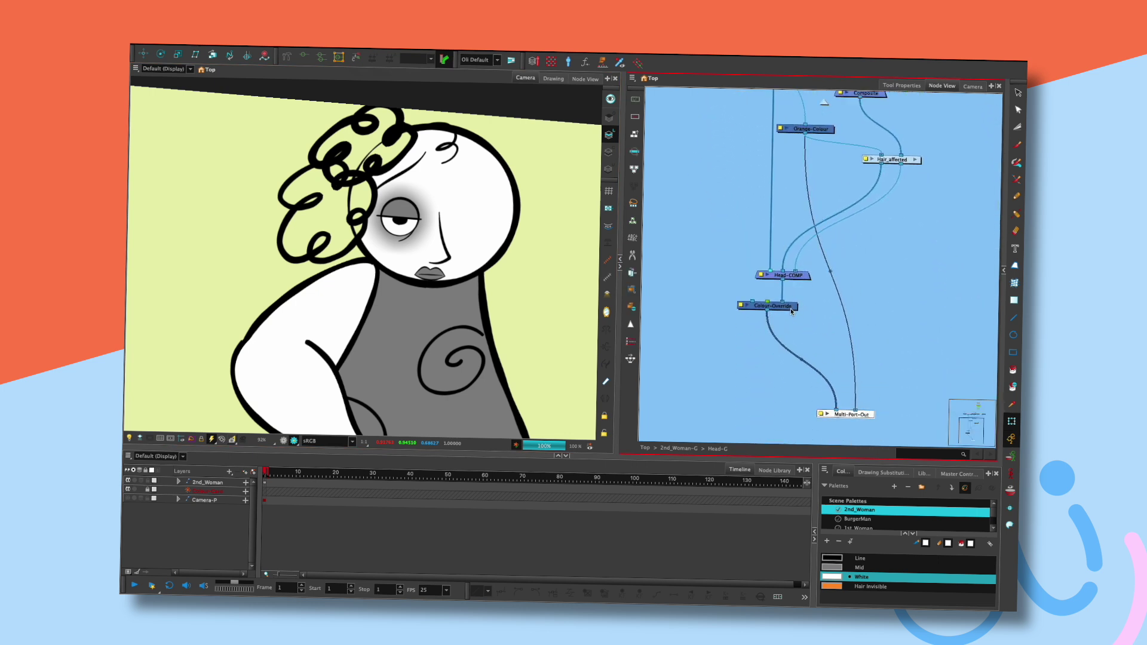
pyautogui.moveTo(790, 308); pyautogui.dragTo(791, 368)
pyautogui.moveTo(787, 276); pyautogui.dragTo(781, 341)
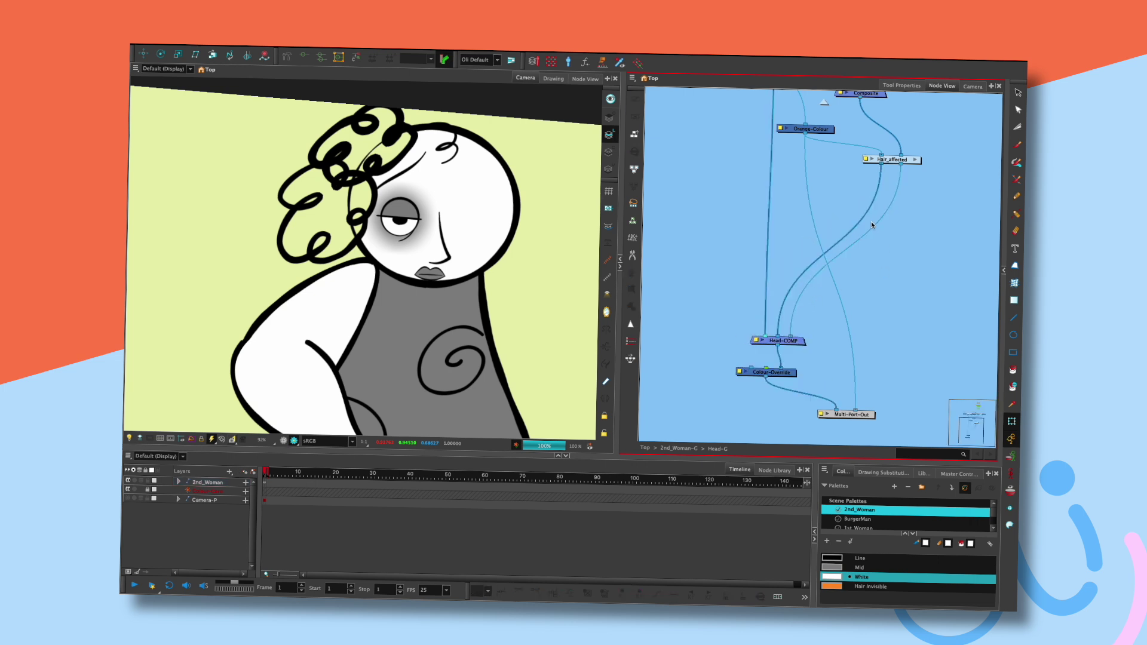
pyautogui.scroll(5, 849, 248)
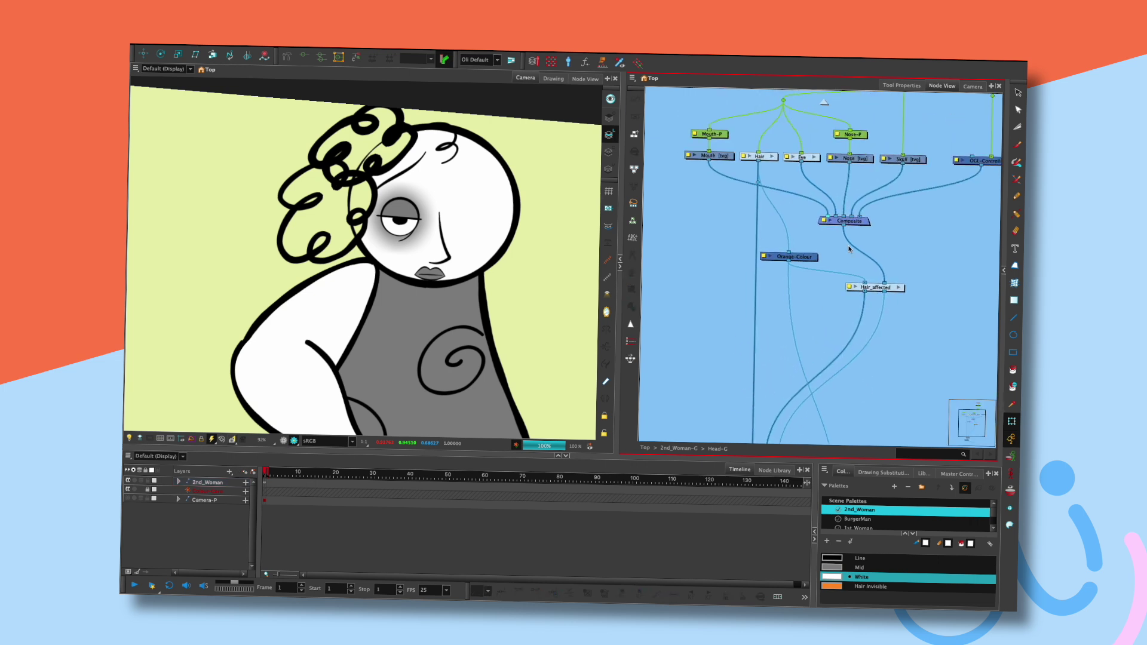
# - Examine the node network inside the Hair group and return to Head-G
pyautogui.moveTo(763, 200); pyautogui.dragTo(770, 326)
pyautogui.click(703, 218)
pyautogui.moveTo(703, 218); pyautogui.dragTo(710, 230)
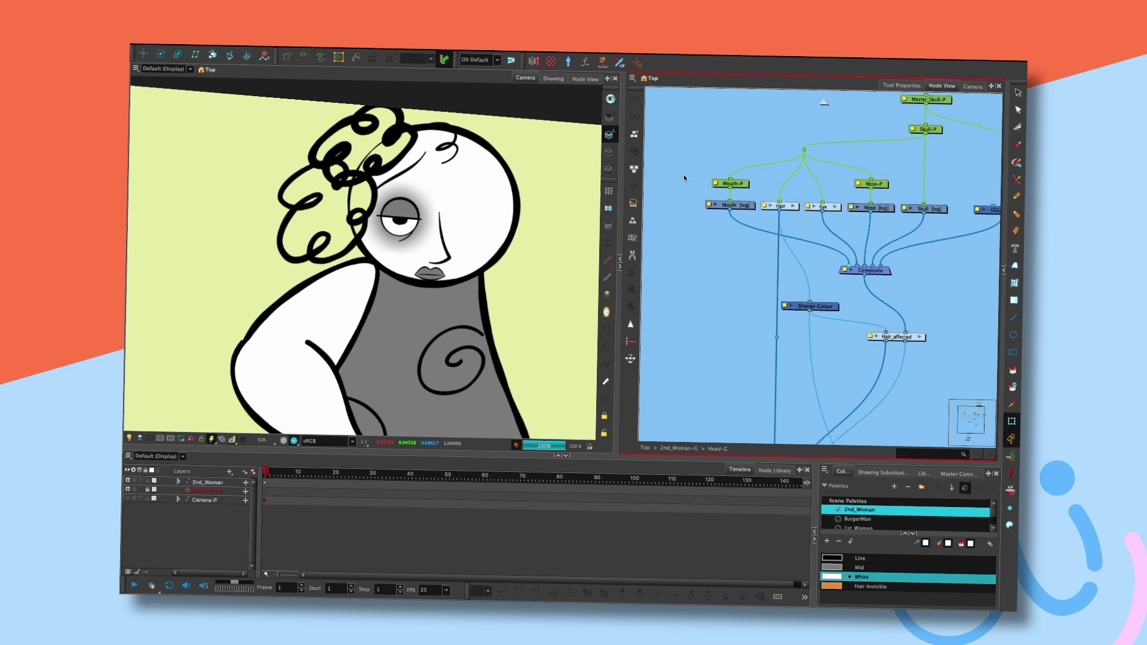
pyautogui.click(748, 205)
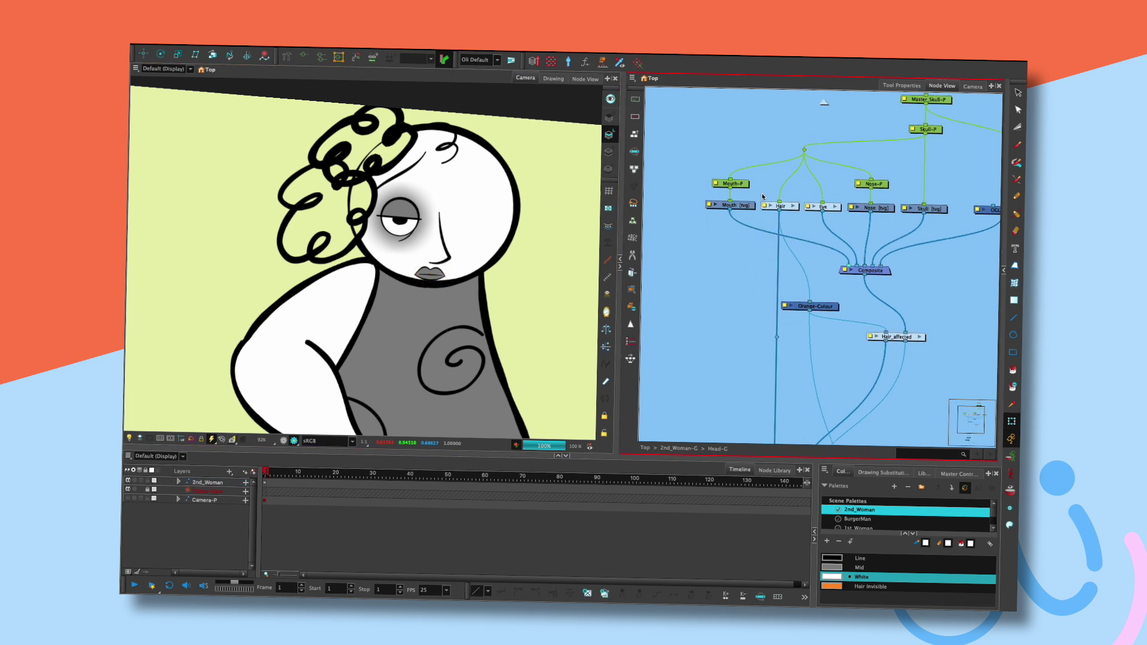
pyautogui.click(745, 186)
pyautogui.click(767, 190)
pyautogui.click(793, 206)
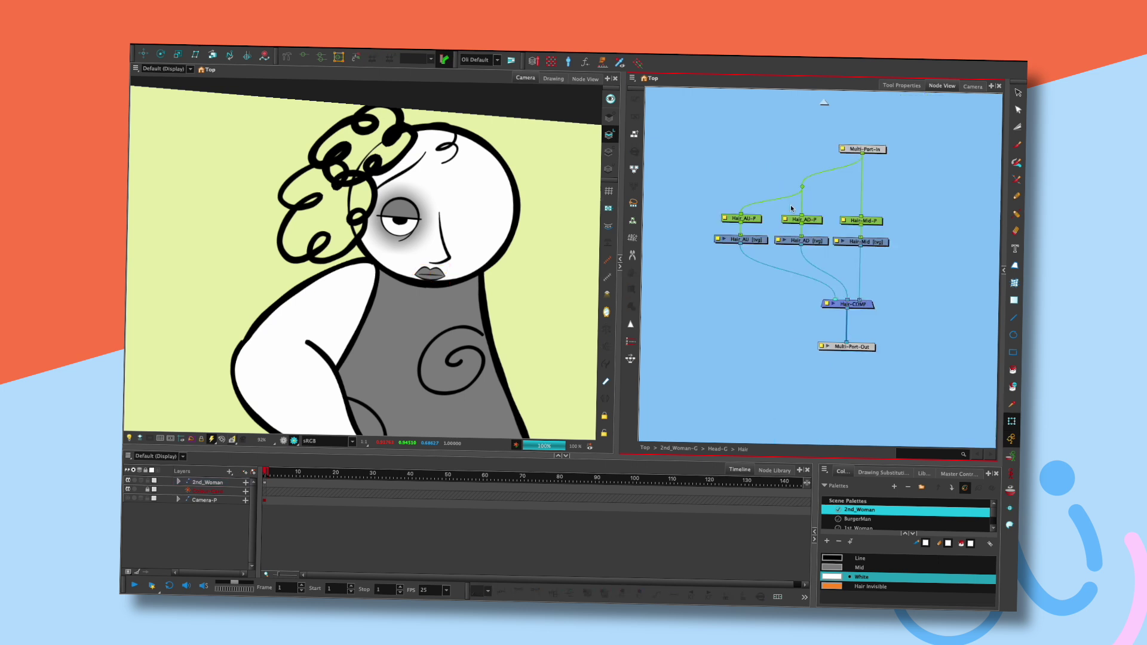
pyautogui.click(824, 102)
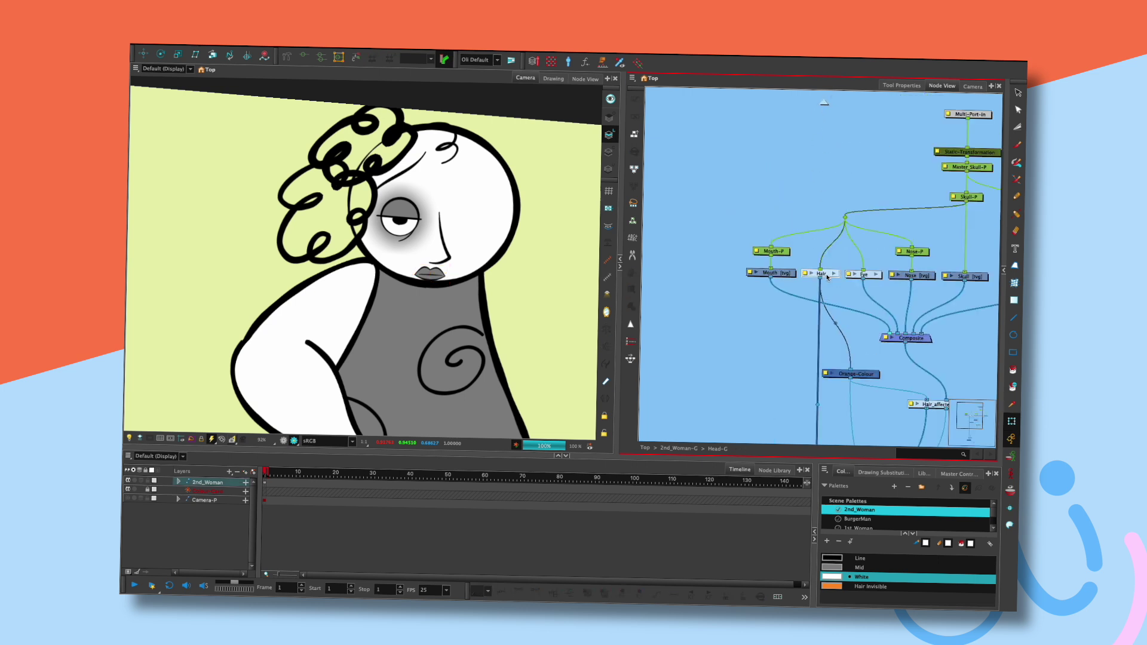
# - Examine the Nose and Skull drawings and the pegs above them in the Head-G network
pyautogui.click(867, 275)
pyautogui.moveTo(904, 305); pyautogui.dragTo(862, 332)
pyautogui.click(859, 294)
pyautogui.click(855, 265)
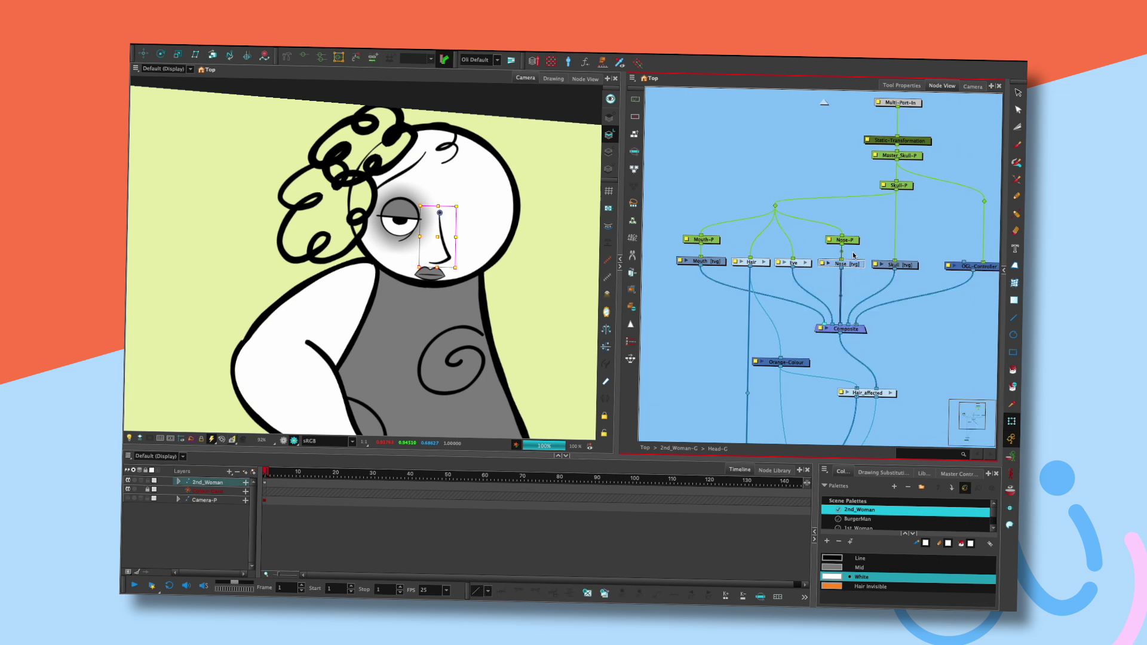
pyautogui.click(906, 264)
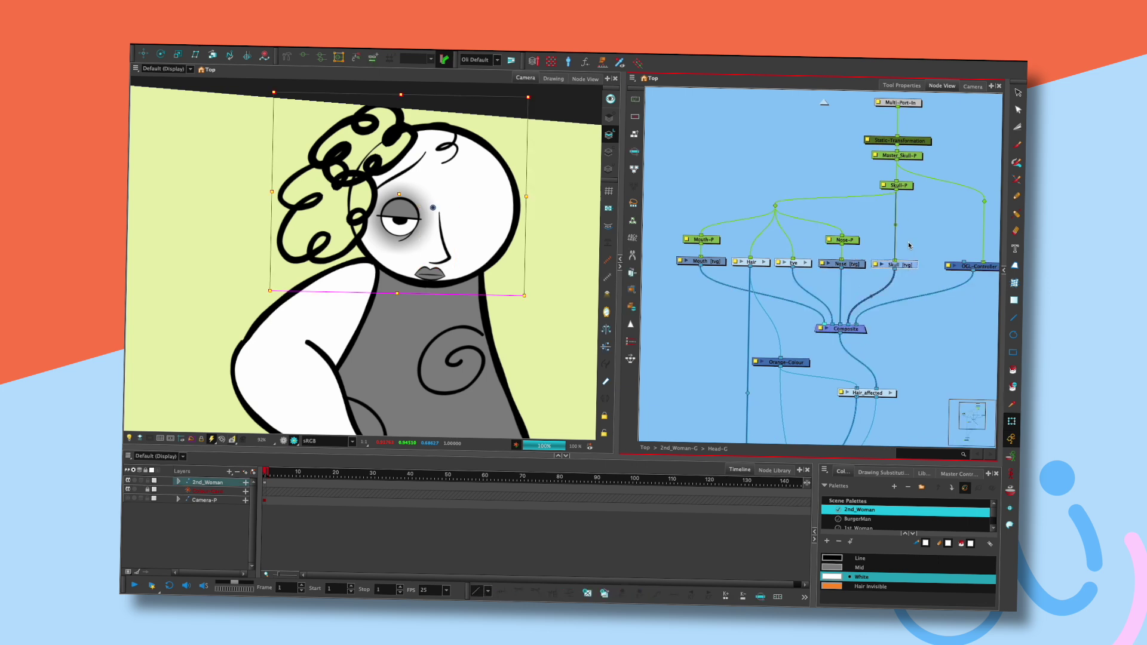
pyautogui.click(963, 257)
pyautogui.moveTo(973, 265); pyautogui.dragTo(949, 261)
pyautogui.click(872, 182)
pyautogui.click(887, 154)
pyautogui.click(918, 155)
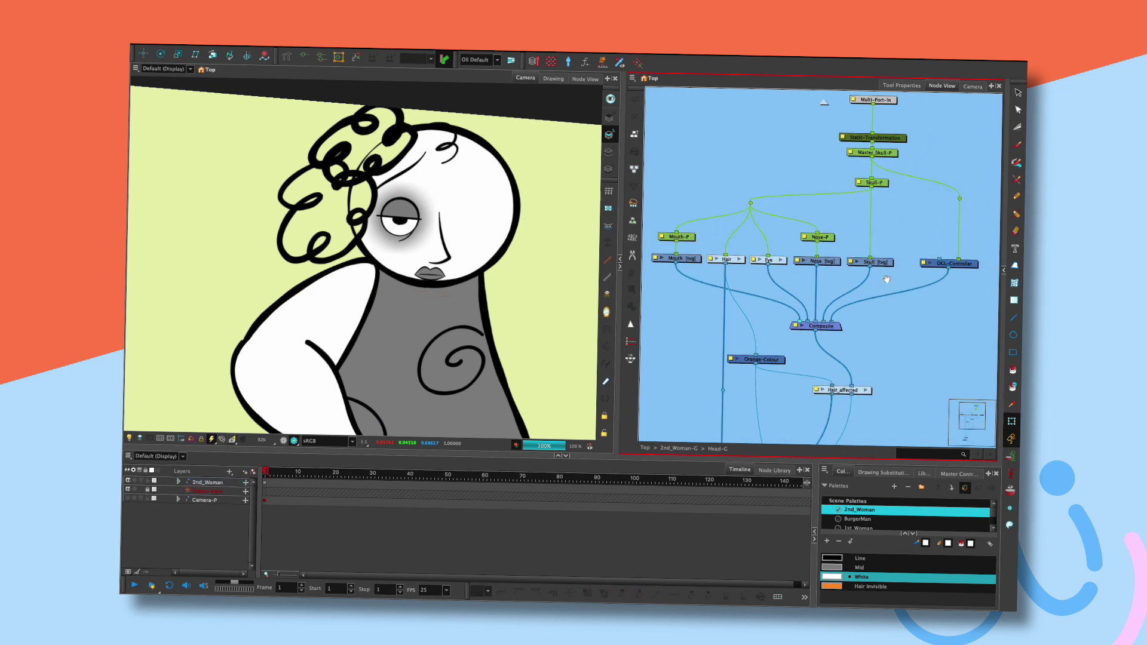
# - Add a second OGL-Controller node, connect it to Composite, and place it above and between the Skull drawing and the existing controller
pyautogui.moveTo(837, 298); pyautogui.dragTo(856, 259)
pyautogui.hscroll(2, 776, 281)
pyautogui.press('Tab')
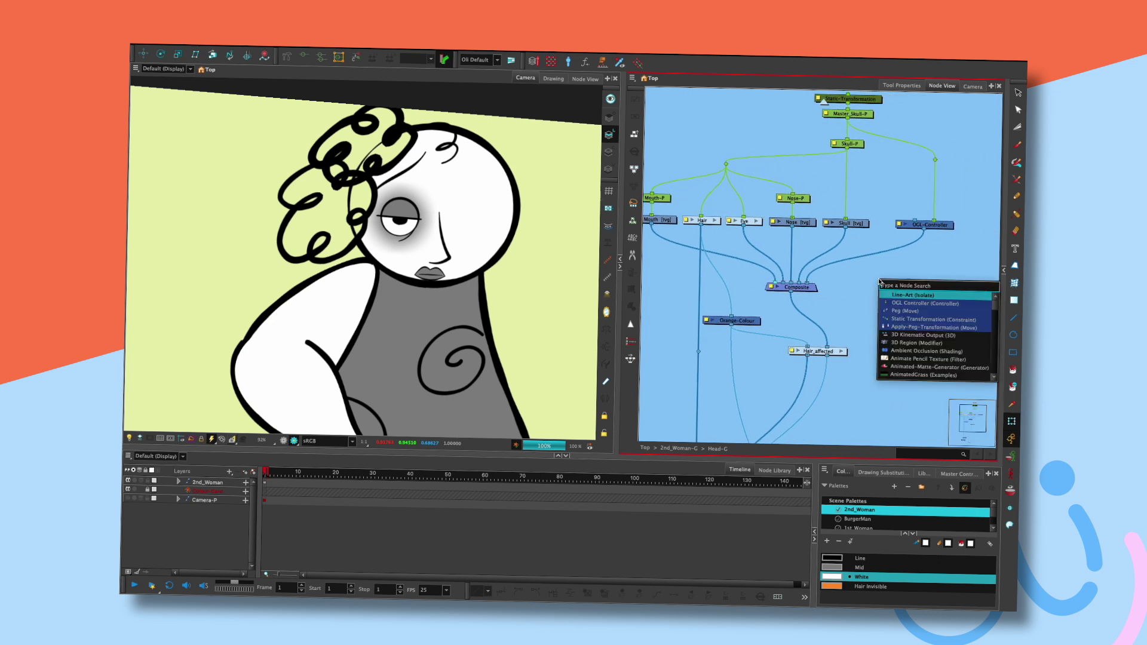
pyautogui.write('ogl')
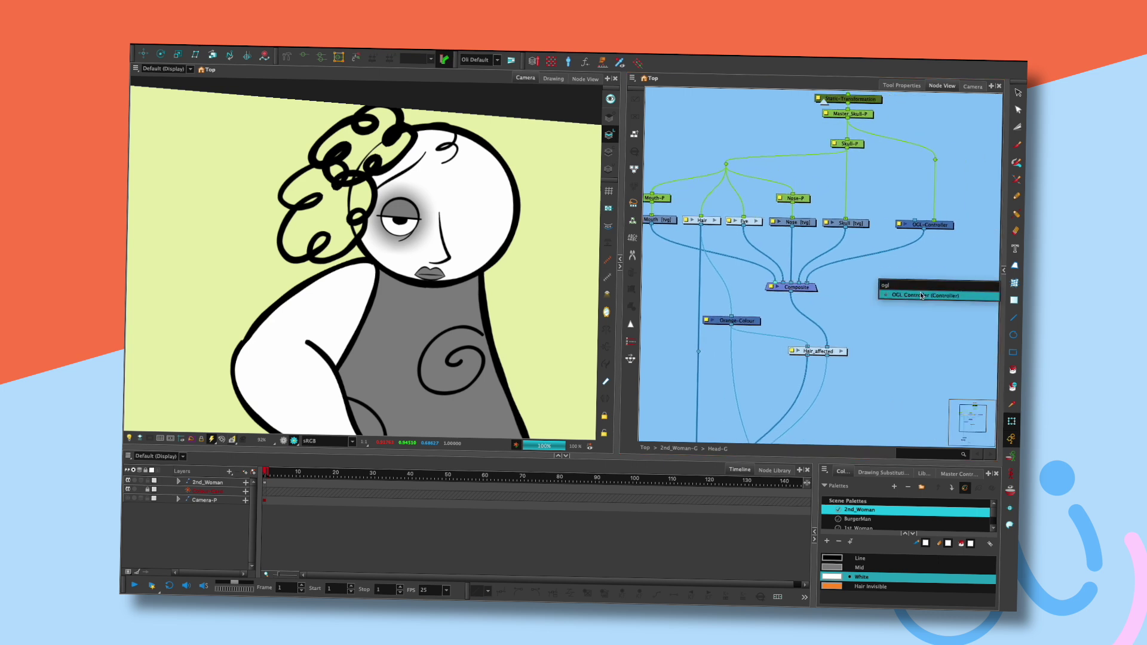
pyautogui.press('Return')
pyautogui.moveTo(930, 276); pyautogui.dragTo(801, 283)
pyautogui.moveTo(851, 195); pyautogui.dragTo(869, 196)
# - Set the new OGL controller's colour to orange with RGB 255, 180, 49
pyautogui.doubleClick(866, 198)
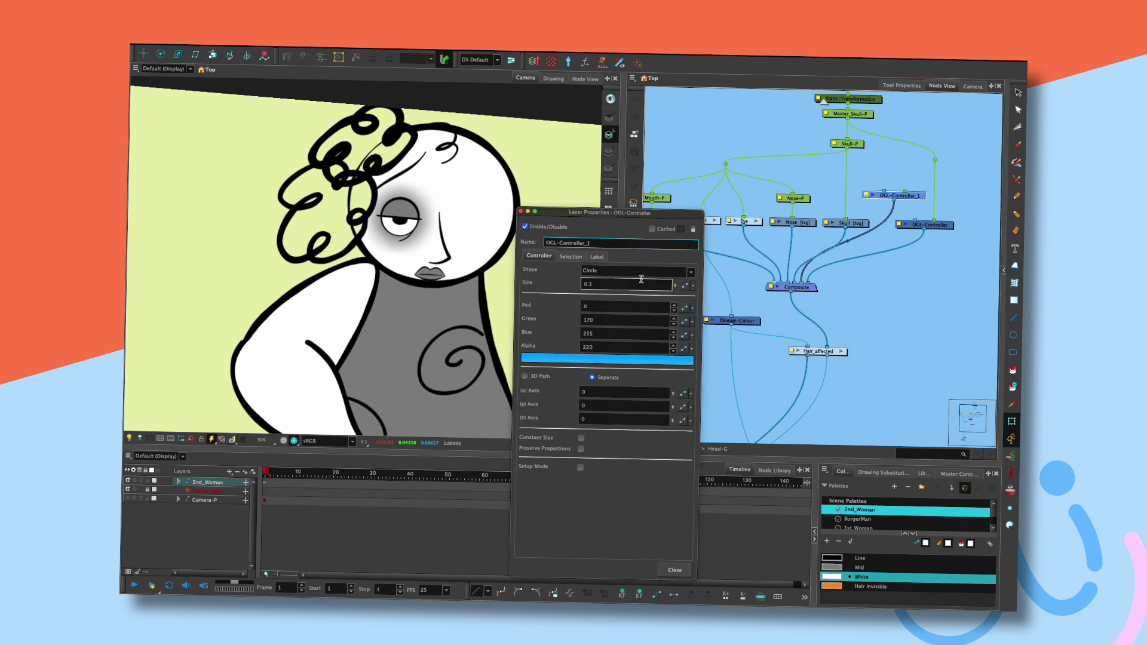
pyautogui.click(649, 360)
pyautogui.moveTo(518, 243); pyautogui.dragTo(477, 239)
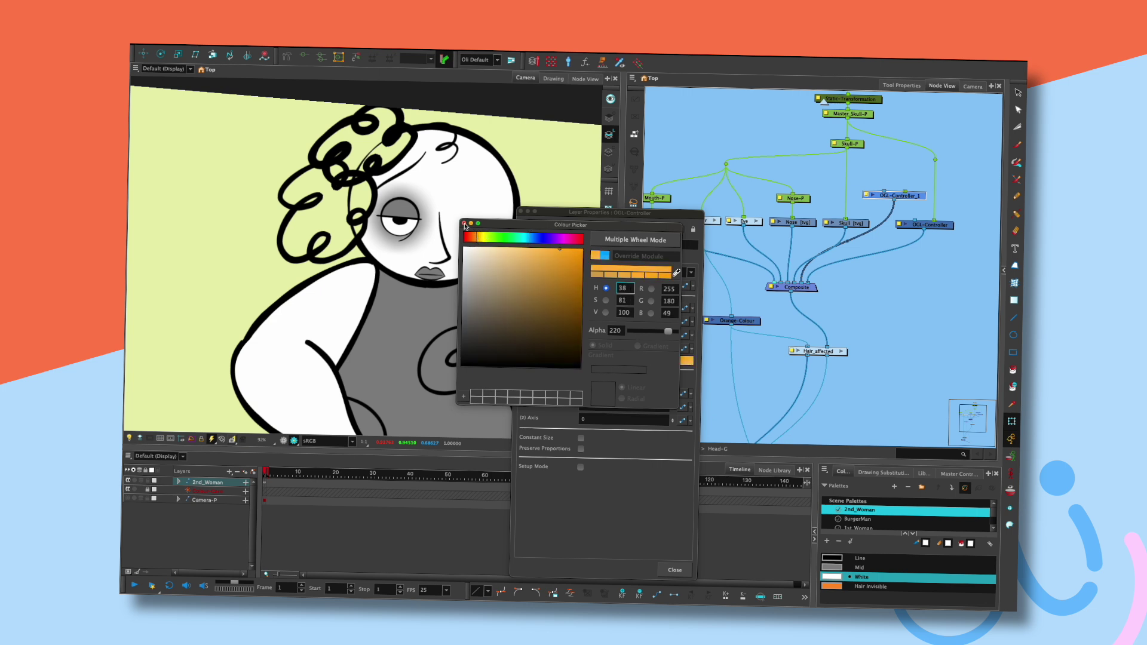
# - Change the shape of OGL-Controller_1 to Square and close its colour and layer properties
pyautogui.click(464, 224)
pyautogui.click(628, 271)
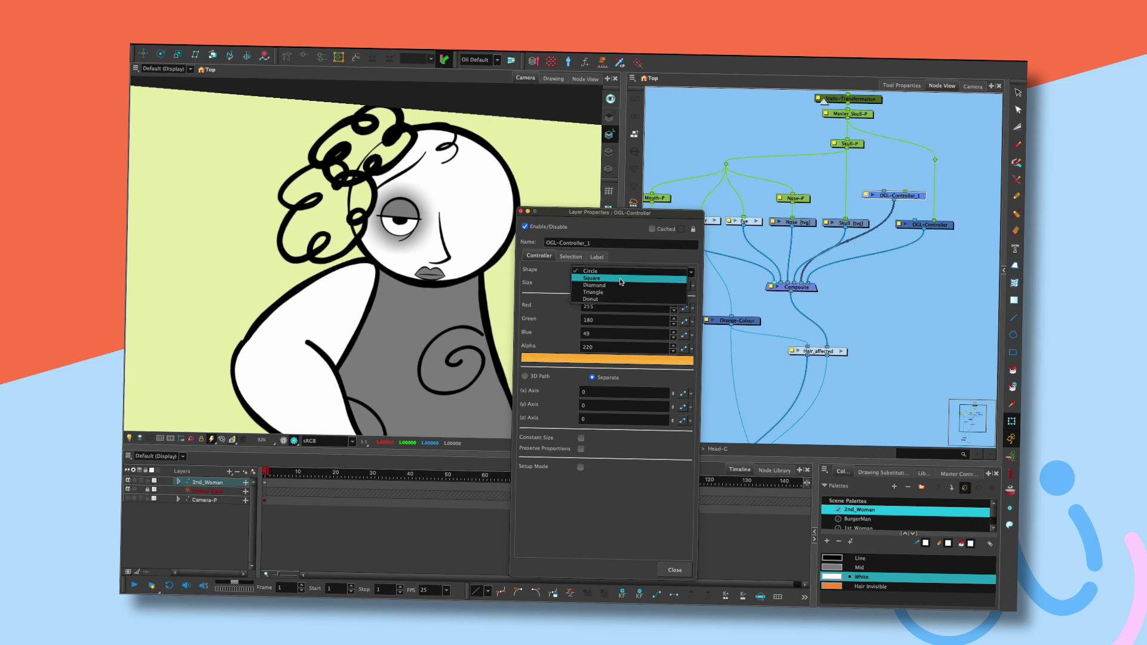
pyautogui.click(624, 279)
pyautogui.click(674, 568)
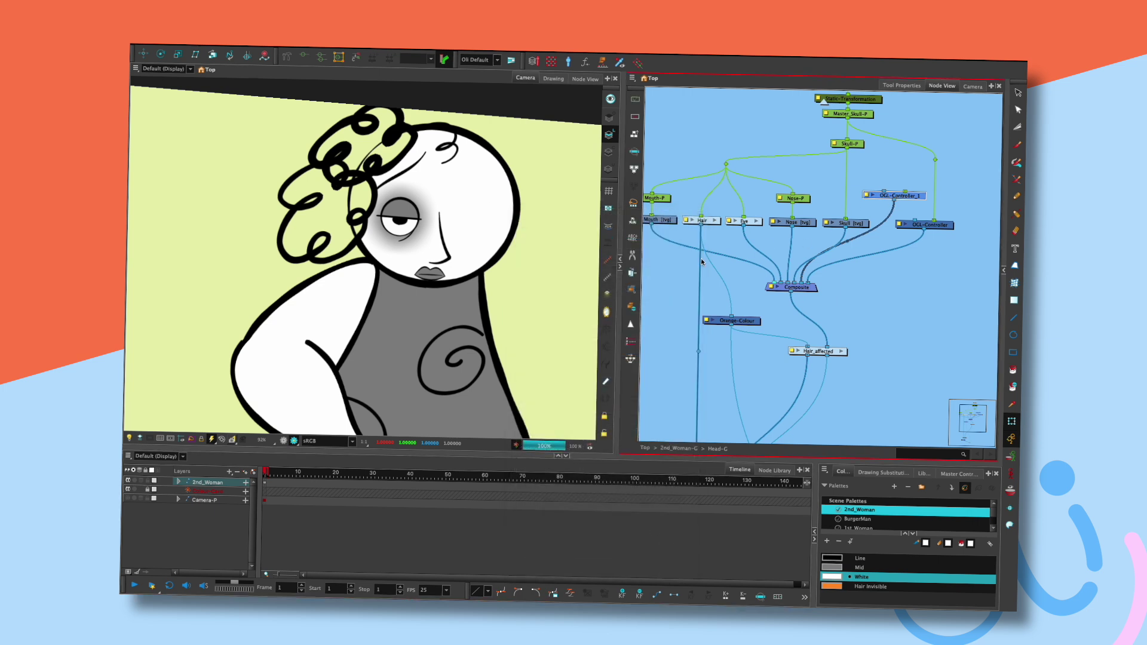
# - Switch the Camera view from render to OpenGL display, with the whole upper body and controllers in view
pyautogui.scroll(-2, 524, 310)
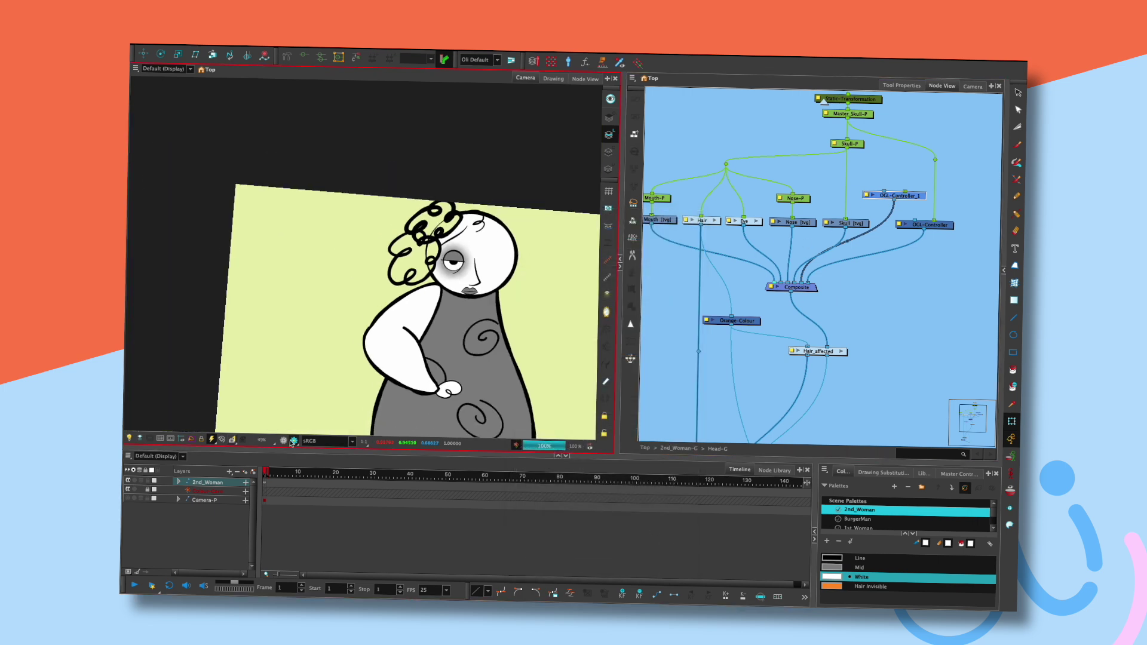
pyautogui.click(292, 442)
pyautogui.click(282, 443)
pyautogui.click(283, 441)
pyautogui.moveTo(482, 333); pyautogui.dragTo(421, 298)
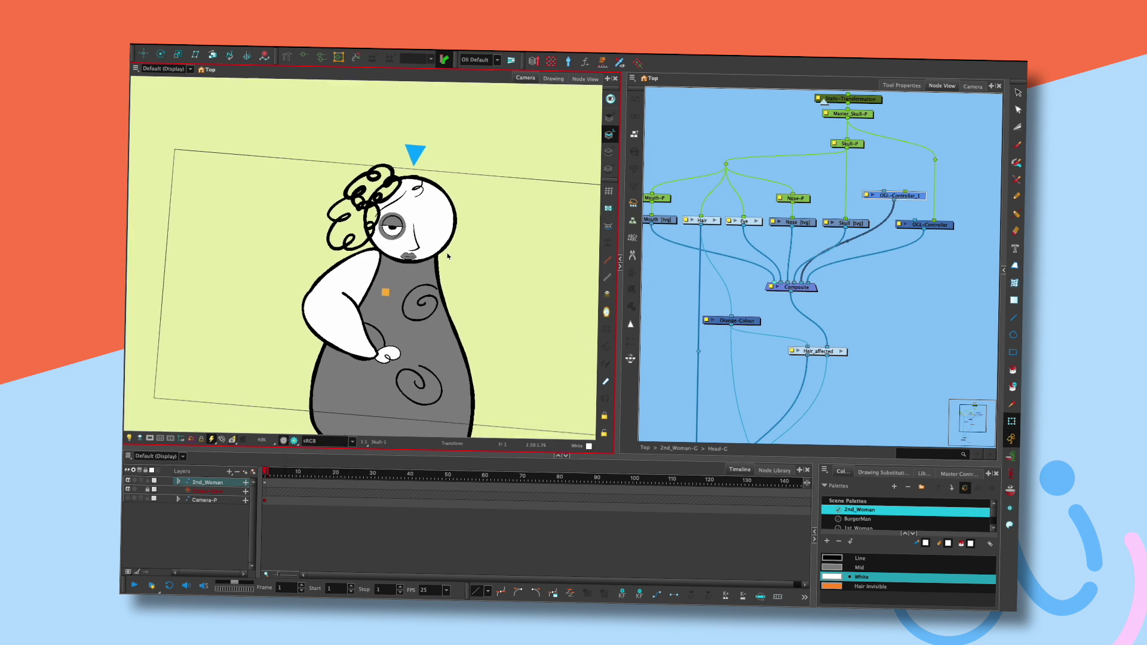
# - Place the orange square controller beside the woman's head using the Setup Mode of OGL-Controller_1
pyautogui.doubleClick(865, 197)
pyautogui.moveTo(386, 292); pyautogui.dragTo(470, 227)
pyautogui.click(579, 468)
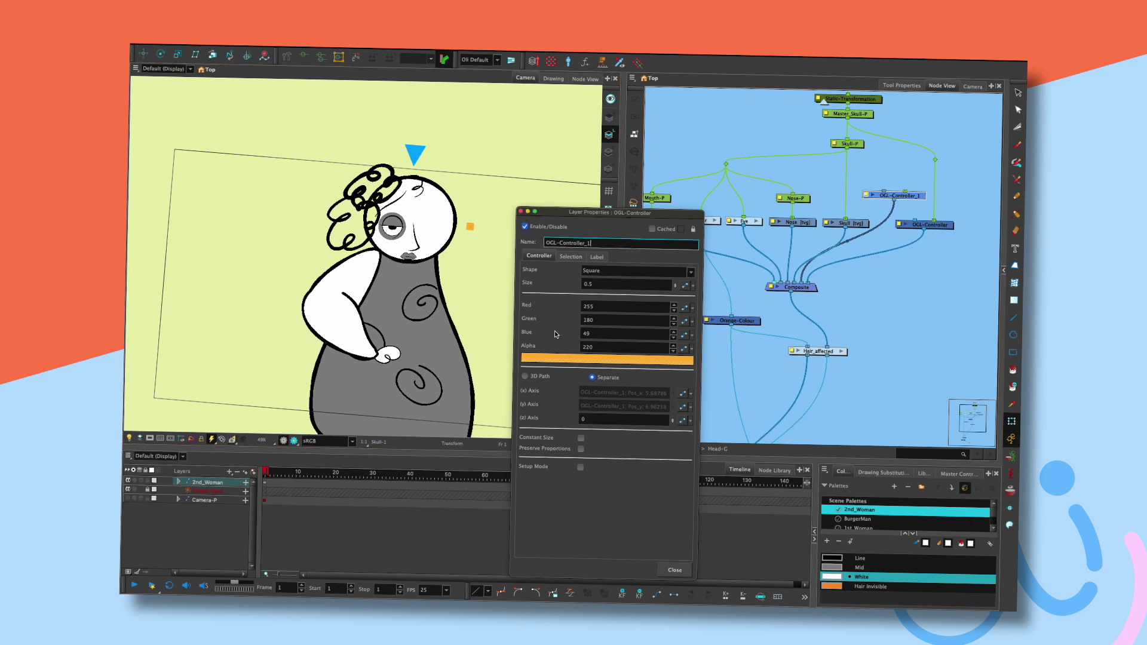
pyautogui.click(522, 212)
# - Reposition the OGL-Controller_1 node and its cable waypoint in the gap between the Skull drawing and OGL-Controller
pyautogui.moveTo(905, 197)
pyautogui.mouseDown()
pyautogui.moveTo(902, 181)
pyautogui.moveTo(908, 190)
pyautogui.mouseUp()
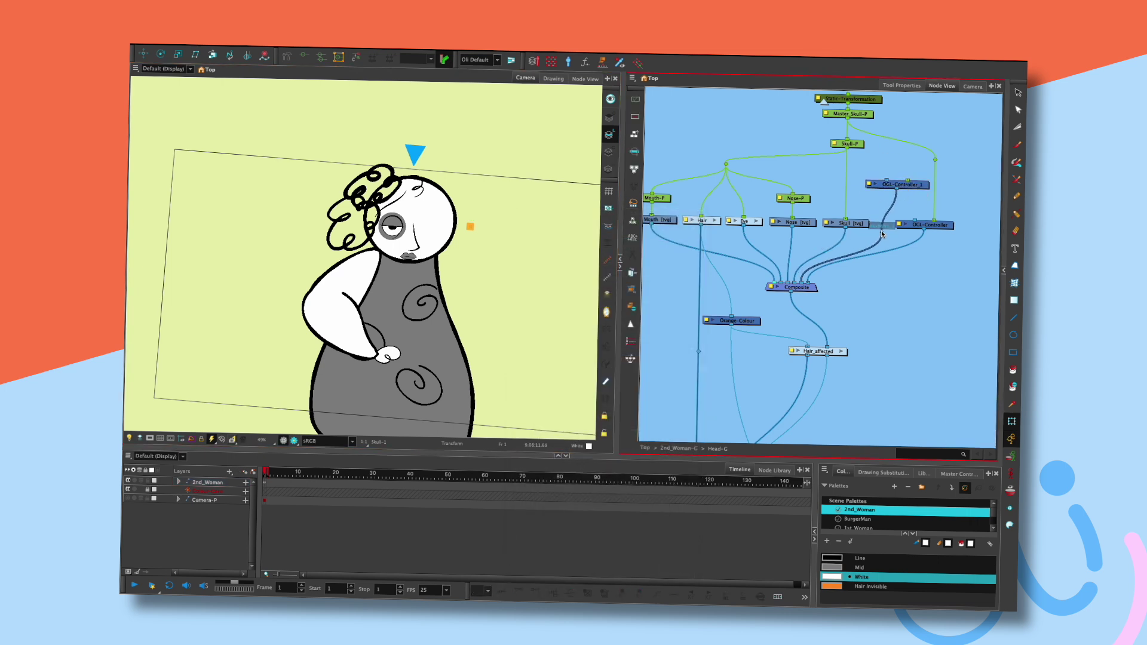
pyautogui.moveTo(885, 227); pyautogui.dragTo(883, 228)
pyautogui.moveTo(894, 187); pyautogui.dragTo(963, 201)
# - Add a Peg node to the head network and name it Face-P
pyautogui.press('Tab')
pyautogui.write('p')
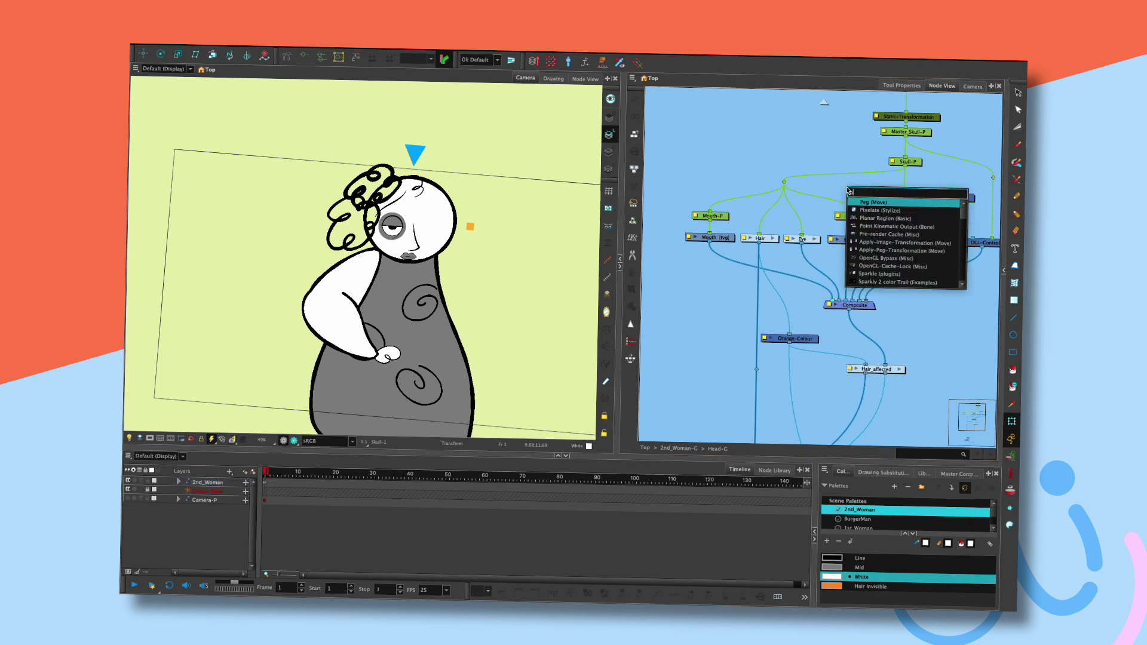
pyautogui.write('eg')
pyautogui.press('Return')
pyautogui.hotkey('shift', 'e')
pyautogui.moveTo(577, 245); pyautogui.dragTo(531, 238)
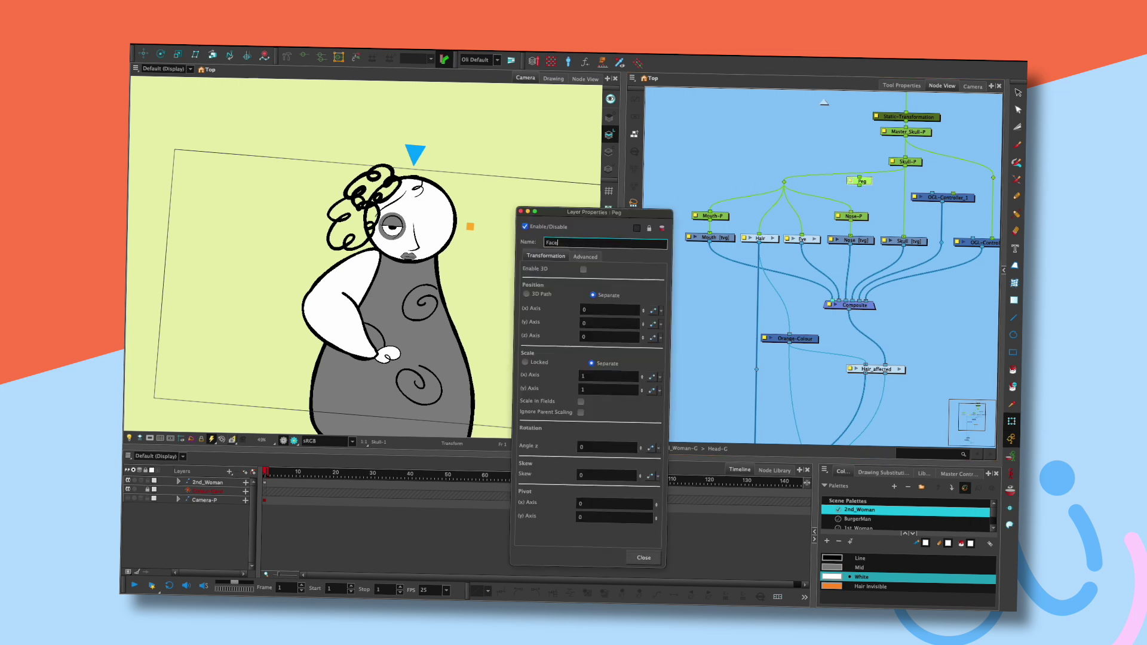
pyautogui.click(644, 557)
# - Connect Face-P under Skull-P and make it the parent of the mouth, eye, nose and OGL-Controller_1 nodes
pyautogui.click(860, 181)
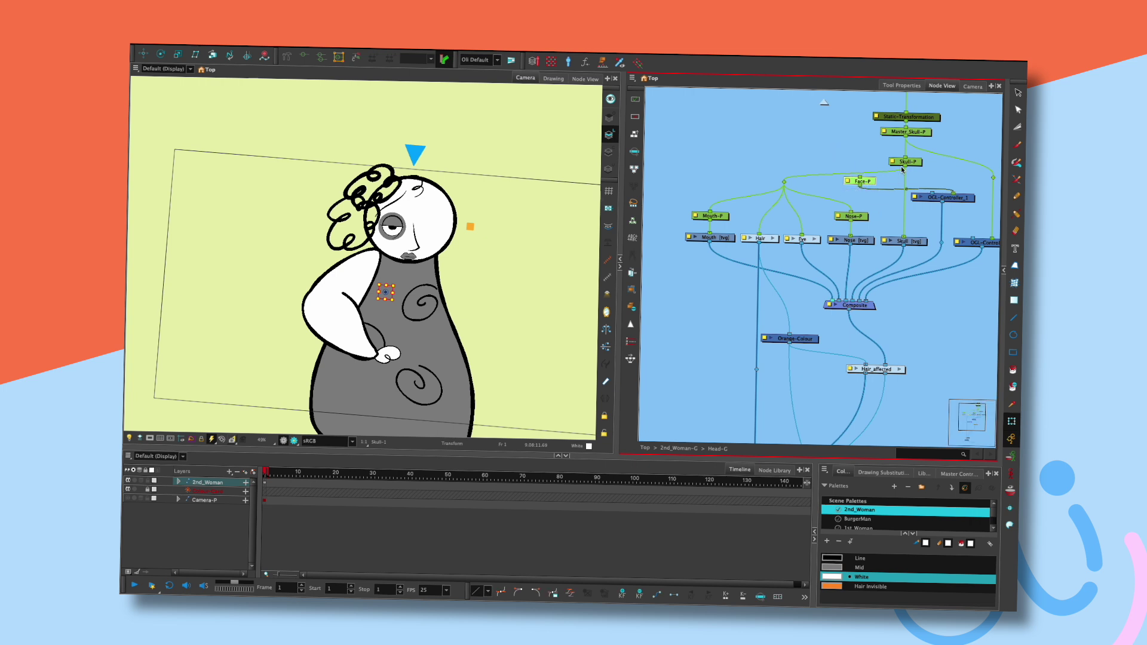
pyautogui.moveTo(867, 182)
pyautogui.mouseDown()
pyautogui.moveTo(804, 154)
pyautogui.moveTo(784, 159)
pyautogui.mouseUp()
# - Try moving the face rig around the orange square controller, undoing each movement
pyautogui.click(493, 224)
pyautogui.moveTo(486, 220)
pyautogui.mouseDown()
pyautogui.moveTo(500, 212)
pyautogui.moveTo(489, 215)
pyautogui.mouseUp()
pyautogui.press('super+z')
pyautogui.moveTo(901, 172); pyautogui.dragTo(904, 169)
pyautogui.moveTo(487, 219); pyautogui.dragTo(490, 218)
pyautogui.moveTo(491, 217); pyautogui.dragTo(498, 218)
pyautogui.press('super+z')
# - Widen the Node View and rearrange Hair_affected, Orange-Colour and Composite to make room in the lower head network
pyautogui.moveTo(828, 273); pyautogui.dragTo(787, 225)
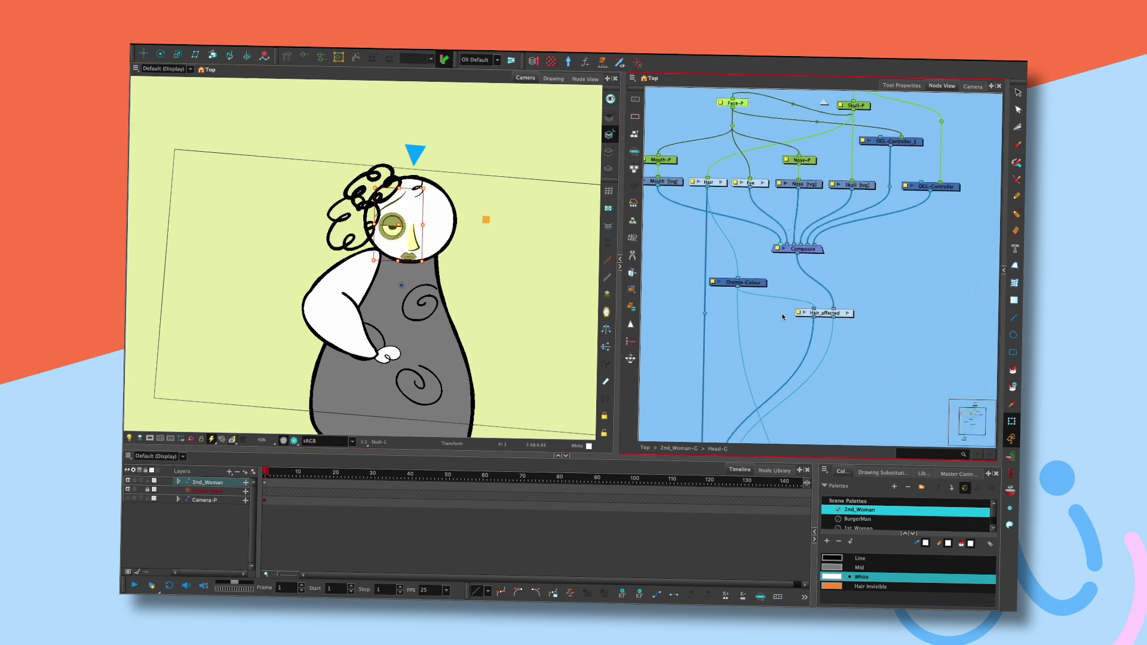
pyautogui.moveTo(620, 335); pyautogui.dragTo(439, 335)
pyautogui.scroll(-5, 703, 194)
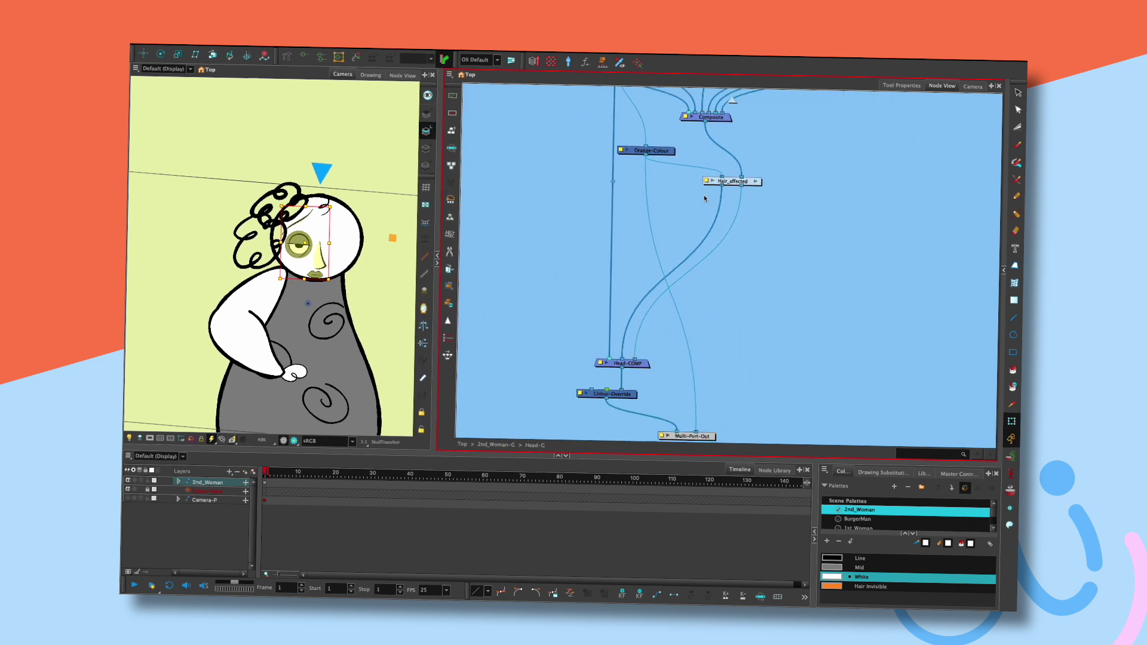
pyautogui.moveTo(746, 180); pyautogui.dragTo(653, 308)
pyautogui.scroll(4, 709, 287)
pyautogui.moveTo(667, 245); pyautogui.dragTo(647, 341)
pyautogui.moveTo(737, 215); pyautogui.dragTo(736, 347)
pyautogui.scroll(3, 791, 264)
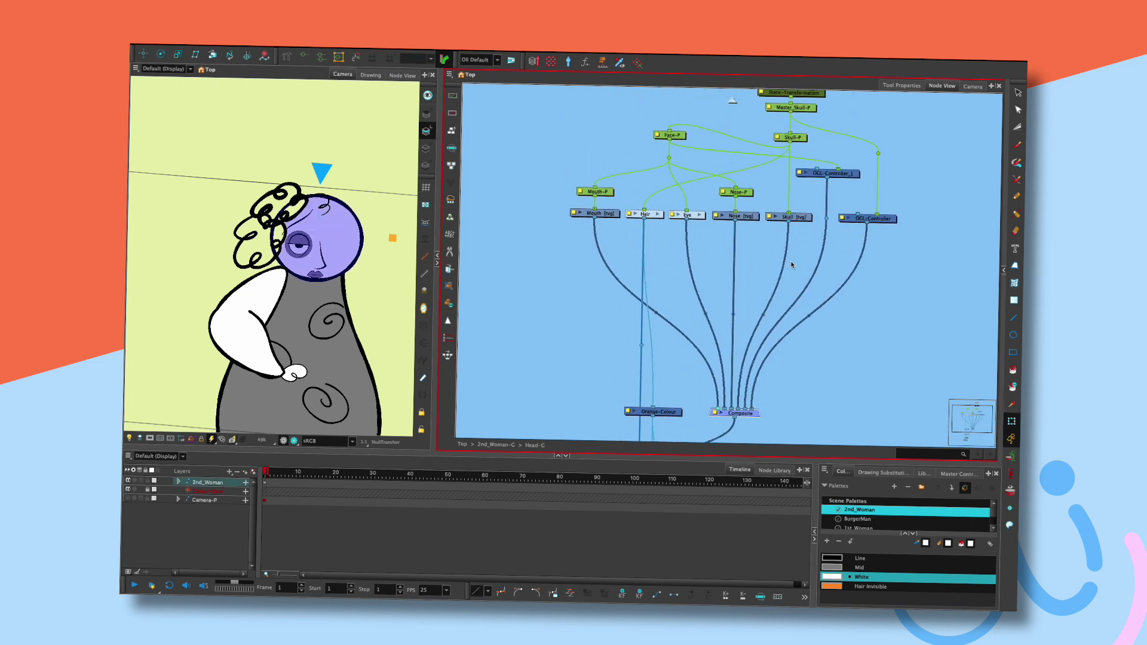
# - Lower the Hair, Mouth, Eye and Nose nodes with their pegs, and place Face-P above the facial features
pyautogui.moveTo(653, 216); pyautogui.dragTo(651, 322)
pyautogui.moveTo(634, 338)
pyautogui.mouseDown()
pyautogui.moveTo(652, 356)
pyautogui.moveTo(651, 326)
pyautogui.moveTo(651, 346)
pyautogui.mouseUp()
pyautogui.moveTo(594, 213); pyautogui.dragTo(676, 321)
pyautogui.moveTo(596, 192); pyautogui.dragTo(678, 291)
pyautogui.moveTo(698, 215); pyautogui.dragTo(735, 323)
pyautogui.moveTo(750, 216); pyautogui.dragTo(788, 323)
pyautogui.moveTo(741, 193); pyautogui.dragTo(781, 302)
pyautogui.moveTo(672, 135); pyautogui.dragTo(729, 257)
# - Lower the Skull drawing and both OGL controller nodes into the same row as the facial features
pyautogui.moveTo(694, 294); pyautogui.dragTo(694, 285)
pyautogui.click(711, 281)
pyautogui.moveTo(800, 220); pyautogui.dragTo(791, 245)
pyautogui.moveTo(845, 139); pyautogui.dragTo(875, 330)
pyautogui.moveTo(695, 174); pyautogui.dragTo(774, 332)
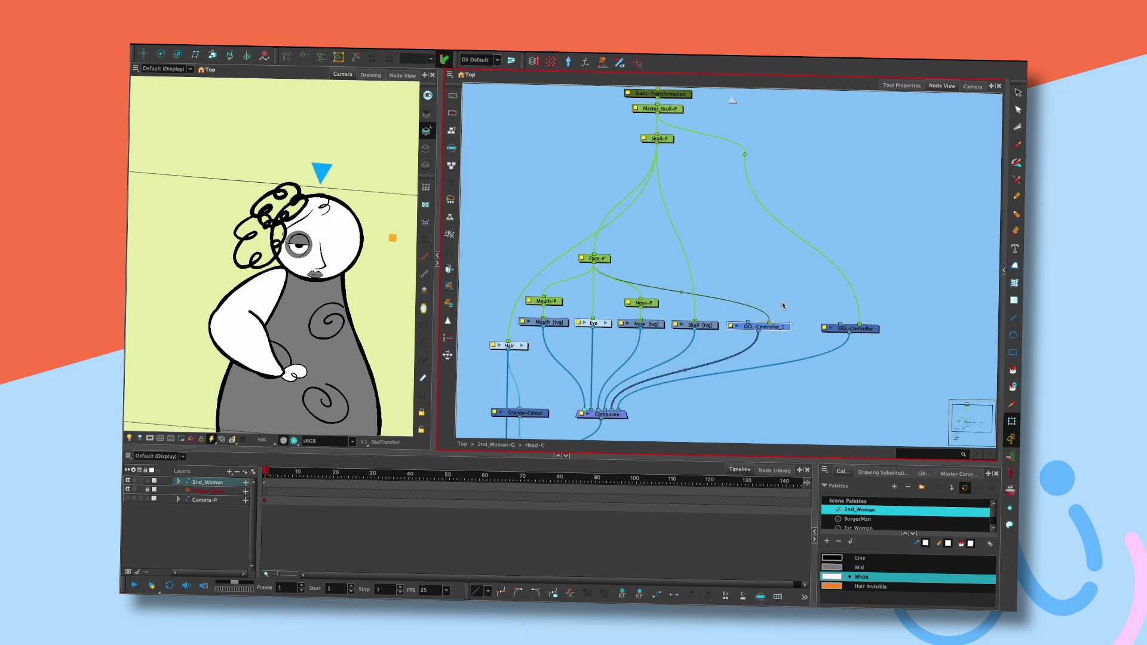
# - Tighten the spacing of OGL-Controller_1 and OGL-Controller beside the Skull drawing
pyautogui.click(596, 258)
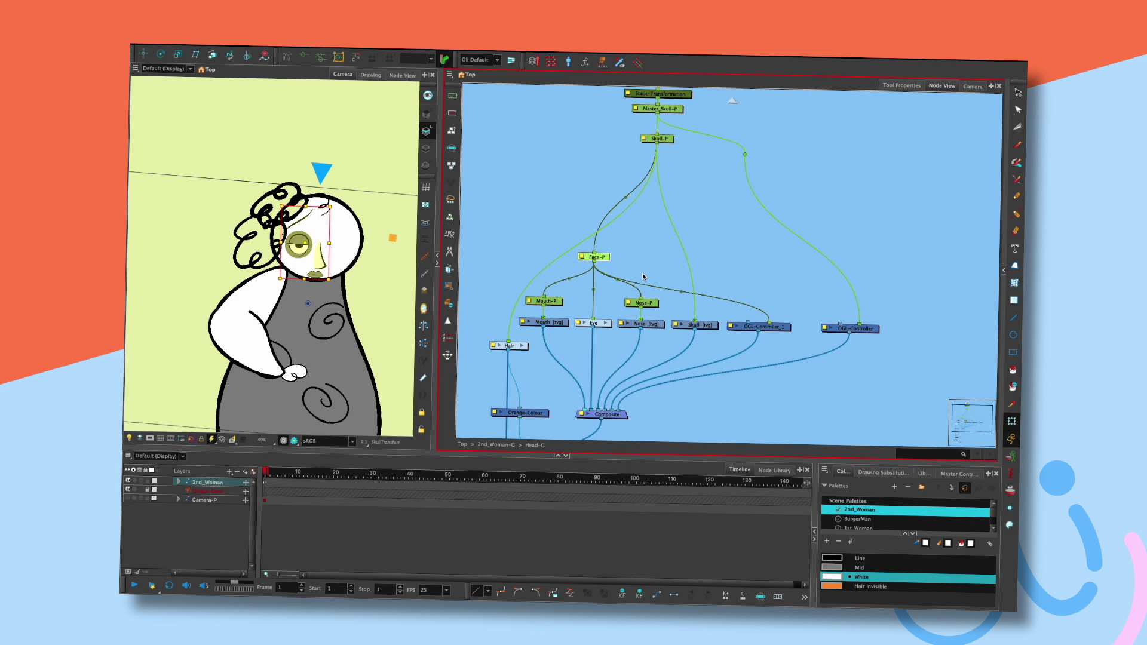
pyautogui.moveTo(786, 328); pyautogui.dragTo(784, 328)
pyautogui.moveTo(874, 329); pyautogui.dragTo(851, 329)
pyautogui.click(864, 315)
pyautogui.scroll(1, 800, 187)
# - Bring Skull-P and the OGL-Controller cable waypoint down, and line up Hair with the drawing row
pyautogui.moveTo(745, 182); pyautogui.dragTo(840, 320)
pyautogui.moveTo(666, 169); pyautogui.dragTo(709, 229)
pyautogui.moveTo(577, 350); pyautogui.dragTo(713, 229)
pyautogui.moveTo(651, 255); pyautogui.dragTo(635, 233)
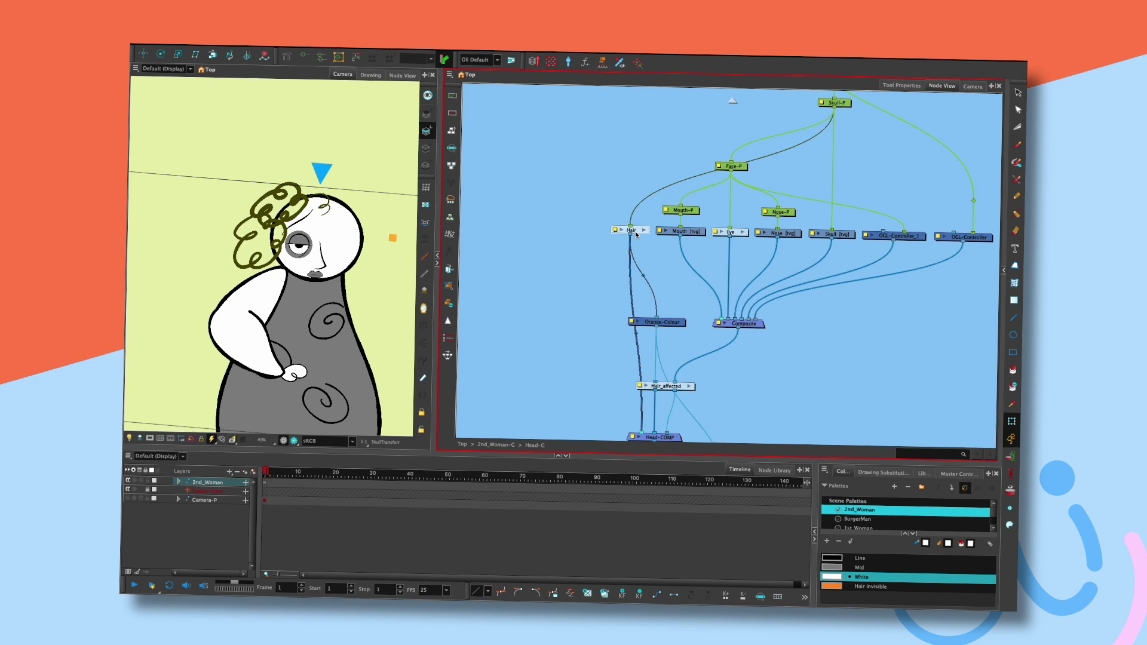
# - Align the Head-COMP node beneath Hair so that the hair cable runs straight
pyautogui.moveTo(675, 346); pyautogui.dragTo(666, 381)
pyautogui.click(695, 363)
pyautogui.click(693, 356)
pyautogui.moveTo(690, 308); pyautogui.dragTo(655, 379)
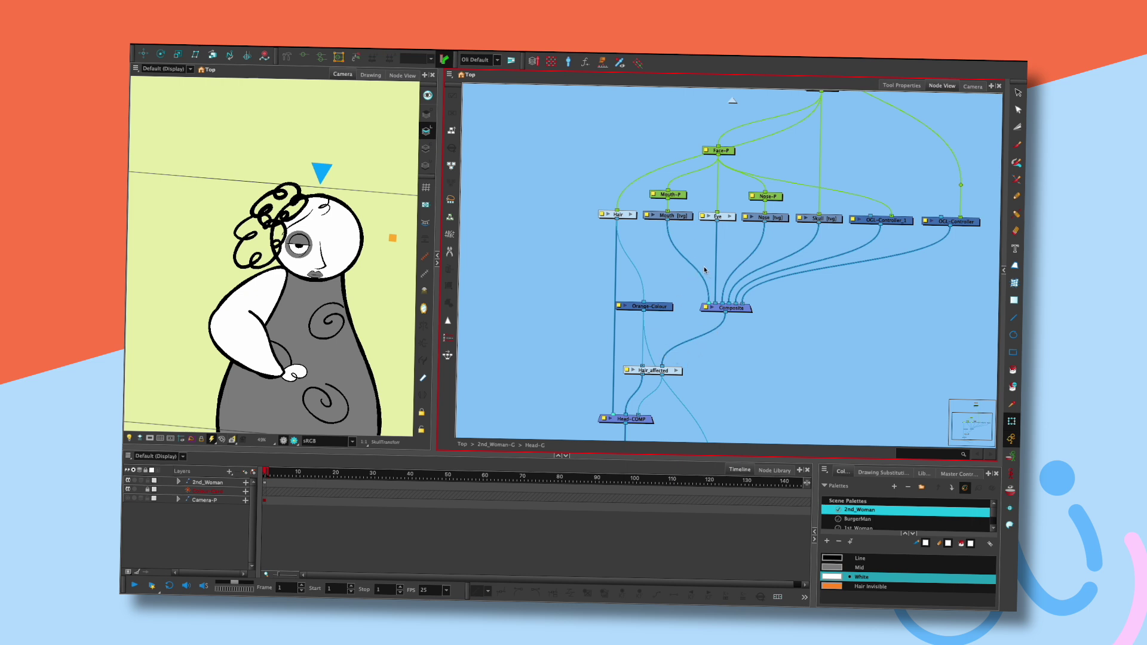
# - Route the cable from Skull-P to Hair through a waypoint directly above the Hair node
pyautogui.moveTo(703, 267); pyautogui.dragTo(639, 345)
pyautogui.click(773, 180)
pyautogui.moveTo(669, 243); pyautogui.dragTo(567, 244)
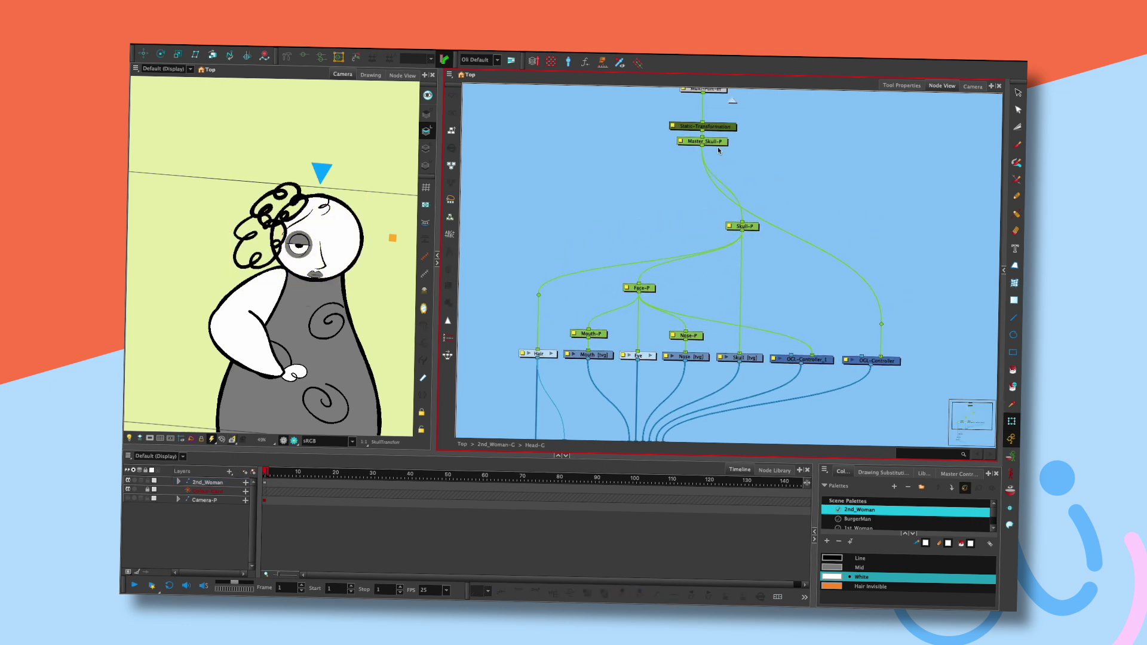
# - Align Multi-Port-In, Static-Transformation and Master_Skull-P in a spaced column above Skull-P
pyautogui.click(762, 163)
pyautogui.moveTo(764, 165); pyautogui.dragTo(740, 222)
pyautogui.moveTo(675, 193); pyautogui.dragTo(717, 201)
pyautogui.moveTo(660, 155); pyautogui.dragTo(699, 155)
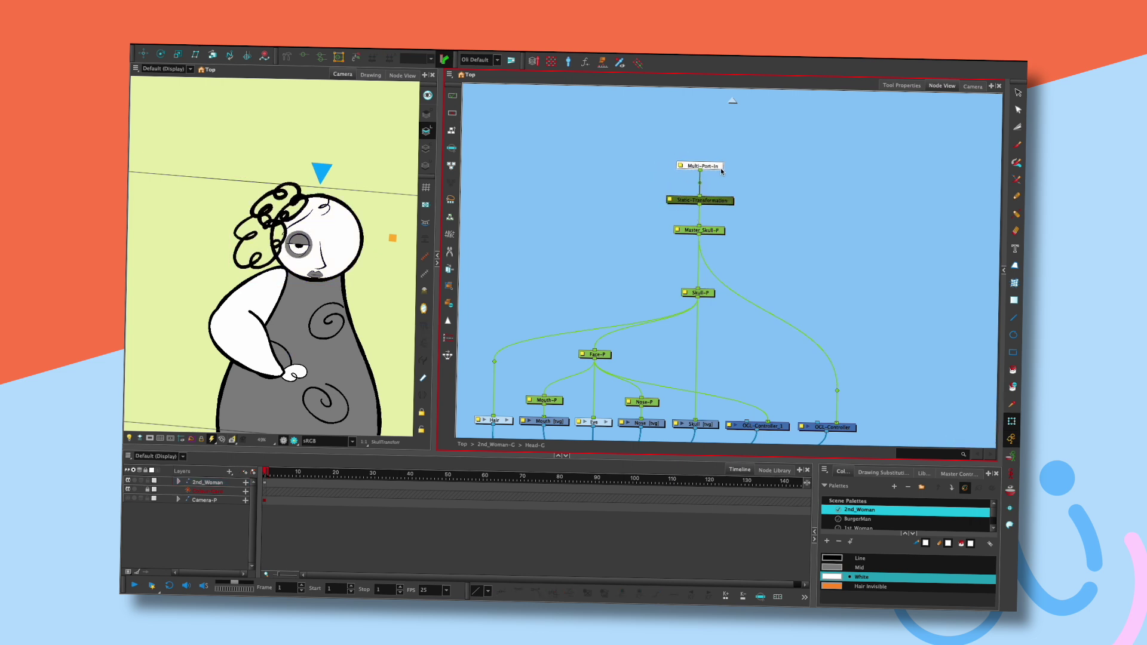
pyautogui.moveTo(791, 264); pyautogui.dragTo(751, 157)
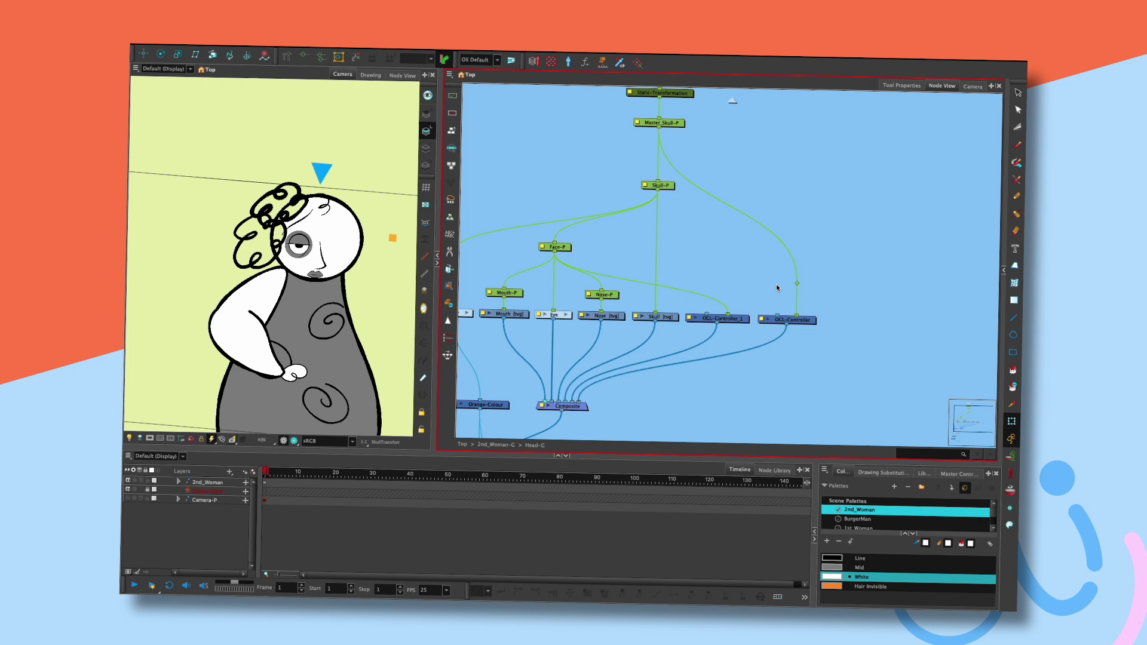
# - Nudge Skull-P up and position waypoints on the cables above OGL-Controller_1 and OGL-Controller
pyautogui.moveTo(666, 188); pyautogui.dragTo(754, 197)
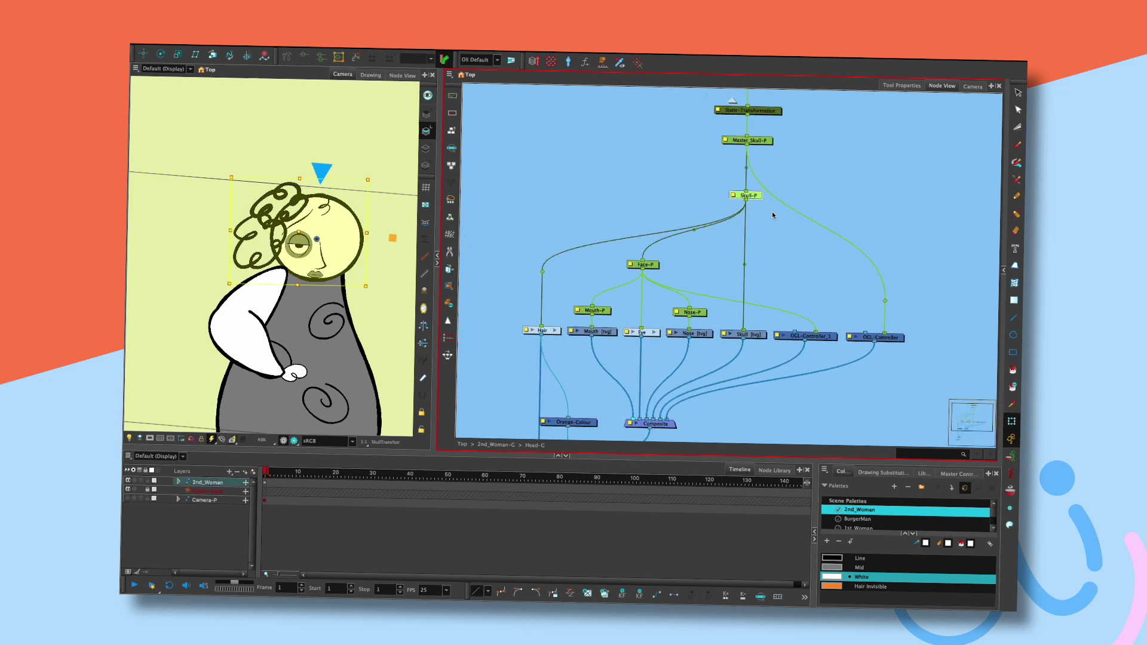
pyautogui.click(651, 266)
pyautogui.moveTo(729, 300); pyautogui.dragTo(817, 318)
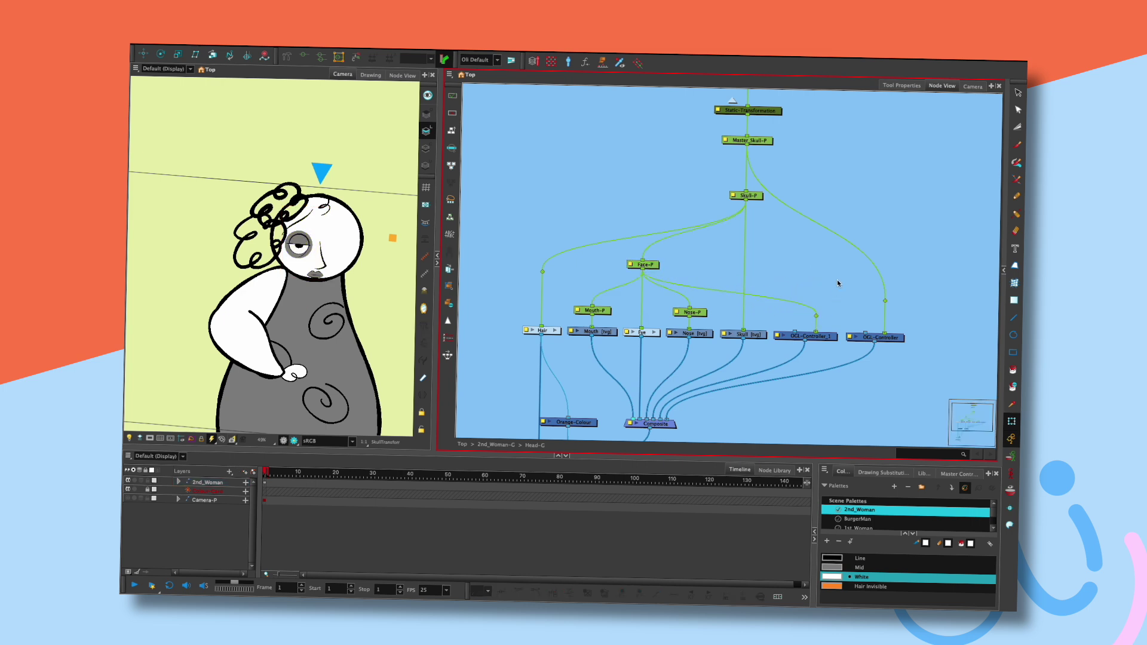
pyautogui.moveTo(880, 248); pyautogui.dragTo(844, 256)
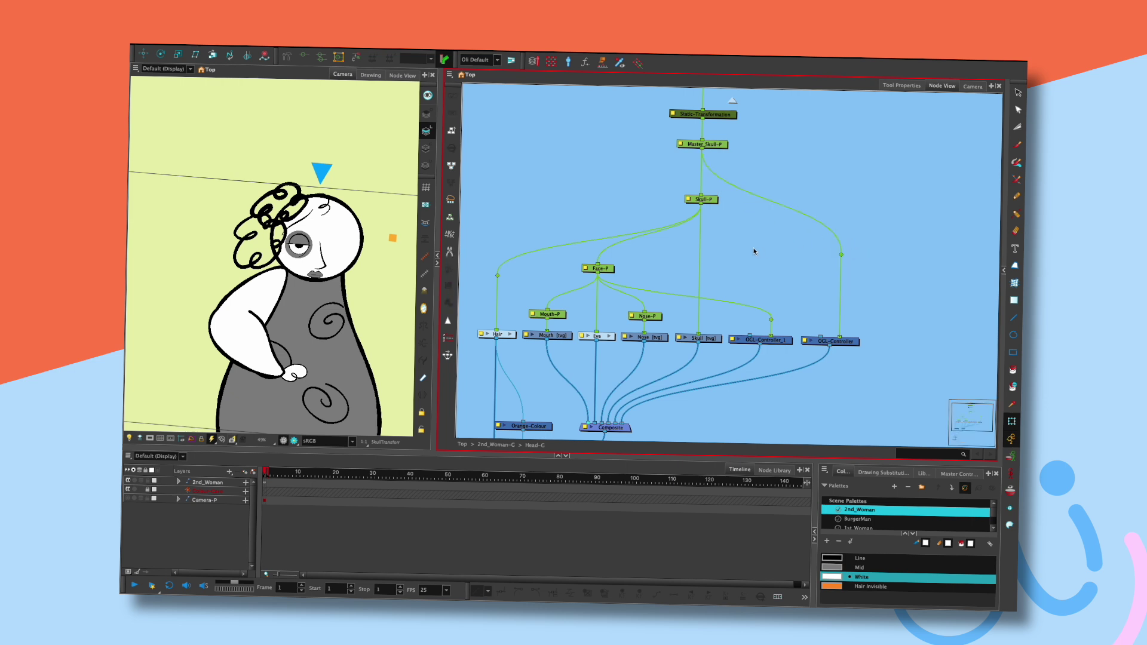
pyautogui.moveTo(673, 245); pyautogui.dragTo(735, 242)
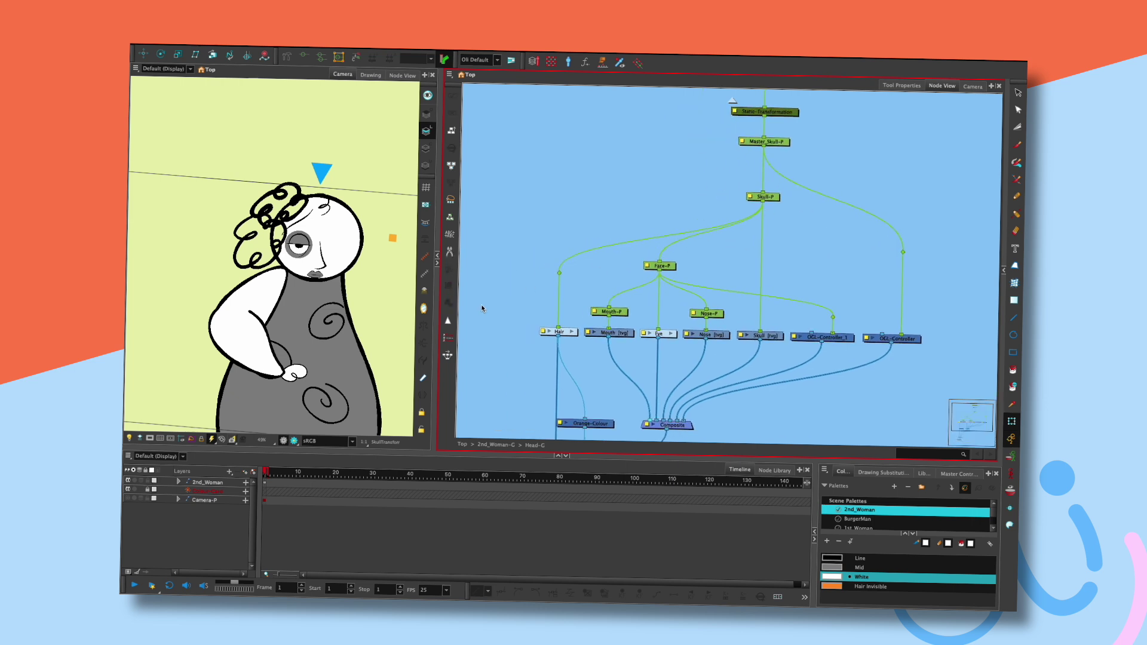
# - Line up Multi-Port-In, Static-Transformation and Master_Skull-P in a column directly above OGL-Controller
pyautogui.moveTo(388, 314); pyautogui.dragTo(405, 279)
pyautogui.moveTo(764, 143); pyautogui.dragTo(805, 242)
pyautogui.moveTo(694, 198); pyautogui.dragTo(851, 212)
pyautogui.moveTo(681, 167); pyautogui.dragTo(823, 174)
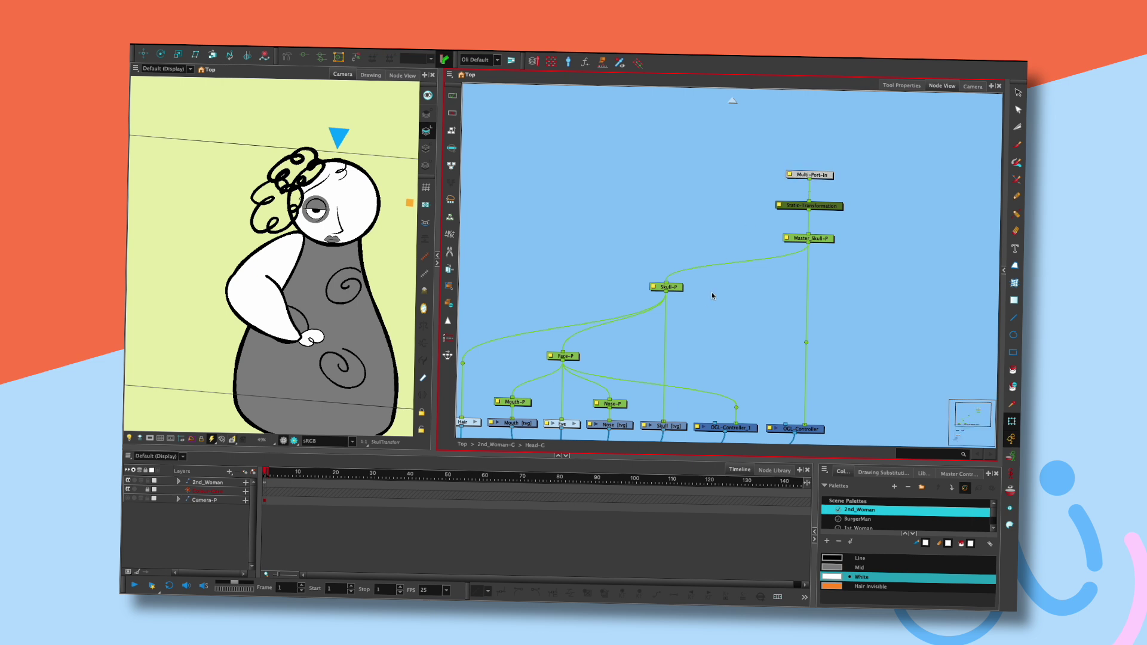
# - Center Skull-P above Face-P and set level waypoints on its cables to Hair and the Skull drawing
pyautogui.moveTo(713, 294); pyautogui.dragTo(788, 197)
pyautogui.click(744, 186)
pyautogui.hotkey('alt', 'w')
pyautogui.moveTo(742, 184); pyautogui.dragTo(640, 196)
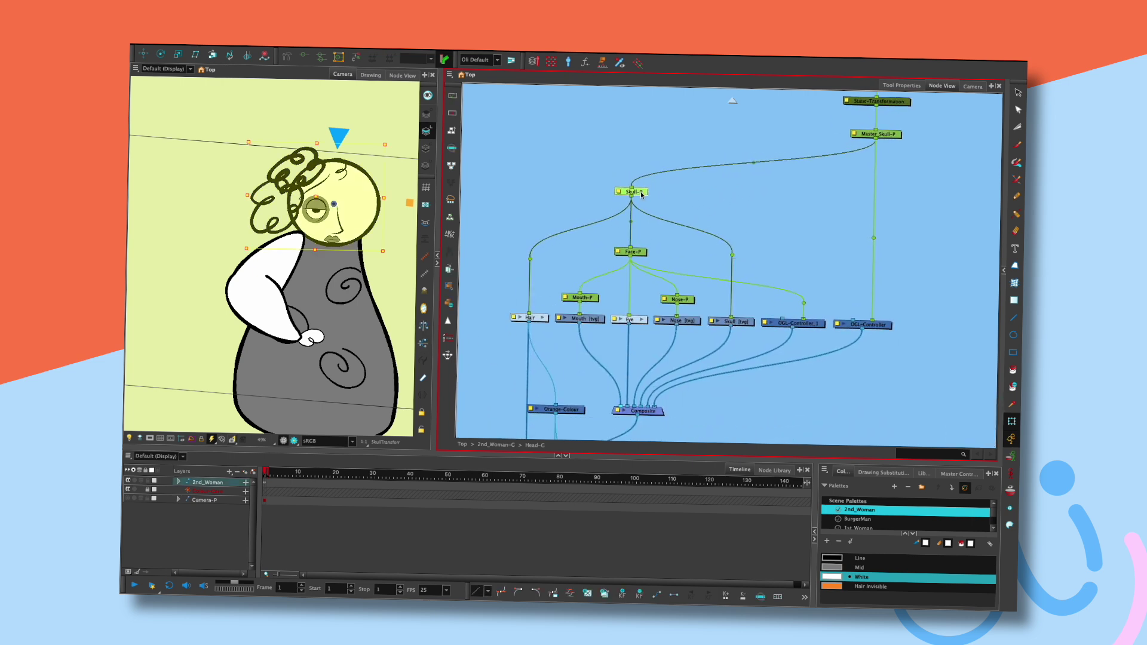
pyautogui.click(738, 252)
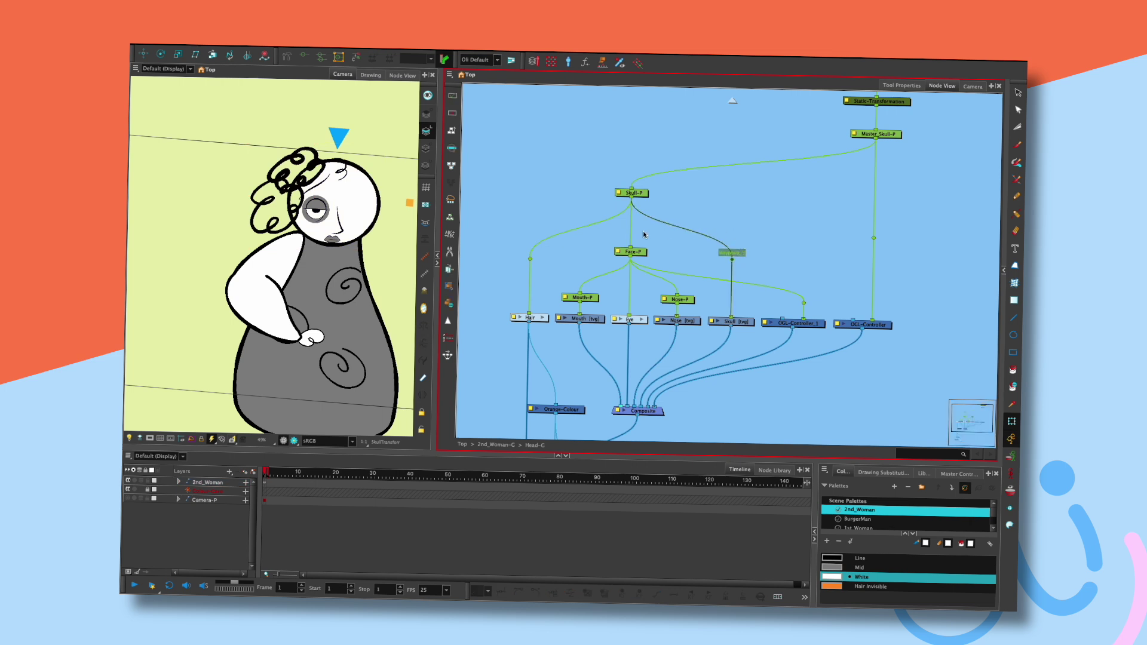
pyautogui.moveTo(529, 260); pyautogui.dragTo(530, 254)
pyautogui.click(808, 207)
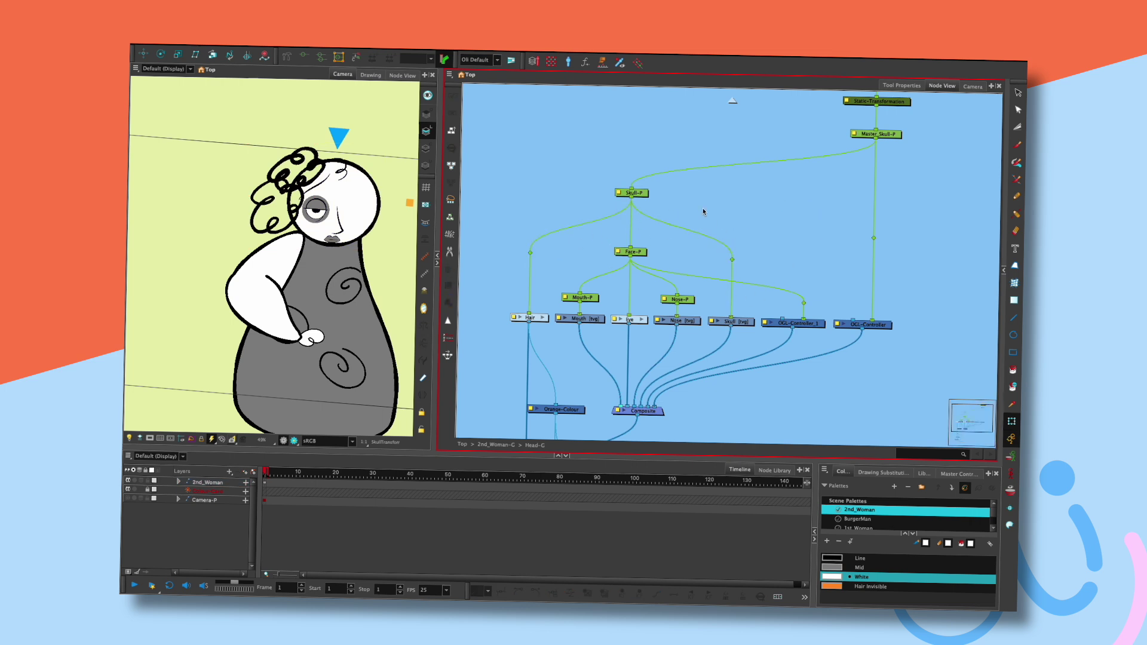
# - Examine the head hierarchy, checking what Mouth-P and Master_Skull-P drive and where the output of Master_Skull-P connects
pyautogui.click(583, 297)
pyautogui.hotkey('alt', 'w')
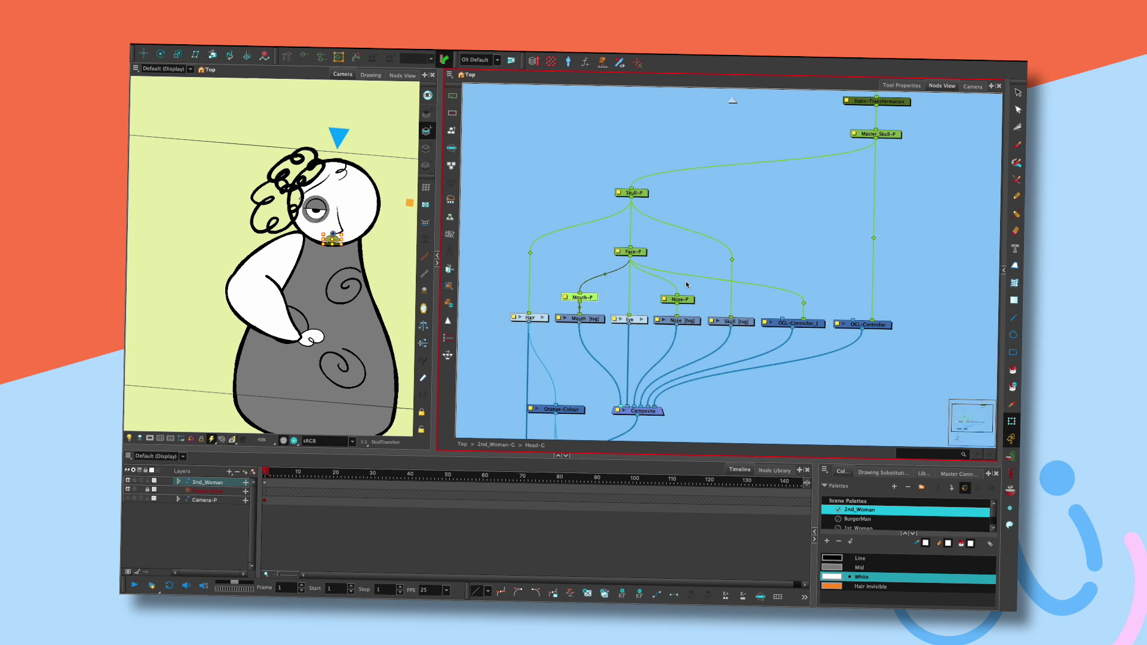
pyautogui.click(832, 196)
pyautogui.moveTo(817, 239); pyautogui.dragTo(768, 252)
pyautogui.moveTo(765, 300); pyautogui.dragTo(747, 311)
pyautogui.click(764, 263)
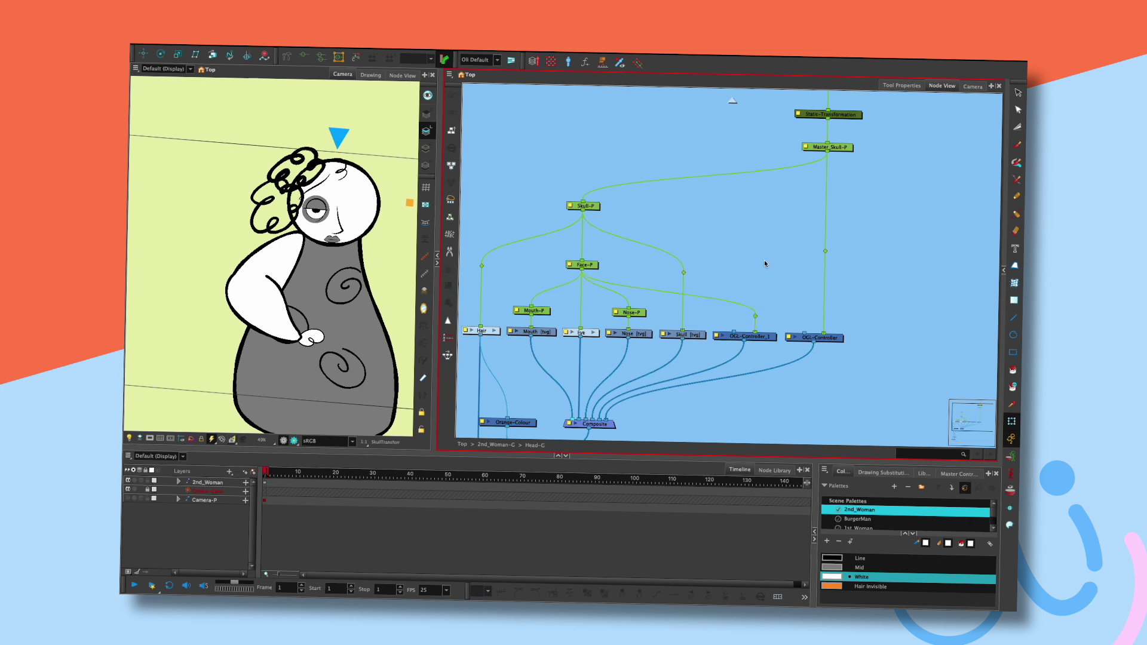
pyautogui.click(828, 146)
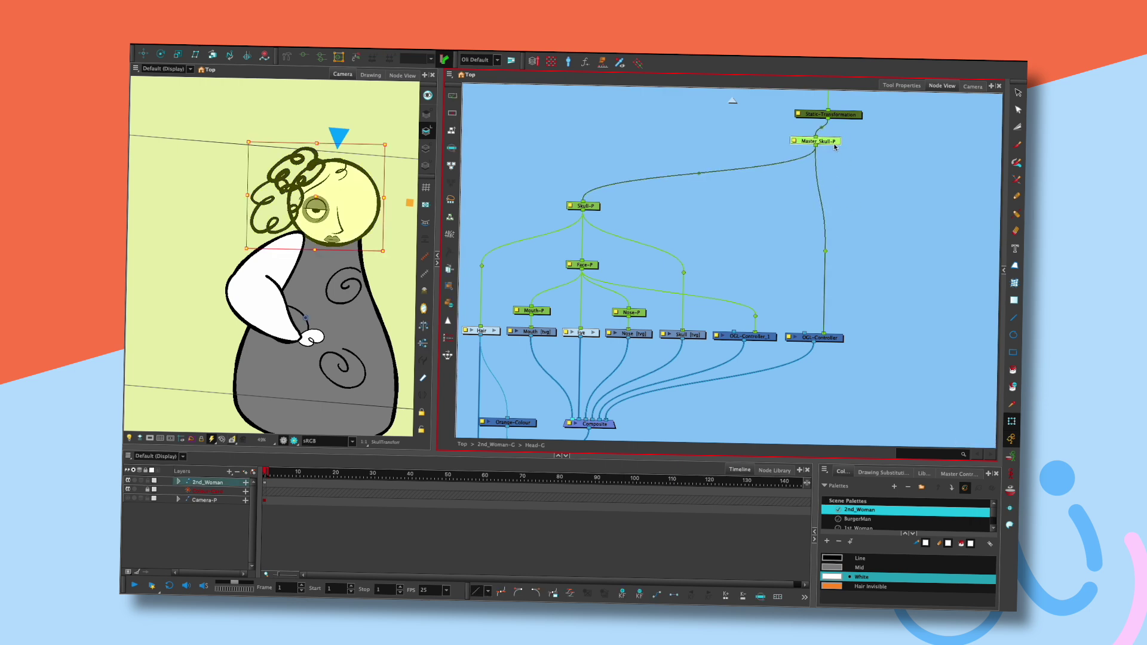
pyautogui.click(855, 218)
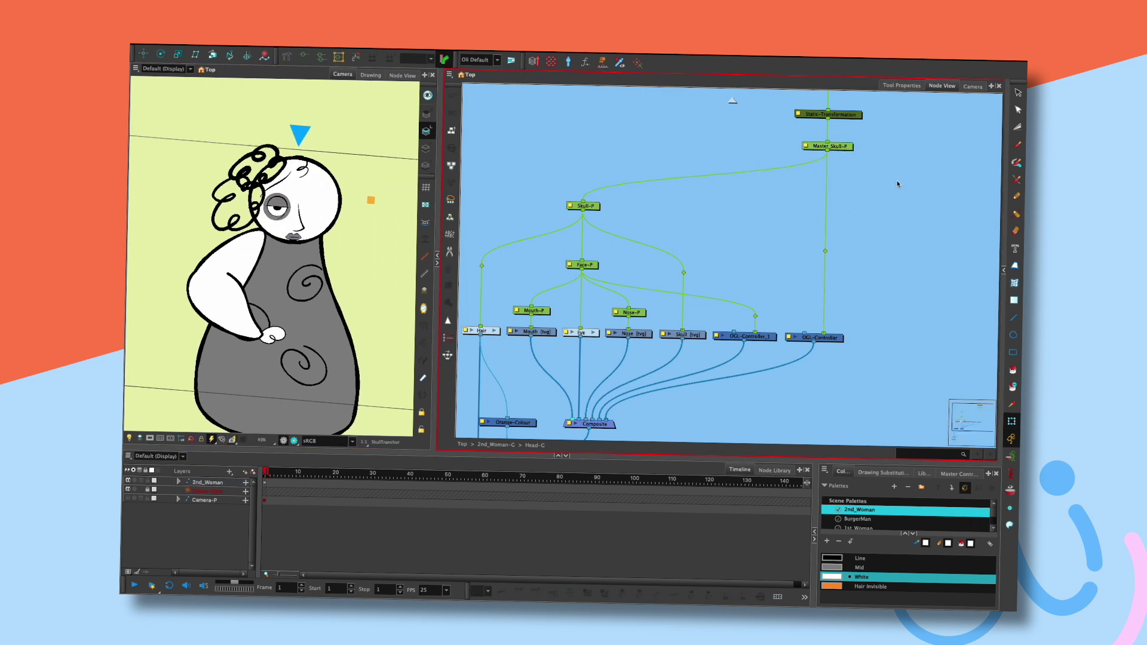
pyautogui.click(843, 149)
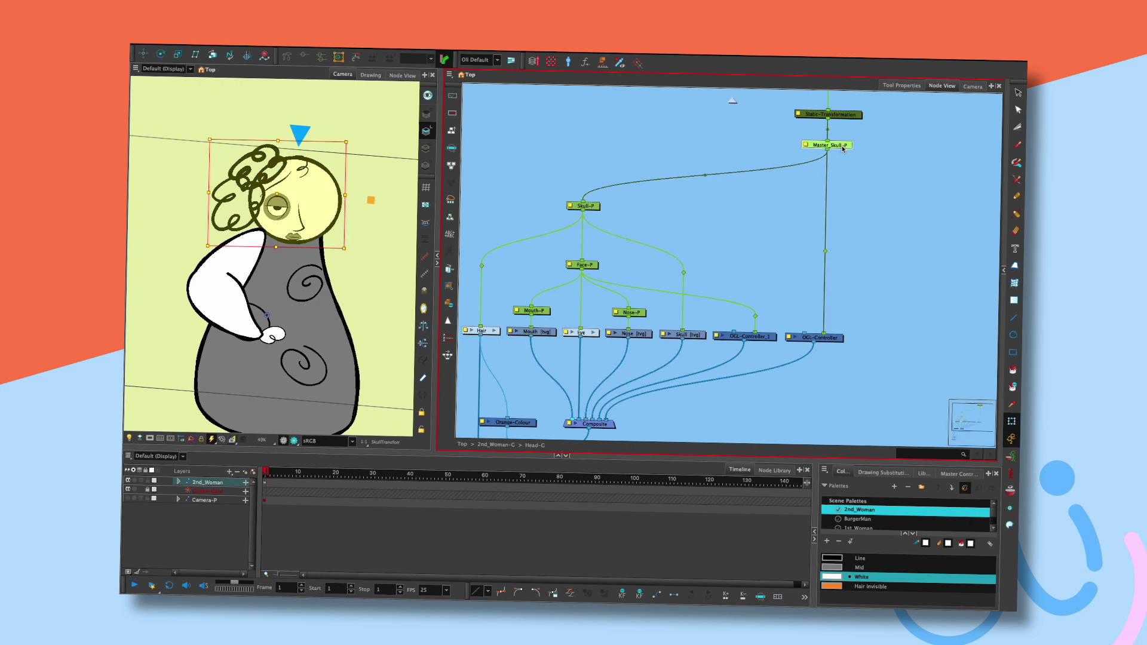
pyautogui.moveTo(828, 154)
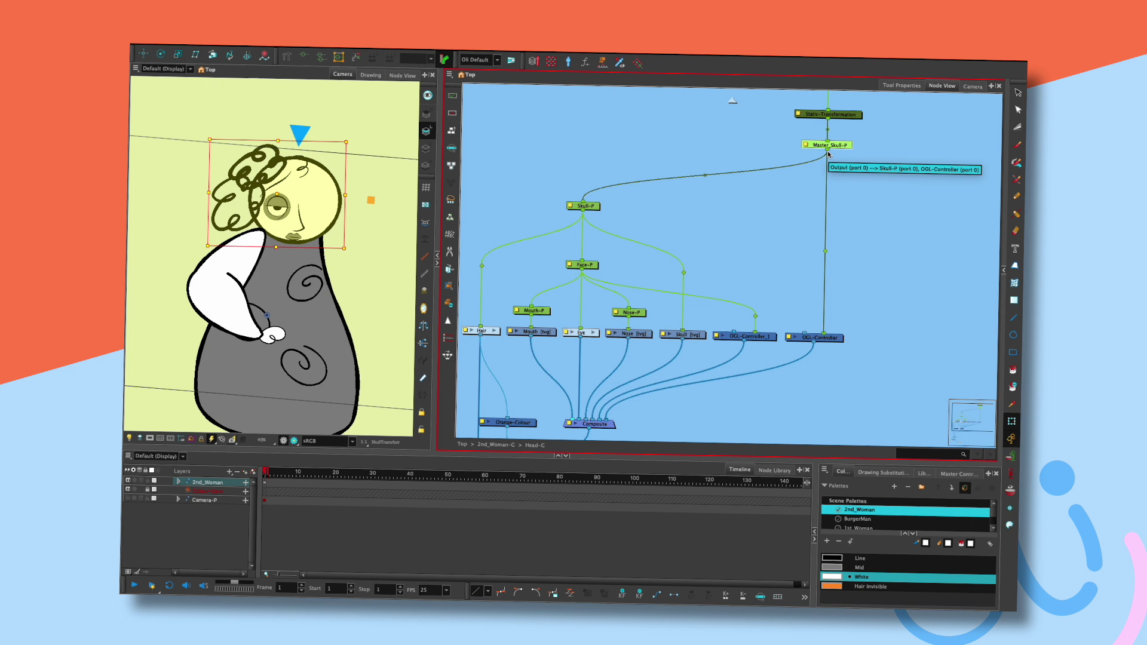
pyautogui.click(863, 227)
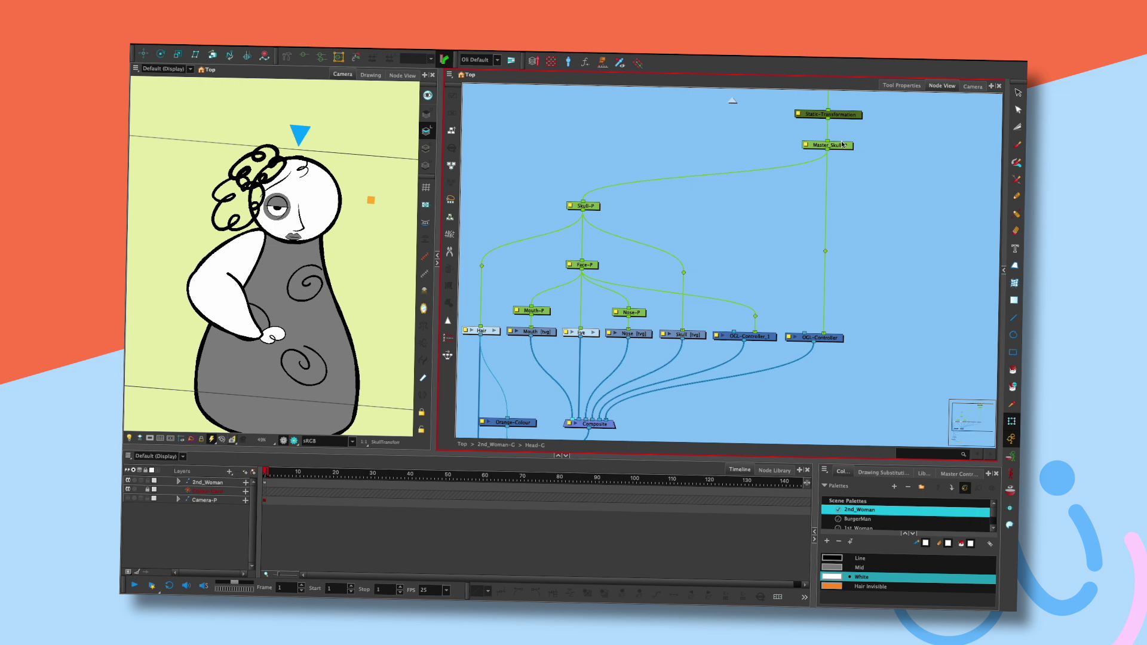
pyautogui.moveTo(838, 196); pyautogui.dragTo(870, 182)
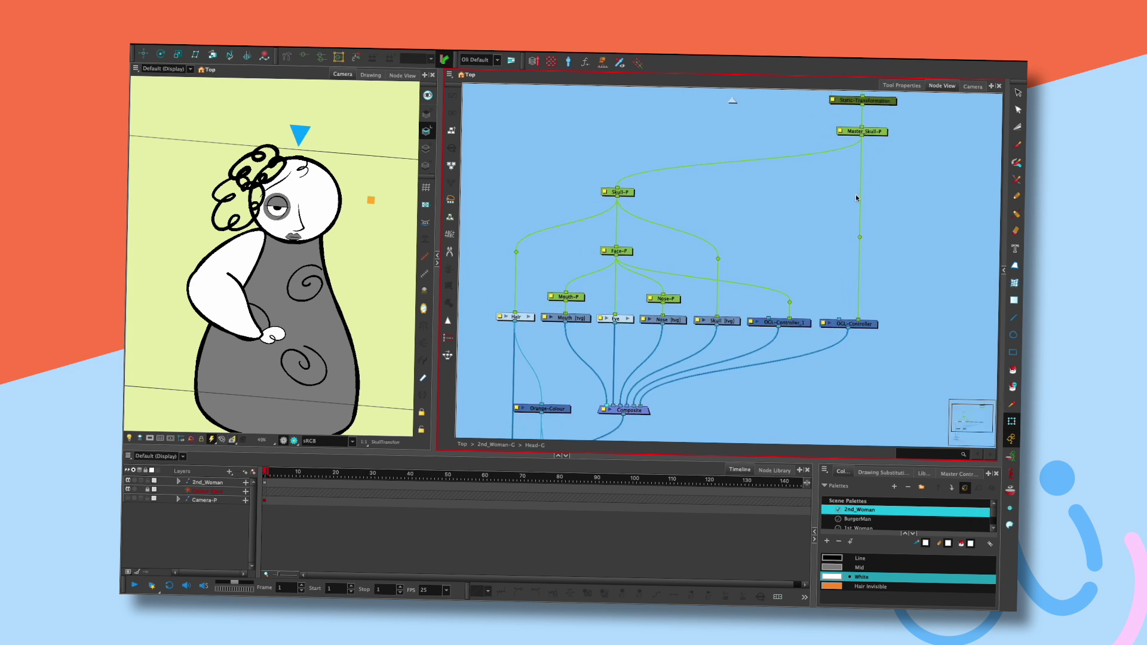
# - Lower the waypoint on the cable running from Master_Skull-P to OGL-Controller
pyautogui.moveTo(860, 238); pyautogui.dragTo(862, 265)
pyautogui.click(890, 244)
pyautogui.moveTo(835, 261); pyautogui.dragTo(905, 217)
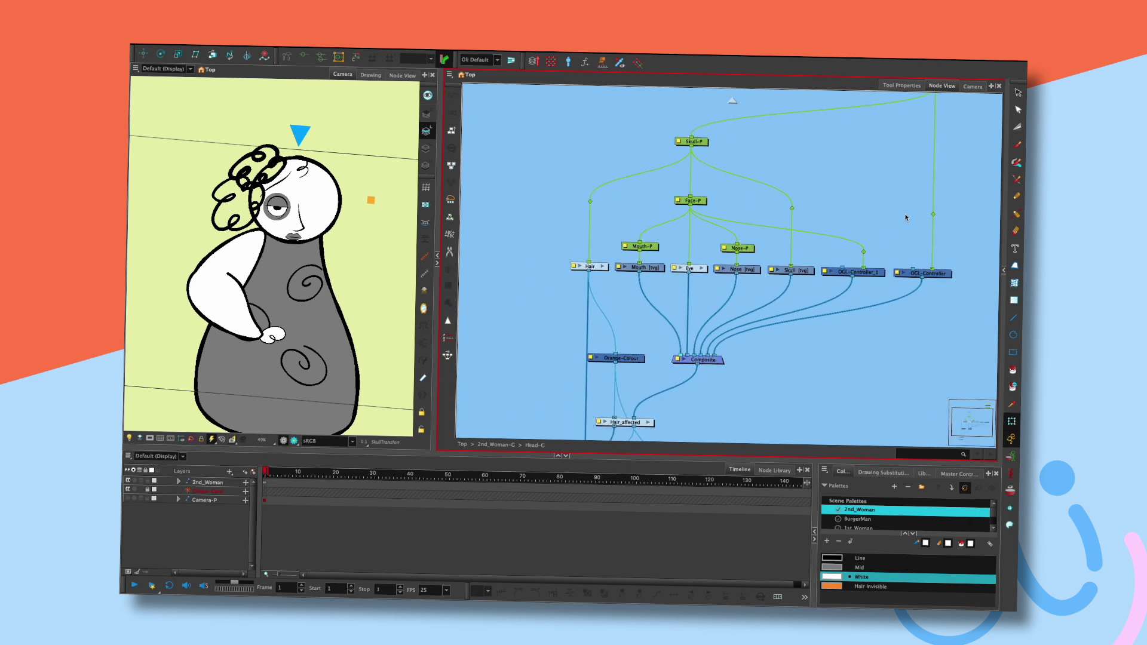
# - Add a Composite below OGL-Controller and route both OGL controllers through it into the main Composite
pyautogui.press('Tab')
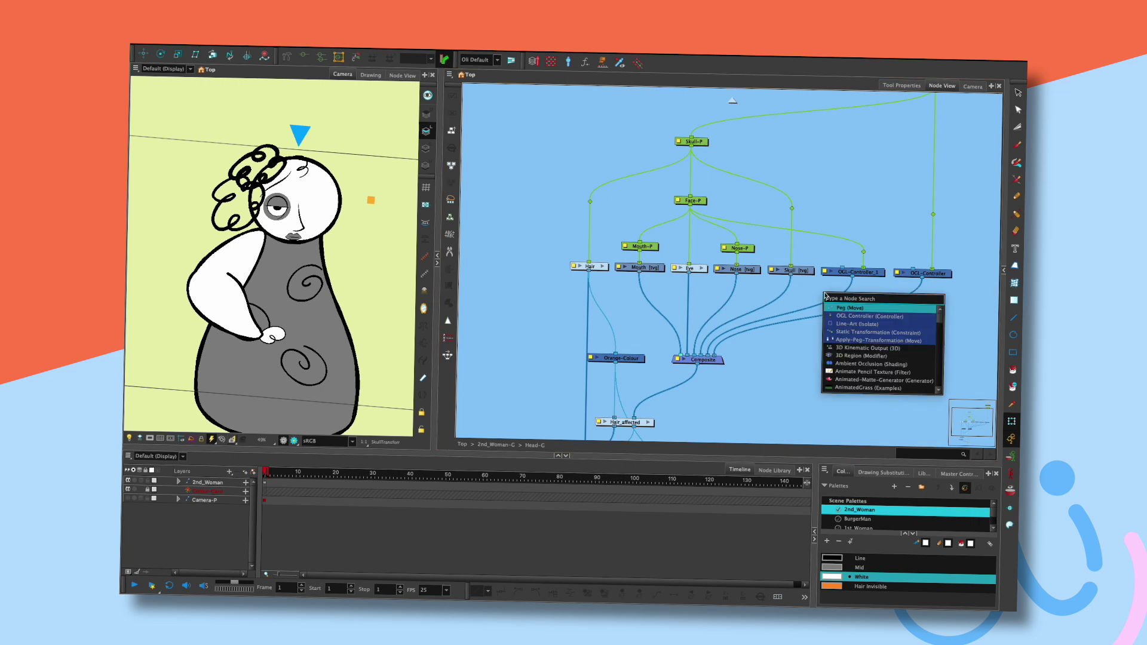
pyautogui.write('comp')
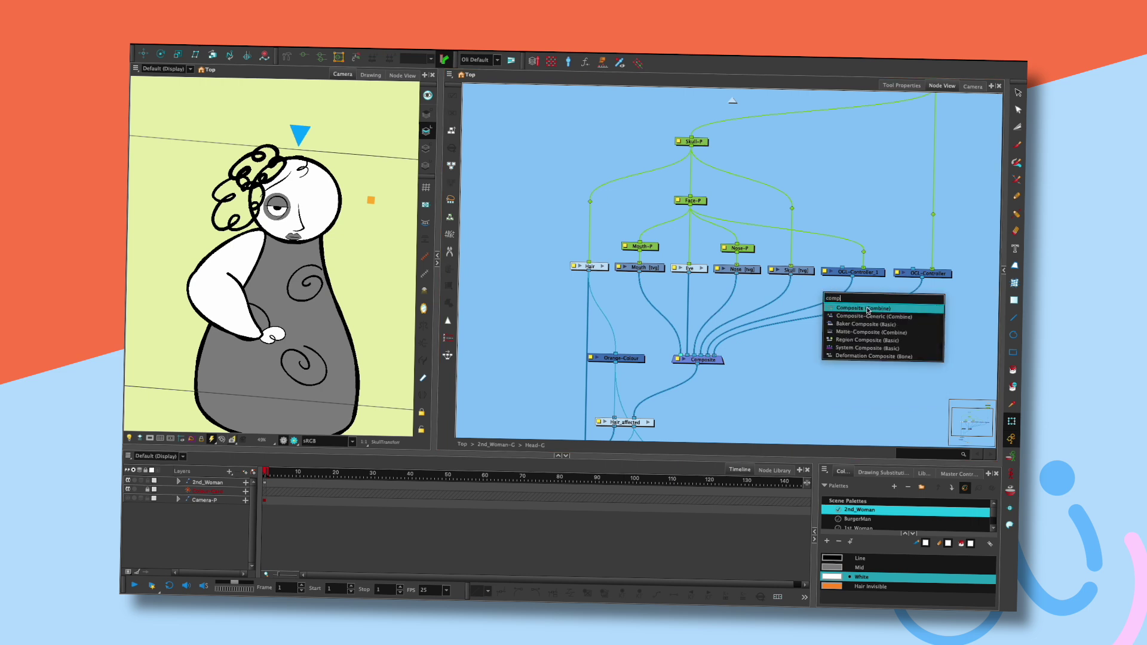
pyautogui.click(868, 309)
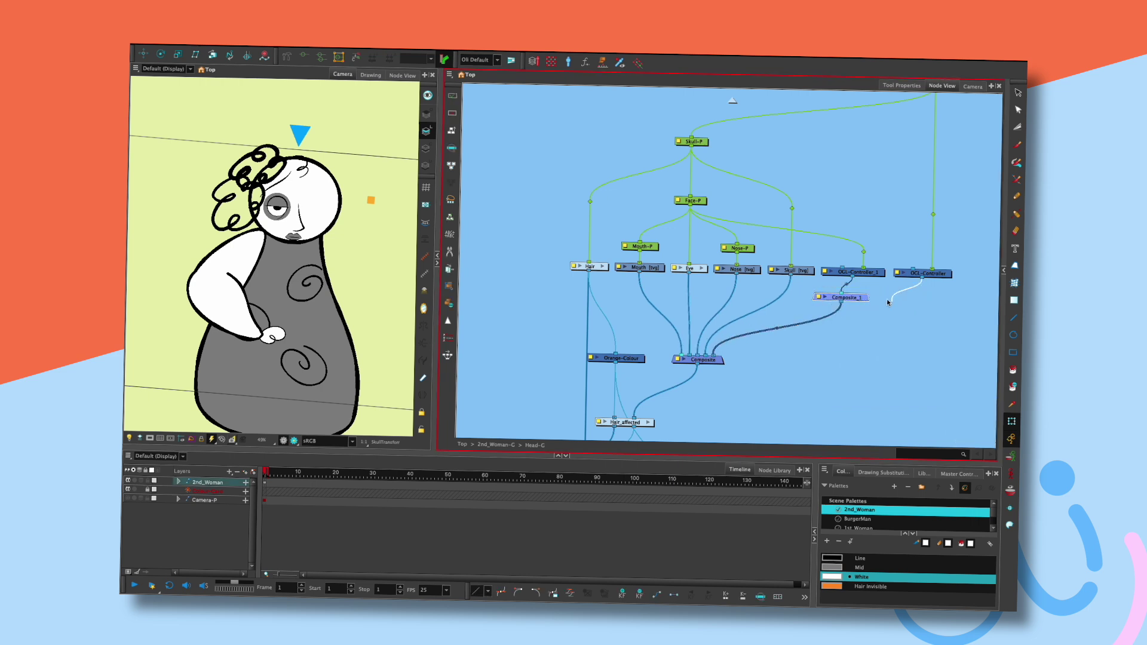
pyautogui.moveTo(866, 302); pyautogui.dragTo(936, 306)
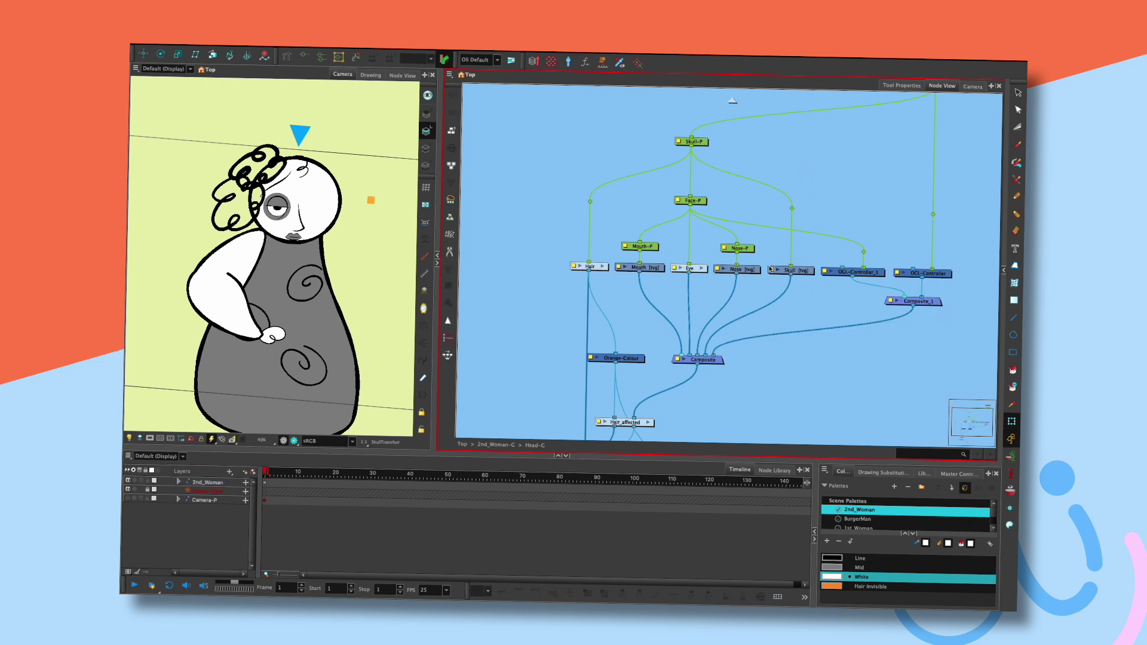
# - Place a waypoint on the Hair cable beside Hair_affected and shift Head-COMP and Colour-Override right to sit beneath it
pyautogui.scroll(-5, 812, 275)
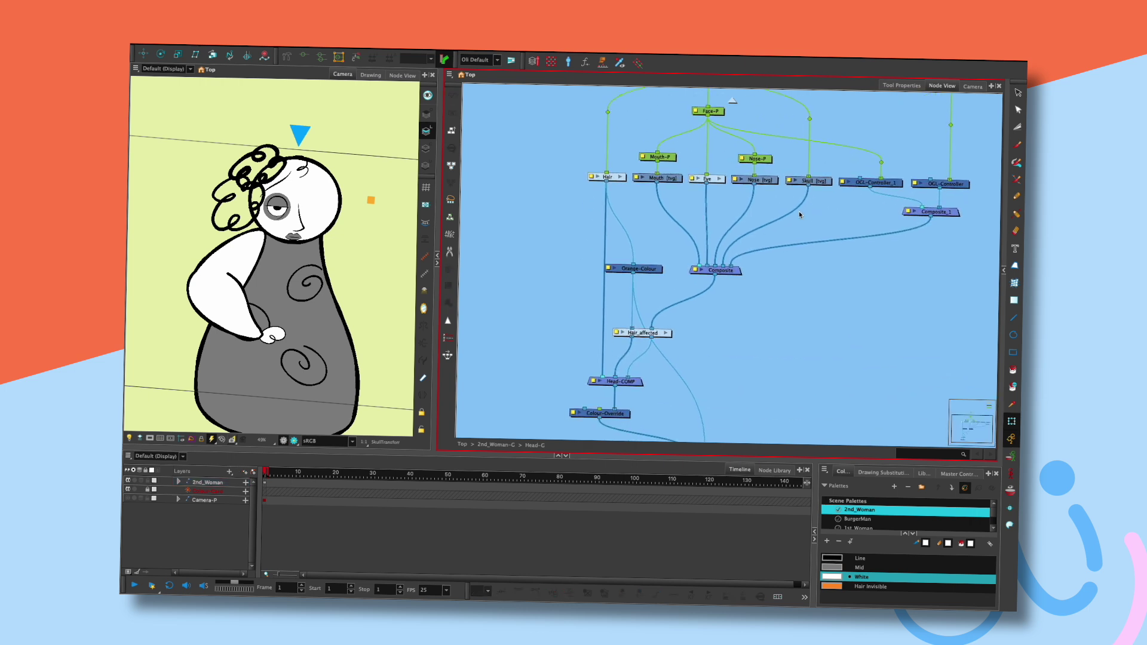
pyautogui.moveTo(610, 178); pyautogui.dragTo(602, 337)
pyautogui.moveTo(621, 381); pyautogui.dragTo(638, 417)
pyautogui.click(655, 396)
pyautogui.moveTo(696, 343); pyautogui.dragTo(663, 298)
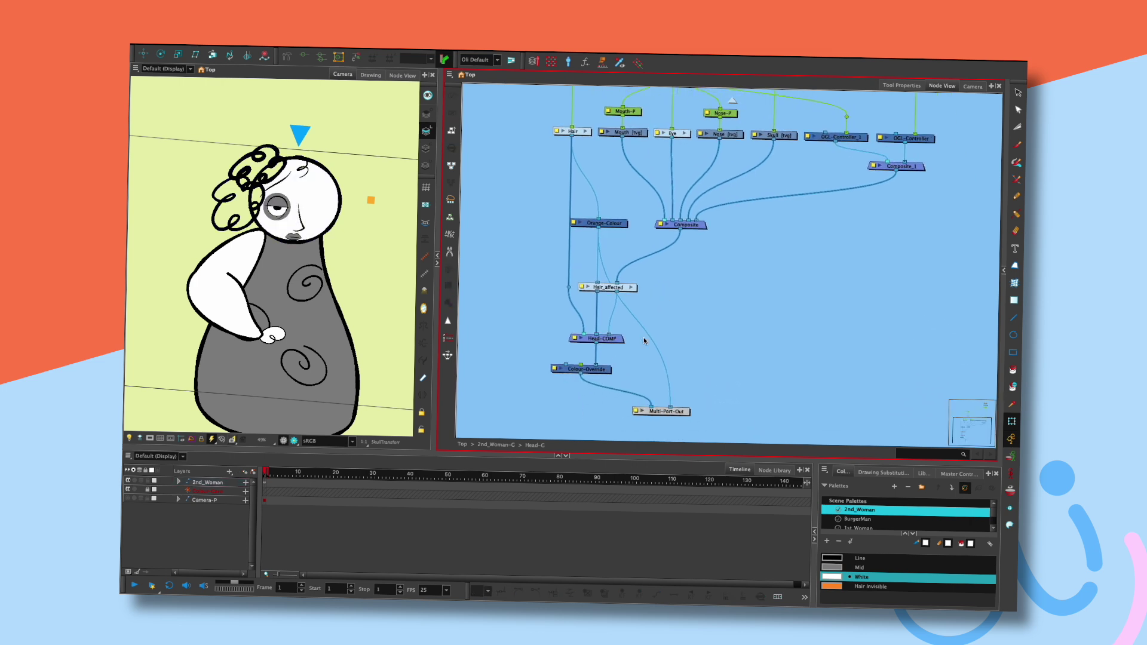
# - Add a waypoint on the cable from Orange-Colour to Multi-Port-Out so that it passes clear of Hair_affected
pyautogui.click(635, 317)
pyautogui.press('p')
pyautogui.moveTo(635, 316); pyautogui.dragTo(670, 291)
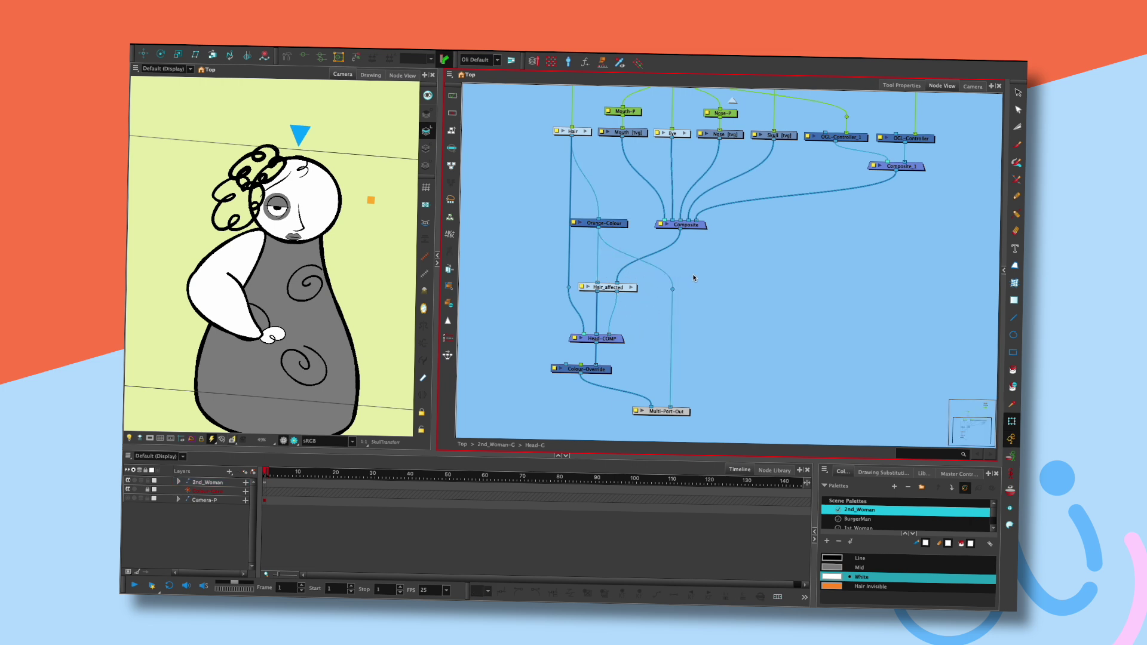
pyautogui.scroll(2, 733, 217)
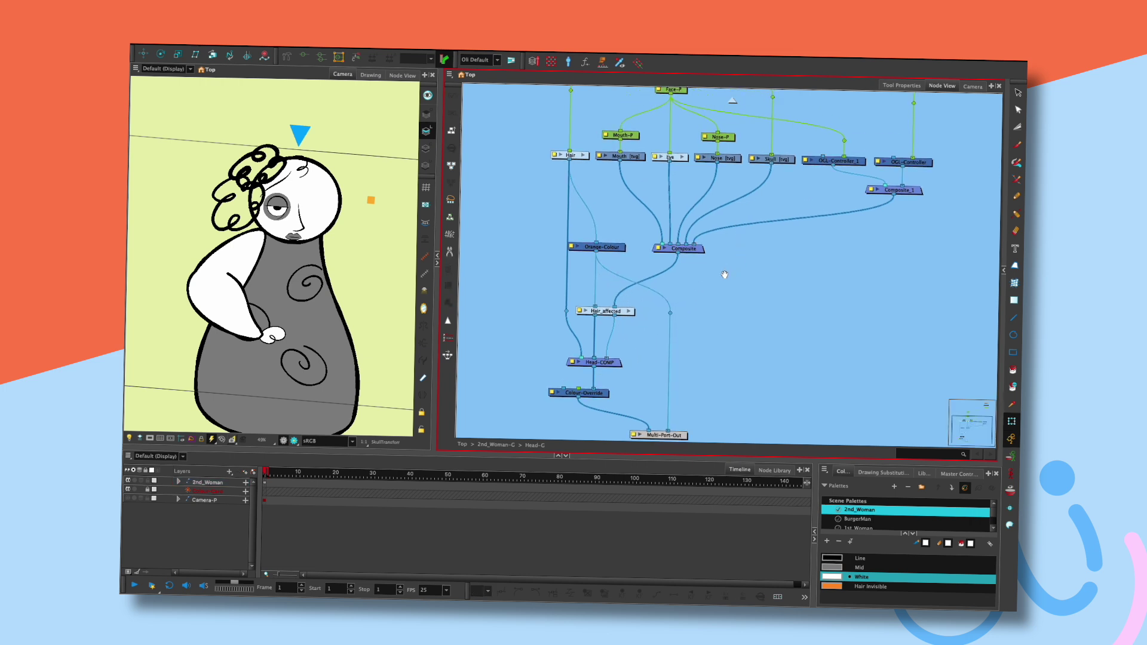
pyautogui.scroll(1, 725, 274)
# - Move the Nose, Skull, OGL controller and Master_Skull-P columns with their waypoints right to open a gap beside the Eye group
pyautogui.click(621, 332)
pyautogui.click(733, 100)
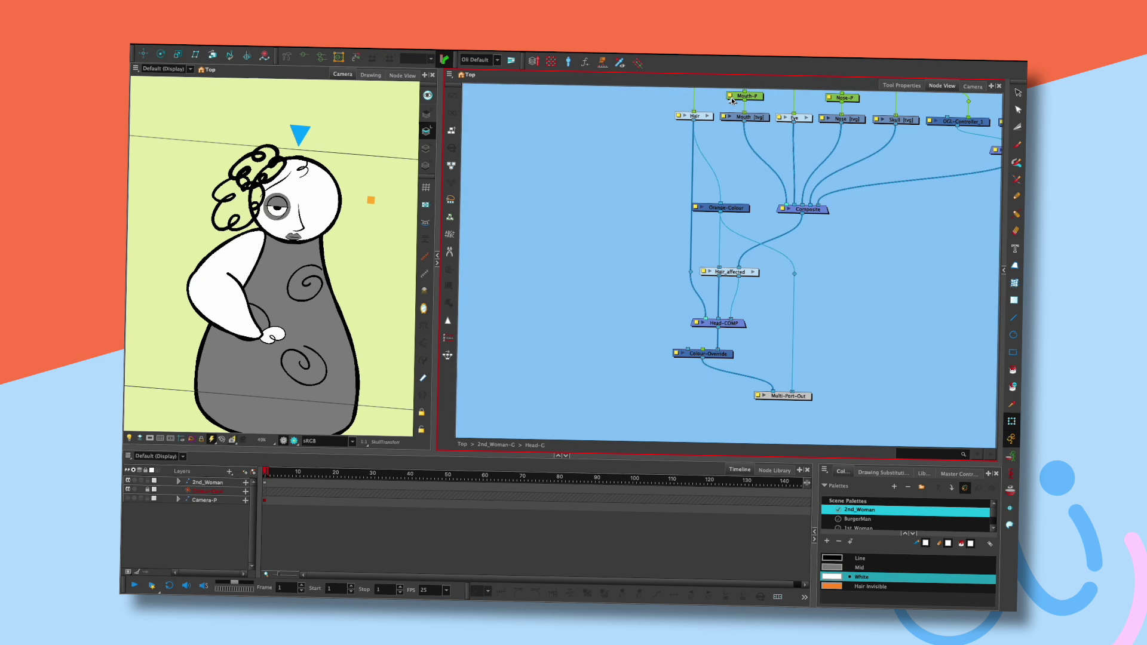
pyautogui.moveTo(860, 236); pyautogui.dragTo(693, 360)
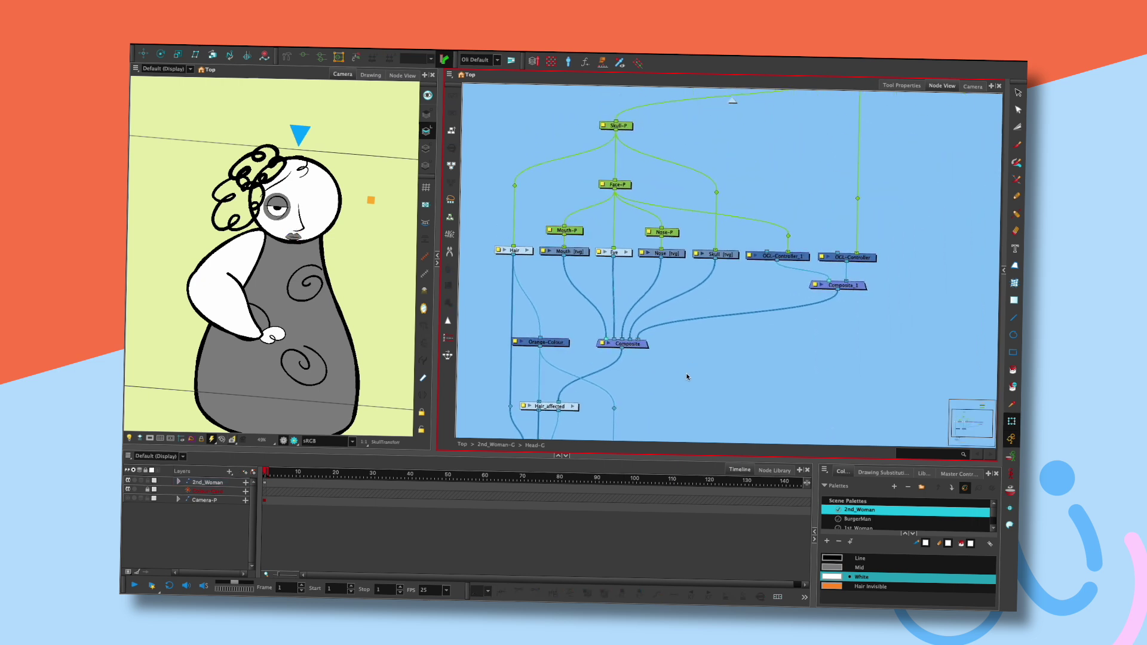
pyautogui.moveTo(890, 191); pyautogui.dragTo(851, 260)
pyautogui.moveTo(867, 158); pyautogui.dragTo(869, 191)
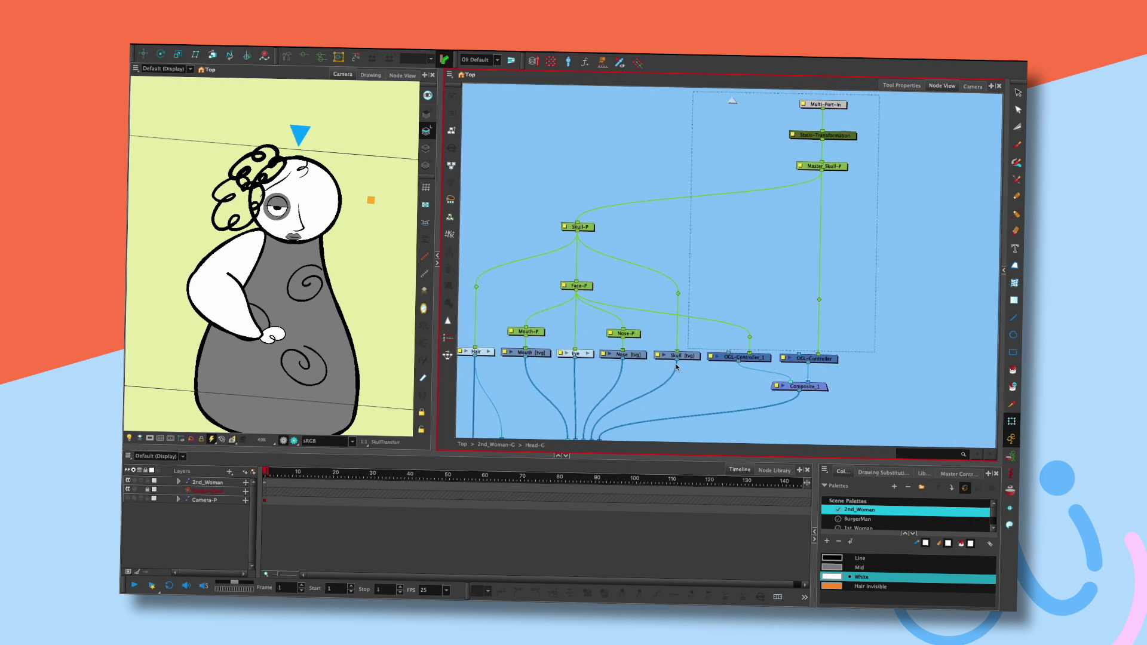
pyautogui.click(612, 403)
pyautogui.press('Right')
pyautogui.press('Right')
pyautogui.press('Right')
pyautogui.press('Right')
pyautogui.press('Right')
pyautogui.press('Right')
pyautogui.press('Right')
pyautogui.press('Right')
pyautogui.press('Right')
pyautogui.press('Right')
pyautogui.press('Right')
pyautogui.press('Right')
pyautogui.press('Right')
pyautogui.press('Right')
pyautogui.press('Right')
pyautogui.press('Right')
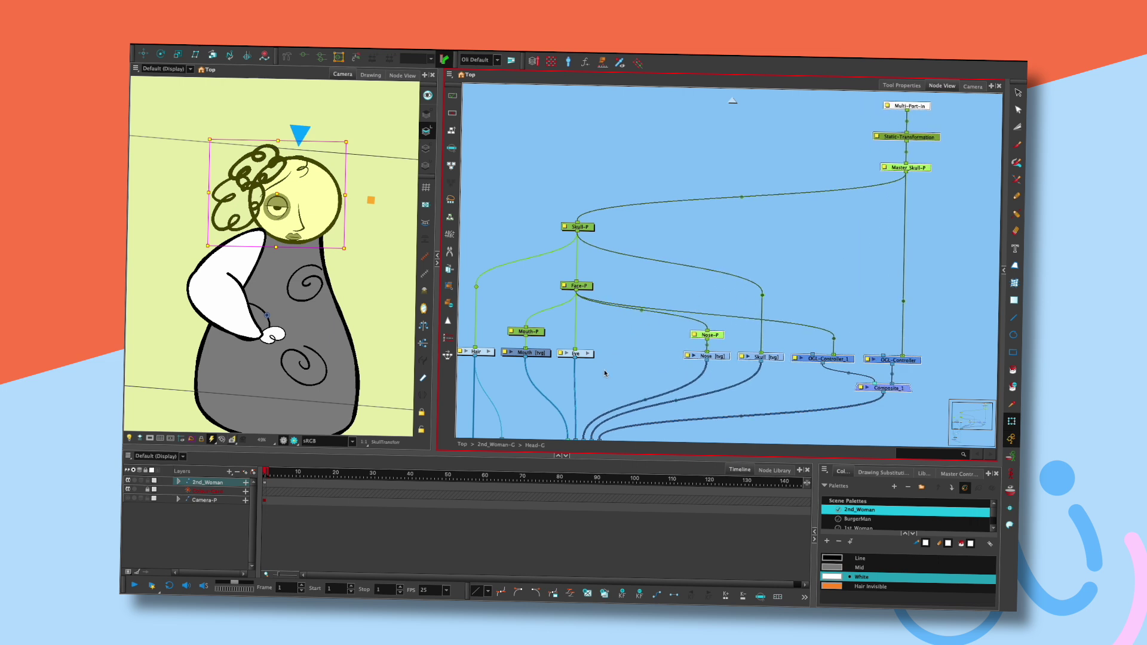
pyautogui.click(613, 371)
# - Nudge Face-P and Skull-P slightly right to line them up above the Eye group
pyautogui.moveTo(616, 371); pyautogui.dragTo(660, 289)
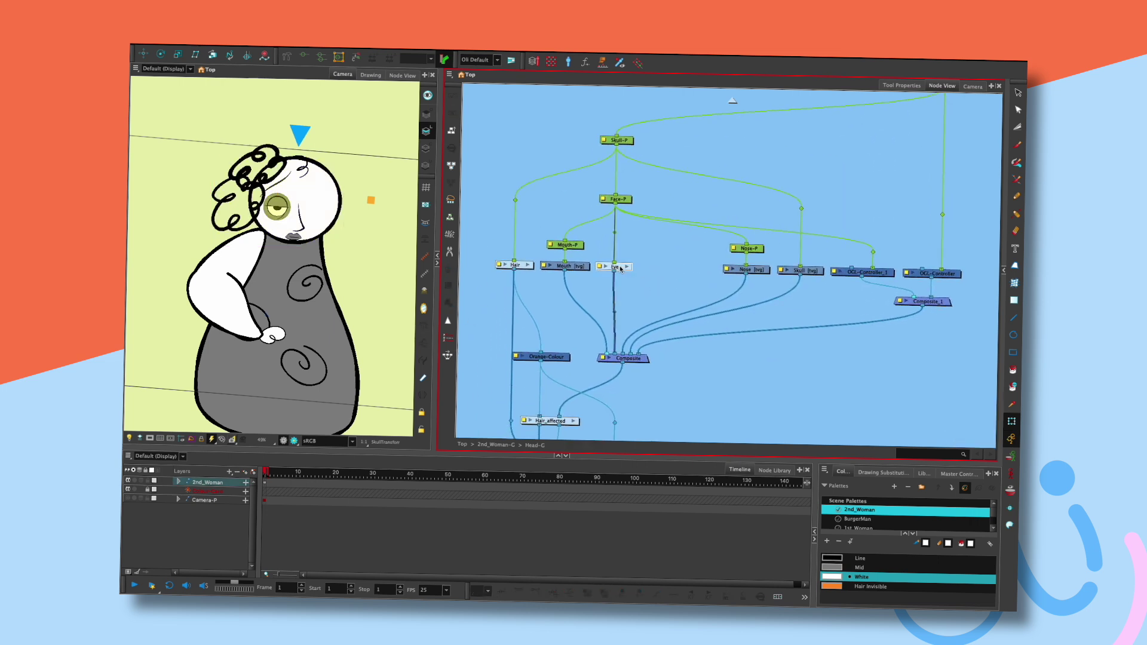
pyautogui.click(626, 201)
pyautogui.moveTo(626, 202); pyautogui.dragTo(628, 202)
pyautogui.moveTo(625, 140); pyautogui.dragTo(628, 141)
pyautogui.click(644, 251)
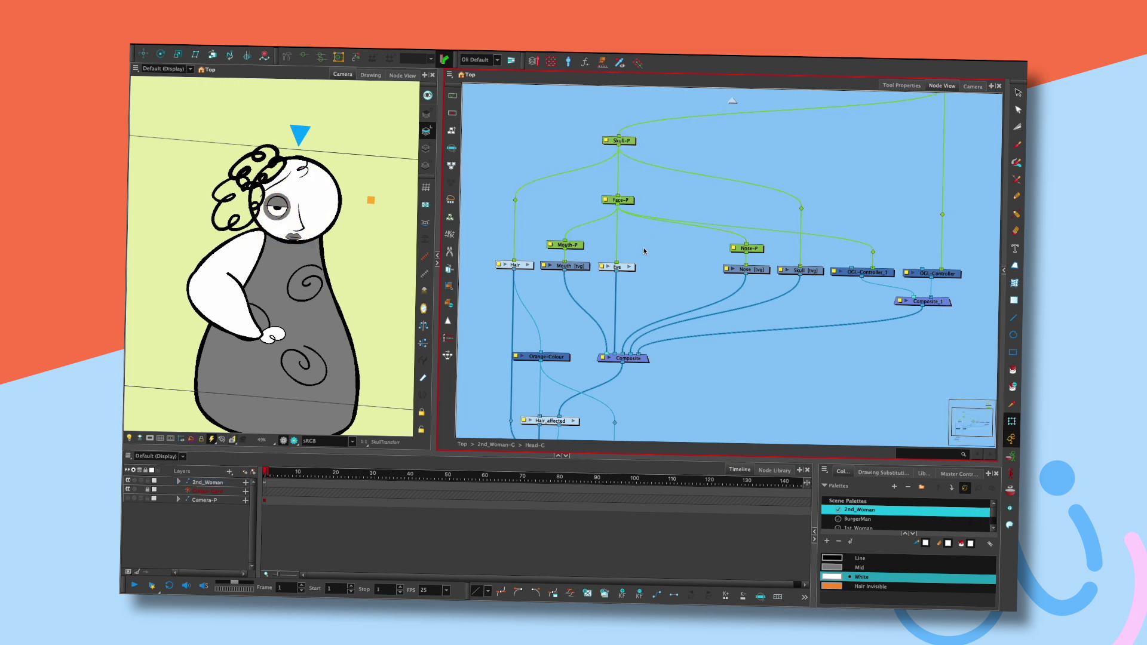
# - Clone the Eye group with drawings only, place it beside the original under Face-P and connect it to the Composite
pyautogui.click(601, 268)
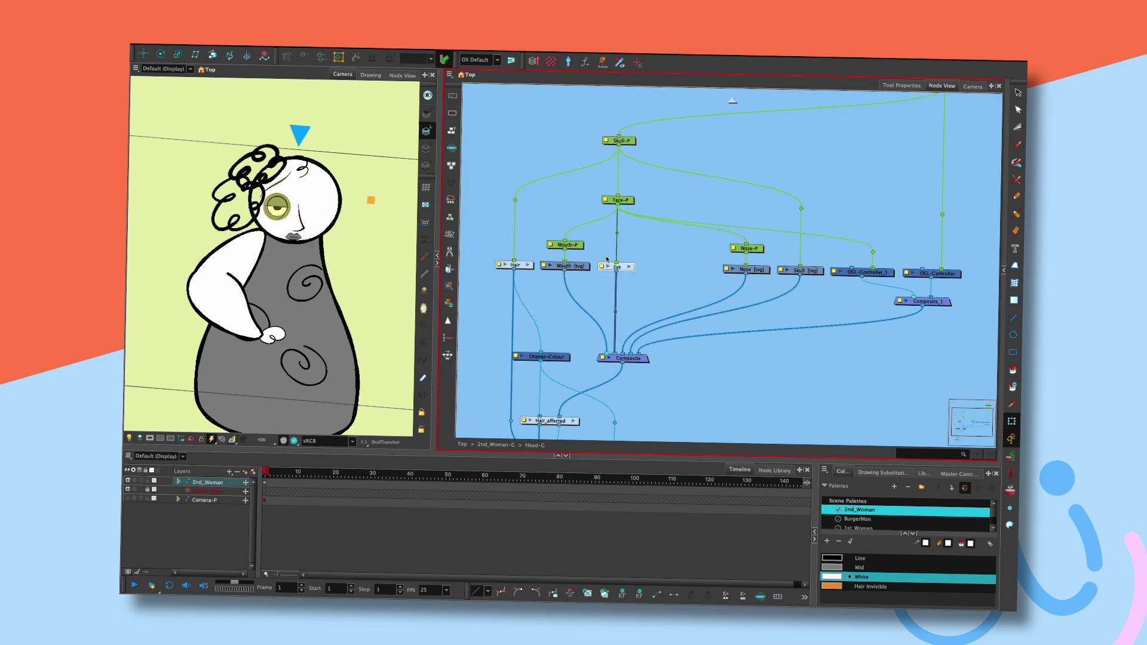
pyautogui.click(246, 43)
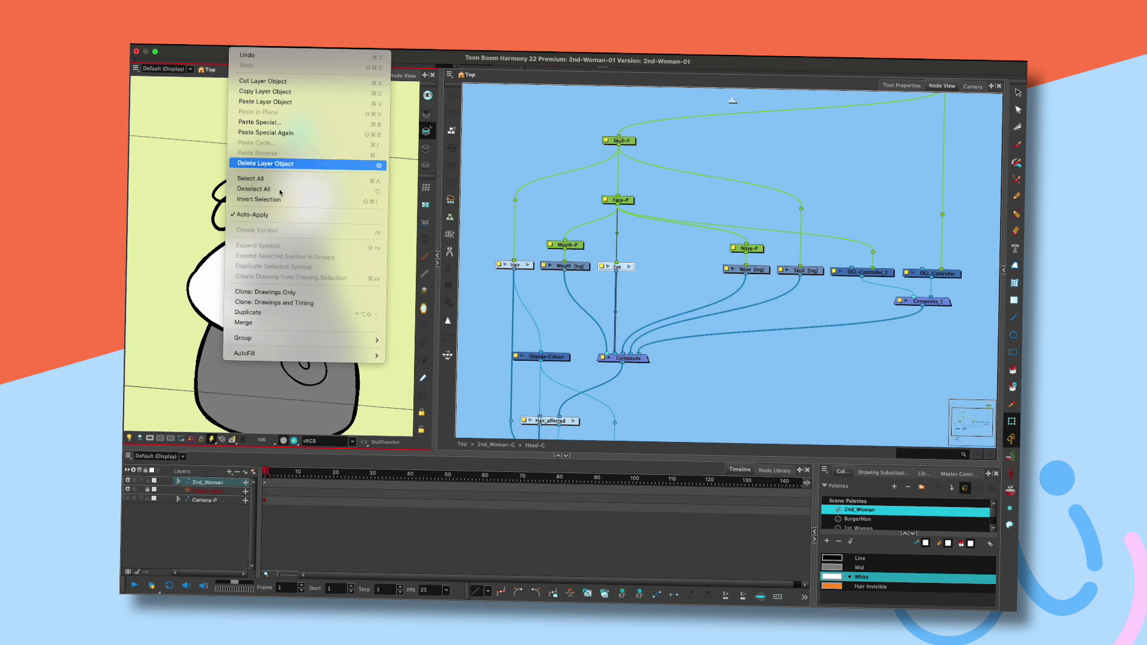
pyautogui.click(304, 293)
pyautogui.moveTo(671, 267); pyautogui.dragTo(619, 353)
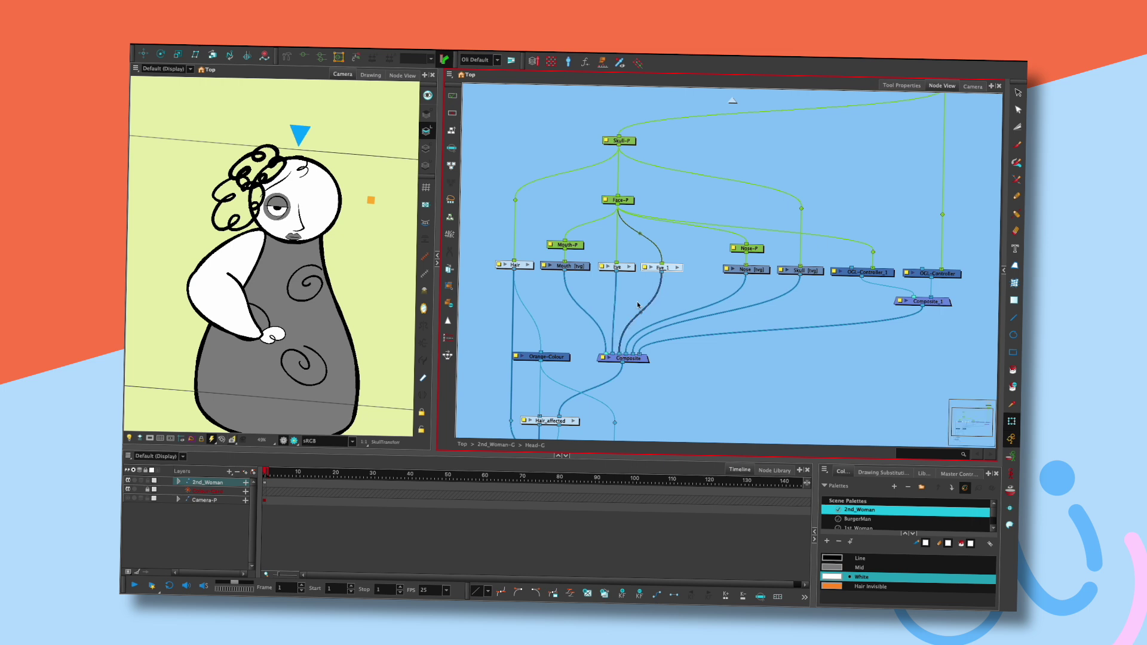
pyautogui.click(639, 362)
# - Rename the cloned eye group B-Eye and the original eye group A-Eye
pyautogui.doubleClick(645, 268)
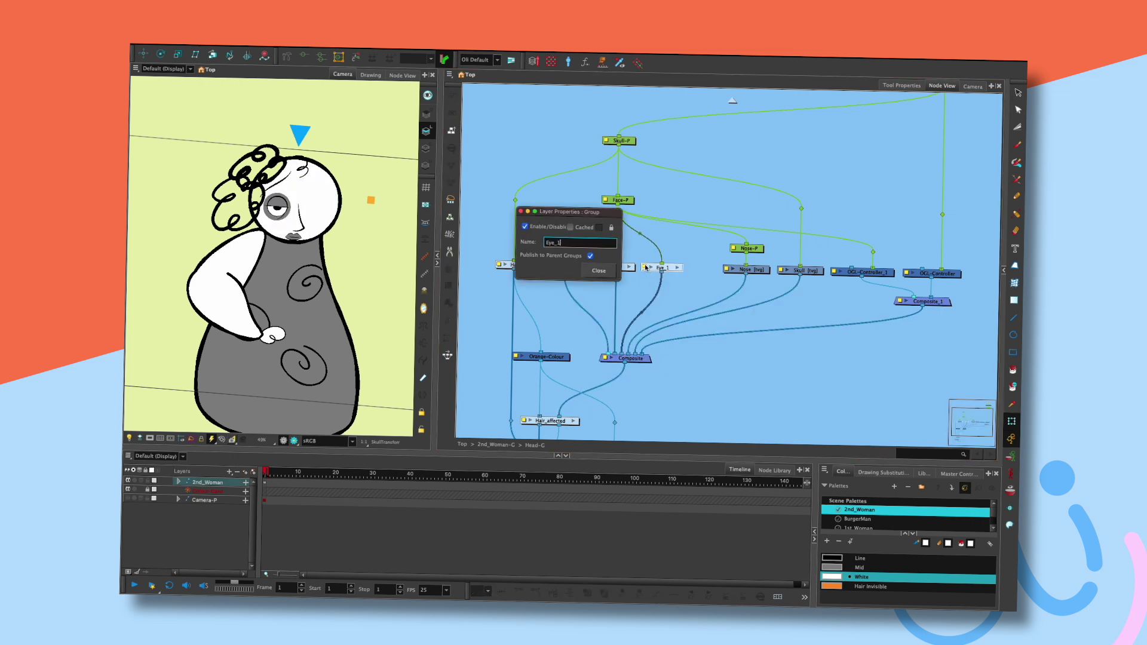
pyautogui.write('B-')
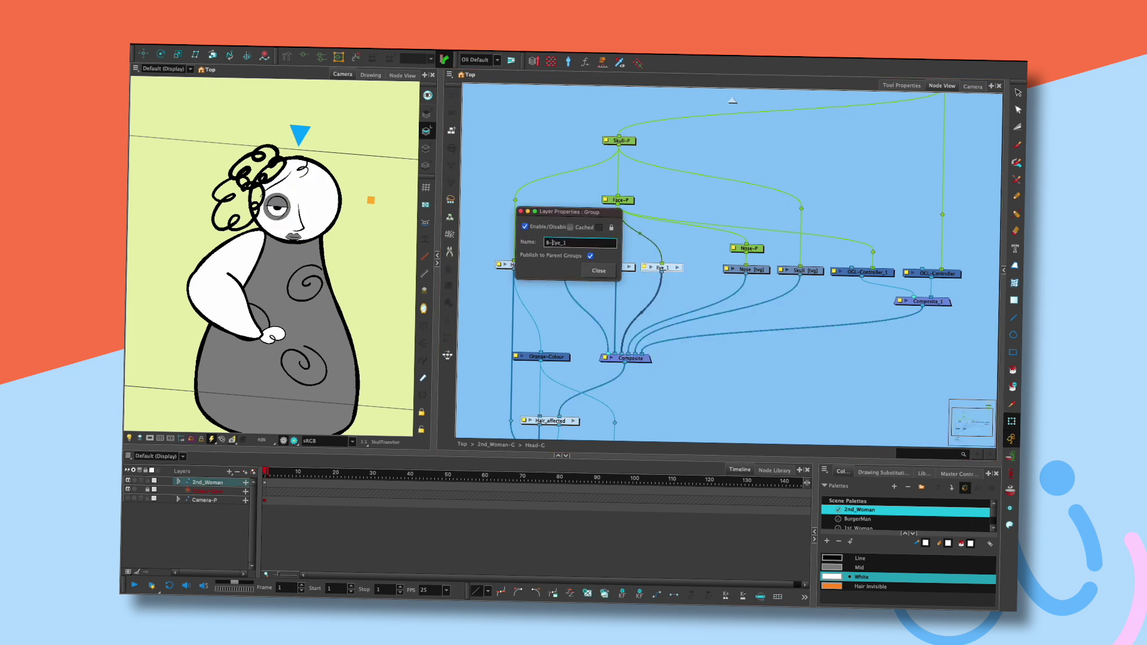
pyautogui.press('BackSpace')
pyautogui.press('BackSpace')
pyautogui.click(599, 271)
pyautogui.click(598, 267)
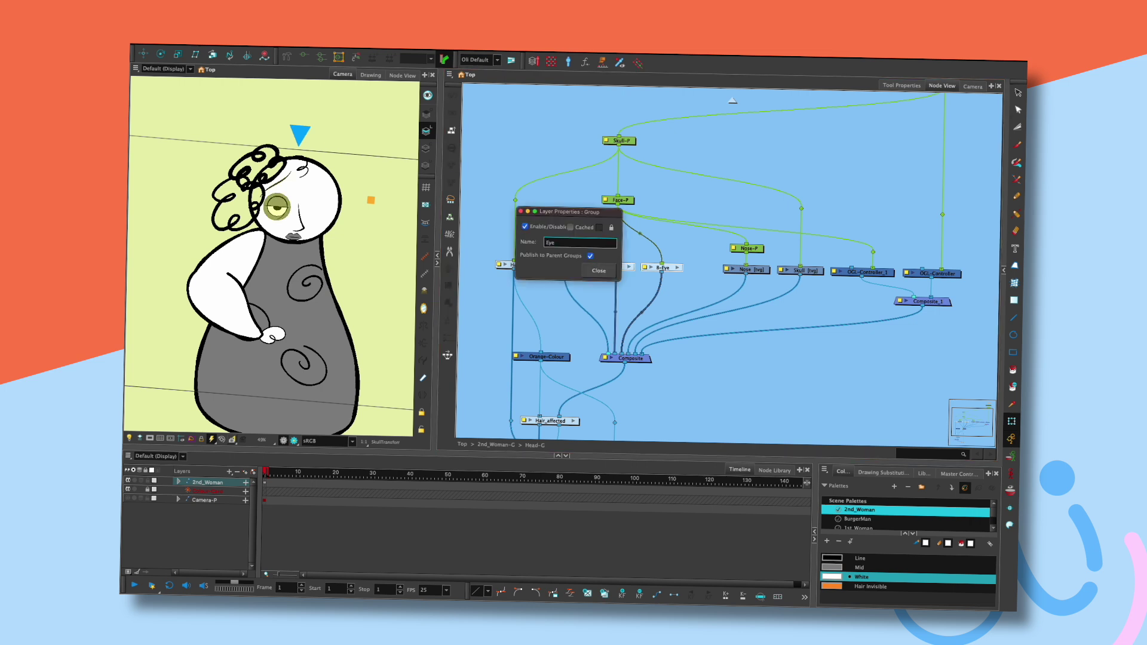
pyautogui.press('Return')
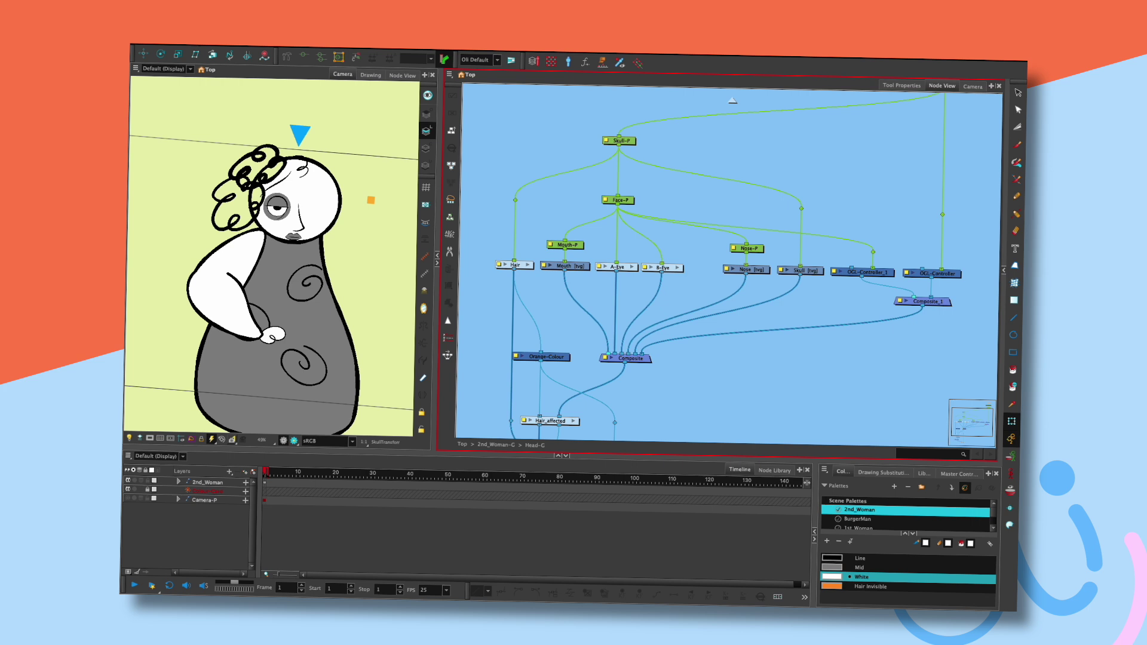
# - Insert a Static Transformation between Face-P and B-Eye and name it Static
pyautogui.press('Tab')
pyautogui.write('stat')
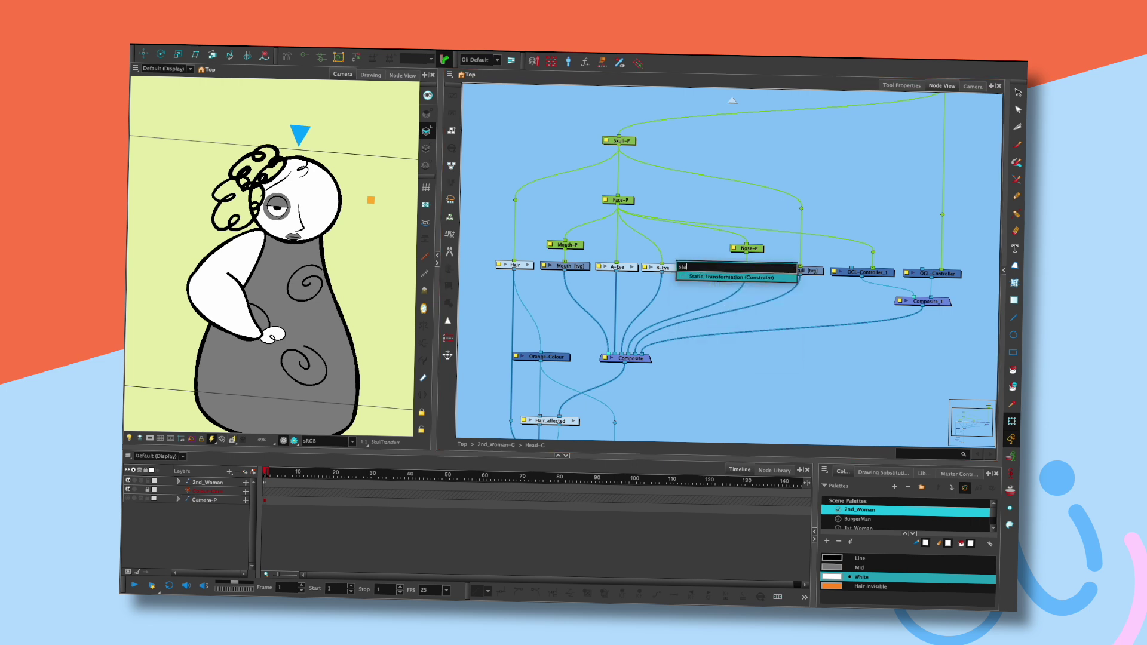
pyautogui.press('Return')
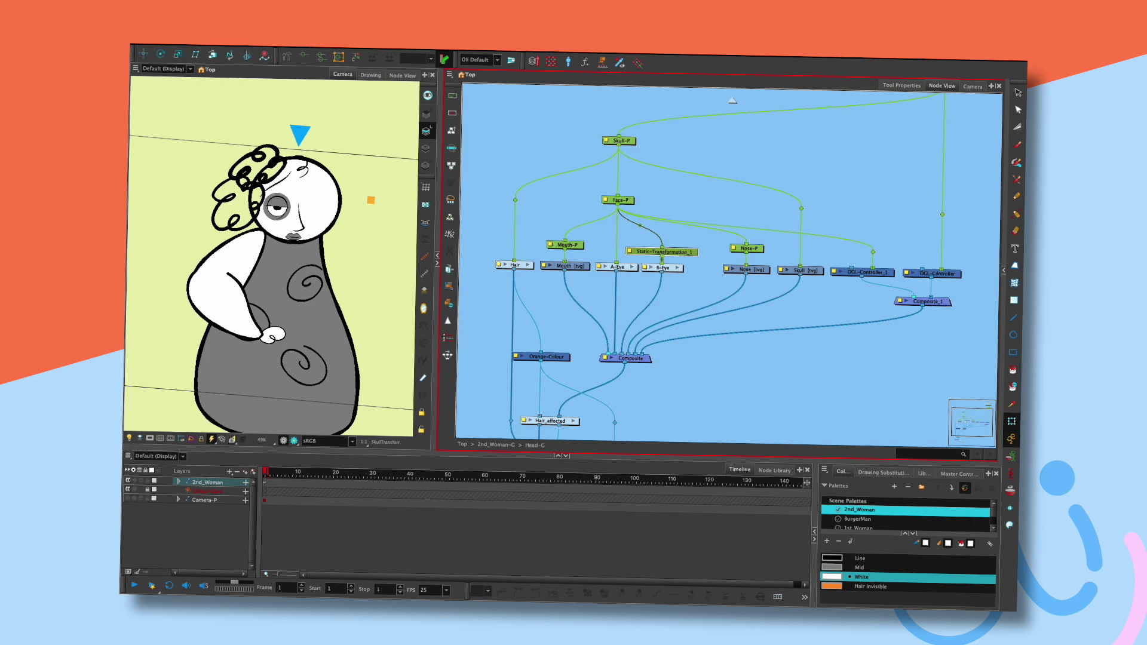
pyautogui.press('Return')
pyautogui.moveTo(608, 243); pyautogui.dragTo(560, 243)
pyautogui.press('BackSpace')
# - Activate the Static node and set its x-axis scale to -1 to mirror B-Eye
pyautogui.click(630, 293)
pyautogui.click(630, 358)
pyautogui.write('-1')
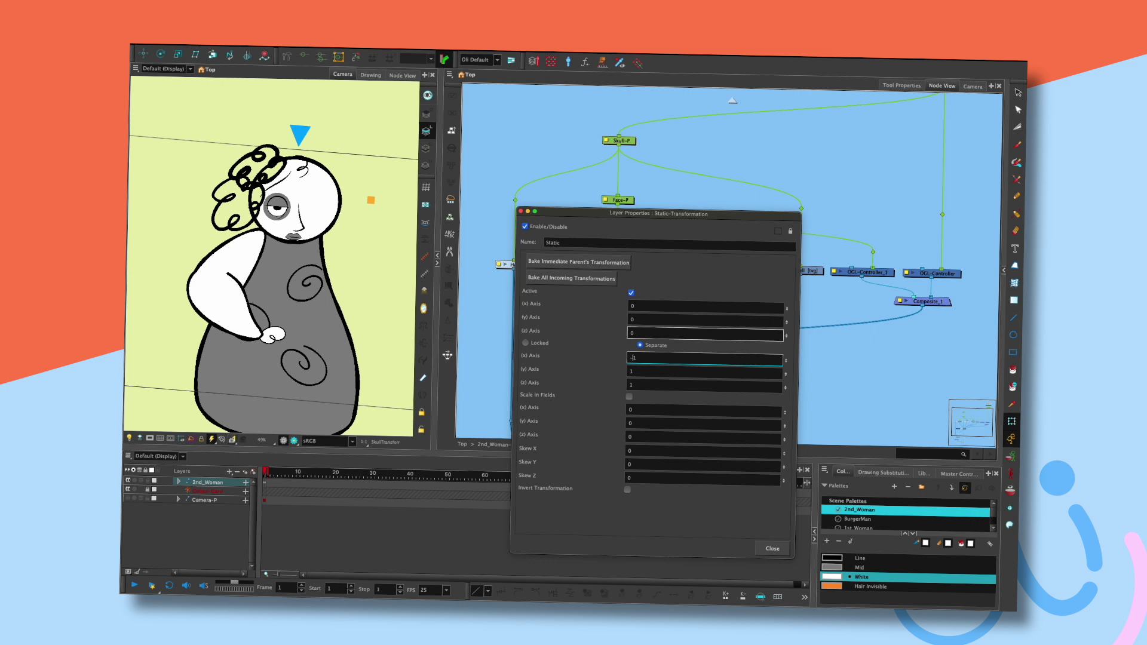
pyautogui.click(633, 333)
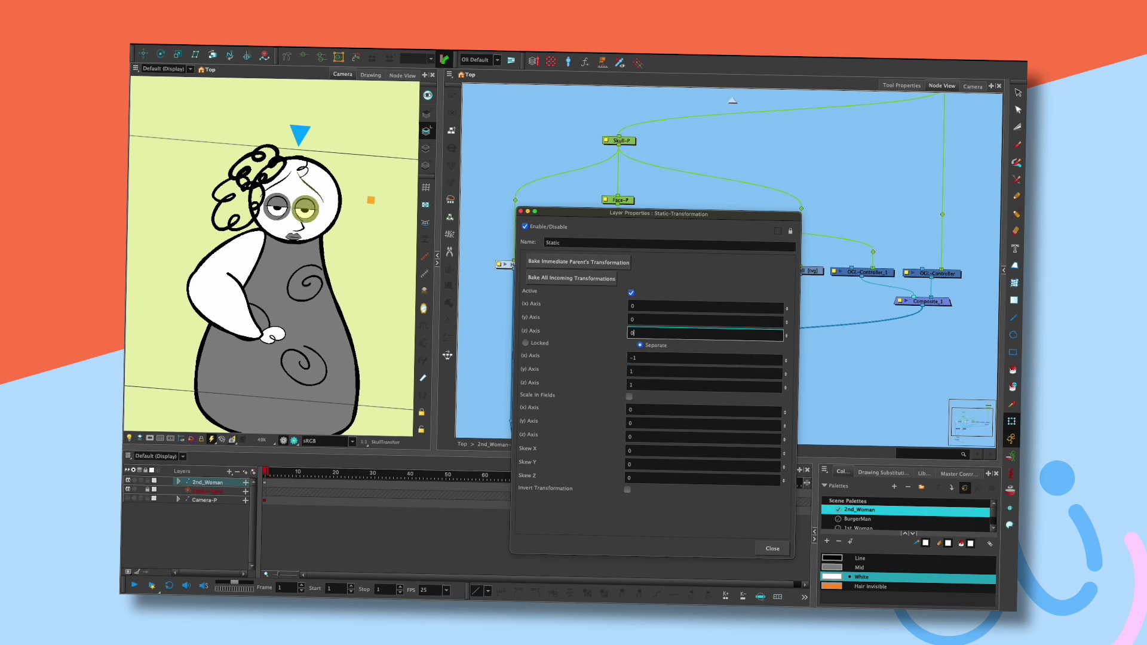
# - Set the Static node's x-axis position to 0.7, then check both eyes in the render preview
pyautogui.click(787, 307)
pyautogui.click(787, 307)
pyautogui.click(786, 307)
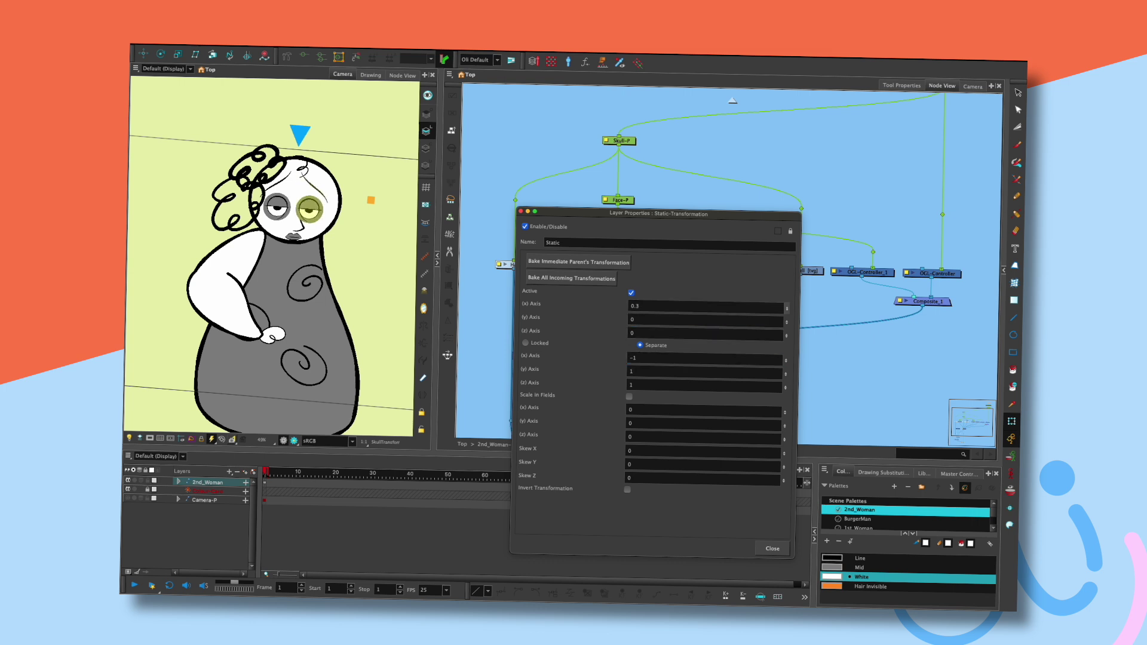
pyautogui.click(787, 307)
pyautogui.click(786, 307)
pyautogui.click(787, 307)
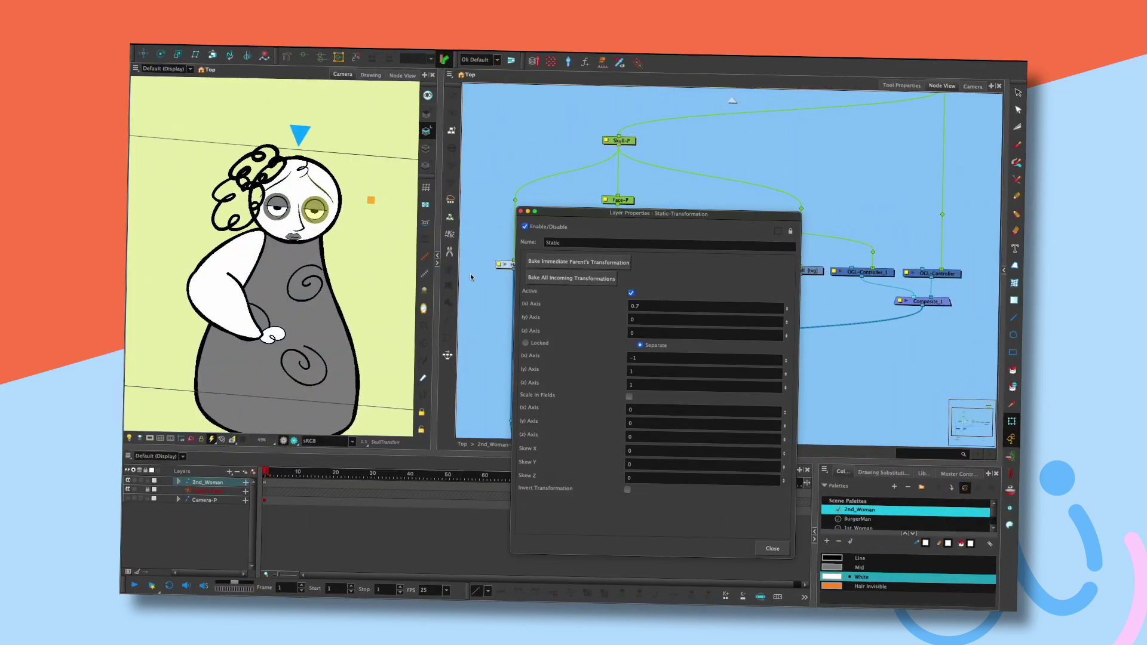
pyautogui.click(331, 385)
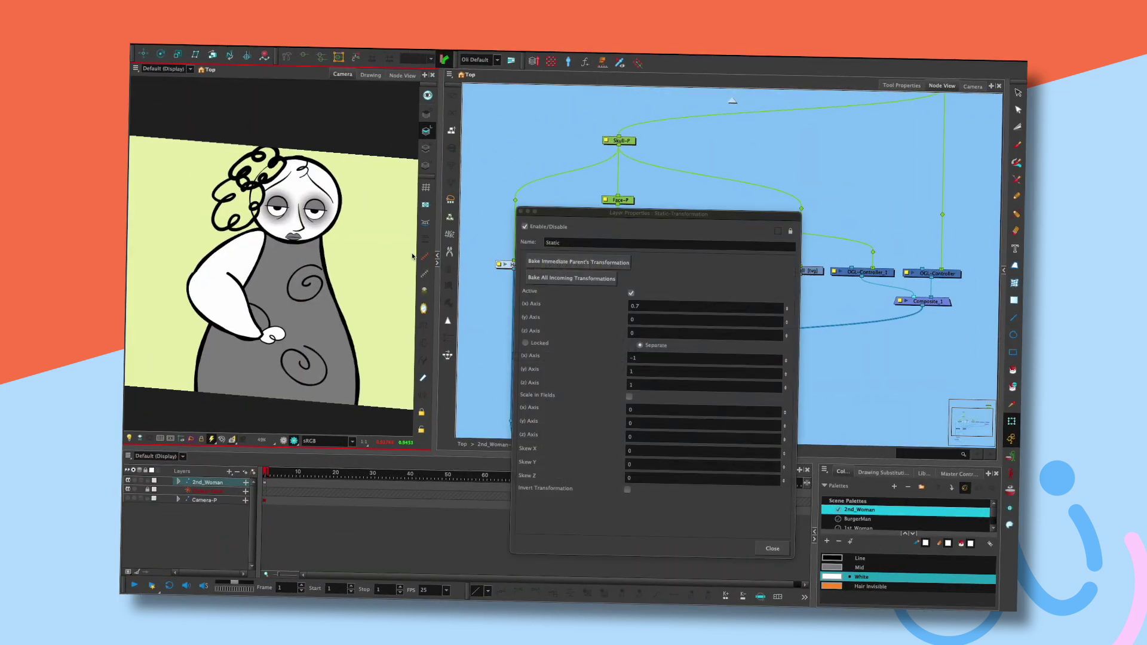
pyautogui.click(520, 212)
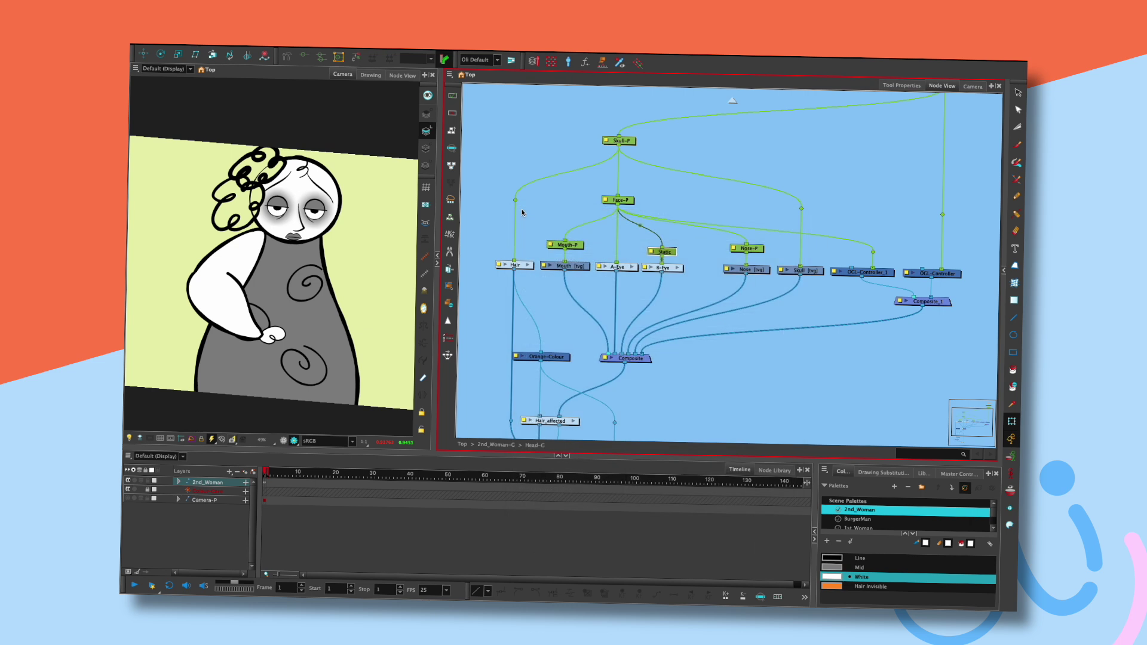
# - Open the A-Eye group and nudge Eye-COMP and Multi-Port-Out into alignment
pyautogui.click(633, 267)
pyautogui.moveTo(755, 377); pyautogui.dragTo(757, 380)
pyautogui.moveTo(758, 423); pyautogui.dragTo(760, 421)
pyautogui.click(881, 181)
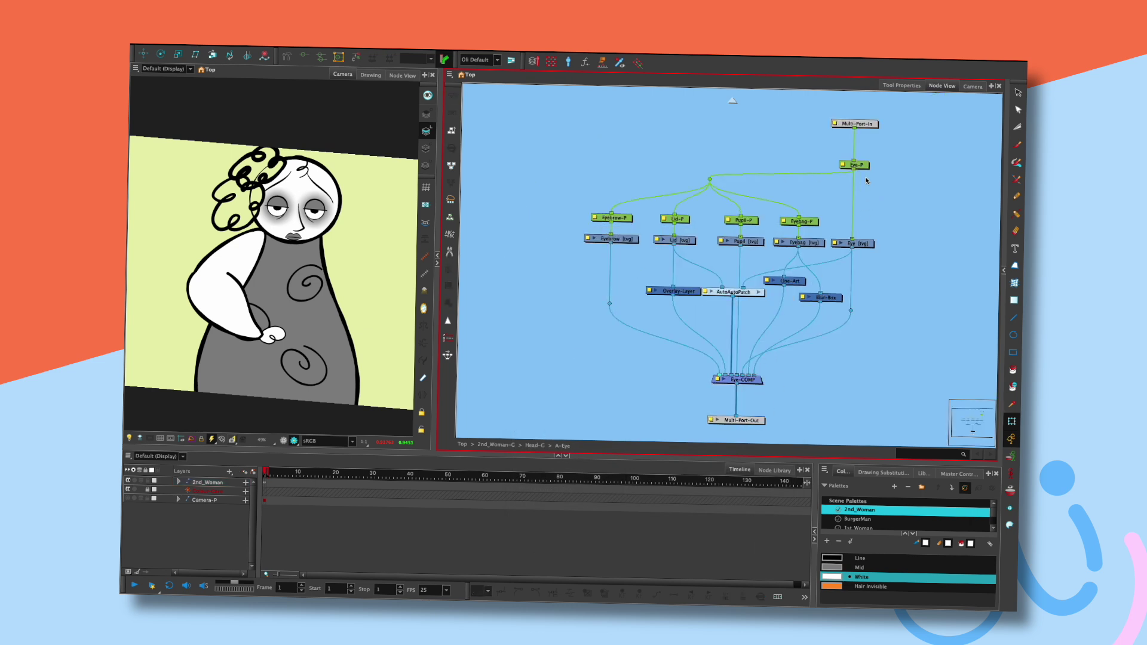
# - Insert a Static Transformation between Multi-Port-In and Eye-P in the A-Eye group
pyautogui.moveTo(885, 178); pyautogui.dragTo(864, 204)
pyautogui.press('Tab')
pyautogui.write('Stat')
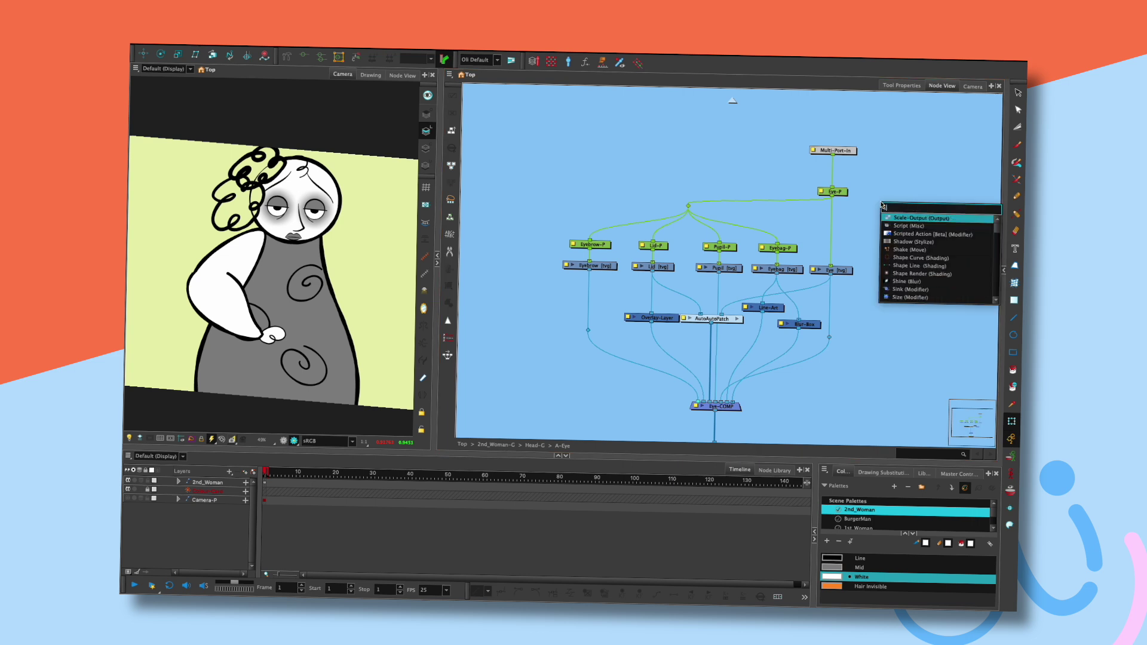
pyautogui.click(919, 219)
# - Activate the A-Eye group's Static-Transformation and set its locked scale to 0.84 on all axes
pyautogui.click(802, 172)
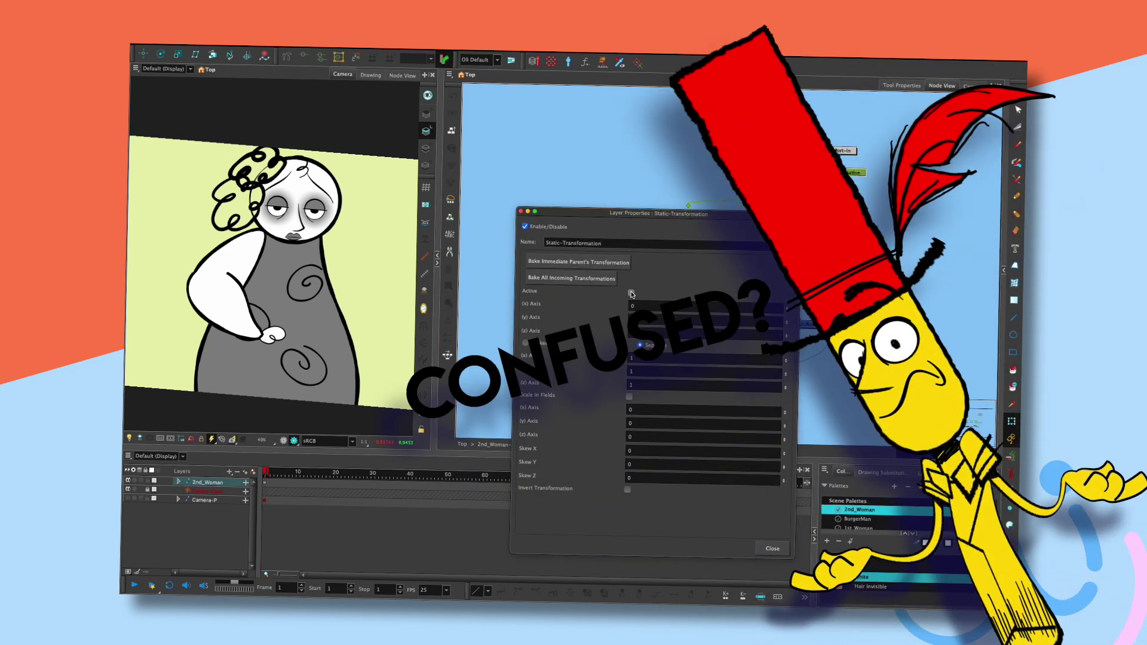
pyautogui.moveTo(786, 360); pyautogui.dragTo(786, 367)
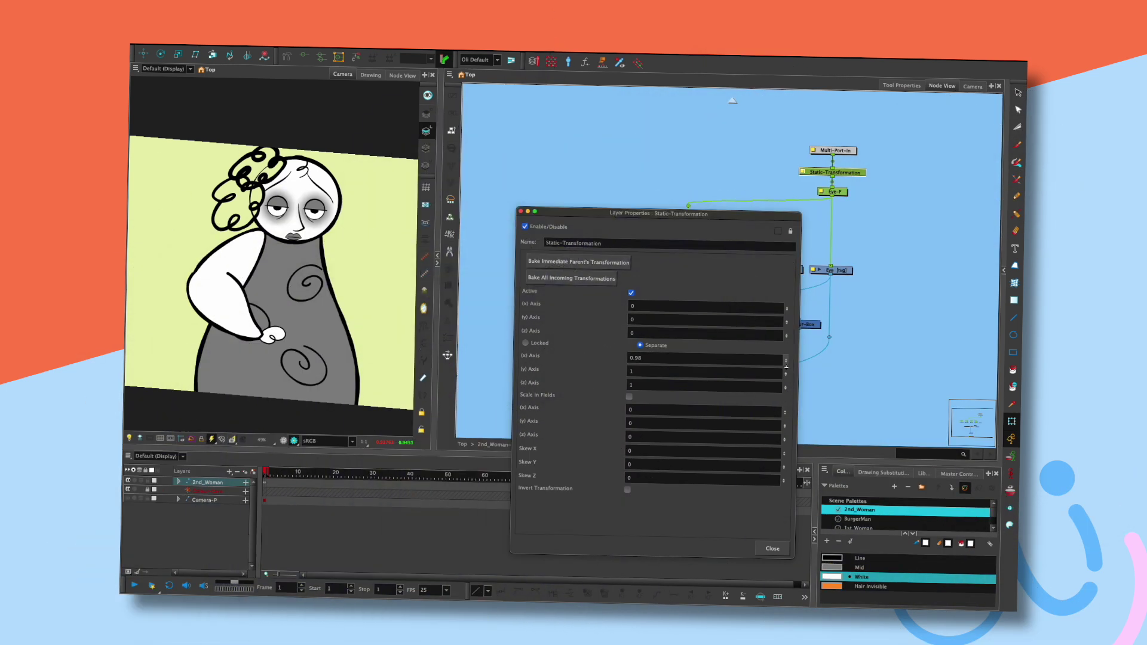
pyautogui.click(526, 343)
pyautogui.moveTo(787, 367); pyautogui.dragTo(788, 364)
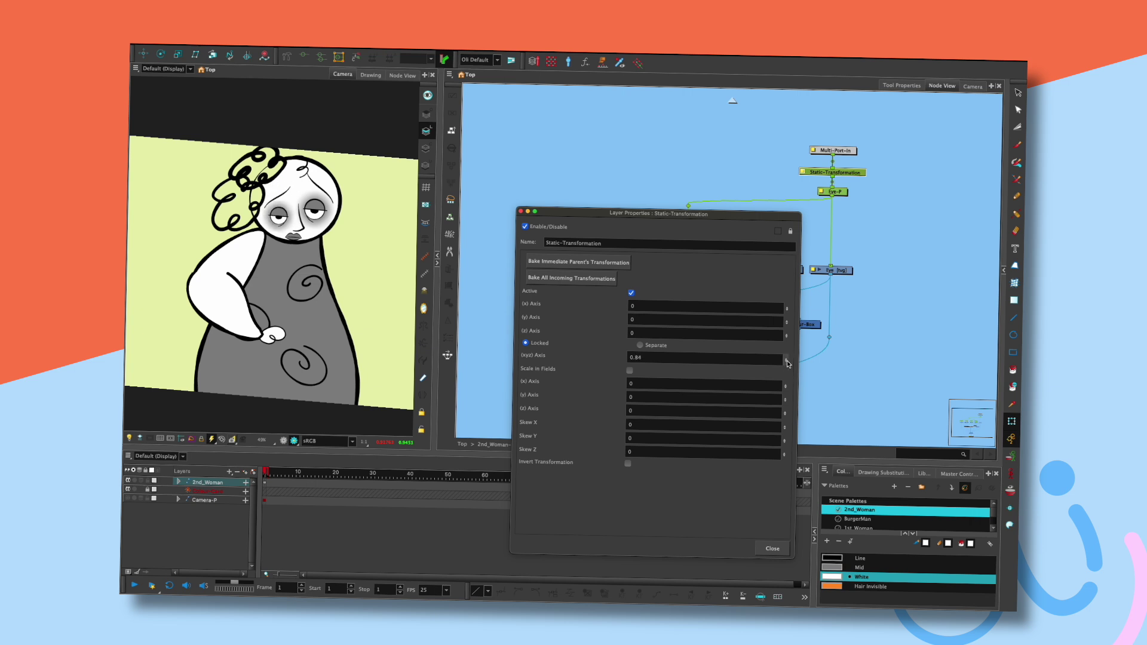
pyautogui.click(773, 548)
# - Copy A-Eye's Static-Transformation into the B-Eye group and insert it between Multi-Port-In and Eye-P
pyautogui.moveTo(873, 160); pyautogui.dragTo(808, 181)
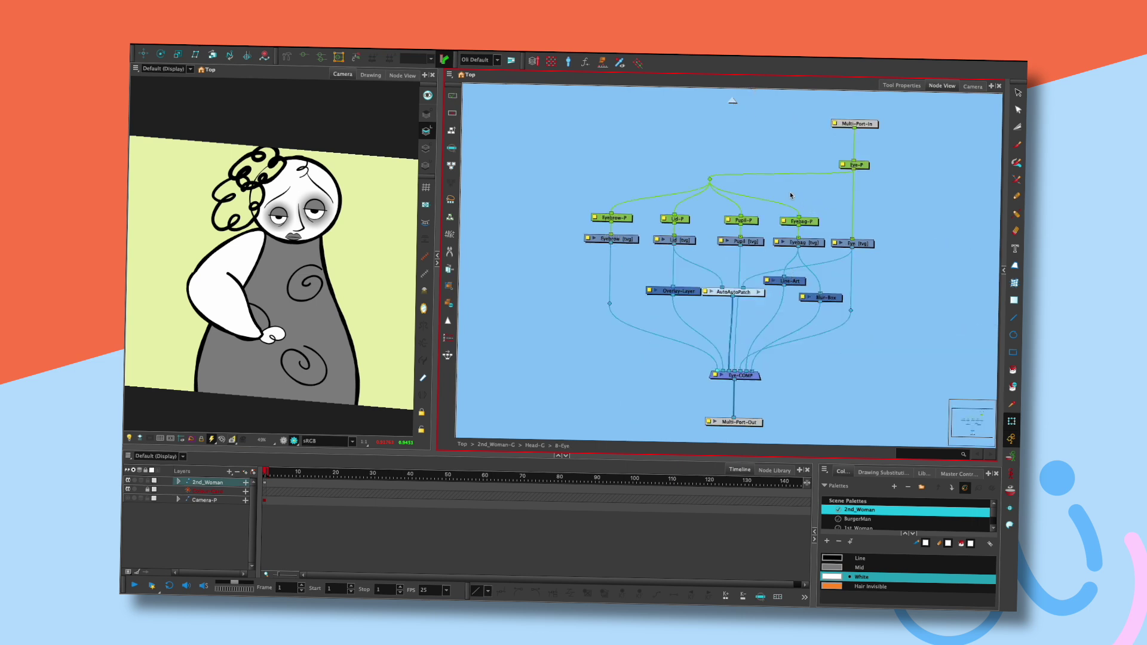
pyautogui.click(871, 184)
pyautogui.moveTo(871, 184); pyautogui.dragTo(876, 149)
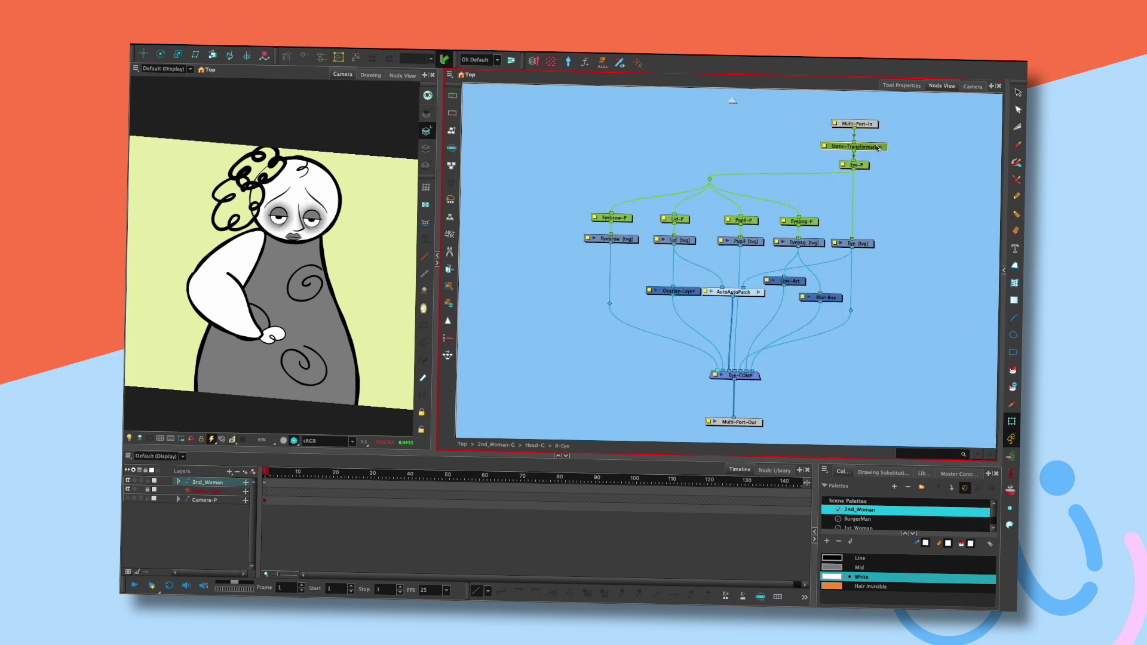
# - Try an x-axis position of 0.8 on B-Eye's Static-Transformation and undo it
pyautogui.click(823, 145)
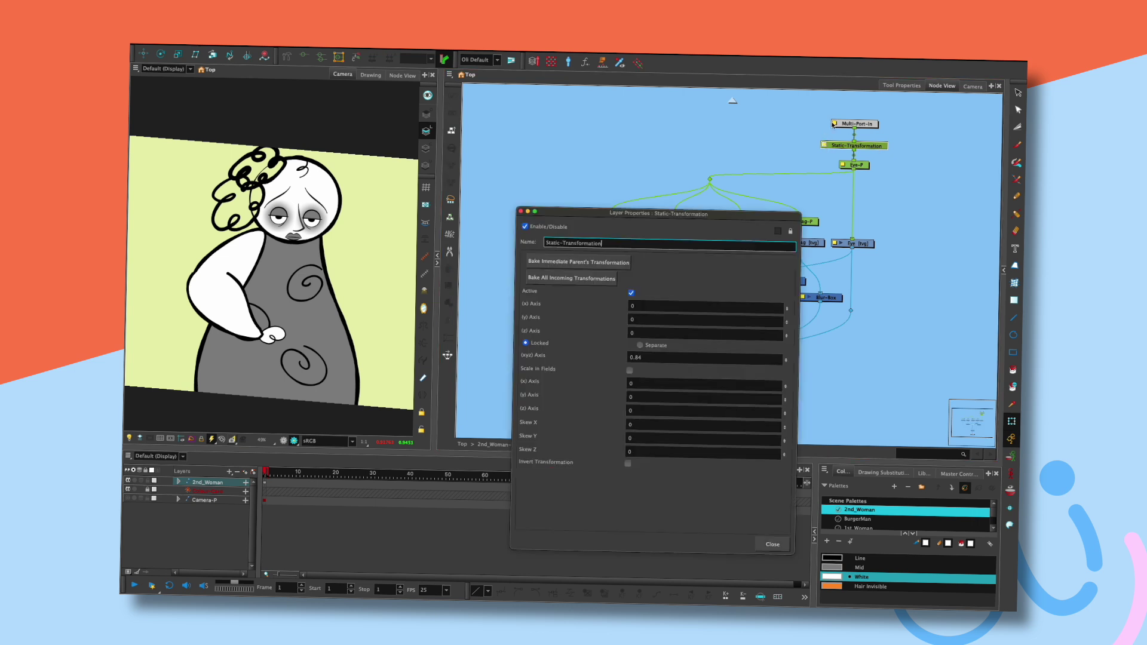
pyautogui.click(787, 305)
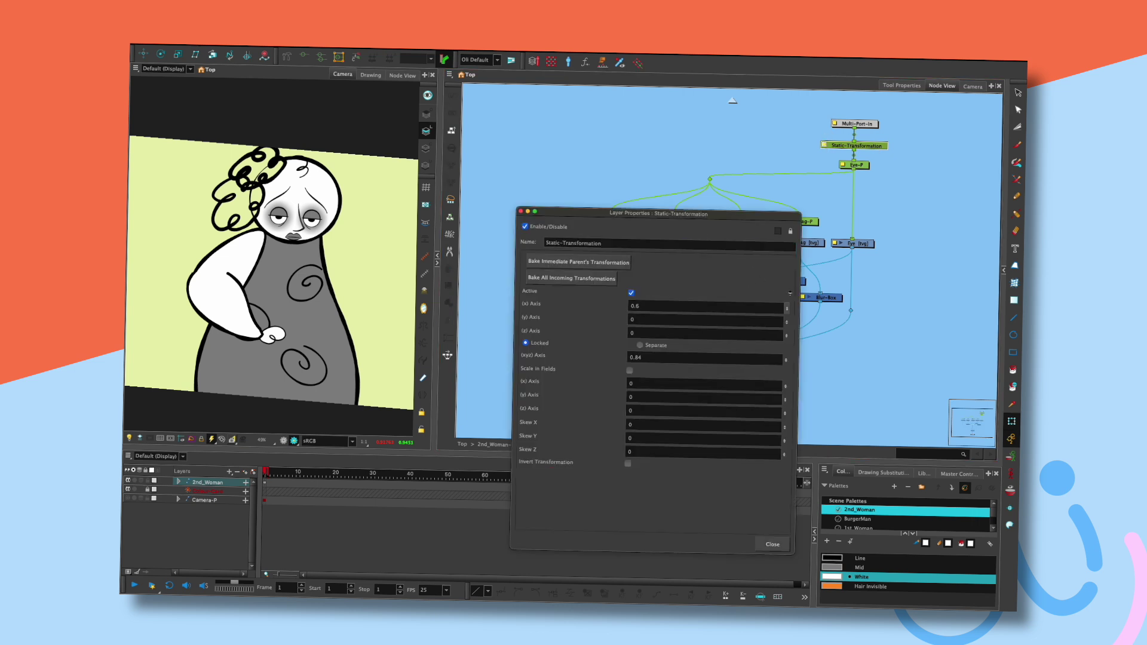
pyautogui.click(854, 287)
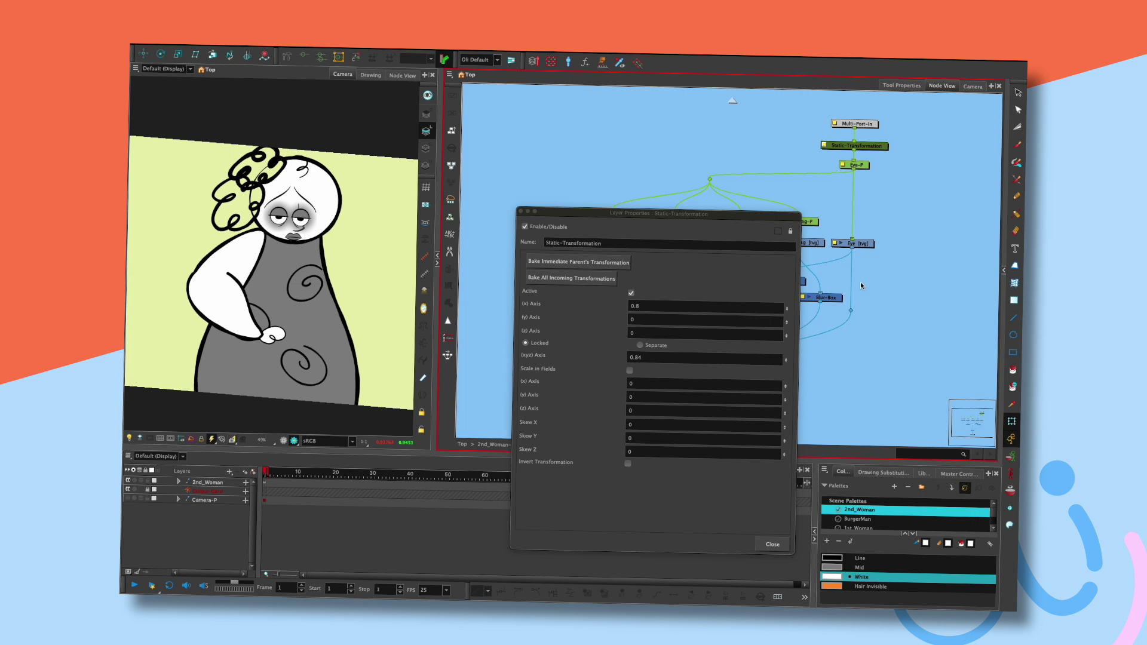
pyautogui.hotkey('ctrl', 'z')
# - Set the y-axis position of B-Eye's Static-Transformation to 0.9 and close its properties
pyautogui.moveTo(787, 322); pyautogui.dragTo(796, 304)
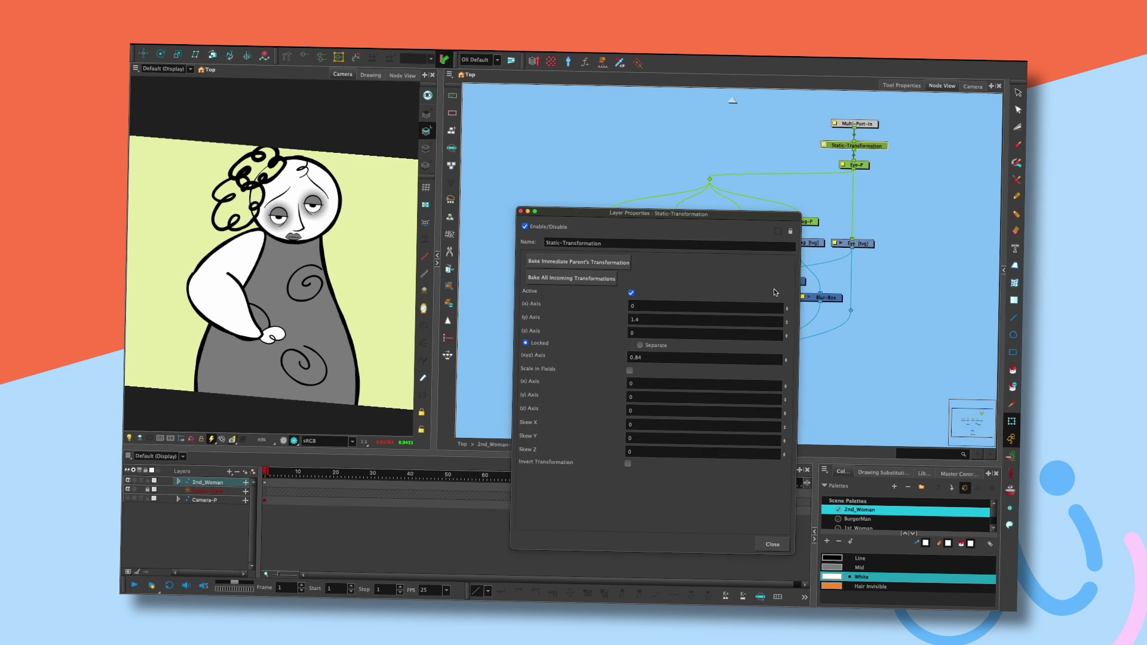
pyautogui.moveTo(787, 322); pyautogui.dragTo(789, 328)
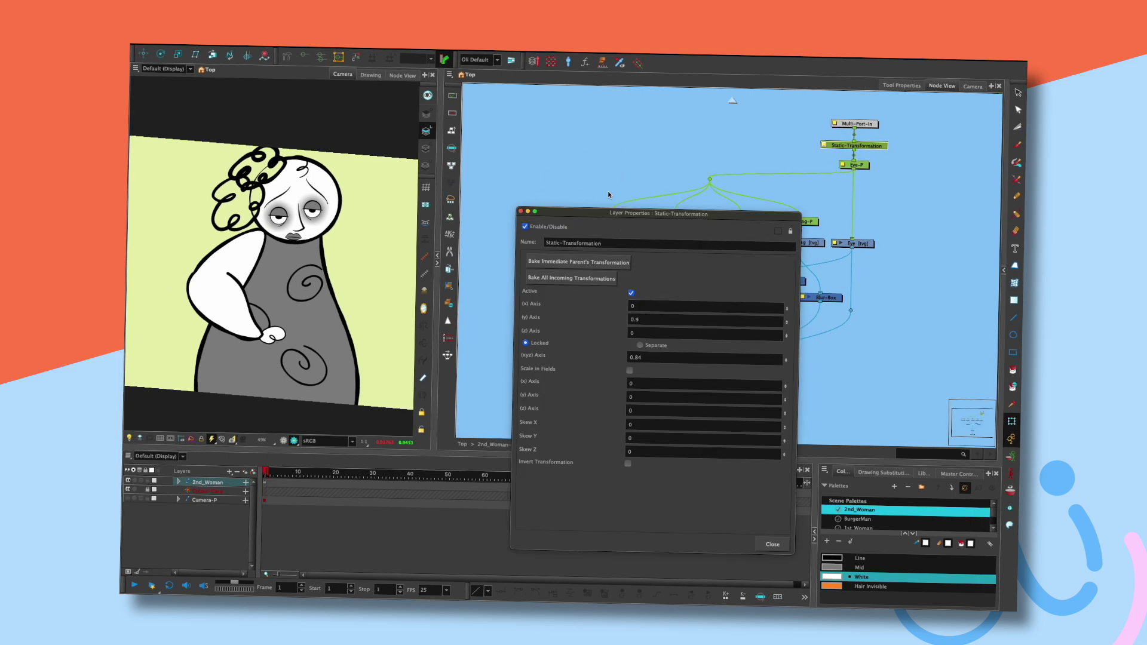
pyautogui.click(521, 211)
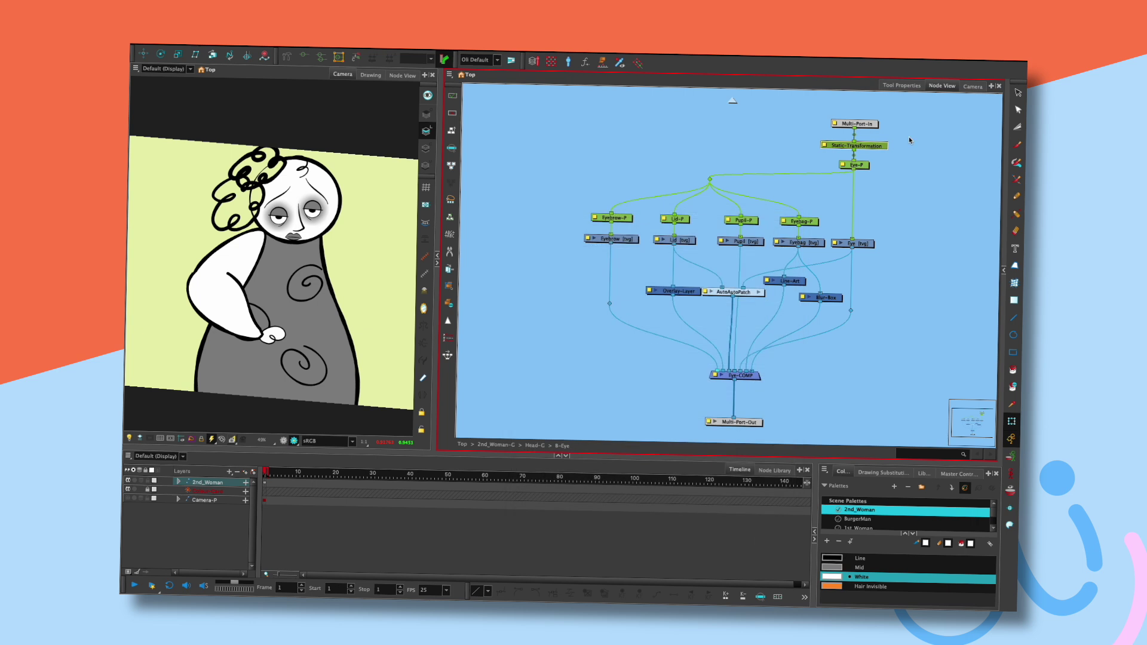
# - Replace A-Eye's Static-Transformation with a copy of the B-Eye one, connected between Multi-Port-In and Eye-P
pyautogui.click(733, 102)
pyautogui.click(699, 268)
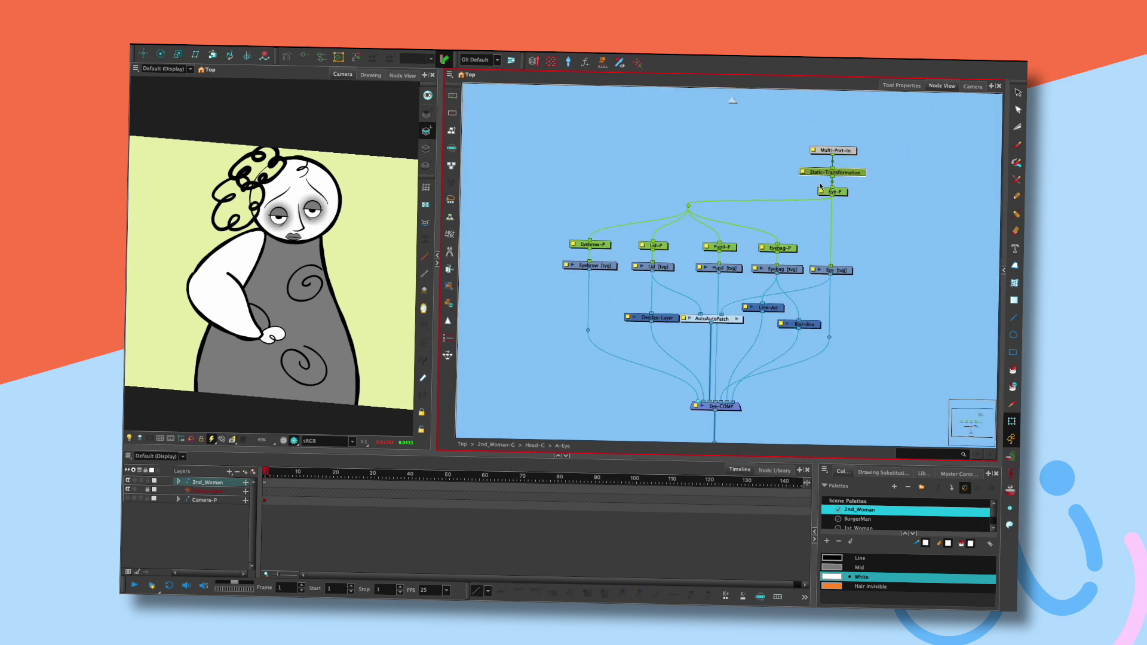
pyautogui.press('Delete')
pyautogui.press('super+v')
pyautogui.moveTo(886, 174); pyautogui.dragTo(854, 169)
pyautogui.click(893, 177)
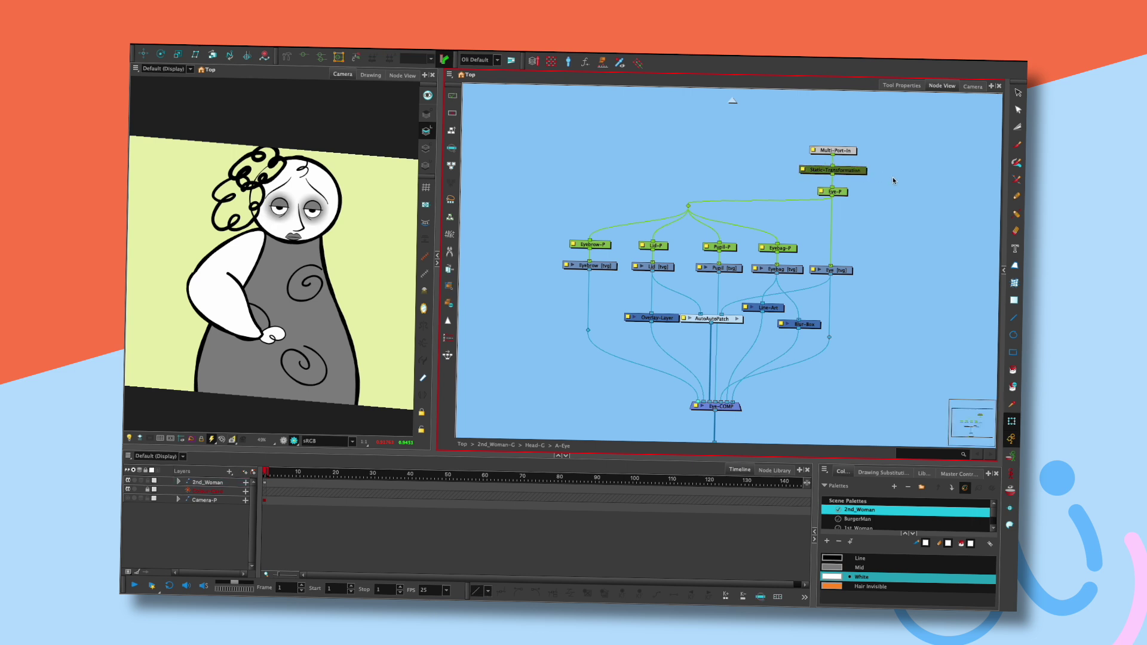
# - Fine-tune the x-axis position of A-Eye's Static-Transformation to a small negative offset and close its properties
pyautogui.click(863, 172)
pyautogui.click(855, 180)
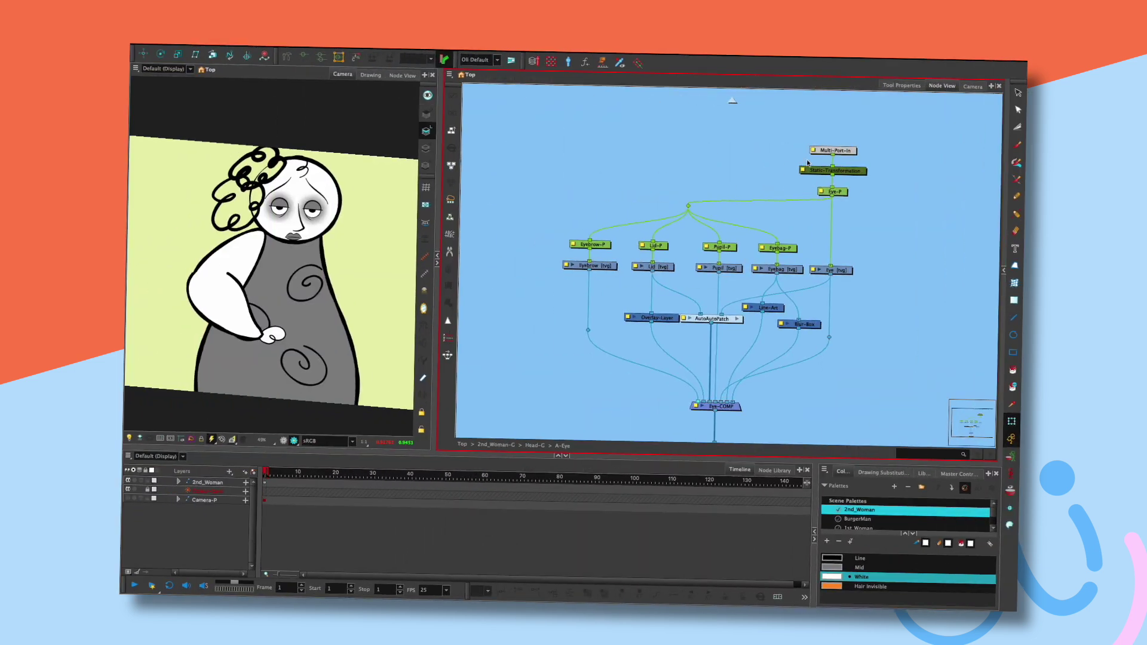
pyautogui.doubleClick(806, 172)
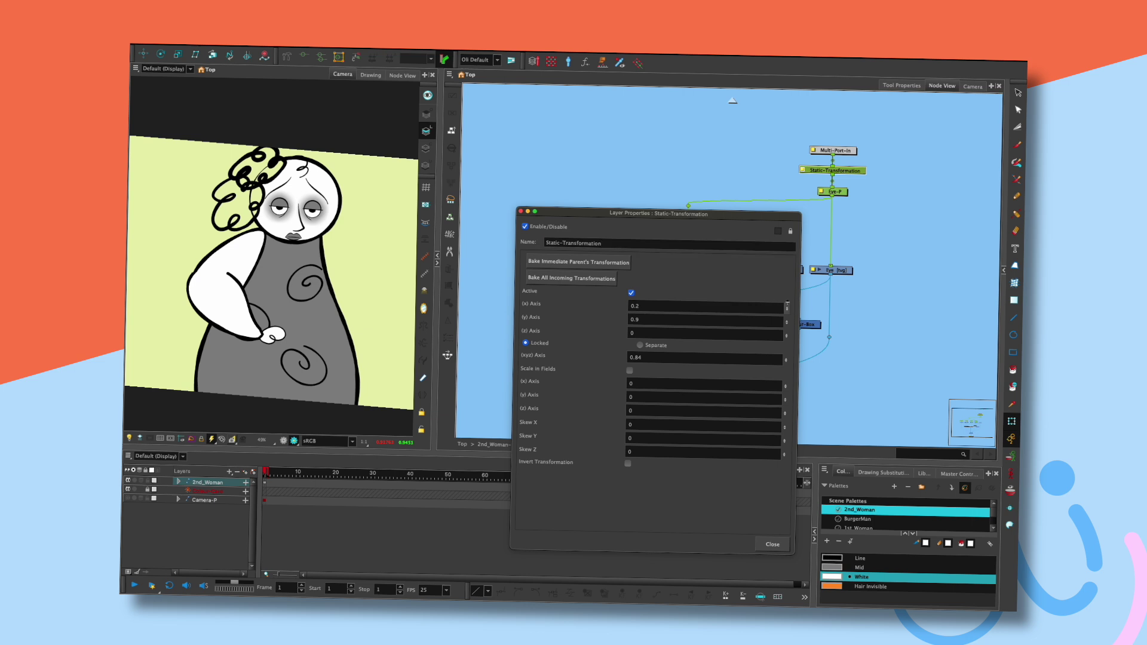
pyautogui.click(787, 309)
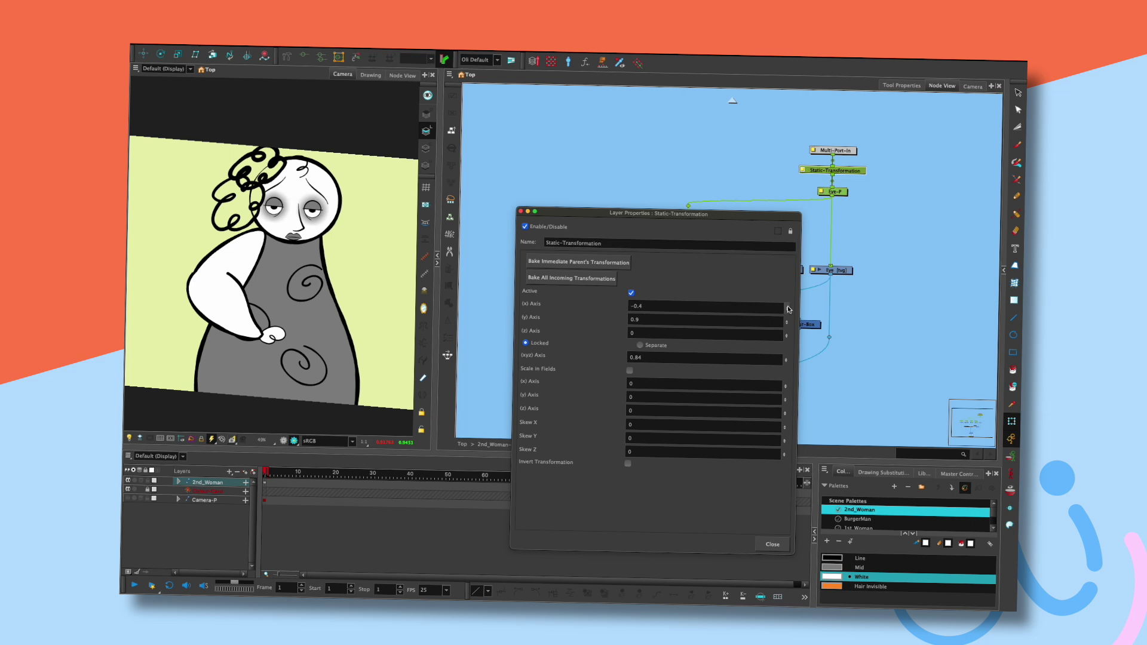
pyautogui.click(788, 304)
pyautogui.click(520, 212)
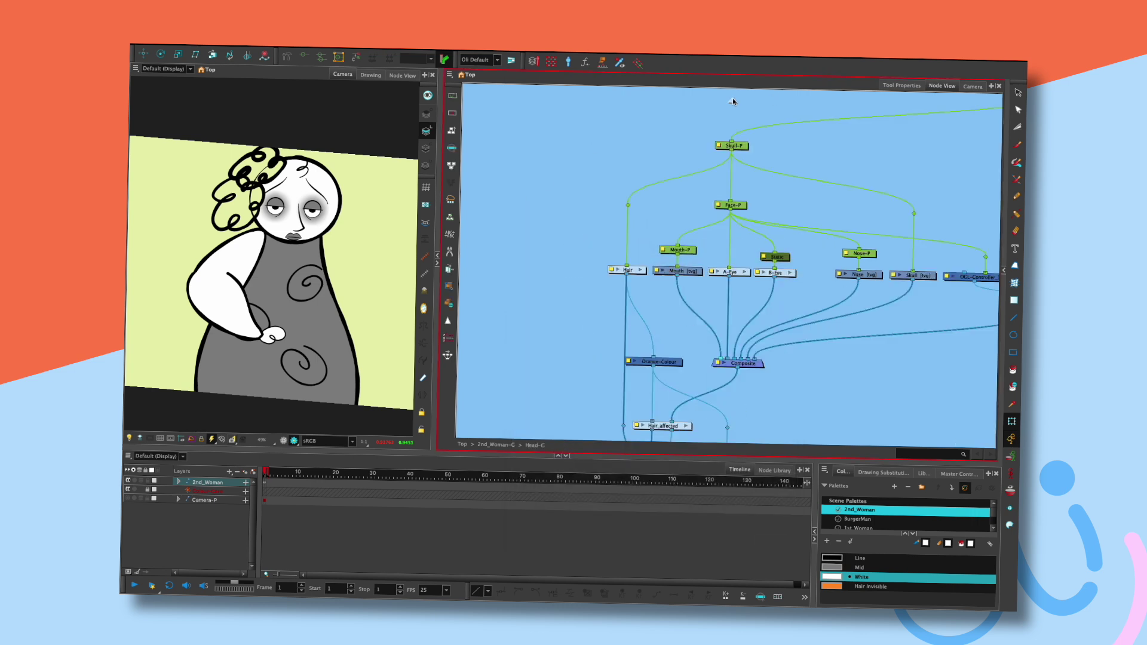
# - Open the B-Eye group and set its Static-Transformation's x-axis position to -0.2
pyautogui.click(789, 273)
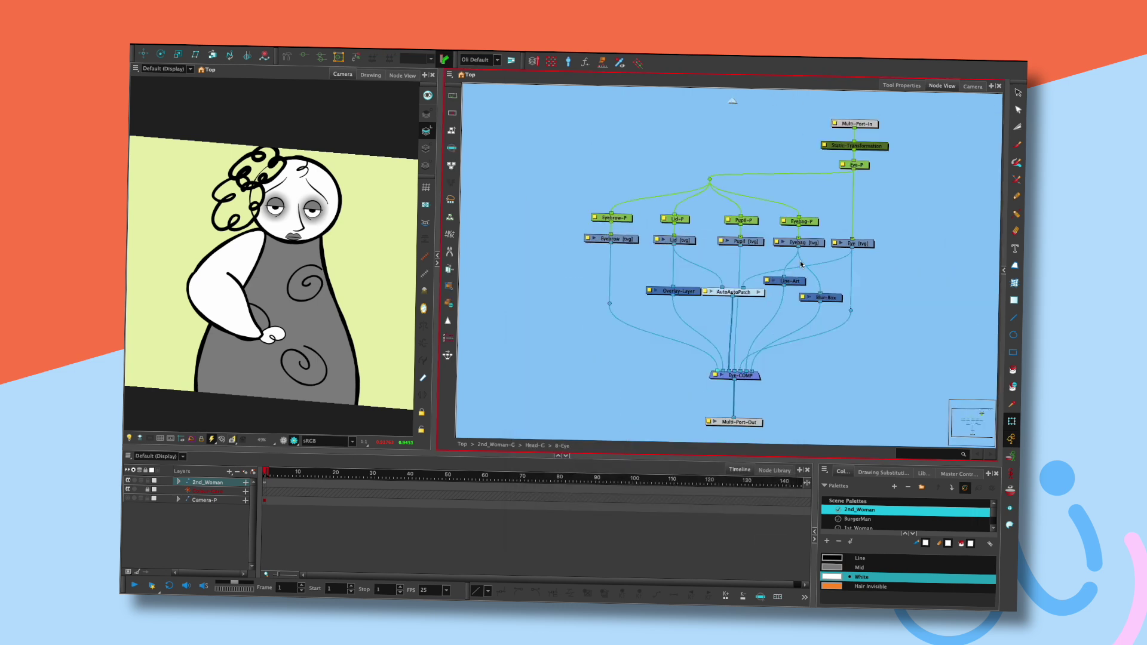
pyautogui.click(823, 145)
pyautogui.click(788, 305)
pyautogui.click(788, 310)
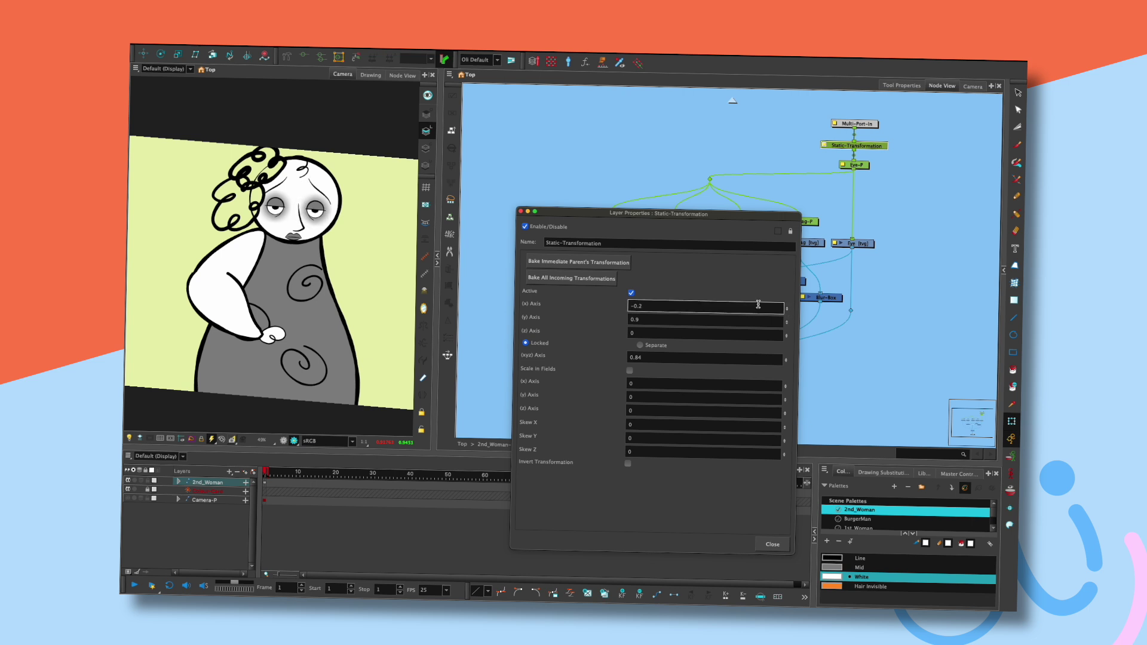
pyautogui.click(520, 212)
pyautogui.click(566, 169)
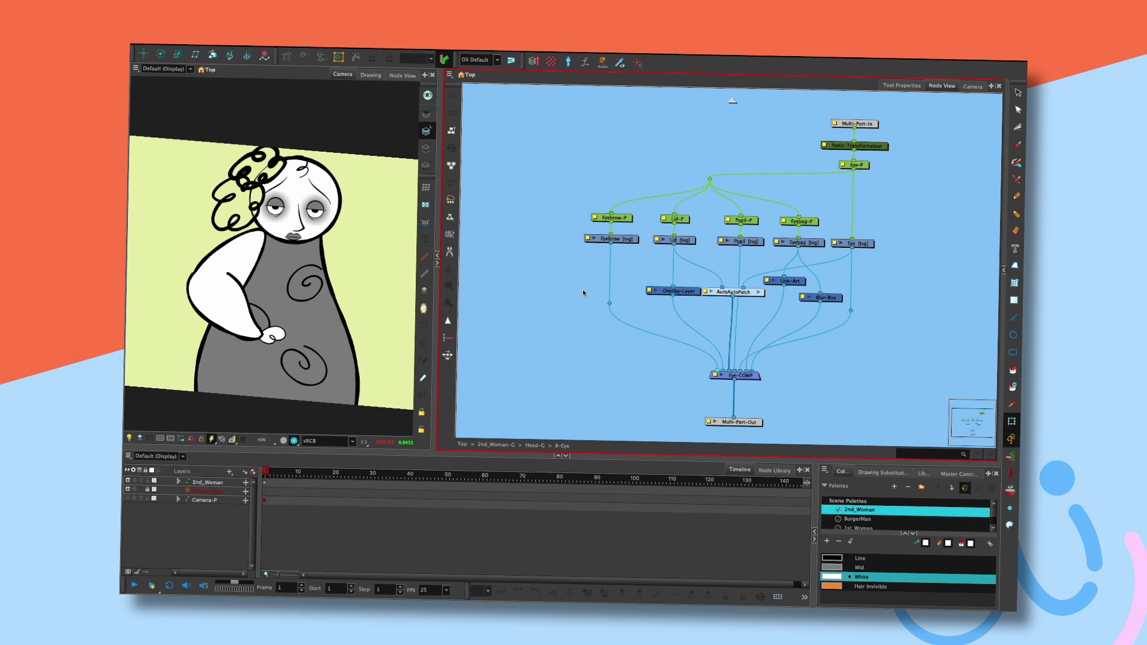
# - Widen the camera view and frame the woman's head and upper body to check the face
pyautogui.moveTo(438, 287); pyautogui.dragTo(552, 276)
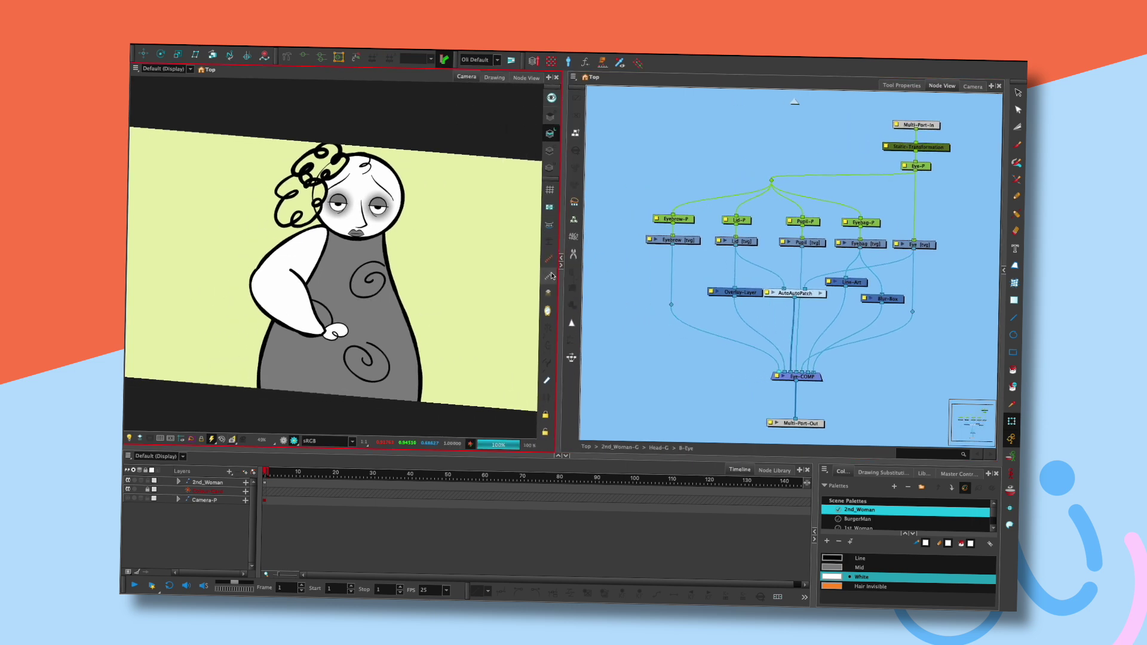
pyautogui.click(222, 440)
pyautogui.scroll(3, 226, 414)
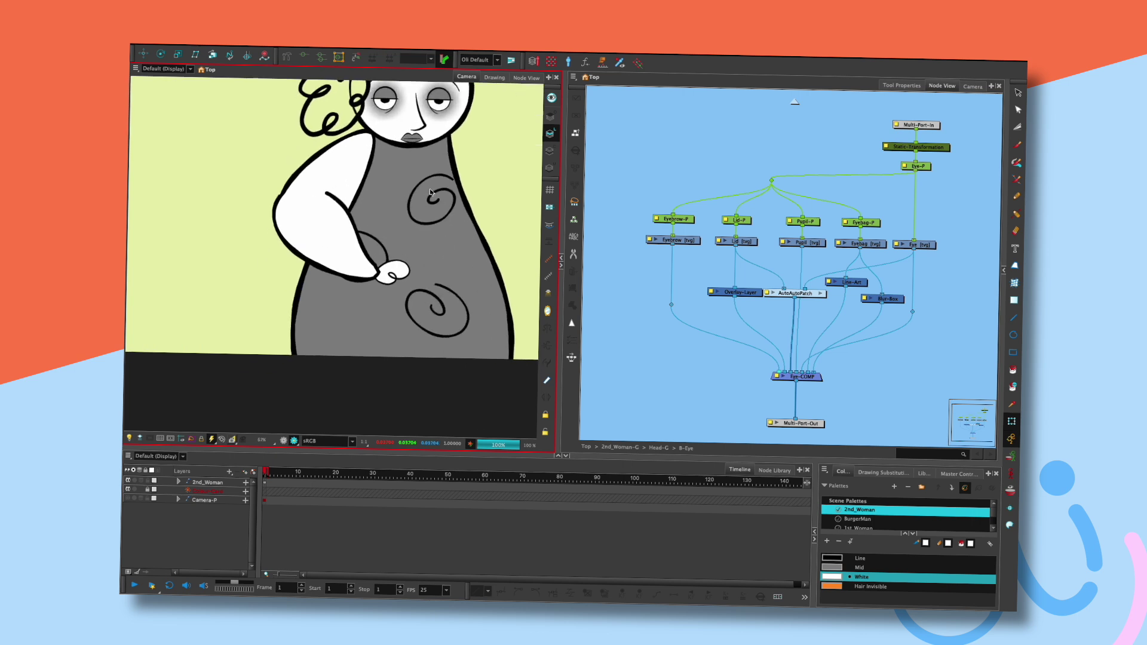
pyautogui.moveTo(446, 190); pyautogui.dragTo(421, 312)
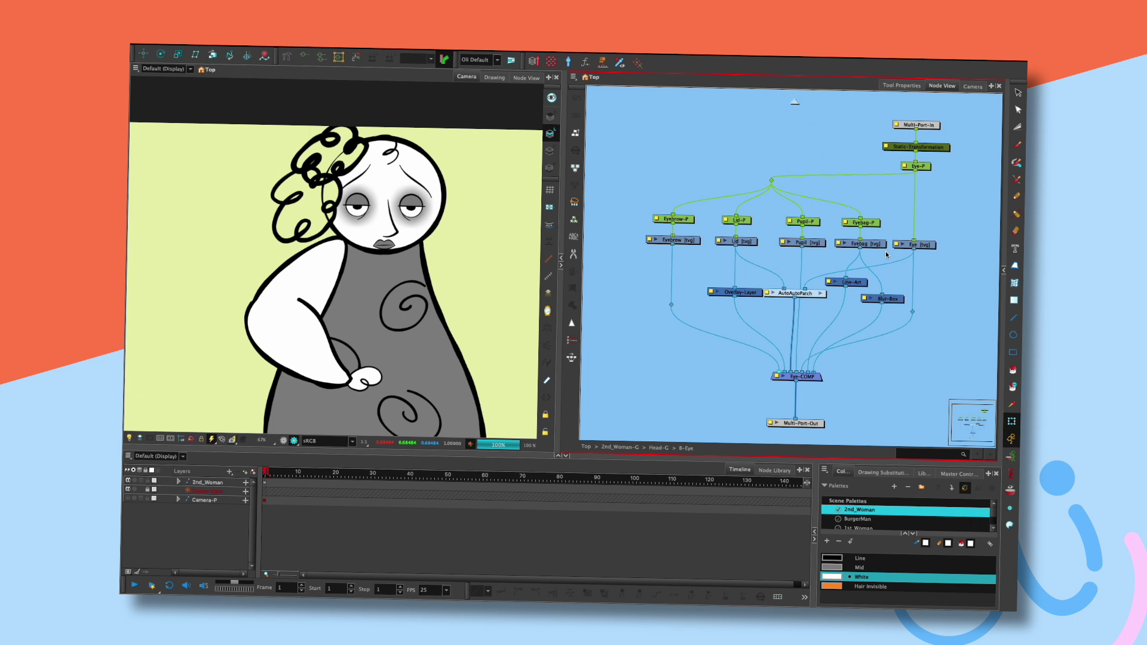
# - Return to the Head-G group and move the nose drawing slightly higher on the face
pyautogui.click(794, 103)
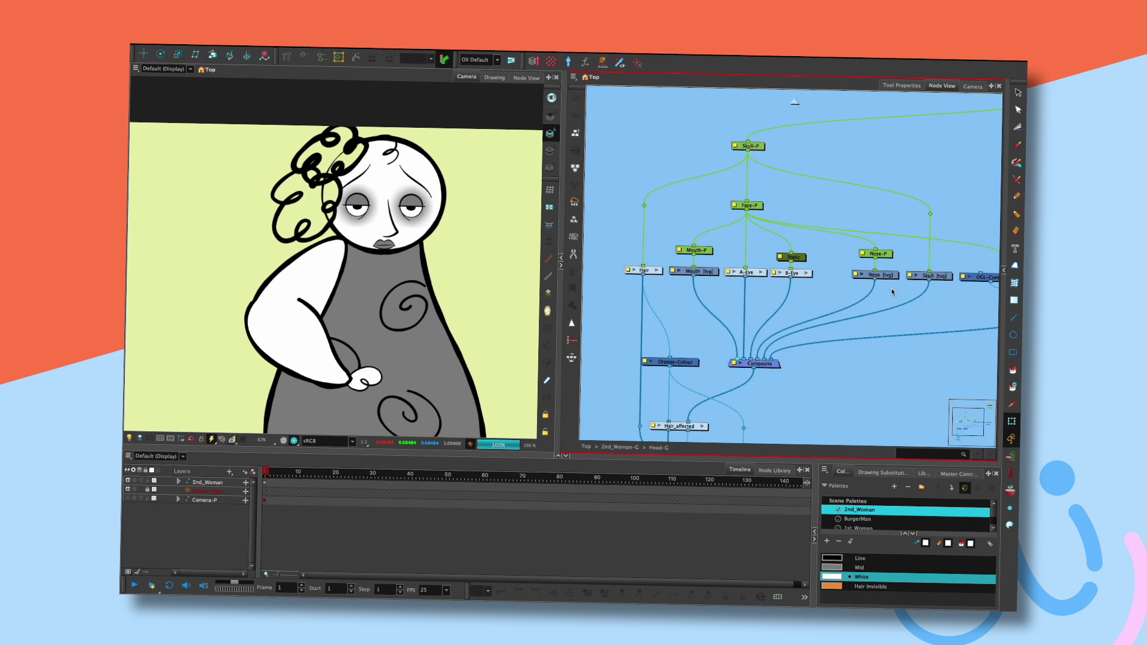
pyautogui.doubleClick(872, 275)
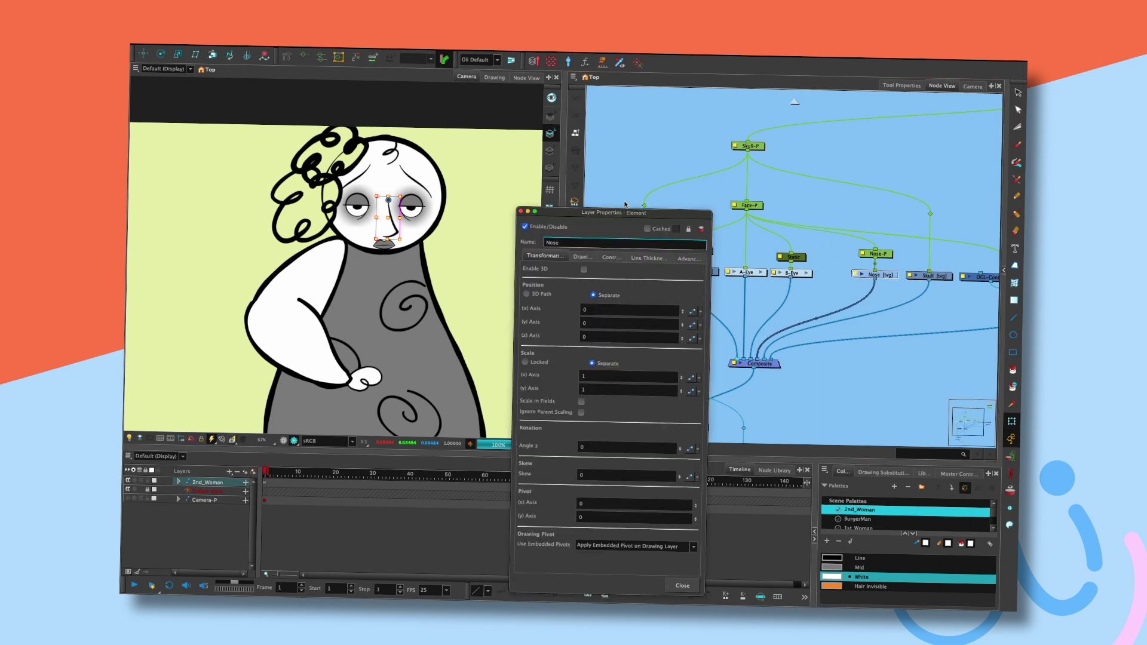
pyautogui.click(521, 212)
pyautogui.click(1018, 92)
pyautogui.click(387, 236)
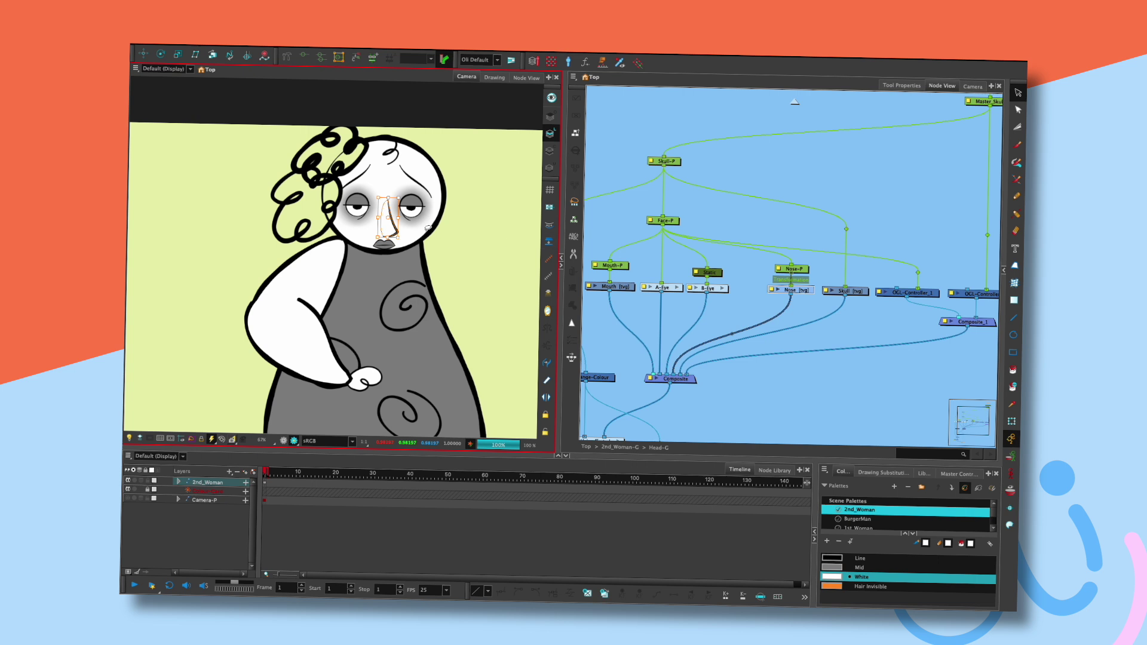
pyautogui.click(397, 197)
pyautogui.click(398, 197)
pyautogui.click(467, 211)
pyautogui.click(1012, 421)
pyautogui.moveTo(715, 222); pyautogui.dragTo(790, 236)
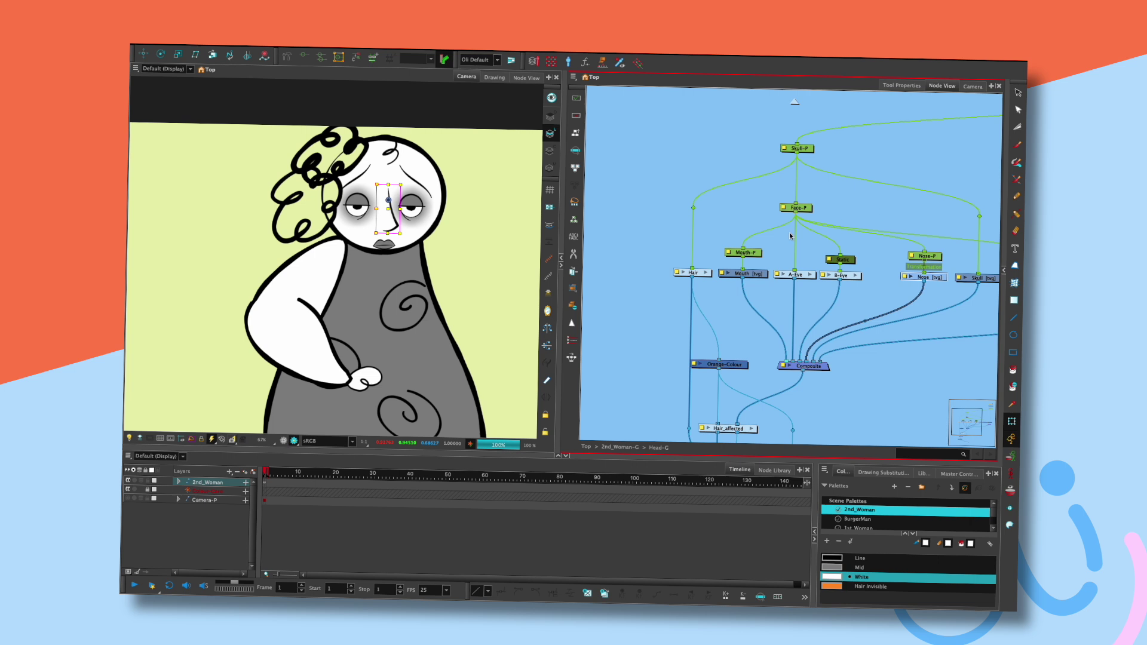
# - Select the Mouth drawing and nudge it slightly upward beneath the nose
pyautogui.moveTo(964, 292); pyautogui.dragTo(927, 272)
pyautogui.click(843, 273)
pyautogui.click(709, 253)
pyautogui.click(1018, 93)
pyautogui.moveTo(389, 231); pyautogui.dragTo(424, 230)
pyautogui.press(']')
pyautogui.press(']')
pyautogui.press(']')
pyautogui.click(458, 243)
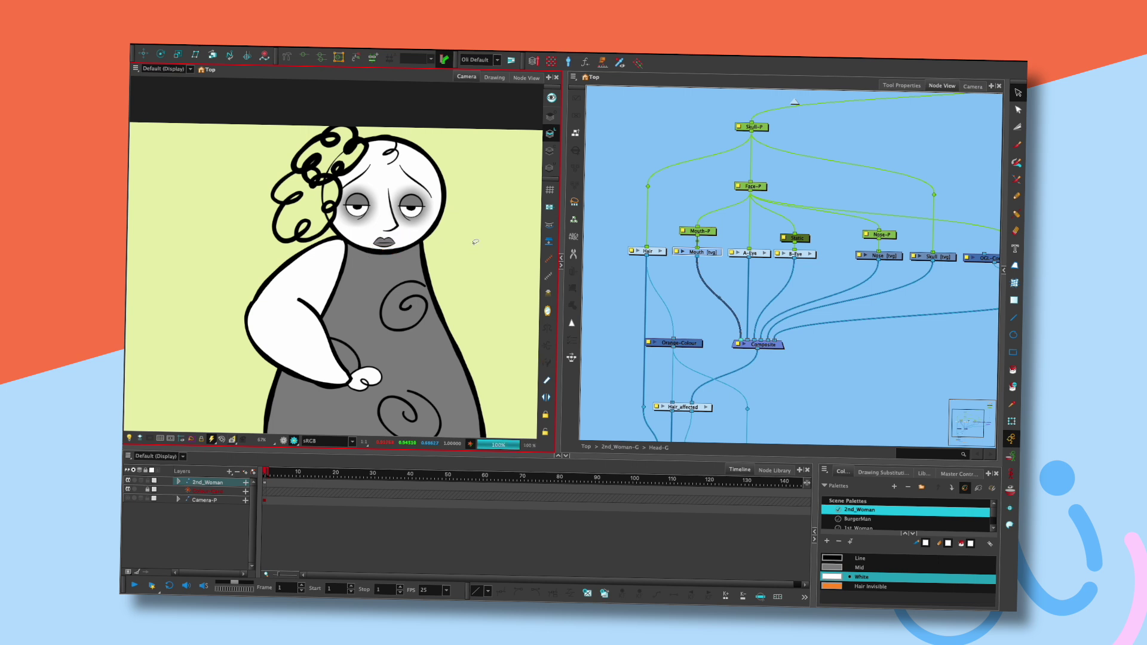
pyautogui.click(1010, 421)
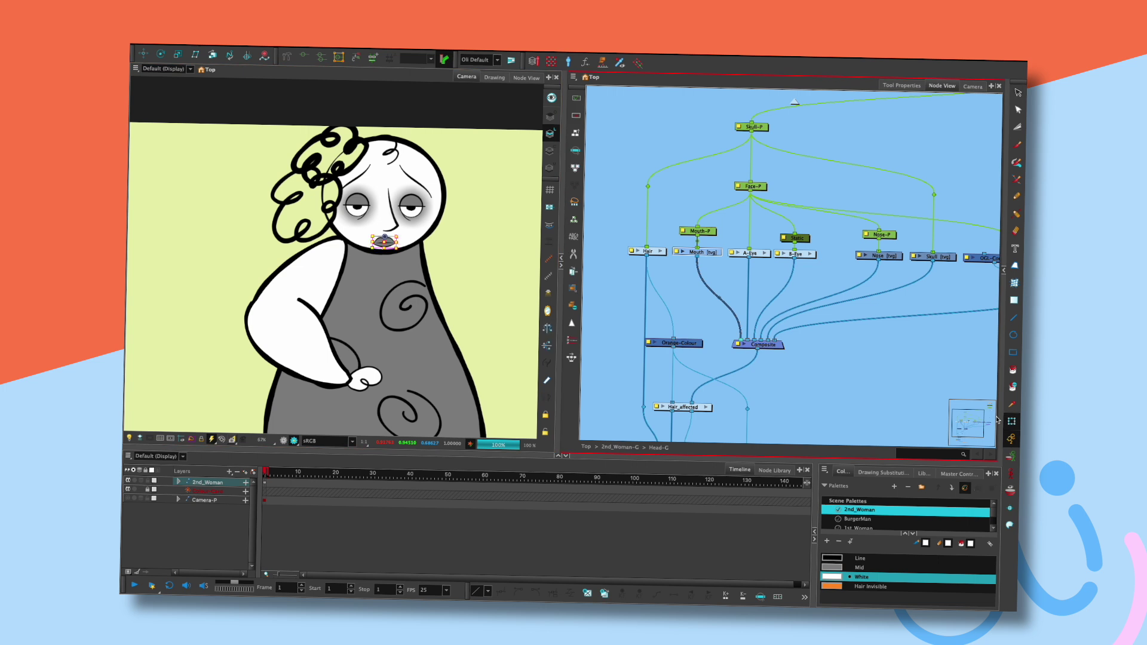
# - Enlarge the camera view further, deselect the mouth and look over the woman's face and body
pyautogui.click(561, 266)
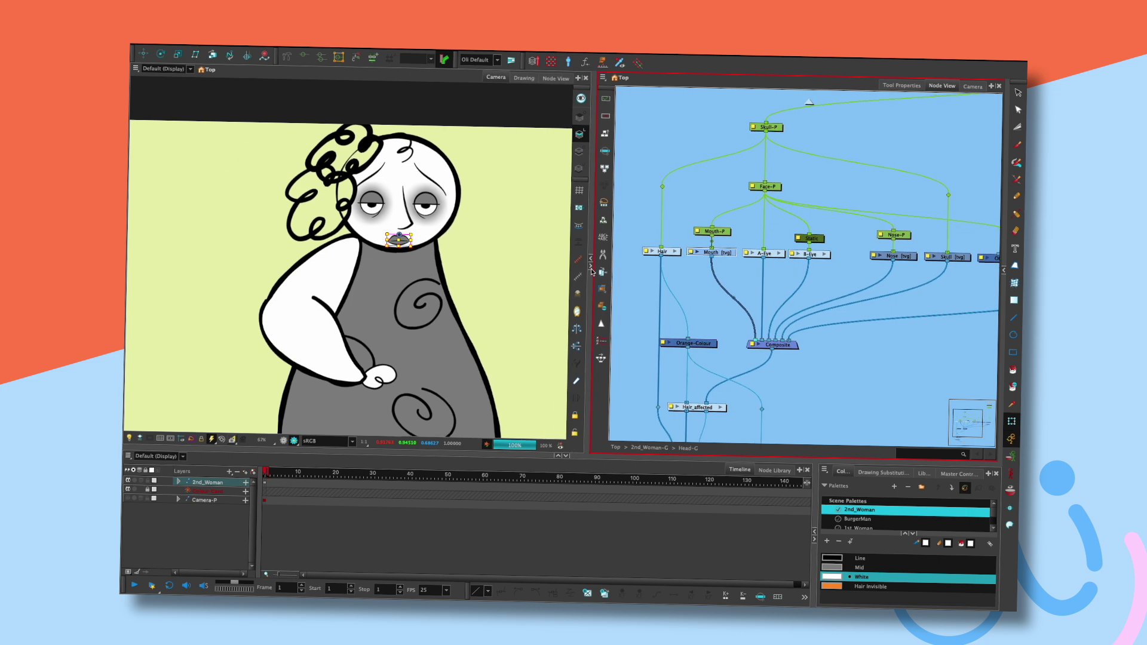
pyautogui.click(1003, 270)
pyautogui.click(506, 297)
pyautogui.moveTo(499, 300); pyautogui.dragTo(489, 251)
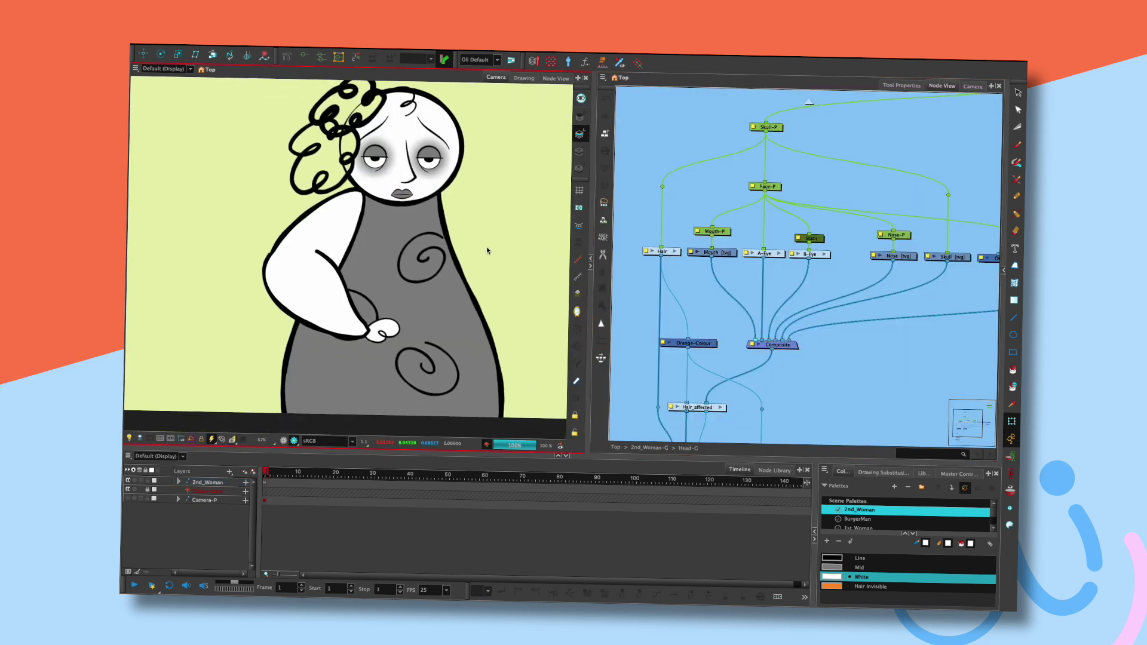
pyautogui.press('1')
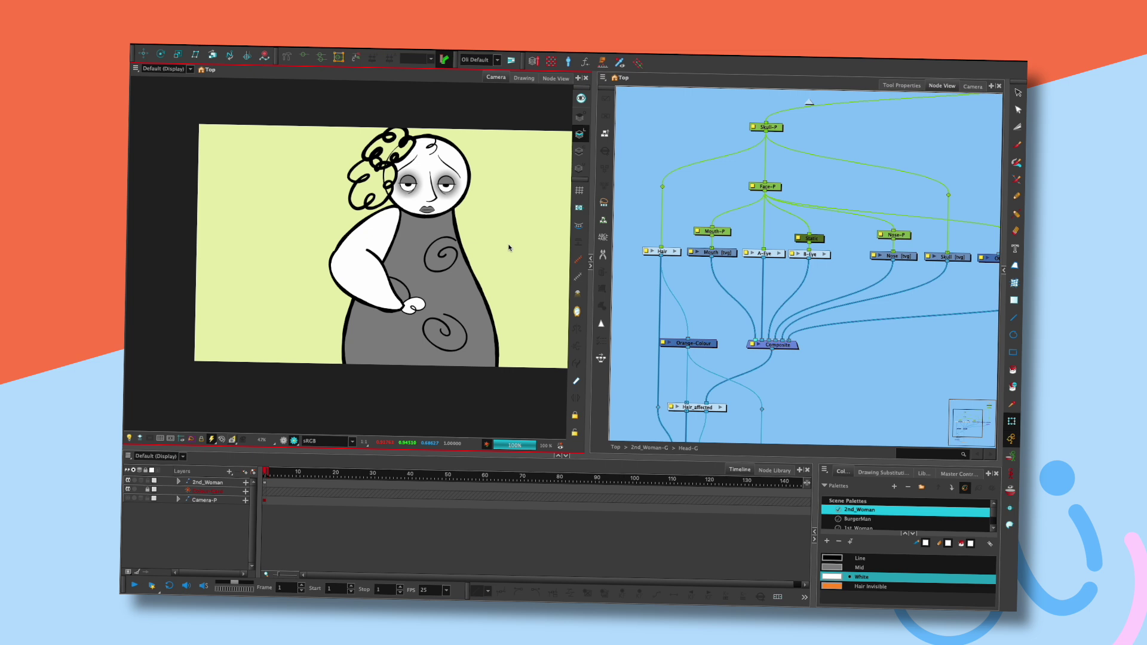
pyautogui.scroll(4, 509, 247)
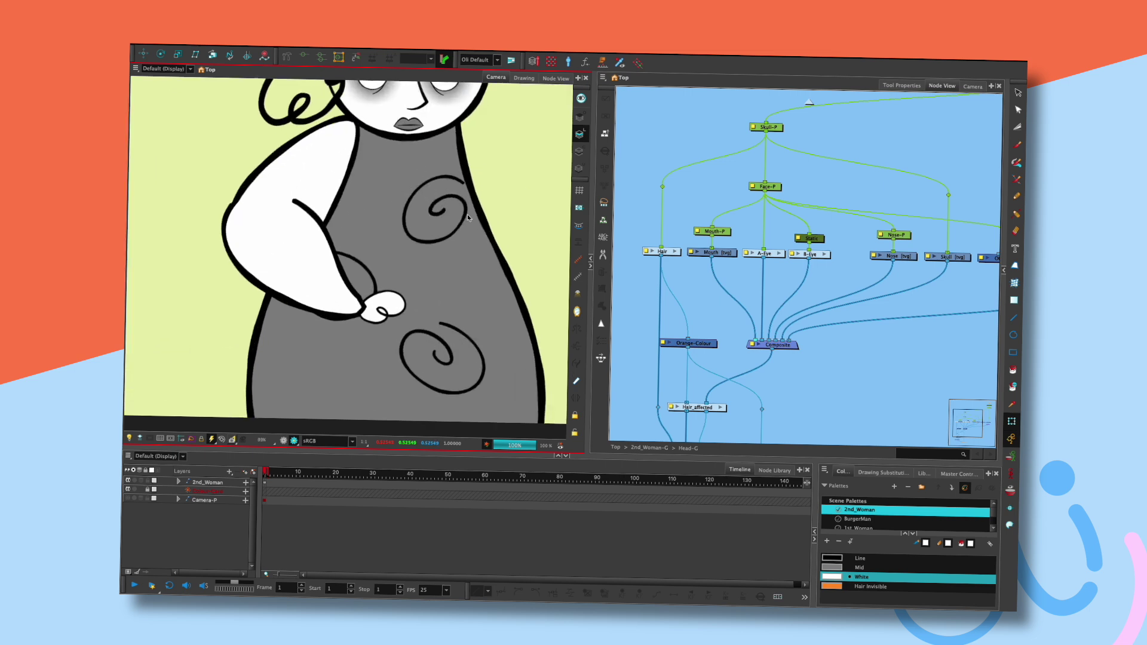
# - Select the bent forearm, show its deformation controls and activate the Rigging tool
pyautogui.click(392, 291)
pyautogui.moveTo(432, 289)
pyautogui.mouseDown()
pyautogui.moveTo(393, 319)
pyautogui.moveTo(450, 276)
pyautogui.mouseUp()
pyautogui.click(276, 444)
pyautogui.click(315, 53)
pyautogui.click(540, 195)
pyautogui.click(379, 264)
pyautogui.hotkey('alt', 'q')
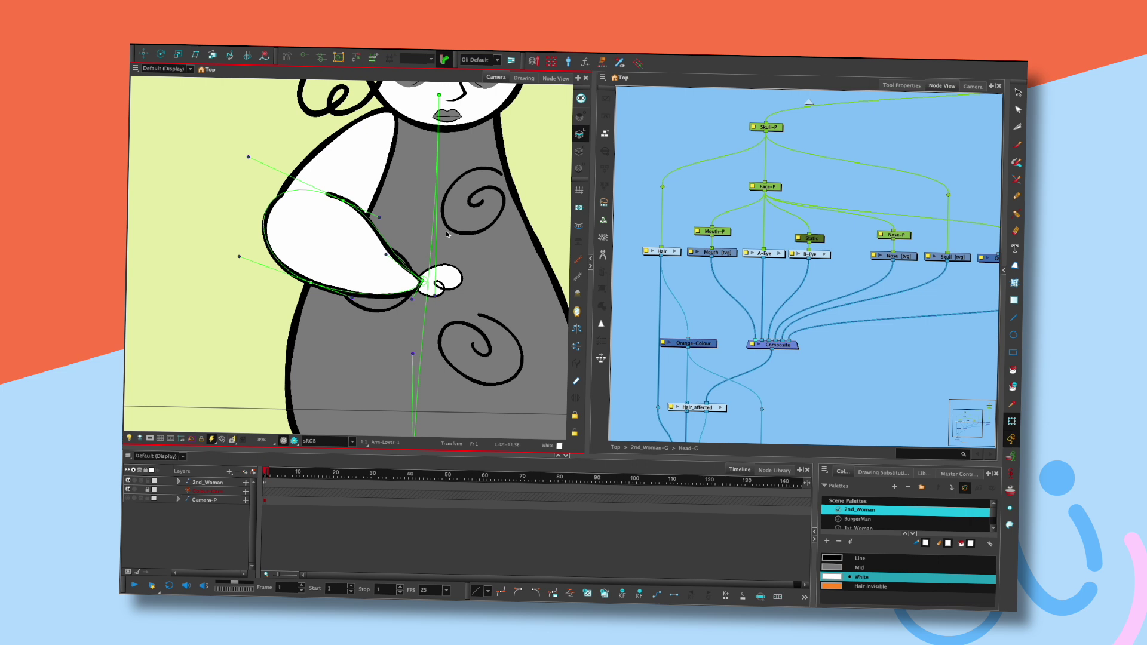
pyautogui.click(381, 255)
pyautogui.moveTo(381, 255)
pyautogui.mouseDown()
pyautogui.moveTo(360, 259)
pyautogui.moveTo(374, 265)
pyautogui.moveTo(369, 254)
pyautogui.mouseUp()
pyautogui.hotkey('alt', '4')
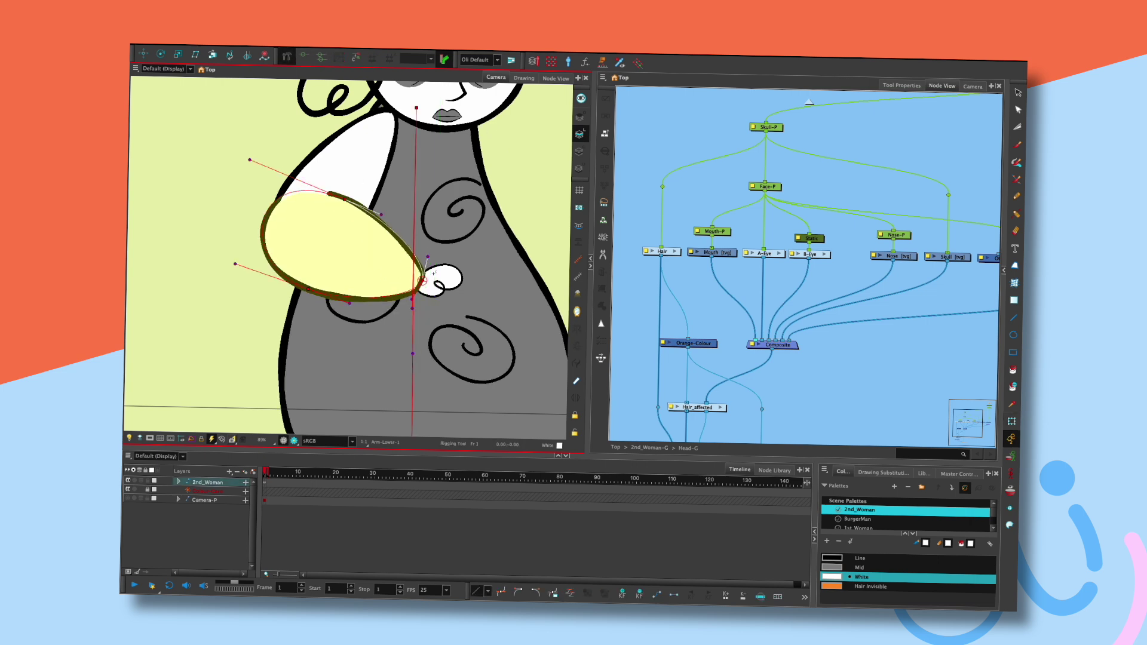
# - Adjust the wrist point and its handle on the forearm deformer with the Rigging tool and activate the Transform tool
pyautogui.scroll(2, 443, 240)
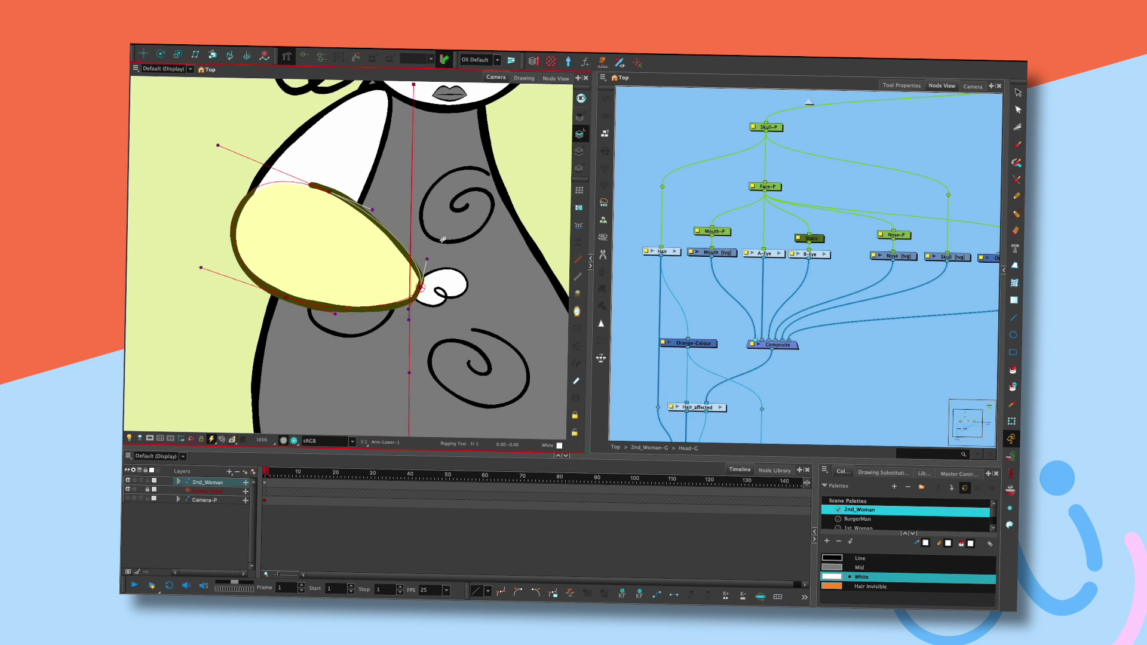
pyautogui.moveTo(421, 287); pyautogui.dragTo(429, 260)
pyautogui.moveTo(410, 309); pyautogui.dragTo(404, 323)
pyautogui.click(862, 354)
pyautogui.hotkey('shift', 't')
pyautogui.click(420, 249)
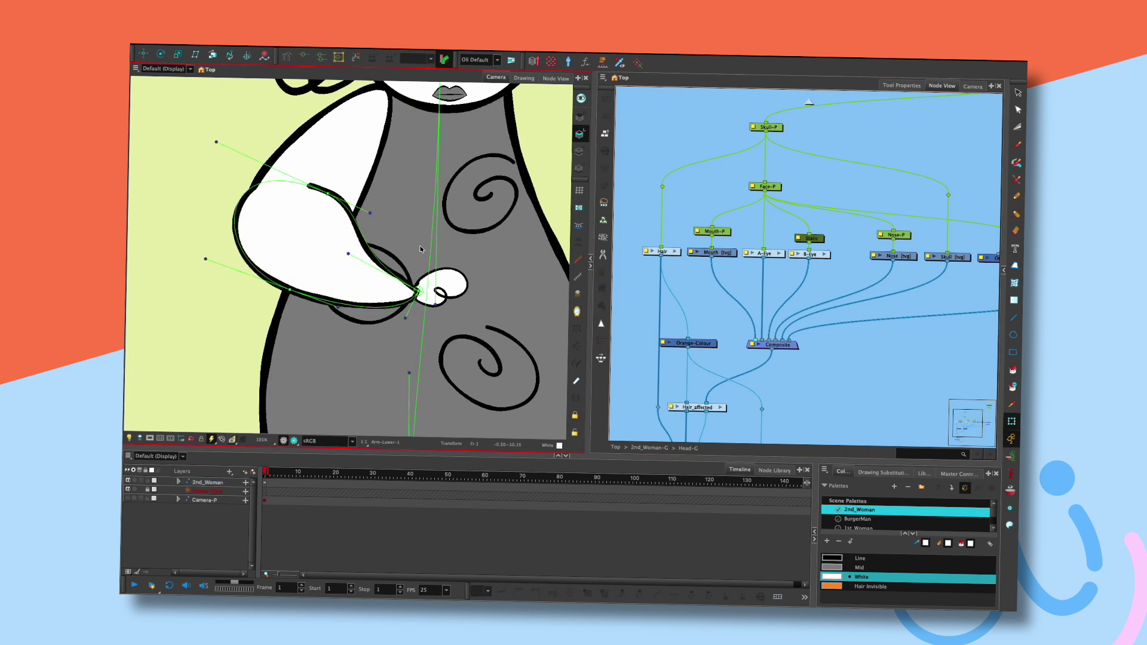
# - Try reshaping the forearm by shifting the deformer's wrist point and the neighbouring curve handle
pyautogui.click(420, 276)
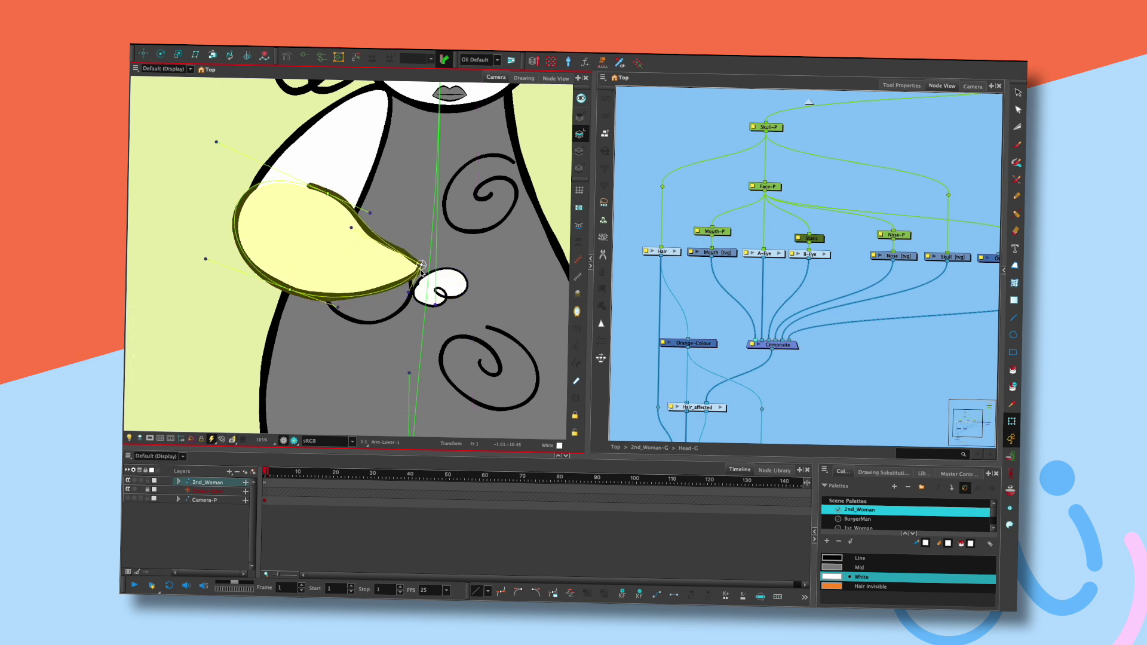
pyautogui.press('Down')
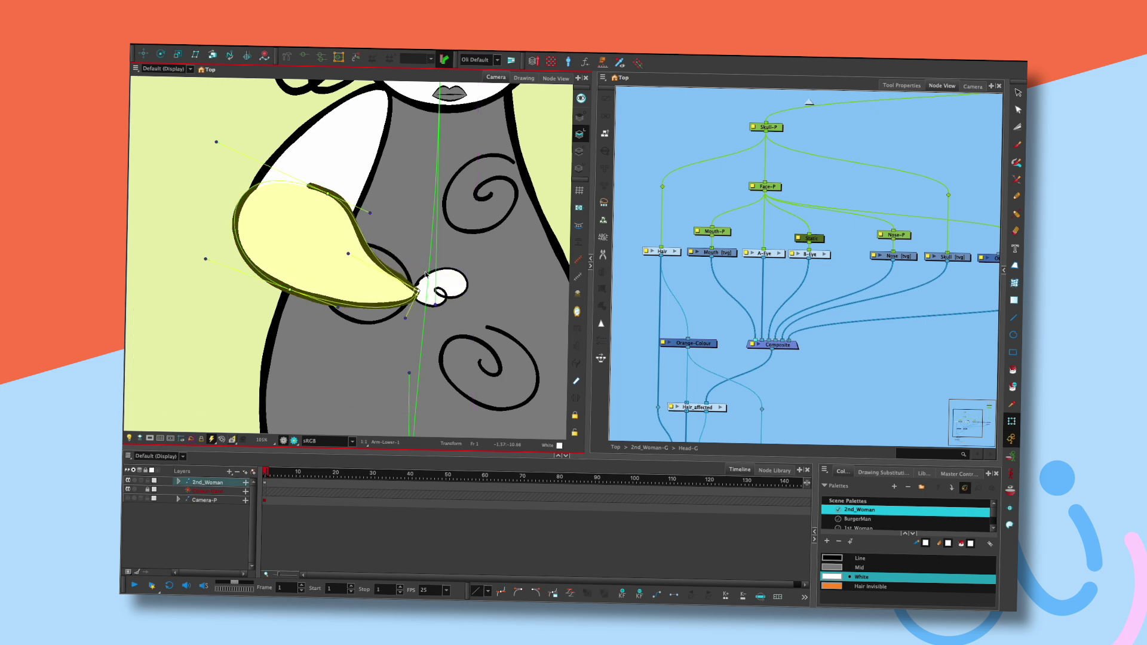
pyautogui.moveTo(419, 280)
pyautogui.mouseDown()
pyautogui.moveTo(416, 261)
pyautogui.moveTo(419, 289)
pyautogui.mouseUp()
pyautogui.moveTo(370, 265); pyautogui.dragTo(369, 225)
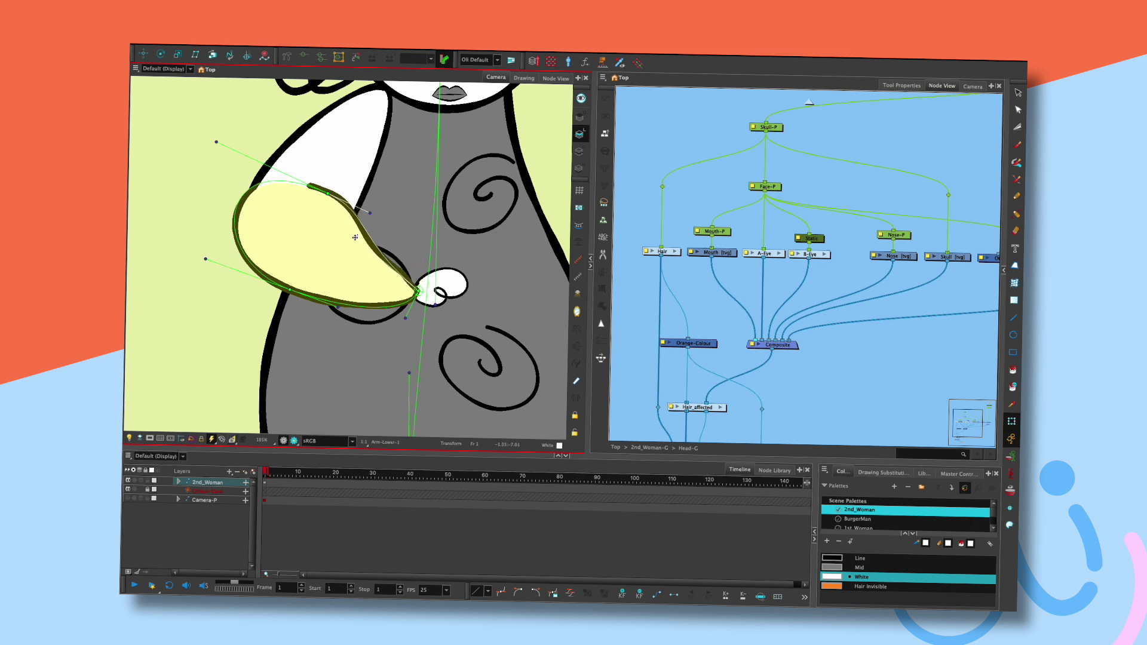
# - Locate the Deformation-Arm-Lower group inside the Arm group and delete it
pyautogui.click(696, 170)
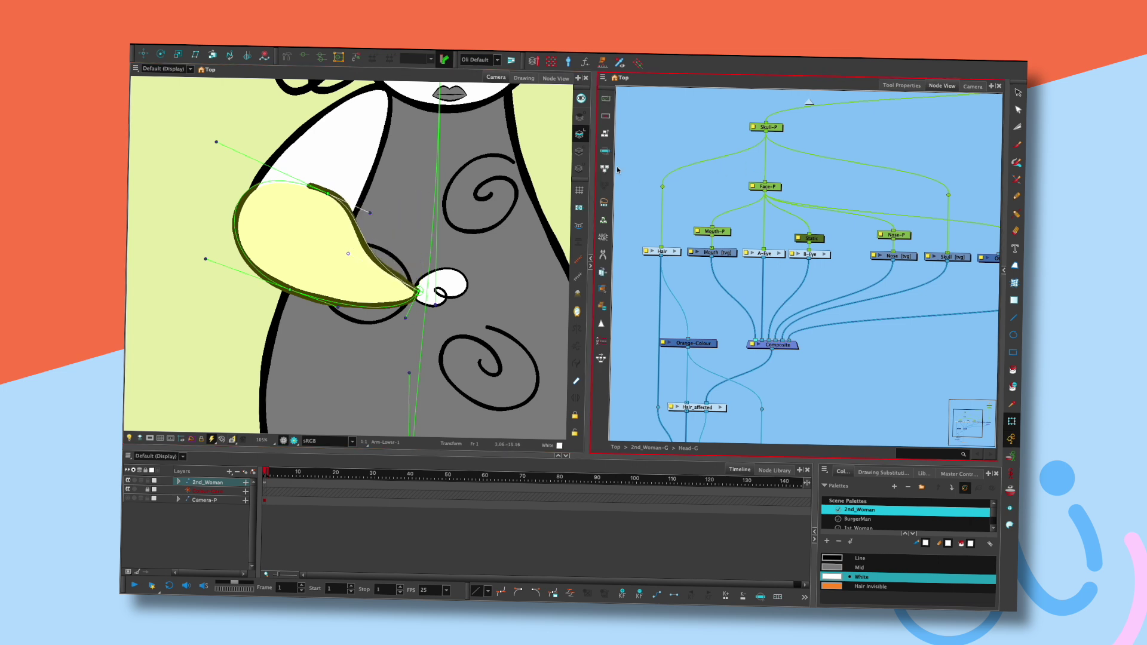
pyautogui.click(605, 134)
pyautogui.click(812, 107)
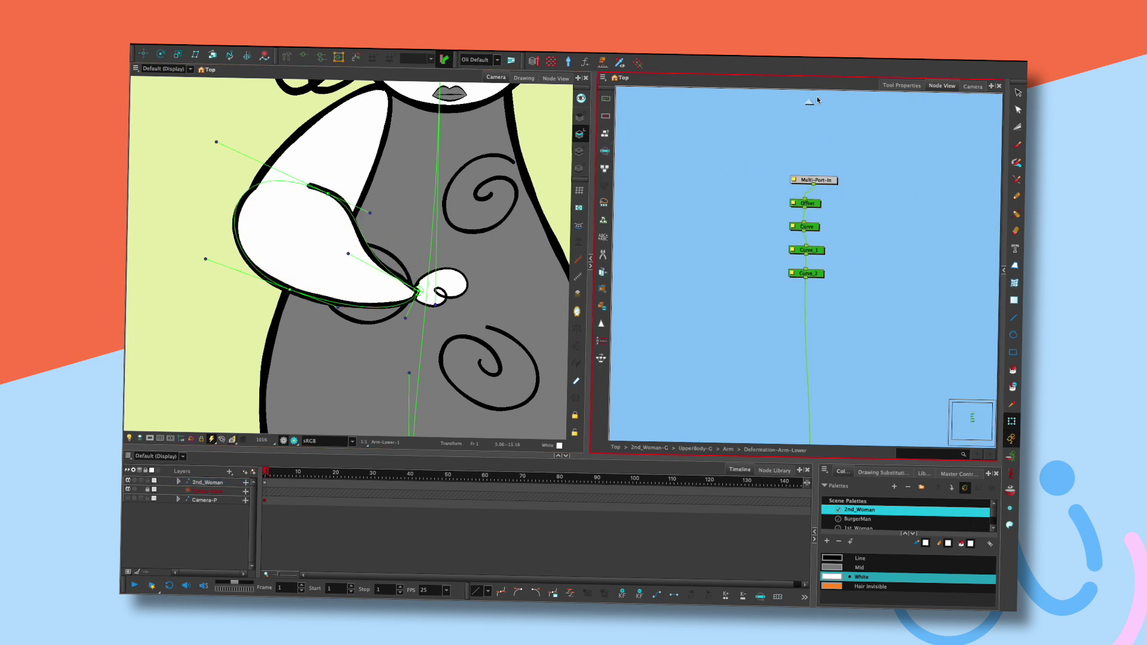
pyautogui.click(809, 103)
pyautogui.click(822, 276)
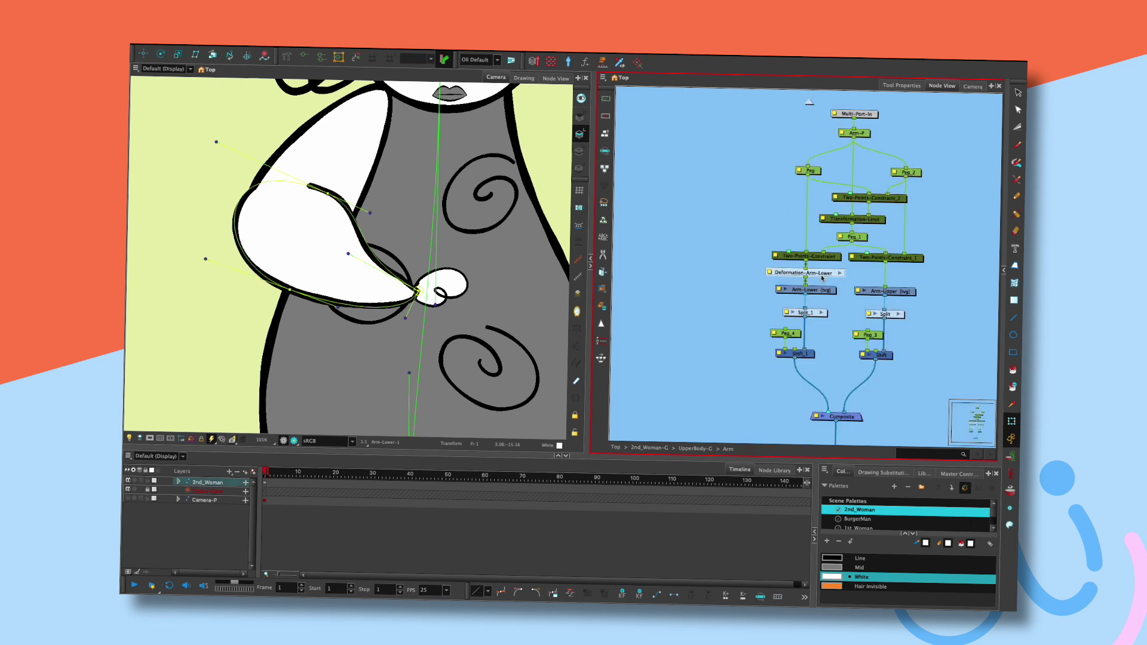
pyautogui.press('Delete')
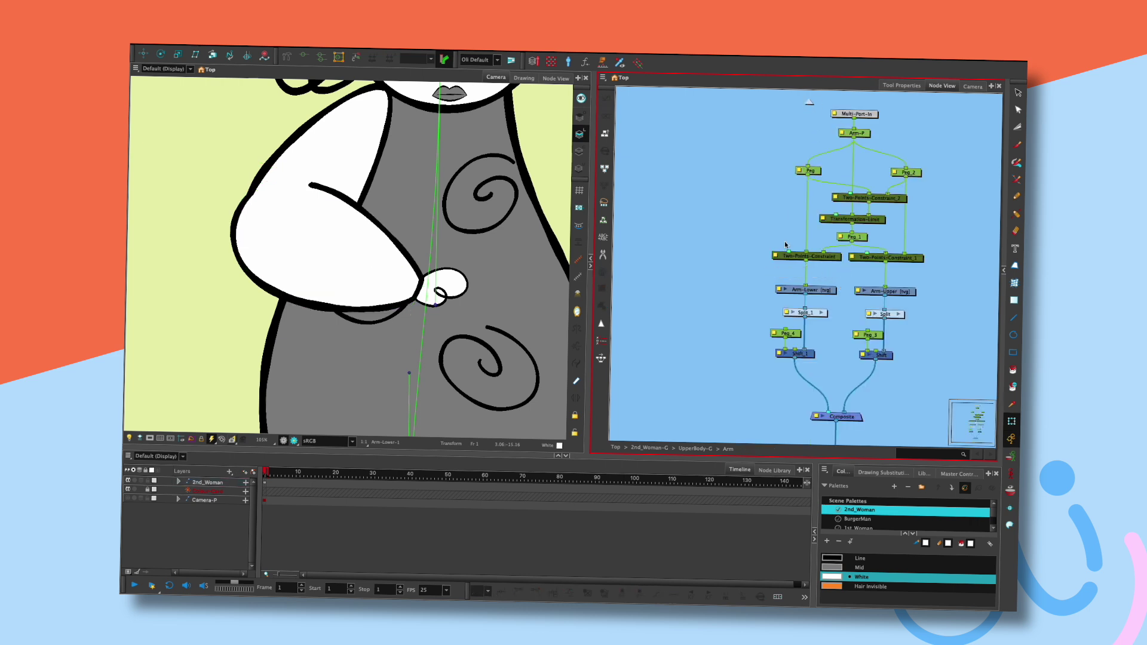
# - Try a curve deformer on the Arm-Lower drawing from elbow to wrist and undo the attempt
pyautogui.click(823, 292)
pyautogui.click(287, 56)
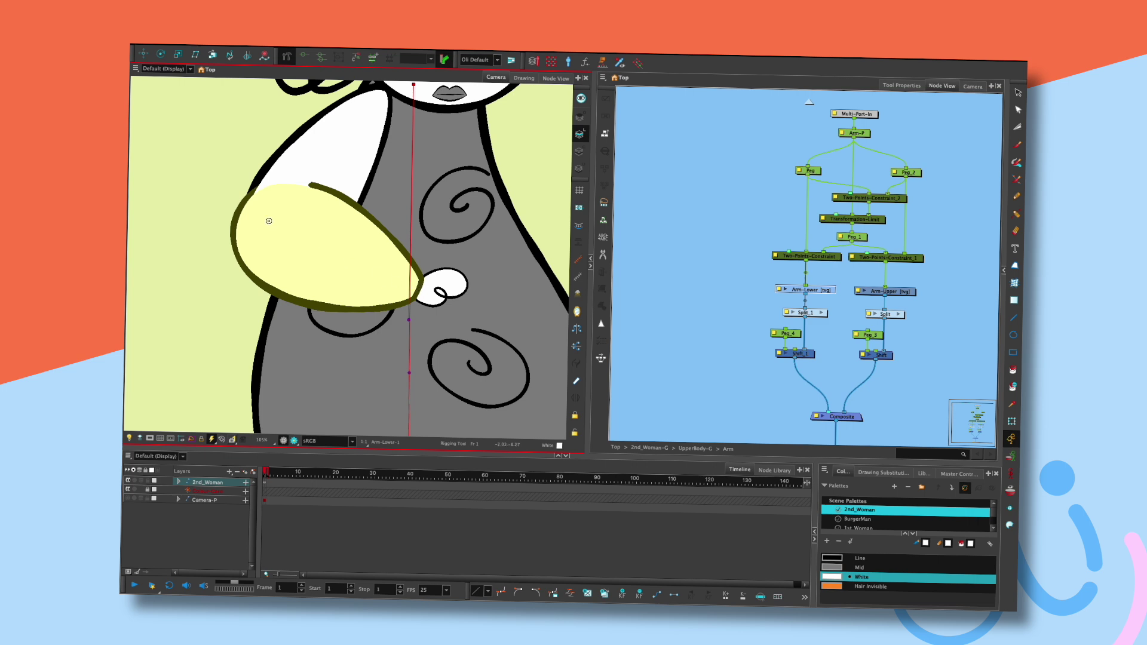
pyautogui.click(246, 211)
pyautogui.click(424, 289)
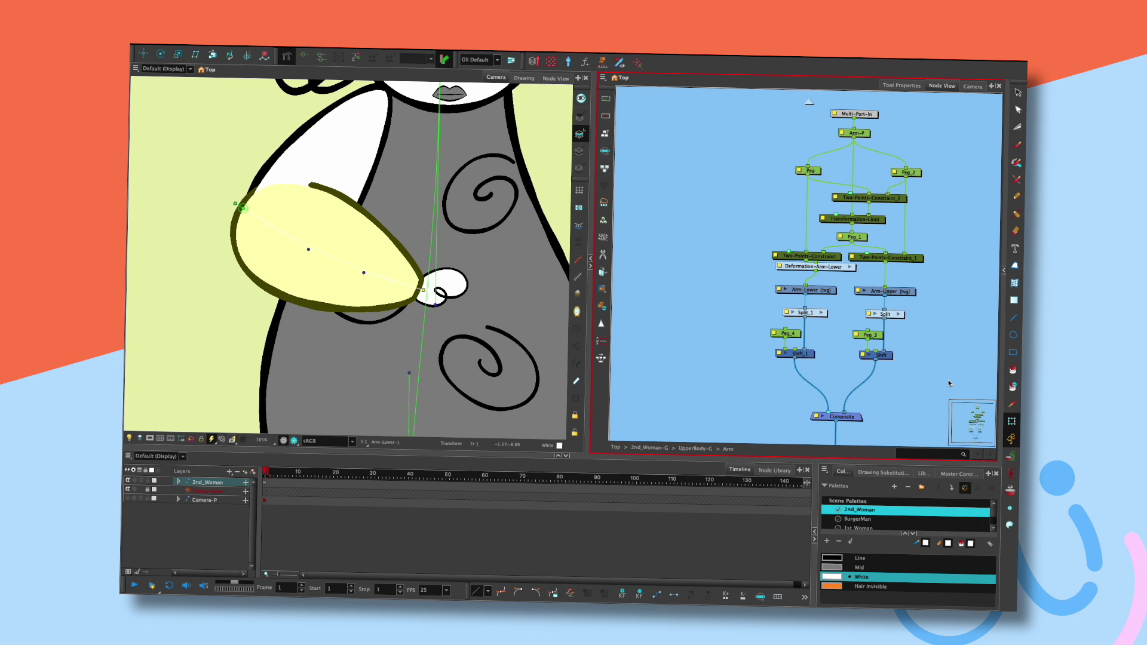
pyautogui.moveTo(241, 211)
pyautogui.mouseDown()
pyautogui.moveTo(276, 224)
pyautogui.moveTo(250, 217)
pyautogui.mouseUp()
pyautogui.press('super+z')
pyautogui.press('super+z')
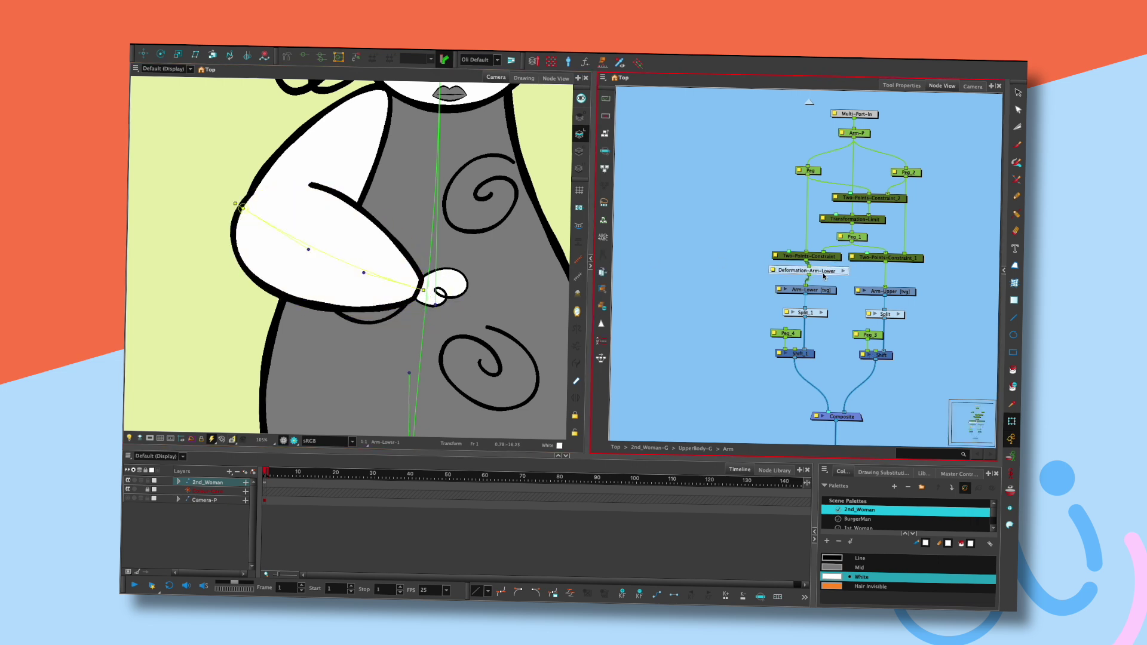
# - Set the Rigging tool to curve mode and build a single-curve deformer along the lower arm from elbow to wrist
pyautogui.click(915, 85)
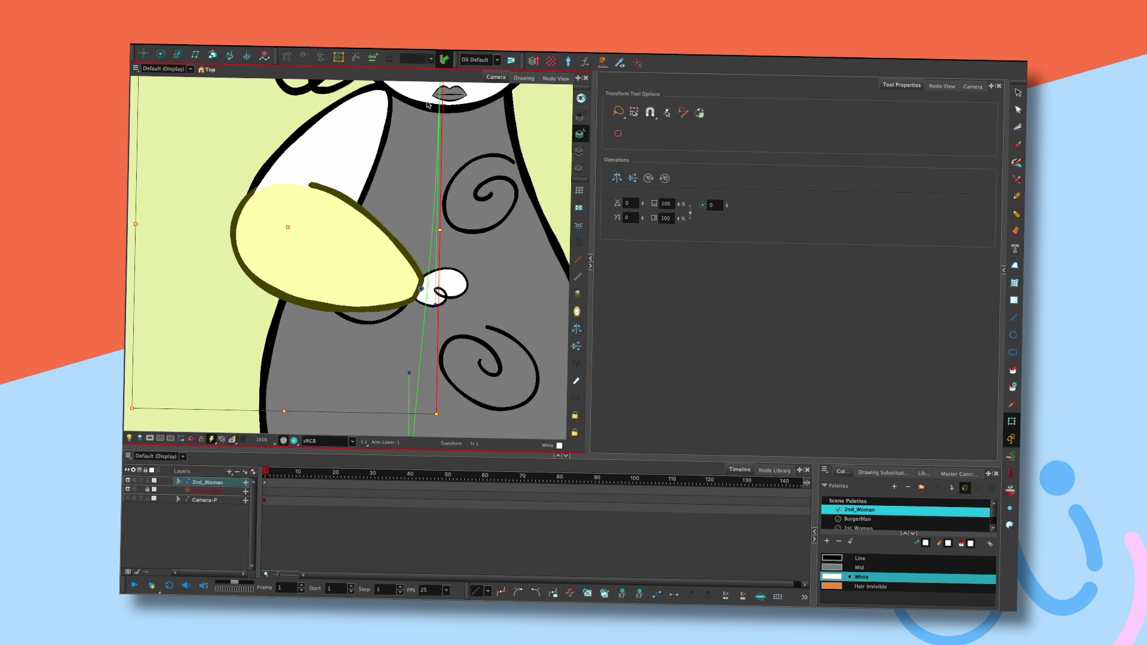
pyautogui.click(1011, 439)
pyautogui.click(671, 118)
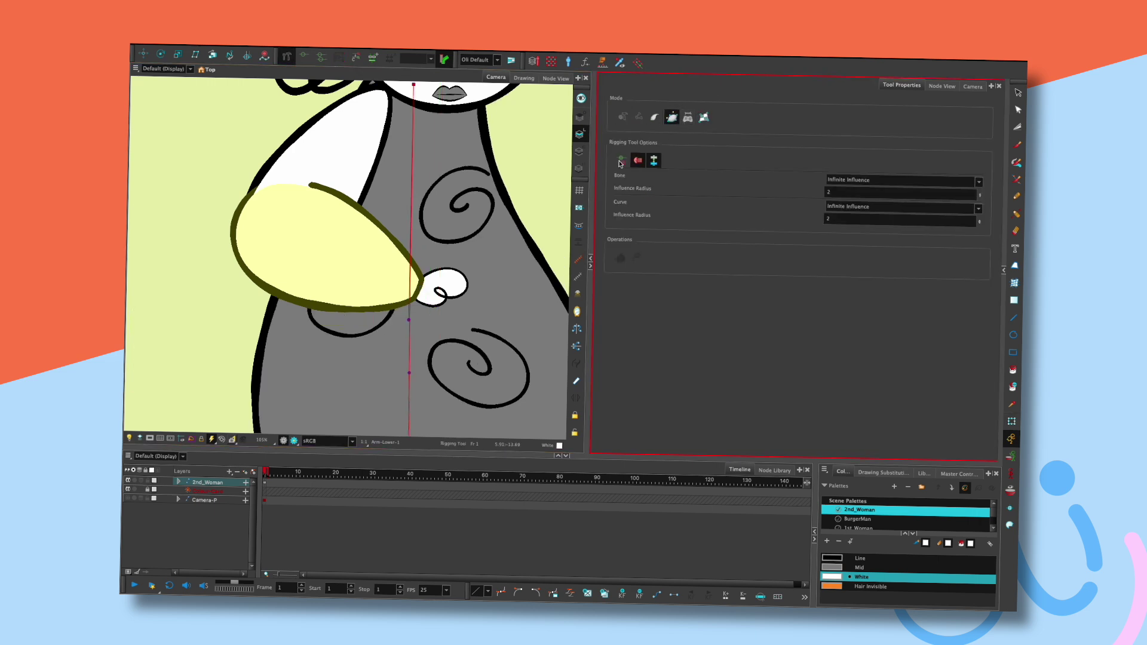
pyautogui.moveTo(301, 254); pyautogui.dragTo(310, 248)
pyautogui.click(428, 289)
pyautogui.hotkey('shift', 't')
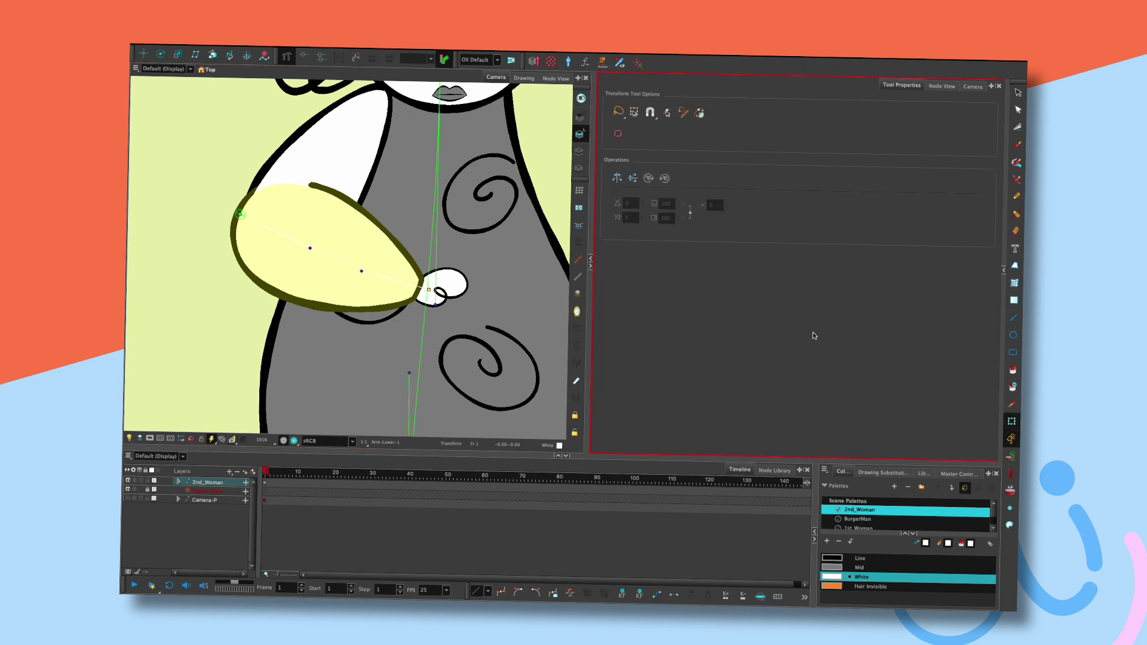
# - Try bending the forearm through its new curve handles and undo the test changes
pyautogui.moveTo(362, 270); pyautogui.dragTo(332, 295)
pyautogui.hotkey('ctrl', 'z')
pyautogui.hotkey('ctrl', 'z')
pyautogui.hotkey('ctrl', 'z')
pyautogui.hotkey('ctrl', 'z')
pyautogui.hotkey('ctrl', 'z')
pyautogui.moveTo(248, 258)
pyautogui.mouseDown()
pyautogui.moveTo(289, 267)
pyautogui.moveTo(254, 267)
pyautogui.mouseUp()
pyautogui.hotkey('ctrl', 'z')
pyautogui.hotkey('ctrl', 'z')
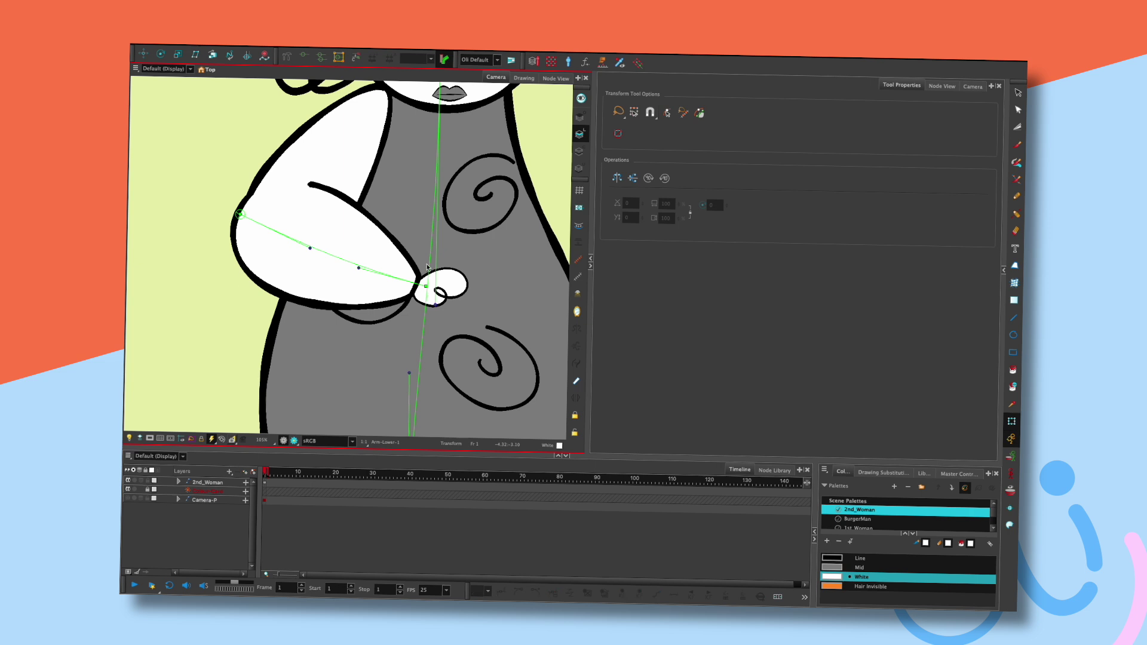
# - Extend the forearm by moving the hand slightly up and outward, and adjust the bend of its curve
pyautogui.scroll(-4, 242, 270)
pyautogui.click(312, 254)
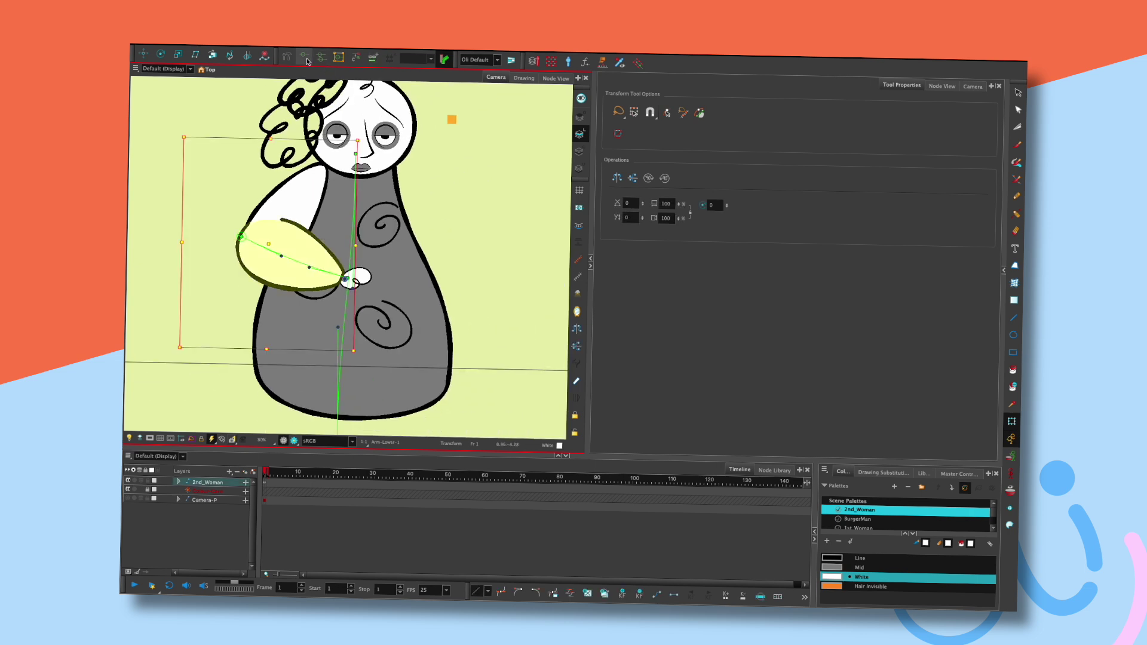
pyautogui.click(477, 124)
pyautogui.click(272, 257)
pyautogui.click(366, 278)
pyautogui.moveTo(366, 279)
pyautogui.mouseDown()
pyautogui.moveTo(401, 252)
pyautogui.moveTo(365, 272)
pyautogui.moveTo(383, 267)
pyautogui.mouseUp()
pyautogui.click(325, 252)
pyautogui.click(310, 283)
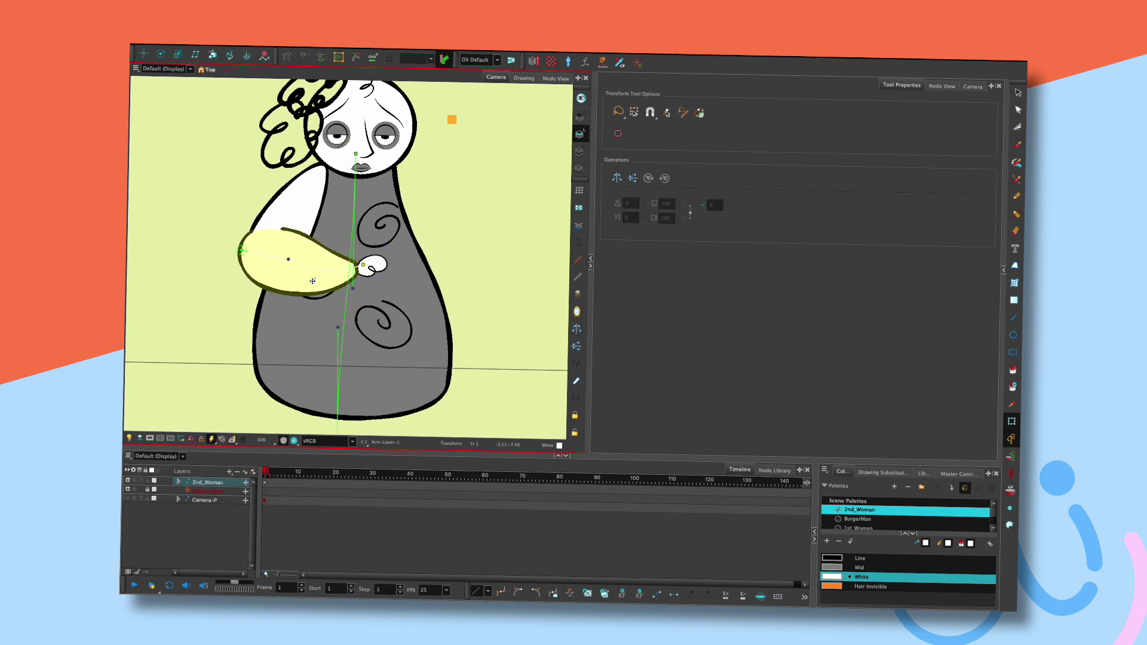
# - Move the hand back toward the body, nudge the elbow and reshape the forearm's curve
pyautogui.click(373, 264)
pyautogui.moveTo(373, 264)
pyautogui.mouseDown()
pyautogui.moveTo(379, 227)
pyautogui.moveTo(367, 249)
pyautogui.mouseUp()
pyautogui.click(258, 246)
pyautogui.moveTo(244, 244); pyautogui.dragTo(246, 244)
pyautogui.press('Escape')
pyautogui.moveTo(295, 279); pyautogui.dragTo(290, 263)
pyautogui.press('Escape')
pyautogui.press('space')
pyautogui.moveTo(442, 215); pyautogui.dragTo(422, 249)
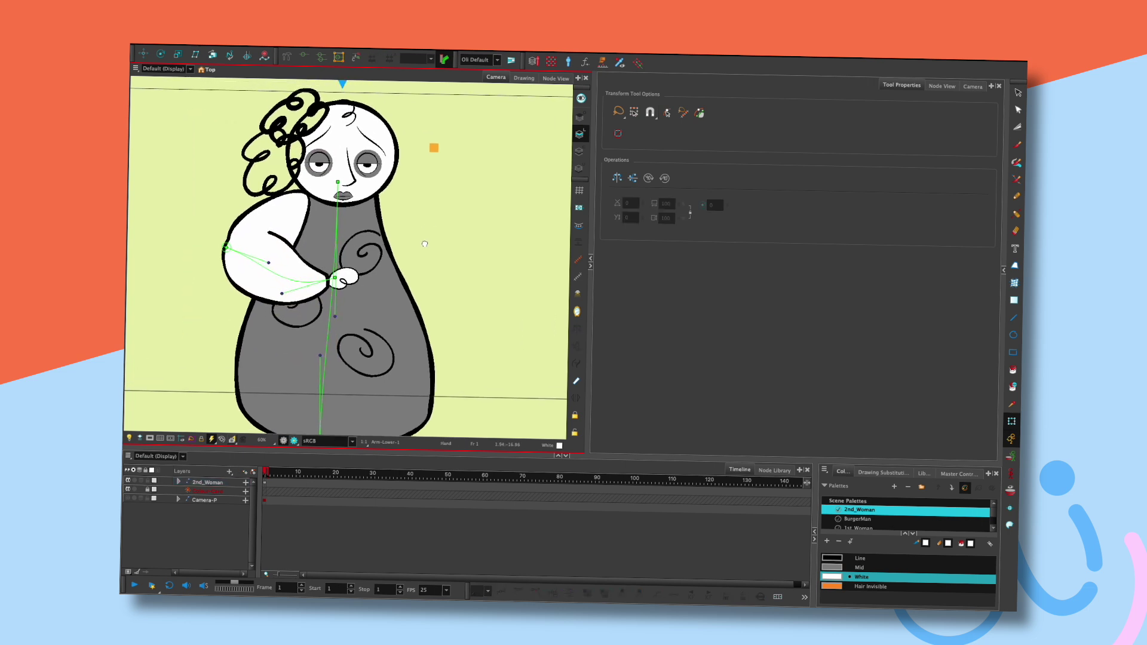
# - Hide all deformation controls and pull the hand outward across the body to stretch the forearm
pyautogui.click(236, 278)
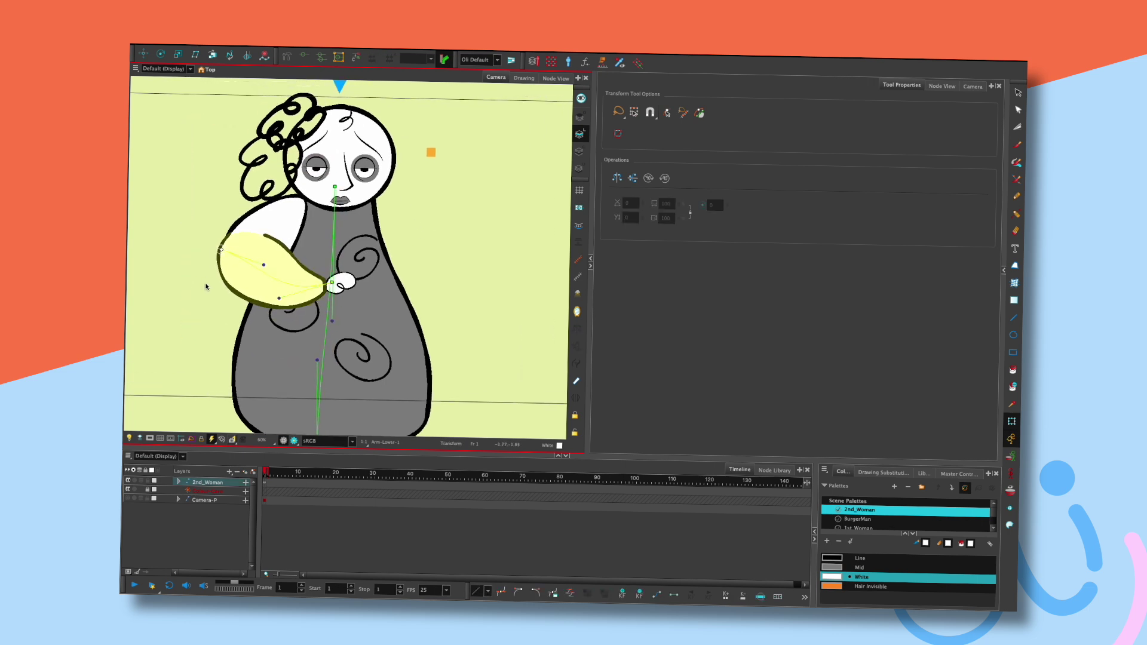
pyautogui.click(205, 286)
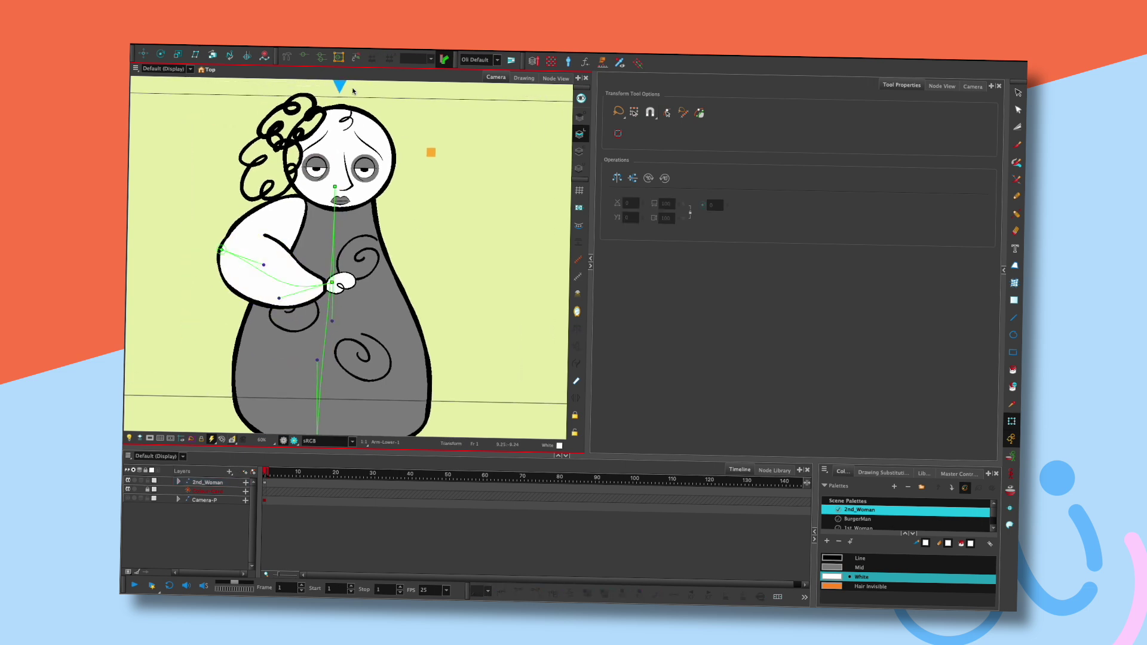
pyautogui.click(304, 55)
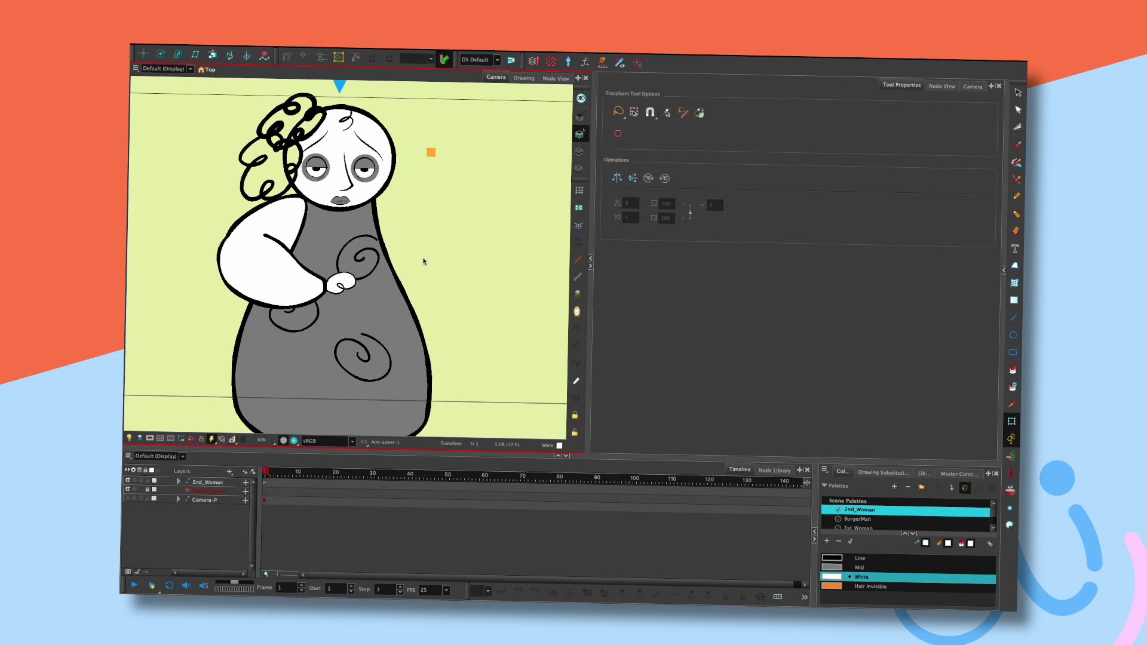
pyautogui.moveTo(314, 286); pyautogui.dragTo(339, 280)
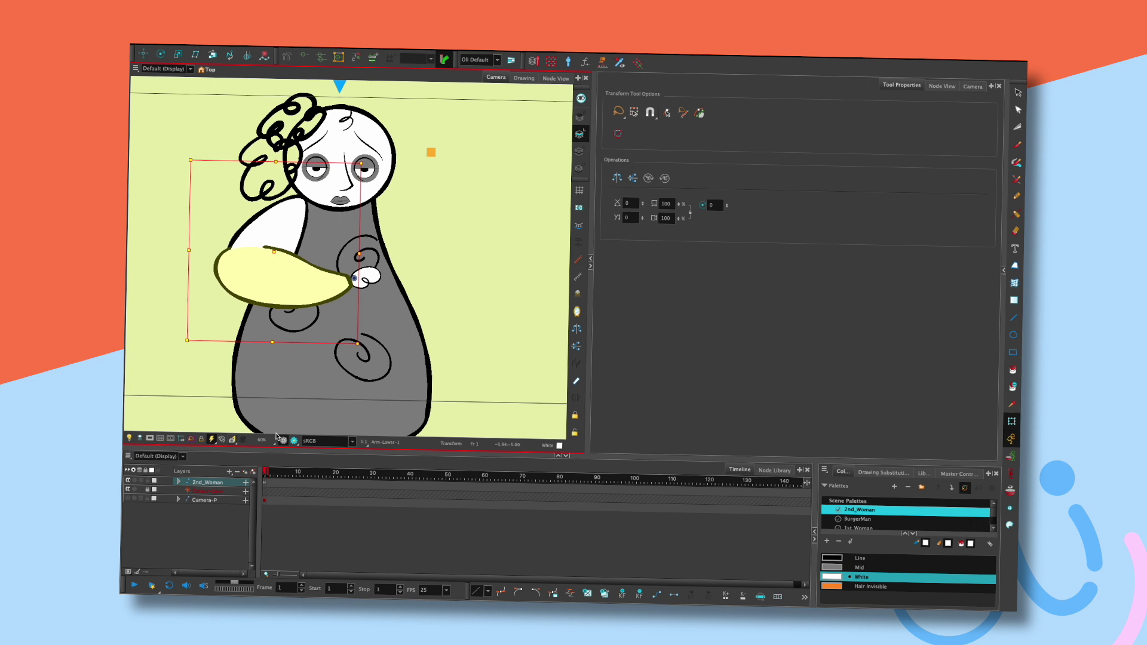
# - Show the forearm's deformation controls, try shifting the elbow point and undo the shift
pyautogui.click(303, 56)
pyautogui.moveTo(218, 267); pyautogui.dragTo(228, 252)
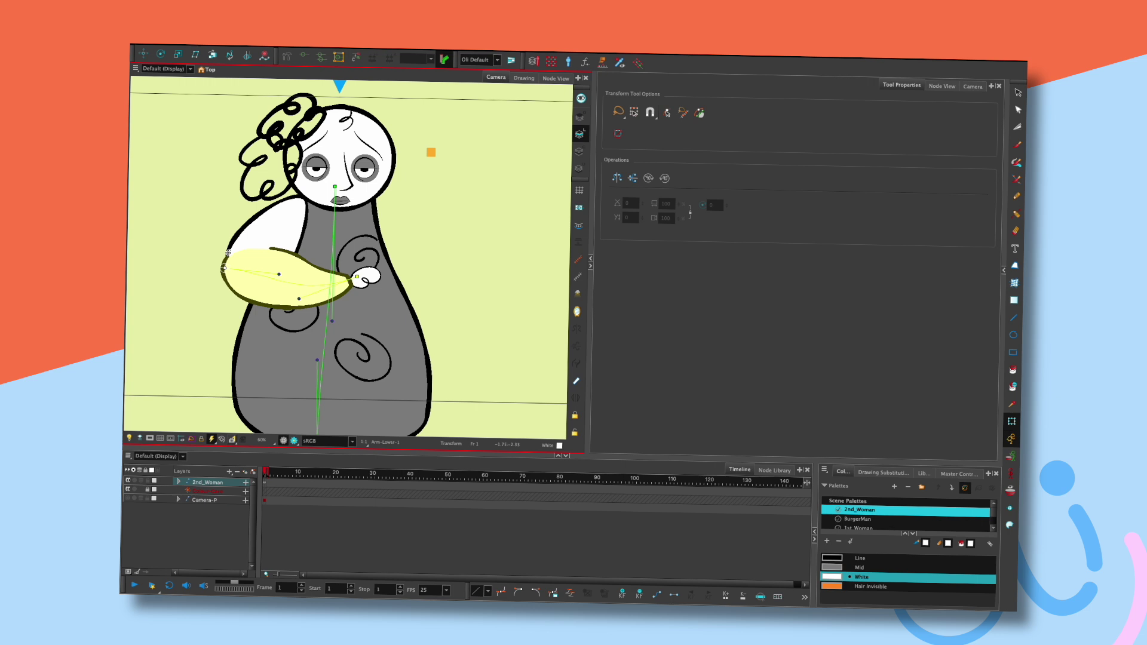
pyautogui.click(430, 166)
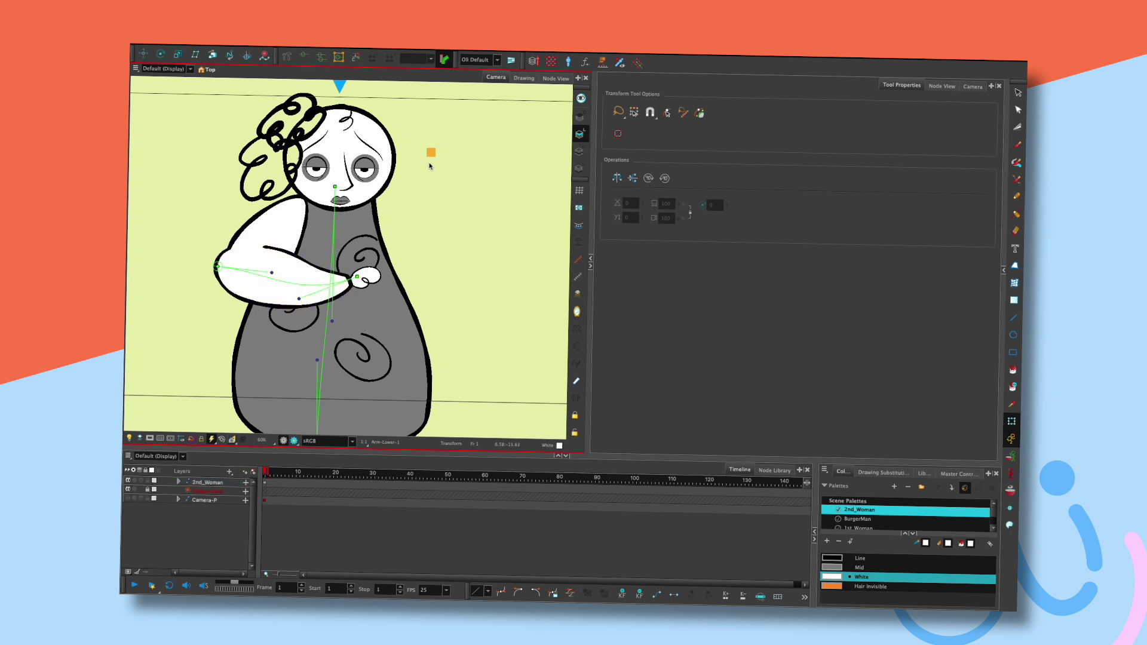
pyautogui.press('super+z')
# - Open the Deformation-Arm-Lower group and arrange Multi-Port-In and Multi-Port-Out closely above and below the Offset and Curve nodes
pyautogui.click(941, 86)
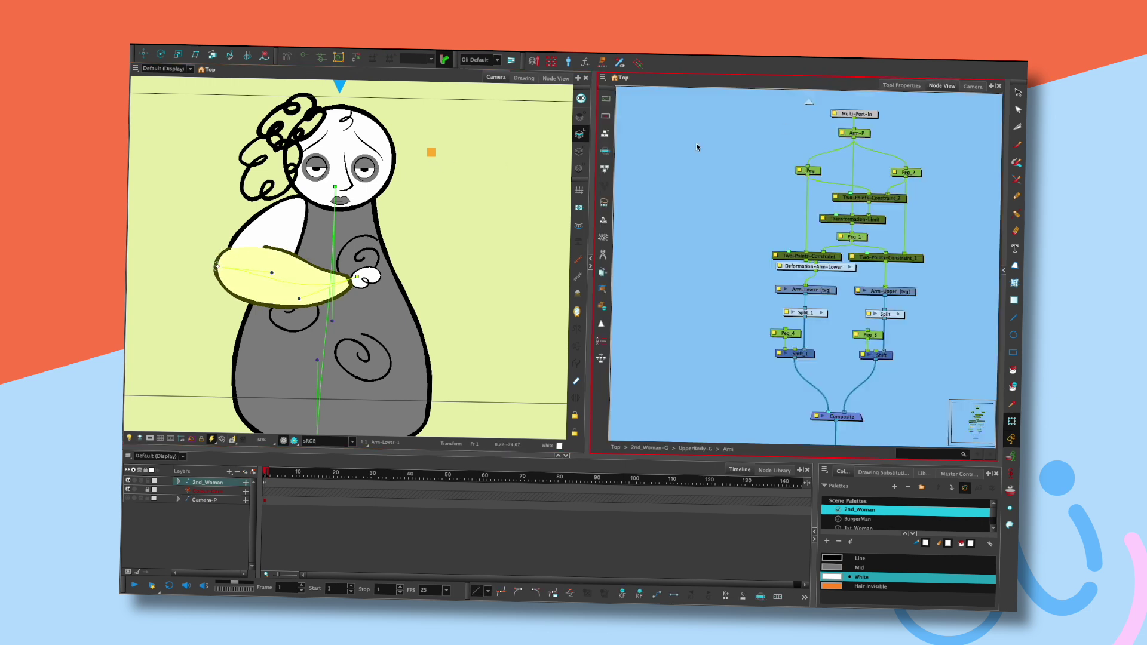
pyautogui.click(605, 135)
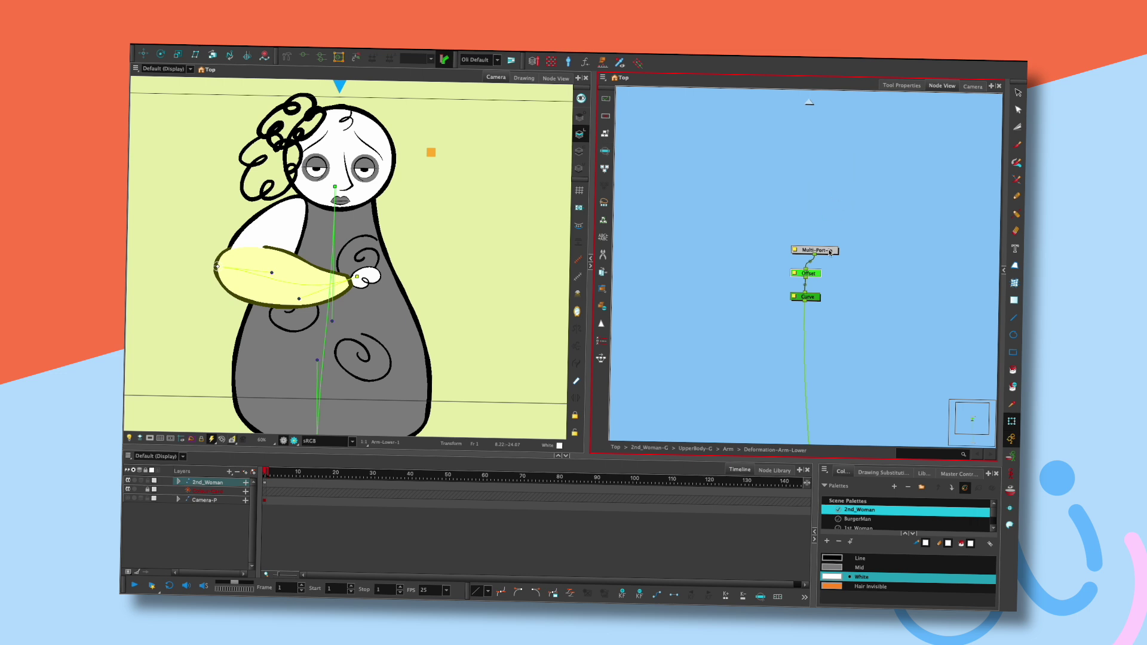
pyautogui.moveTo(828, 251); pyautogui.dragTo(826, 211)
pyautogui.moveTo(852, 269); pyautogui.dragTo(830, 217)
pyautogui.scroll(-4, 845, 315)
pyautogui.moveTo(836, 389); pyautogui.dragTo(837, 167)
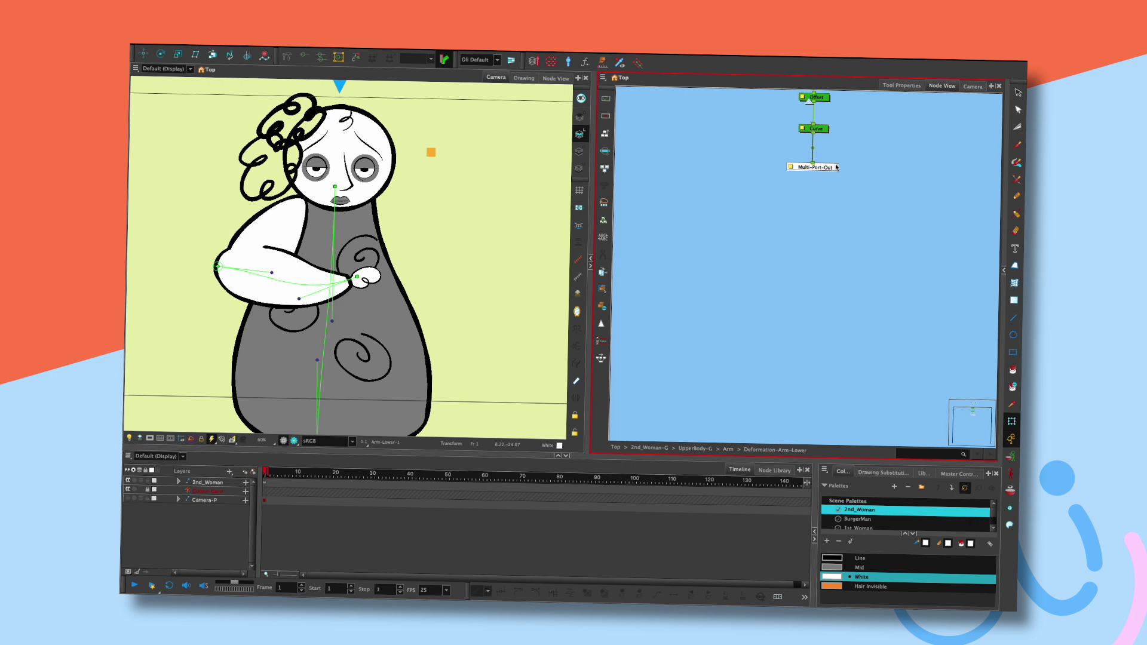
pyautogui.scroll(4, 838, 191)
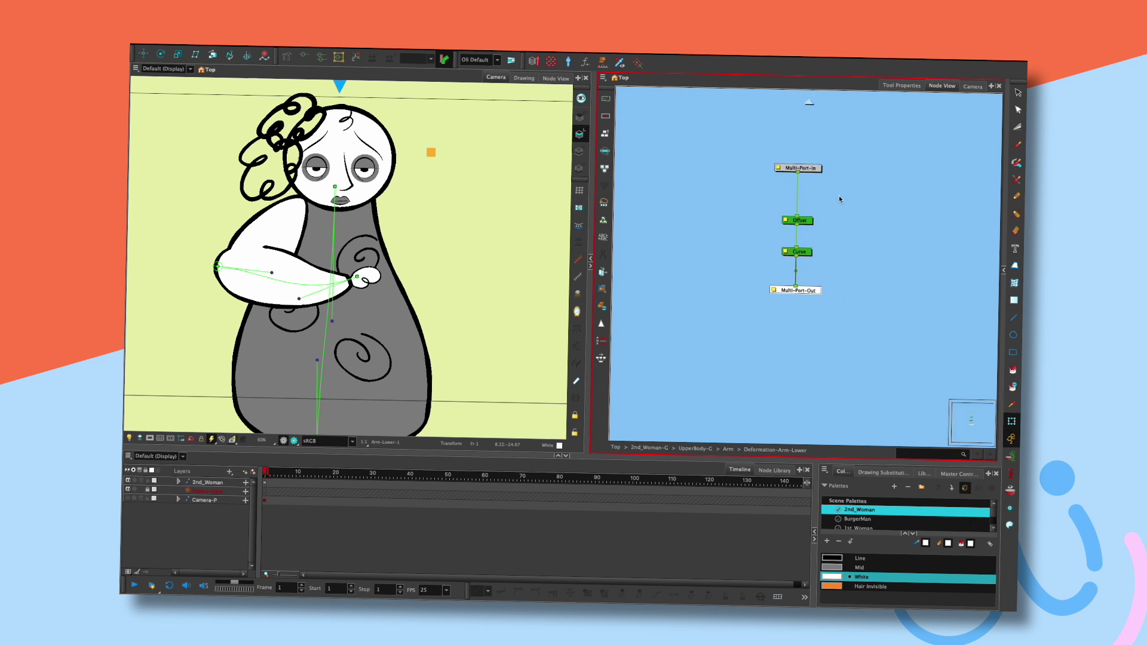
# - Recheck the Offset and Curve connections inside Deformation-Arm-Lower and return to the Arm group
pyautogui.click(809, 103)
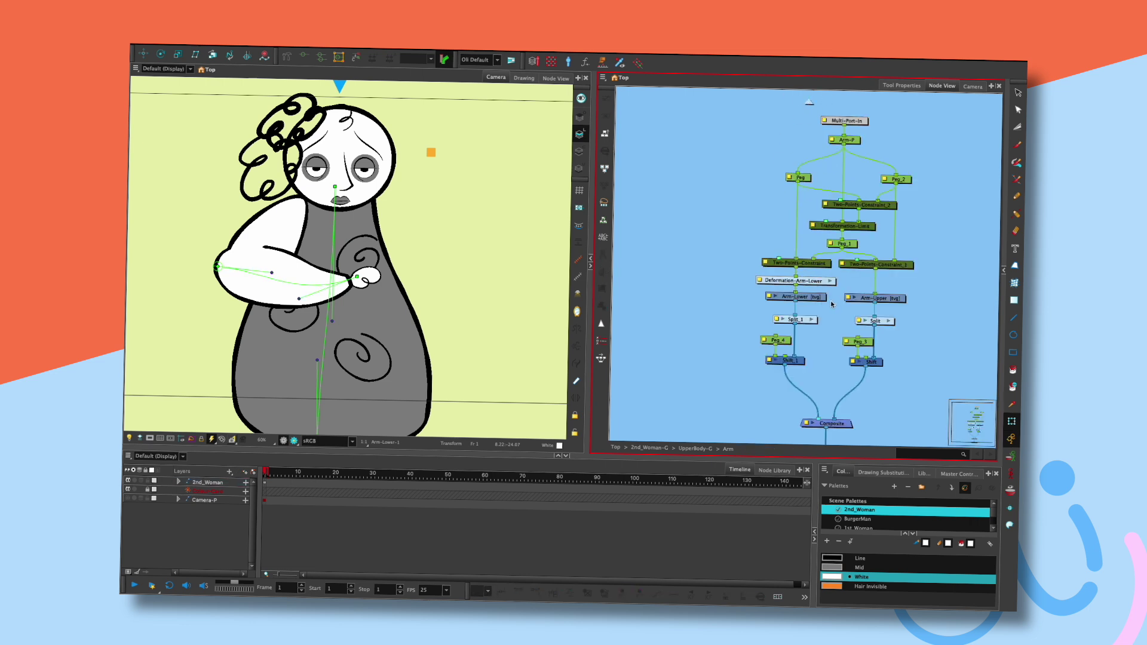
pyautogui.doubleClick(825, 276)
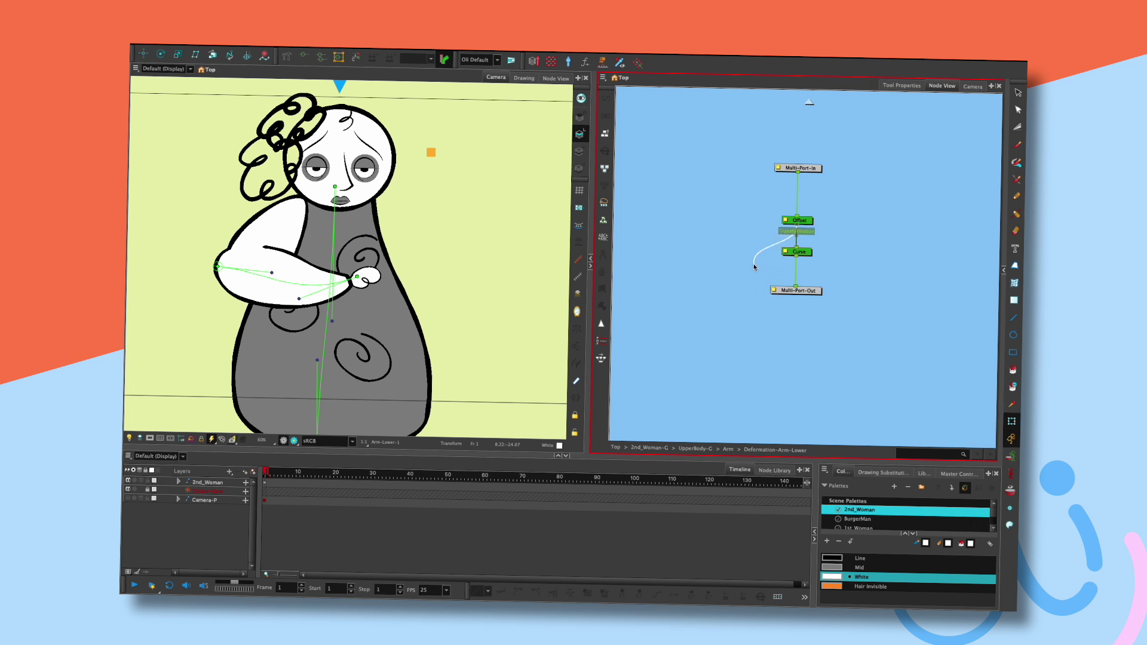
pyautogui.click(809, 103)
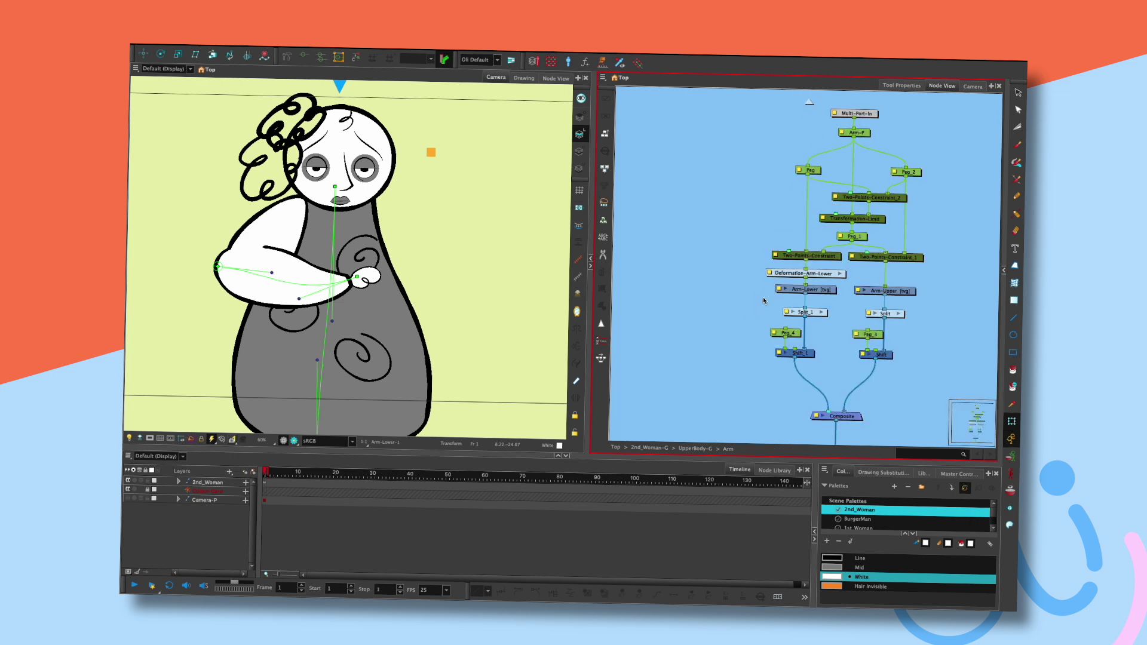
# - Add an OGL Controller node to the Arm group, connect it to the Composite and place it beside the lower-arm branch
pyautogui.scroll(-2, 752, 419)
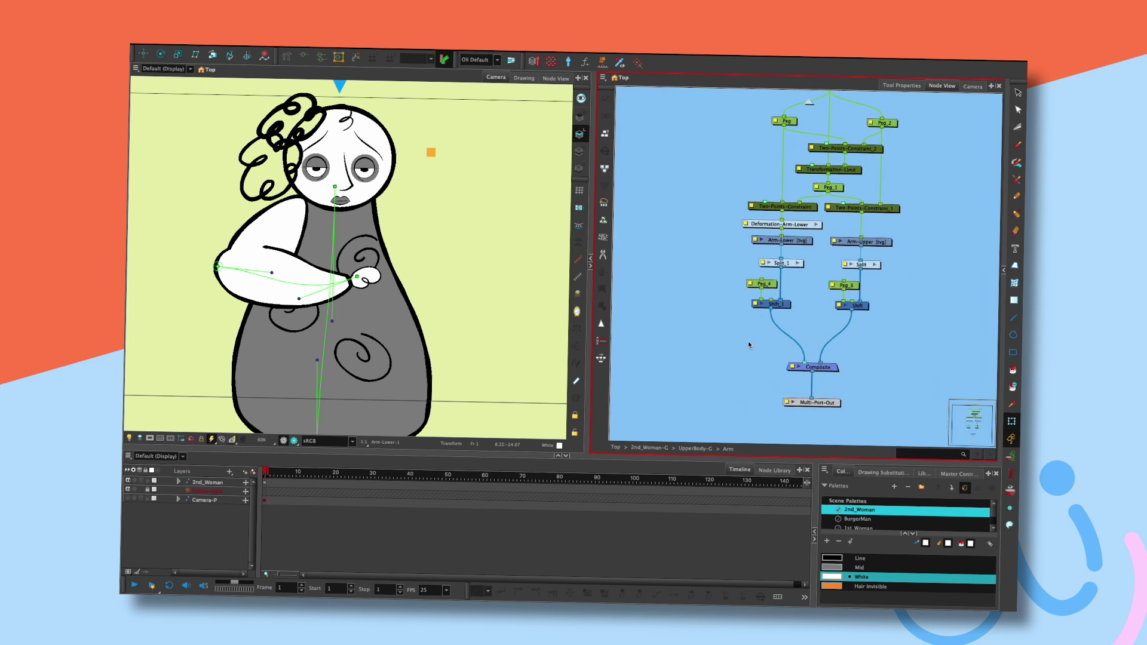
pyautogui.press('Tab')
pyautogui.write('ogl')
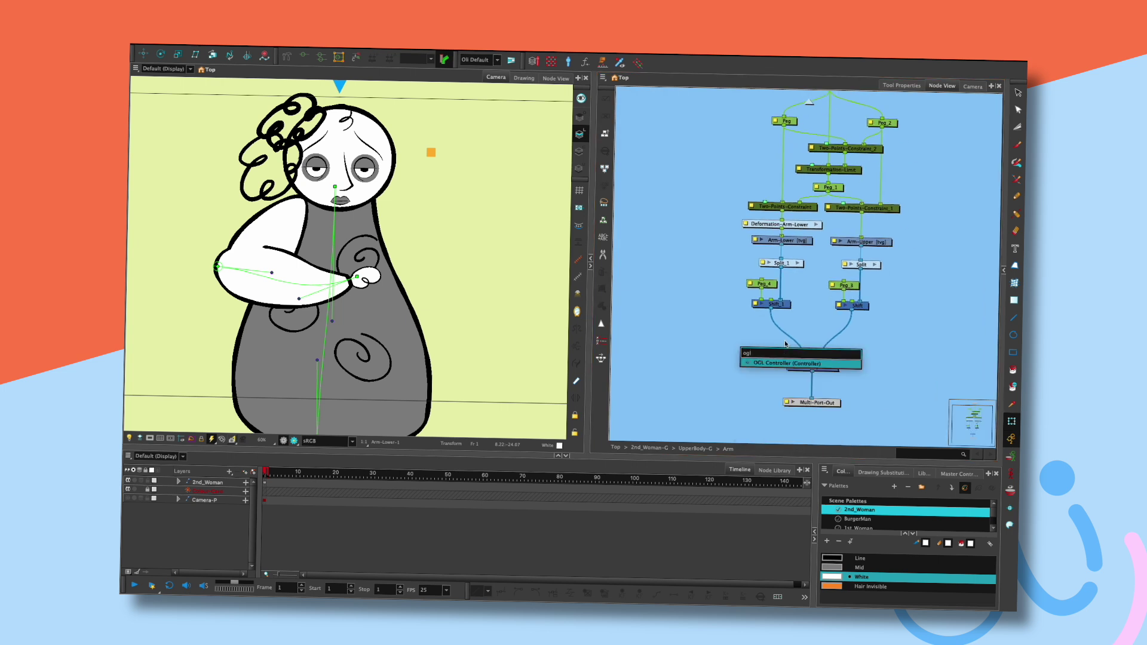
pyautogui.press('Return')
pyautogui.moveTo(702, 335); pyautogui.dragTo(792, 366)
pyautogui.click(727, 326)
pyautogui.moveTo(727, 327); pyautogui.dragTo(722, 305)
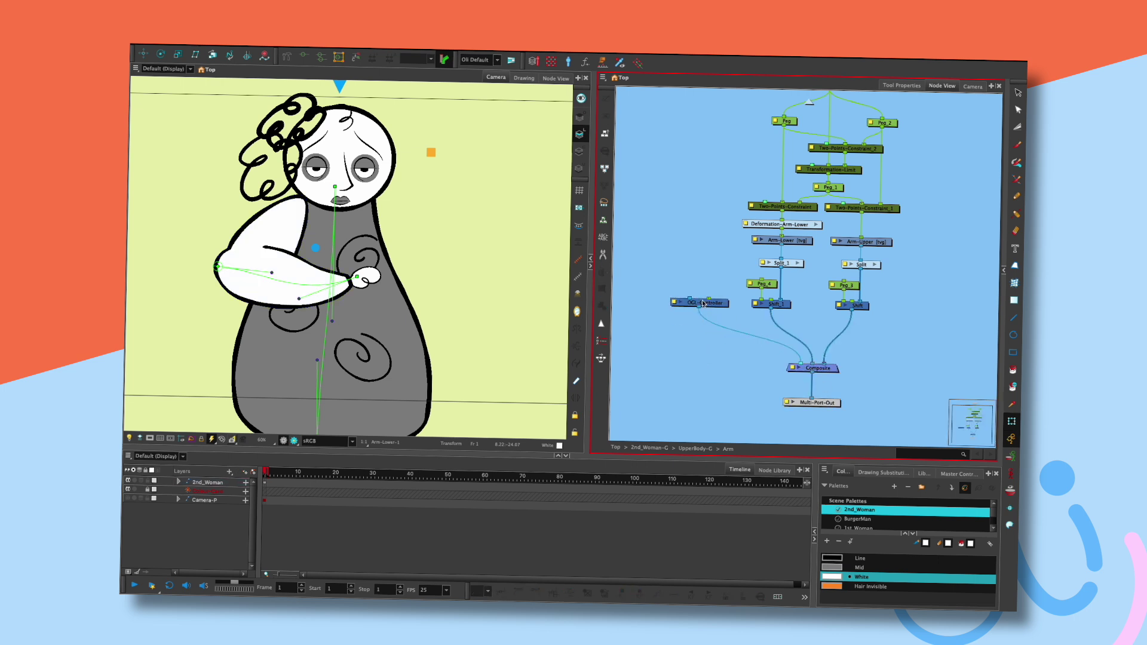
# - Add a peg above the OGL-Controller and feed it from the Two-Points-Constraint above Deformation-Arm-Lower
pyautogui.press('Tab')
pyautogui.write('peg')
pyautogui.press('Return')
pyautogui.moveTo(717, 287); pyautogui.dragTo(716, 266)
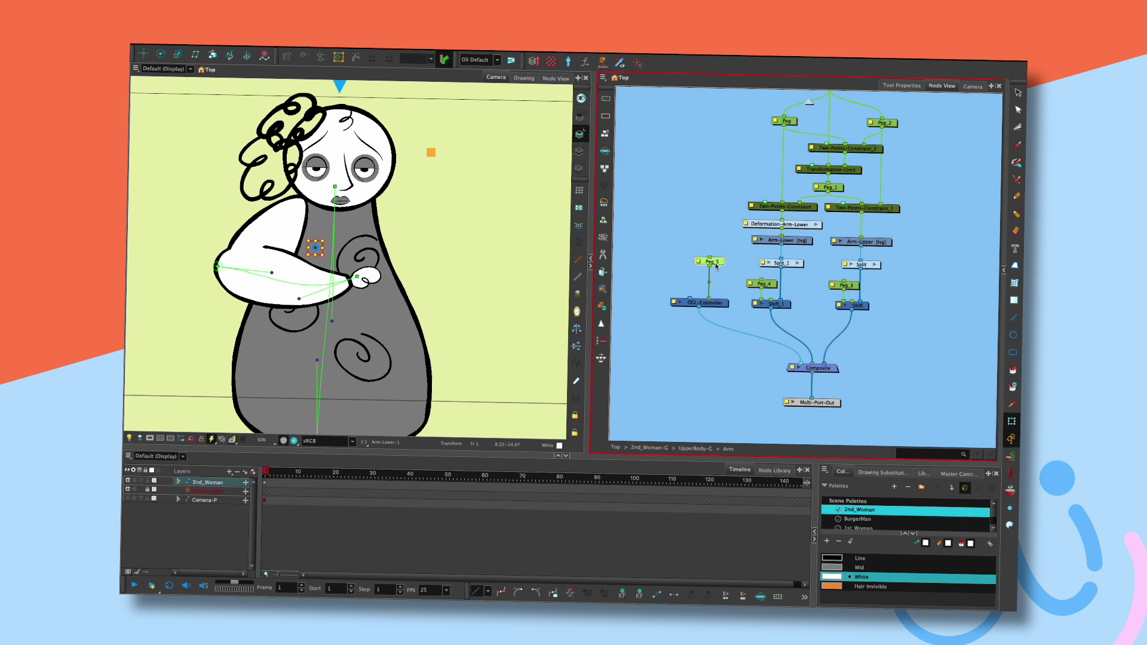
pyautogui.scroll(2, 779, 237)
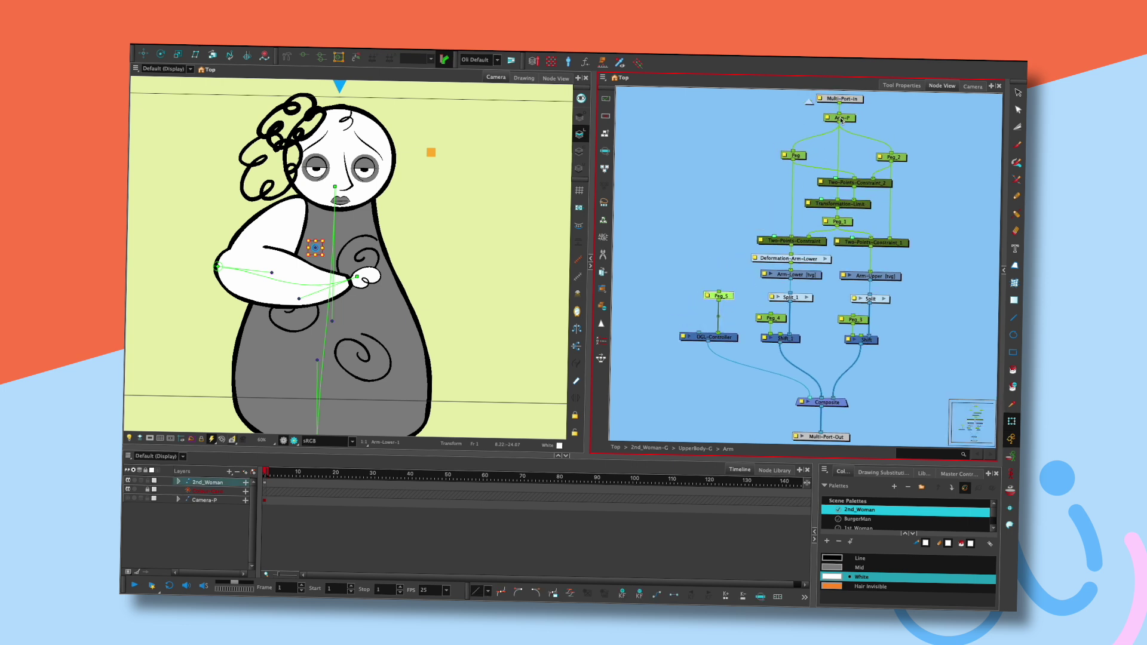
pyautogui.moveTo(841, 123); pyautogui.dragTo(806, 157)
pyautogui.moveTo(790, 246); pyautogui.dragTo(723, 257)
# - Rename the new controller peg Elbow-P and move its pivot onto the forearm's elbow point
pyautogui.click(709, 257)
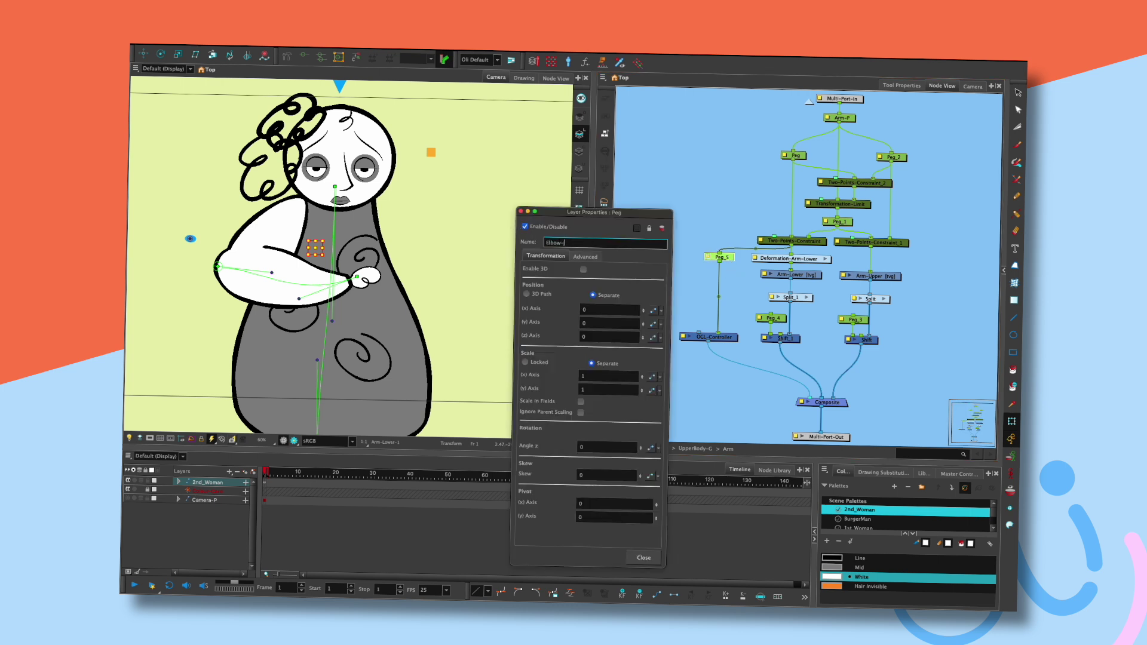
pyautogui.click(643, 557)
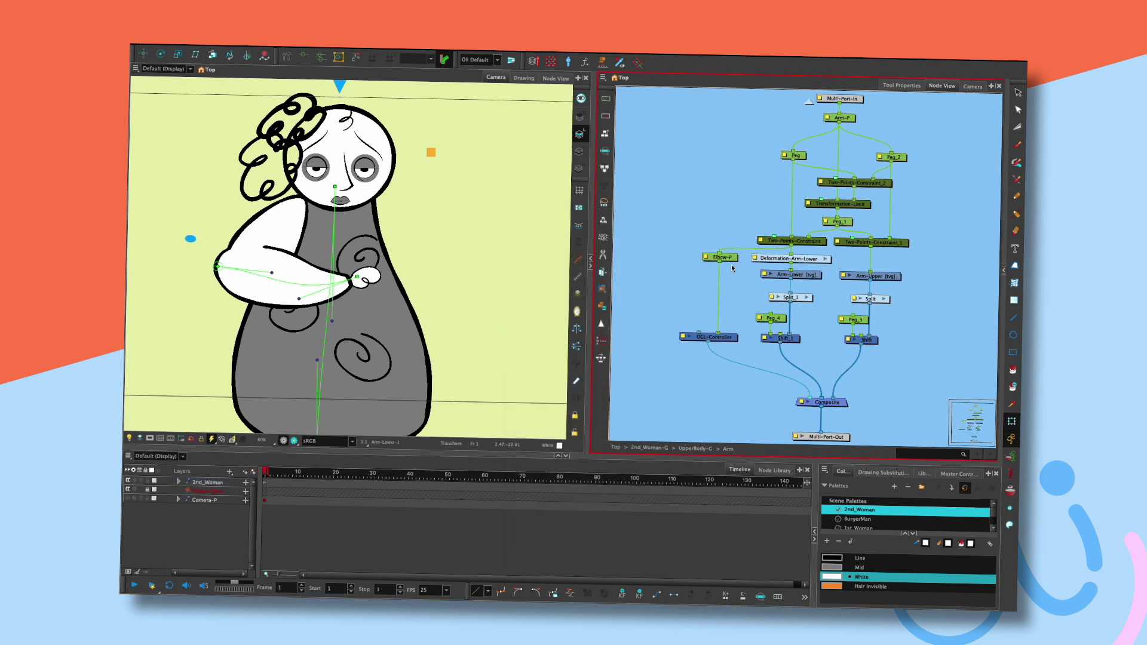
pyautogui.hotkey('alt', '3')
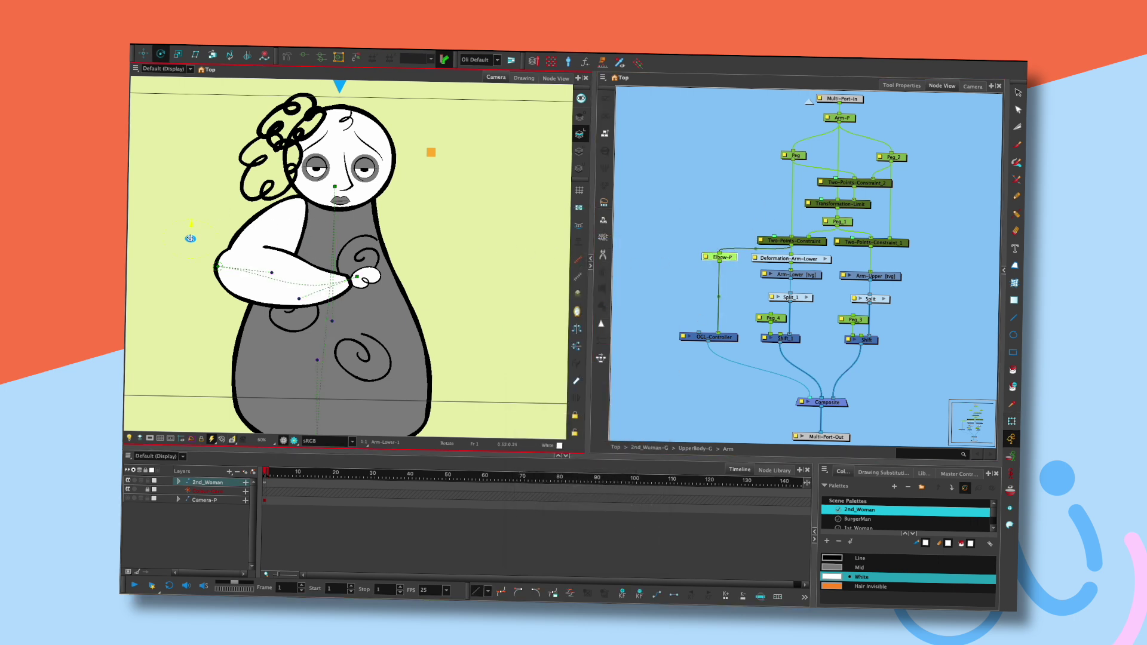
pyautogui.hotkey('shift', 't')
# - Open the properties of the Offset node in Deformation-Arm-Lower and of Elbow-P, placing the two windows side by side
pyautogui.click(638, 184)
pyautogui.click(826, 260)
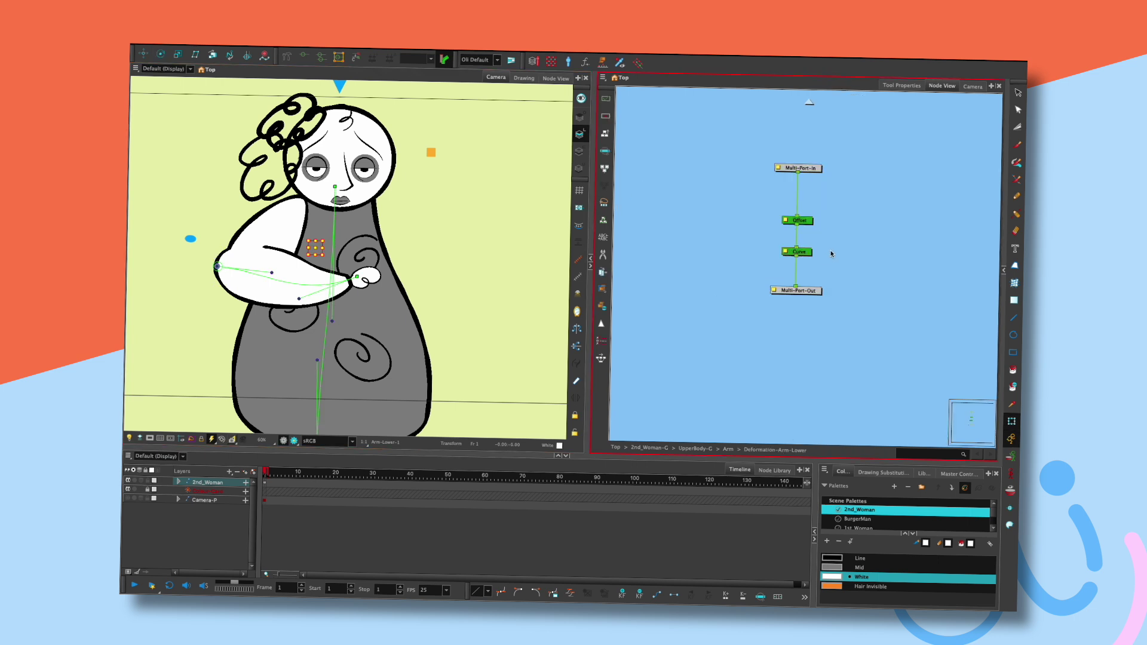
pyautogui.doubleClick(793, 220)
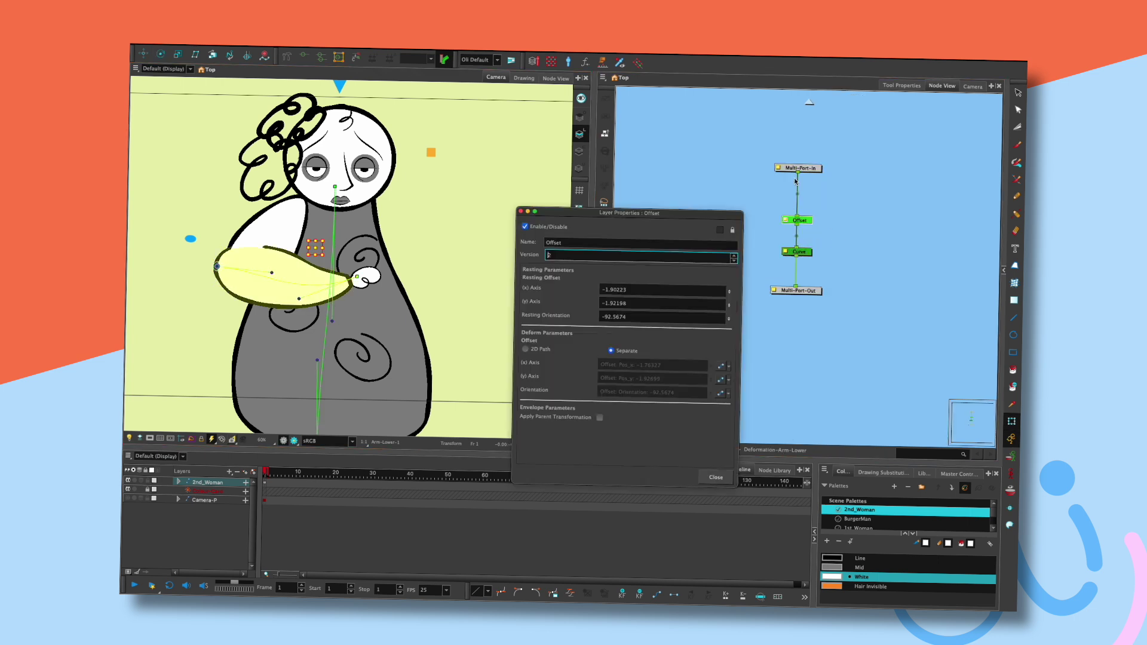
pyautogui.click(807, 104)
pyautogui.moveTo(670, 212); pyautogui.dragTo(533, 248)
pyautogui.click(721, 275)
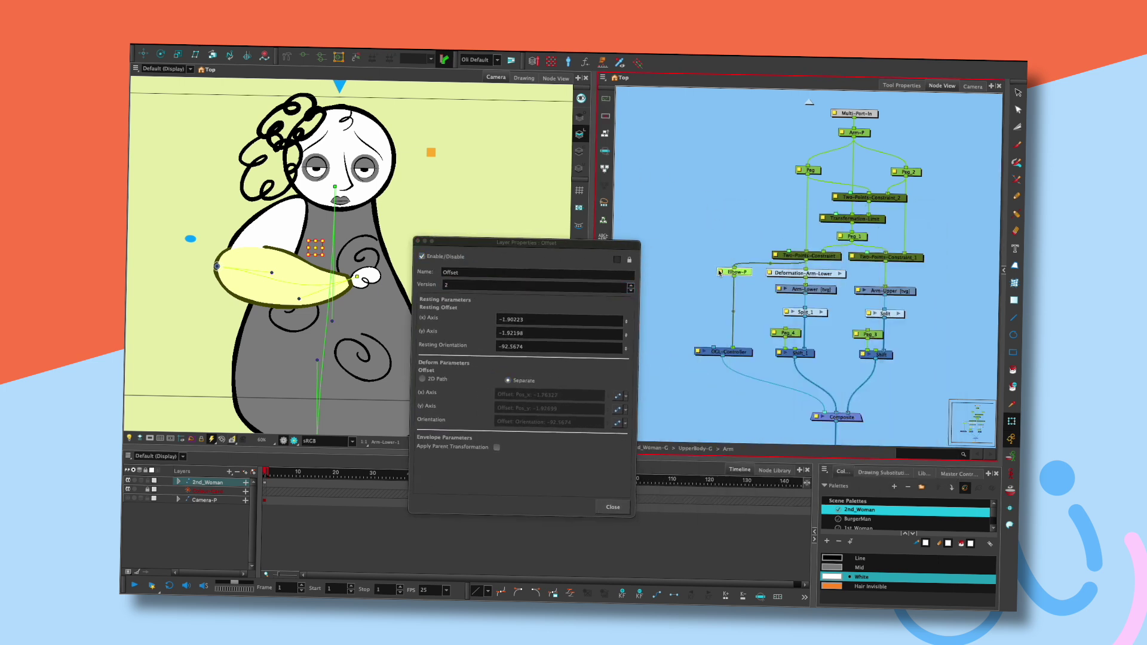
pyautogui.doubleClick(720, 272)
pyautogui.moveTo(560, 251); pyautogui.dragTo(858, 190)
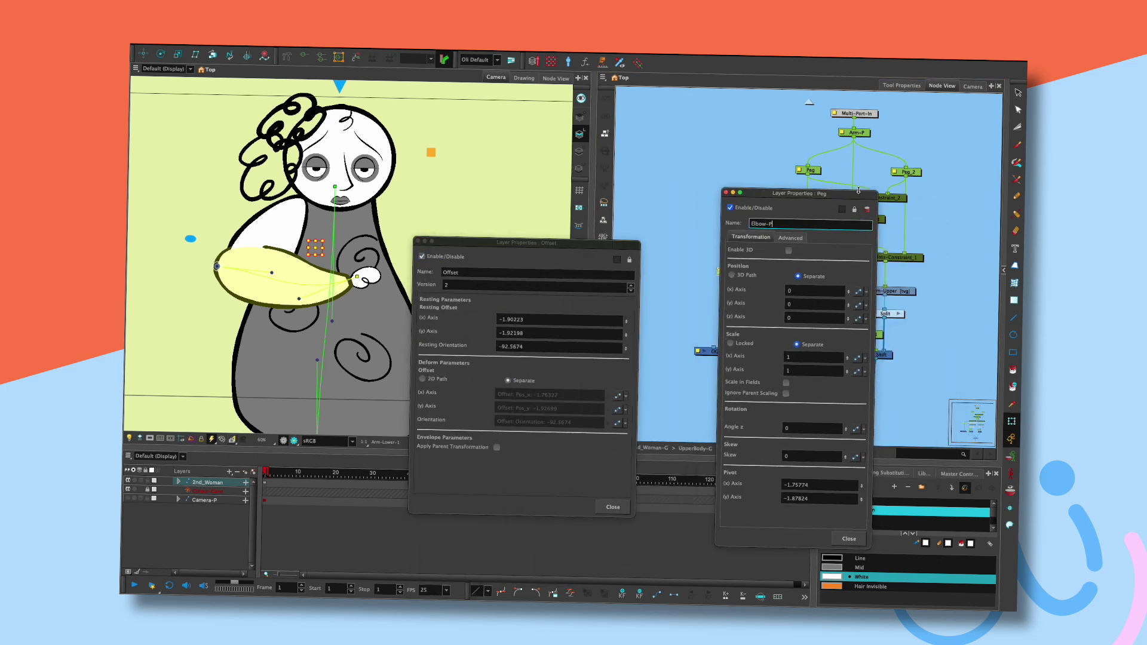
# - Link Elbow-P's X and Y positions to the Offset node's X and Y functions and close both property windows
pyautogui.click(622, 394)
pyautogui.click(707, 439)
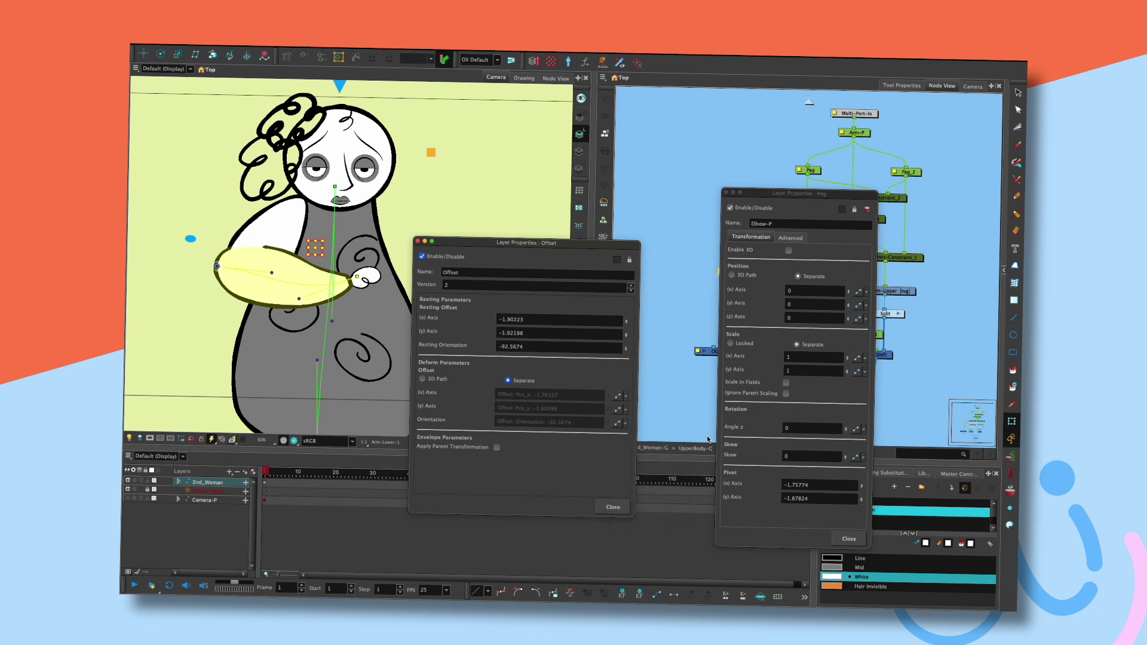
pyautogui.click(868, 293)
pyautogui.click(884, 412)
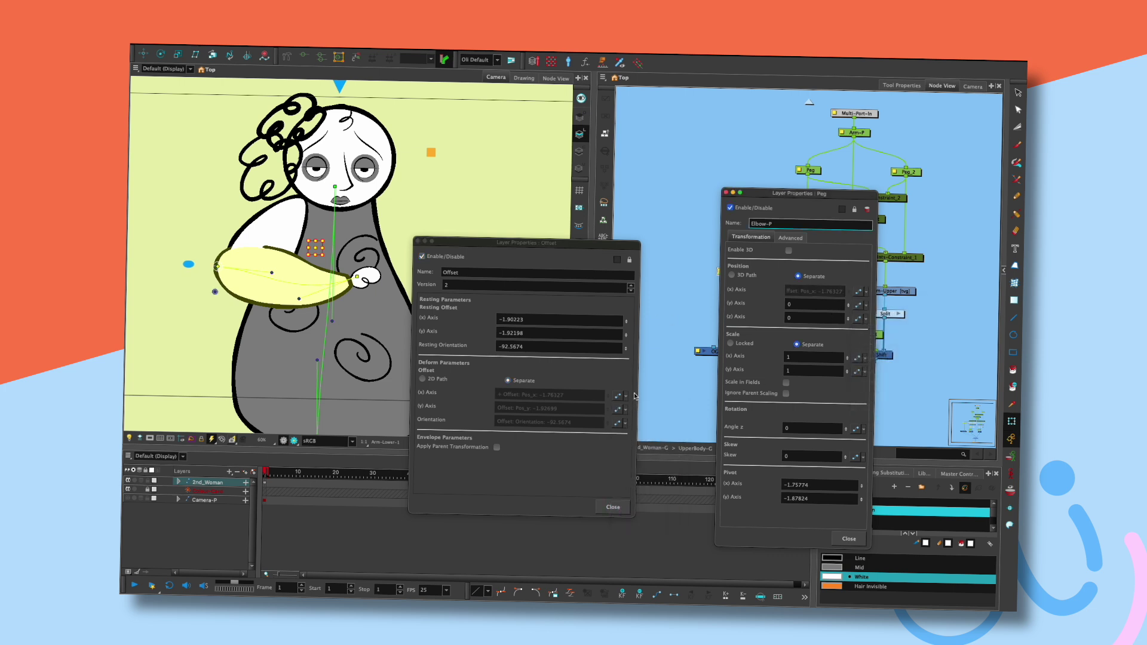
pyautogui.click(626, 411)
pyautogui.click(639, 521)
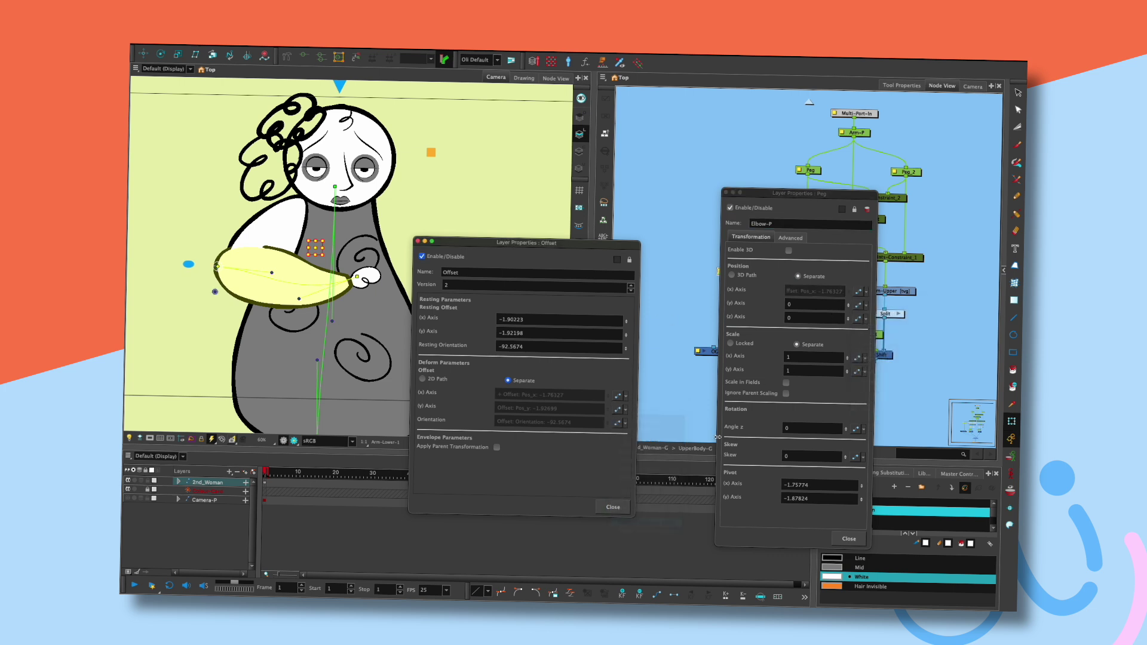
pyautogui.click(868, 308)
pyautogui.click(884, 429)
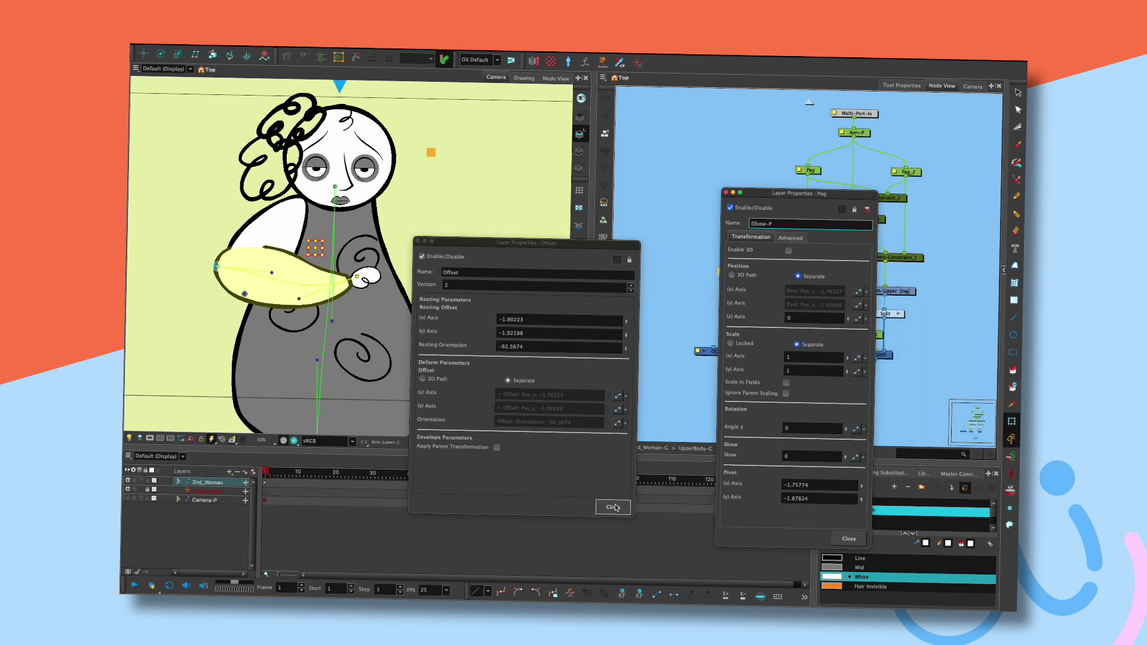
pyautogui.click(613, 507)
pyautogui.click(849, 538)
# - Try moving the elbow controller to reshape the arm
pyautogui.click(643, 281)
pyautogui.click(408, 140)
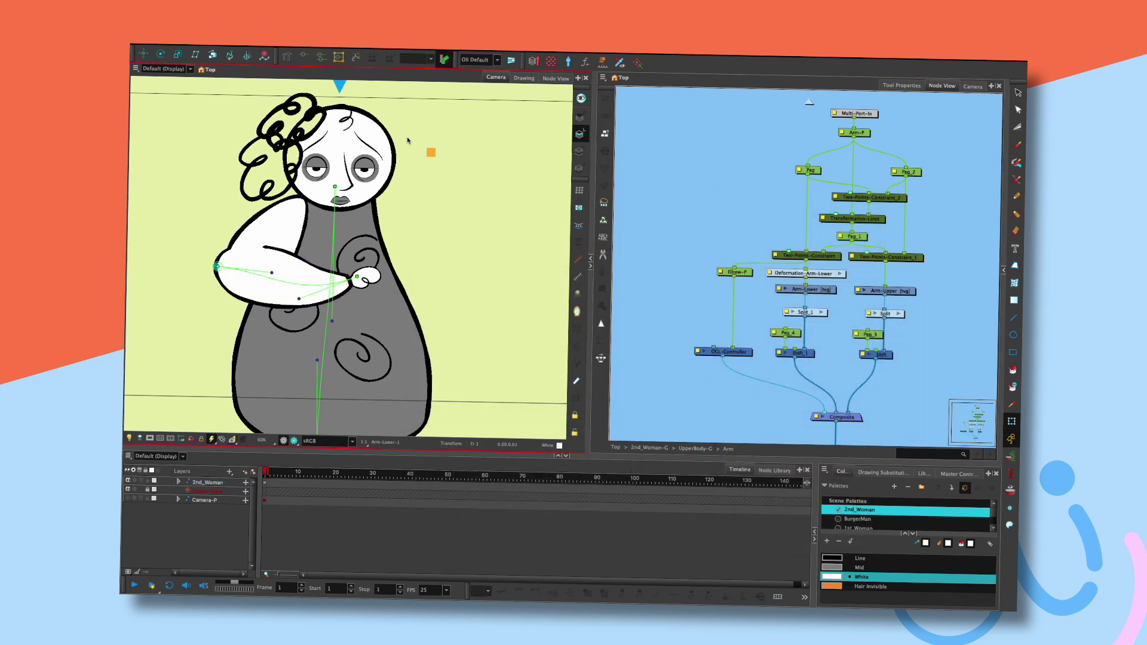
pyautogui.click(255, 189)
pyautogui.click(216, 266)
pyautogui.moveTo(216, 265)
pyautogui.mouseDown()
pyautogui.moveTo(231, 258)
pyautogui.moveTo(216, 266)
pyautogui.mouseUp()
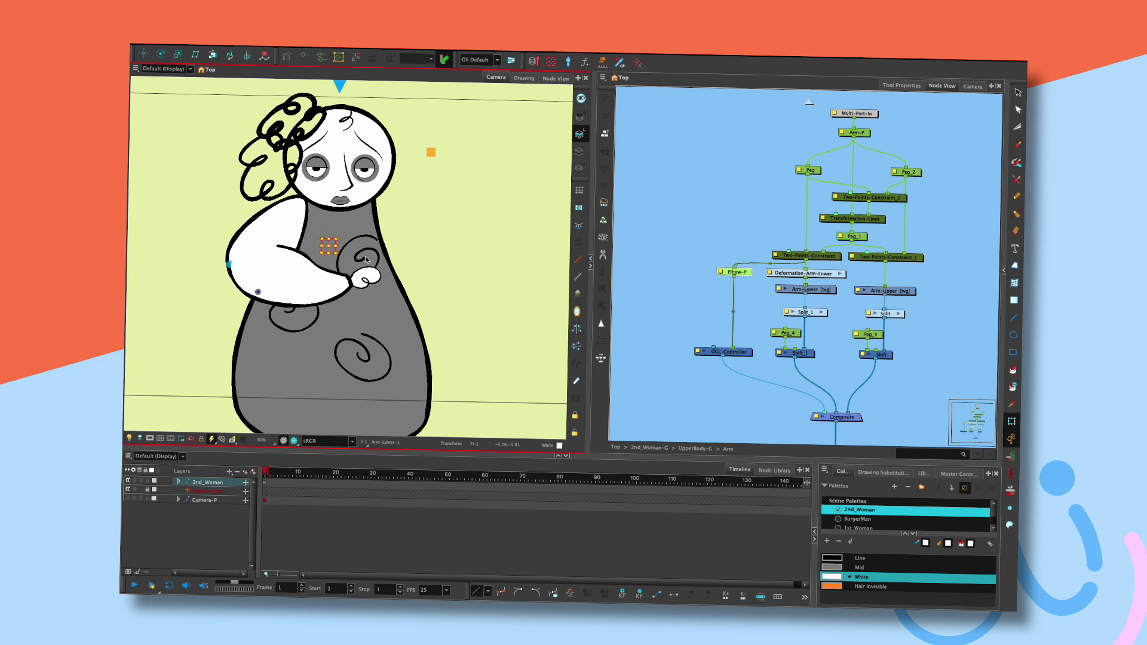
# - Enable Setup Mode and Preserve Proportions on the OGL-Controller, move its circle just outside the elbow and set its size to 1
pyautogui.click(647, 242)
pyautogui.click(698, 352)
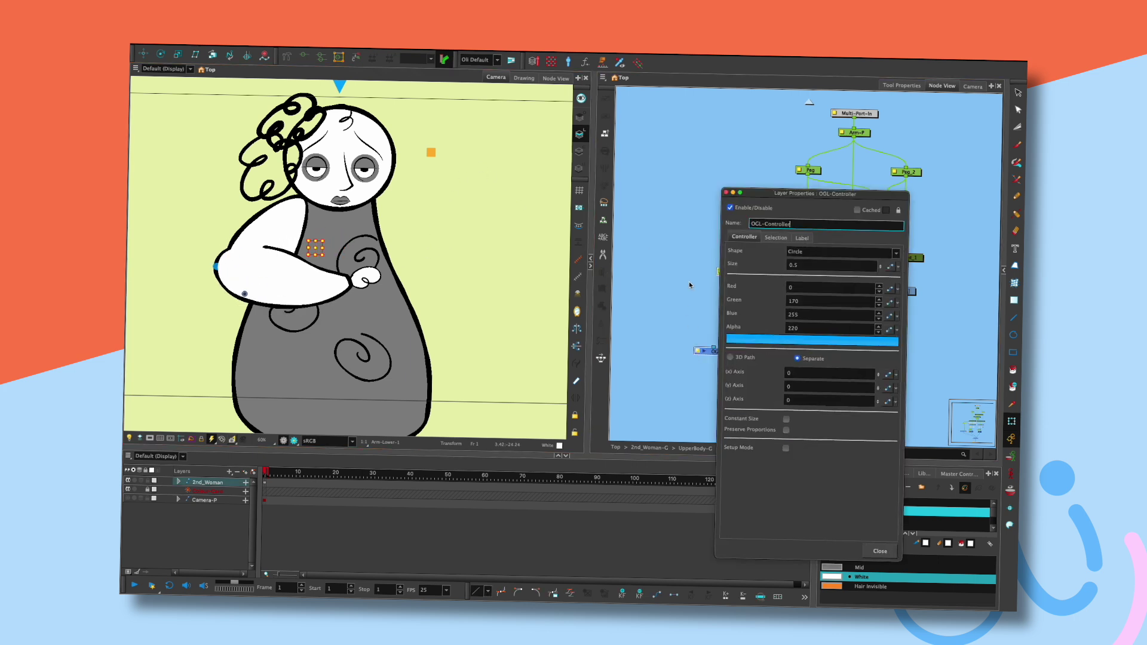
pyautogui.moveTo(218, 265); pyautogui.dragTo(204, 267)
pyautogui.click(728, 317)
pyautogui.click(786, 430)
pyautogui.doubleClick(789, 263)
pyautogui.write('1')
pyautogui.press('Tab')
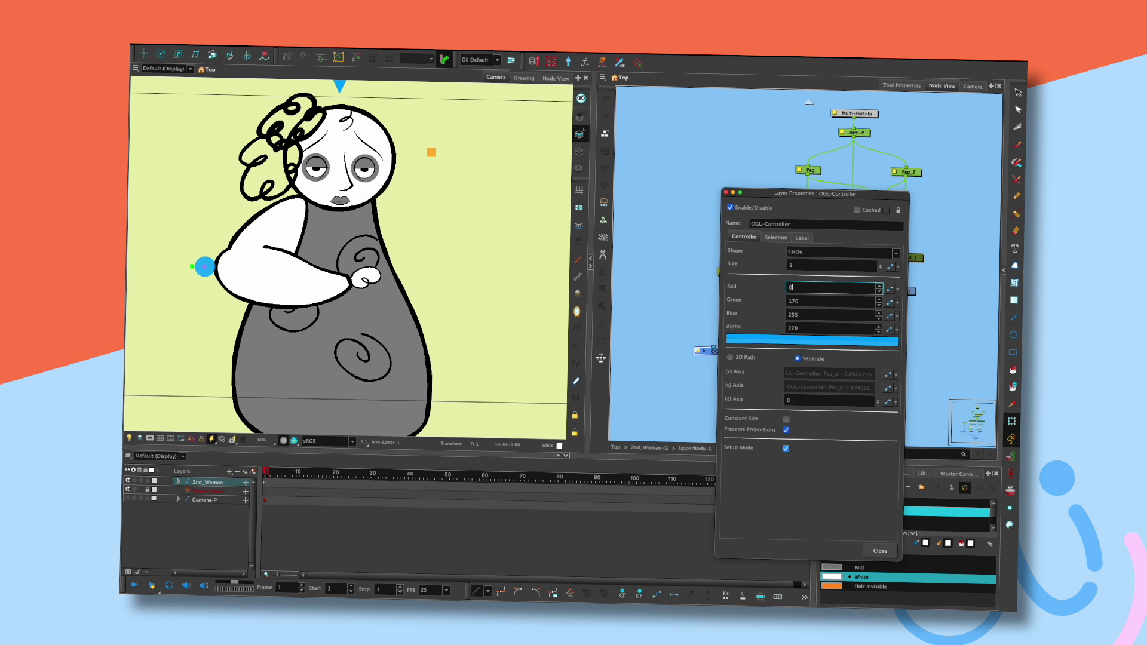
pyautogui.click(880, 550)
# - Test the rig by pulling the elbow controller and moving the hand down and back across the body
pyautogui.moveTo(204, 267); pyautogui.dragTo(212, 262)
pyautogui.click(281, 257)
pyautogui.click(361, 276)
pyautogui.moveTo(362, 276); pyautogui.dragTo(267, 362)
pyautogui.moveTo(245, 185); pyautogui.dragTo(239, 223)
pyautogui.moveTo(267, 362); pyautogui.dragTo(375, 292)
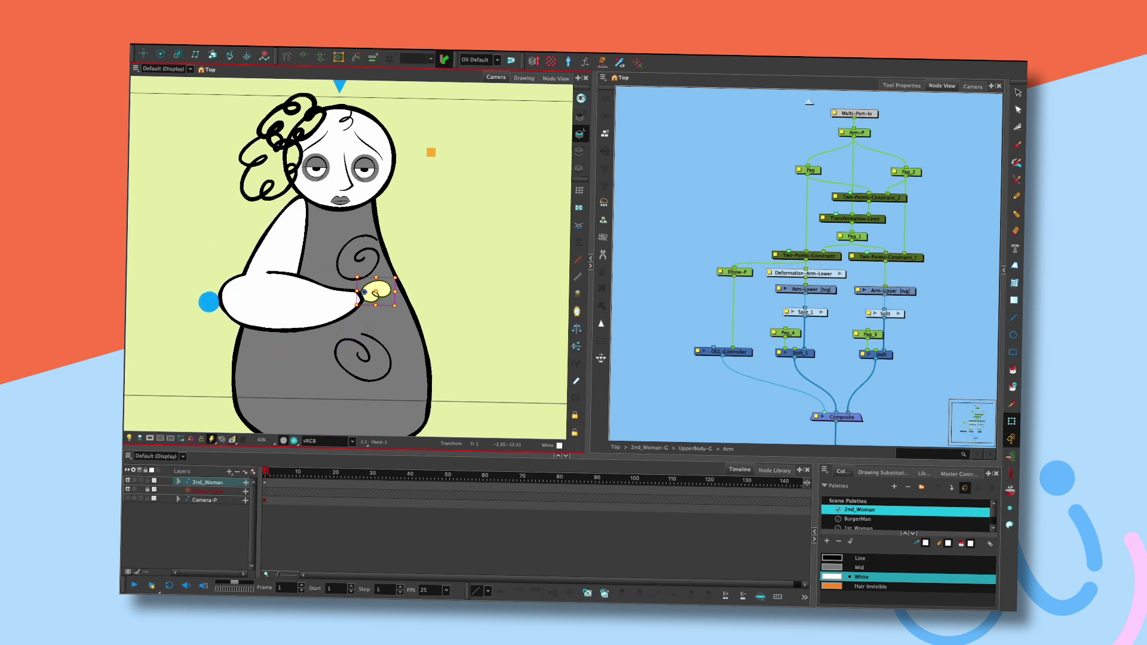
# - Fine-tune the elbow controller and hand so the bent arm rests across the chest, and deselect them
pyautogui.moveTo(209, 302); pyautogui.dragTo(225, 301)
pyautogui.moveTo(376, 292)
pyautogui.mouseDown()
pyautogui.moveTo(373, 270)
pyautogui.moveTo(366, 285)
pyautogui.mouseUp()
pyautogui.moveTo(261, 302); pyautogui.dragTo(251, 264)
pyautogui.moveTo(221, 263); pyautogui.dragTo(218, 265)
pyautogui.press('Escape')
pyautogui.moveTo(367, 285)
pyautogui.mouseDown()
pyautogui.moveTo(371, 267)
pyautogui.moveTo(320, 371)
pyautogui.moveTo(320, 328)
pyautogui.moveTo(376, 256)
pyautogui.moveTo(365, 279)
pyautogui.mouseUp()
pyautogui.press('Escape')
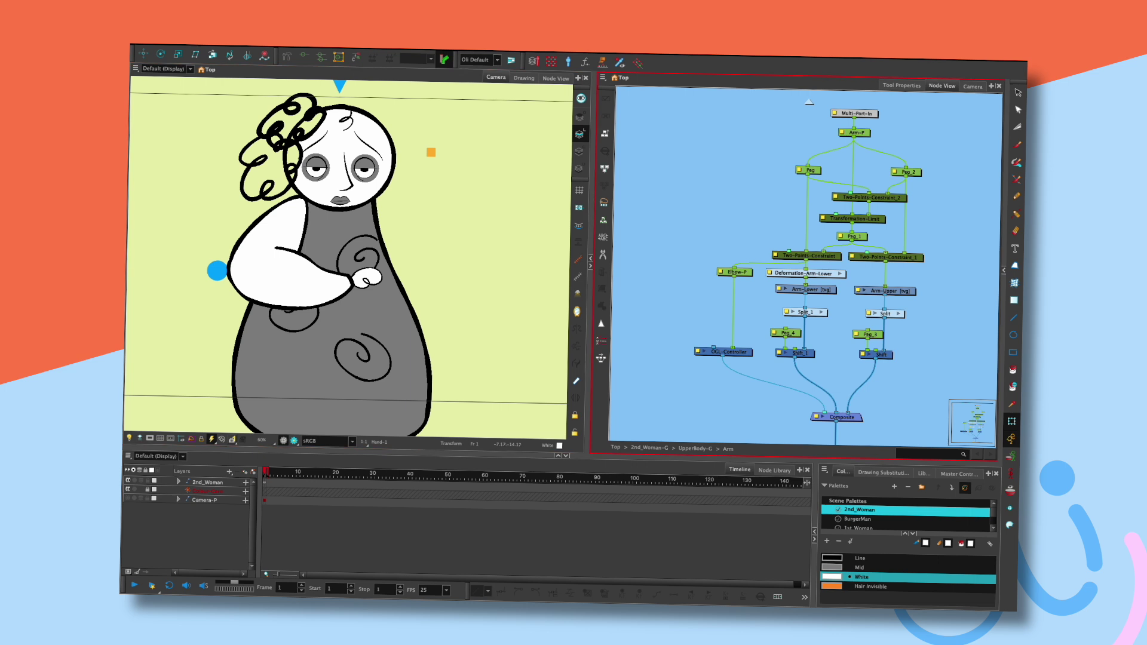
# - Leave the Arm and UpperBody-G groups and open the Hair group inside Head-G
pyautogui.press('super+shift+e')
pyautogui.press('super+shift+e')
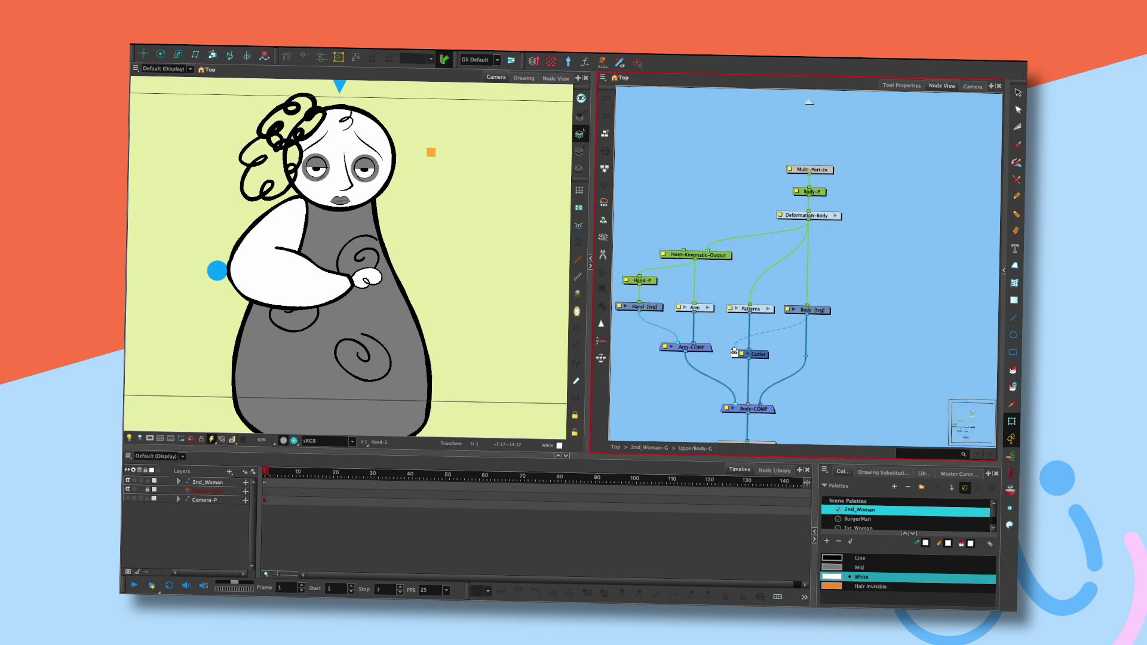
pyautogui.press('super+e')
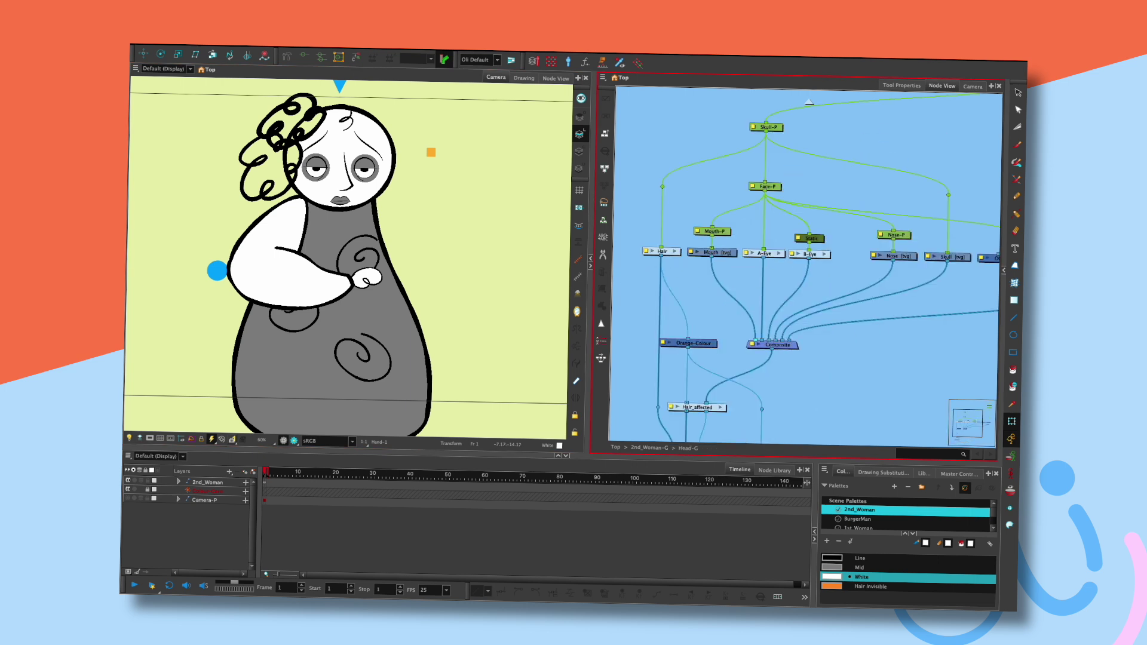
pyautogui.press('super+e')
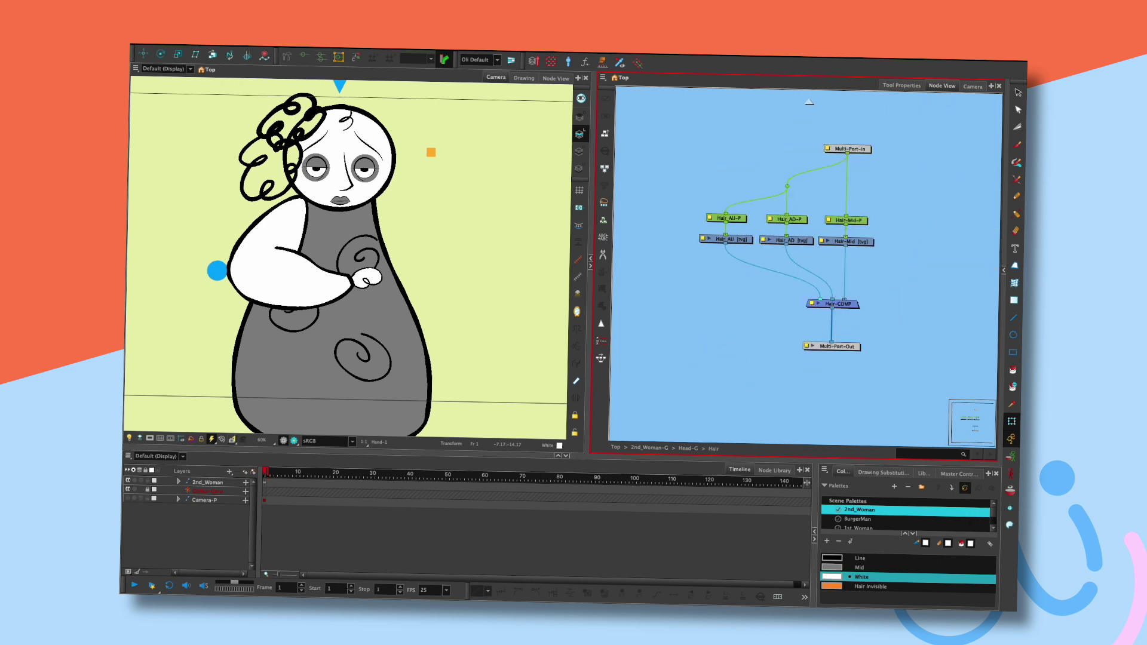
# - Duplicate the Hair_AU and Hair_AD drawings with their pegs and connect the copies between Multi-Port-In and Hair-COMP, beside Hair-Mid
pyautogui.moveTo(657, 204); pyautogui.dragTo(771, 258)
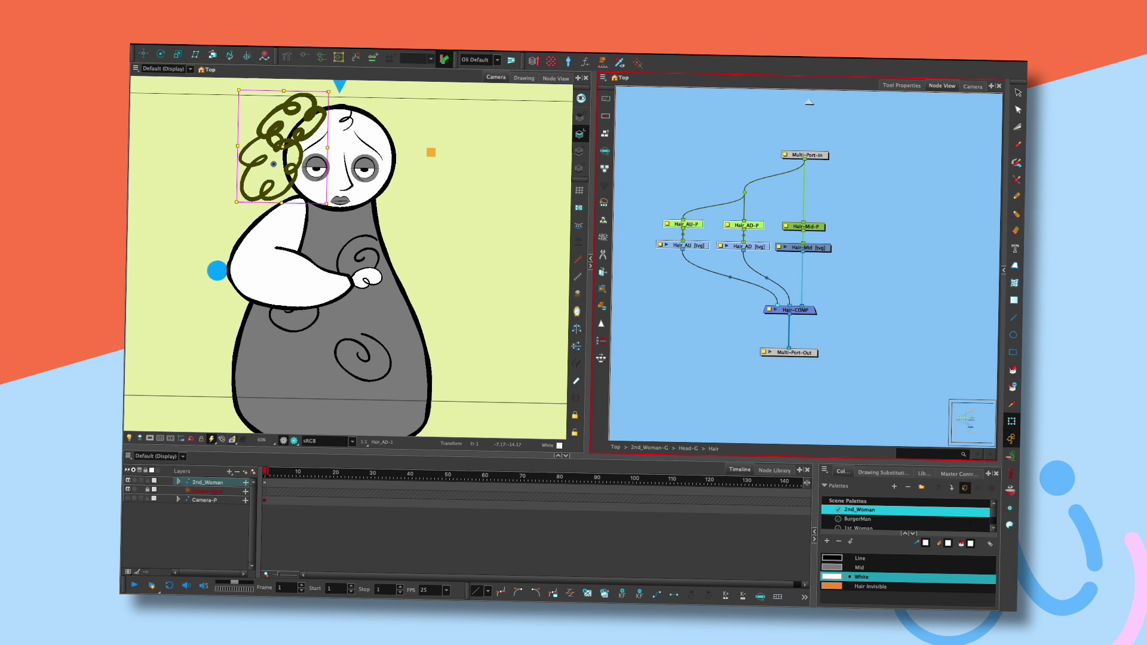
pyautogui.click(219, 46)
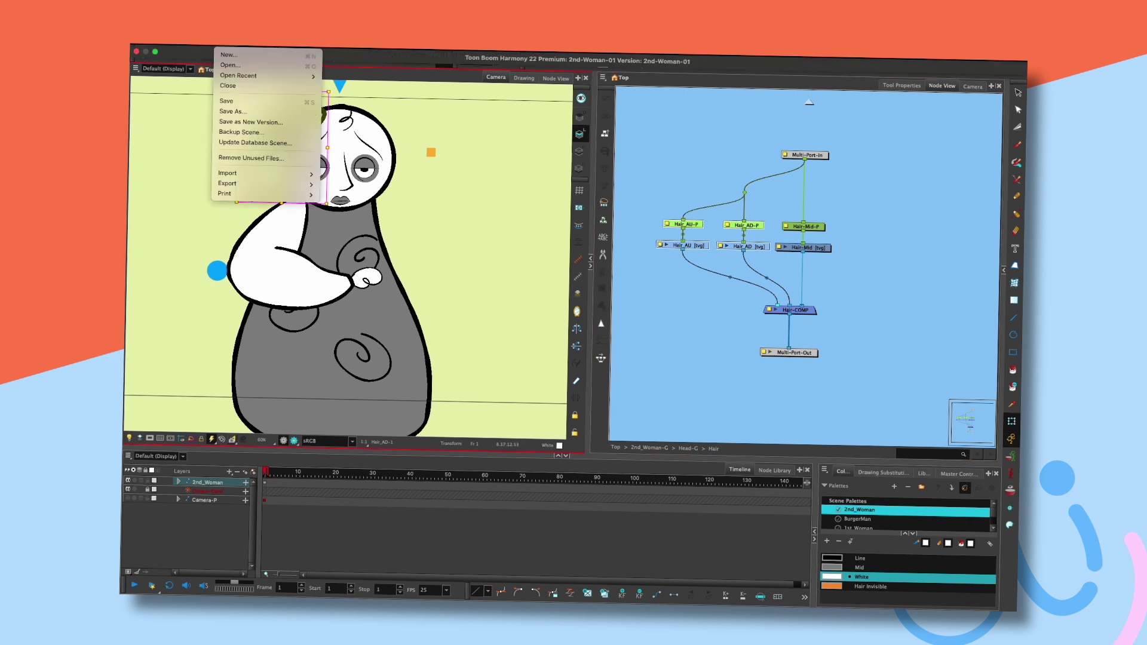
pyautogui.moveTo(239, 46)
pyautogui.click(265, 292)
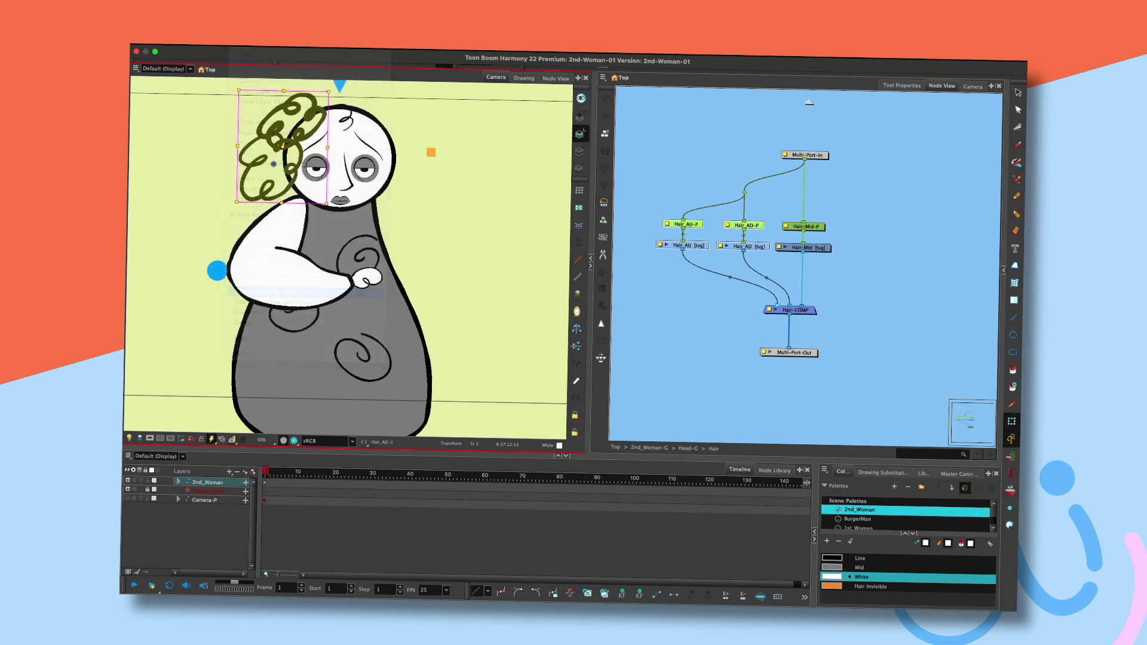
pyautogui.moveTo(747, 247)
pyautogui.mouseDown()
pyautogui.moveTo(922, 239)
pyautogui.moveTo(929, 252)
pyautogui.mouseUp()
pyautogui.click(914, 293)
pyautogui.moveTo(913, 293); pyautogui.dragTo(842, 309)
pyautogui.moveTo(717, 321); pyautogui.dragTo(736, 323)
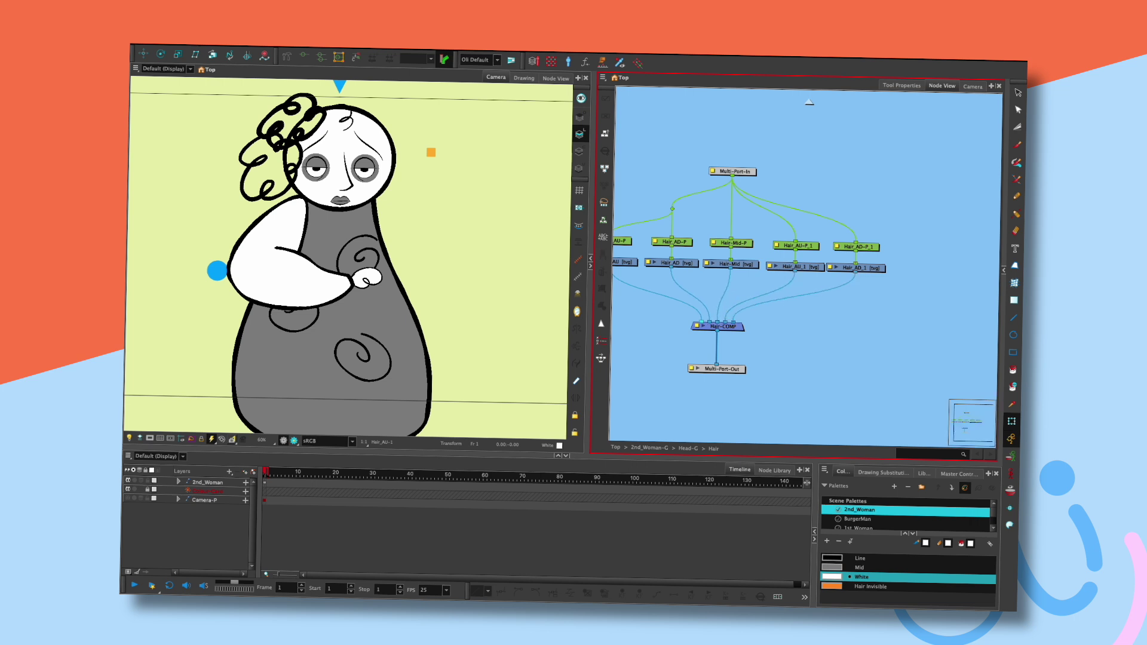
# - Rename the two duplicated hair drawings Hair_BU and Hair_BD
pyautogui.doubleClick(800, 267)
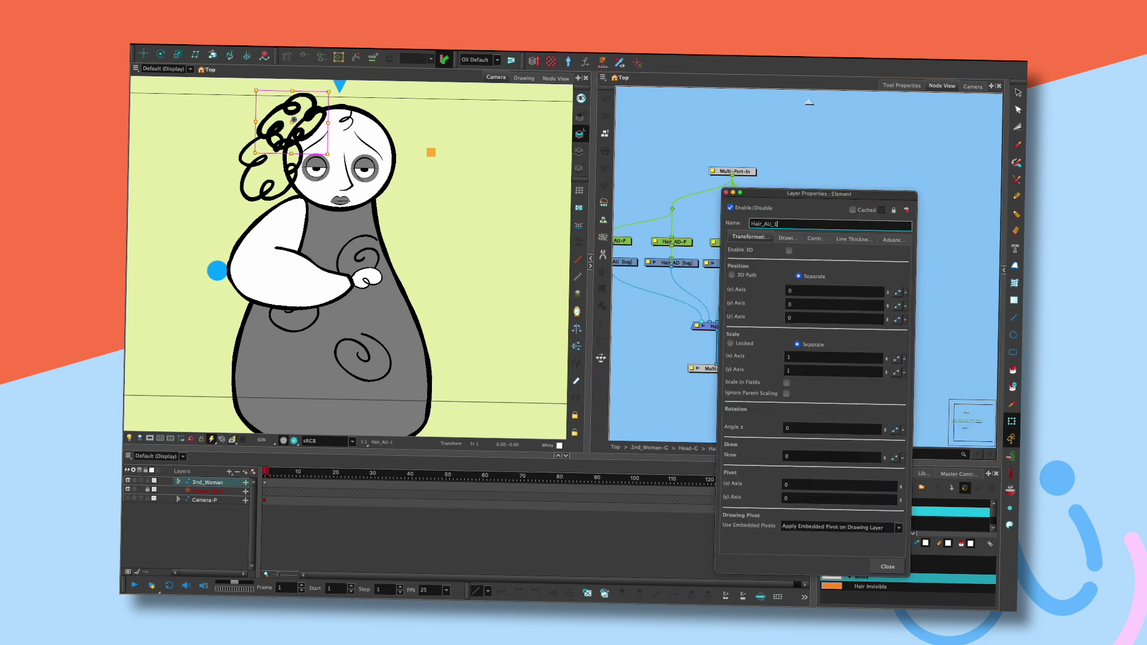
pyautogui.press('Left')
pyautogui.press('BackSpace')
pyautogui.write('B')
pyautogui.press('Return')
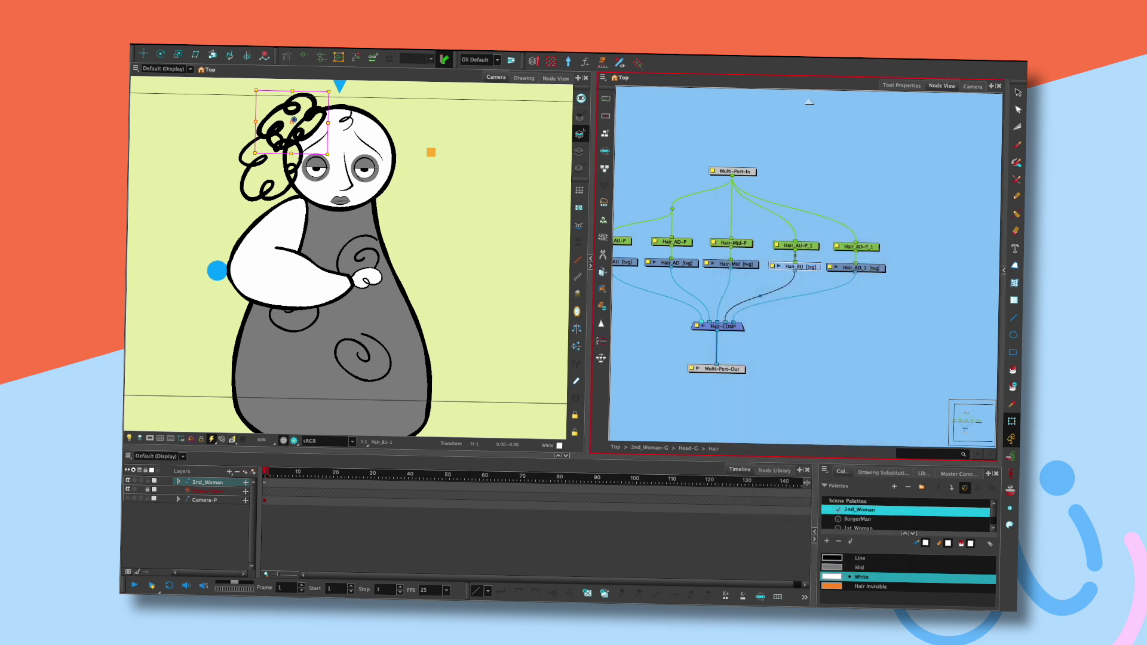
pyautogui.doubleClick(856, 268)
pyautogui.click(768, 224)
pyautogui.press('BackSpace')
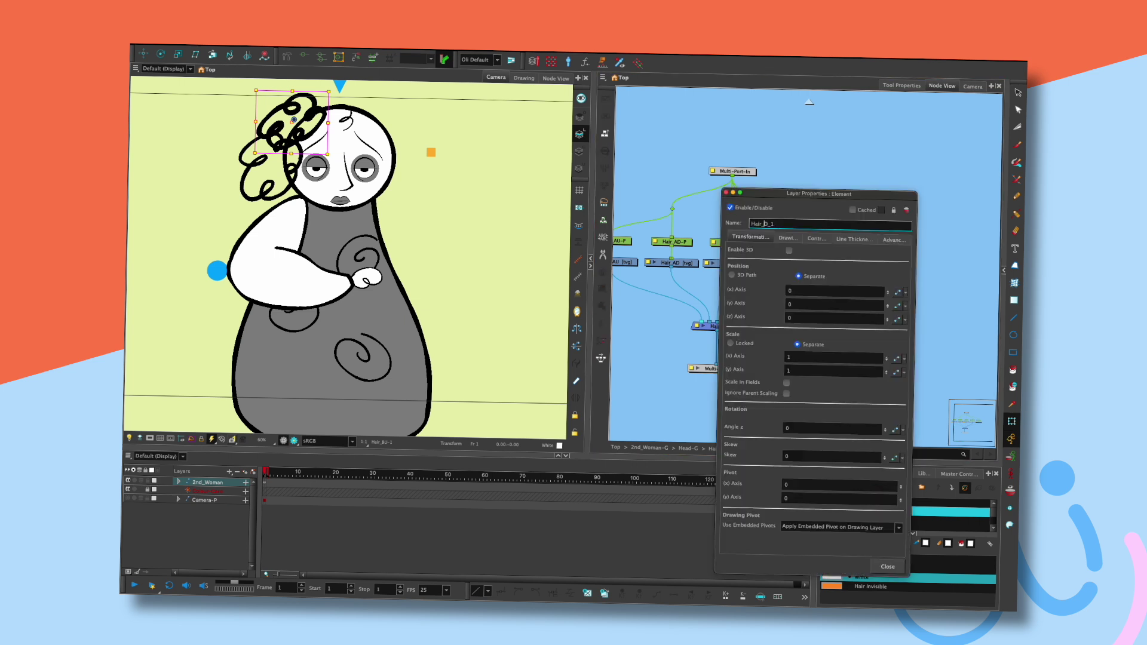
pyautogui.write('B')
pyautogui.press('Return')
# - Rename the pegs of the duplicated hair drawings Hair_BU-P and Hair_BD-P
pyautogui.doubleClick(797, 246)
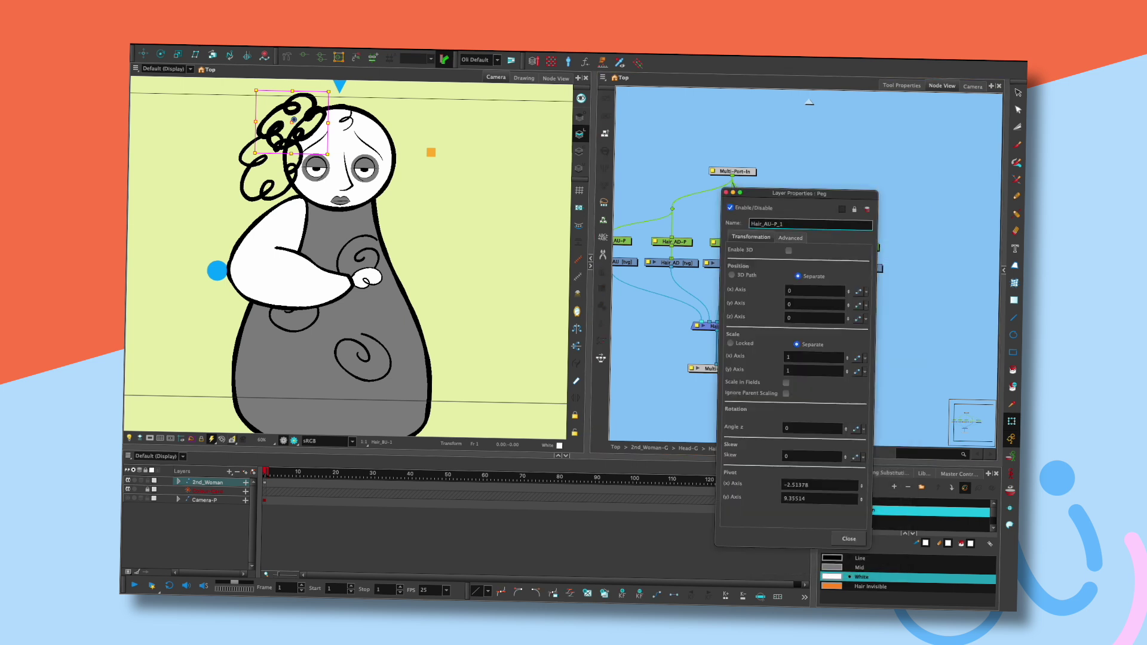
pyautogui.write('B')
pyautogui.press('End')
pyautogui.press('BackSpace')
pyautogui.press('BackSpace')
pyautogui.press('Return')
pyautogui.doubleClick(858, 246)
pyautogui.press('BackSpace')
pyautogui.write('B')
pyautogui.press('End')
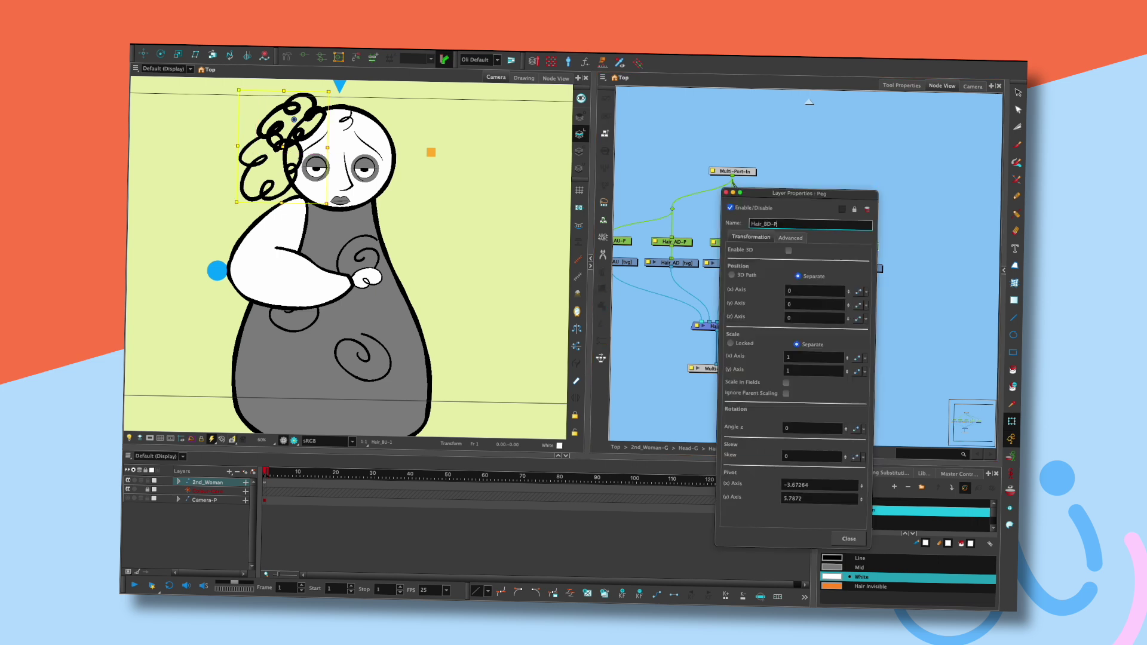
pyautogui.press('Return')
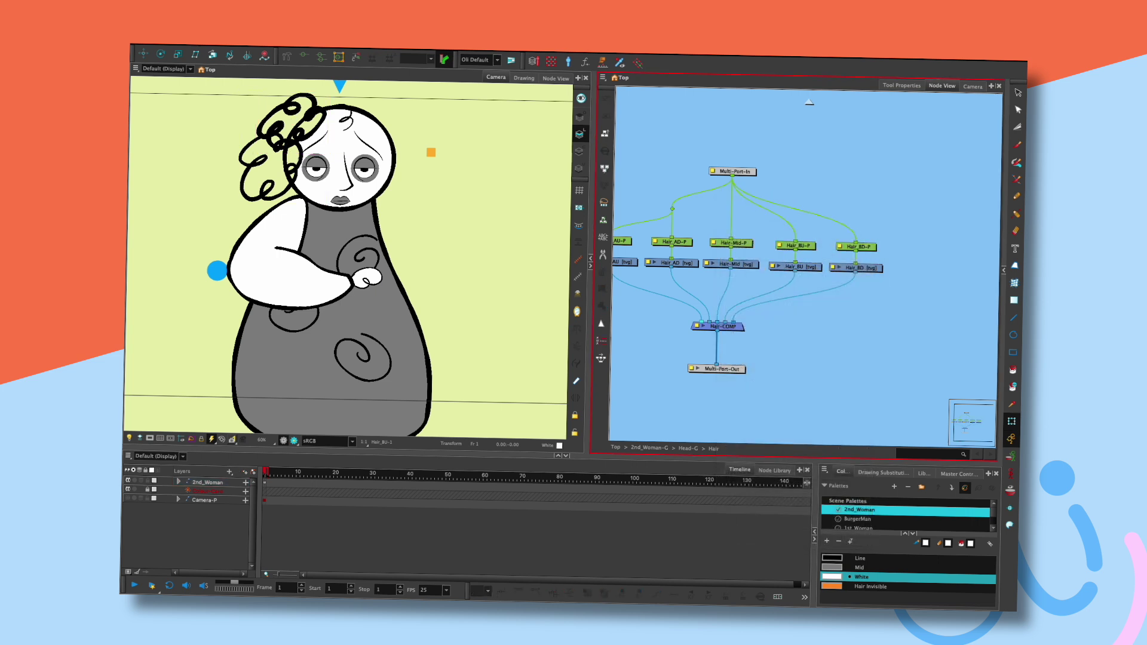
# - Branch the Hair_BU-P and Hair_BD-P cables from a shared waypoint and align the hair nodes, Hair-COMP and Multi-Port-Out beneath Multi-Port-In
pyautogui.click(798, 246)
pyautogui.moveTo(795, 241); pyautogui.dragTo(856, 243)
pyautogui.press('Escape')
pyautogui.moveTo(722, 327); pyautogui.dragTo(735, 326)
pyautogui.moveTo(721, 370); pyautogui.dragTo(733, 368)
pyautogui.press('Escape')
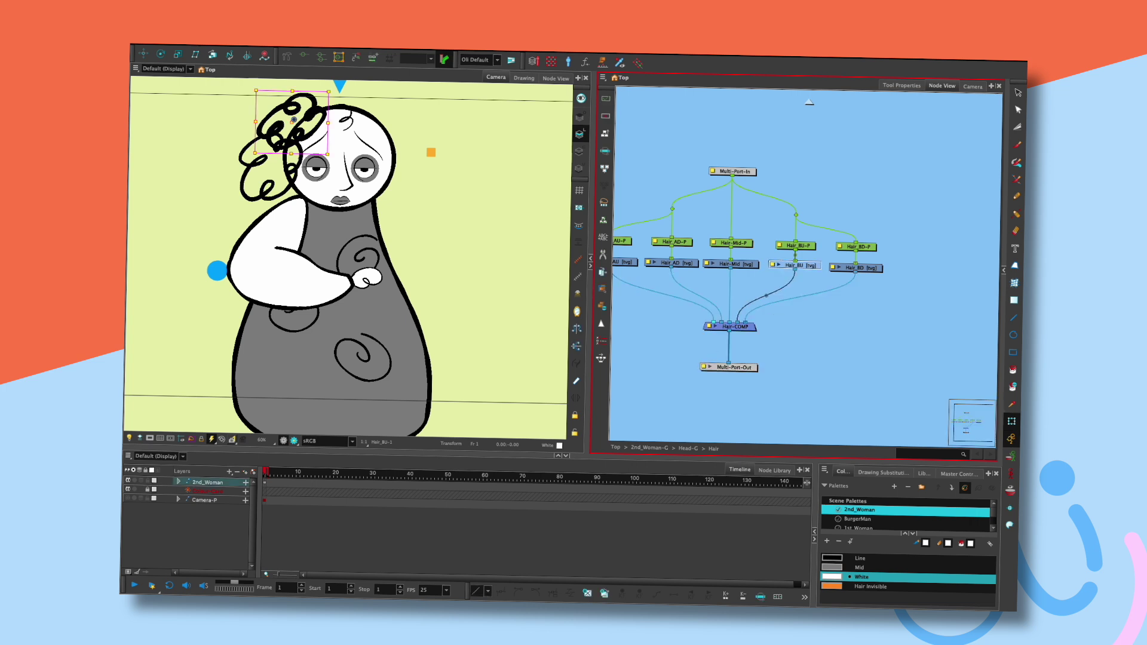
pyautogui.moveTo(858, 268); pyautogui.dragTo(858, 245)
pyautogui.press('Escape')
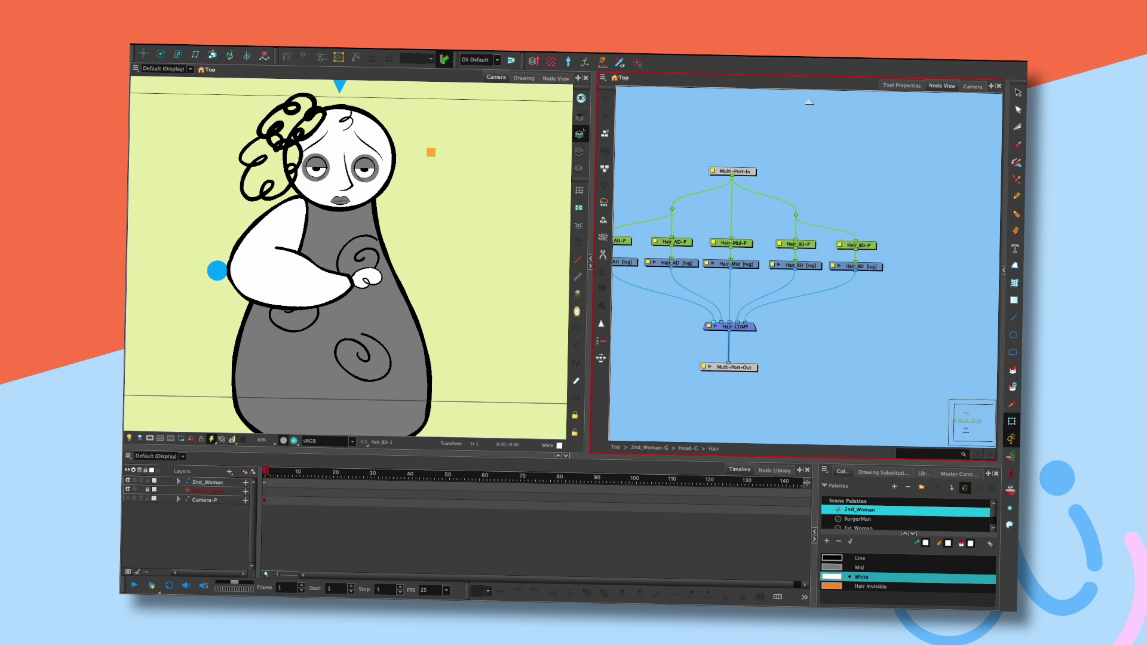
pyautogui.click(798, 245)
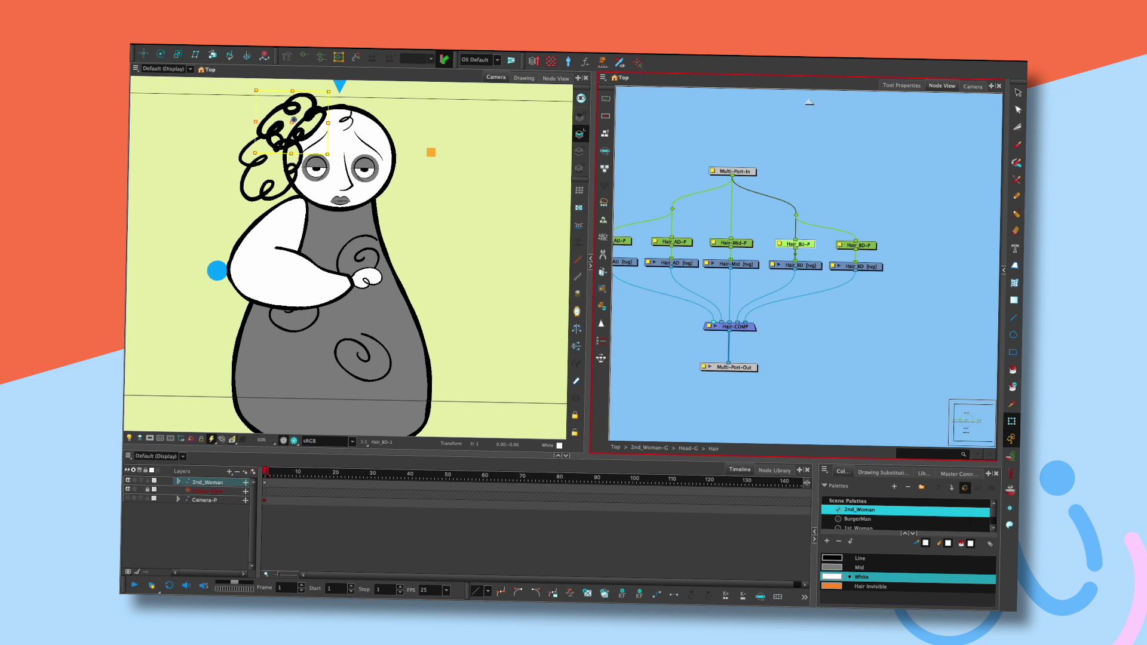
# - Insert a Static Transformation node into the cable above the shared waypoint feeding Hair_BU-P and Hair_BD-P
pyautogui.press('Escape')
pyautogui.press('Tab')
pyautogui.write('sta')
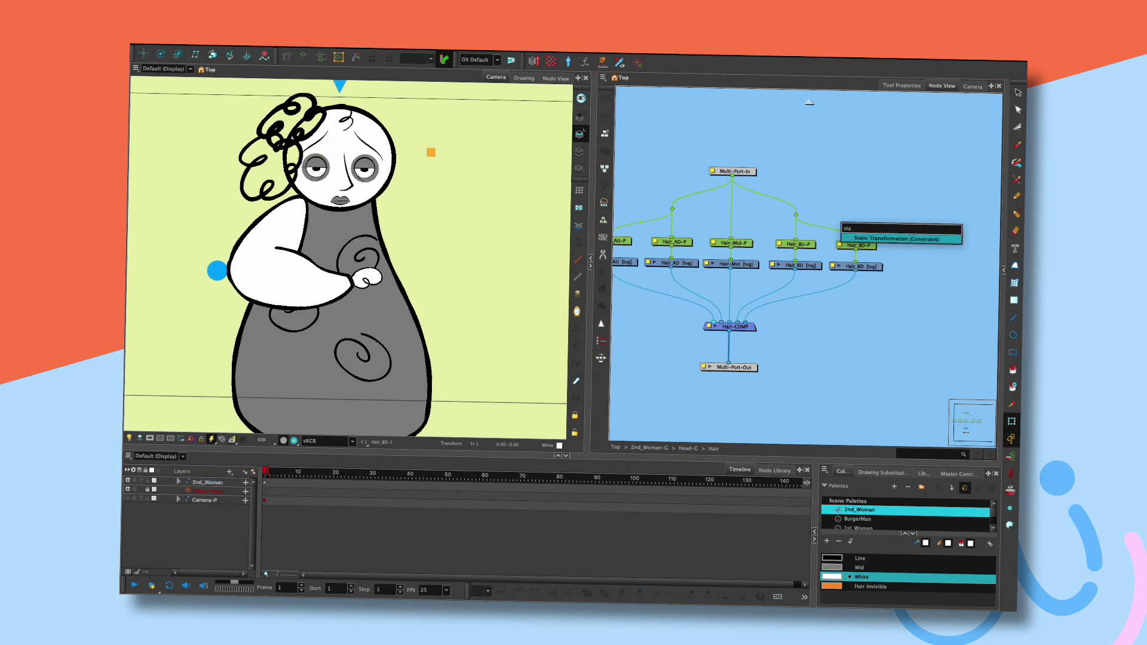
pyautogui.press('Return')
pyautogui.moveTo(874, 215); pyautogui.dragTo(796, 202)
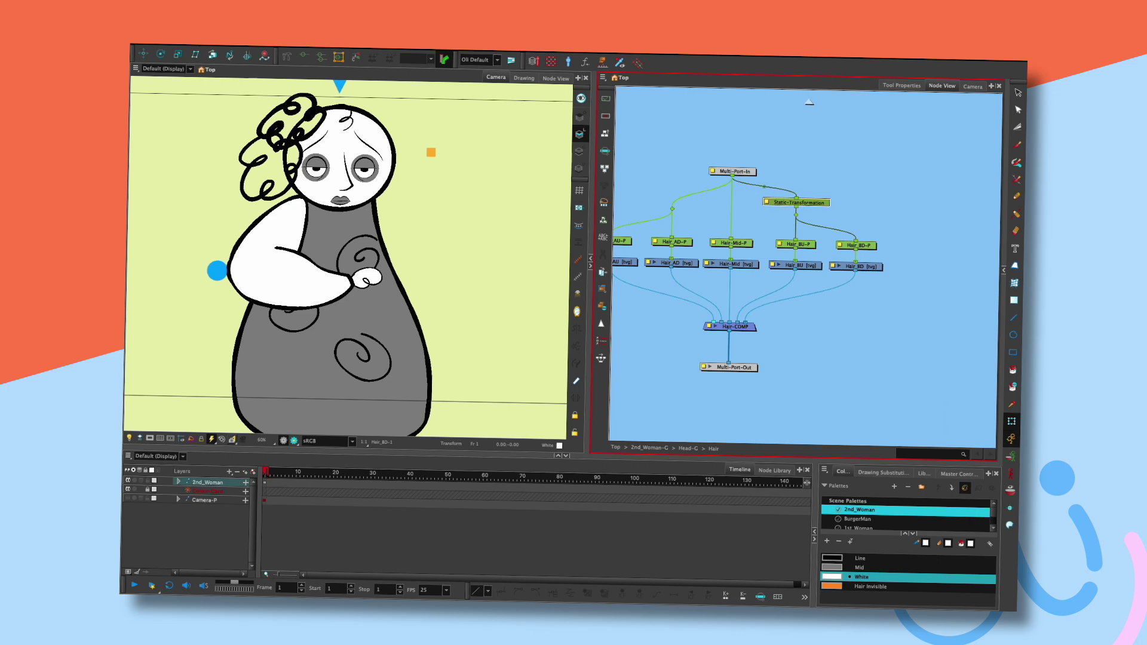
# - Set the static transformation's X-axis scale to -1 to mirror the duplicated hair, and close its properties
pyautogui.doubleClick(796, 201)
pyautogui.click(837, 274)
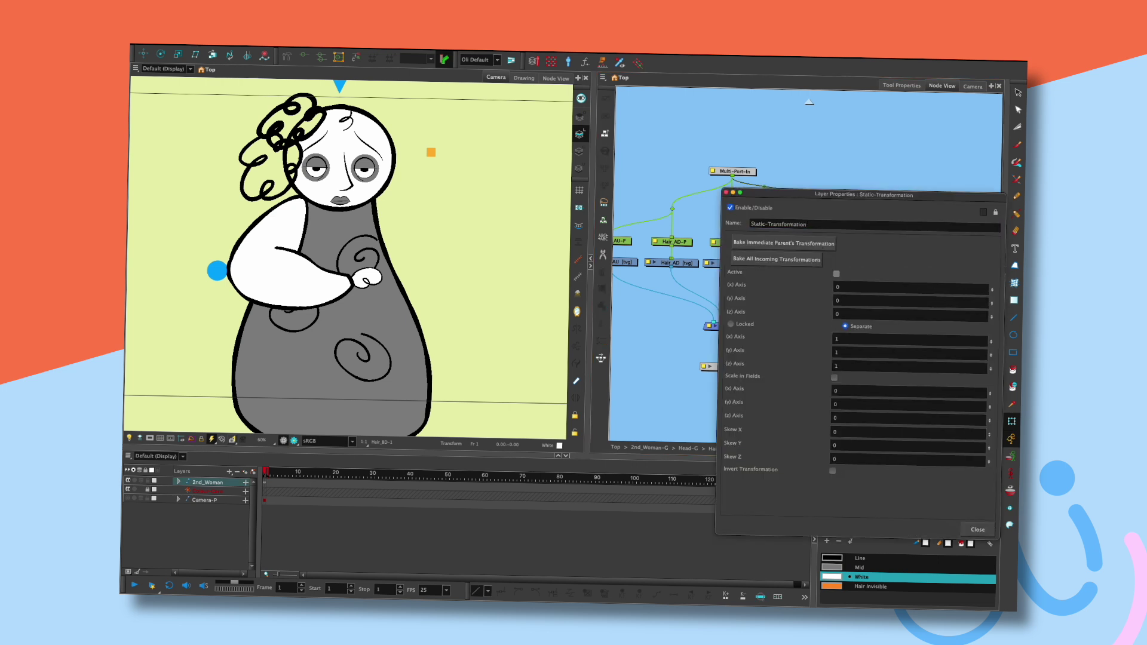
pyautogui.write('-1')
pyautogui.press('Tab')
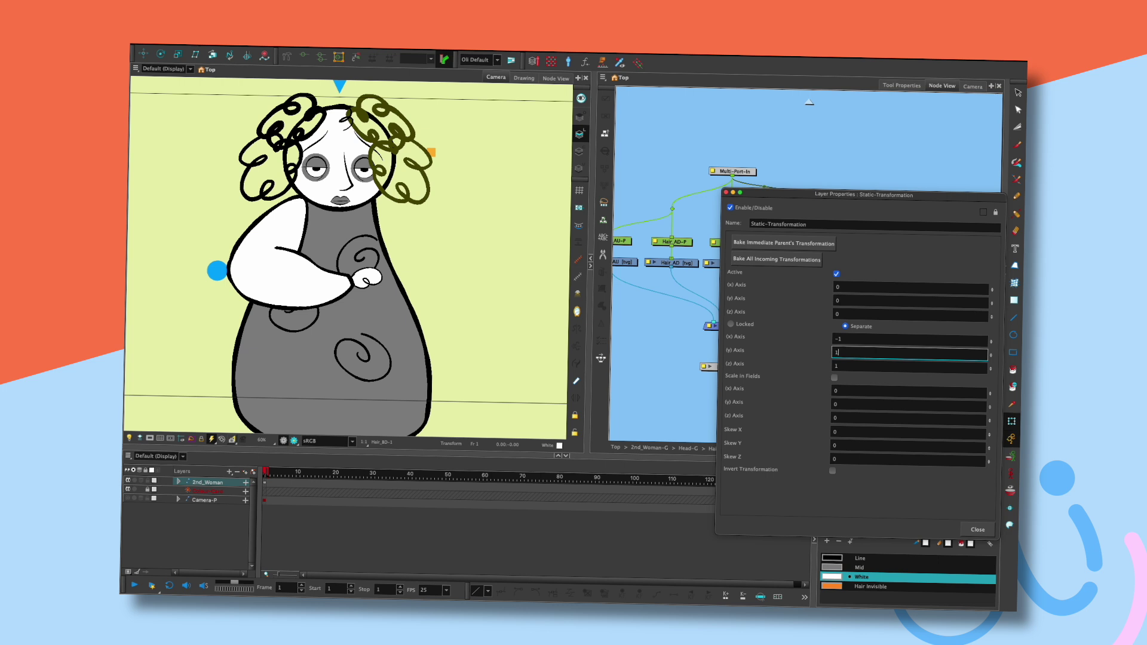
pyautogui.press('Return')
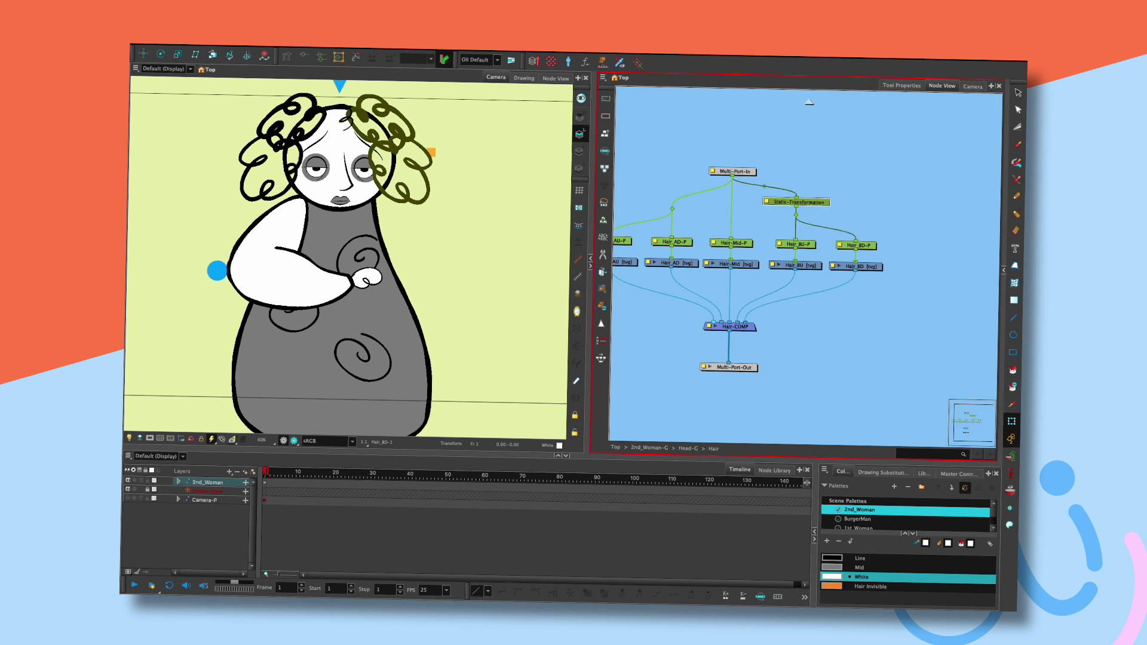
# - Duplicate the static transformation, place one directly above Hair_BU-P and one above Hair_BD-P, and open the Hair_BU-P one's properties
pyautogui.hotkey('ctrl', 'd')
pyautogui.moveTo(798, 202); pyautogui.dragTo(797, 232)
pyautogui.moveTo(862, 208); pyautogui.dragTo(798, 226)
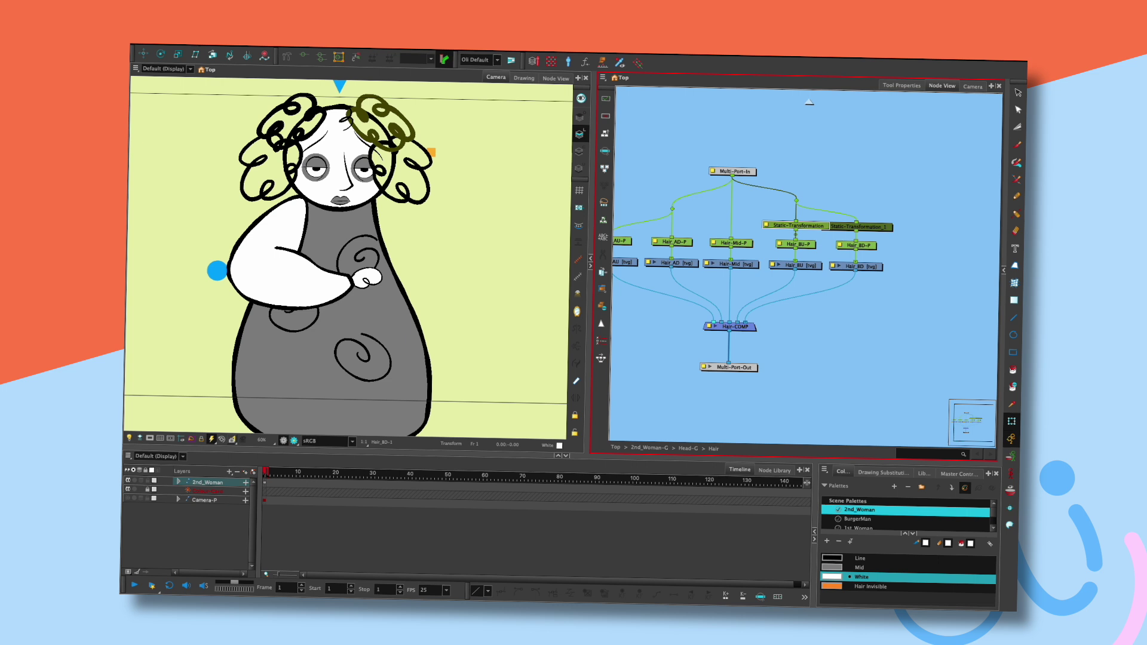
pyautogui.click(836, 183)
pyautogui.doubleClick(798, 225)
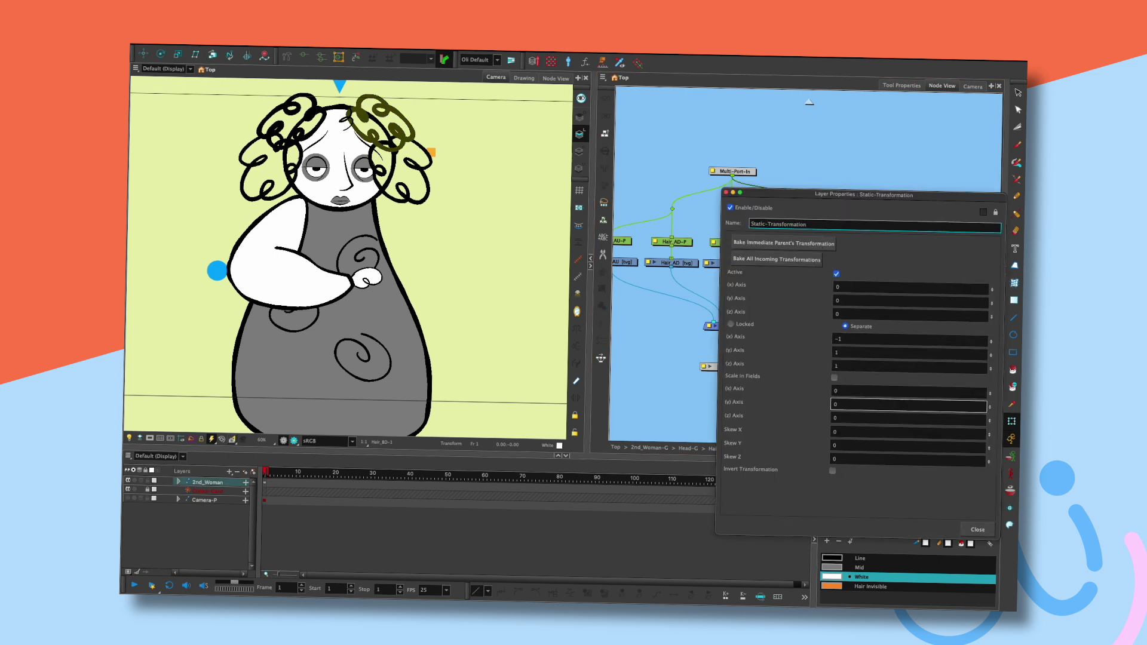
# - Try rotating the mirrored upper hair 90 degrees about the Y axis and about the X axis
pyautogui.click(901, 420)
pyautogui.click(899, 405)
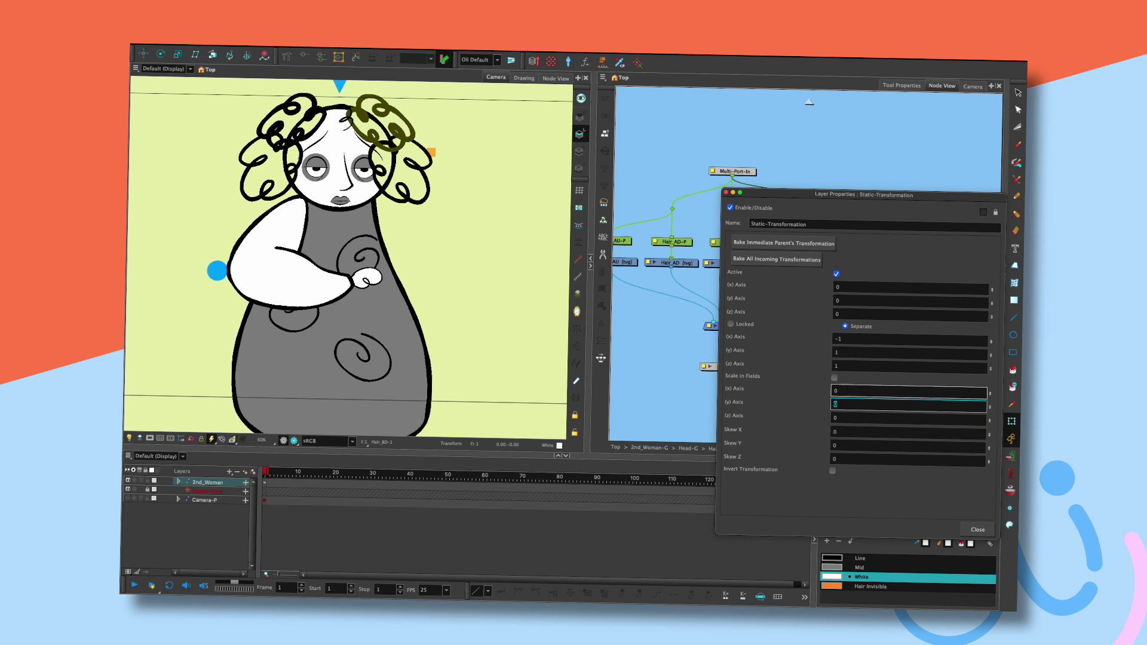
pyautogui.write('90')
pyautogui.click(908, 390)
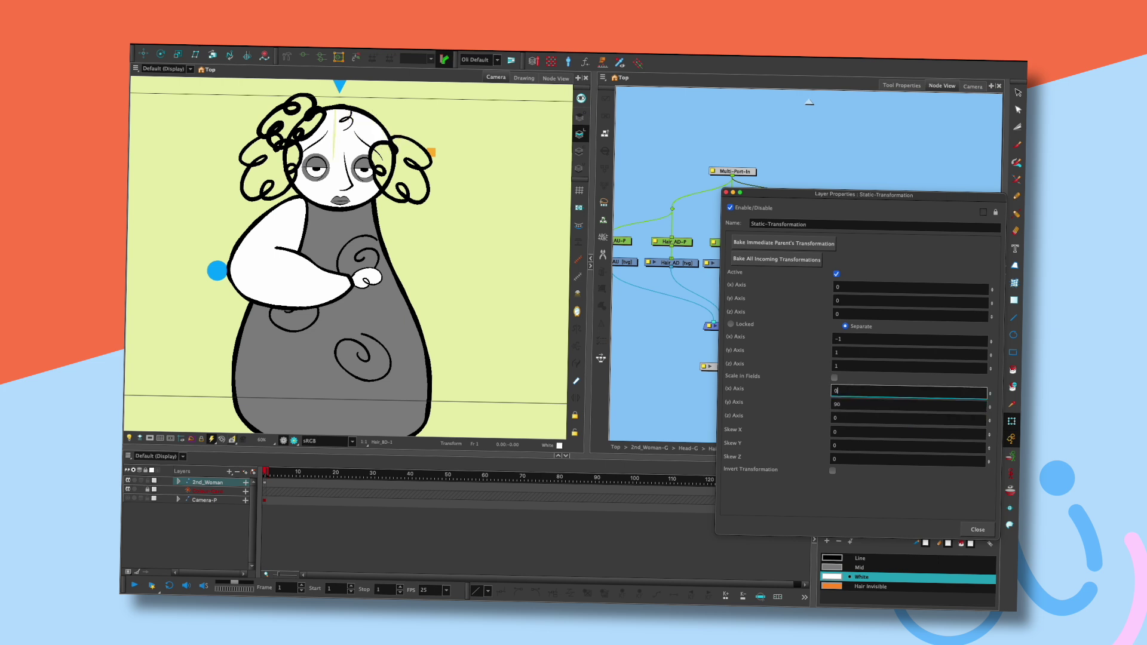
pyautogui.press('Tab')
pyautogui.write('-')
pyautogui.click(834, 388)
pyautogui.write('90')
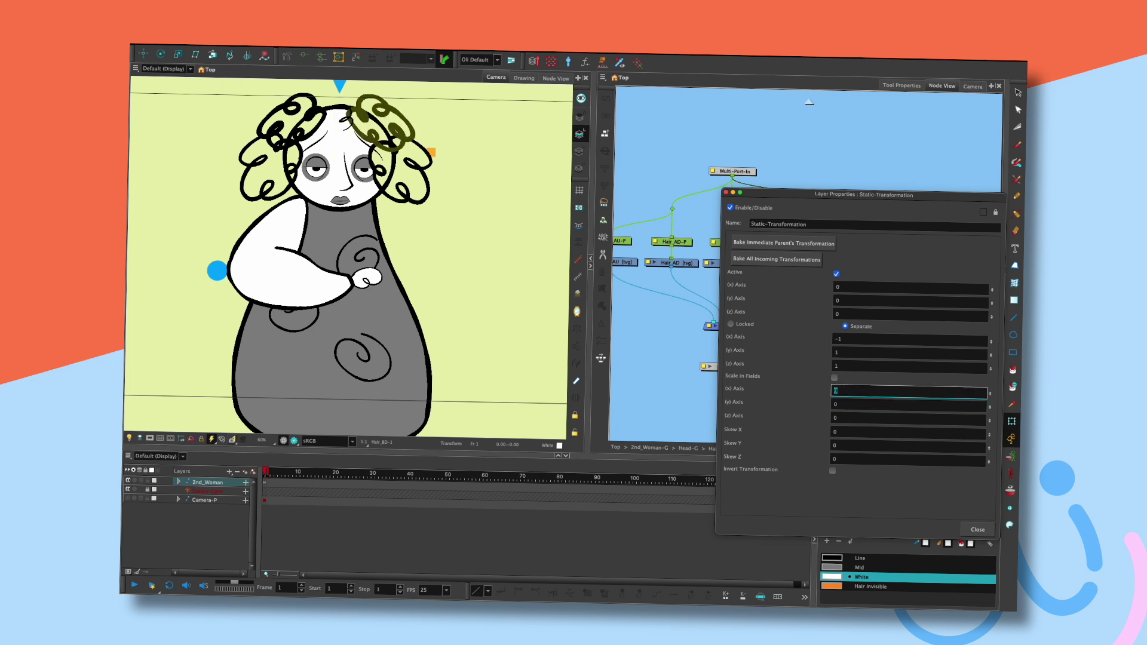
pyautogui.press('Tab')
pyautogui.click(846, 391)
pyautogui.write('0')
# - Try Z-axis rotations of 90 and 20 degrees on the mirrored upper hair
pyautogui.press('Tab')
pyautogui.press('Tab')
pyautogui.write('90')
pyautogui.click(846, 403)
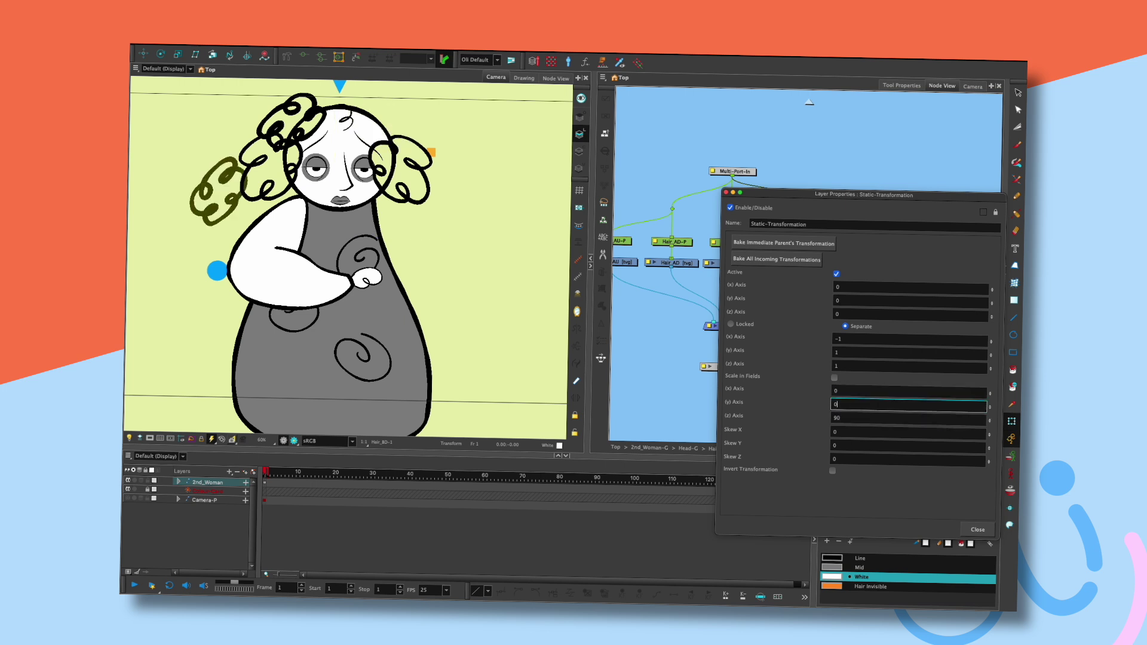
pyautogui.press('Tab')
pyautogui.write('20')
pyautogui.click(847, 404)
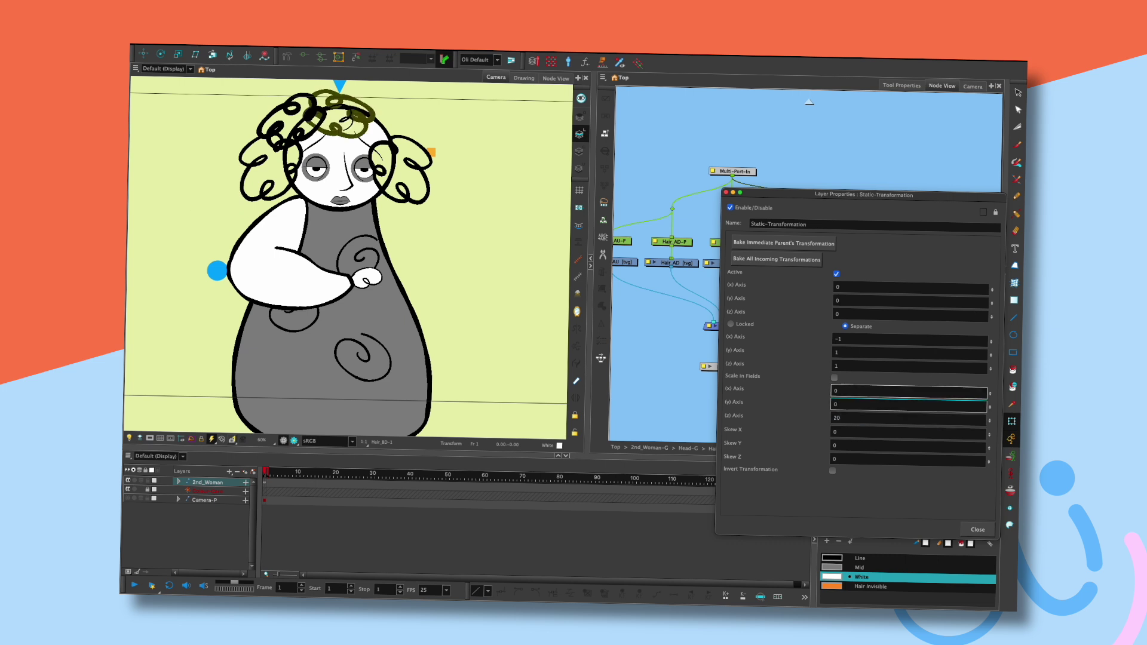
# - Set the upper hair's static transformation to X position 6.4 and Z rotation 40, and close its properties
pyautogui.moveTo(992, 290); pyautogui.dragTo(992, 280)
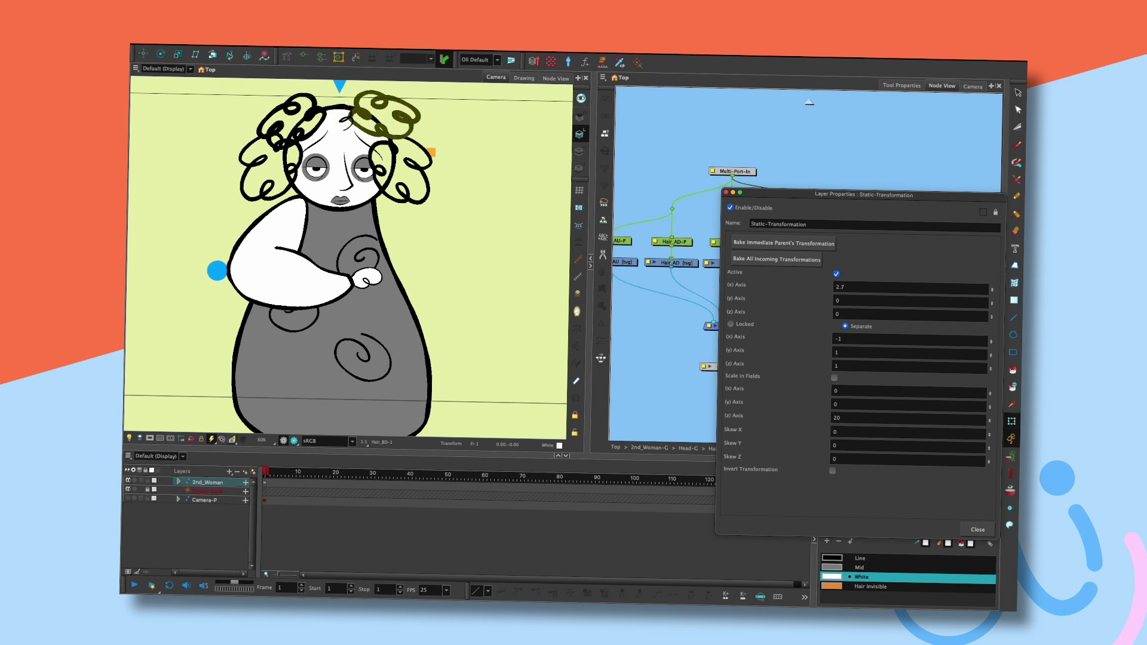
pyautogui.doubleClick(837, 418)
pyautogui.write('40')
pyautogui.click(846, 405)
pyautogui.moveTo(992, 289); pyautogui.dragTo(992, 285)
pyautogui.click(992, 292)
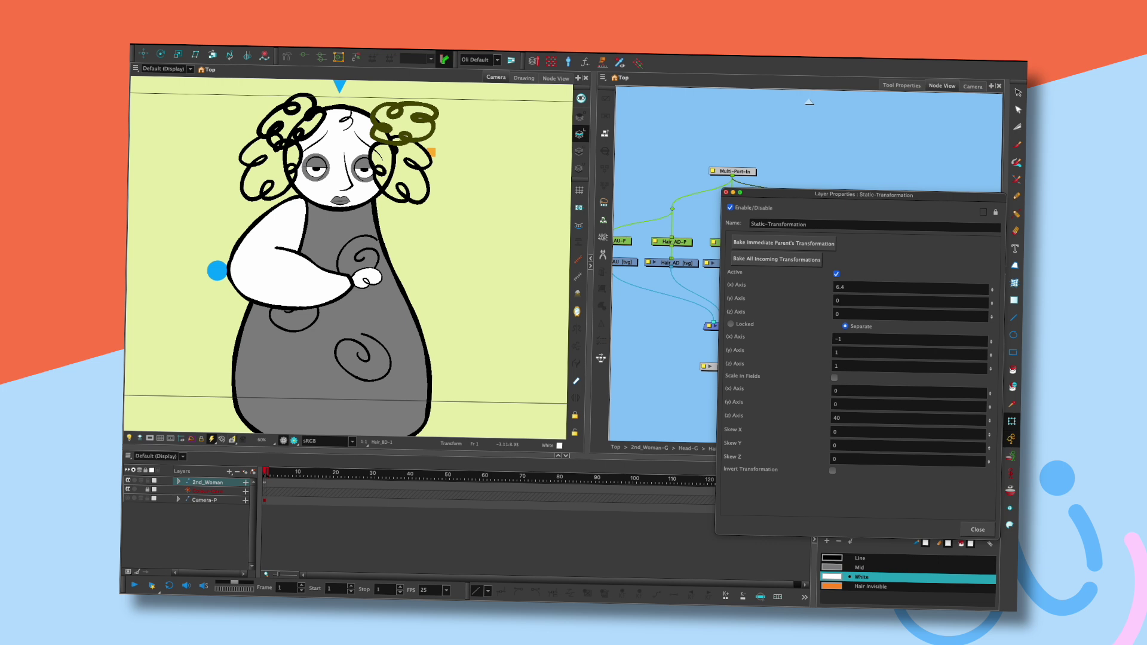
pyautogui.click(977, 530)
# - Move the Hair_BD nodes with their static transformation farther from the Hair_BU nodes to separate the two columns
pyautogui.moveTo(884, 239); pyautogui.dragTo(809, 265)
pyautogui.moveTo(819, 224); pyautogui.dragTo(802, 293)
pyautogui.click(837, 328)
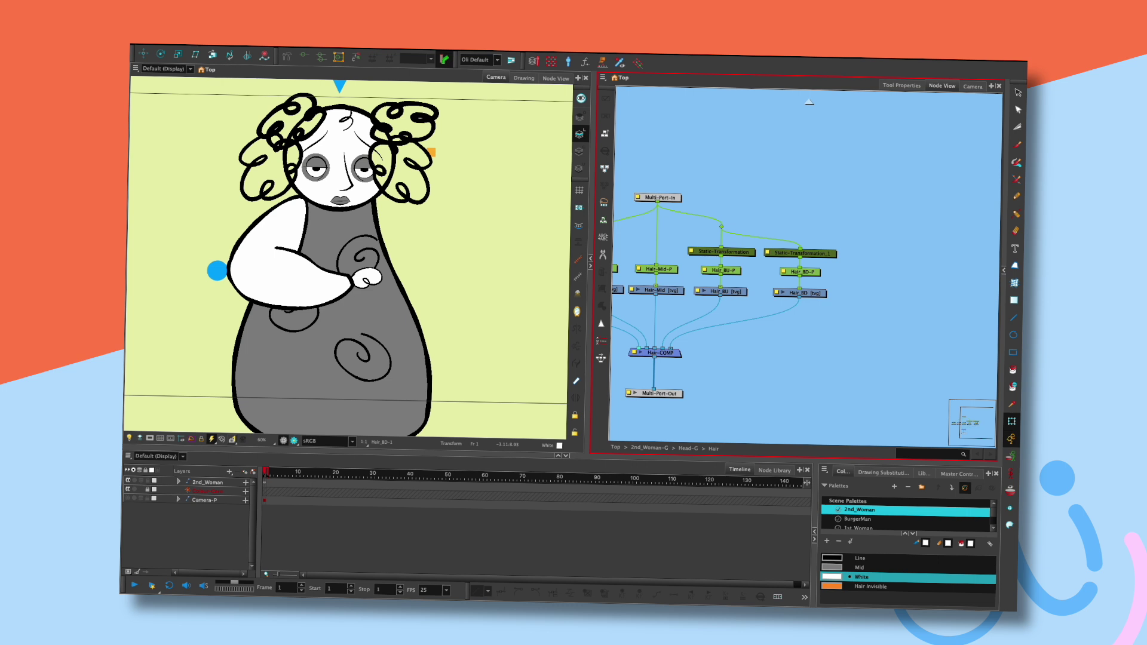
# - Set the Z-axis rotation of the Hair_BD static transformation to 60
pyautogui.doubleClick(800, 253)
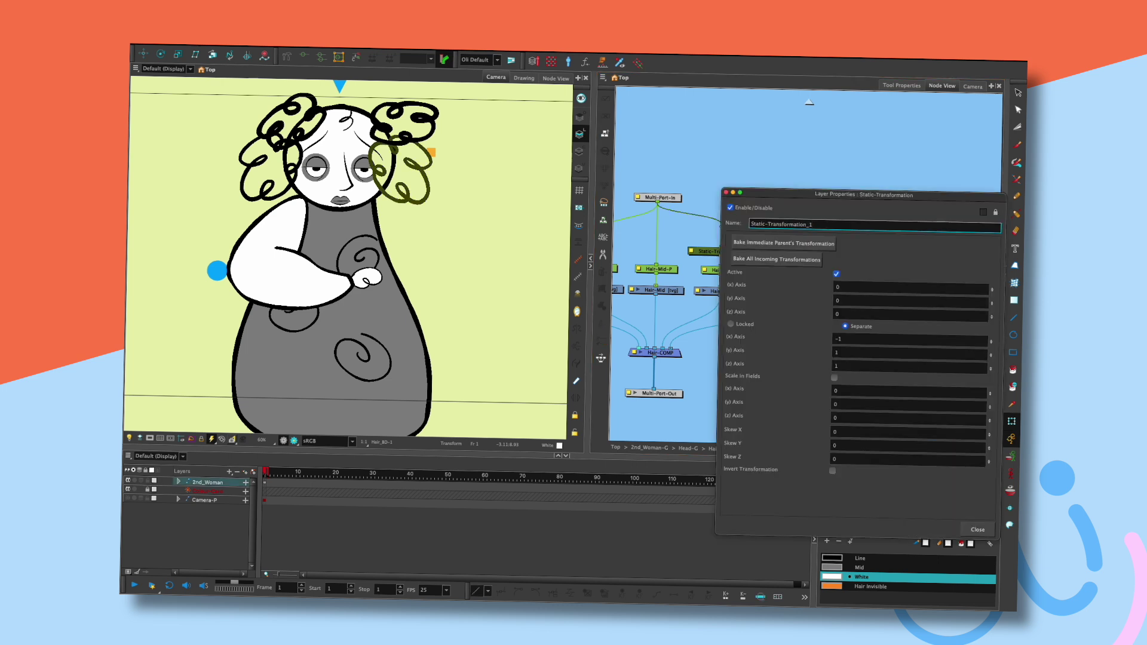
pyautogui.doubleClick(884, 418)
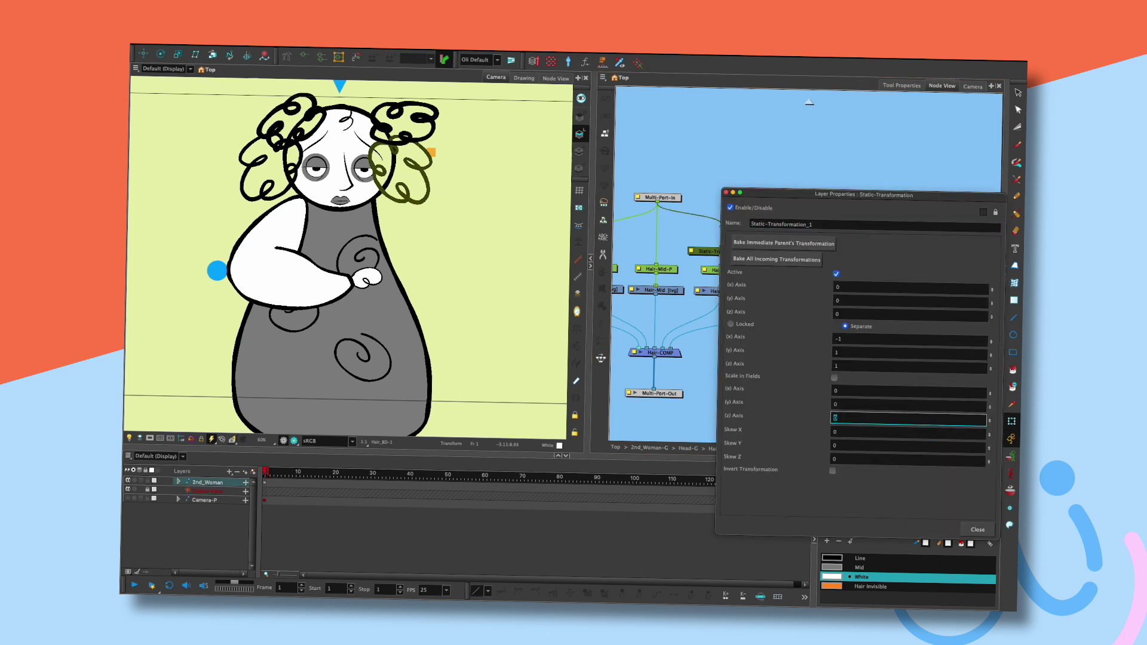
pyautogui.write('90')
pyautogui.press('Return')
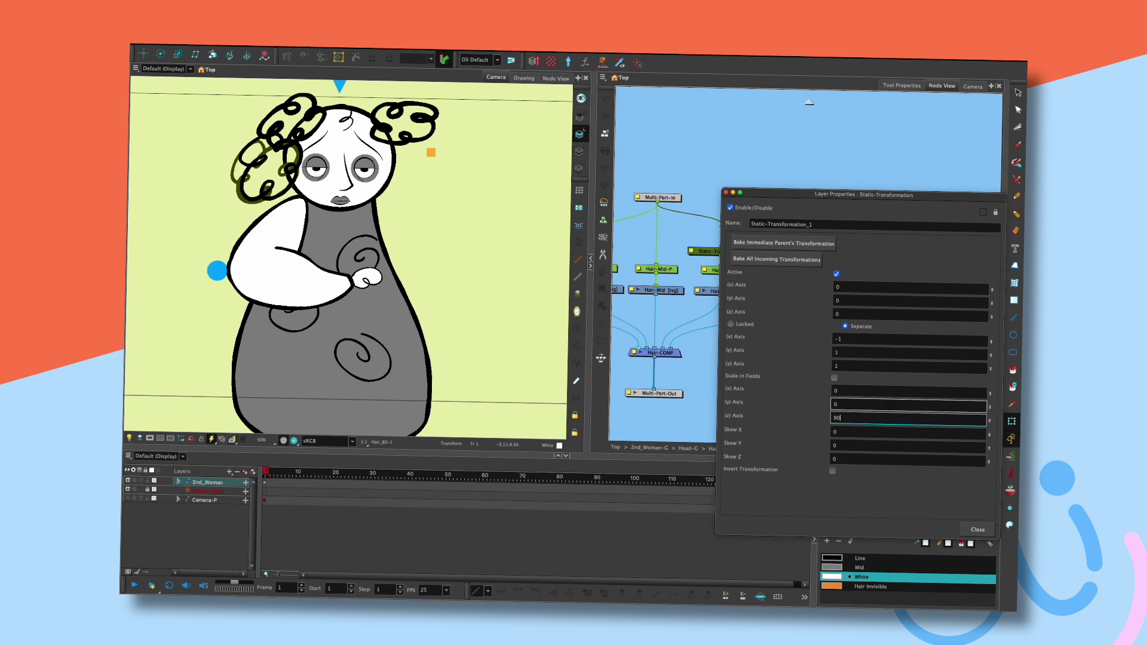
pyautogui.write('60')
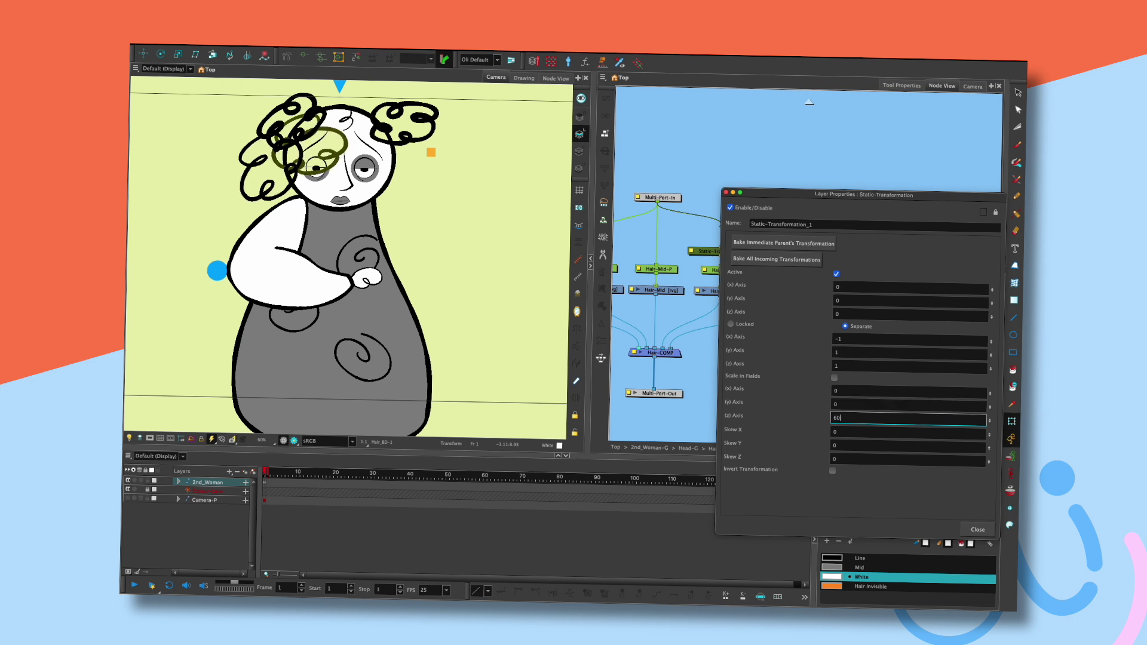
# - Set the Hair_BD static transformation's position to X 6.2 and Y -1.7, and close its properties
pyautogui.click(992, 288)
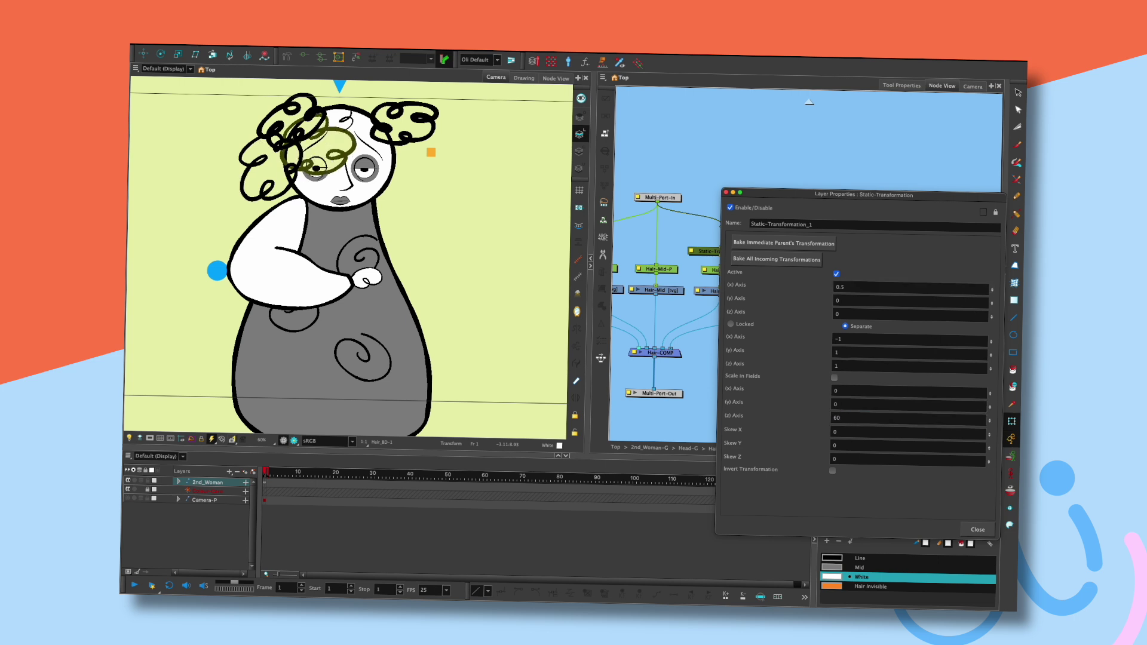
pyautogui.moveTo(992, 289)
pyautogui.mouseDown()
pyautogui.moveTo(992, 261)
pyautogui.moveTo(992, 285)
pyautogui.mouseUp()
pyautogui.click(992, 304)
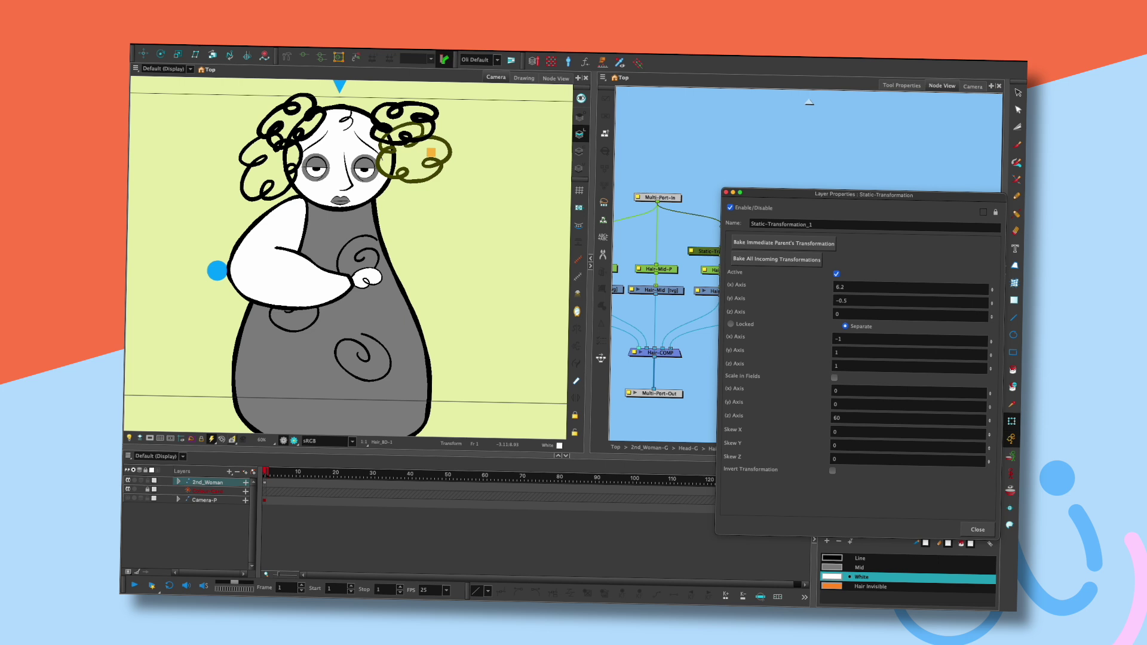
pyautogui.click(992, 304)
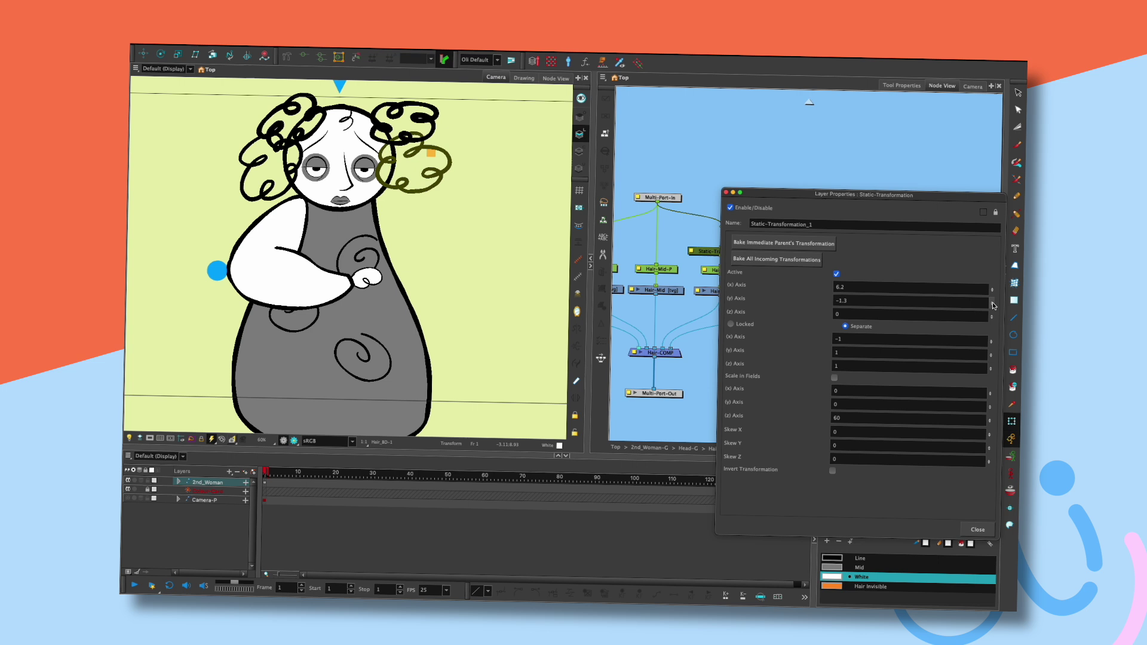
pyautogui.click(992, 305)
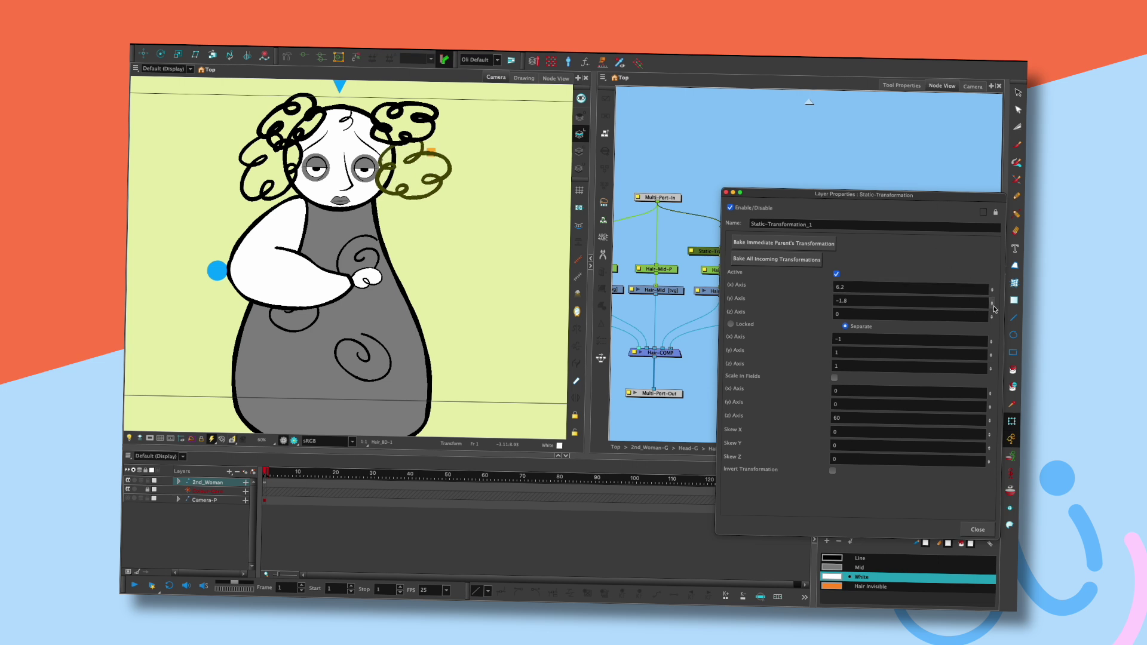
pyautogui.click(992, 303)
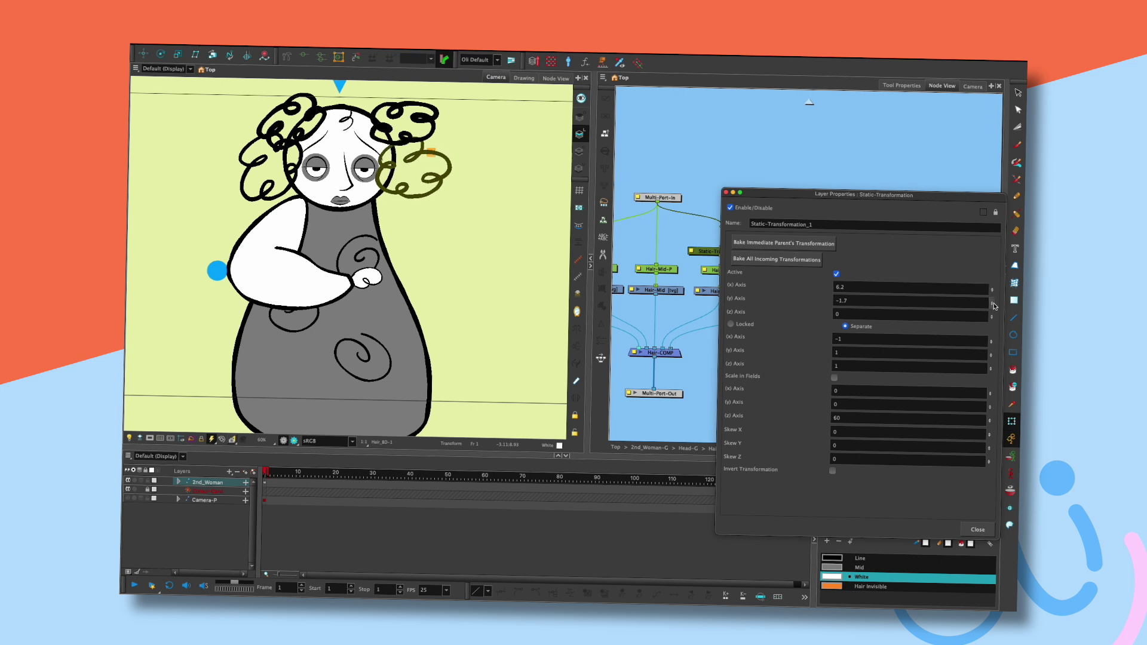
pyautogui.click(727, 193)
# - Preview the rendered character with the mirrored hair, and return to the working display
pyautogui.click(439, 179)
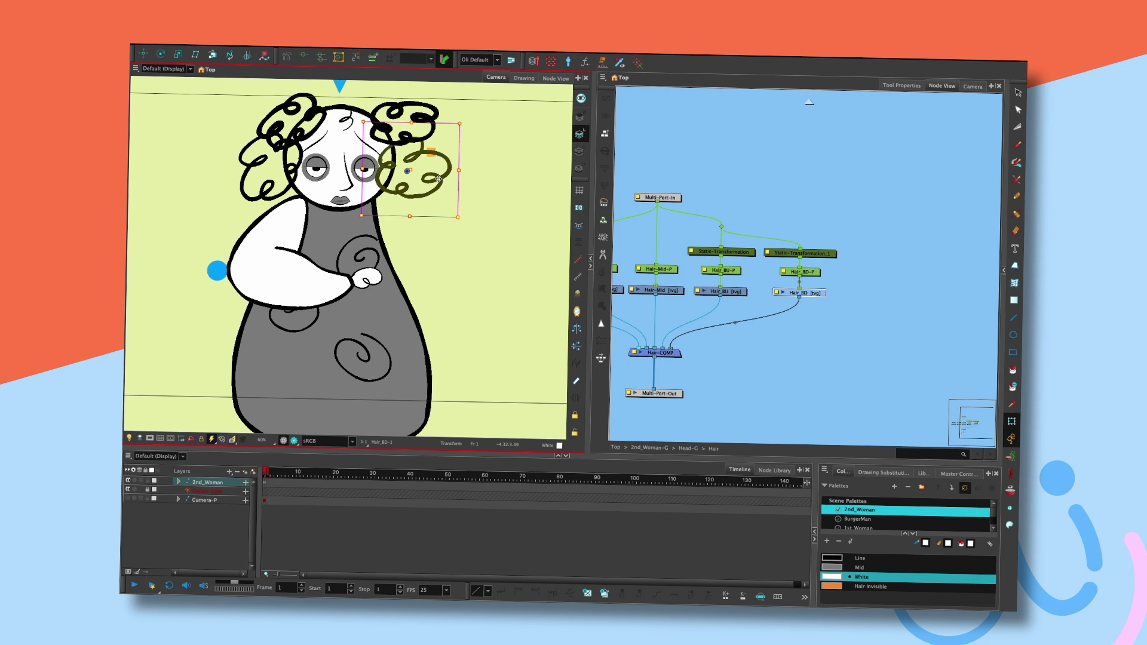
pyautogui.click(822, 142)
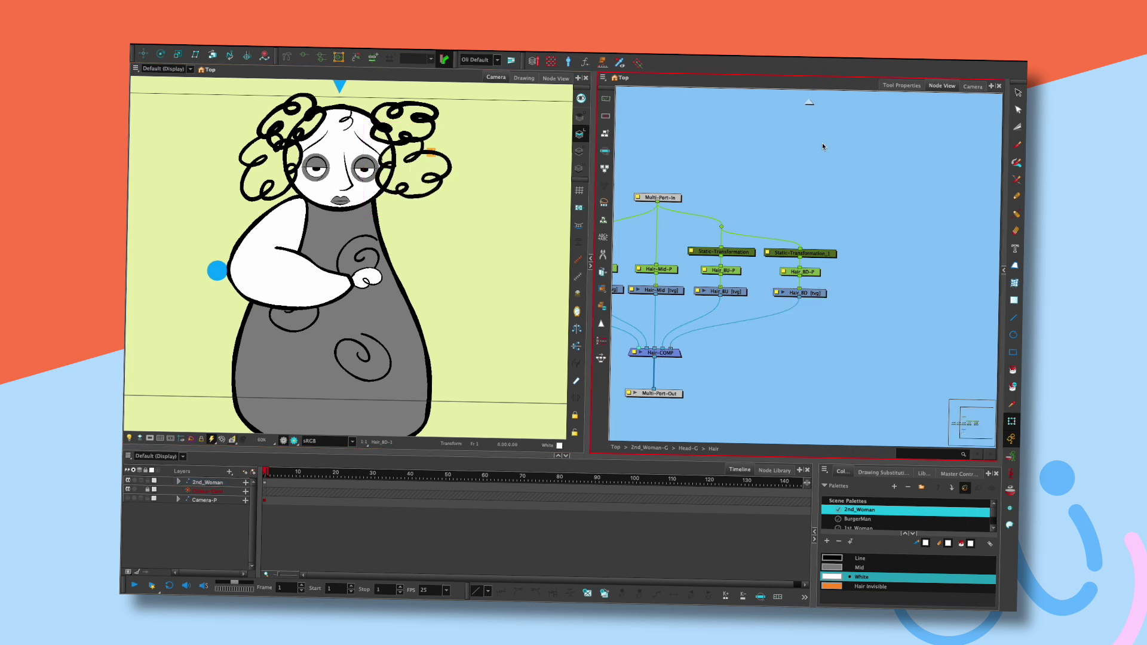
pyautogui.click(294, 440)
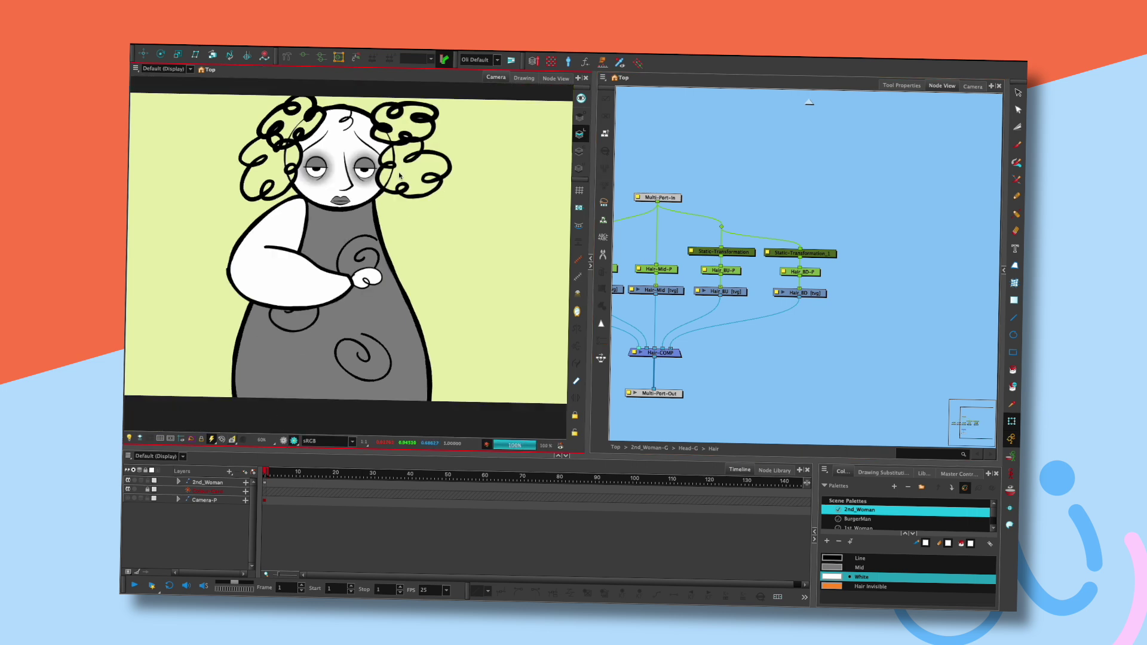
pyautogui.click(284, 442)
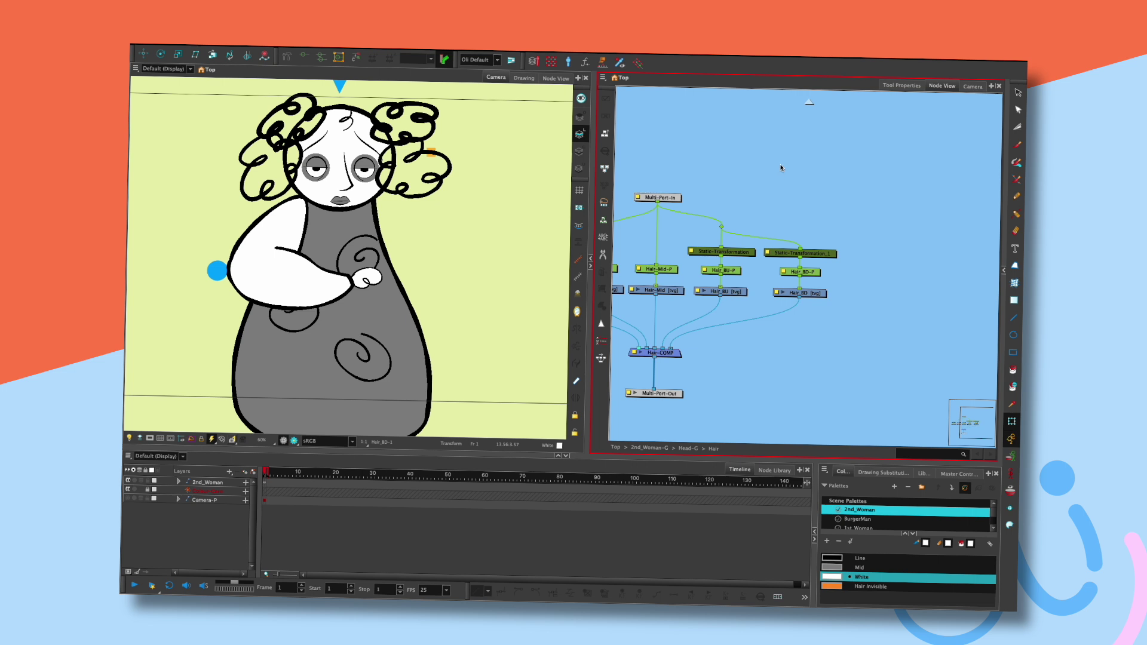
pyautogui.moveTo(801, 171); pyautogui.dragTo(852, 173)
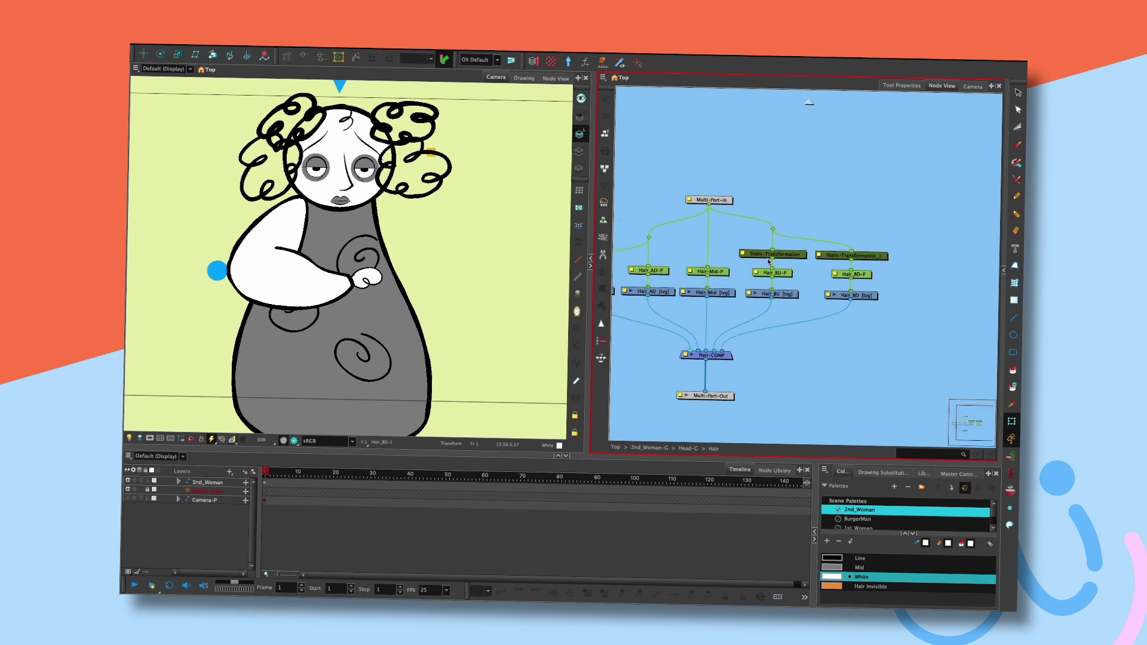
pyautogui.click(729, 356)
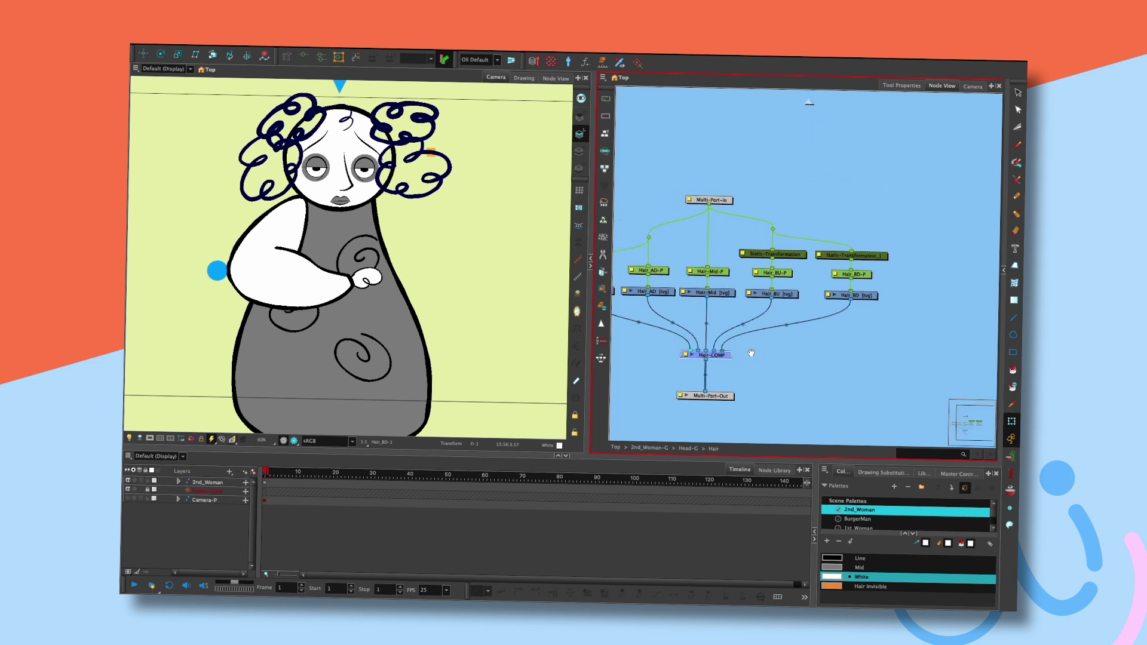
pyautogui.moveTo(749, 350); pyautogui.dragTo(741, 346)
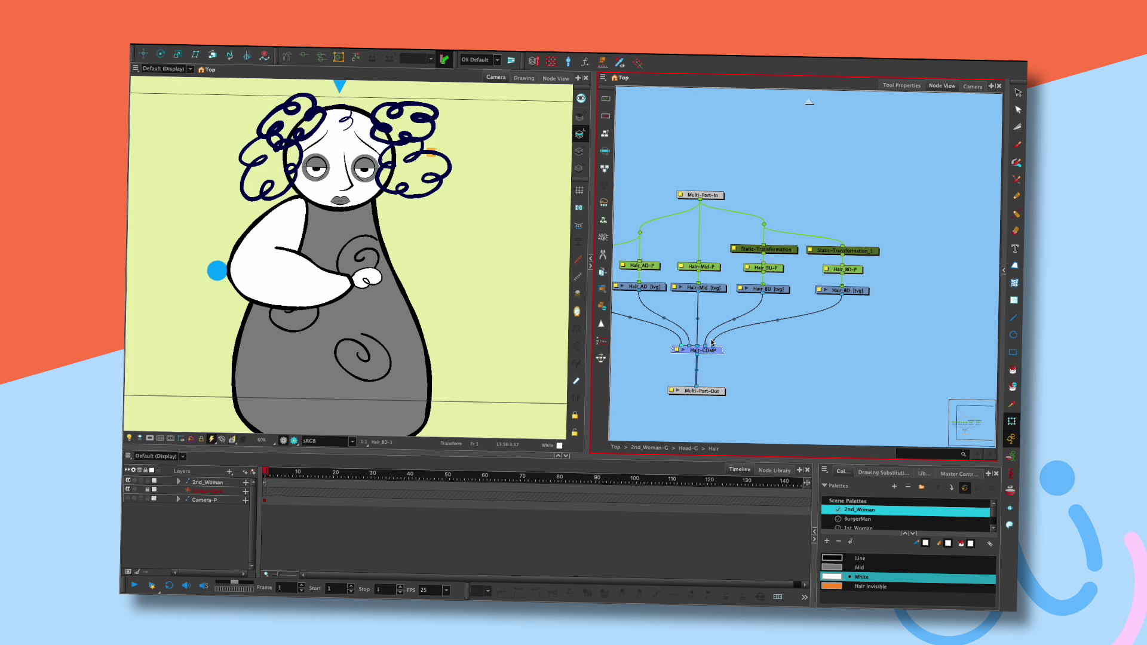
# - Open the Hair_BU drawing for editing and select all of its artwork
pyautogui.click(780, 288)
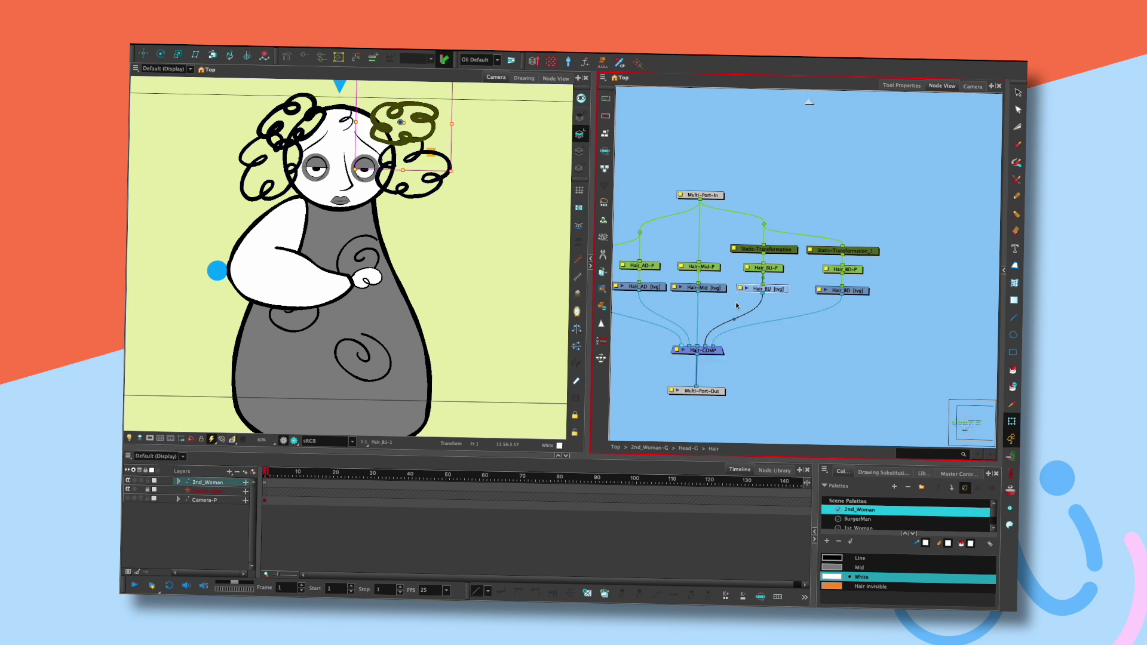
pyautogui.click(524, 78)
pyautogui.hotkey('shift', 'f')
pyautogui.click(1018, 93)
pyautogui.click(546, 205)
pyautogui.hotkey('ctrl', 'a')
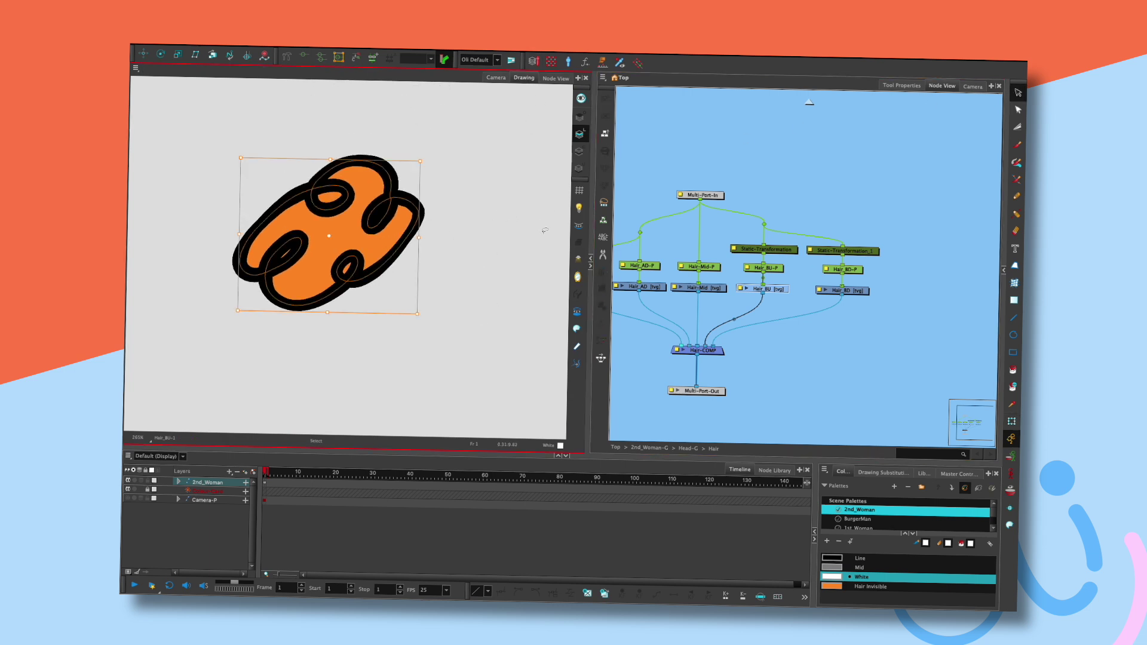
# - Replace the Hair_BU and Hair_BD drawing nodes with independent pasted copies, connected between their pegs and Hair-COMP
pyautogui.moveTo(900, 288); pyautogui.dragTo(773, 302)
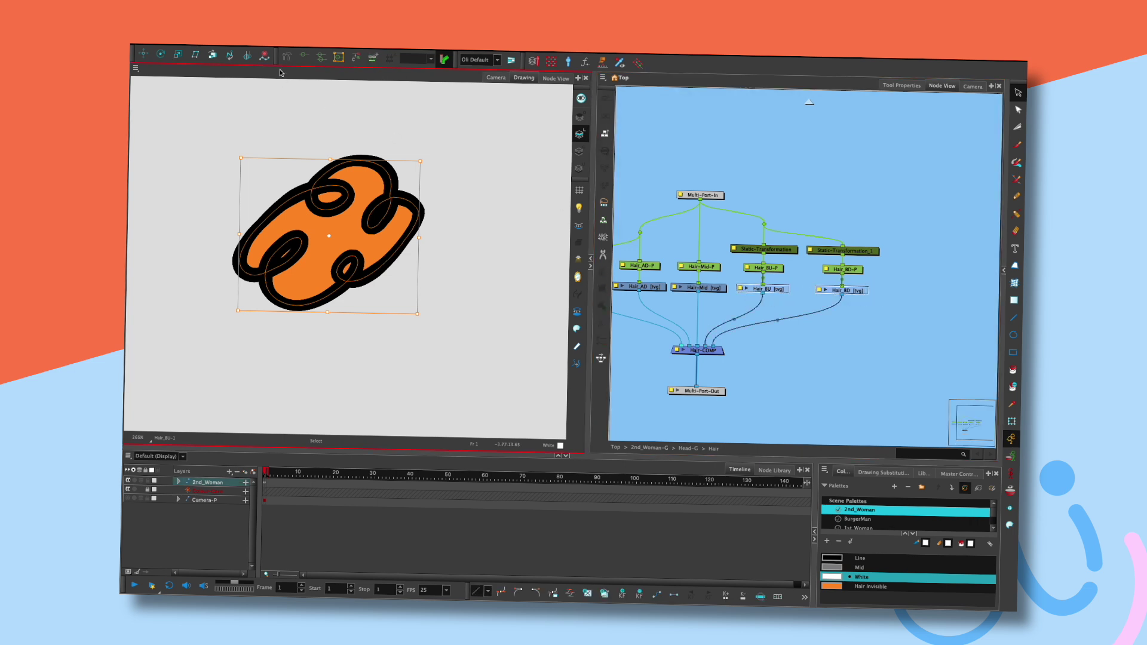
pyautogui.hotkey('ctrl', 'v')
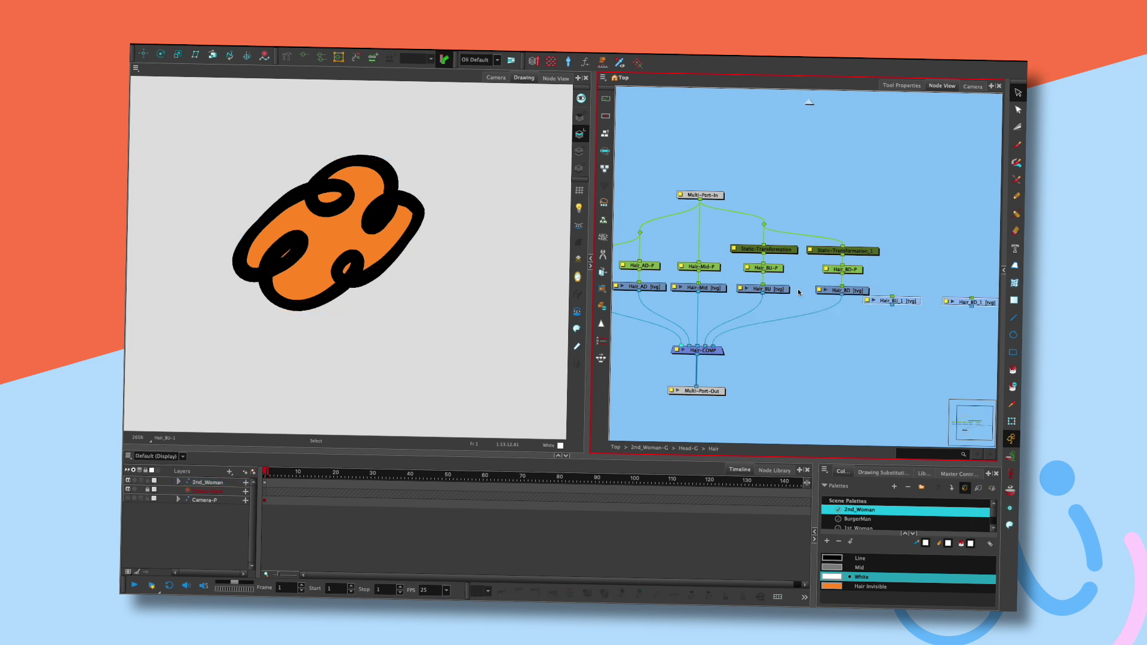
pyautogui.press('Delete')
pyautogui.moveTo(914, 300)
pyautogui.mouseDown()
pyautogui.moveTo(776, 278)
pyautogui.moveTo(780, 292)
pyautogui.mouseUp()
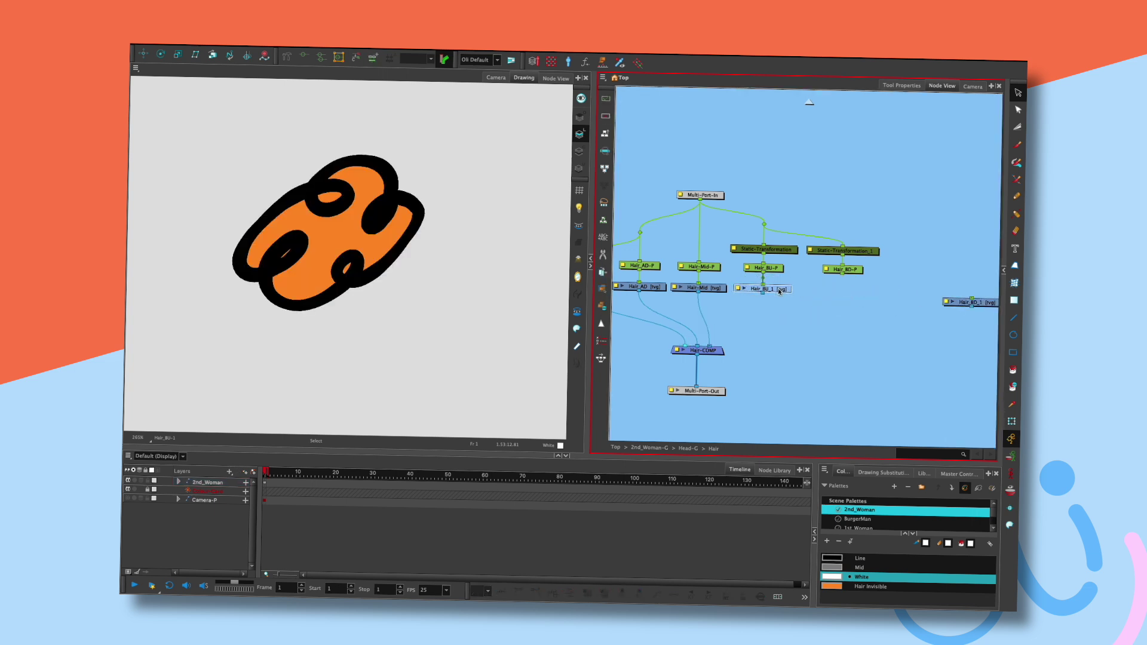
pyautogui.moveTo(988, 301)
pyautogui.mouseDown()
pyautogui.moveTo(853, 288)
pyautogui.moveTo(712, 346)
pyautogui.mouseUp()
pyautogui.moveTo(855, 292); pyautogui.dragTo(862, 292)
# - Rename the two pasted drawing layers Hair_BU and Hair_BD by removing their number suffixes
pyautogui.click(738, 288)
pyautogui.click(797, 224)
pyautogui.press('BackSpace')
pyautogui.press('BackSpace')
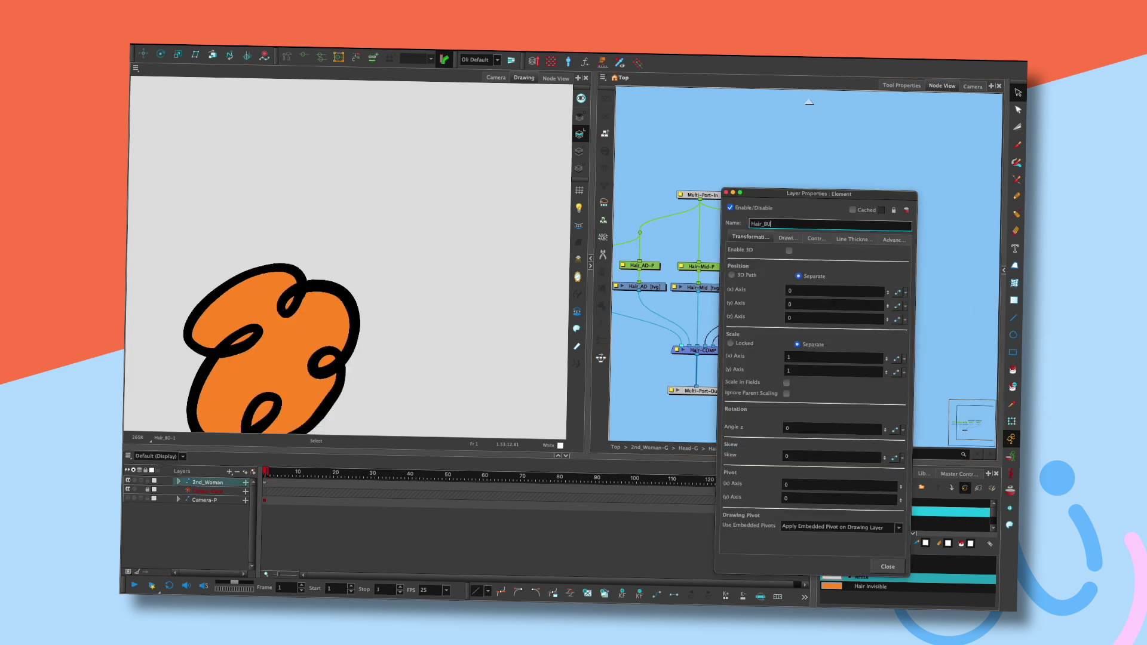
pyautogui.press('Return')
pyautogui.click(817, 289)
pyautogui.click(796, 225)
pyautogui.press('BackSpace')
pyautogui.press('Return')
pyautogui.click(800, 335)
# - Delete the large orange fill from the Hair_BU drawing
pyautogui.click(767, 289)
pyautogui.click(359, 352)
pyautogui.press('super+a')
pyautogui.click(335, 242)
pyautogui.press('Delete')
# - Try to delete the small leftover shape inside the lower loop of the Hair_BU drawing
pyautogui.click(339, 264)
pyautogui.press('Delete')
pyautogui.press('Delete')
pyautogui.press('super+z')
pyautogui.press('super+z')
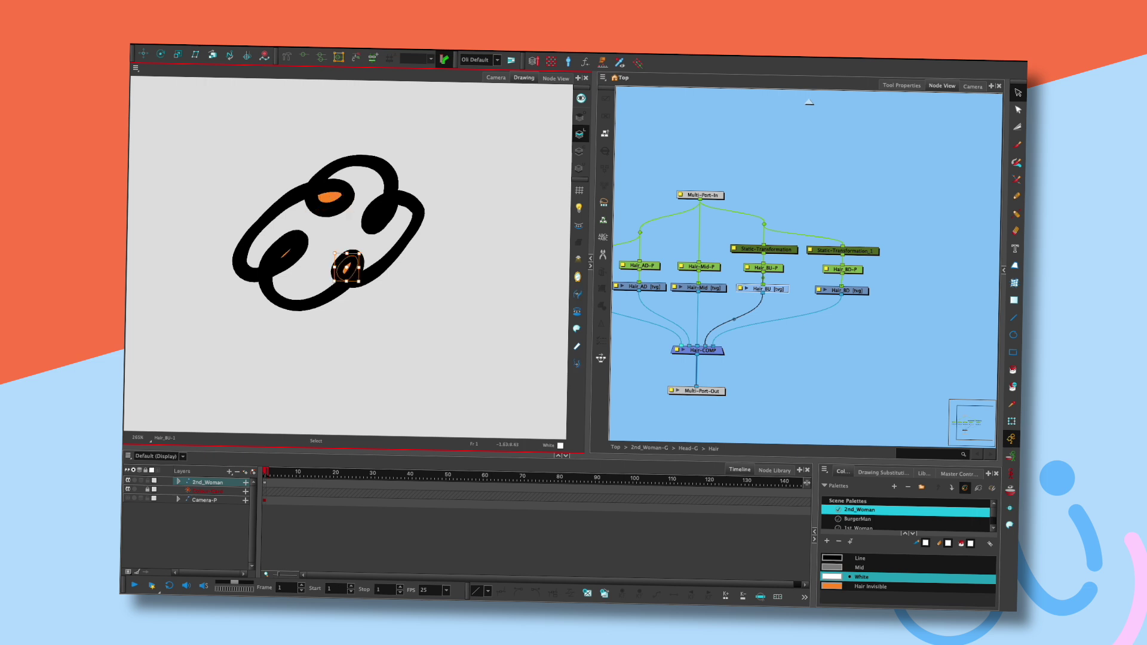
pyautogui.scroll(8, 366, 256)
pyautogui.click(366, 256)
pyautogui.click(316, 268)
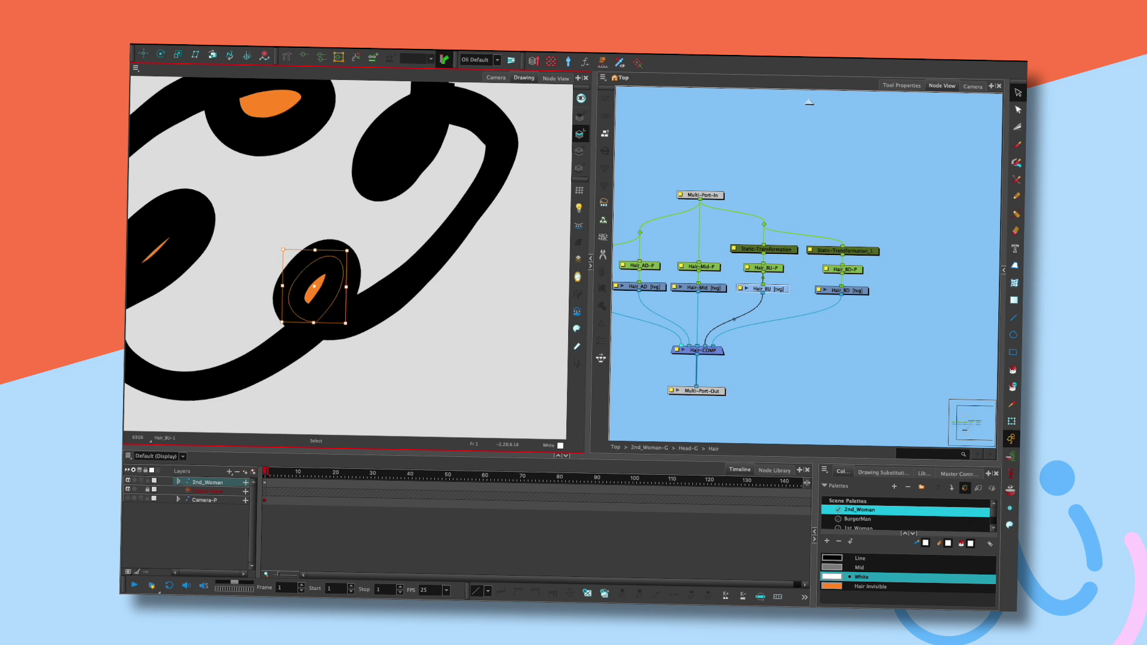
pyautogui.press('Delete')
pyautogui.press('super+z')
# - Select the remaining Hair Invisible fills in the Hair_BU drawing by colour and delete them all
pyautogui.click(902, 85)
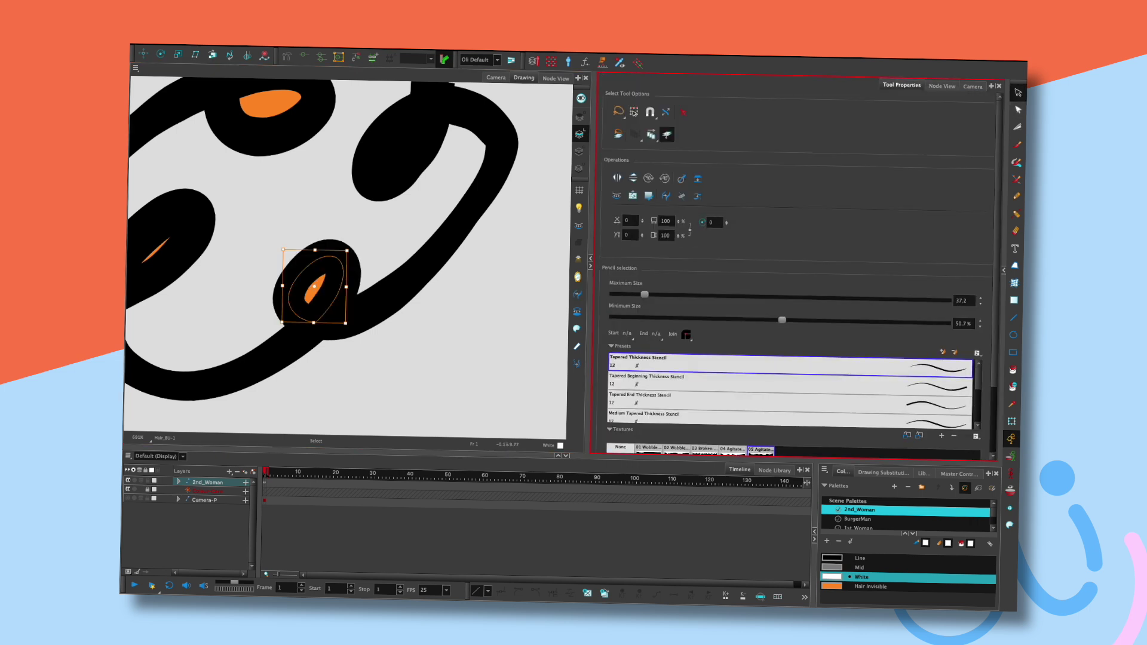
pyautogui.click(683, 112)
pyautogui.click(388, 377)
pyautogui.click(866, 586)
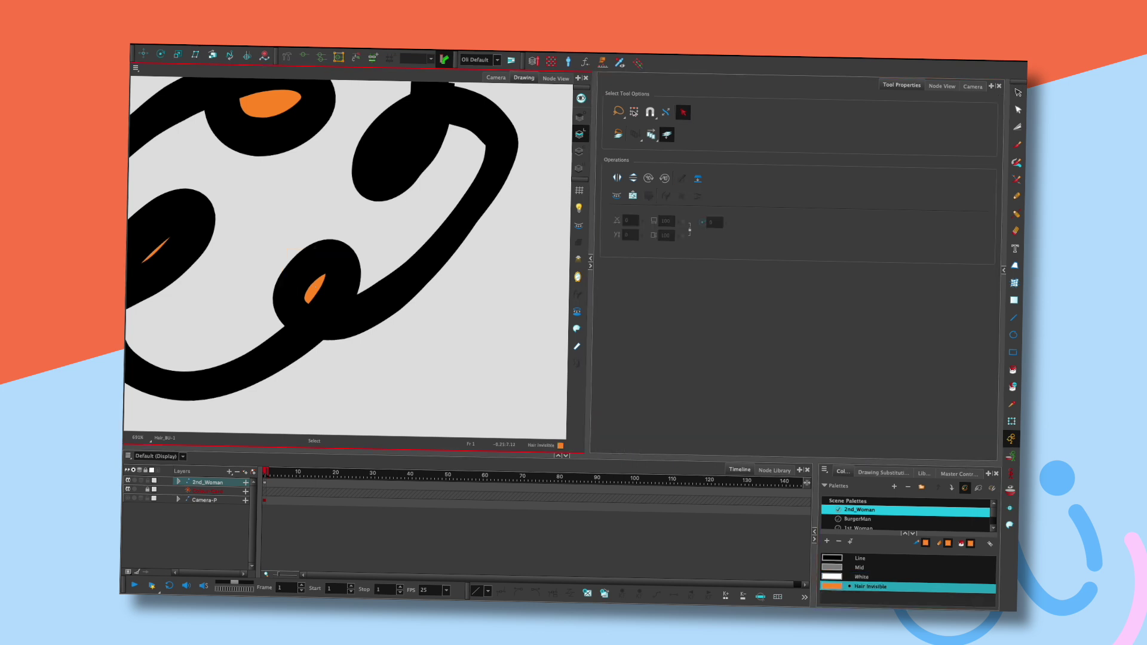
pyautogui.moveTo(287, 250); pyautogui.dragTo(316, 287)
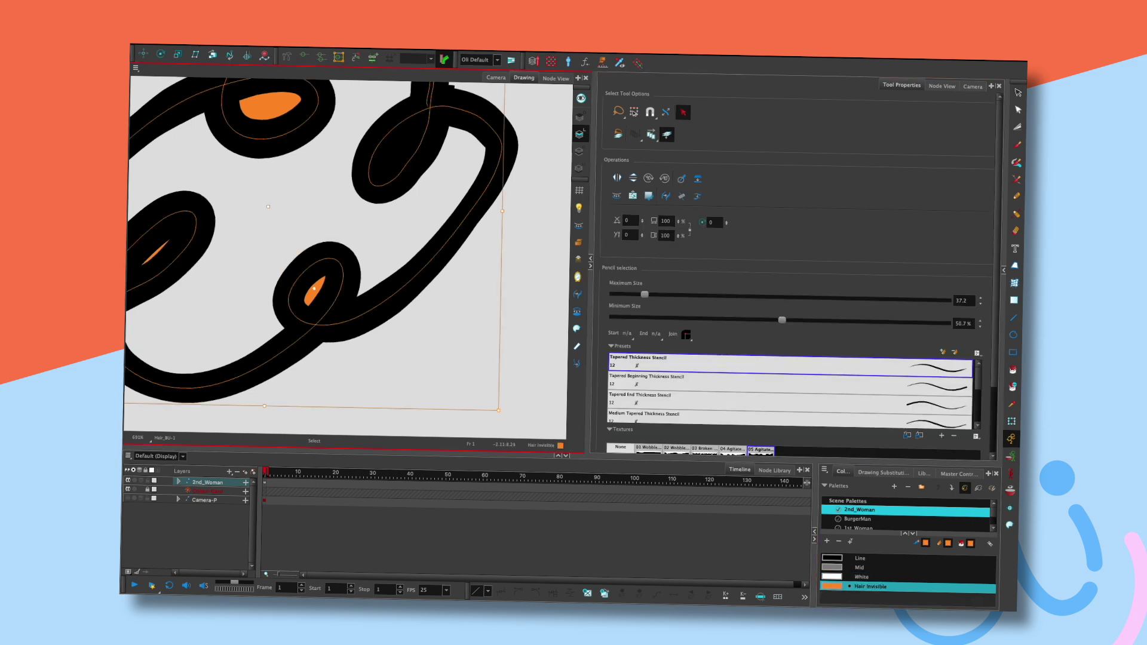
pyautogui.click(683, 112)
pyautogui.click(683, 113)
pyautogui.hotkey('ctrl', 'a')
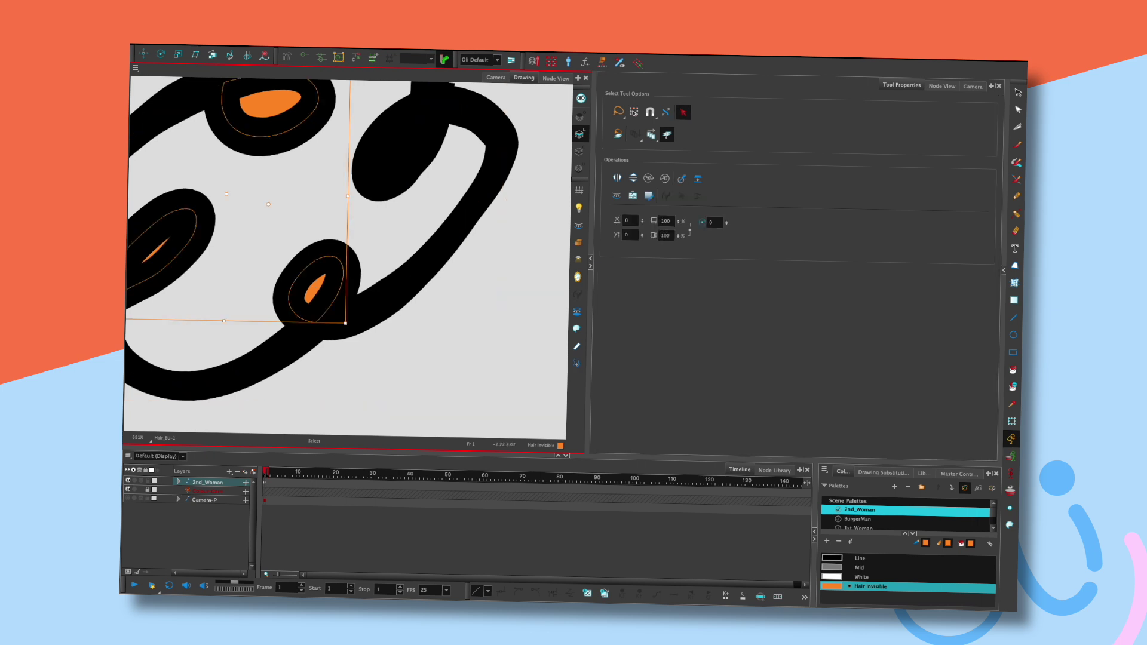
pyautogui.press('Delete')
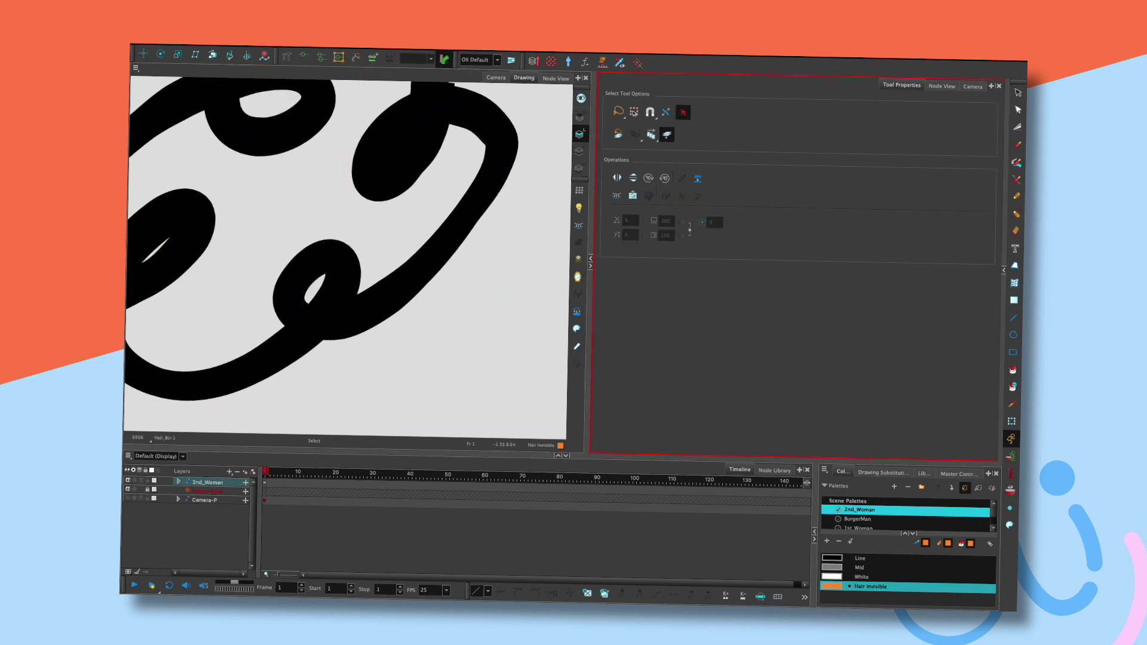
# - Delete all the Hair Invisible fills from the Hair_BD drawing, keeping its outlines
pyautogui.click(496, 77)
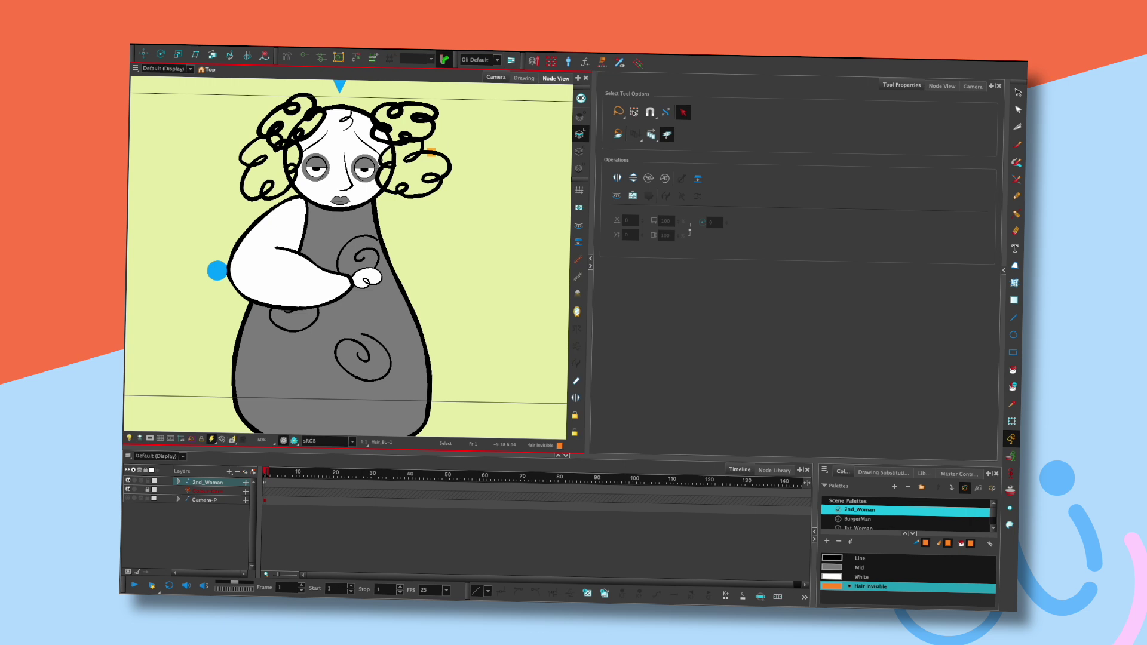
pyautogui.click(553, 78)
pyautogui.click(524, 77)
pyautogui.click(942, 86)
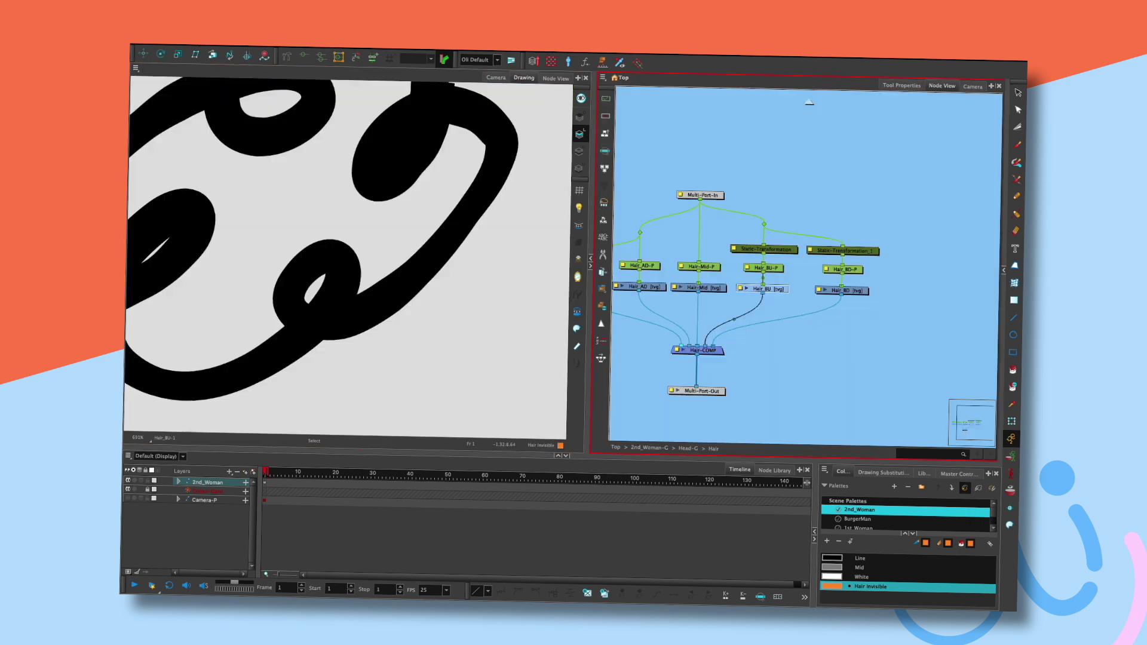
pyautogui.click(842, 290)
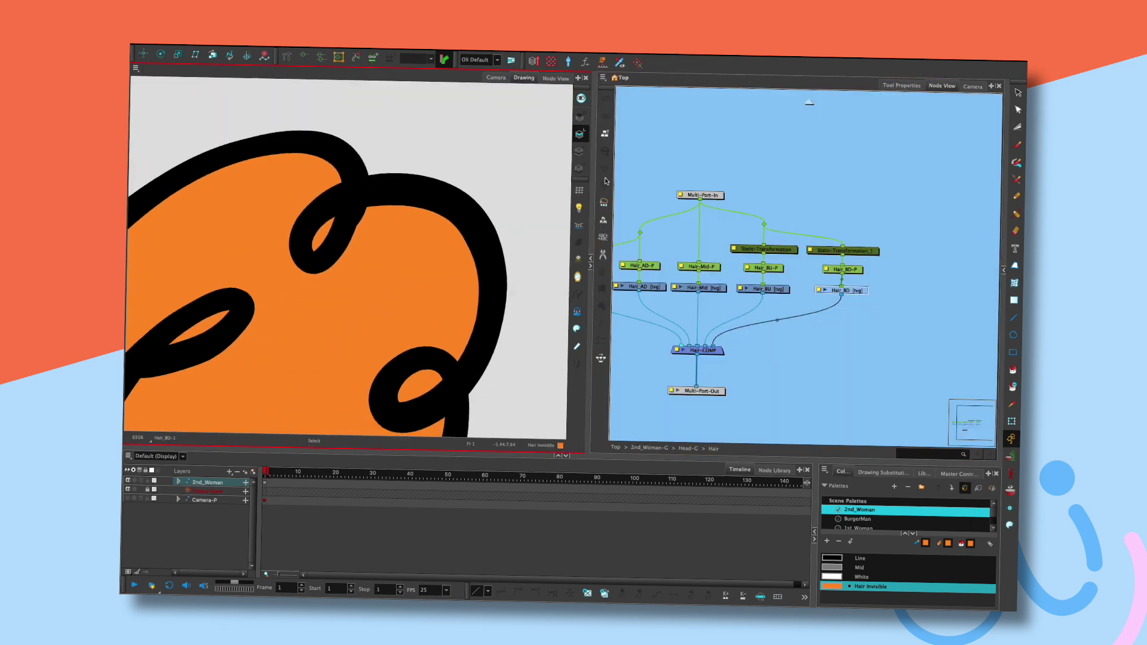
pyautogui.click(901, 86)
pyautogui.hotkey('ctrl', 'a')
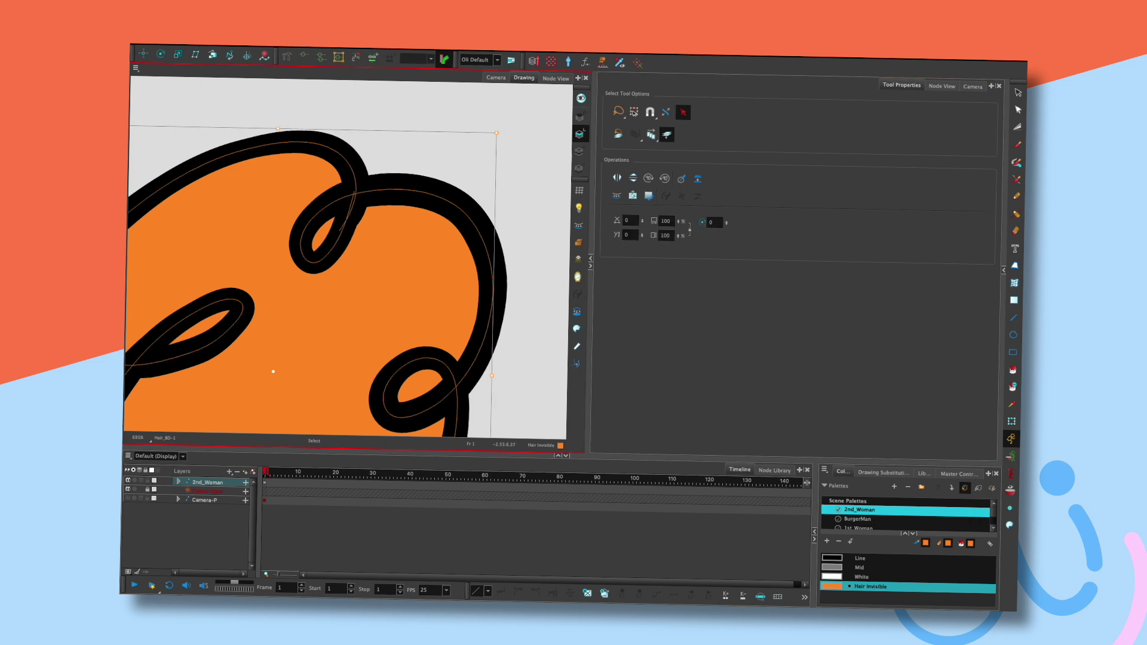
pyautogui.press('Delete')
pyautogui.scroll(-3, 439, 263)
# - Check the unfilled back hair on the character in the camera view, and open the Hair_BU static transformation's properties
pyautogui.click(496, 77)
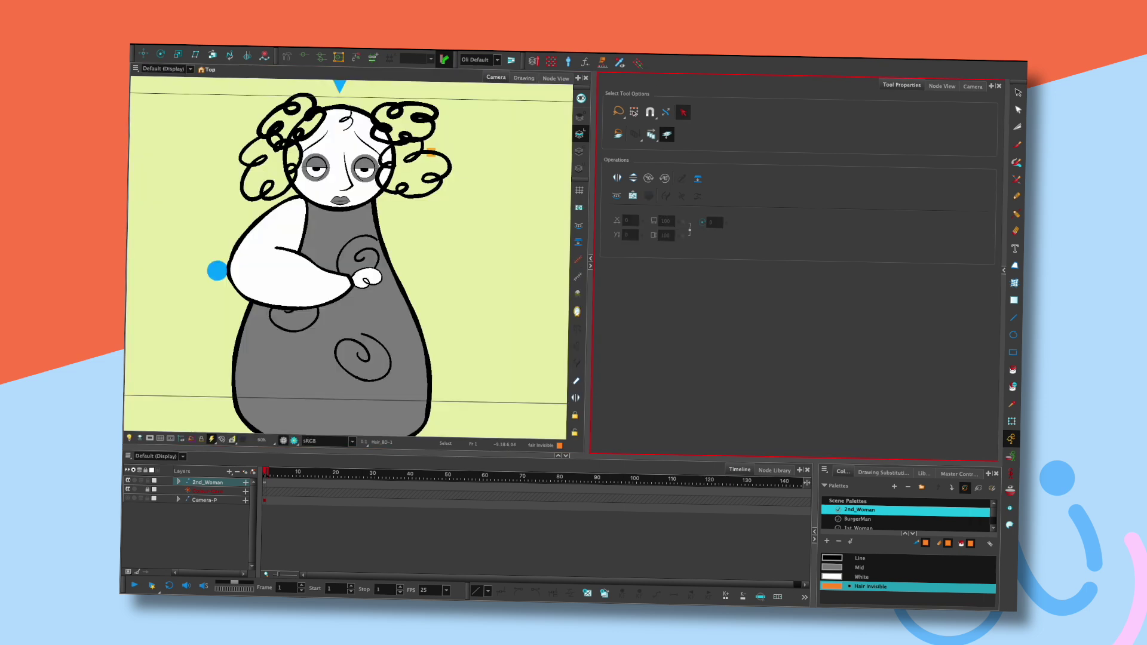
pyautogui.scroll(-2, 412, 215)
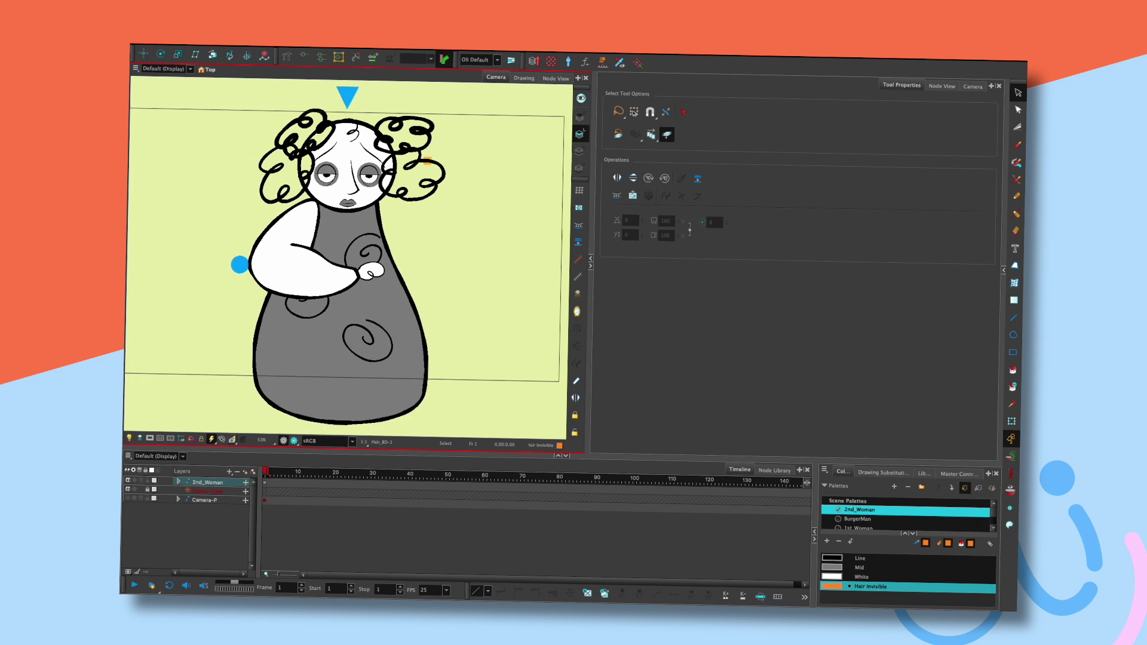
pyautogui.hotkey('alt', 'b')
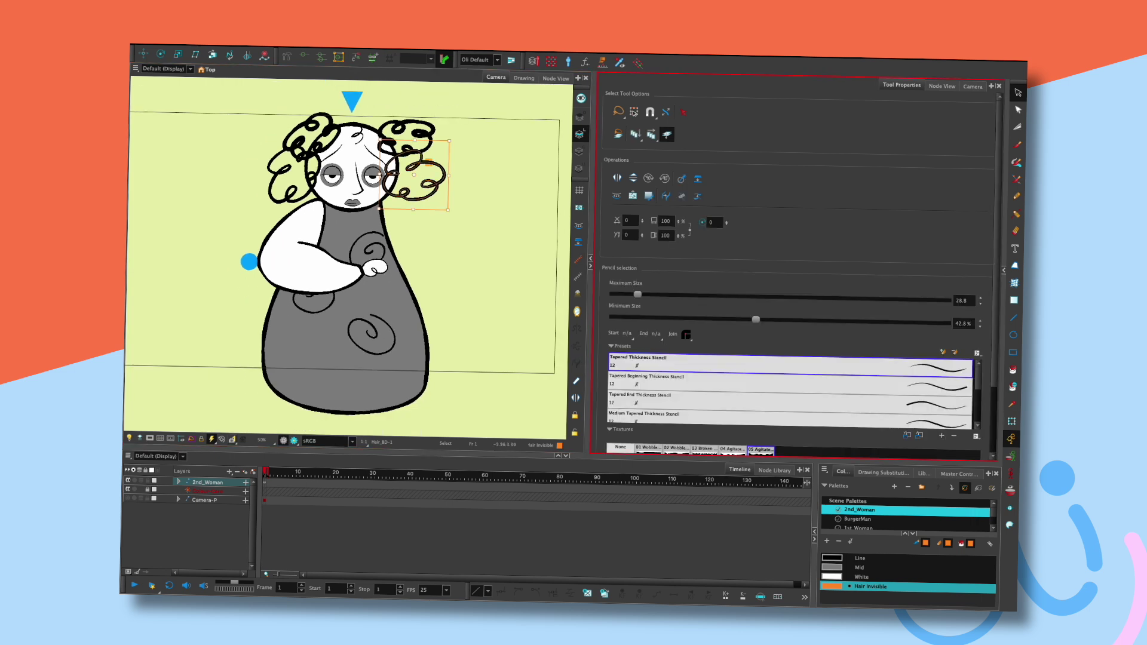
pyautogui.hotkey('shift', 't')
pyautogui.click(942, 86)
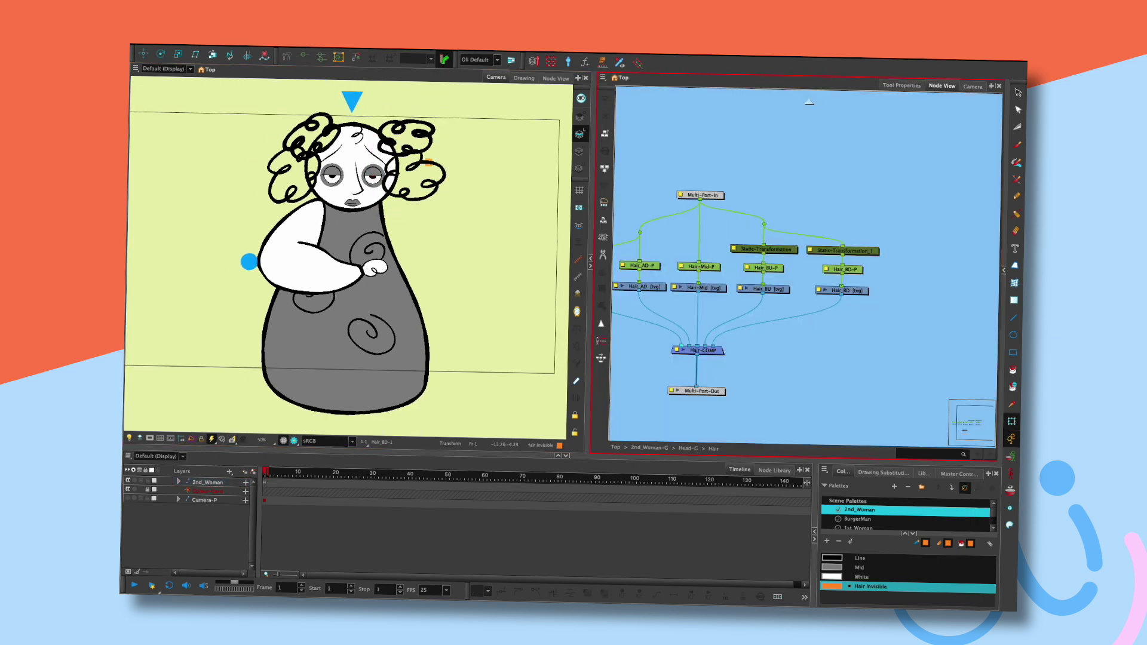
pyautogui.click(732, 248)
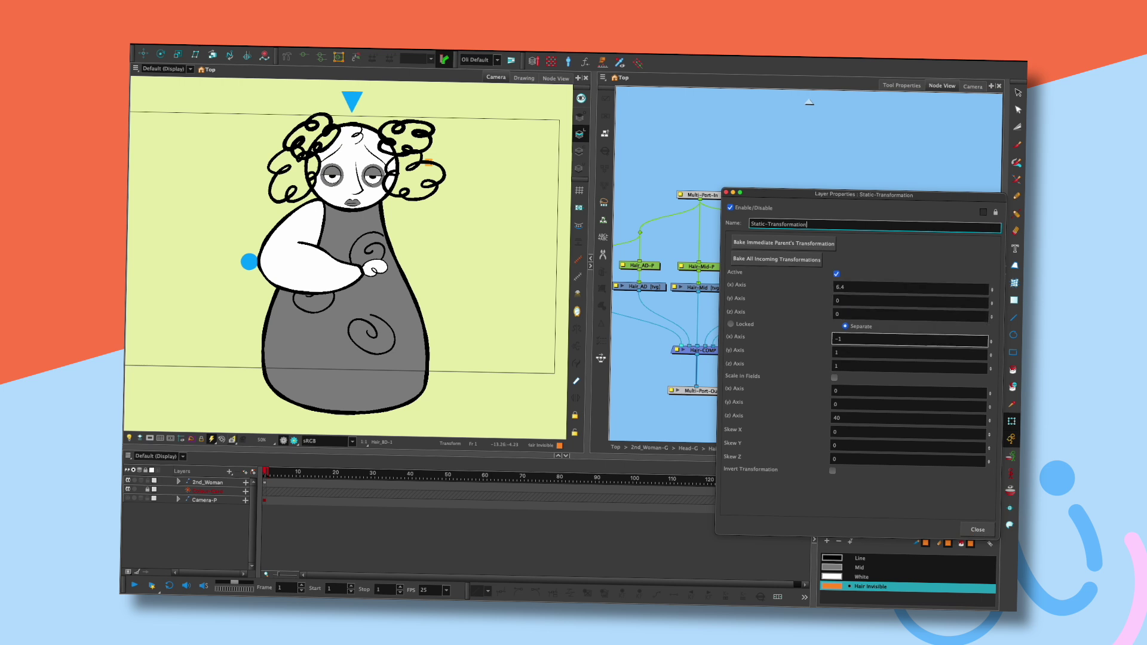
# - Try Z scale values of -0.001 and -1 on the Hair_BU static transformation
pyautogui.press('Tab')
pyautogui.press('Tab')
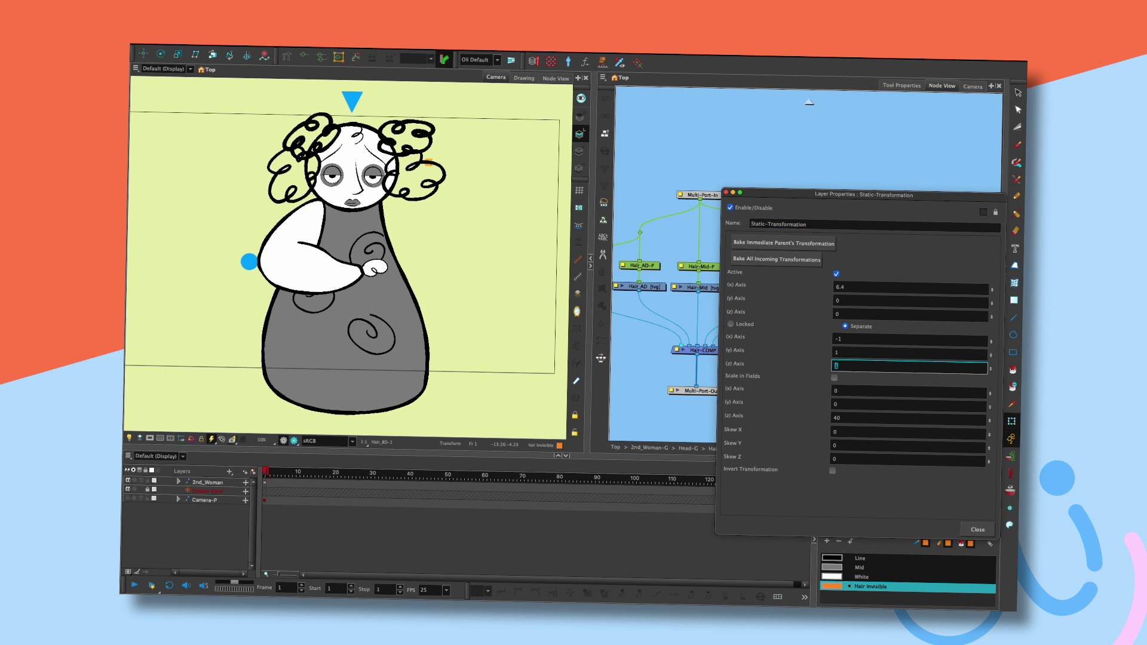
pyautogui.write('-0.001')
pyautogui.hotkey('shift', 'Tab')
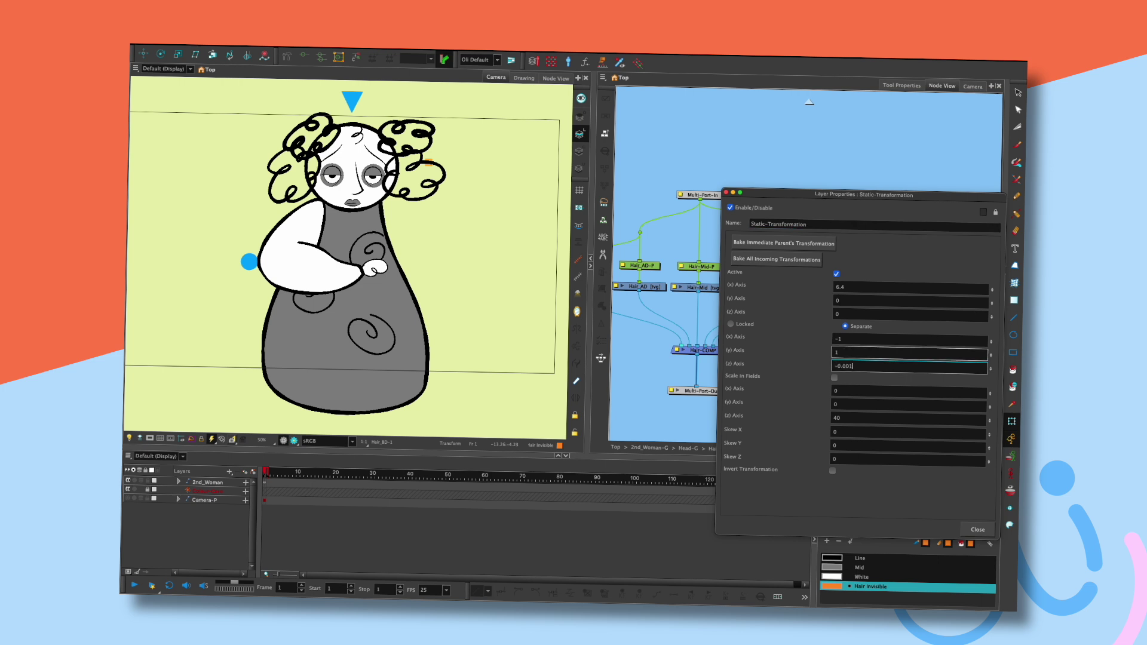
pyautogui.doubleClick(846, 366)
pyautogui.write('01')
pyautogui.click(847, 353)
pyautogui.doubleClick(845, 366)
pyautogui.write('1')
pyautogui.press('Delete')
pyautogui.press('Delete')
pyautogui.click(837, 352)
pyautogui.click(294, 441)
pyautogui.click(283, 441)
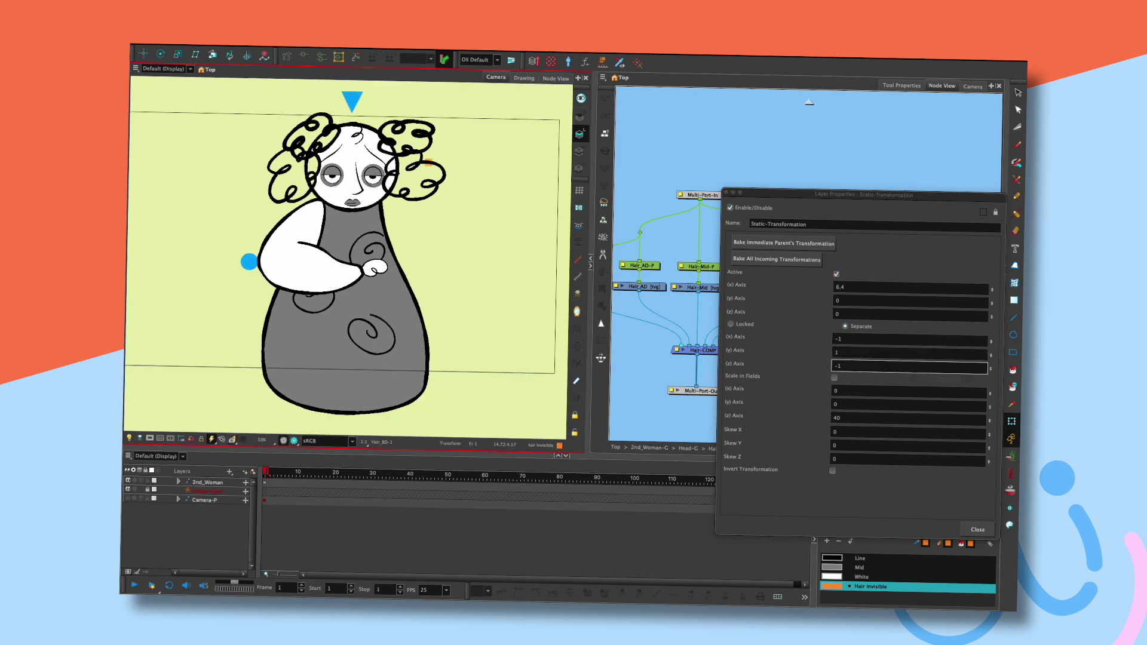
# - Set the Hair_BU static transformation's Z scale to 0 and its Z position to -0.001
pyautogui.click(848, 366)
pyautogui.write('0')
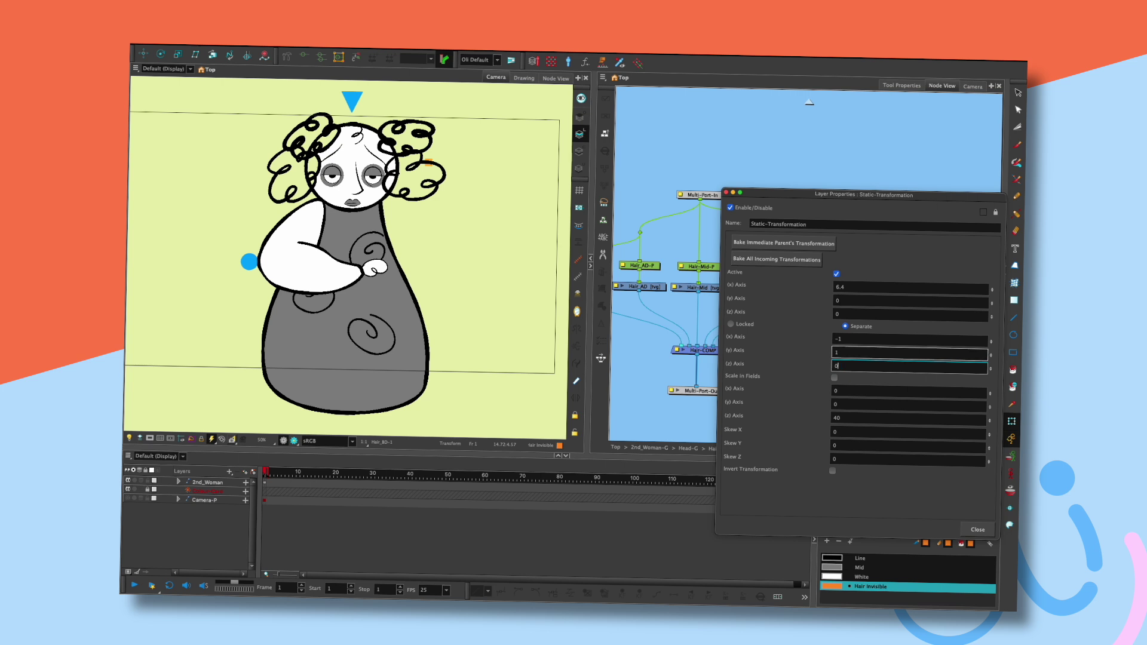
pyautogui.click(878, 314)
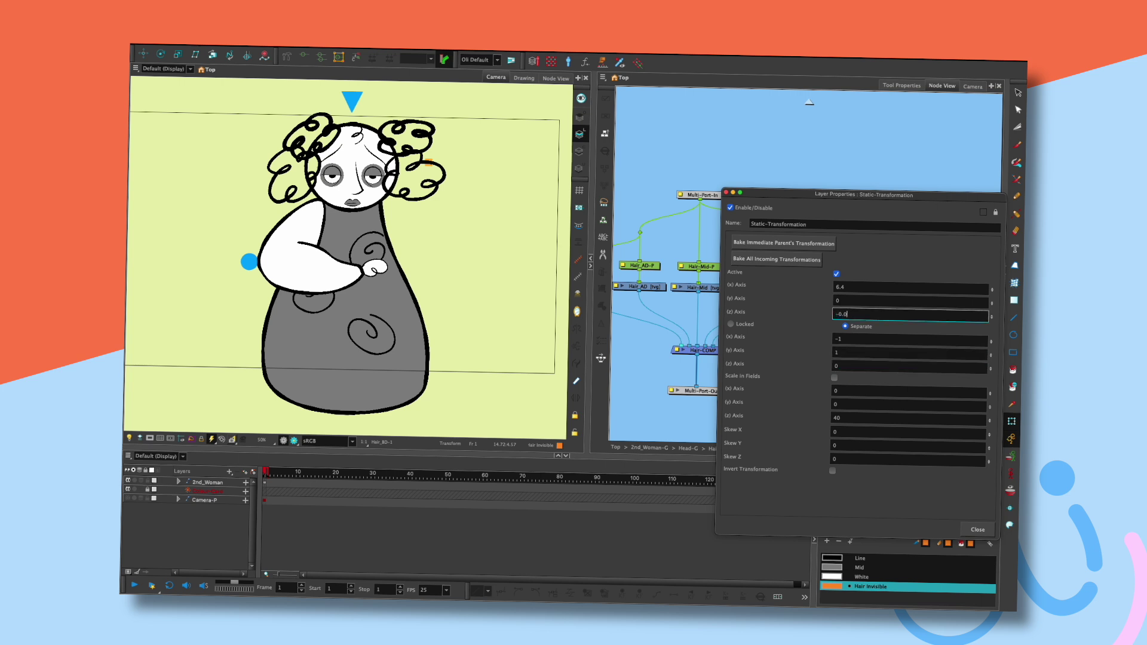
pyautogui.click(839, 301)
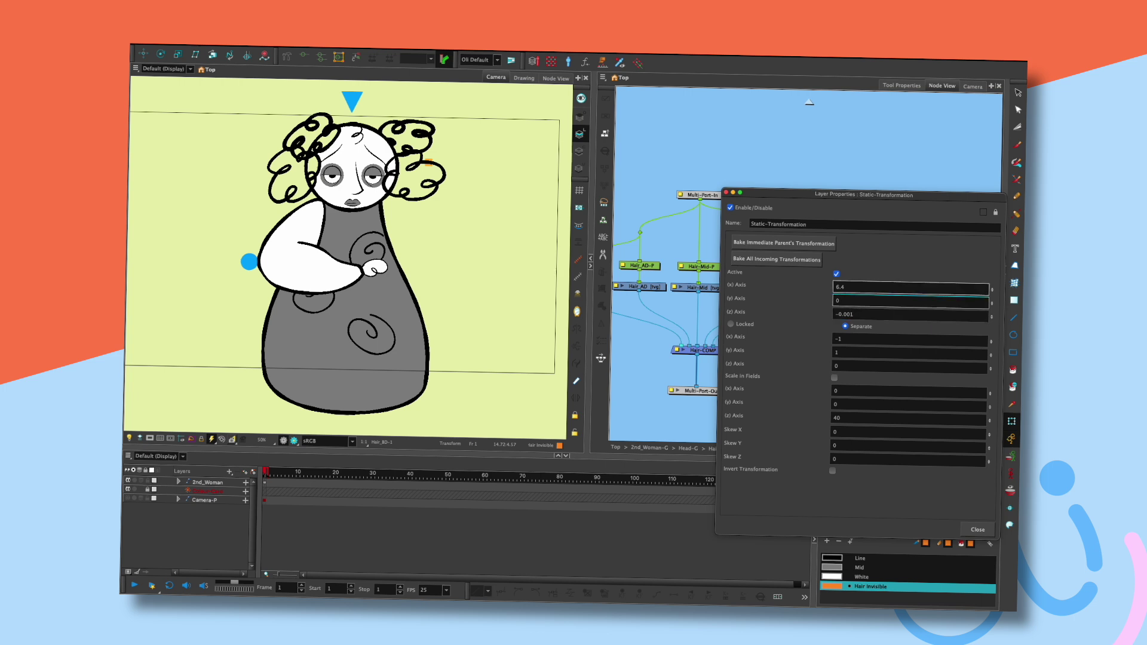
pyautogui.press('Return')
# - Set the Hair_BD static transformation's Z position to -0.001 and close its properties
pyautogui.click(810, 250)
pyautogui.doubleClick(837, 314)
pyautogui.write('-0.00')
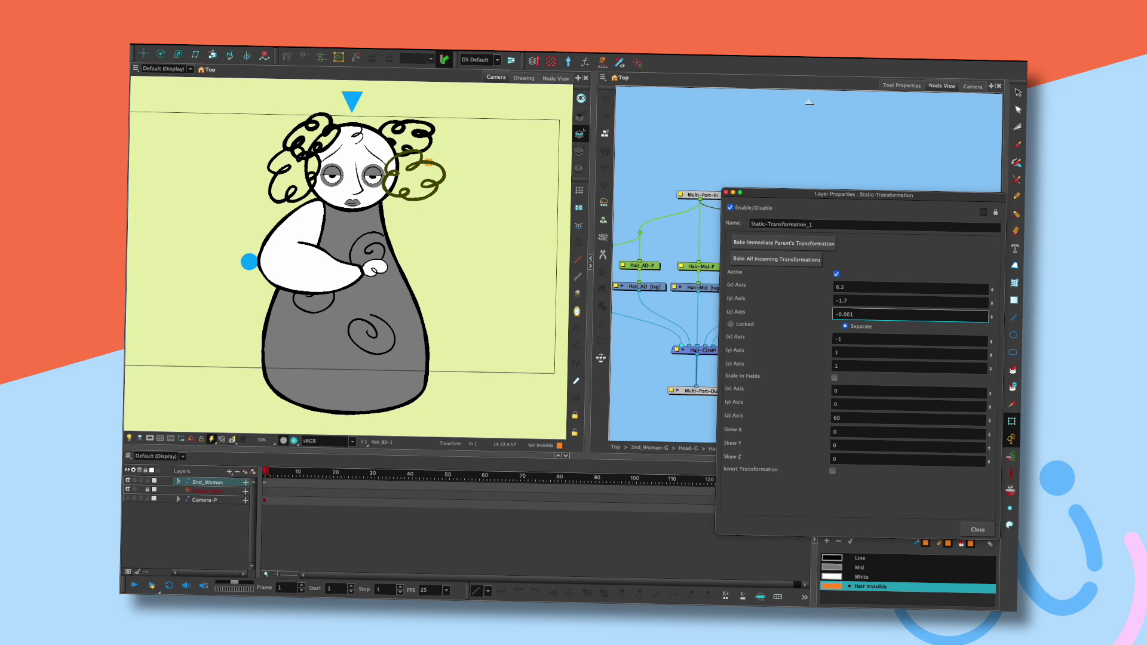
pyautogui.press('Return')
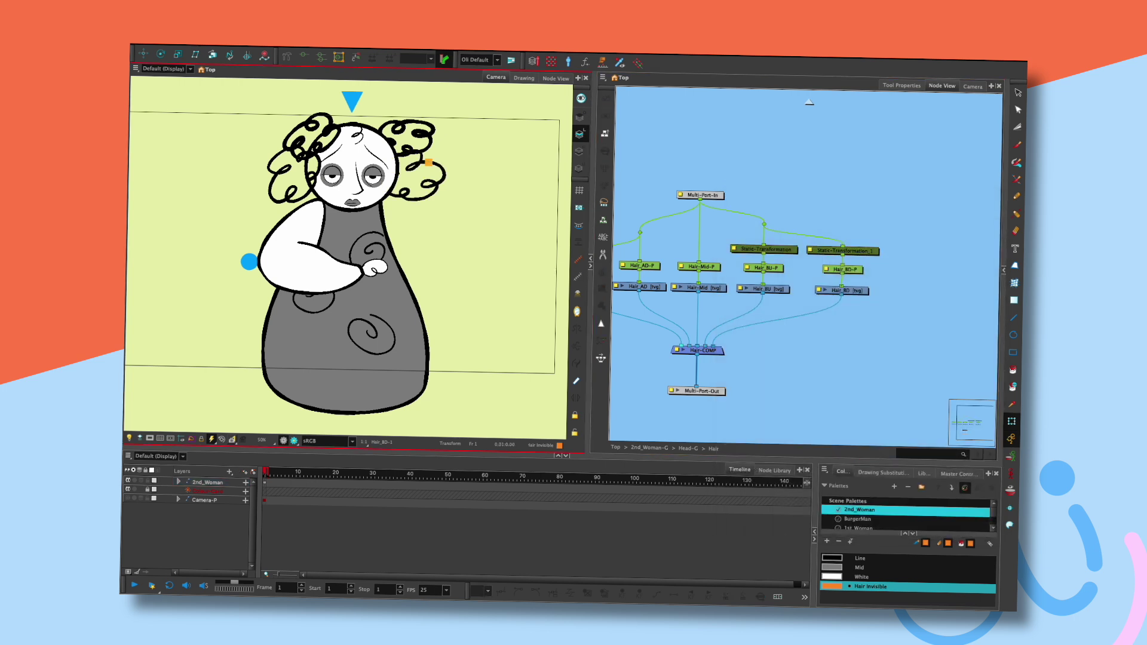
# - Test moving the face in the camera view and undo the move
pyautogui.moveTo(290, 283); pyautogui.dragTo(311, 293)
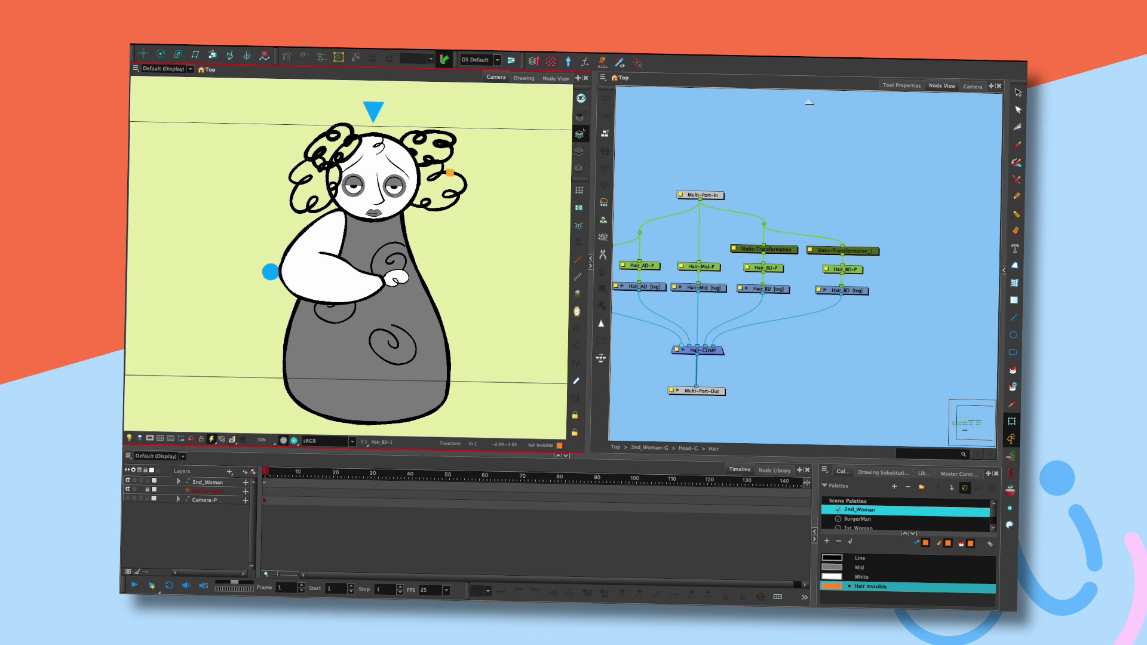
pyautogui.moveTo(378, 192); pyautogui.dragTo(371, 188)
pyautogui.hotkey('ctrl', 'z')
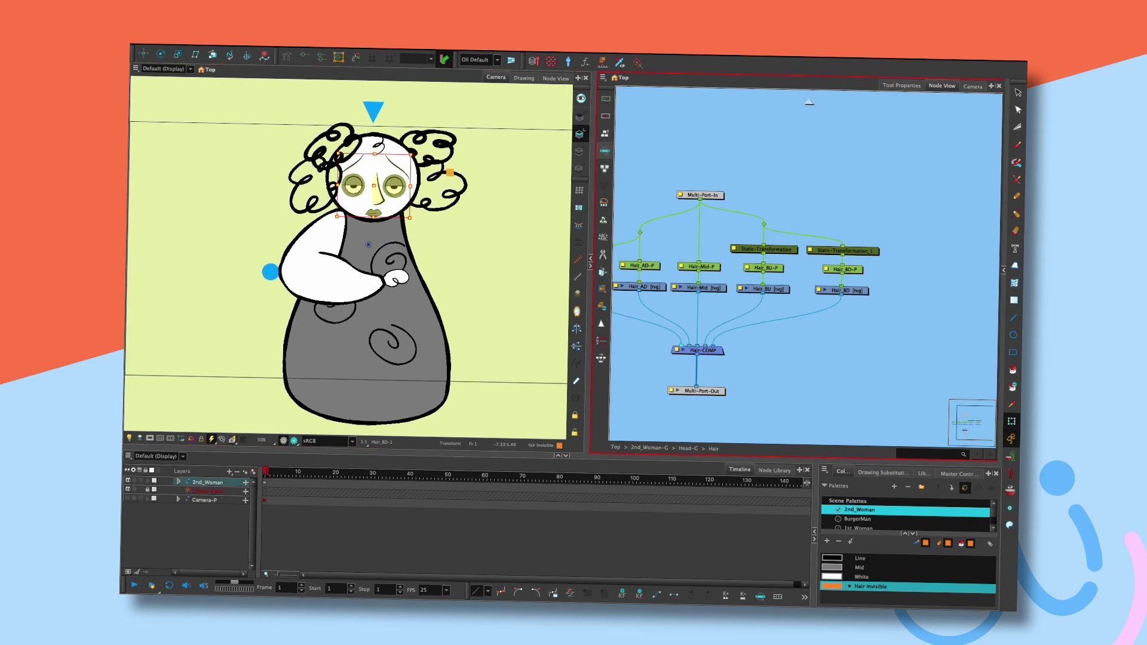
# - Locate the controllers in the head group's node network and set the size of OGL-Controller_1 to 1
pyautogui.press('o')
pyautogui.moveTo(806, 270); pyautogui.dragTo(612, 191)
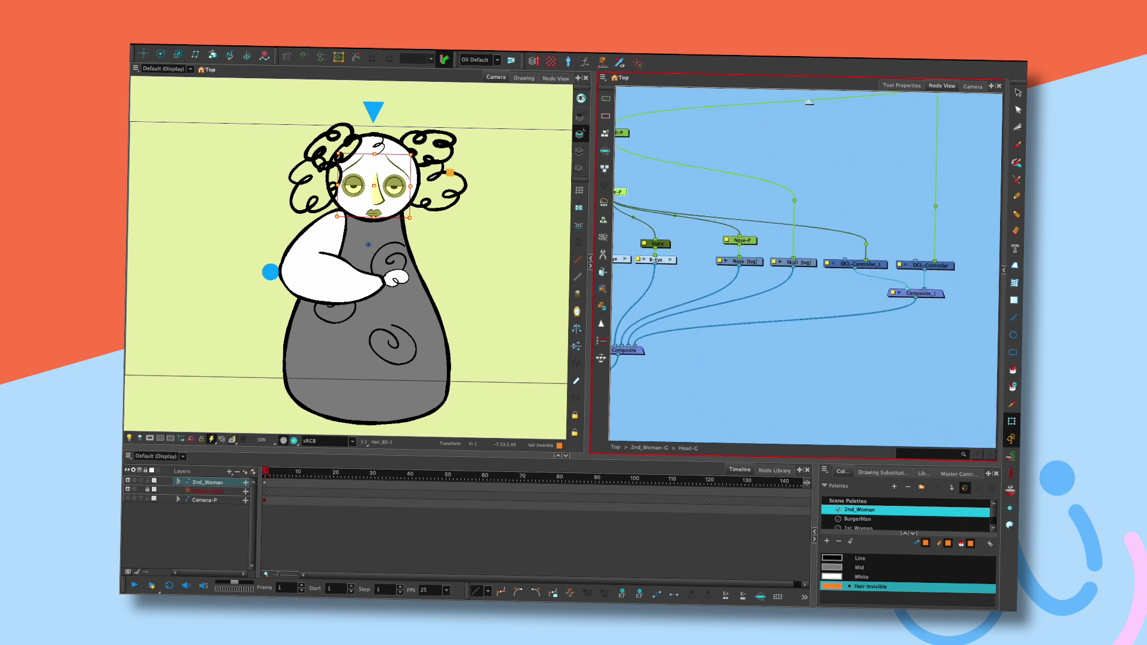
pyautogui.doubleClick(932, 265)
pyautogui.doubleClick(806, 265)
pyautogui.write('1')
pyautogui.press('Tab')
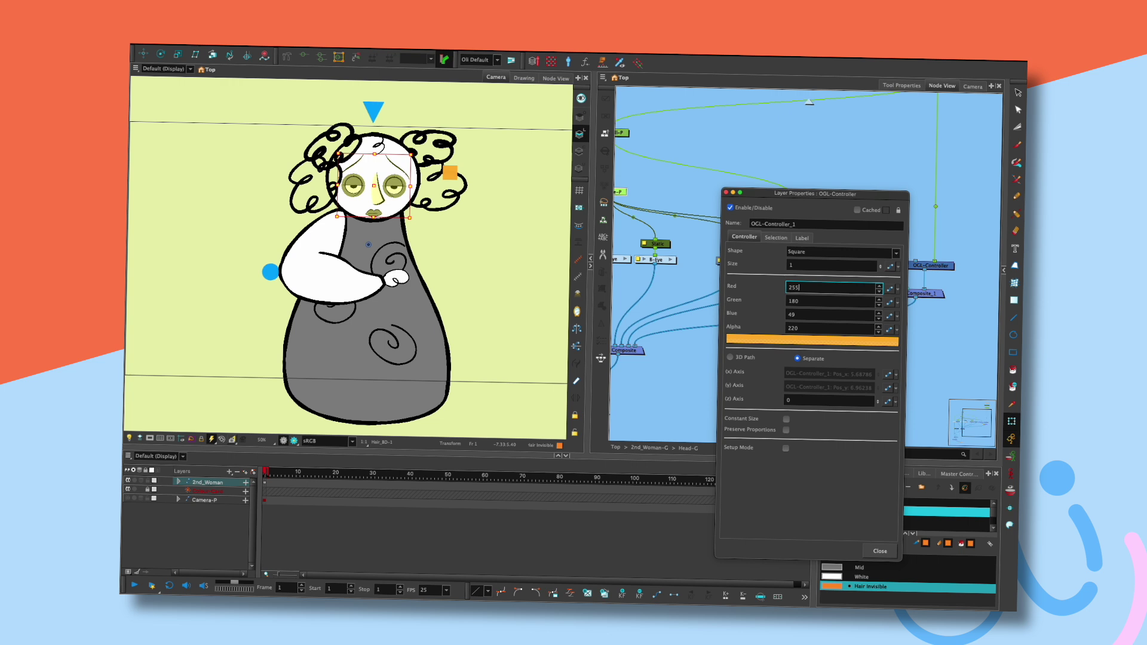
# - Move the orange square controller above the head using Setup Mode, switch Setup Mode off, and close the controller's properties
pyautogui.click(786, 448)
pyautogui.click(271, 197)
pyautogui.moveTo(450, 172); pyautogui.dragTo(411, 112)
pyautogui.click(786, 448)
pyautogui.click(507, 197)
pyautogui.hotkey('alt', '3')
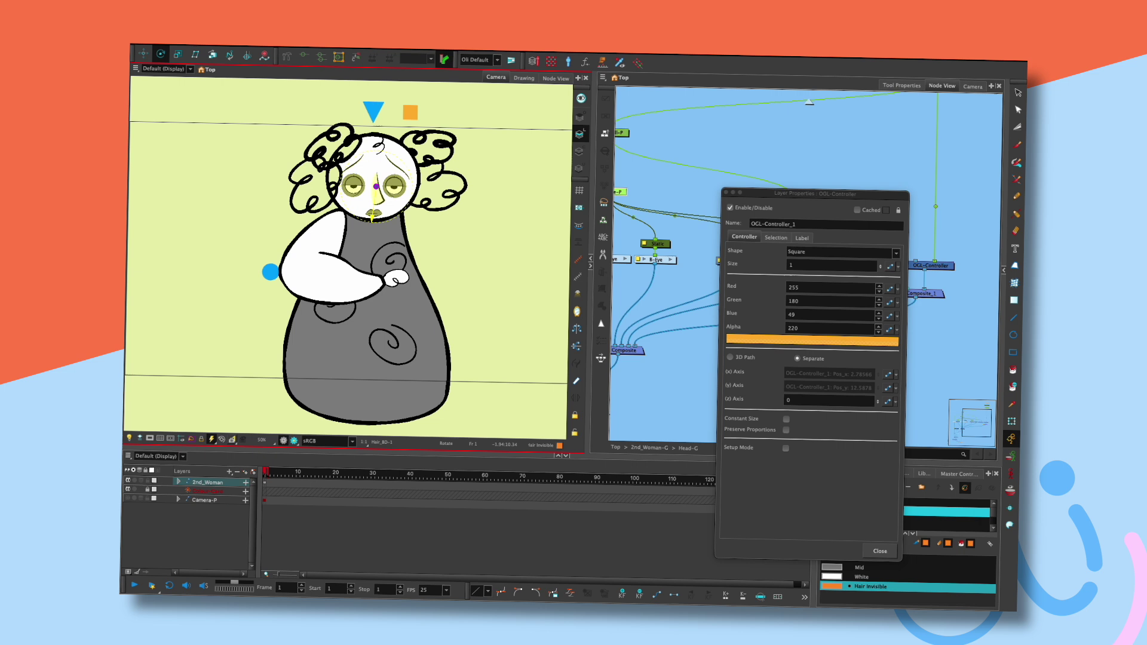
pyautogui.hotkey('shift', 't')
pyautogui.press('Escape')
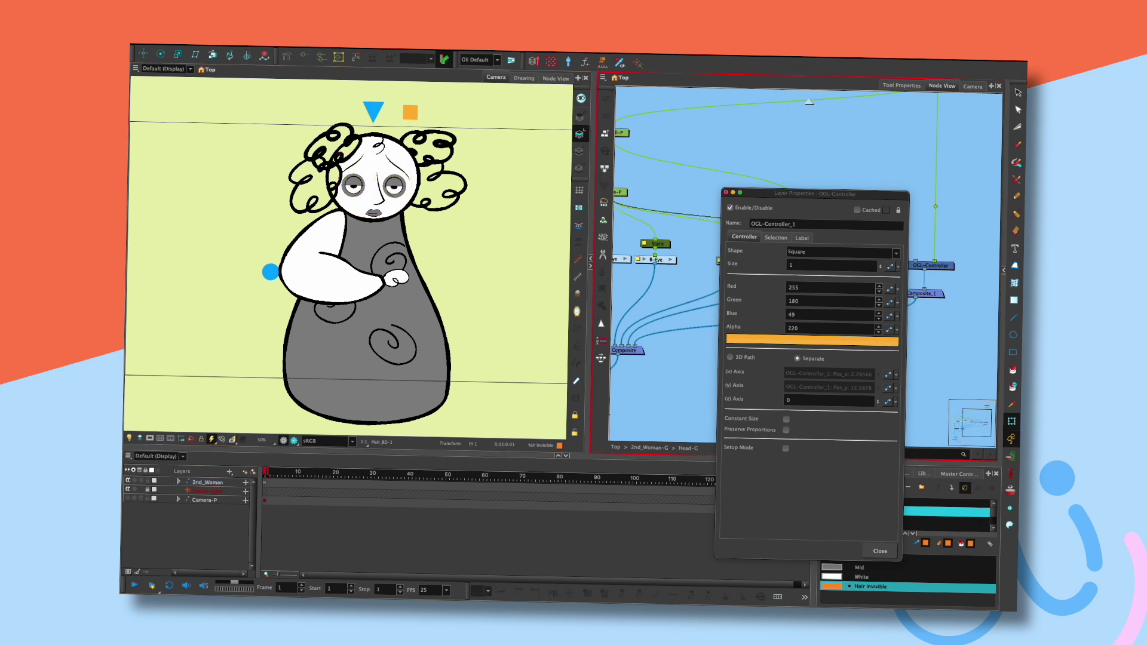
pyautogui.click(725, 193)
# - Test moving the face and the upper mirrored back curl in the camera view, undoing each move
pyautogui.moveTo(376, 160); pyautogui.dragTo(433, 195)
pyautogui.hotkey('ctrl', 'z')
pyautogui.click(460, 182)
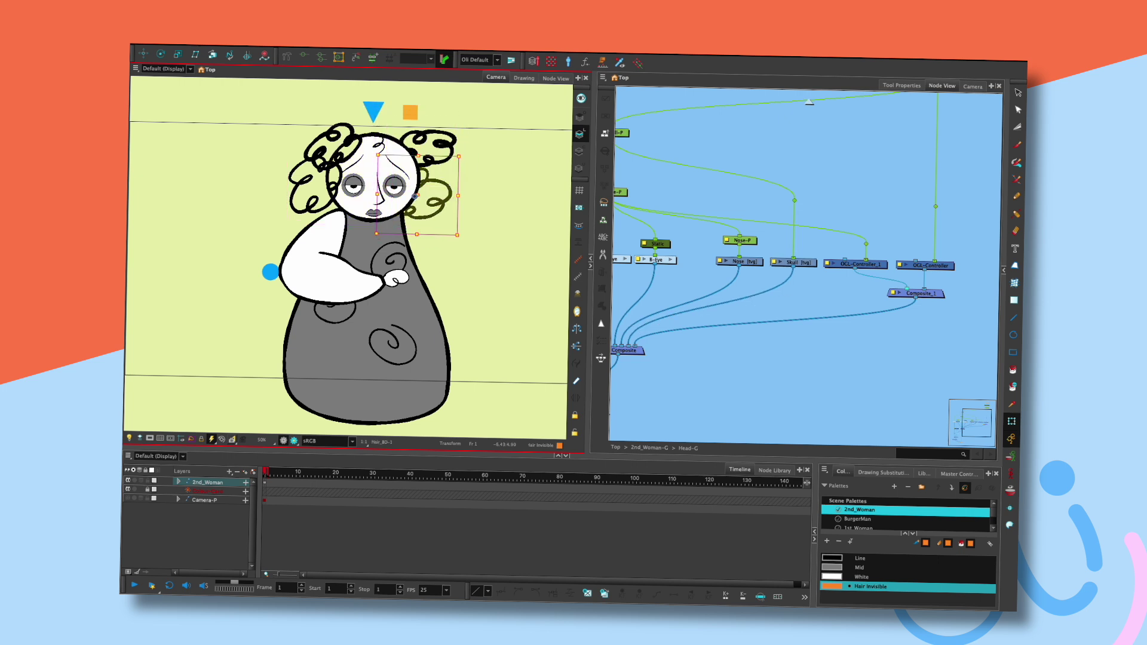
pyautogui.moveTo(439, 144); pyautogui.dragTo(451, 135)
pyautogui.hotkey('ctrl', 'z')
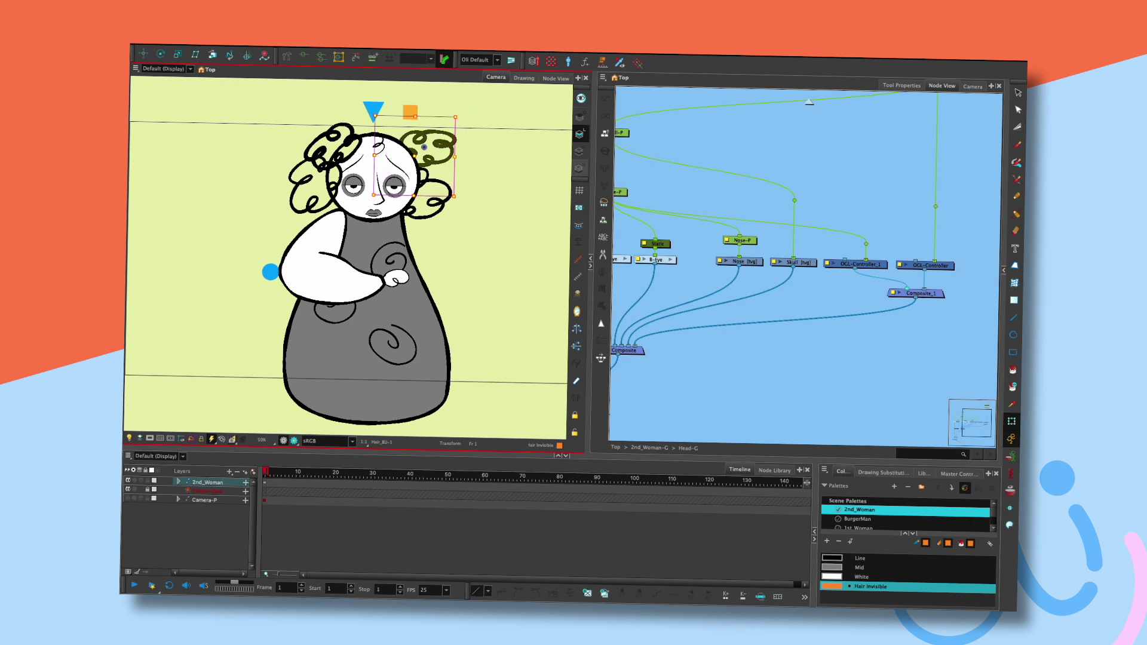
# - Locate the Hair group's node network and inspect the Hair_BU drawing layer's properties
pyautogui.press('o')
pyautogui.press('Escape')
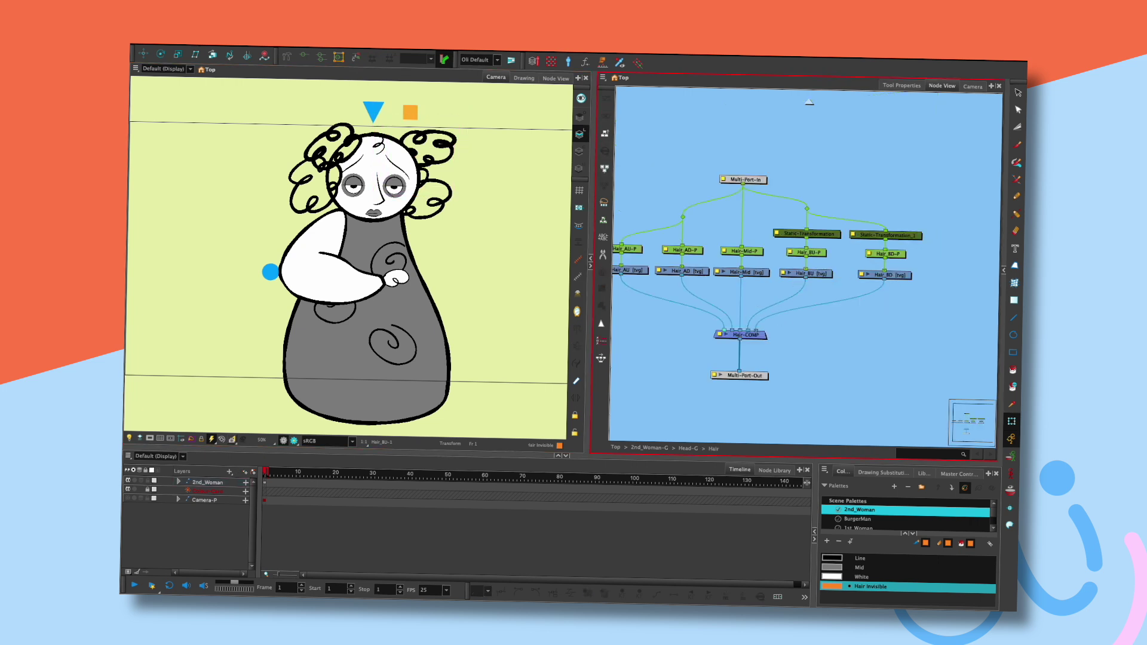
pyautogui.click(441, 144)
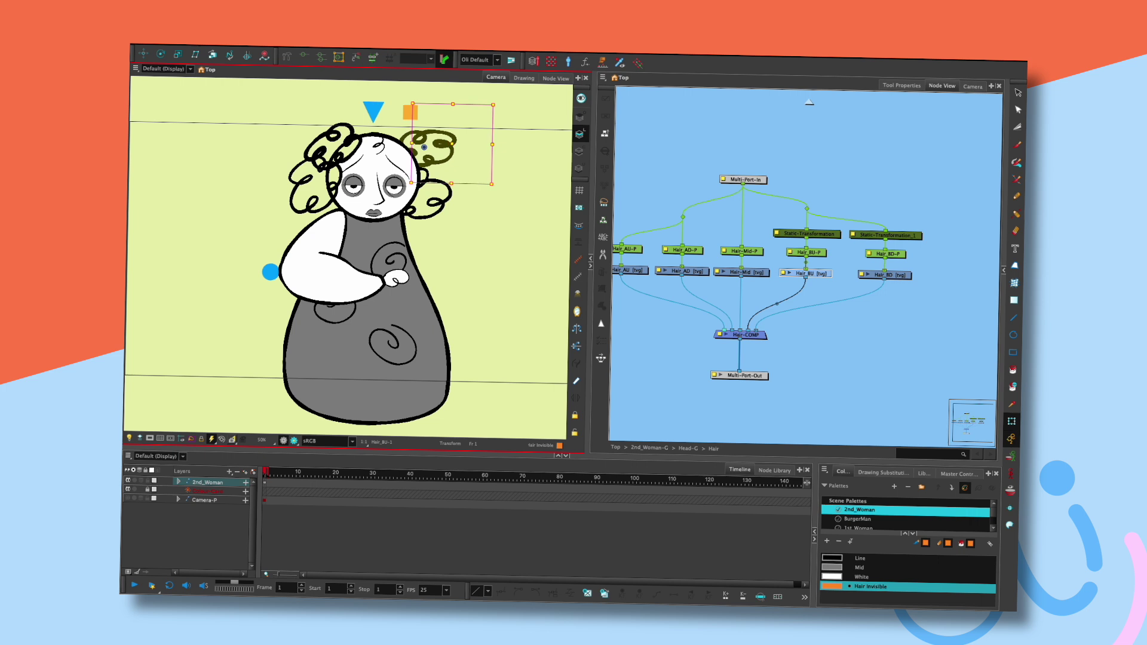
pyautogui.press('Escape')
pyautogui.click(783, 273)
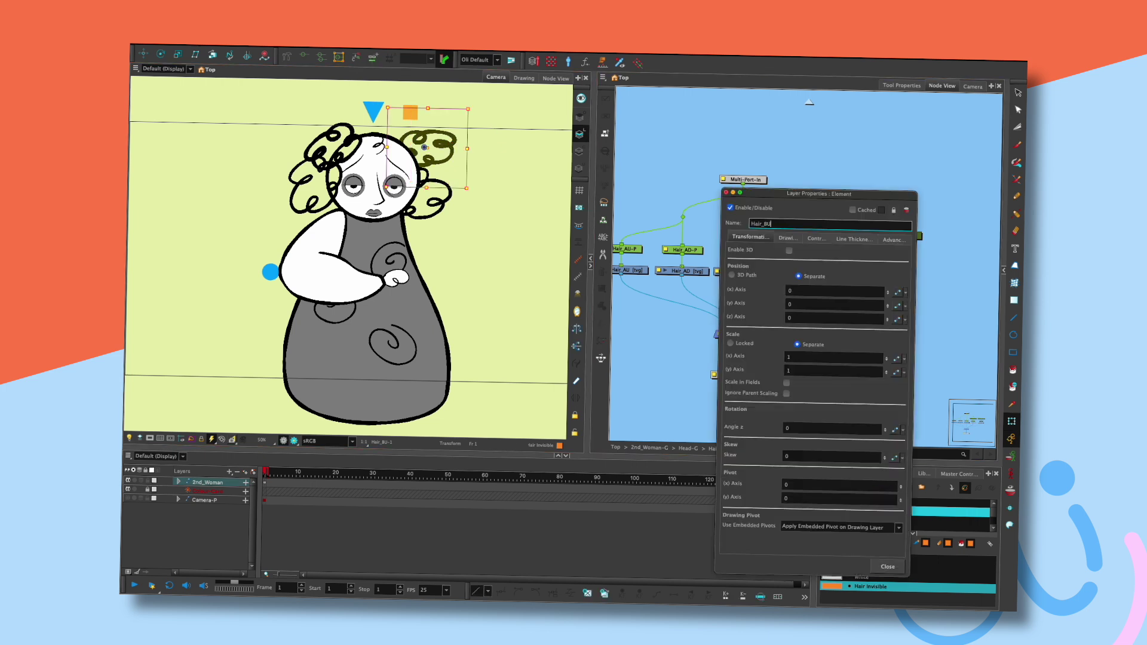
pyautogui.press('Escape')
pyautogui.press('Escape')
# - Select the lower mirrored back curl to identify its node, and inspect the Hair_BU-P peg's properties
pyautogui.click(443, 202)
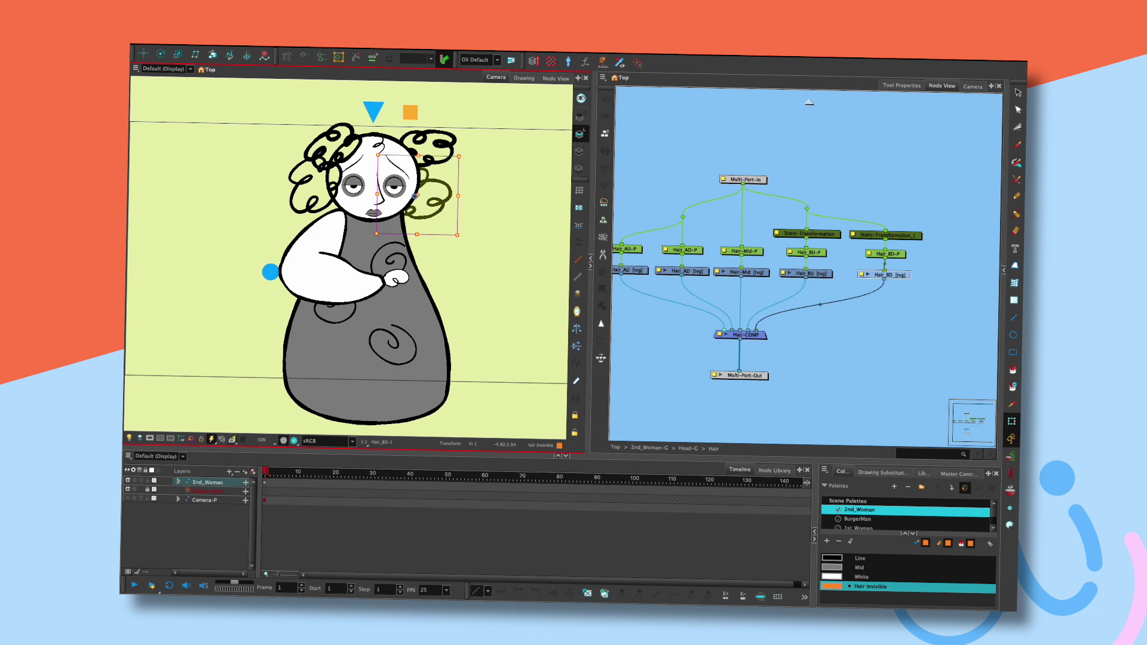
pyautogui.doubleClick(807, 252)
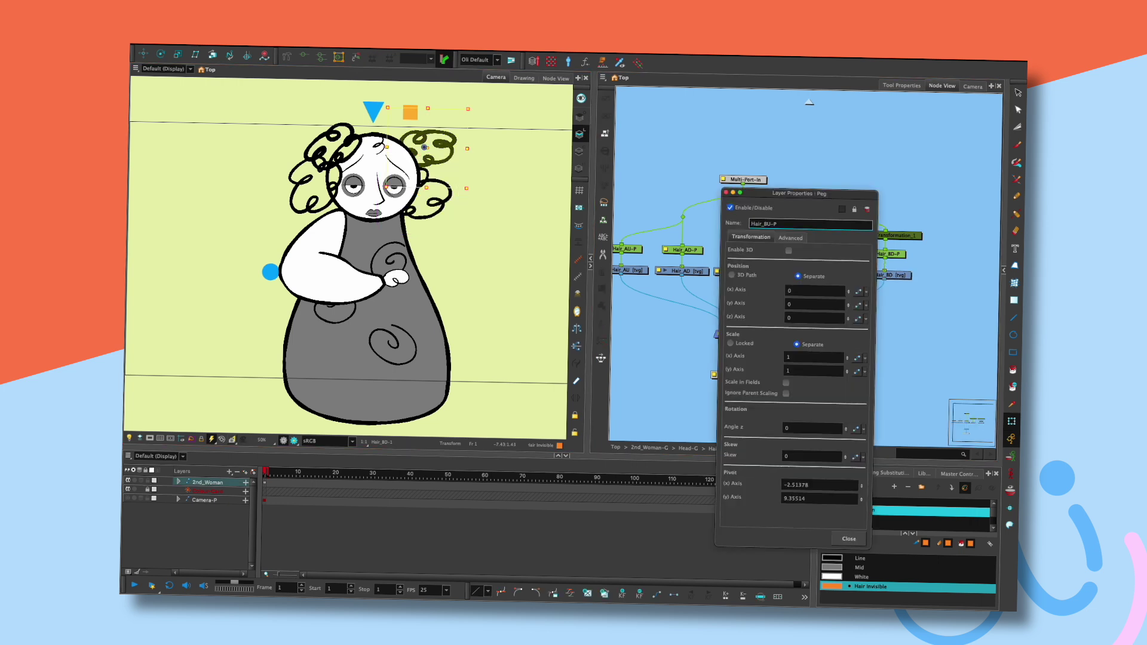
pyautogui.press('Escape')
pyautogui.press('Escape')
# - Test moving the Hair_BU curl away from the head, compare render and OpenGL previews, and undo the move
pyautogui.moveTo(442, 144); pyautogui.dragTo(492, 145)
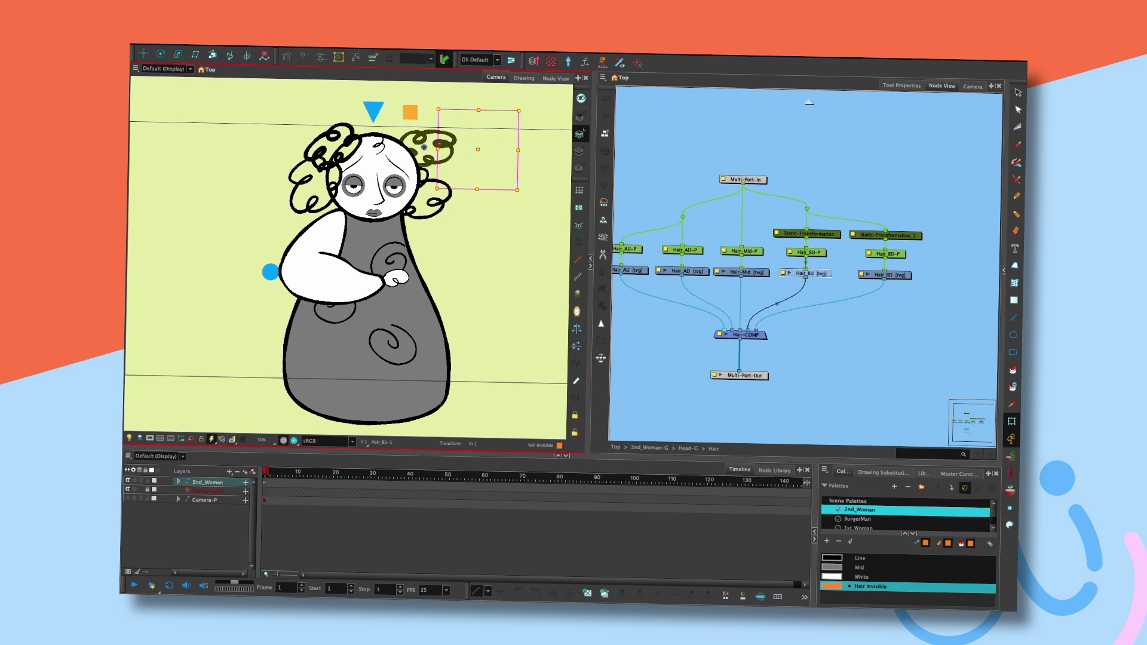
pyautogui.click(294, 441)
pyautogui.click(283, 440)
pyautogui.click(293, 440)
pyautogui.hotkey('ctrl', 'z')
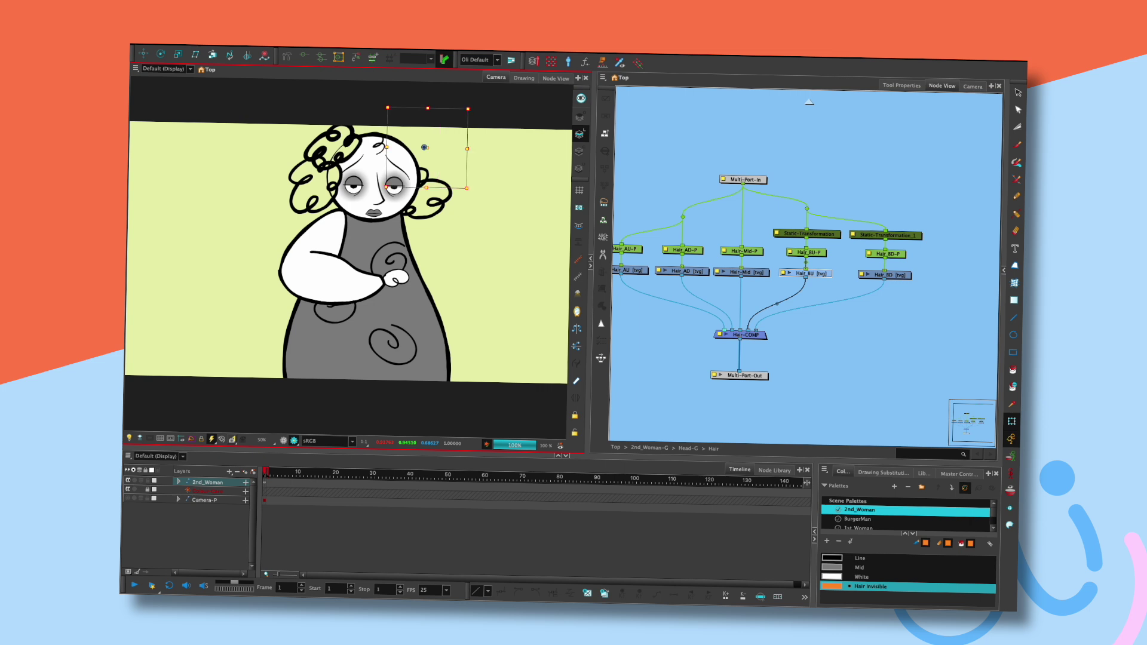
# - Check the Hair_BU-P peg and its artwork in the drawing view, and return the camera view to OpenGL preview
pyautogui.click(838, 261)
pyautogui.click(808, 253)
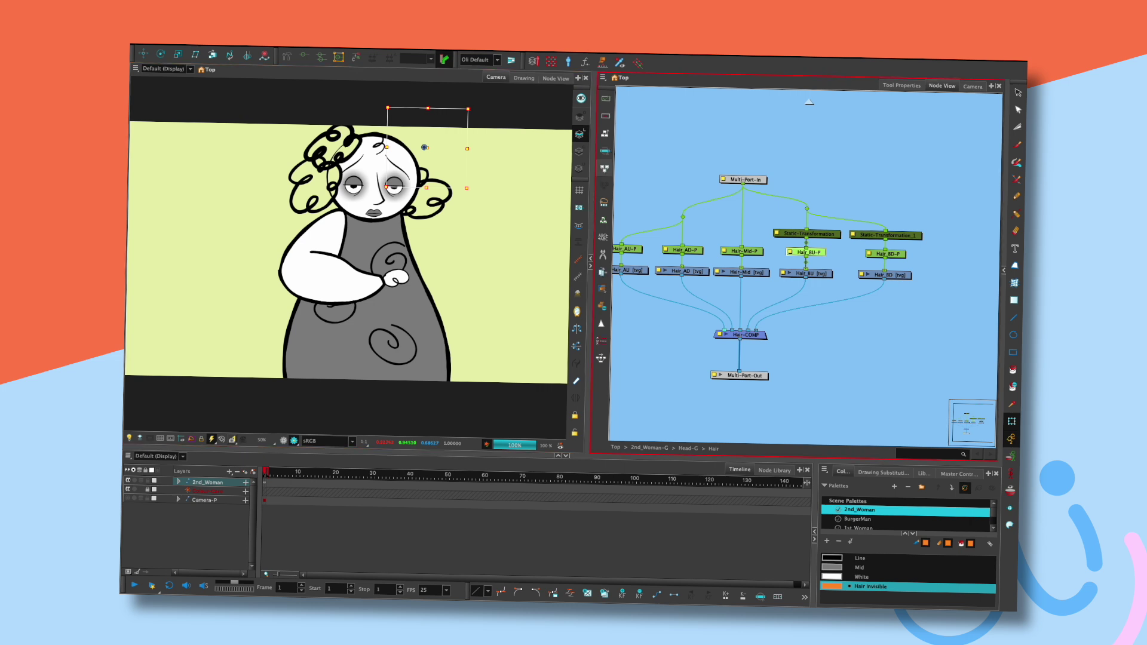
pyautogui.click(524, 79)
pyautogui.click(579, 117)
pyautogui.click(580, 134)
pyautogui.click(496, 78)
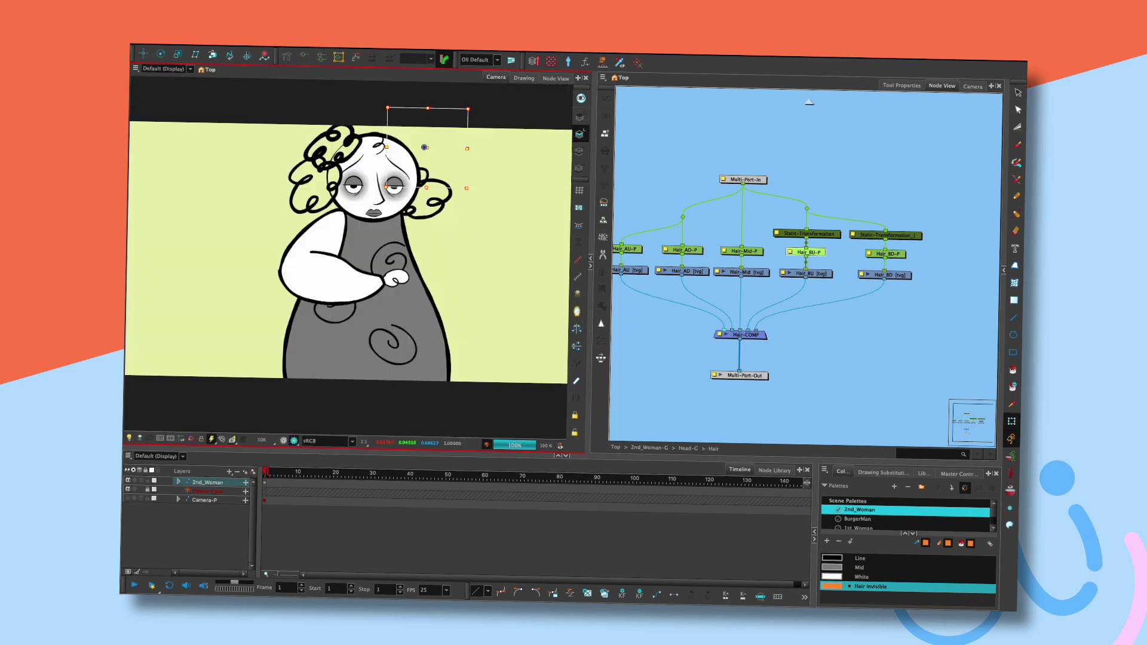
pyautogui.click(284, 441)
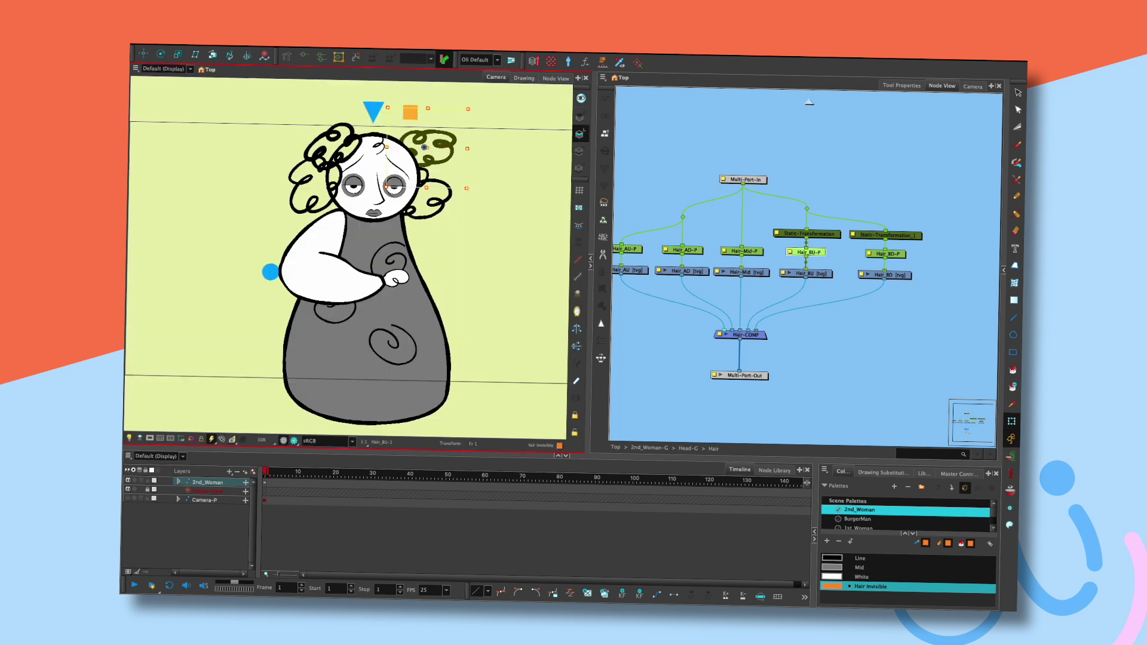
# - Test moving the Hair_BD curl beside the face and undo the move
pyautogui.click(436, 200)
pyautogui.click(502, 206)
pyautogui.moveTo(436, 200); pyautogui.dragTo(438, 198)
pyautogui.hotkey('ctrl', 'z')
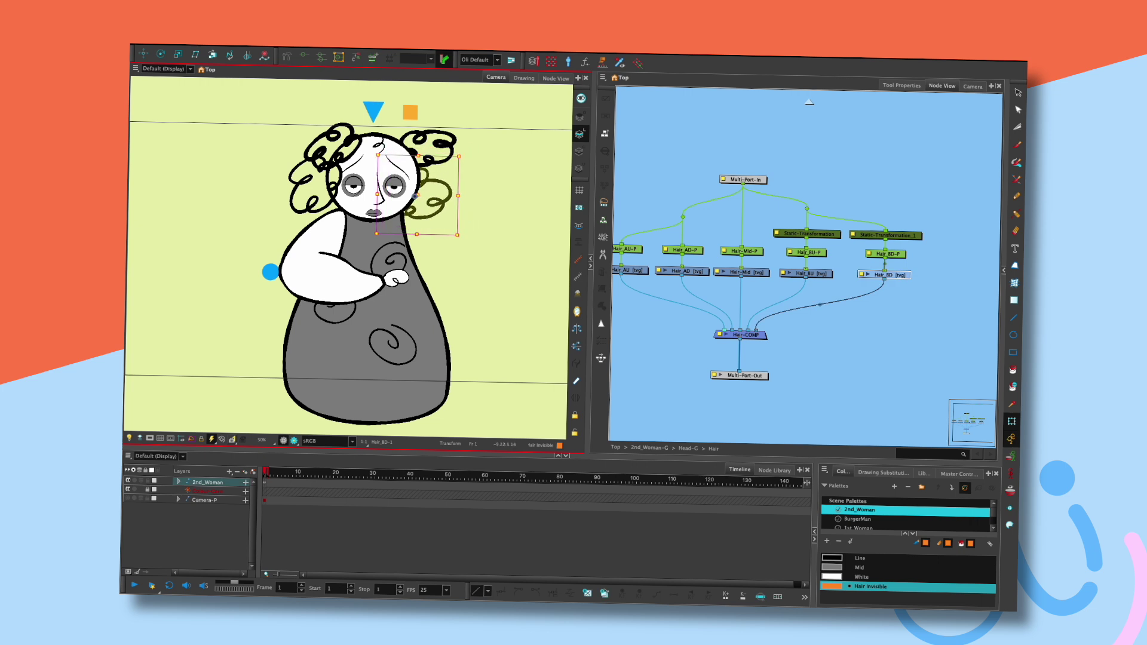
# - Examine all the Hair_BU strokes in the drawing view with the Line colour chosen, and return to the camera view
pyautogui.click(806, 274)
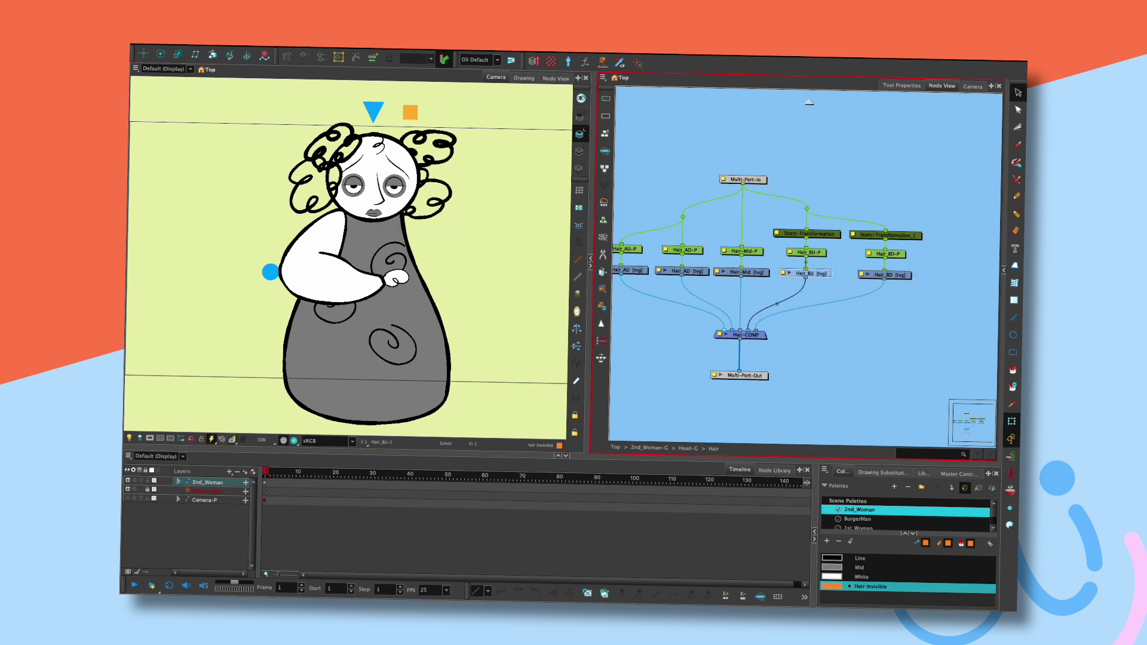
pyautogui.click(523, 77)
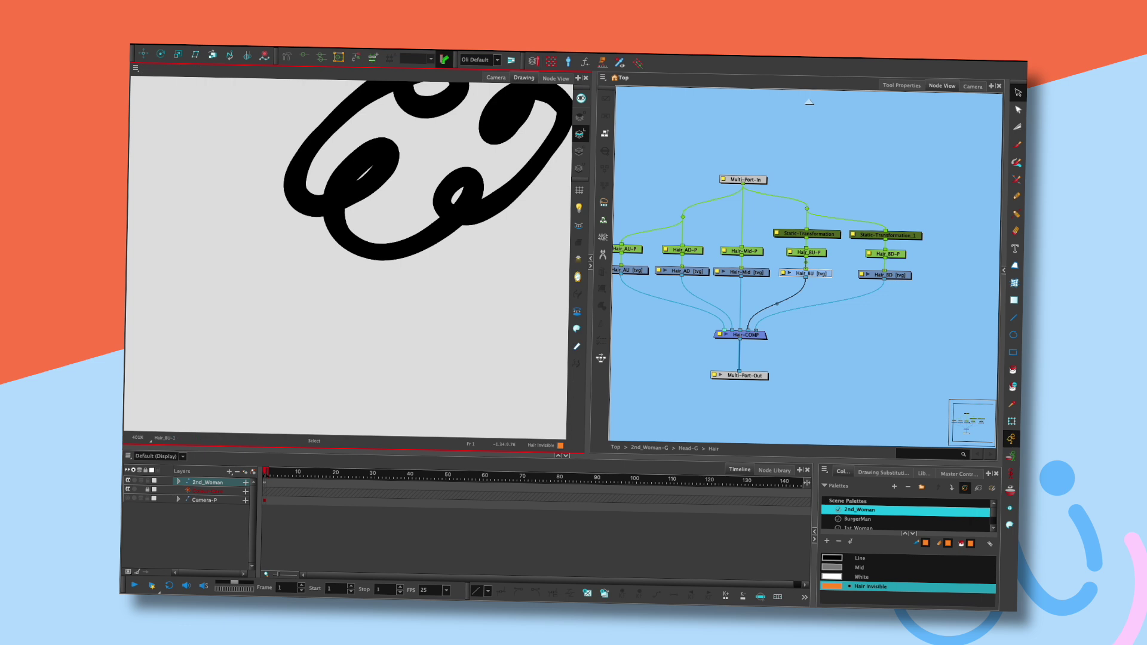
pyautogui.scroll(-4, 536, 173)
pyautogui.moveTo(534, 173); pyautogui.dragTo(472, 251)
pyautogui.moveTo(304, 333)
pyautogui.mouseDown()
pyautogui.moveTo(512, 167)
pyautogui.moveTo(517, 179)
pyautogui.mouseUp()
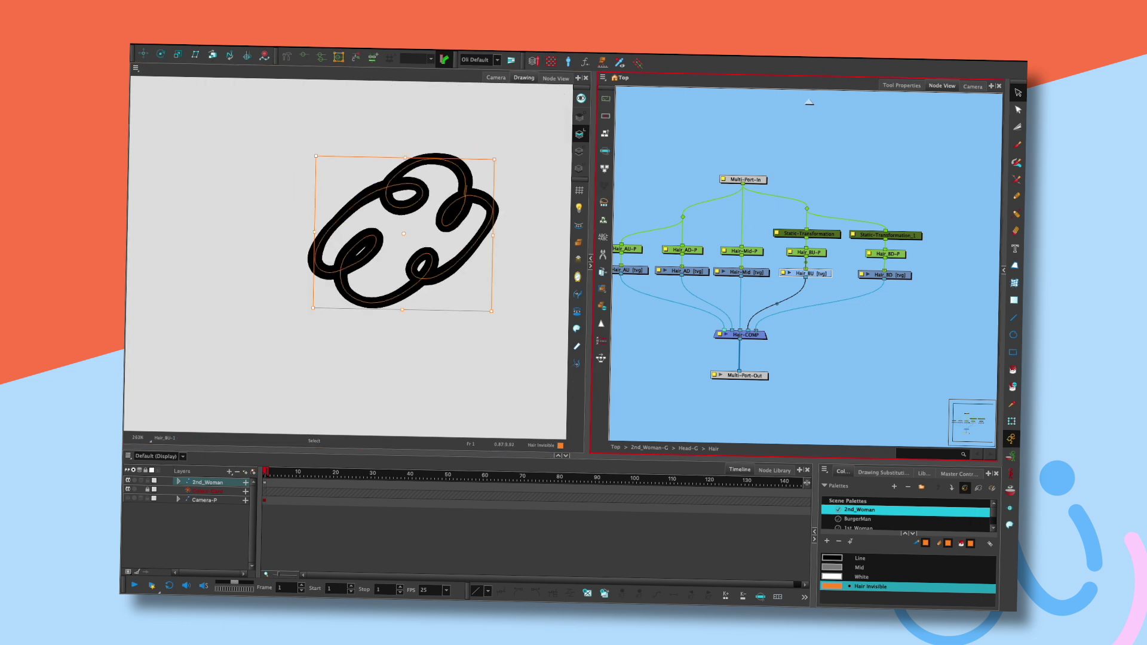
pyautogui.click(860, 559)
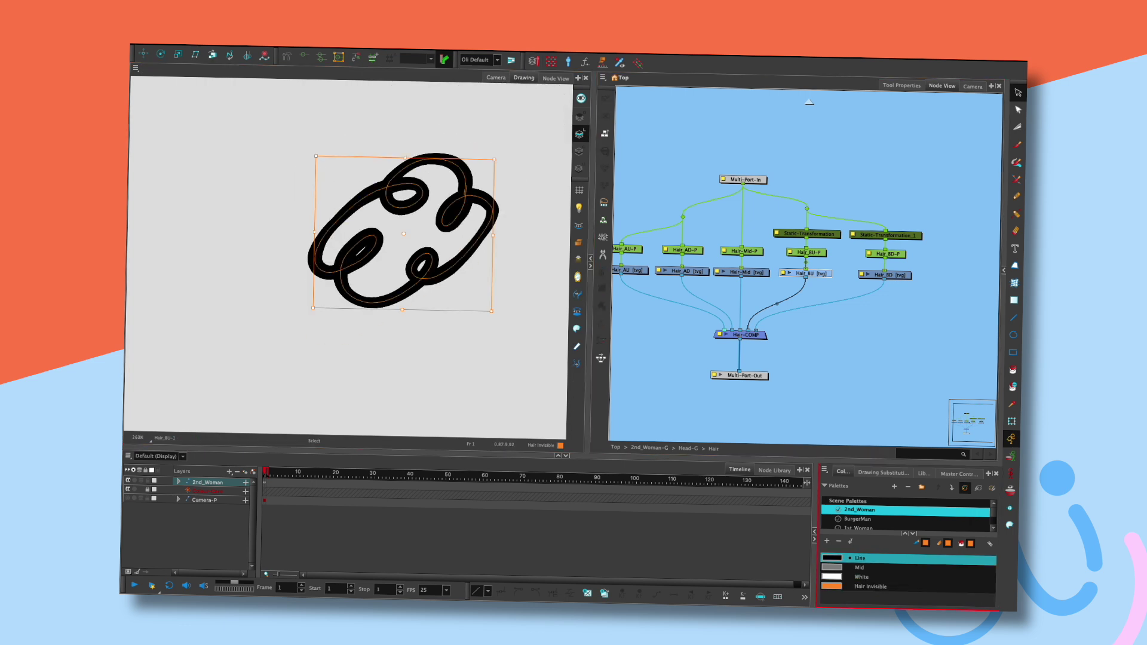
pyautogui.click(496, 78)
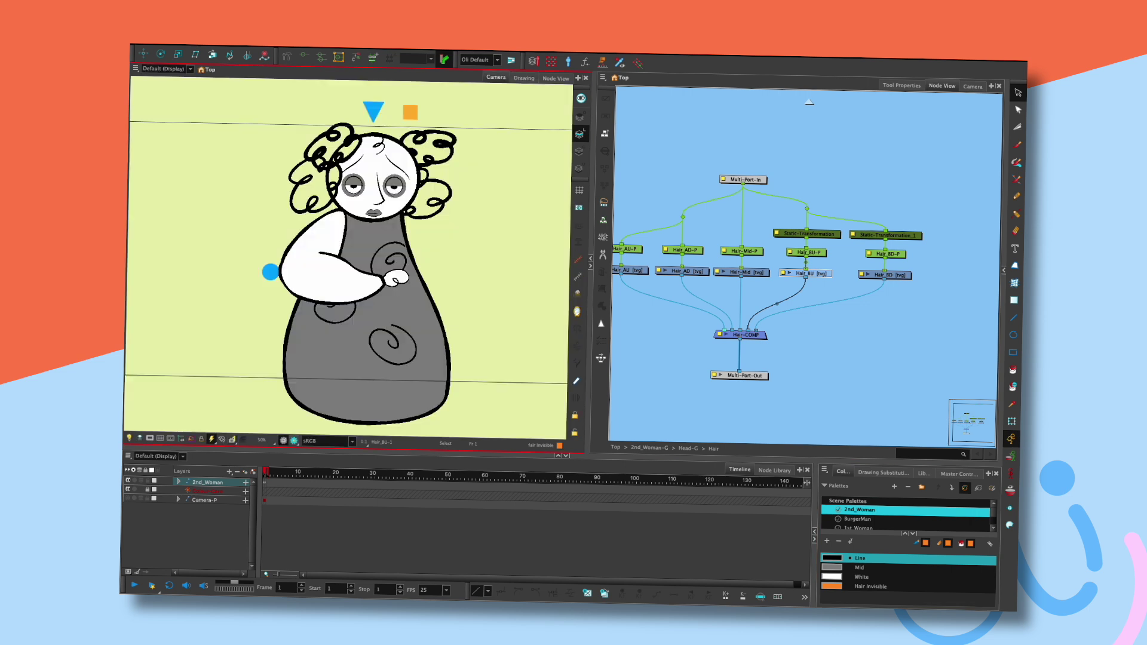
# - Compare the back curls in the camera's render preview and OpenGL preview
pyautogui.click(294, 441)
pyautogui.click(294, 441)
pyautogui.click(293, 441)
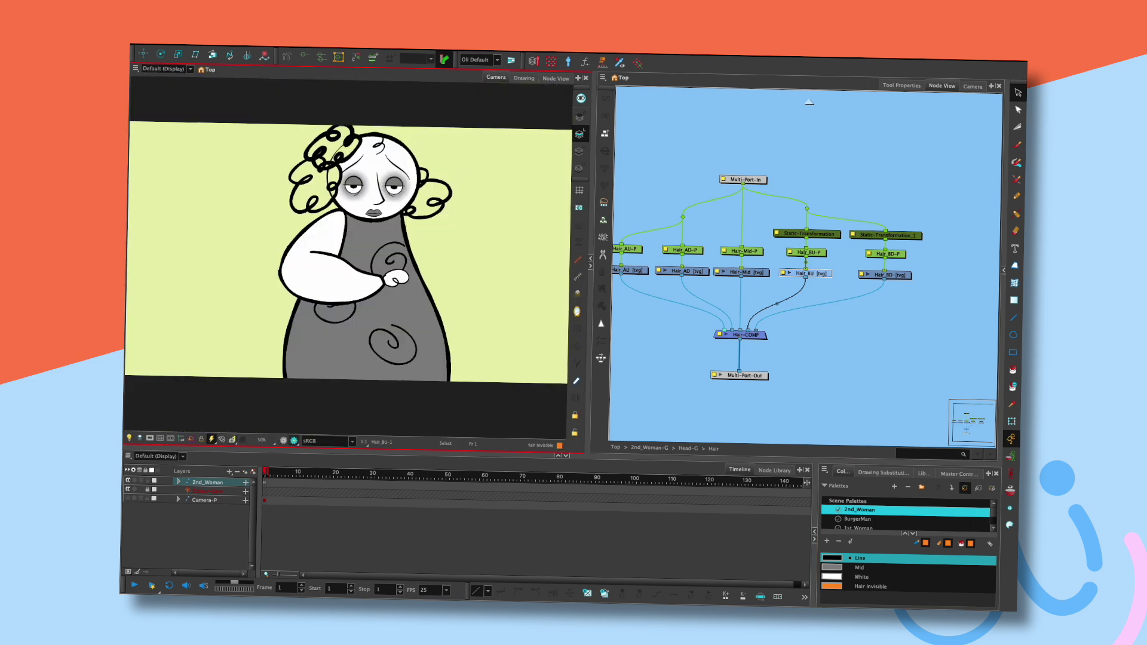
pyautogui.click(294, 441)
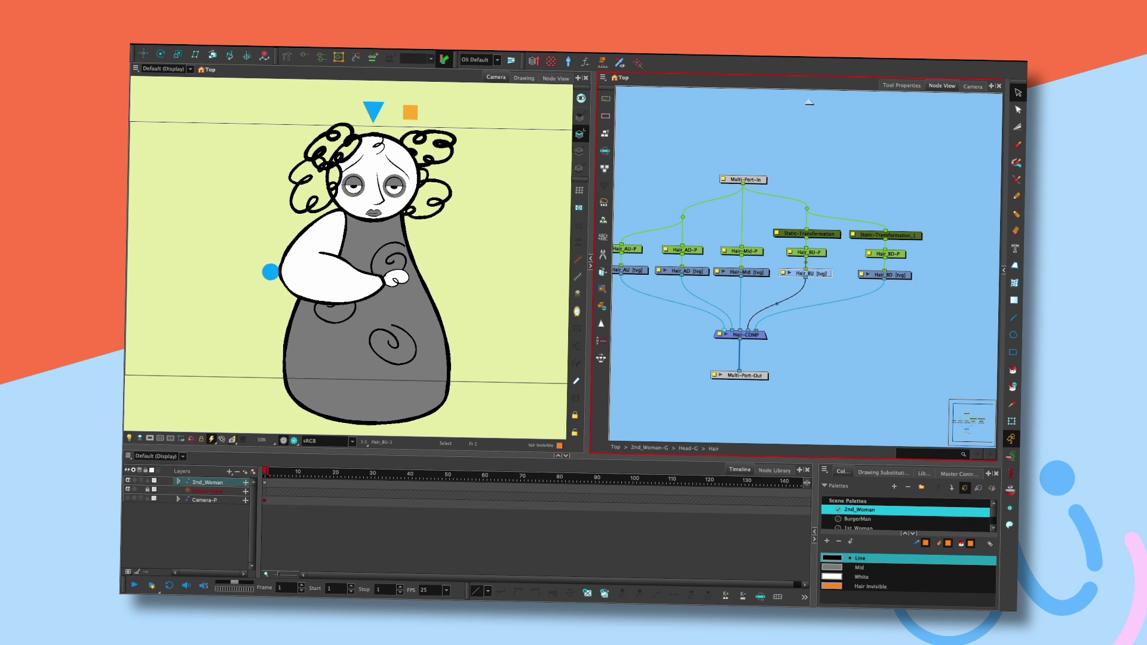
# - Detach the static transformation from Hair_BU-P and move all the Hair_BU strokes across to the opposite side of the head
pyautogui.moveTo(807, 233); pyautogui.dragTo(869, 156)
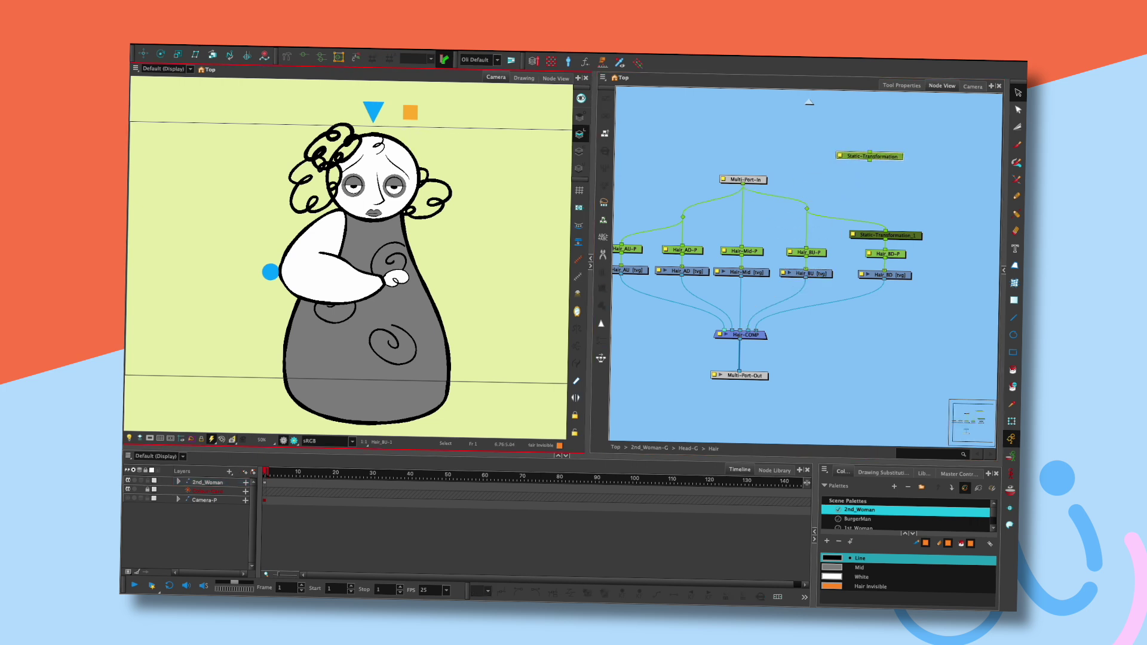
pyautogui.click(806, 273)
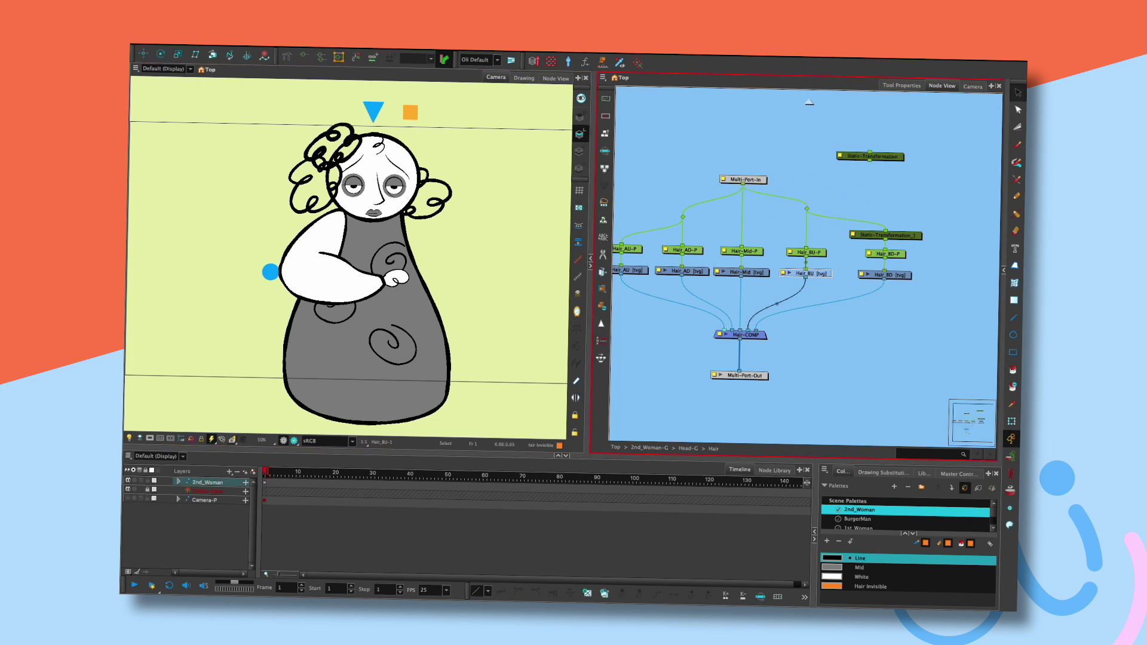
pyautogui.press('super+a')
pyautogui.moveTo(333, 159); pyautogui.dragTo(419, 161)
# - Reorient and position the Hair_BU strokes beside the upper head so they mirror the opposite curl
pyautogui.press('super+r')
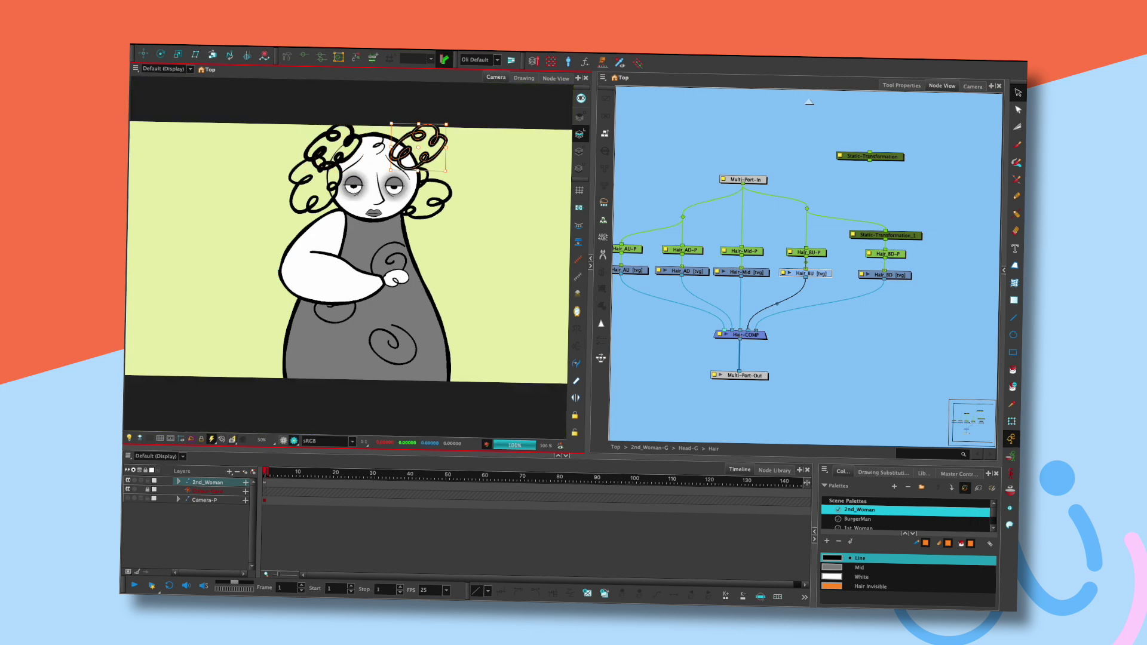
pyautogui.press('super+r')
pyautogui.moveTo(429, 130); pyautogui.dragTo(445, 150)
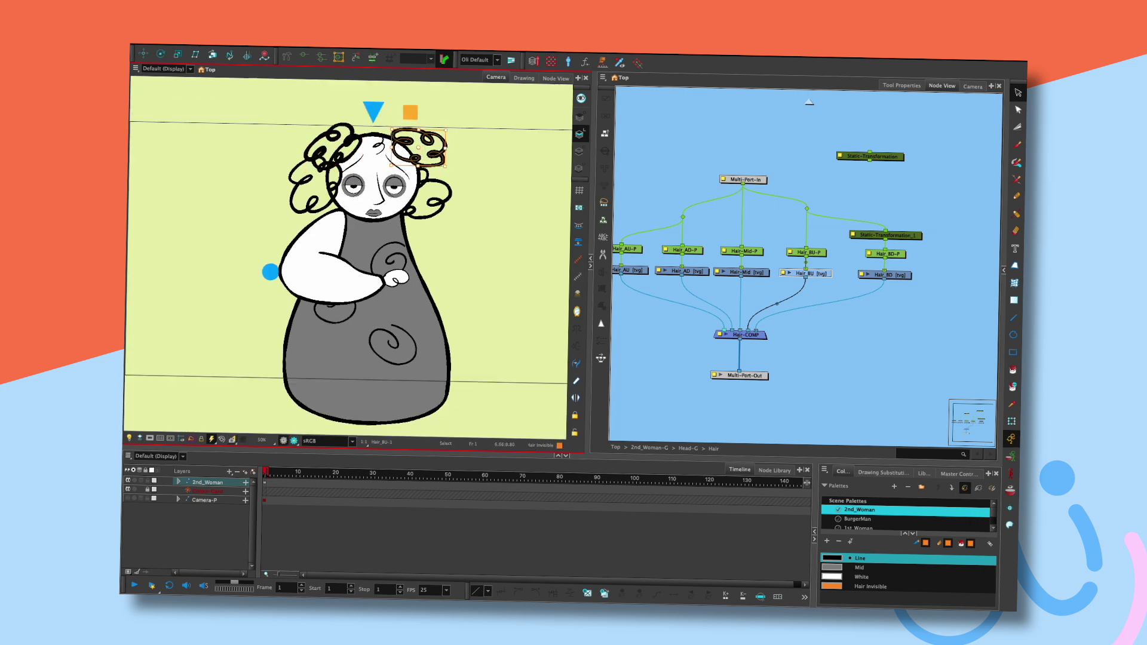
pyautogui.hotkey('ctrl', 'z')
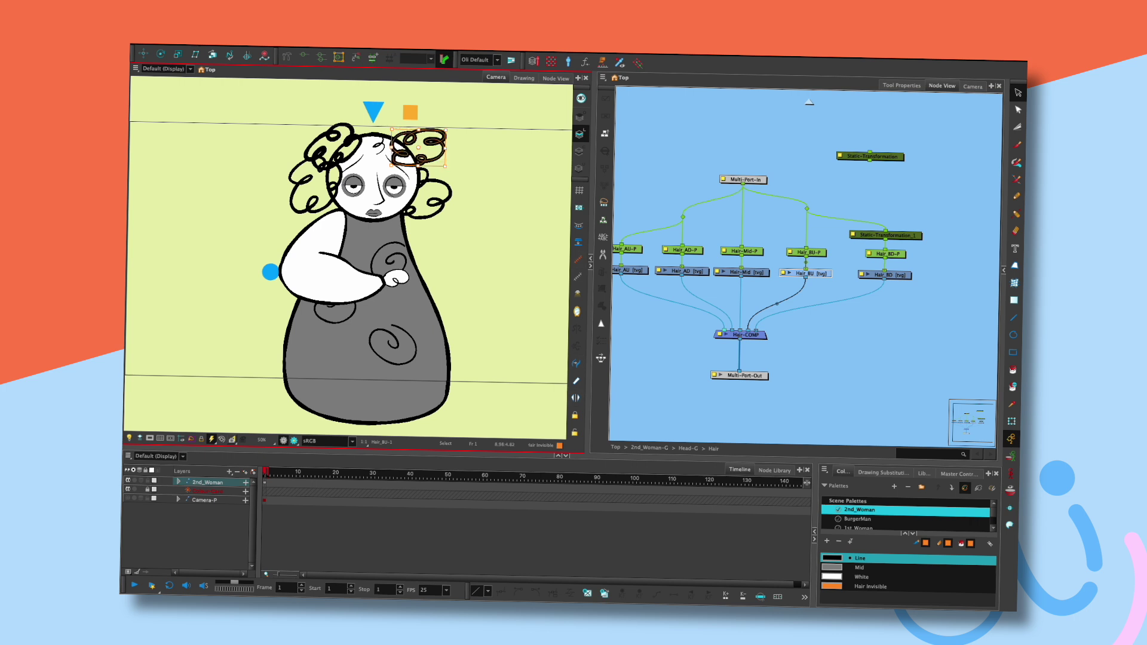
pyautogui.hotkey('ctrl', 'z')
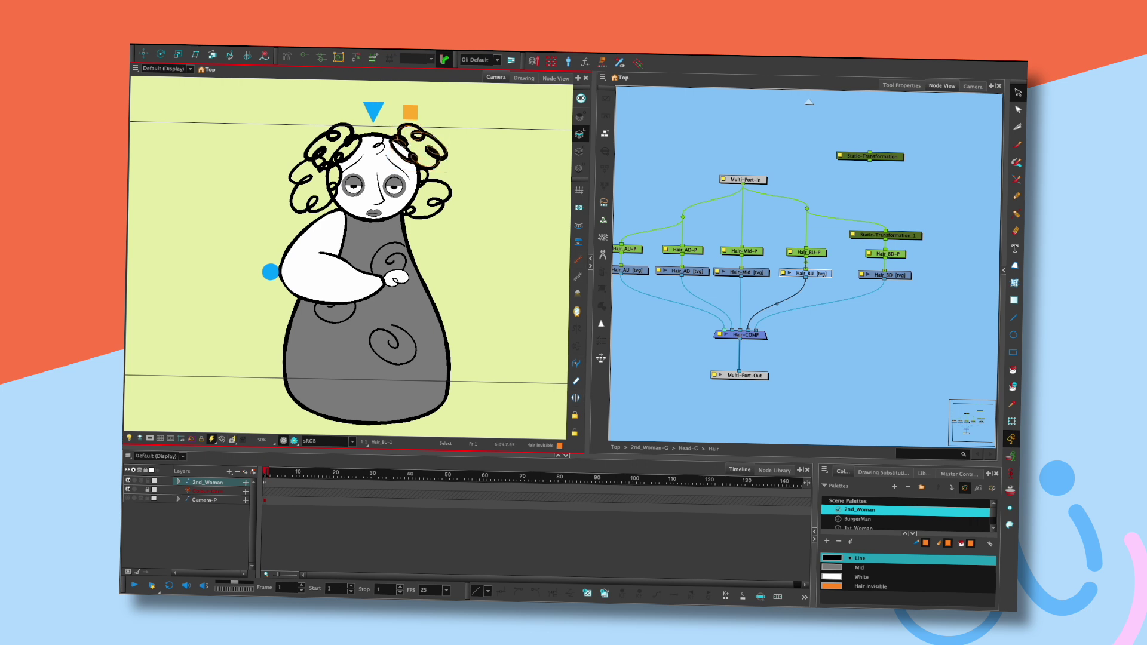
pyautogui.hotkey('ctrl', 'z')
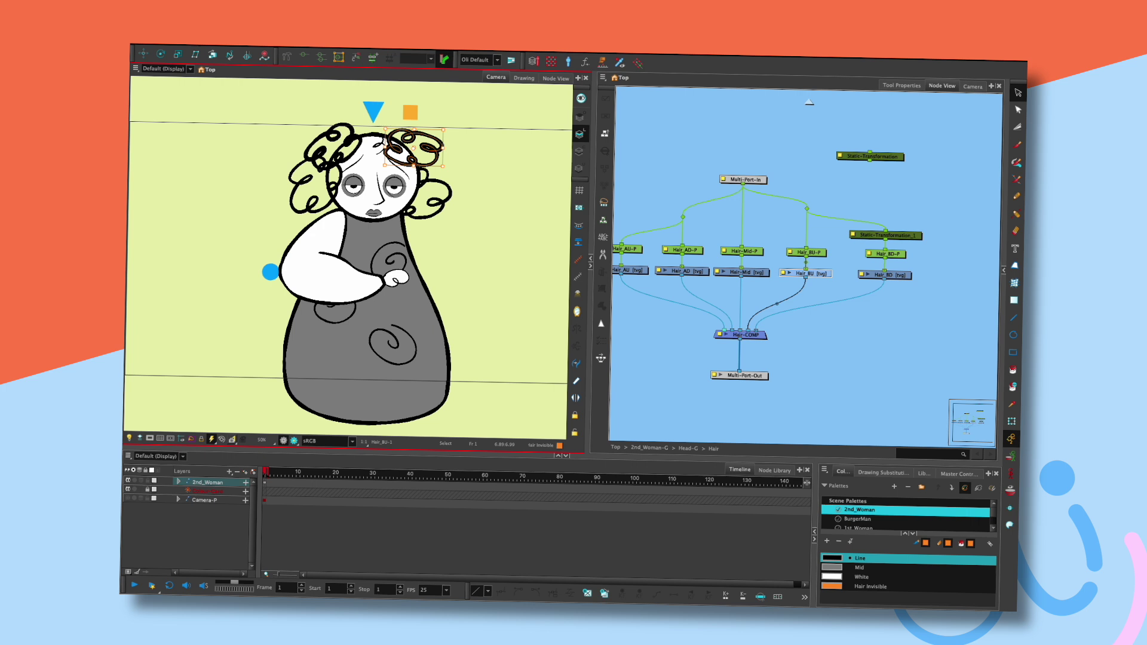
# - Delete Hair_BU's detached Static-Transformation node and place the curl behind the face
pyautogui.click(1011, 421)
pyautogui.hotkey('ctrl', 'z')
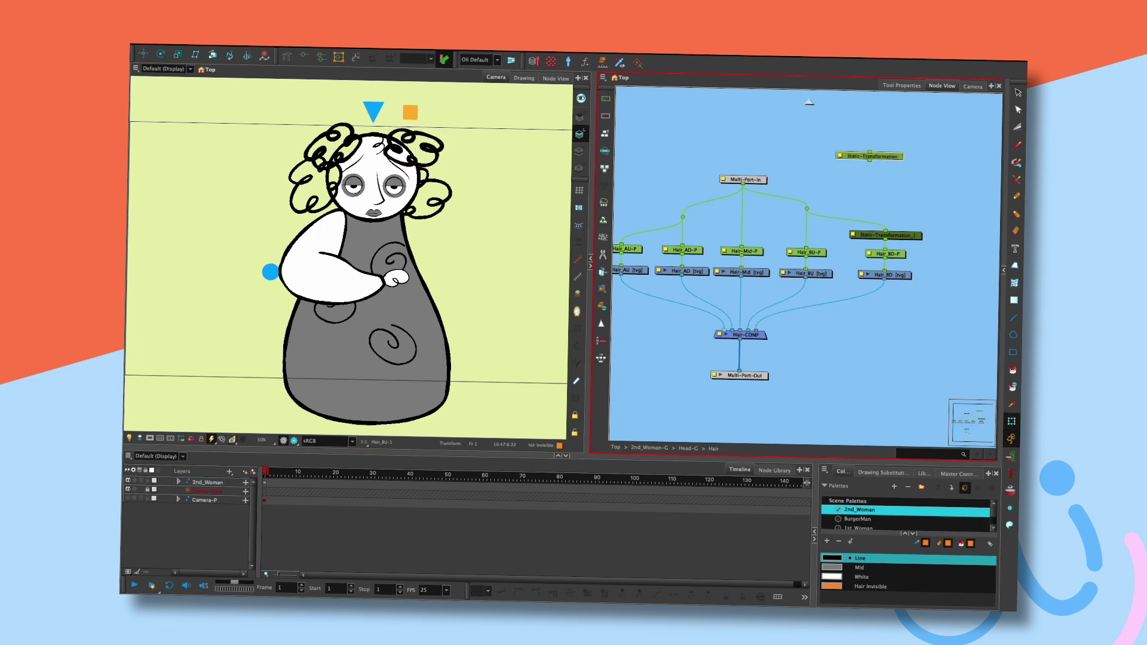
pyautogui.click(414, 147)
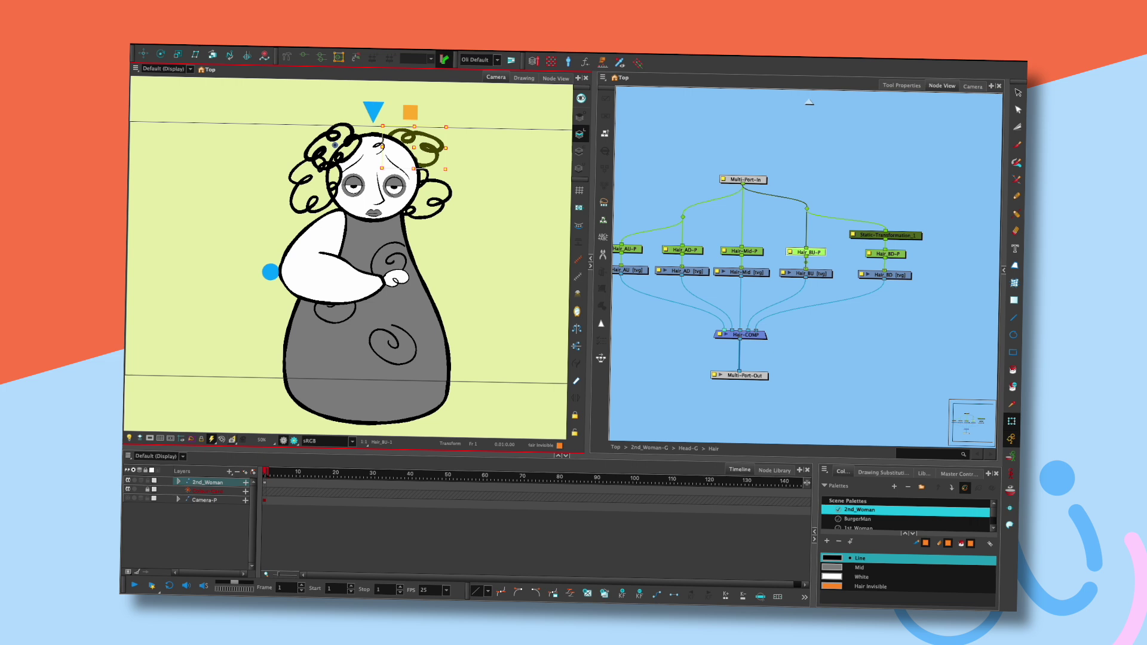
pyautogui.press('Escape')
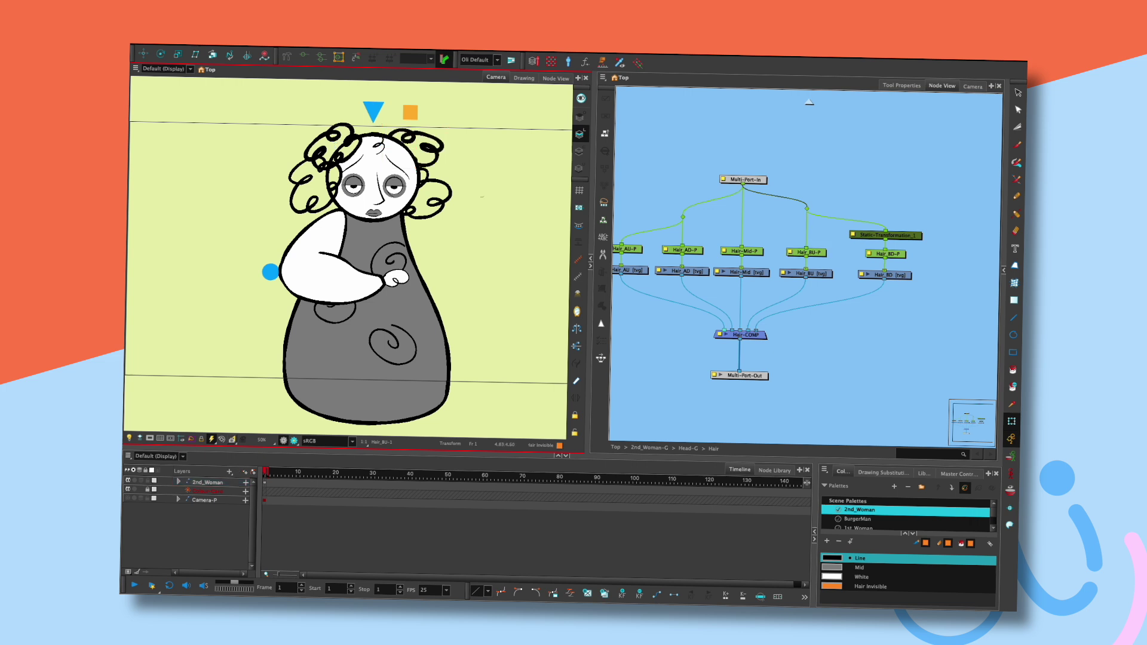
pyautogui.click(294, 441)
pyautogui.click(283, 440)
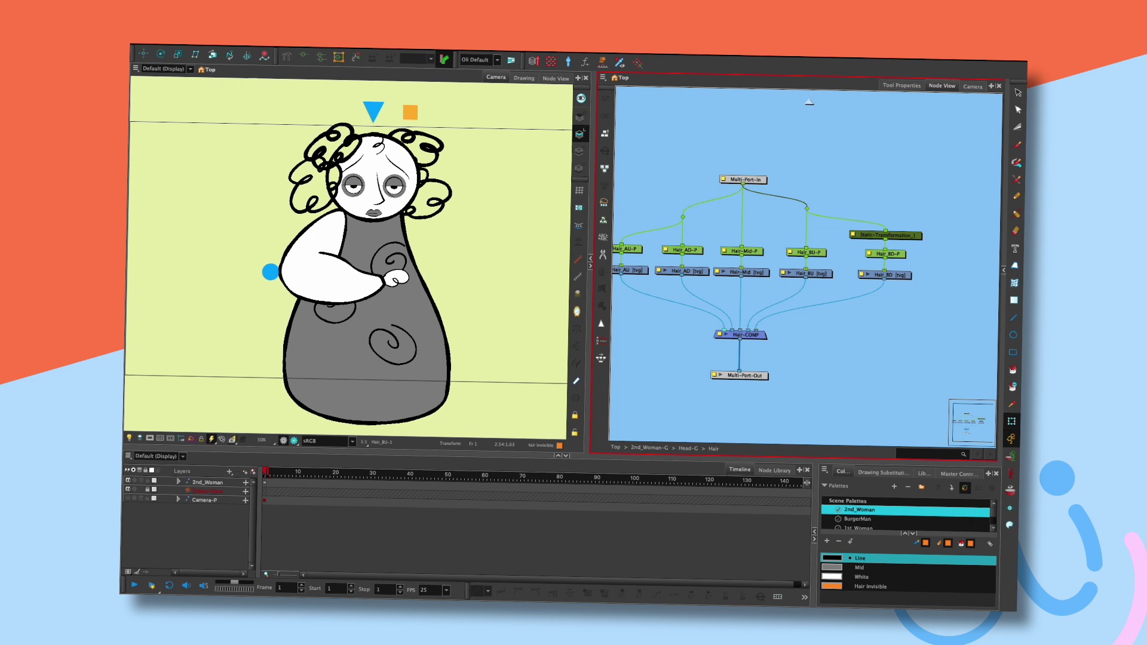
# - Move the Hair_BU layer's pivot onto the curl with the Rotate tool and return to the Transform tool
pyautogui.click(428, 147)
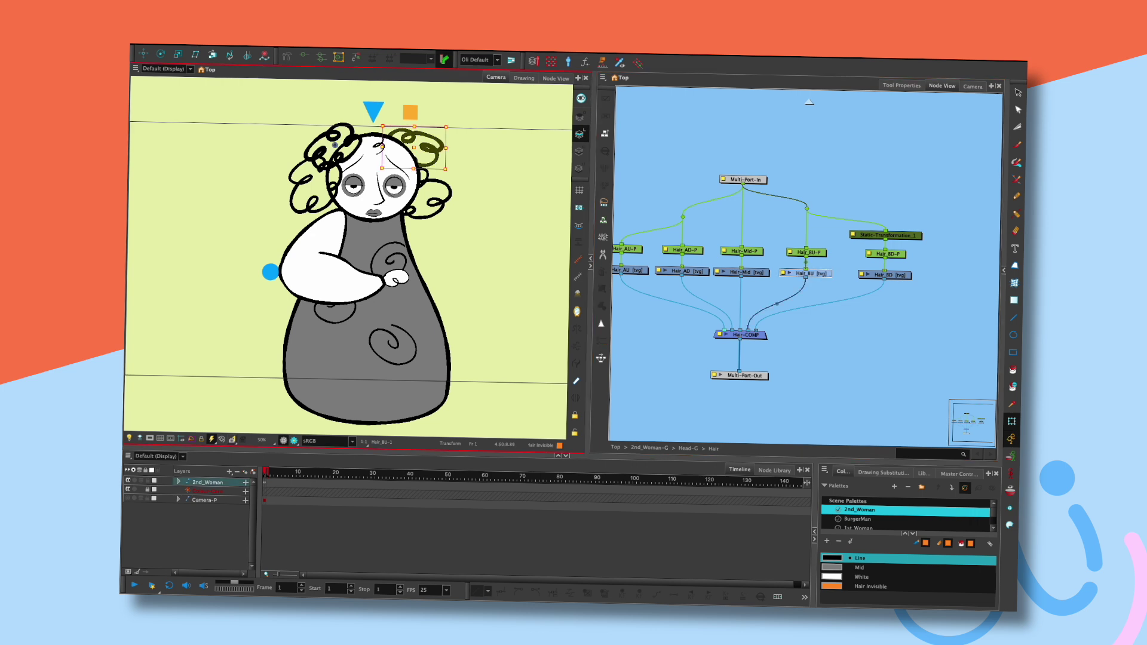
pyautogui.hotkey('alt', '3')
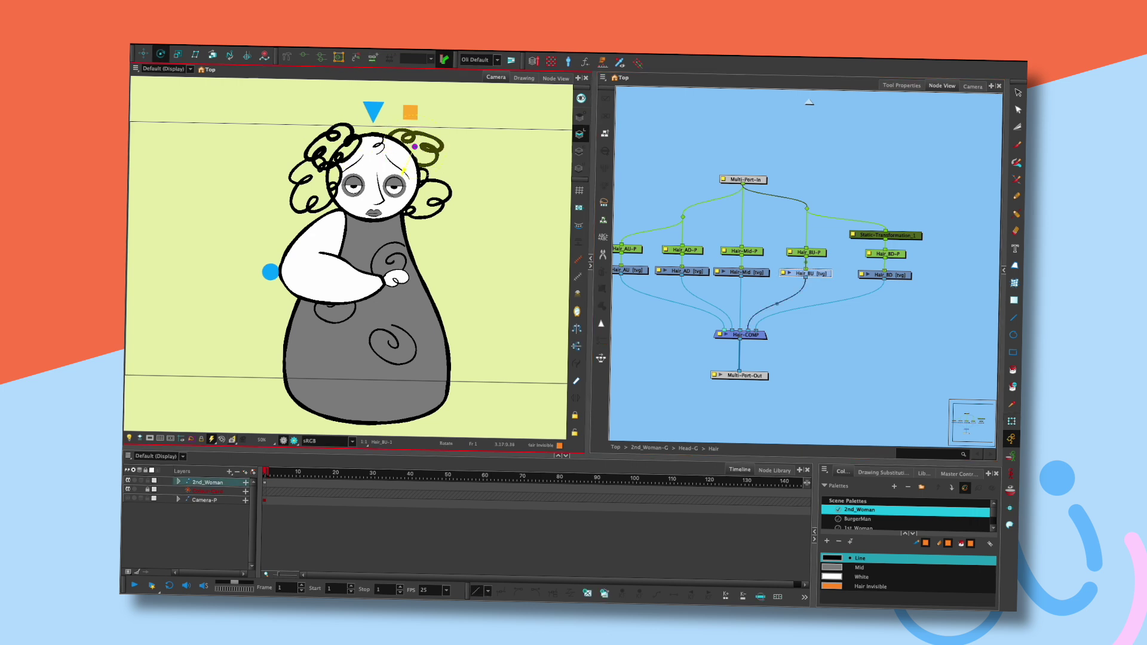
pyautogui.hotkey('shift', 't')
pyautogui.click(435, 193)
pyautogui.click(227, 180)
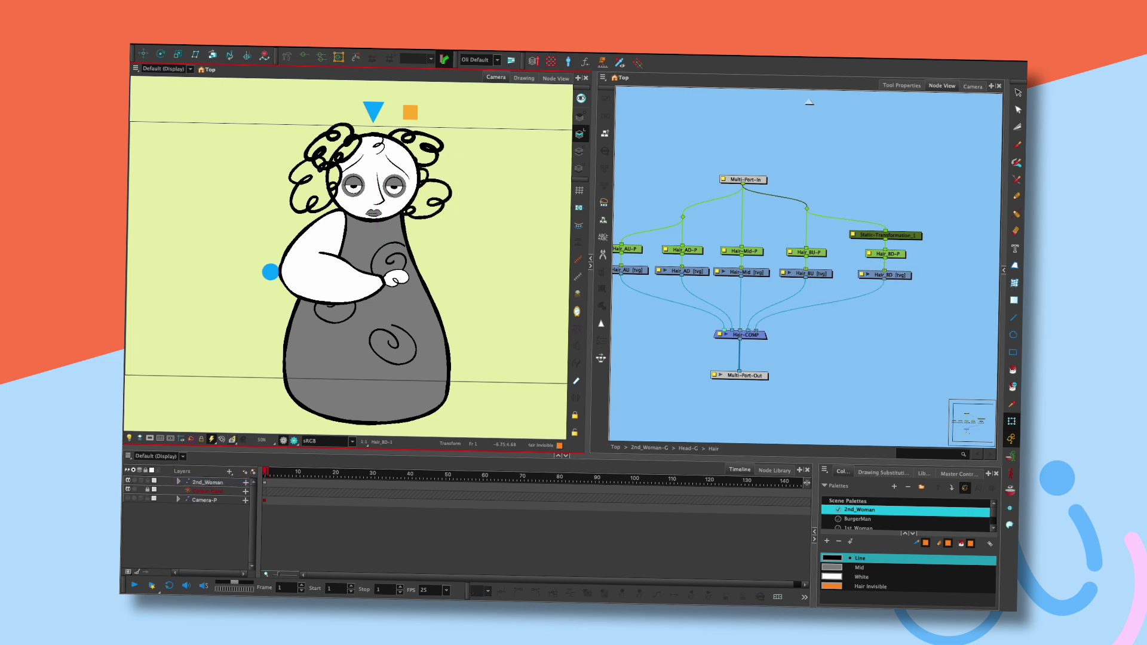
# - Test moving the face and the orange square controller in the camera view, undoing each move
pyautogui.moveTo(367, 157); pyautogui.dragTo(363, 180)
pyautogui.hotkey('ctrl', 'z')
pyautogui.hotkey('ctrl', 'z')
pyautogui.moveTo(410, 113); pyautogui.dragTo(374, 114)
pyautogui.hotkey('ctrl', 'z')
pyautogui.hotkey('ctrl', 'z')
pyautogui.hotkey('ctrl', 'z')
pyautogui.moveTo(369, 158)
pyautogui.mouseDown()
pyautogui.moveTo(423, 184)
pyautogui.moveTo(385, 168)
pyautogui.mouseUp()
pyautogui.hotkey('ctrl', 'z')
pyautogui.hotkey('ctrl', 'z')
# - Test posing the arm and hand in the camera view, undoing every move
pyautogui.click(317, 240)
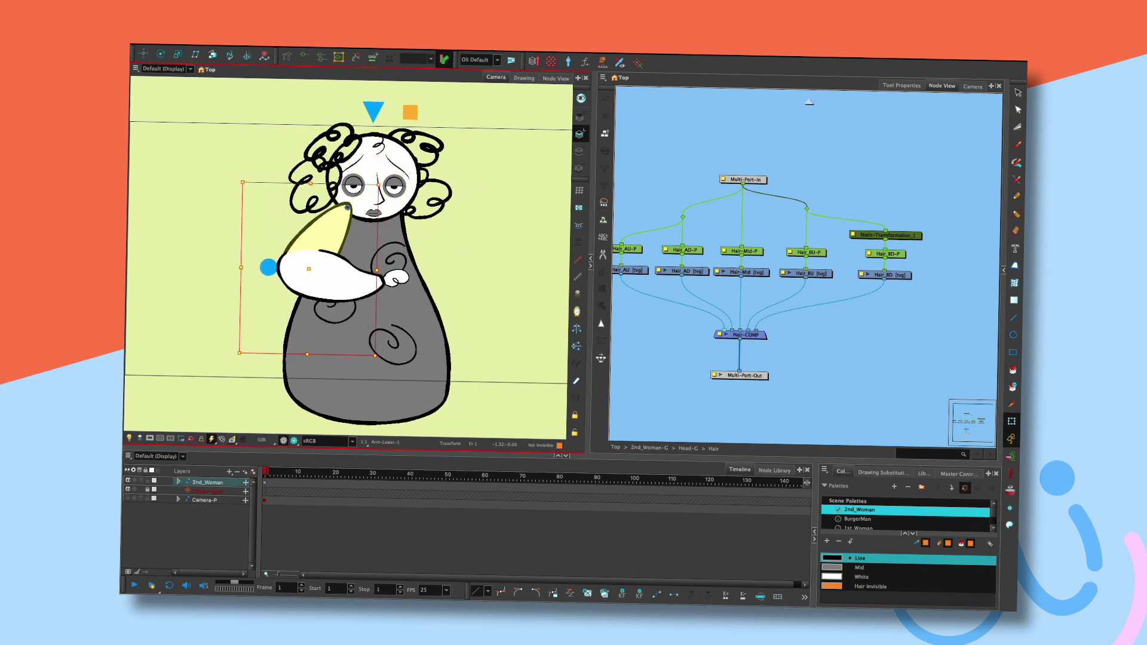
pyautogui.click(302, 281)
pyautogui.moveTo(302, 281); pyautogui.dragTo(302, 275)
pyautogui.moveTo(396, 278); pyautogui.dragTo(330, 329)
pyautogui.moveTo(299, 275); pyautogui.dragTo(328, 332)
pyautogui.click(330, 330)
pyautogui.moveTo(292, 252); pyautogui.dragTo(293, 250)
pyautogui.hotkey('ctrl', 'z')
pyautogui.hotkey('ctrl', 'z')
pyautogui.hotkey('ctrl', 'z')
pyautogui.hotkey('ctrl', 'z')
pyautogui.hotkey('ctrl', 'z')
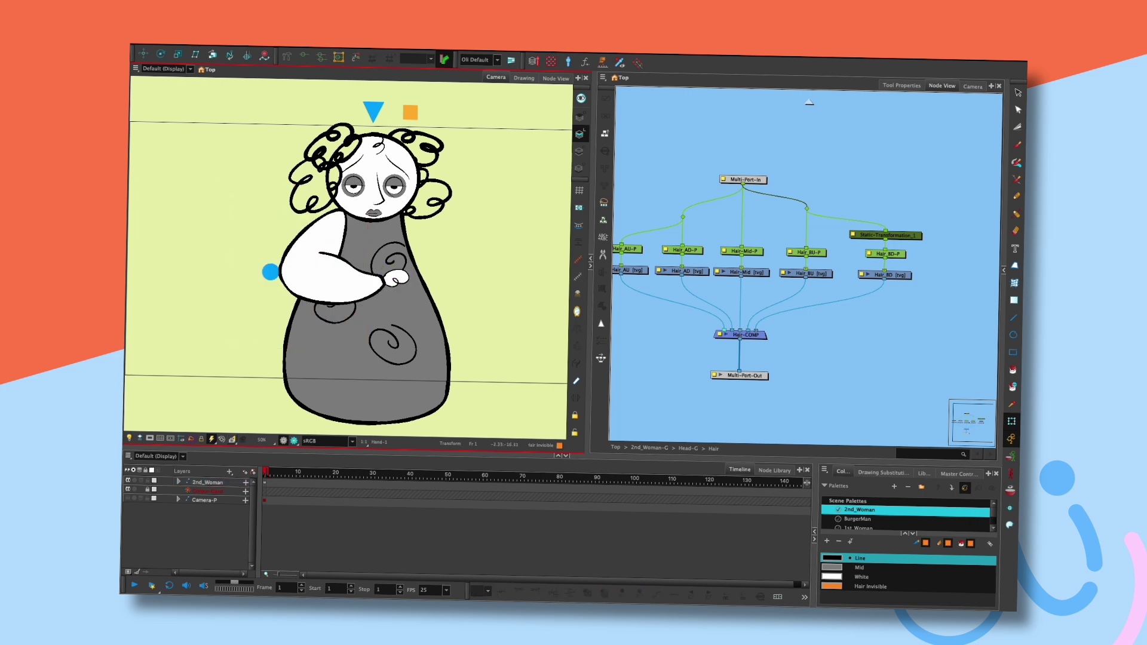
# - Leave the Hair and Head-G groups and open the UpperBody-G group in the node view
pyautogui.hotkey('ctrl', 'shift', 'e')
pyautogui.moveTo(914, 287); pyautogui.dragTo(737, 258)
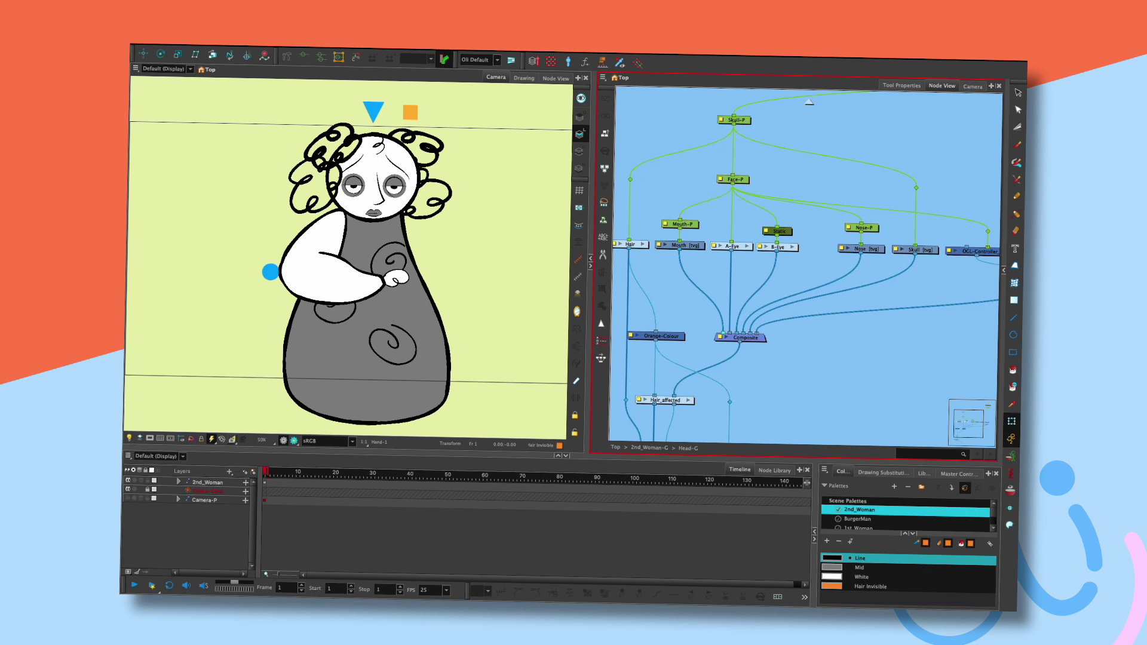
pyautogui.hotkey('ctrl', 'shift', 'e')
pyautogui.moveTo(848, 305); pyautogui.dragTo(940, 185)
pyautogui.click(806, 249)
pyautogui.moveTo(859, 129); pyautogui.dragTo(746, 258)
# - Try cloning the Arm and Arm-COMP nodes with drawings only, and delete the copies
pyautogui.moveTo(823, 244); pyautogui.dragTo(754, 243)
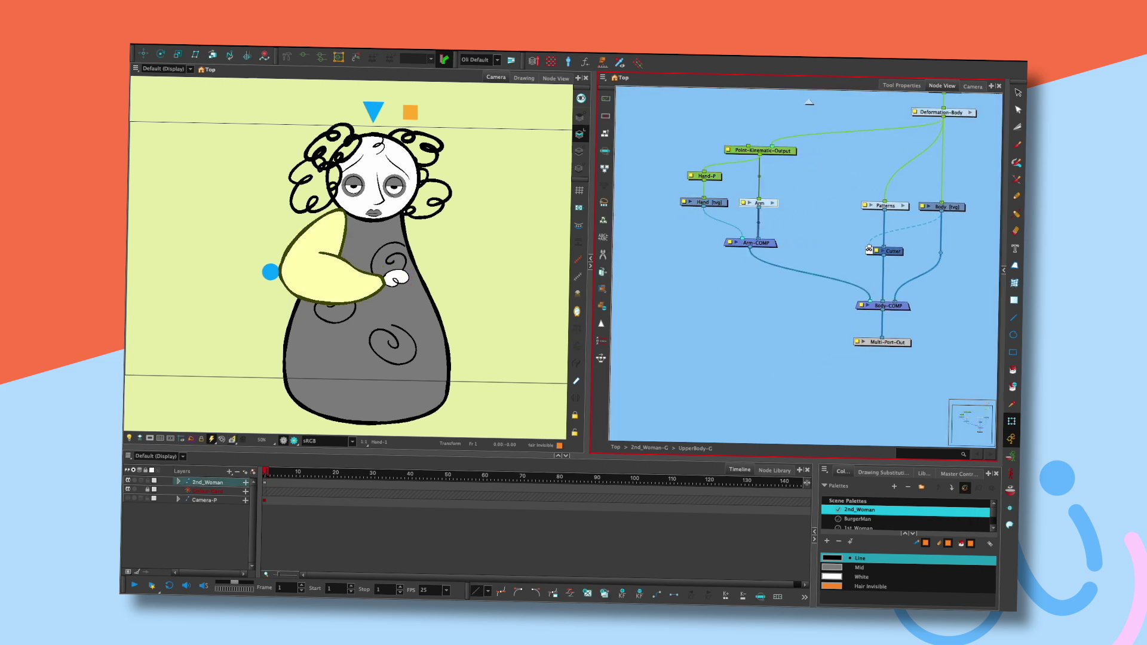
pyautogui.click(240, 42)
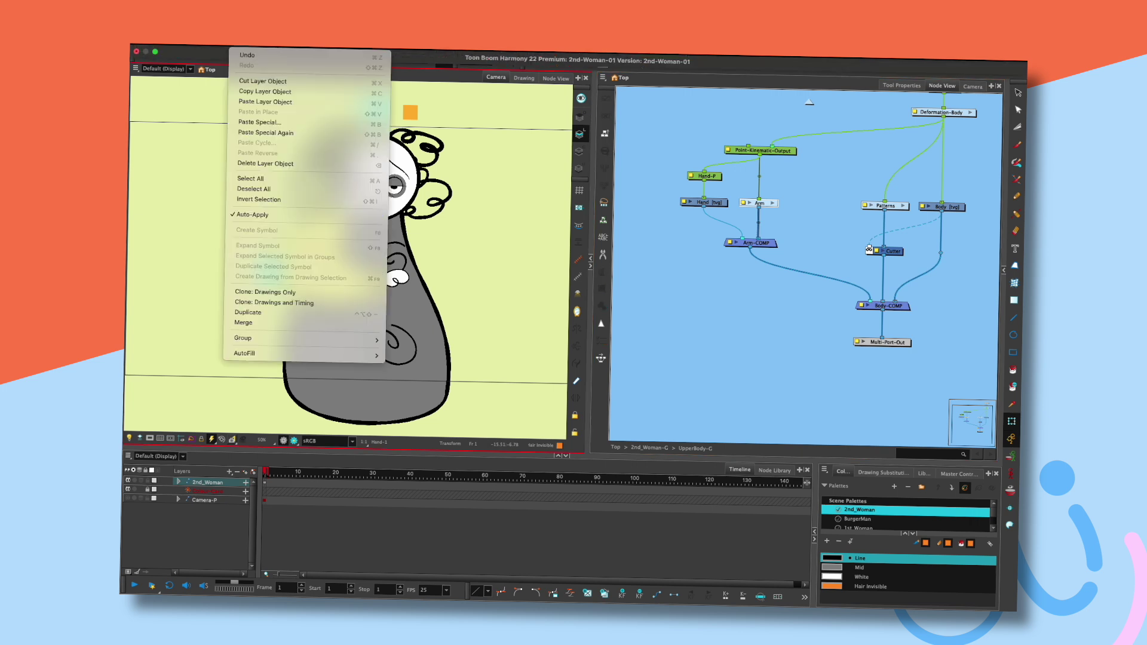
pyautogui.click(264, 292)
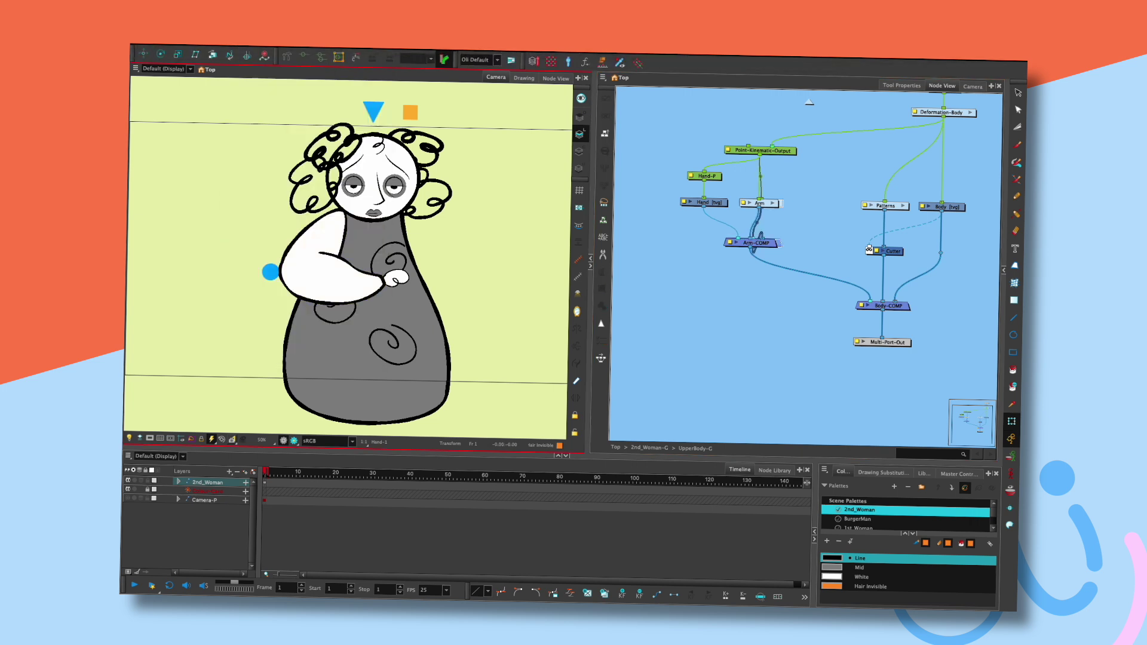
pyautogui.moveTo(763, 204); pyautogui.dragTo(820, 197)
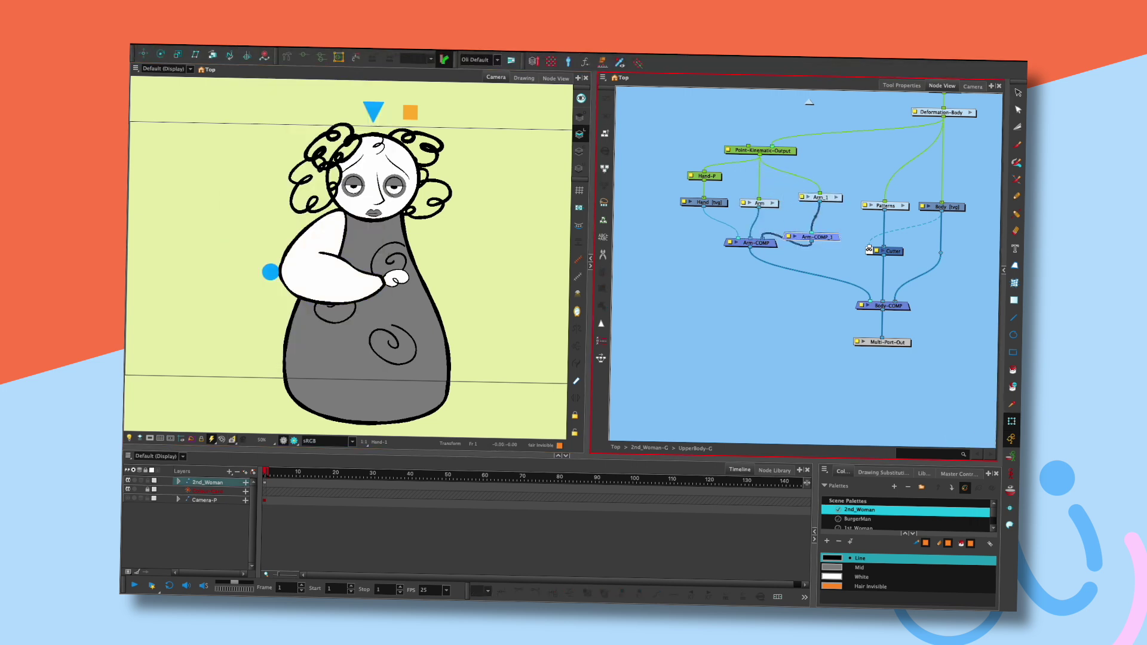
pyautogui.press('Delete')
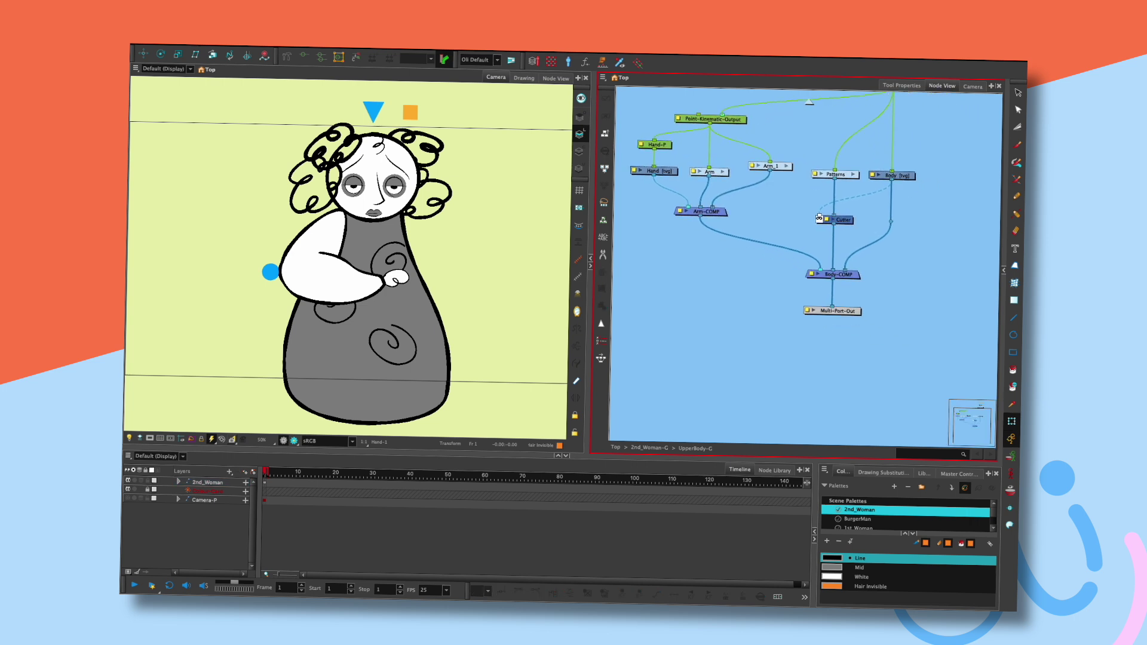
pyautogui.moveTo(771, 166); pyautogui.dragTo(790, 237)
pyautogui.press('Delete')
# - Group the Hand-P, Hand, Arm and Arm-COMP nodes into a group named A-Arm
pyautogui.moveTo(655, 154); pyautogui.dragTo(760, 290)
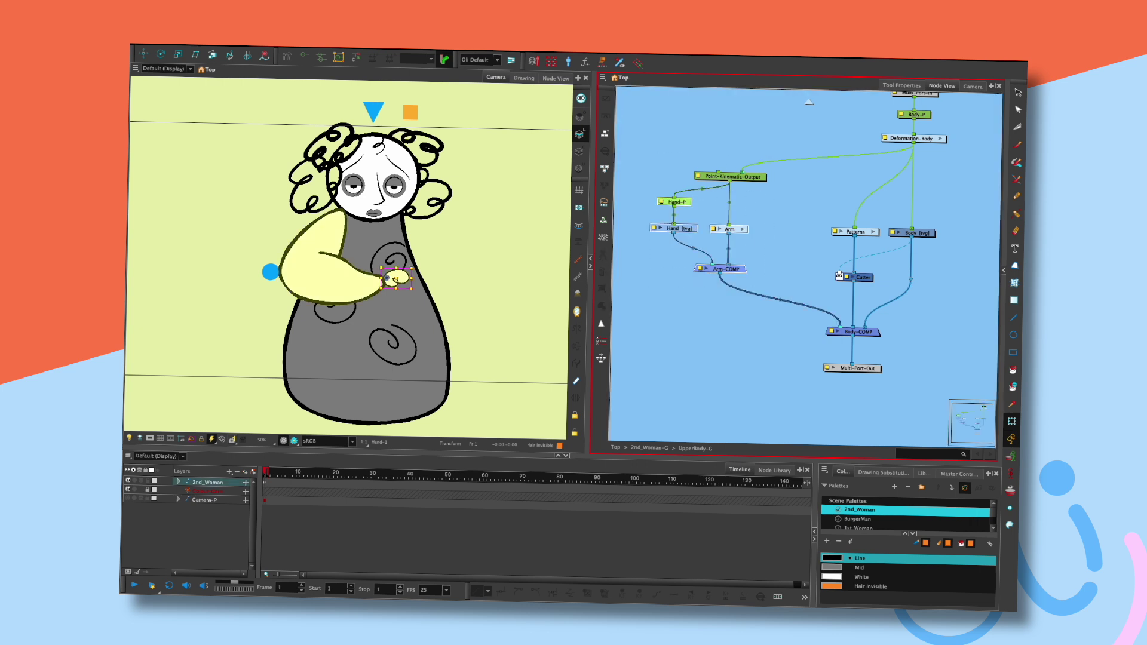
pyautogui.rightClick(738, 270)
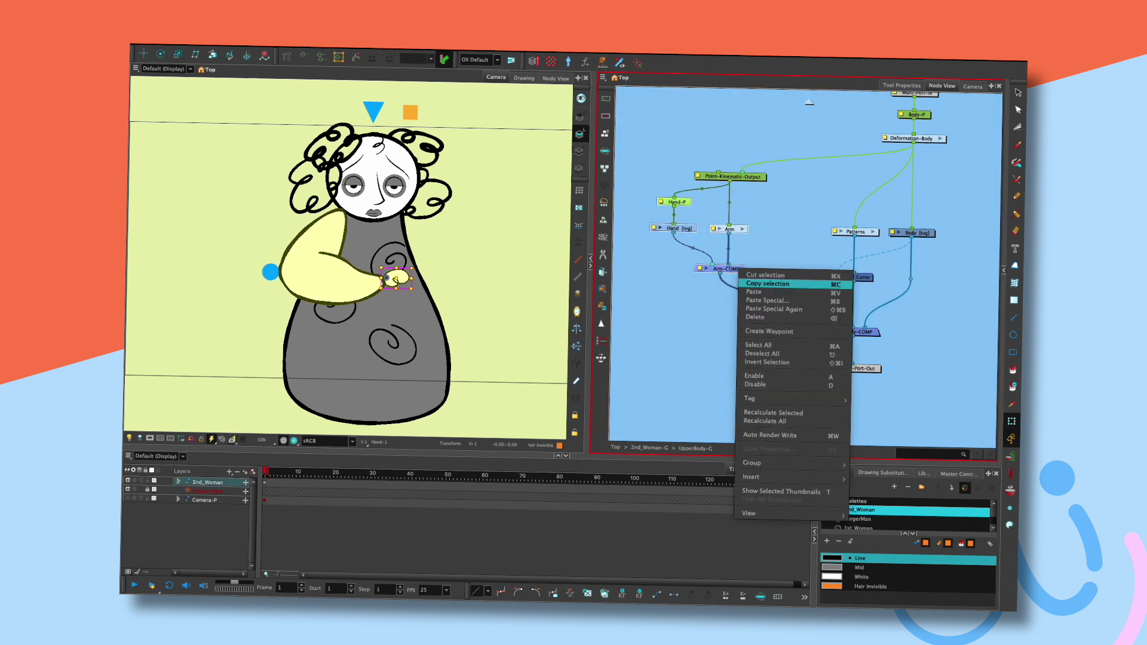
pyautogui.moveTo(776, 464)
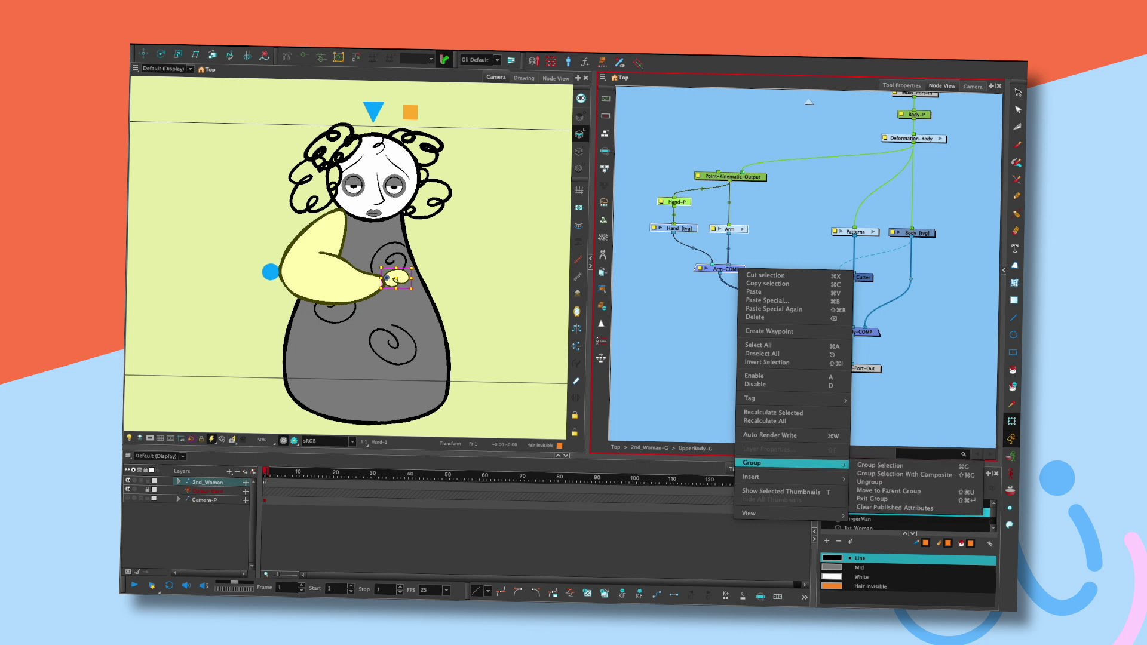
pyautogui.click(880, 466)
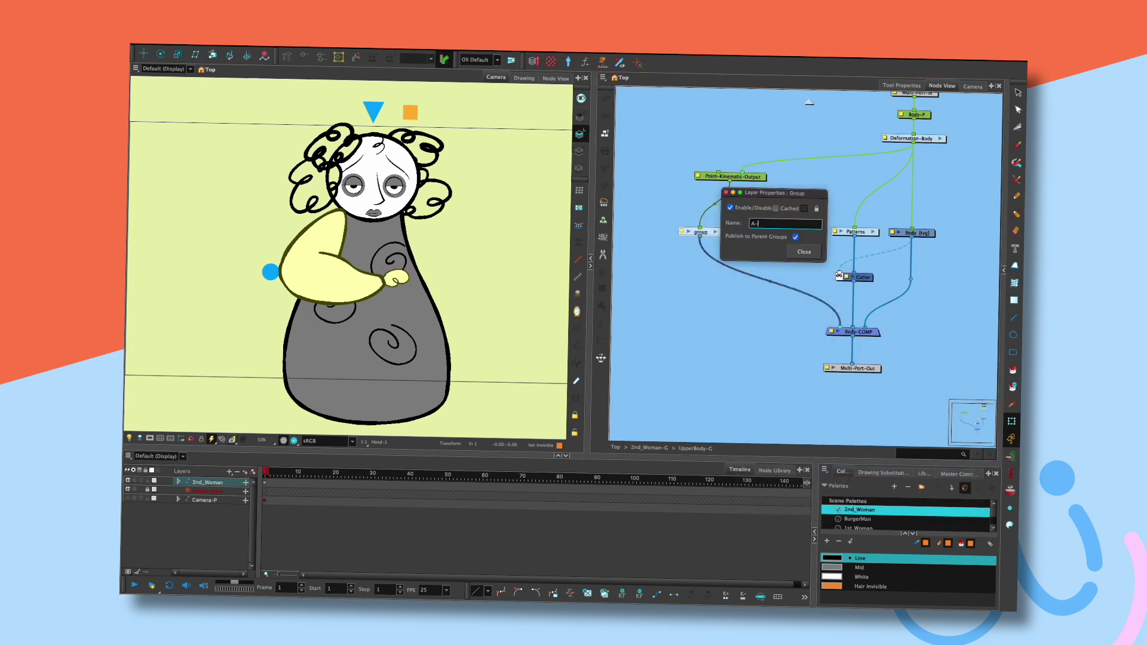
pyautogui.click(804, 252)
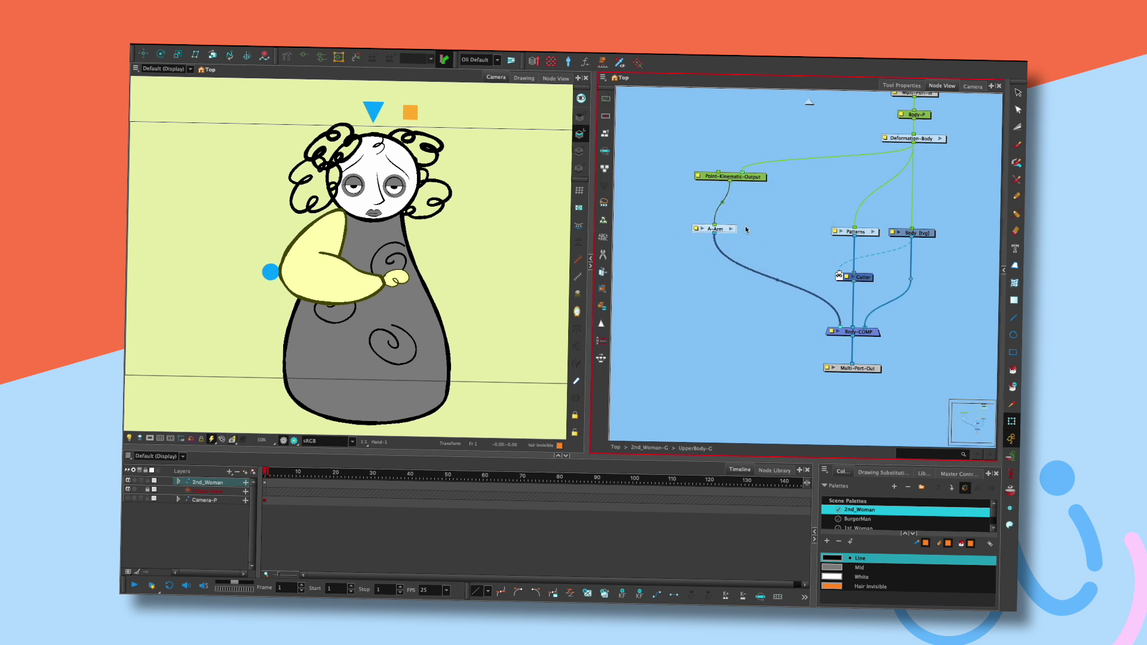
# - Clone the A-Arm group with drawings and timing, and rename the copy B-Arm
pyautogui.click(241, 45)
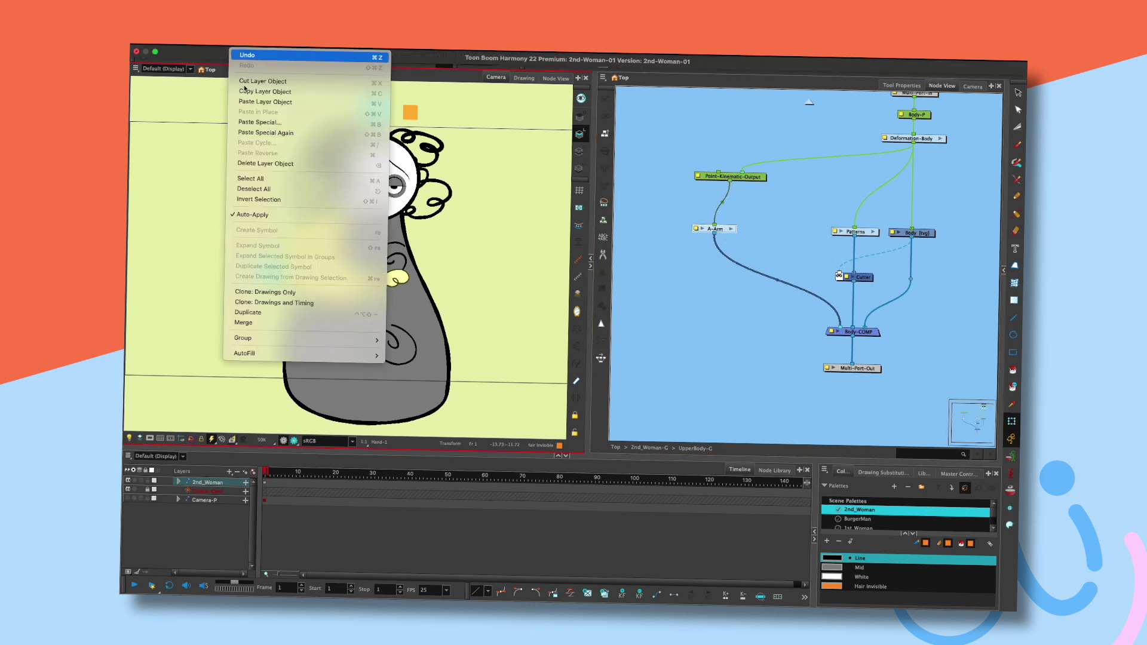
pyautogui.click(300, 306)
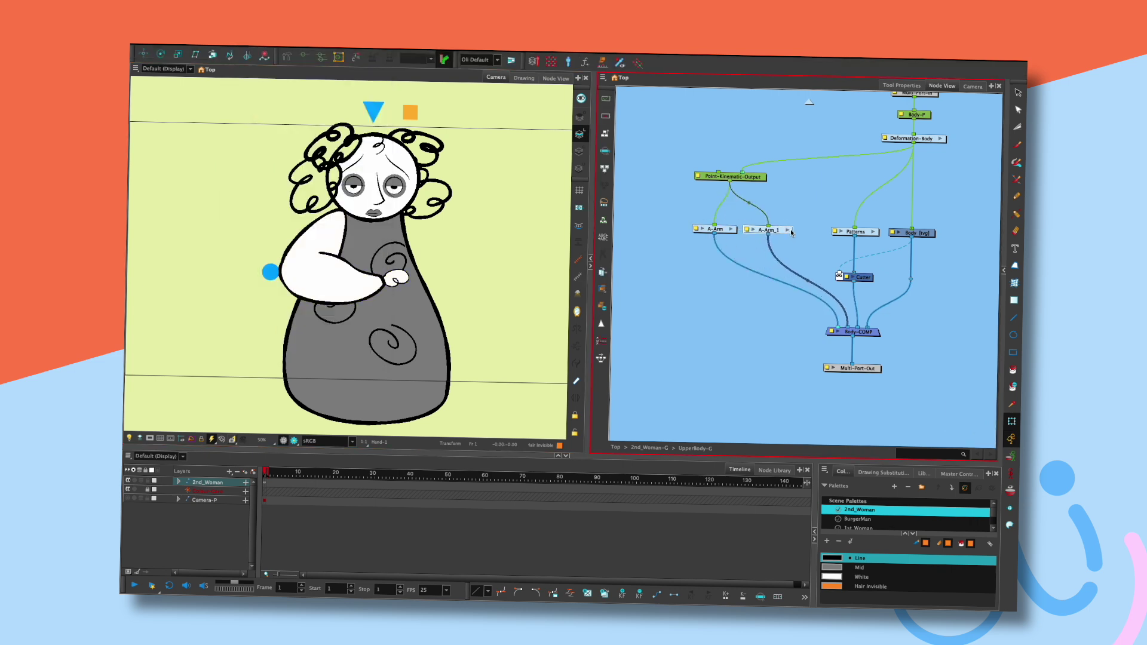
pyautogui.doubleClick(746, 226)
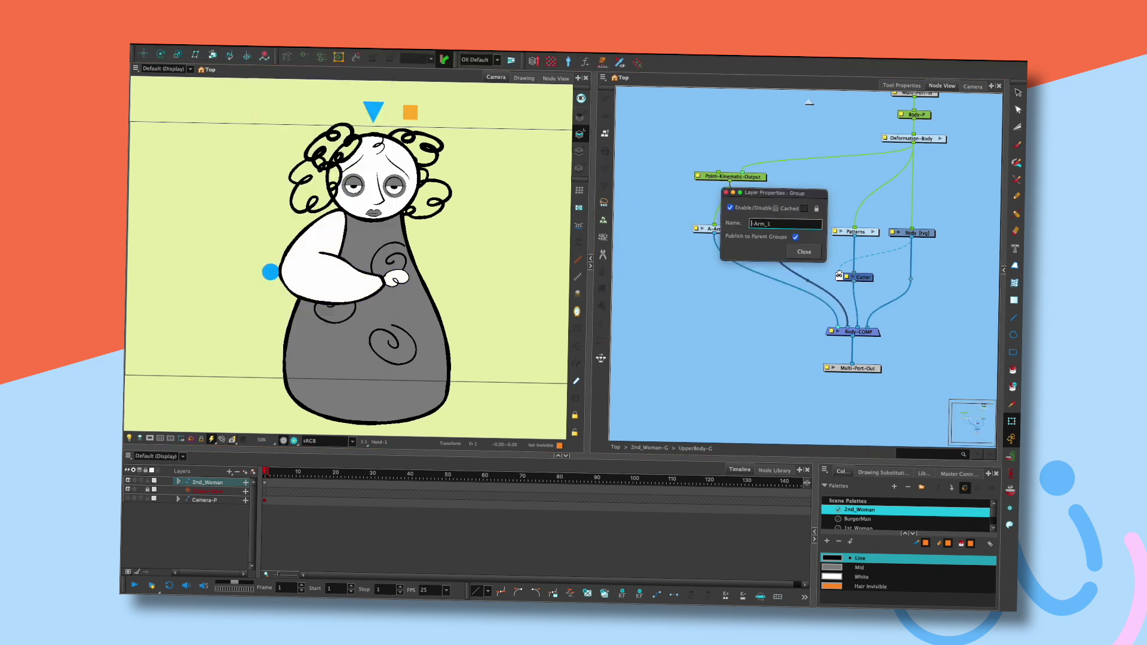
pyautogui.press('Return')
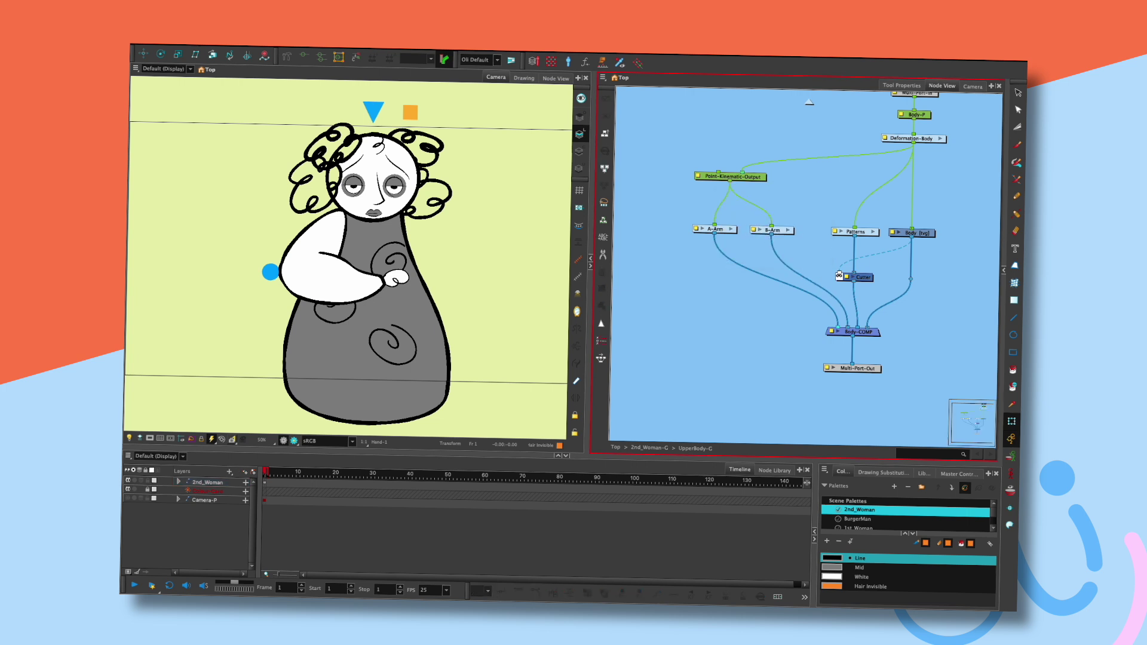
# - Nudge Body-COMP aside and insert a Static Transformation node between Point-Kinematic-Output and B-Arm
pyautogui.moveTo(858, 332); pyautogui.dragTo(853, 368)
pyautogui.click(794, 382)
pyautogui.press('Tab')
pyautogui.write('stat')
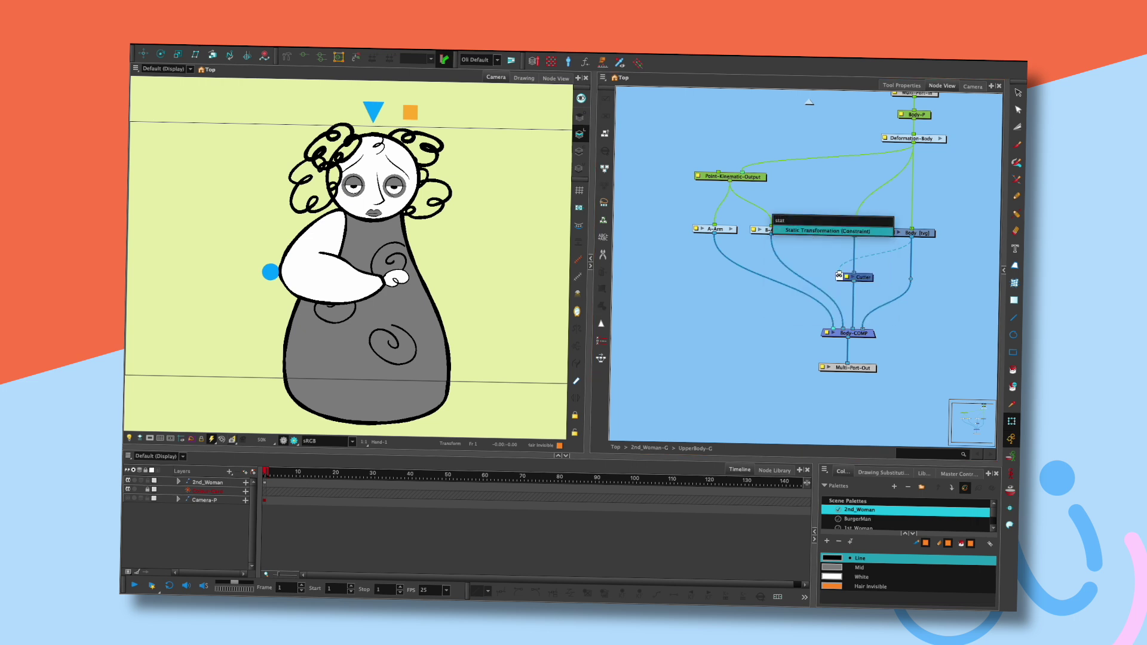
pyautogui.press('Return')
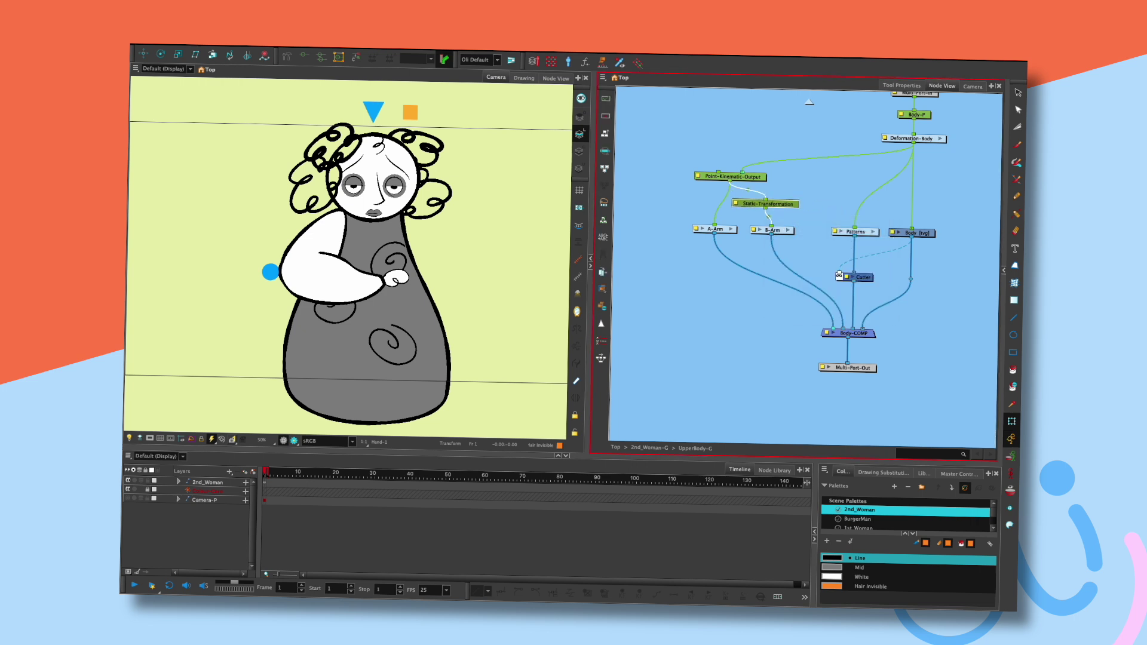
# - Set B-Arm's static transformation to an X scale of -1 and make it active to mirror the arm
pyautogui.doubleClick(773, 205)
pyautogui.click(836, 338)
pyautogui.write('-1')
pyautogui.press('Tab')
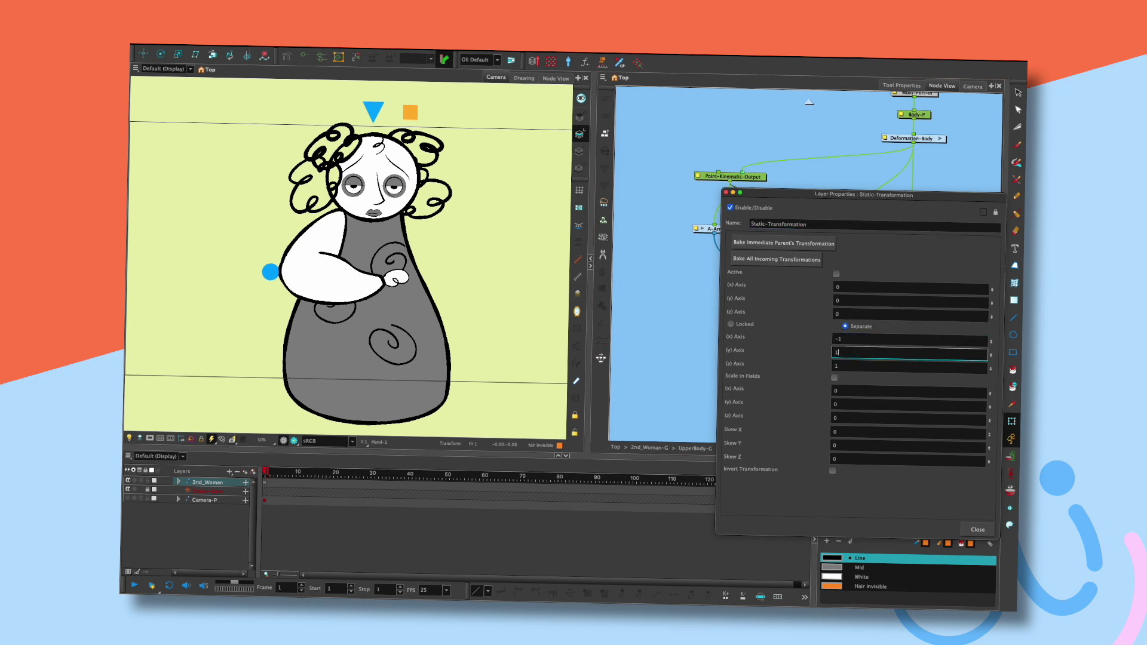
pyautogui.click(837, 274)
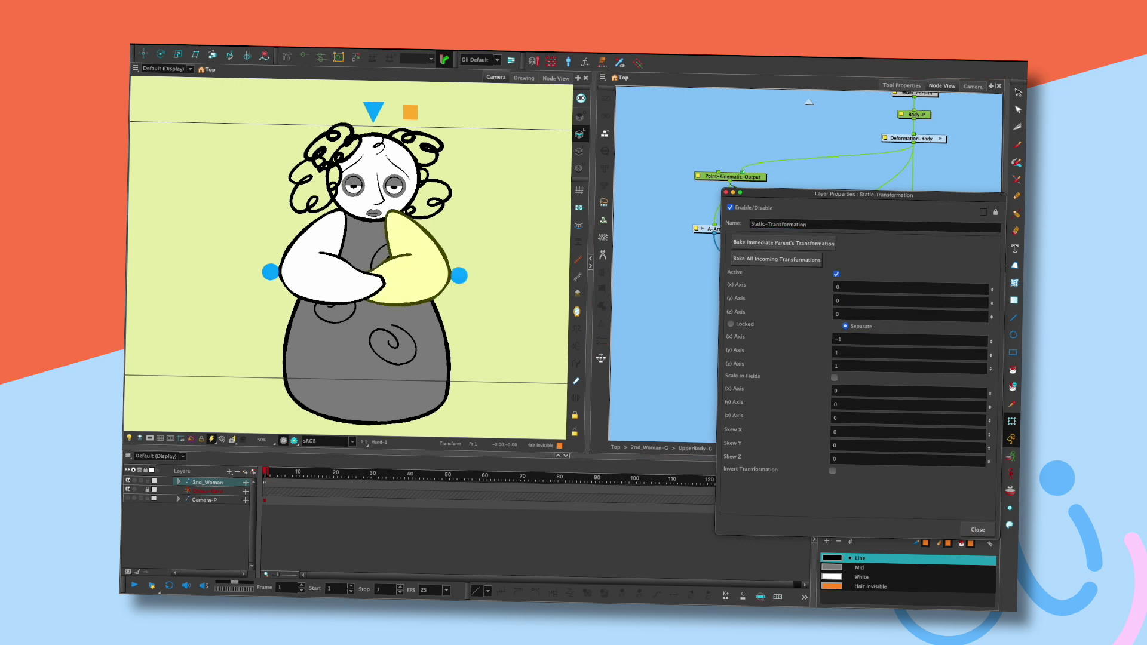
pyautogui.click(726, 193)
# - Offset B-Arm's static transformation outward along the X axis and align the Point-Kinematic-Output node above A-Arm
pyautogui.doubleClick(774, 206)
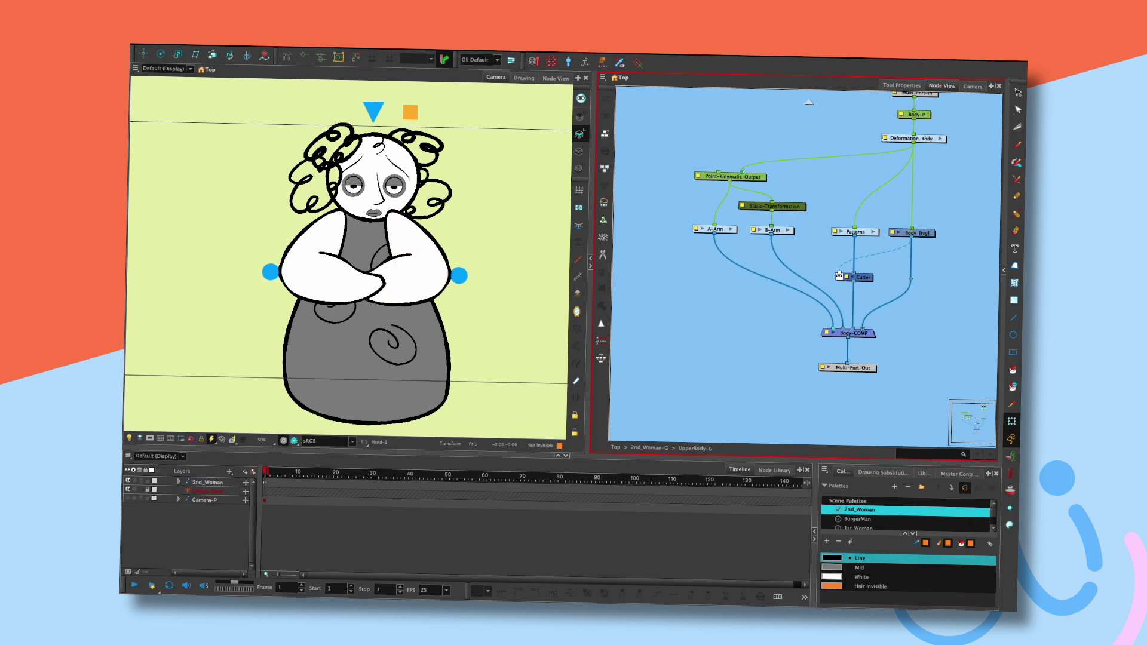
pyautogui.moveTo(992, 289); pyautogui.dragTo(992, 280)
pyautogui.click(725, 192)
pyautogui.click(687, 200)
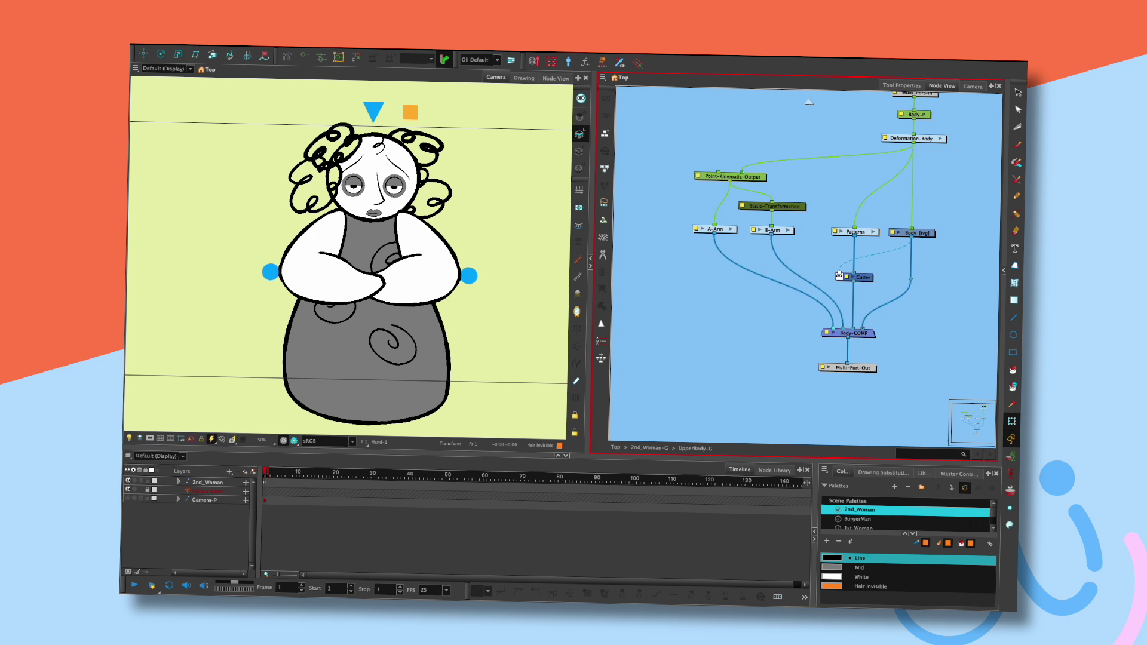
pyautogui.moveTo(730, 176); pyautogui.dragTo(716, 176)
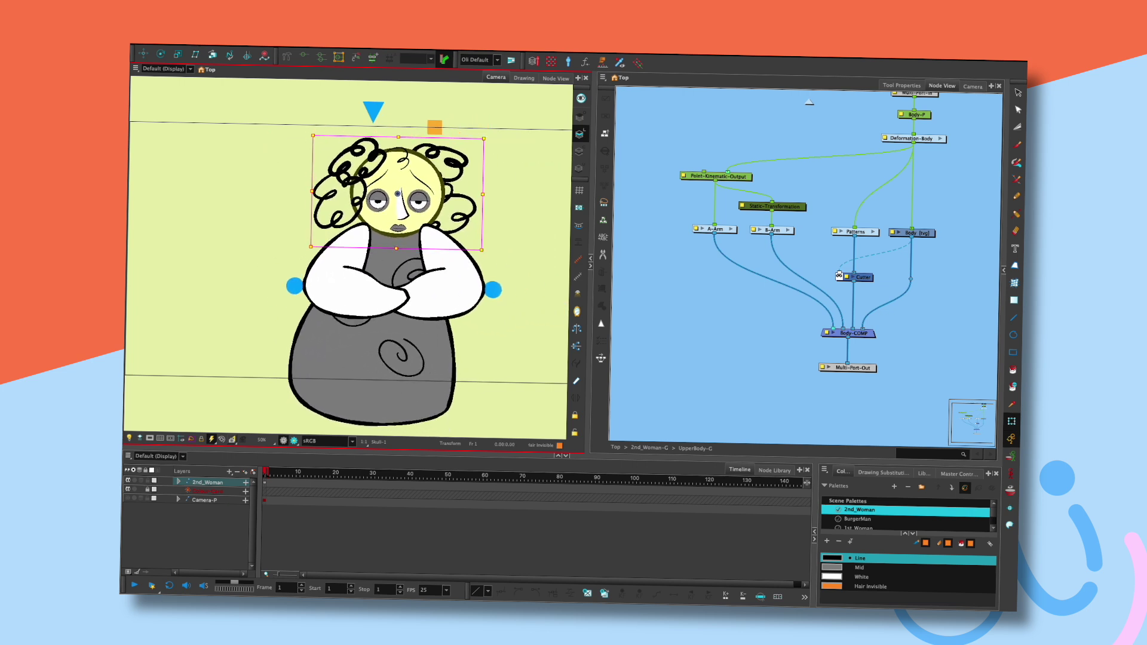
# - Move the head to test how both arms follow the body deformation, undoing the last nudge
pyautogui.moveTo(418, 210); pyautogui.dragTo(371, 180)
pyautogui.press('super+z')
pyautogui.press('Escape')
pyautogui.press('Escape')
pyautogui.click(774, 205)
pyautogui.moveTo(774, 204); pyautogui.dragTo(774, 207)
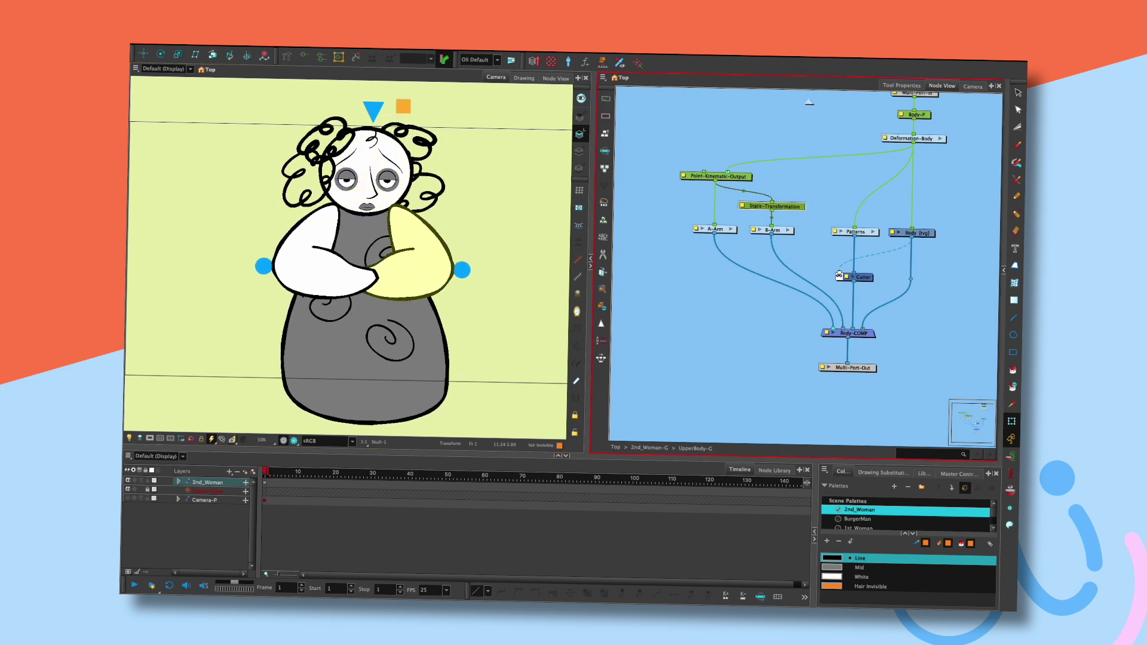
pyautogui.click(718, 176)
pyautogui.moveTo(383, 193)
pyautogui.mouseDown()
pyautogui.moveTo(424, 214)
pyautogui.moveTo(384, 201)
pyautogui.mouseUp()
pyautogui.hotkey('ctrl', 'z')
# - Pose A-Arm hanging down beside the dress by lowering its hand and repositioning the lower arm
pyautogui.click(321, 275)
pyautogui.moveTo(379, 272); pyautogui.dragTo(324, 357)
pyautogui.press('Escape')
pyautogui.moveTo(279, 239); pyautogui.dragTo(294, 276)
pyautogui.click(336, 359)
pyautogui.moveTo(333, 359); pyautogui.dragTo(298, 365)
pyautogui.click(289, 279)
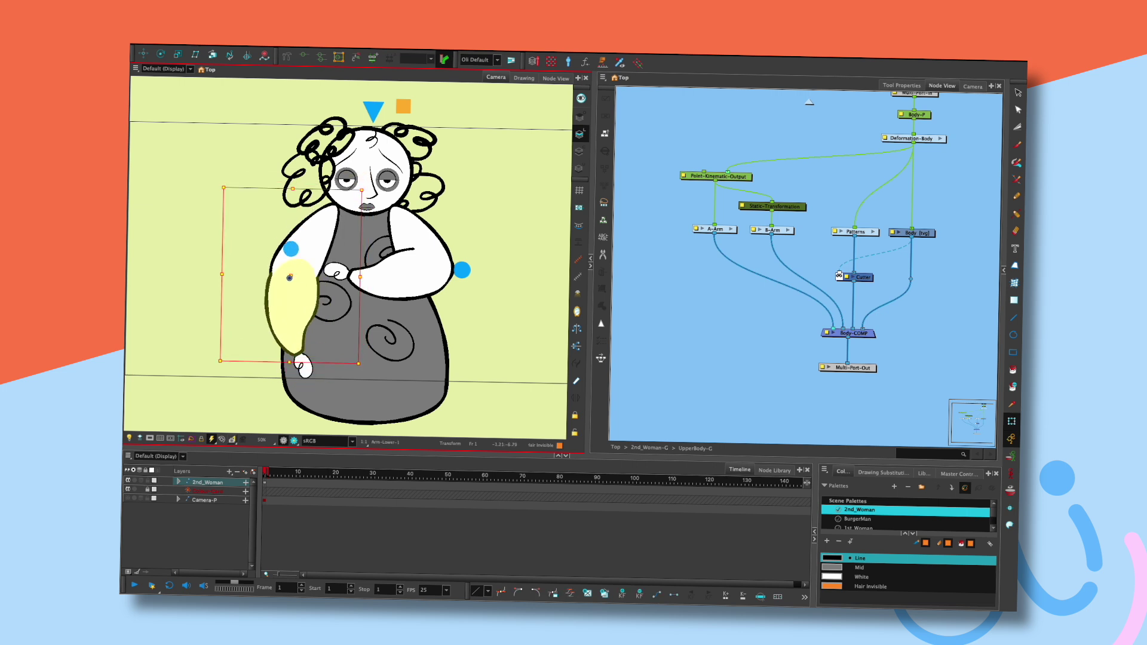
# - Pose the mirrored B-Arm hanging down on the opposite side of the dress to match A-Arm
pyautogui.hotkey('shift', 'F11')
pyautogui.press('Escape')
pyautogui.moveTo(298, 295); pyautogui.dragTo(436, 364)
pyautogui.press('Escape')
pyautogui.moveTo(445, 271); pyautogui.dragTo(440, 277)
pyautogui.click(436, 365)
pyautogui.moveTo(438, 365)
pyautogui.mouseDown()
pyautogui.moveTo(448, 373)
pyautogui.moveTo(424, 355)
pyautogui.mouseUp()
# - Fine-tune the hanging pose of both lower arms and shift A-Arm's hand slightly down at the wrist
pyautogui.click(303, 55)
pyautogui.press('Escape')
pyautogui.moveTo(430, 288)
pyautogui.mouseDown()
pyautogui.moveTo(434, 301)
pyautogui.moveTo(422, 295)
pyautogui.mouseUp()
pyautogui.press('Escape')
pyautogui.moveTo(294, 298); pyautogui.dragTo(288, 298)
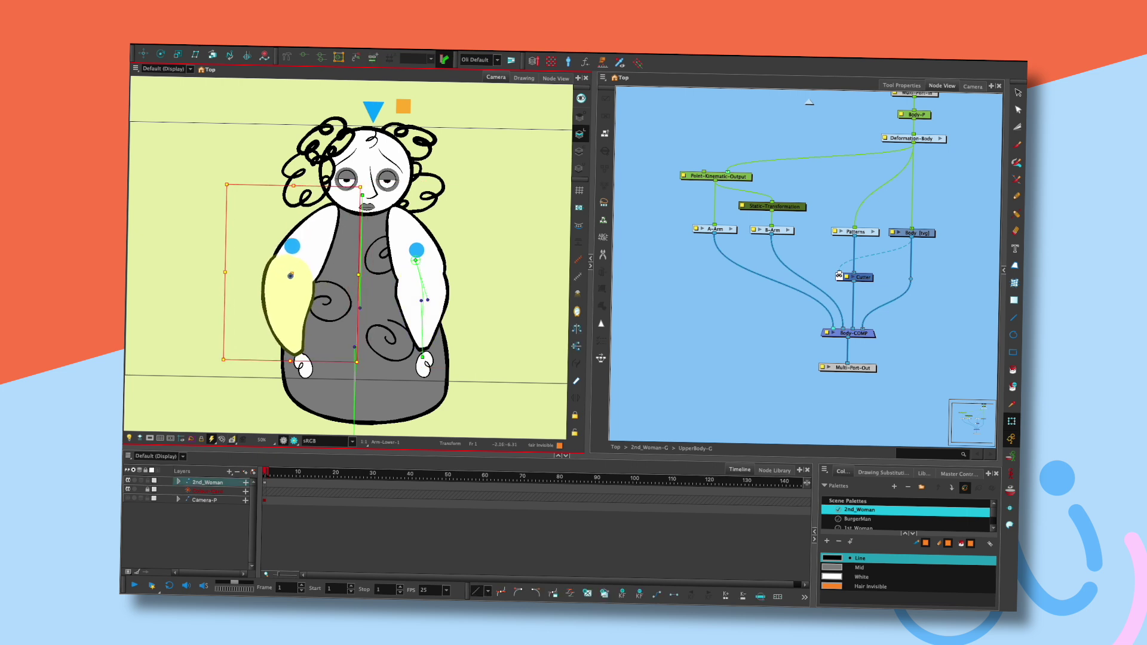
pyautogui.click(295, 360)
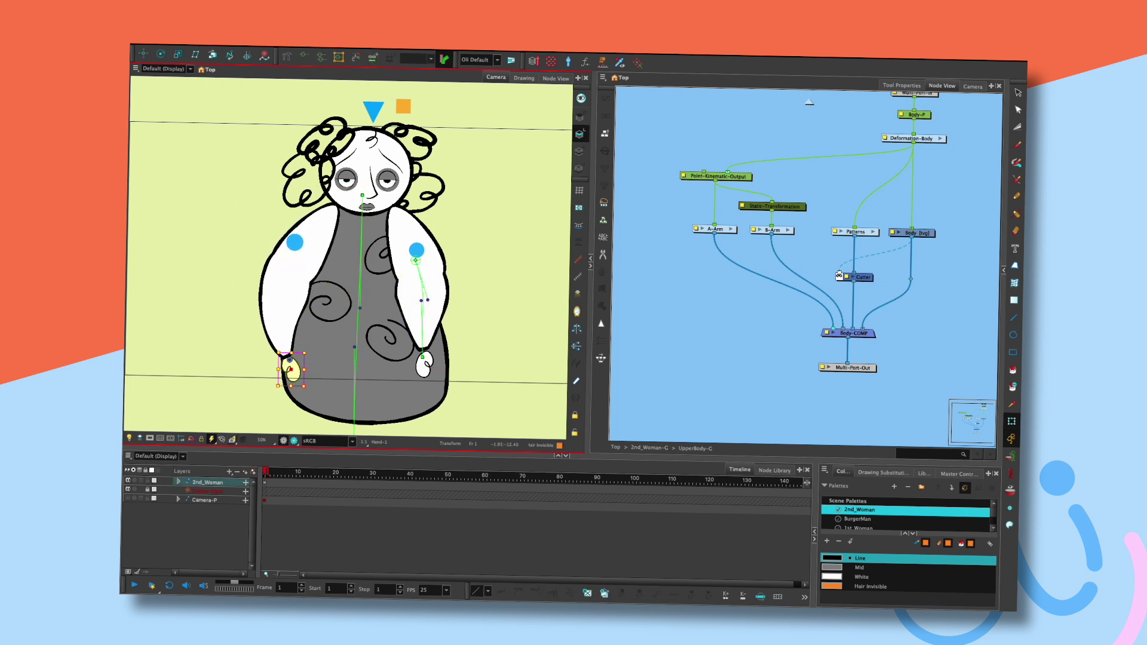
pyautogui.moveTo(296, 361); pyautogui.dragTo(297, 371)
# - Show A-Arm's deformation controls and reshape the arm into a smooth curve from shoulder to hand
pyautogui.click(299, 280)
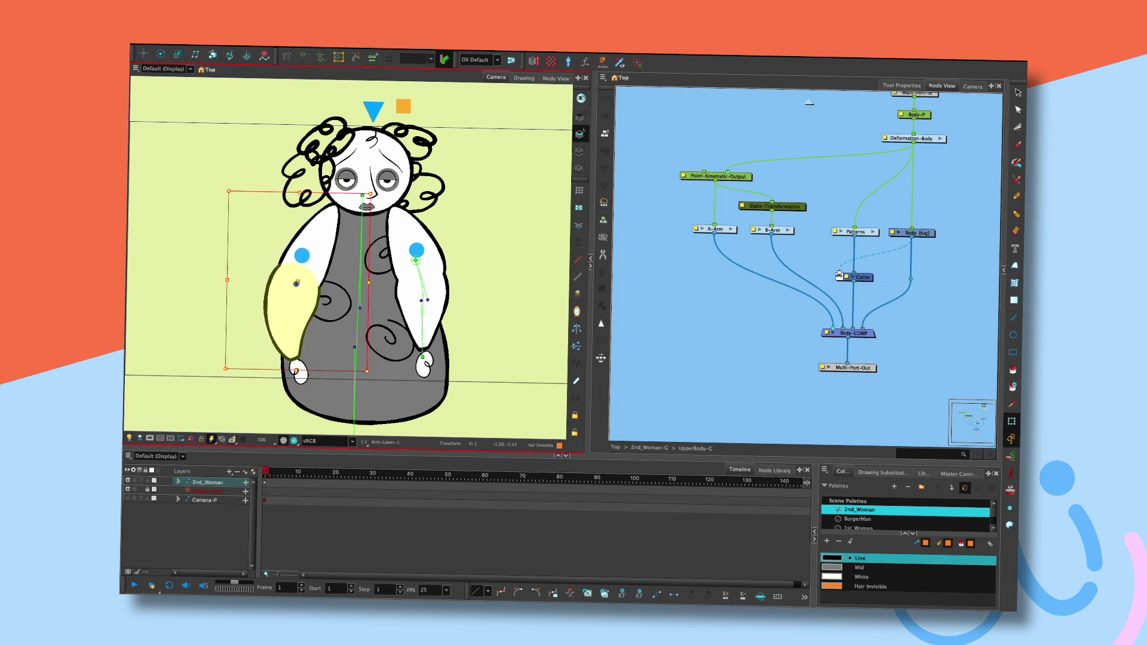
pyautogui.hotkey('shift', 'F11')
pyautogui.press('Escape')
pyautogui.click(296, 285)
pyautogui.moveTo(296, 286); pyautogui.dragTo(314, 242)
pyautogui.click(313, 231)
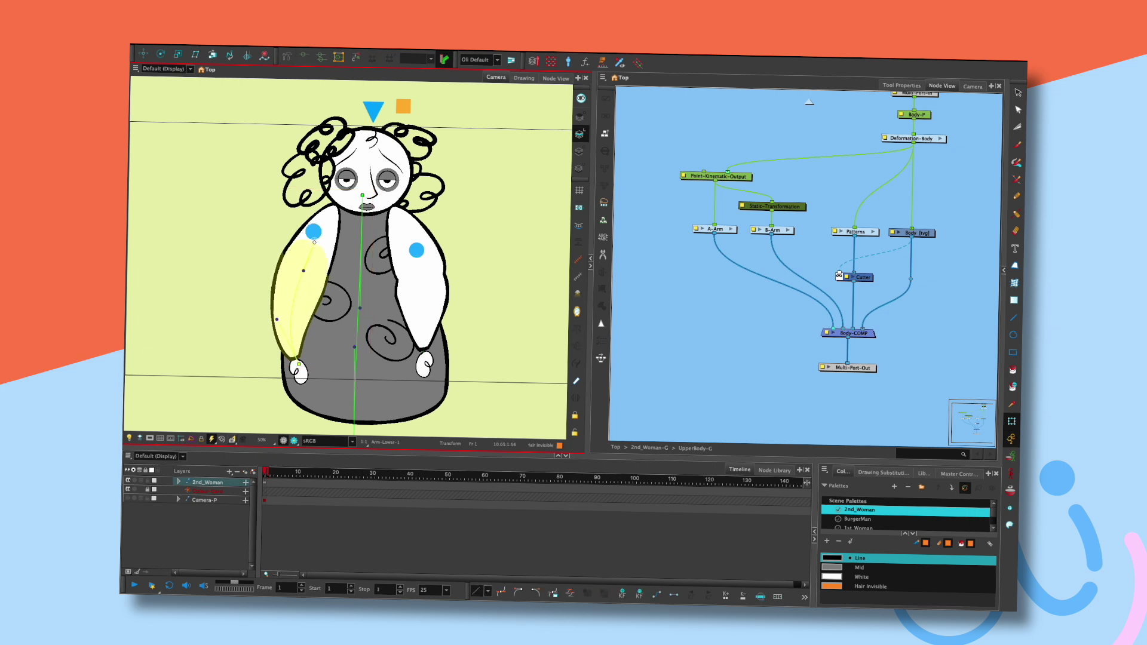
pyautogui.click(299, 363)
# - Raise B-Arm's upper deformation point toward the shoulder and adjust its curve handle to smooth the arm
pyautogui.click(423, 277)
pyautogui.click(411, 233)
pyautogui.click(422, 356)
pyautogui.moveTo(411, 234)
pyautogui.mouseDown()
pyautogui.moveTo(411, 215)
pyautogui.moveTo(409, 228)
pyautogui.mouseUp()
pyautogui.moveTo(427, 288); pyautogui.dragTo(427, 282)
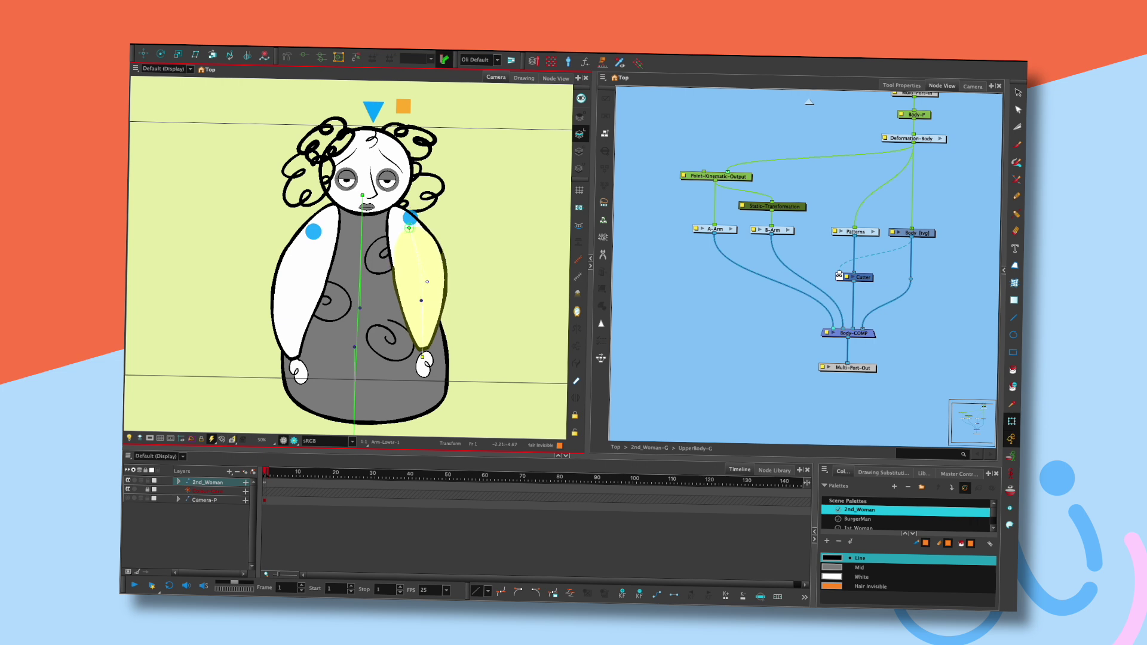
# - Adjust the position of B-Arm's hand, checking how the hand, lower arm and whole arm group move together
pyautogui.moveTo(423, 364); pyautogui.dragTo(451, 357)
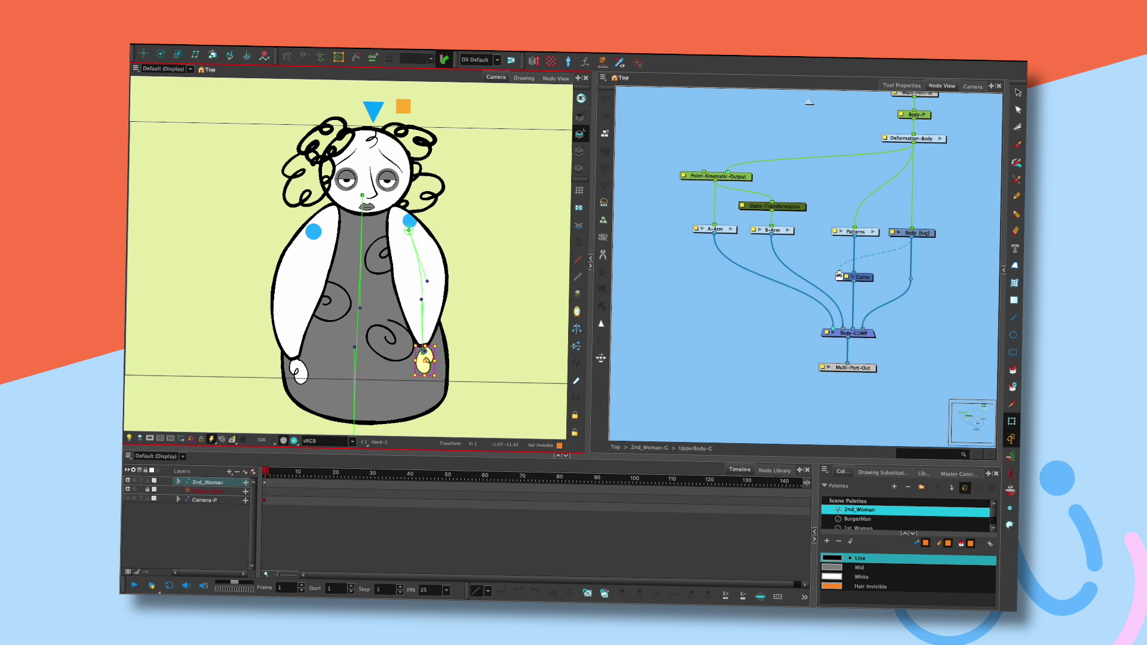
pyautogui.press('b')
pyautogui.moveTo(425, 358)
pyautogui.mouseDown()
pyautogui.moveTo(396, 362)
pyautogui.moveTo(432, 358)
pyautogui.moveTo(420, 360)
pyautogui.mouseUp()
pyautogui.click(461, 303)
pyautogui.click(427, 359)
pyautogui.press('b')
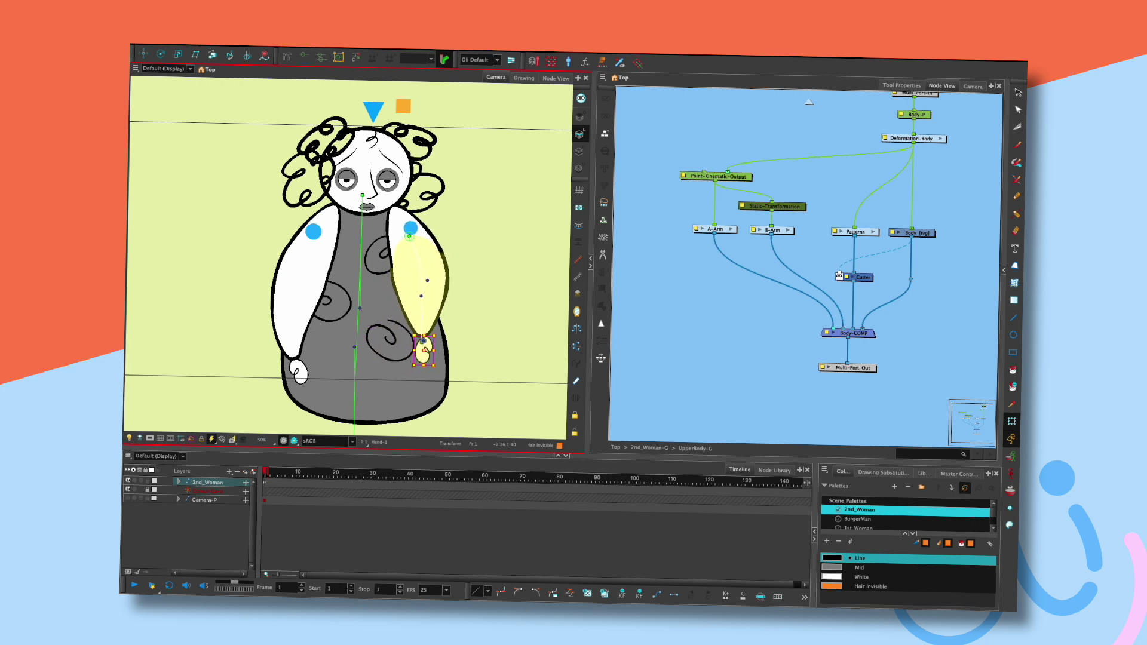
pyautogui.press('b')
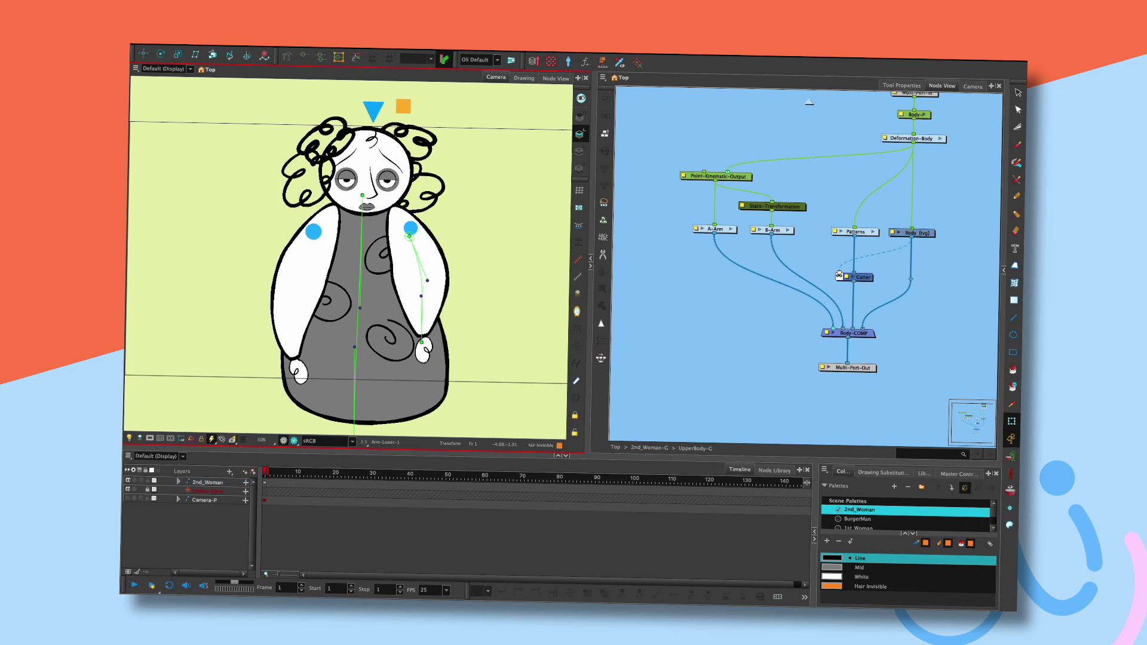
pyautogui.hotkey('shift', 'b')
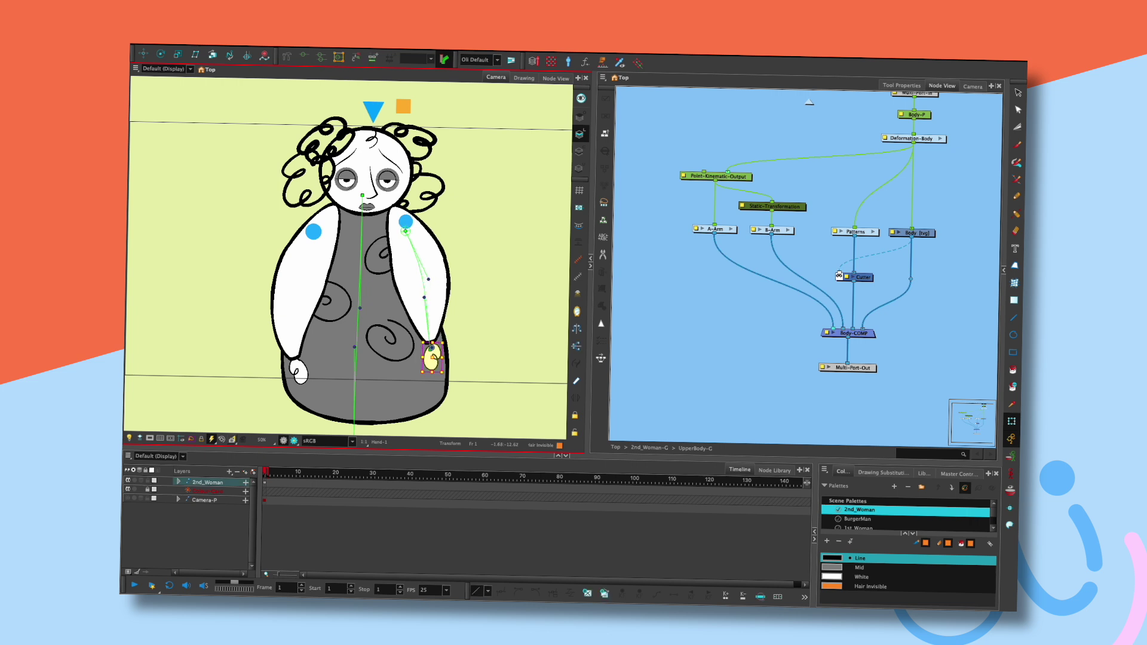
pyautogui.press('b')
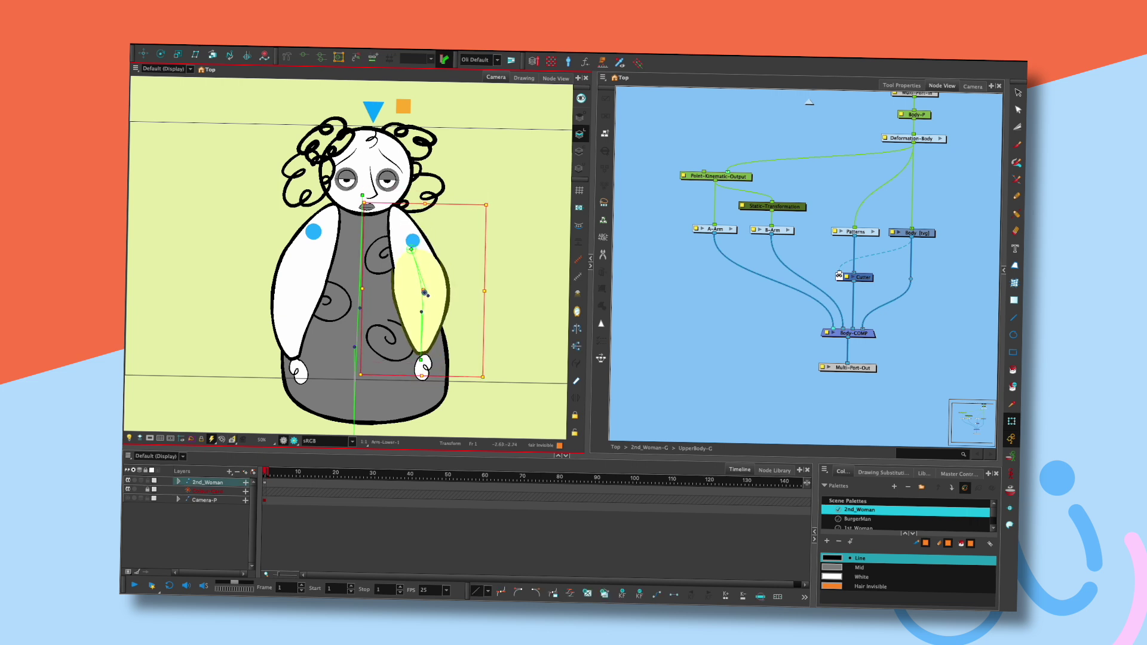
# - Nudge the shoulders of A-Arm and B-Arm so both arms sit level and symmetrical on the dress
pyautogui.moveTo(413, 229); pyautogui.dragTo(413, 232)
pyautogui.press('Escape')
pyautogui.moveTo(314, 232); pyautogui.dragTo(316, 232)
pyautogui.moveTo(412, 232); pyautogui.dragTo(410, 233)
# - Rotate both hands at the wrists and refine B-Arm's curve with its deformation handle
pyautogui.moveTo(424, 375); pyautogui.dragTo(444, 389)
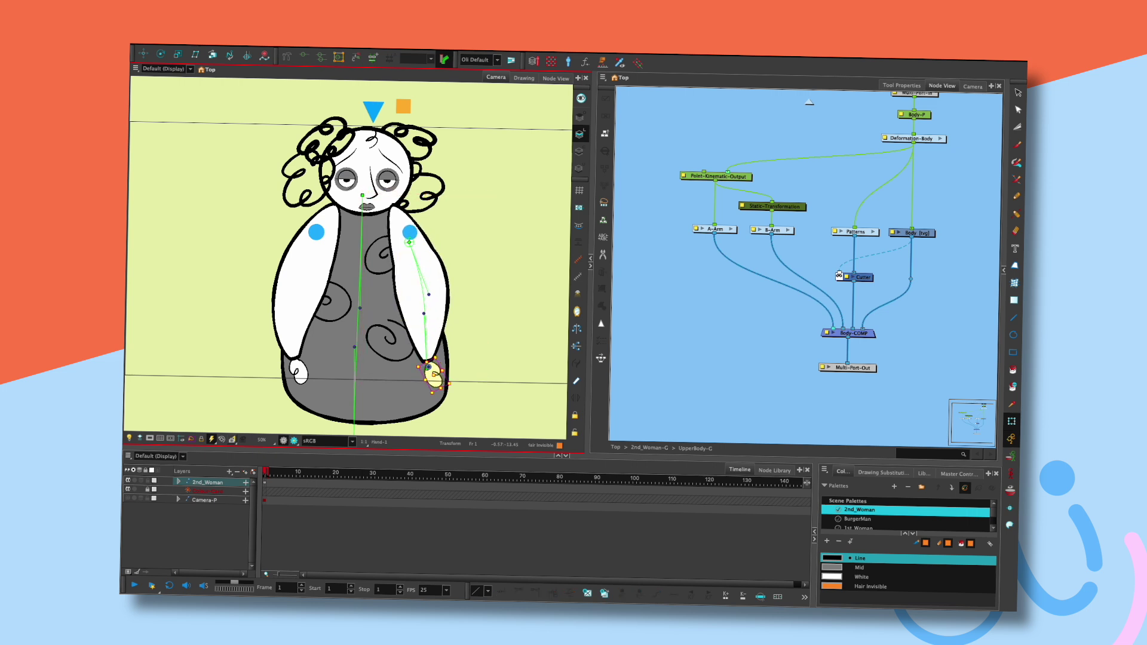
pyautogui.click(297, 372)
pyautogui.moveTo(286, 389); pyautogui.dragTo(271, 374)
pyautogui.click(276, 162)
pyautogui.moveTo(425, 289); pyautogui.dragTo(423, 292)
# - Set the Static-Transformation node's Z position to -0.01 to place B-Arm behind the body
pyautogui.click(687, 322)
pyautogui.moveTo(704, 316); pyautogui.dragTo(688, 338)
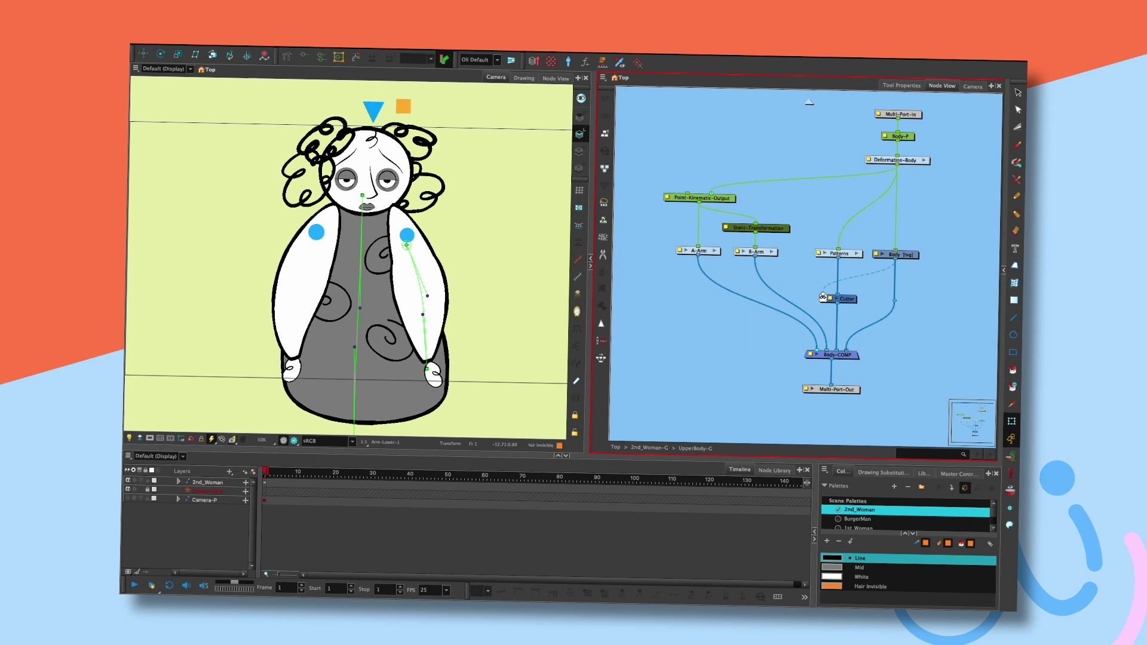
pyautogui.click(726, 227)
pyautogui.click(890, 315)
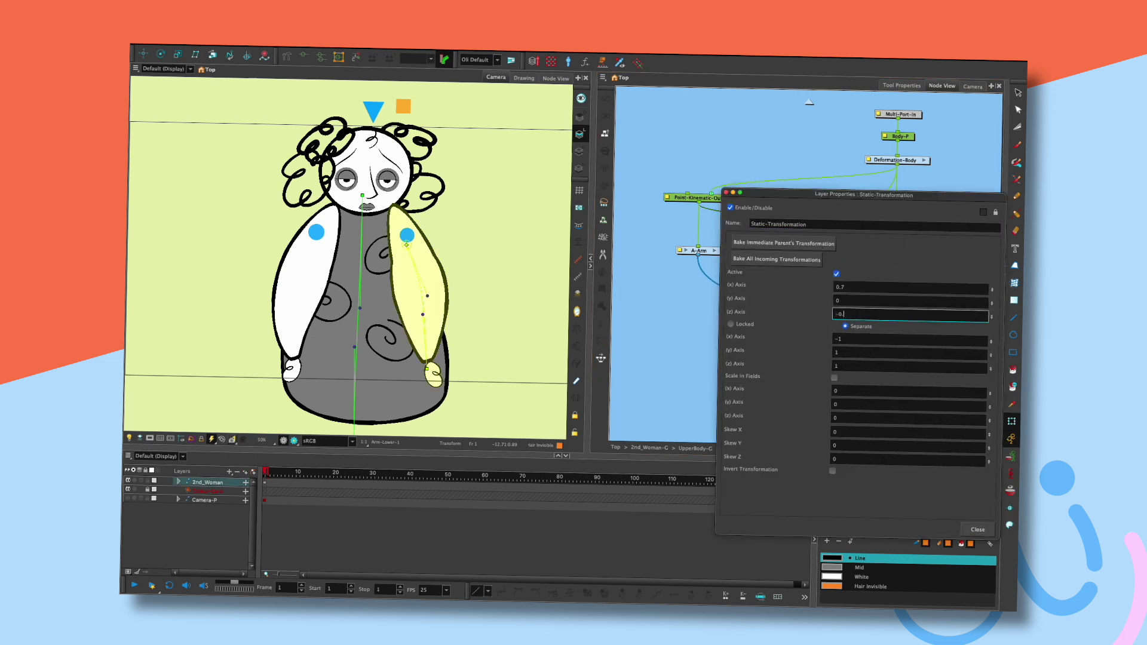
pyautogui.write('-0.01')
pyautogui.click(896, 300)
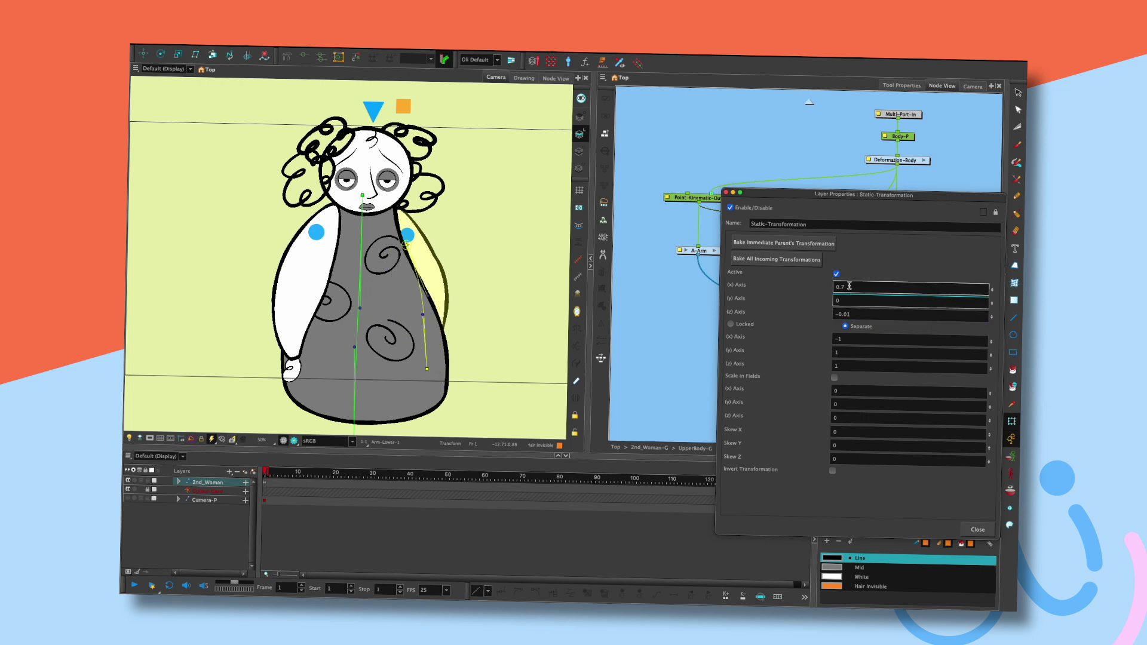
pyautogui.moveTo(464, 322)
pyautogui.mouseDown()
pyautogui.moveTo(477, 284)
pyautogui.moveTo(463, 310)
pyautogui.mouseUp()
pyautogui.press('super+z')
pyautogui.click(463, 348)
pyautogui.moveTo(451, 352); pyautogui.dragTo(399, 332)
pyautogui.click(460, 330)
pyautogui.press('super+z')
pyautogui.press('super+z')
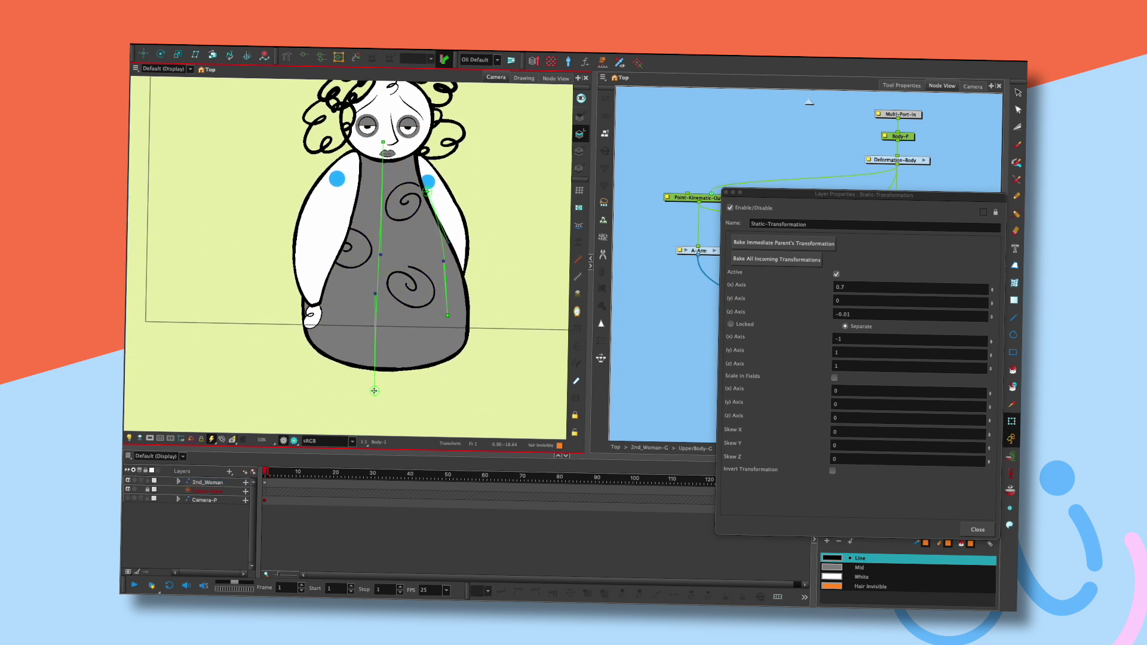
# - Shift the dress's lower deformation point slightly sideways and tuck B-Arm's hand behind the dress's edge
pyautogui.moveTo(374, 391); pyautogui.dragTo(323, 394)
pyautogui.moveTo(453, 322); pyautogui.dragTo(508, 308)
pyautogui.moveTo(328, 393); pyautogui.dragTo(362, 397)
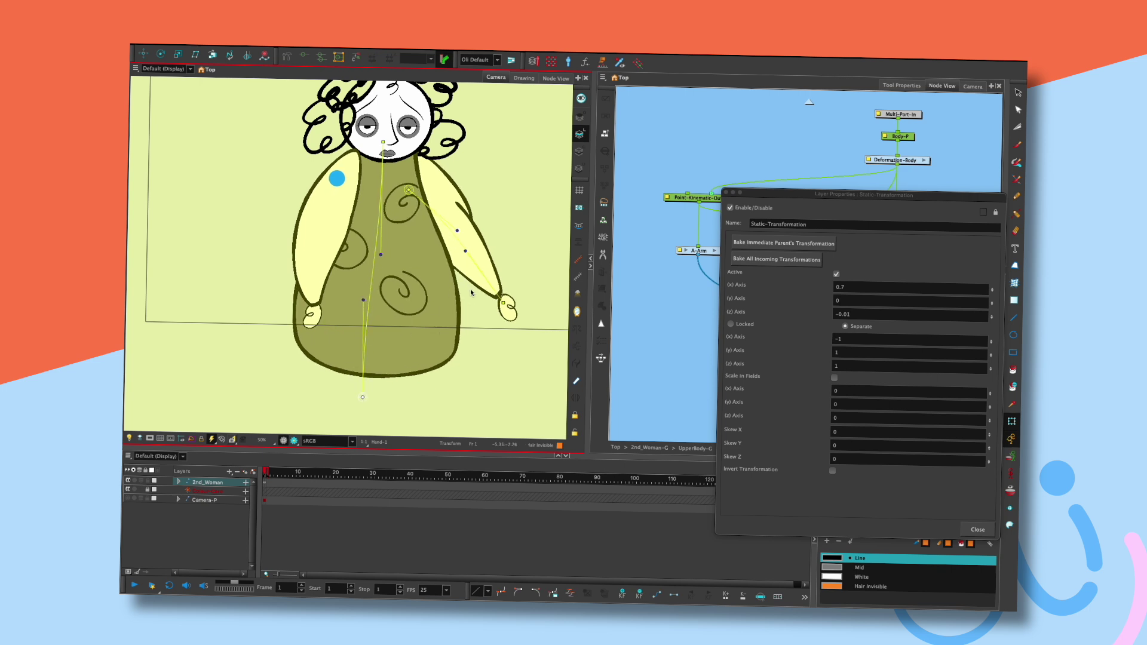
pyautogui.click(509, 311)
pyautogui.moveTo(510, 315); pyautogui.dragTo(460, 315)
pyautogui.click(473, 317)
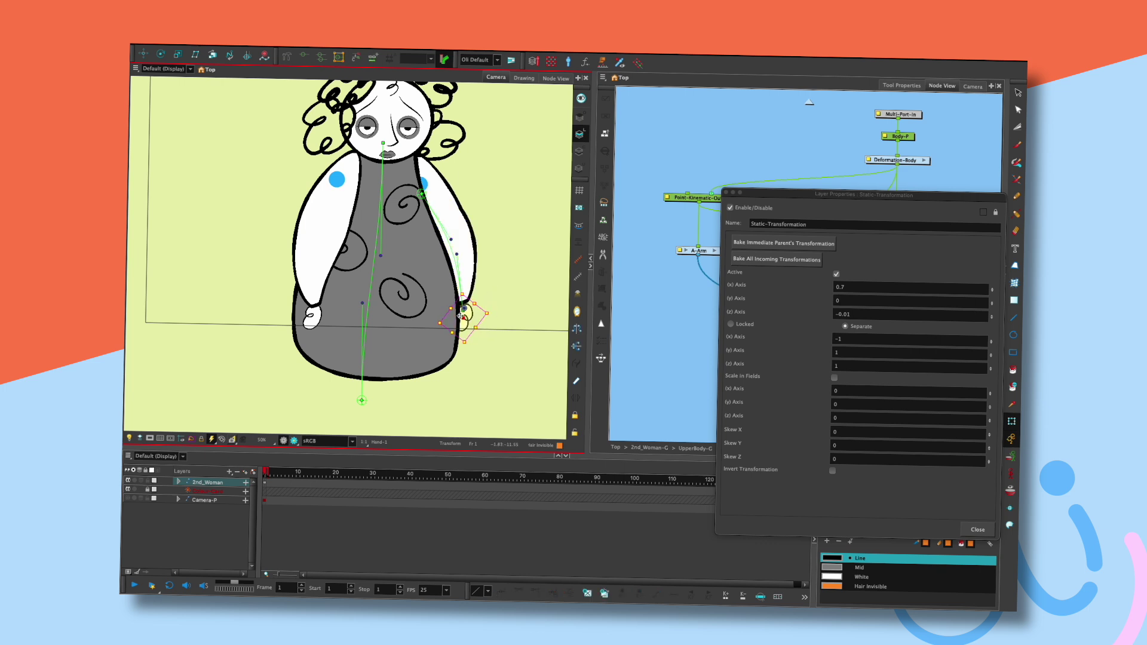
# - Reshape B-Arm's bend with its curve handle and close the Static-Transformation properties
pyautogui.click(457, 238)
pyautogui.moveTo(458, 234); pyautogui.dragTo(494, 307)
pyautogui.click(499, 257)
pyautogui.click(726, 192)
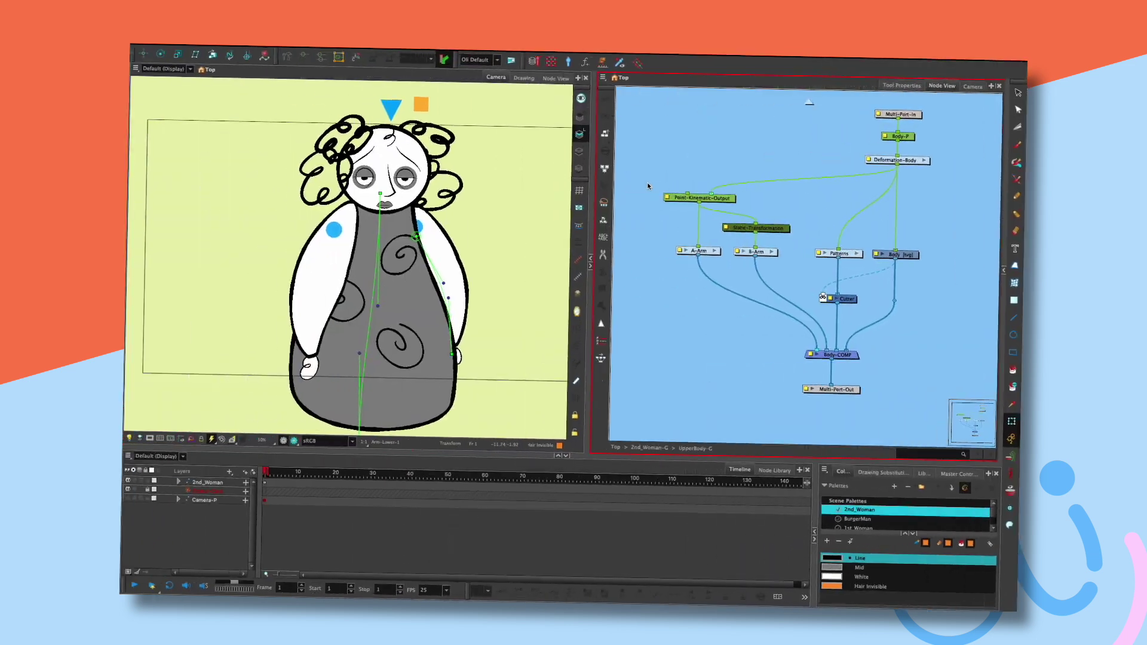
pyautogui.click(406, 167)
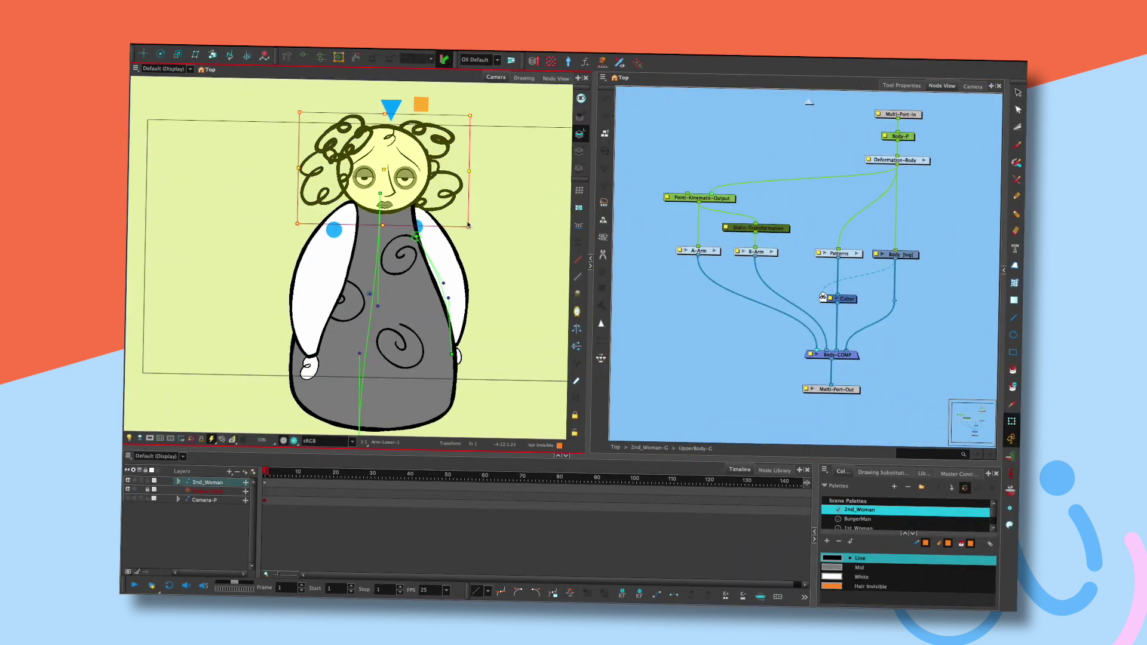
pyautogui.moveTo(479, 224); pyautogui.dragTo(483, 213)
pyautogui.hotkey('ctrl', 'z')
pyautogui.hotkey('alt', '3')
pyautogui.moveTo(371, 295); pyautogui.dragTo(389, 215)
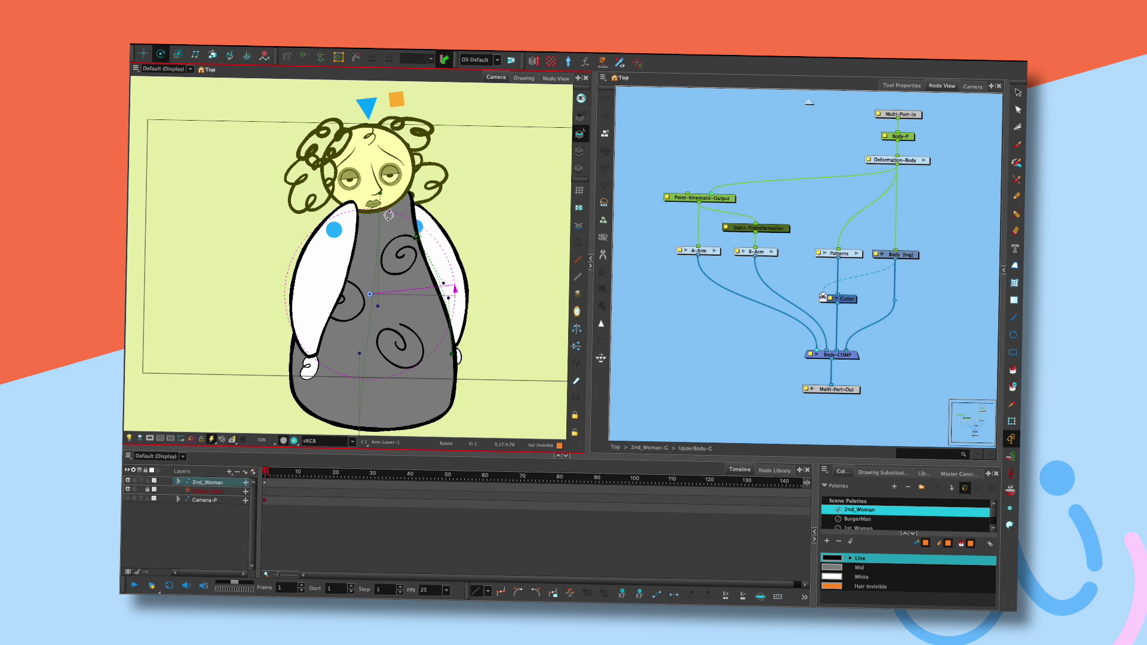
pyautogui.hotkey('ctrl', 'z')
# - Move the head's pivot up from the torso and tilt the whole head slightly to one side
pyautogui.moveTo(370, 294); pyautogui.dragTo(379, 200)
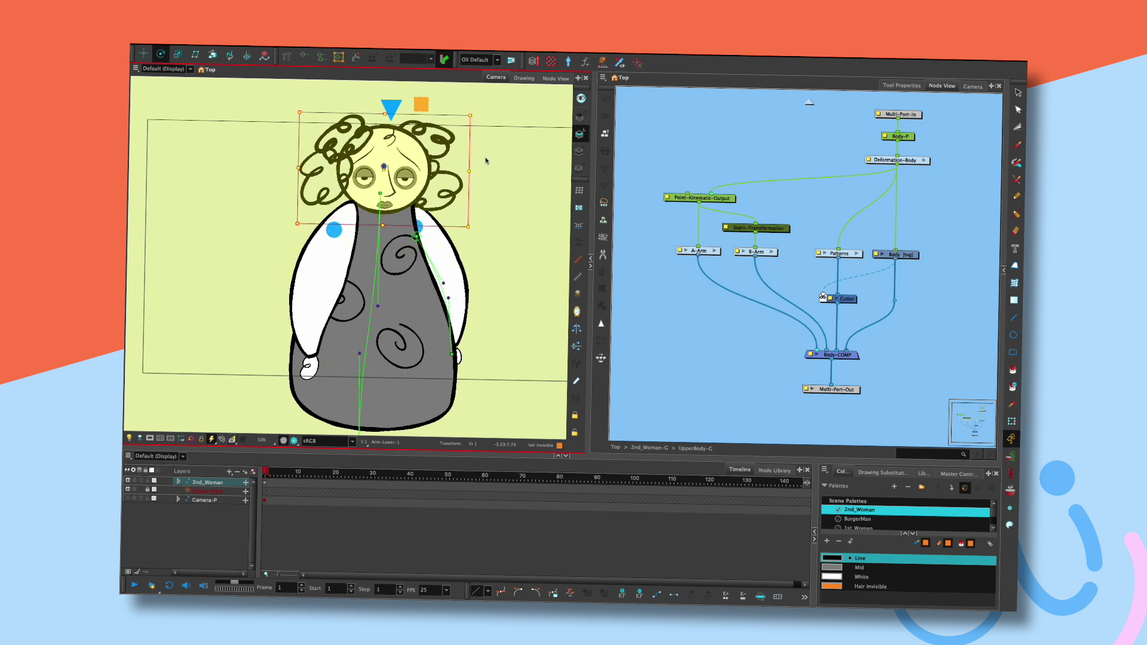
pyautogui.hotkey('shift', 't')
pyautogui.press('Escape')
pyautogui.click(391, 110)
pyautogui.moveTo(476, 230); pyautogui.dragTo(495, 206)
pyautogui.click(491, 193)
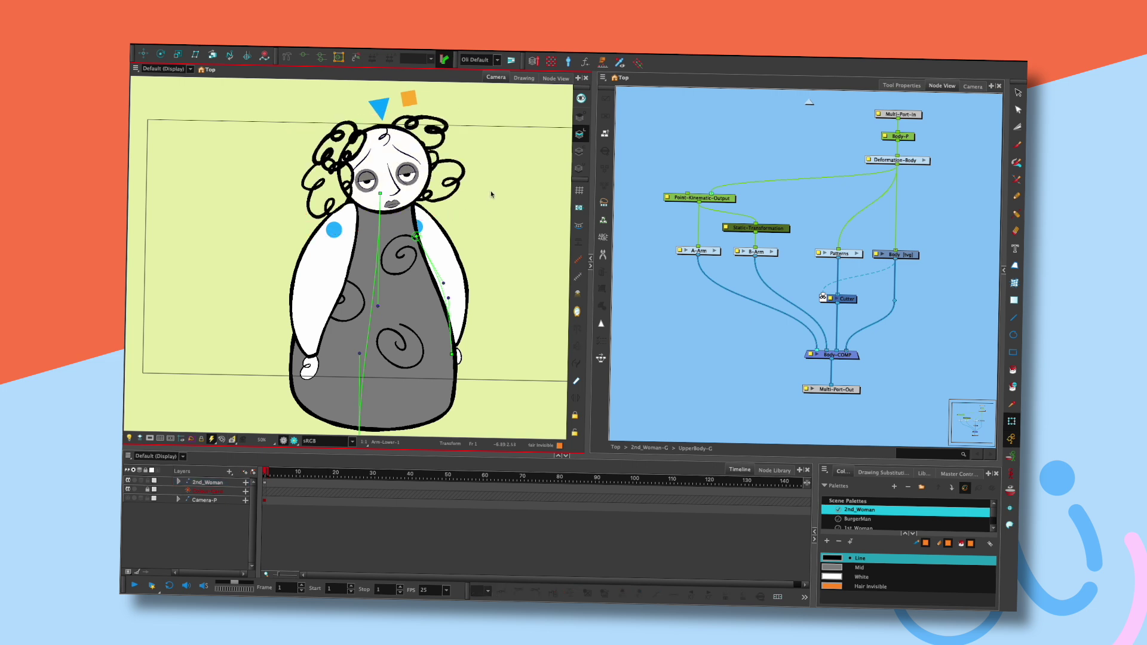
# - Switch the camera view to a rendered preview and hide the rig's deformation controls
pyautogui.click(293, 442)
pyautogui.click(296, 455)
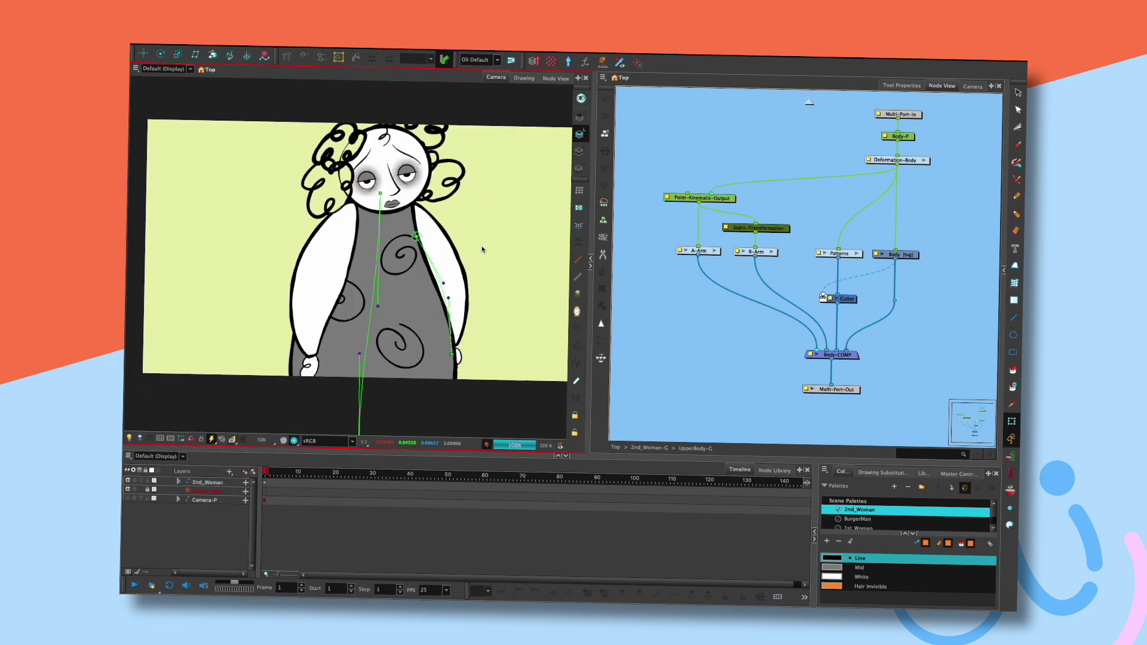
pyautogui.click(305, 55)
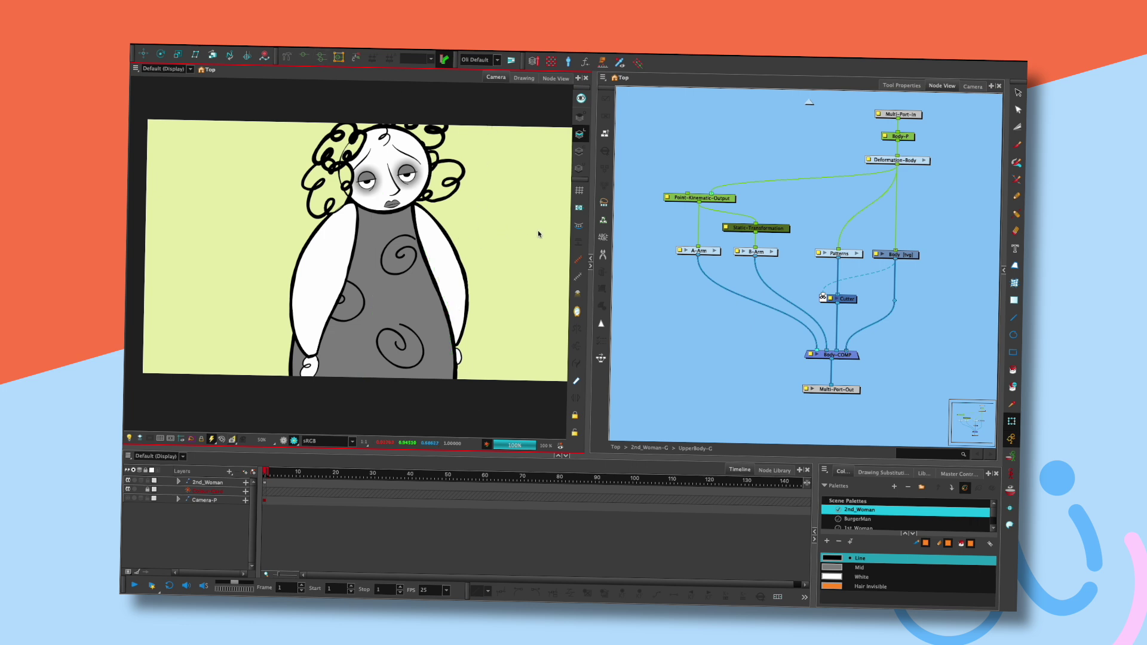
pyautogui.moveTo(521, 239); pyautogui.dragTo(478, 279)
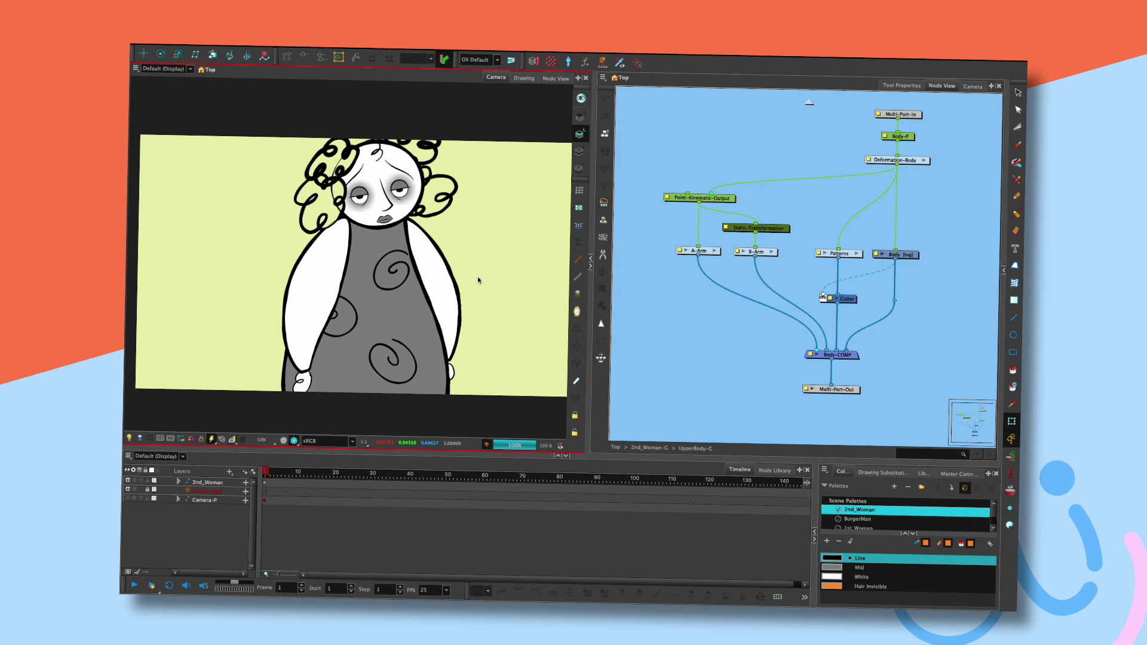
# - Go up to the 2nd_Woman-G group and add a peg above both Head-G and UpperBody-G
pyautogui.click(811, 102)
pyautogui.hotkey('ctrl', 'shift', 'Return')
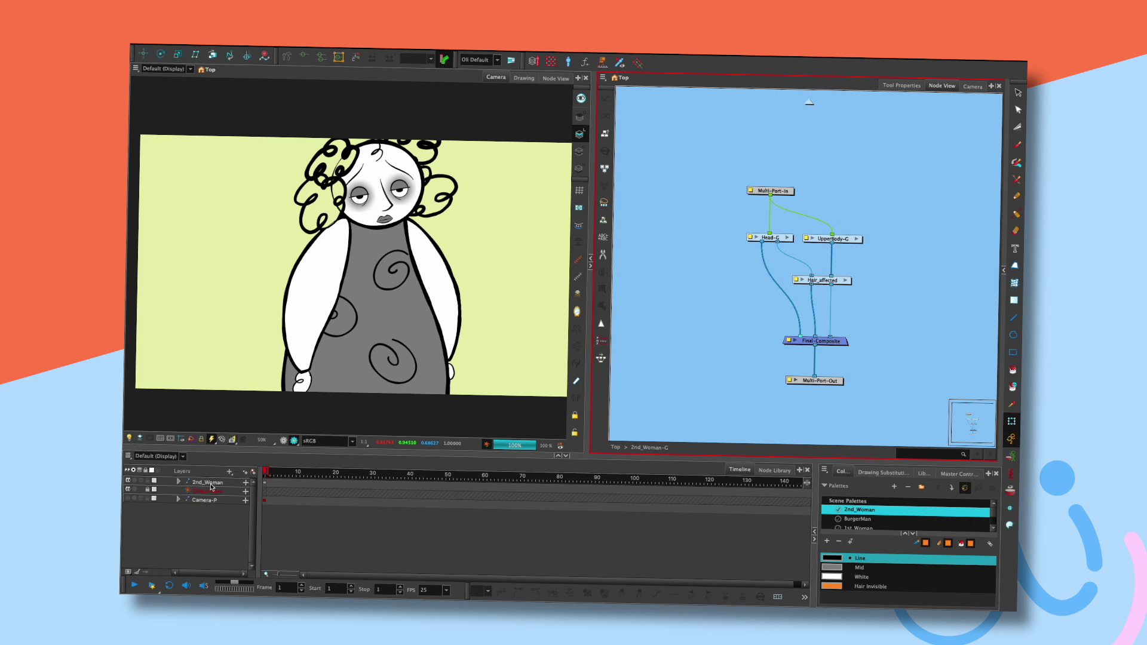
pyautogui.click(178, 482)
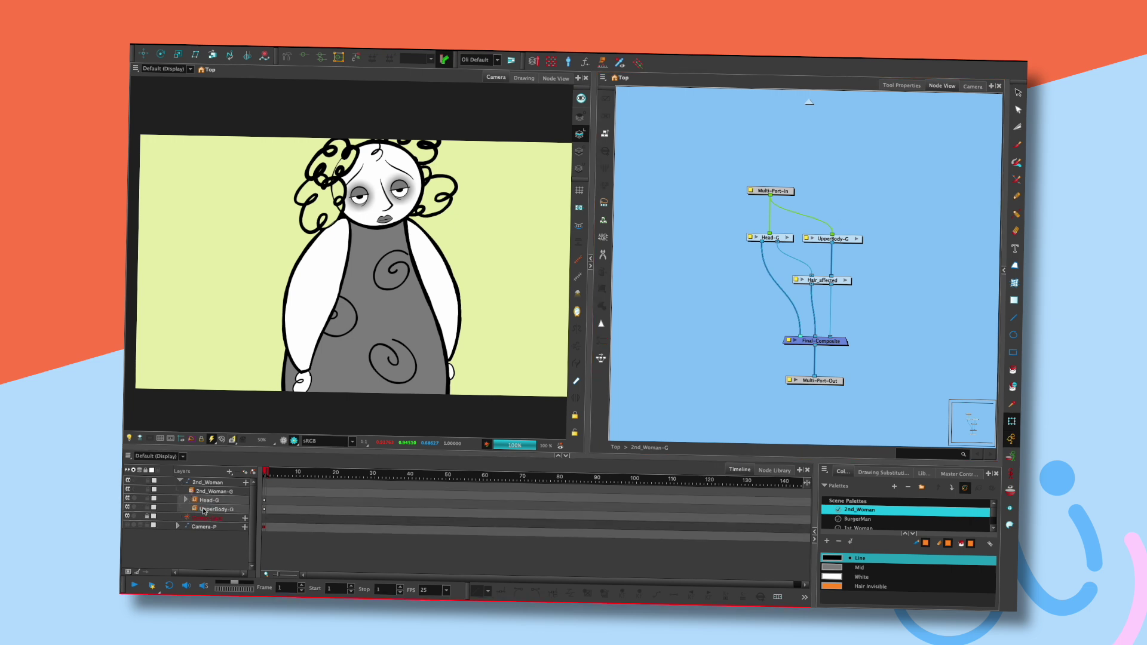
pyautogui.press('Tab')
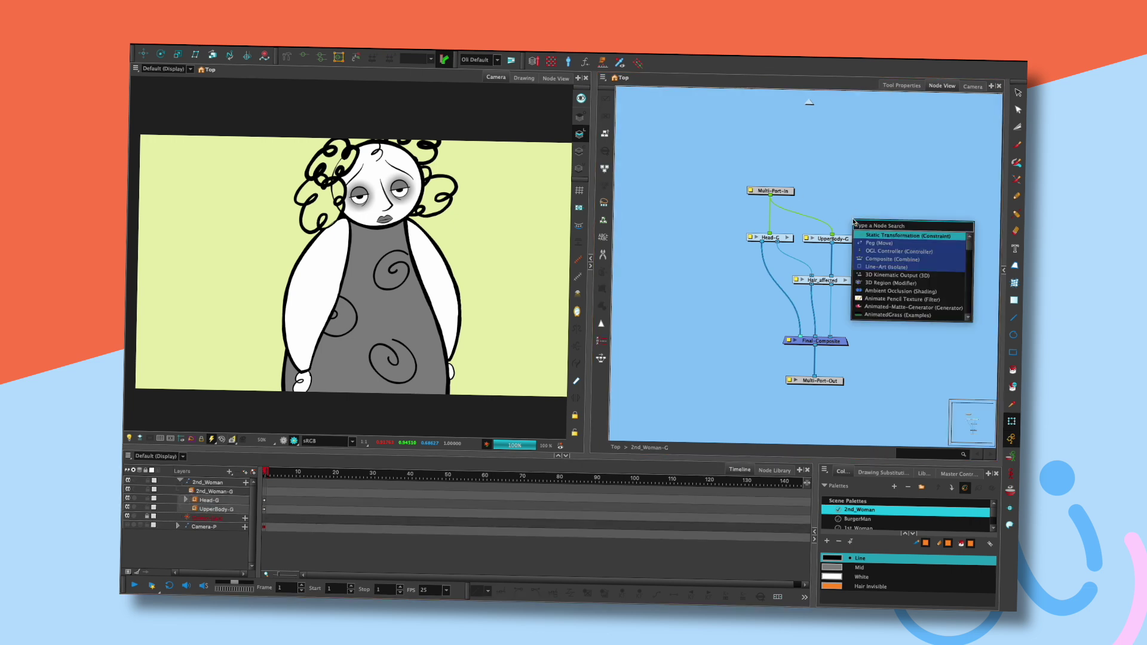
pyautogui.write('peg')
pyautogui.press('Return')
pyautogui.moveTo(866, 213); pyautogui.dragTo(828, 222)
pyautogui.hotkey('ctrl', 'v')
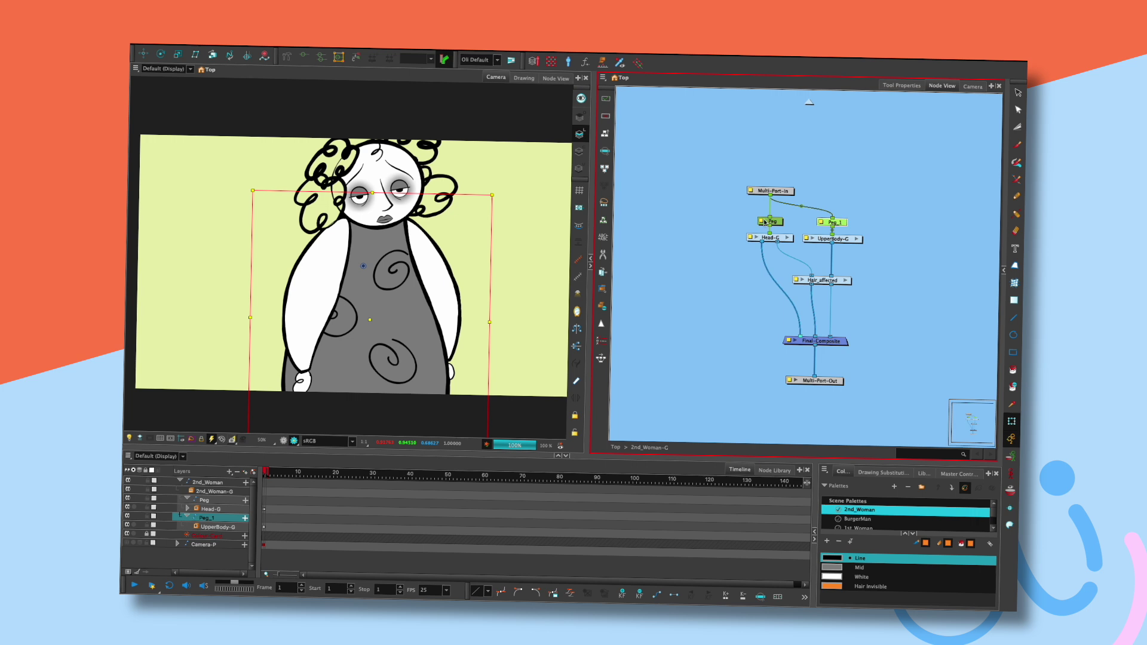
# - Rename the peg above Head-G to Head and colour it red
pyautogui.doubleClick(765, 222)
pyautogui.write('Head')
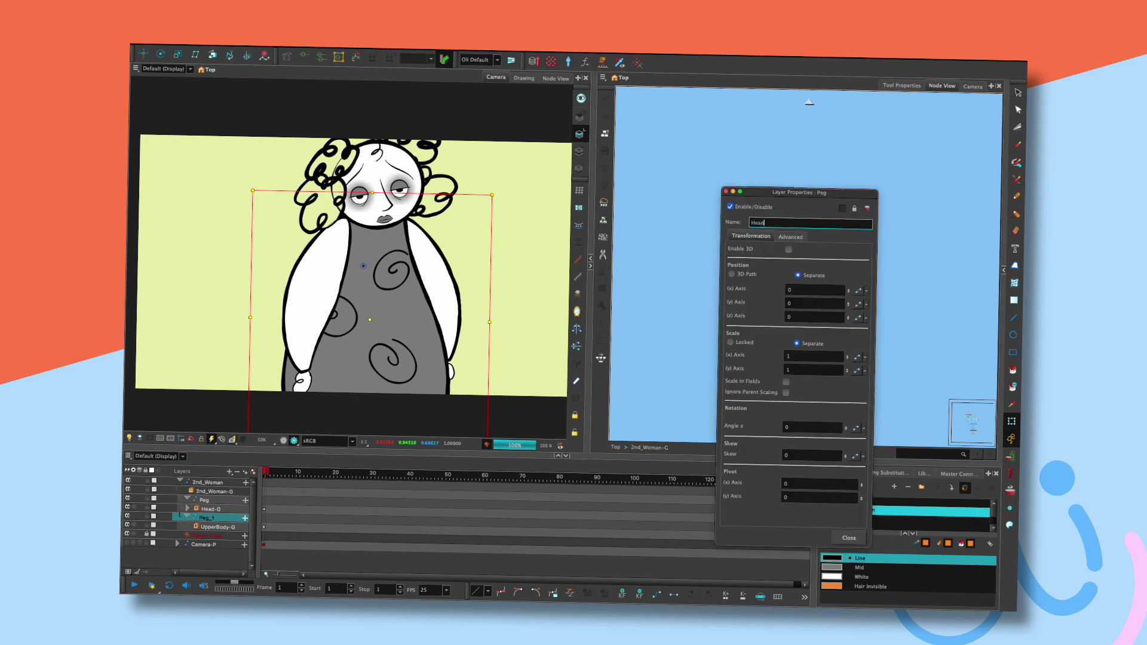
pyautogui.click(841, 208)
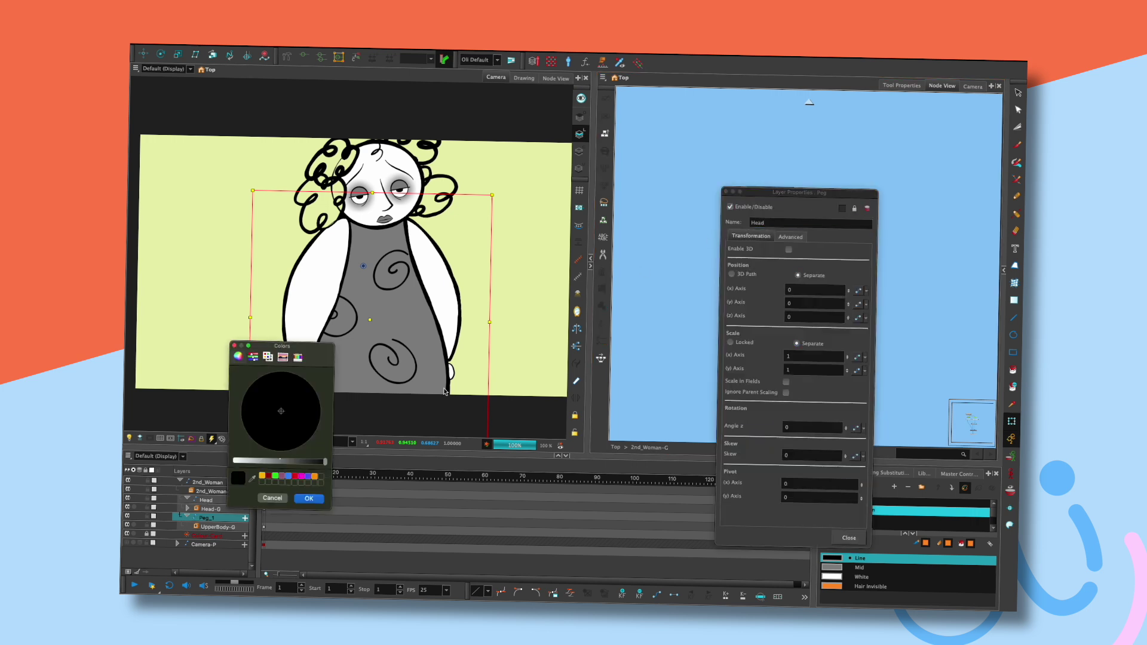
pyautogui.click(297, 476)
pyautogui.click(309, 498)
pyautogui.click(725, 192)
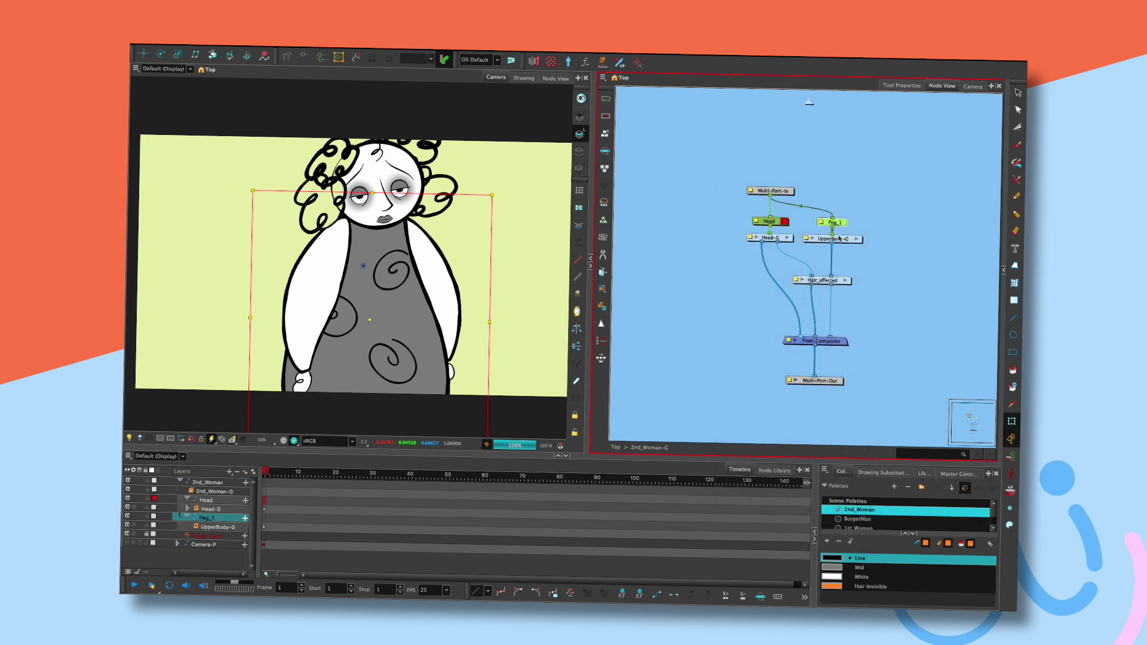
# - Rename the peg above UpperBody-G to UpperBody and colour it yellow
pyautogui.doubleClick(822, 223)
pyautogui.write('UpperBody')
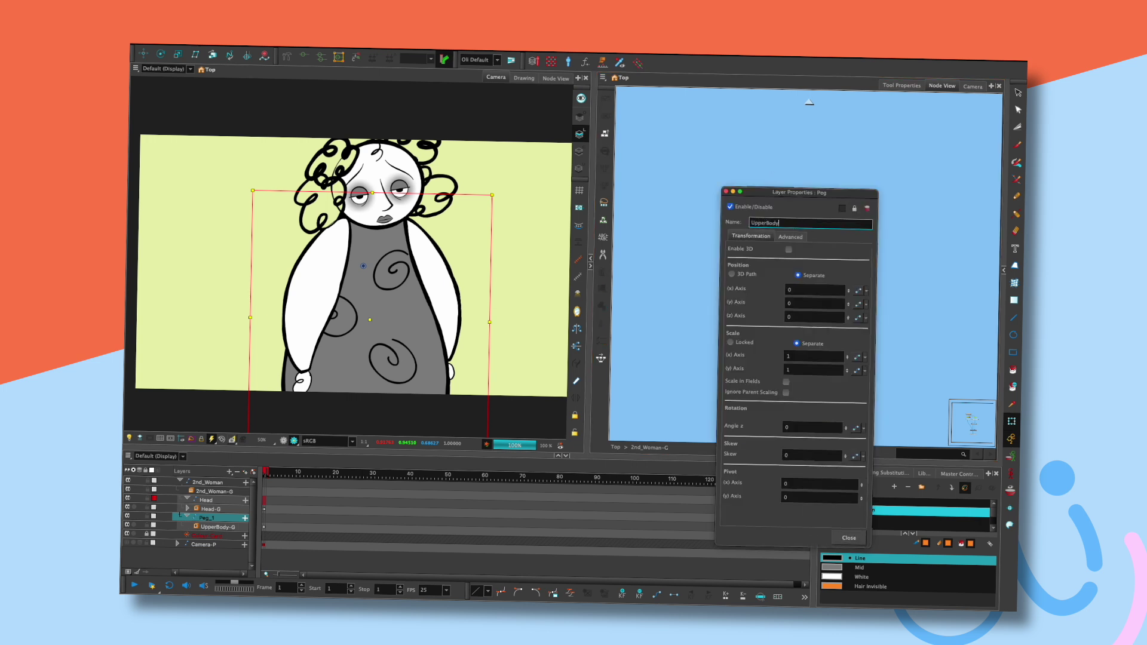
pyautogui.click(842, 208)
pyautogui.click(262, 476)
pyautogui.click(309, 498)
pyautogui.click(726, 192)
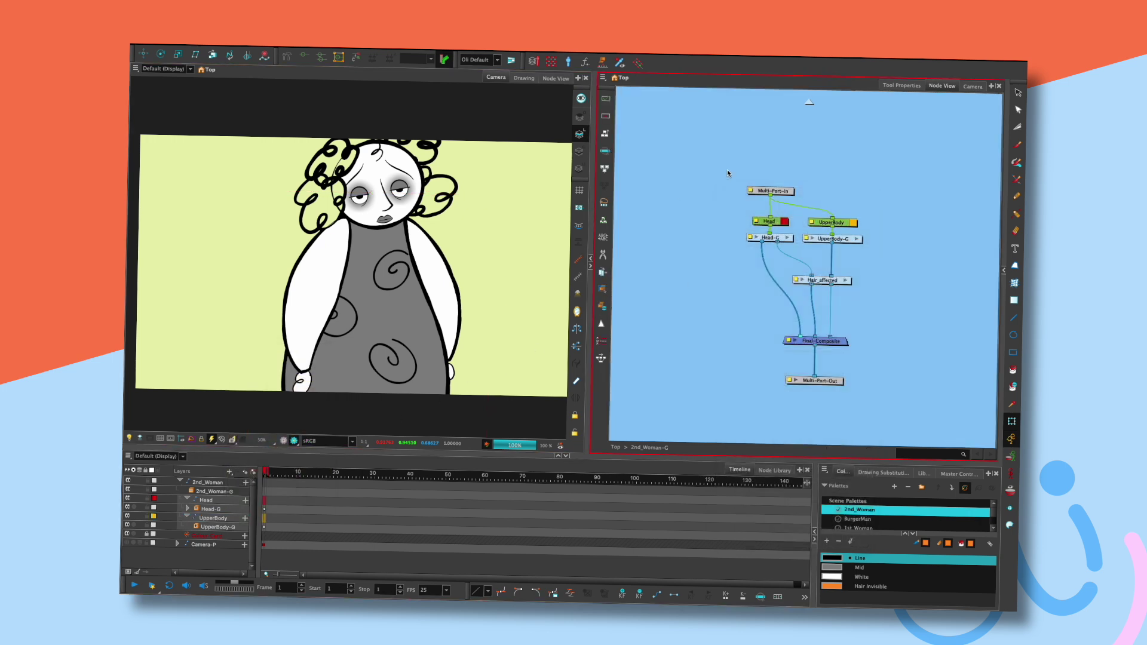
# - Collapse the Head and UpperBody pegs in the timeline and select their cells at frame 1
pyautogui.click(188, 518)
pyautogui.click(187, 500)
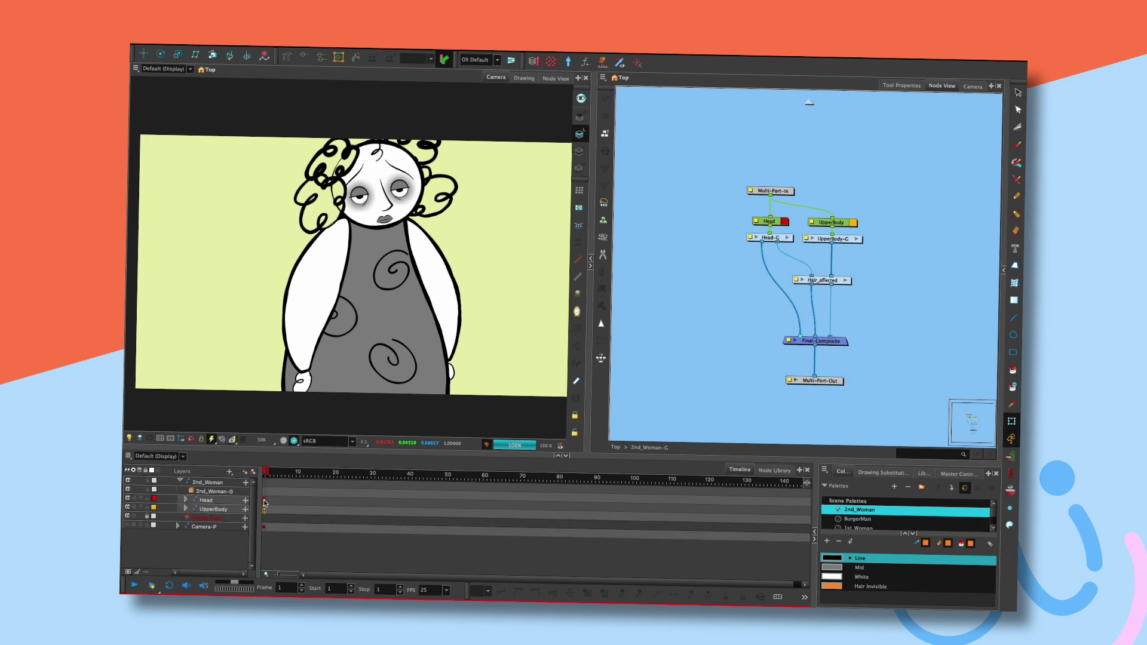
pyautogui.moveTo(265, 500); pyautogui.dragTo(264, 509)
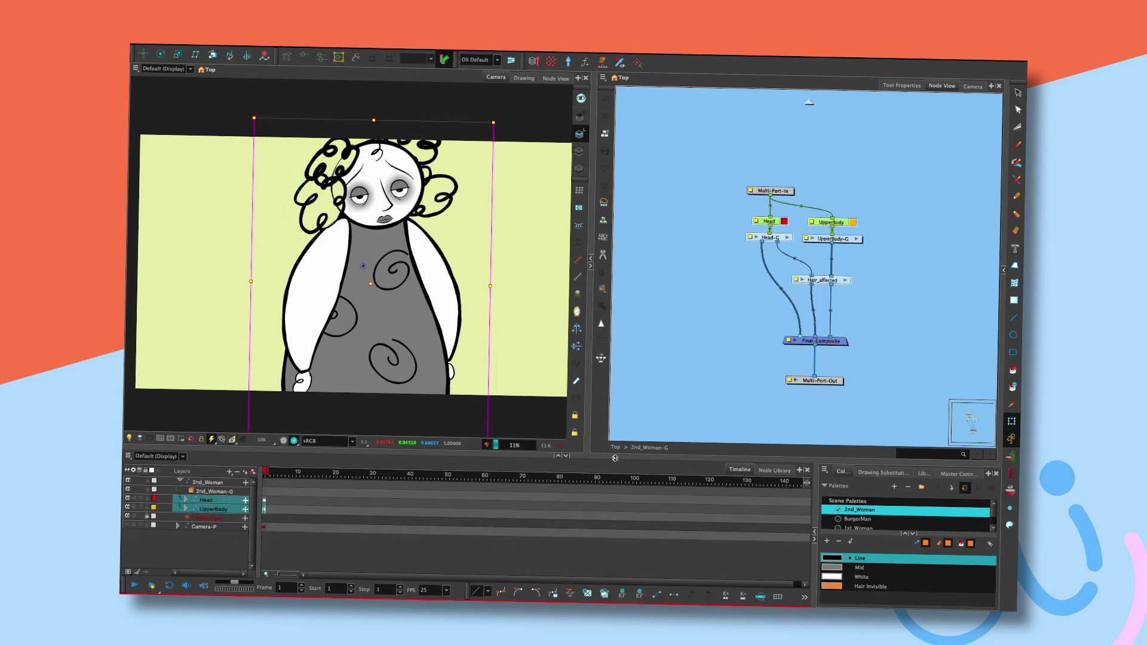
pyautogui.click(660, 343)
pyautogui.click(846, 186)
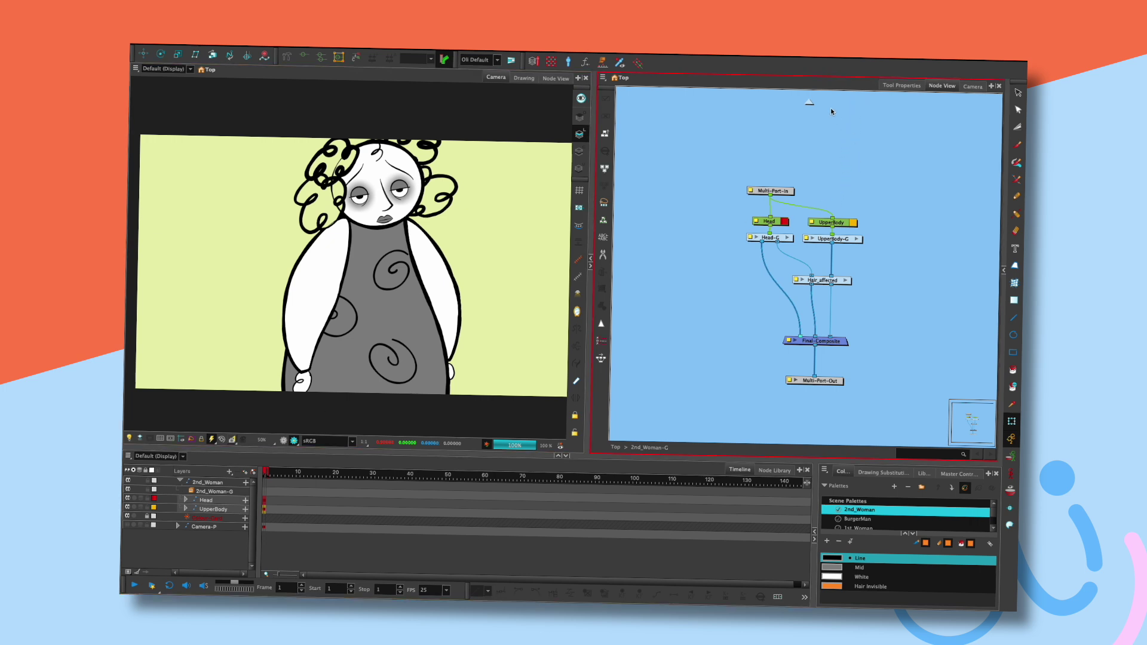
# - Go up to the scene's top level and add a backdrop named 2nd Woman around the 2nd_Woman peg and group
pyautogui.click(813, 102)
pyautogui.click(825, 273)
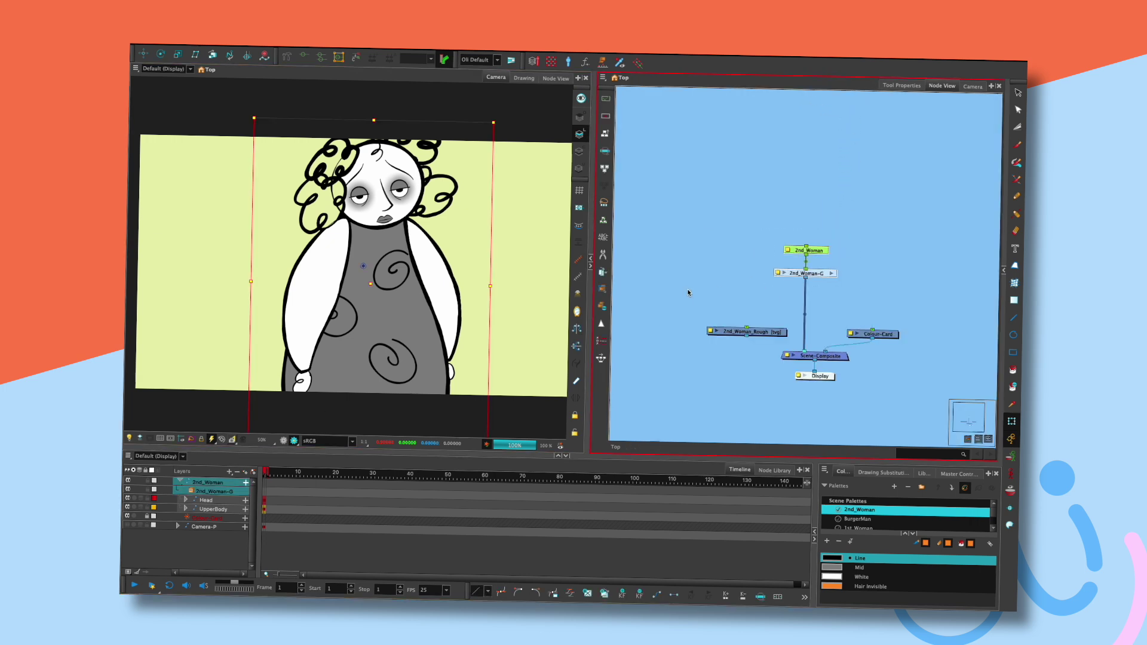
pyautogui.hotkey('ctrl', 'b')
pyautogui.click(755, 214)
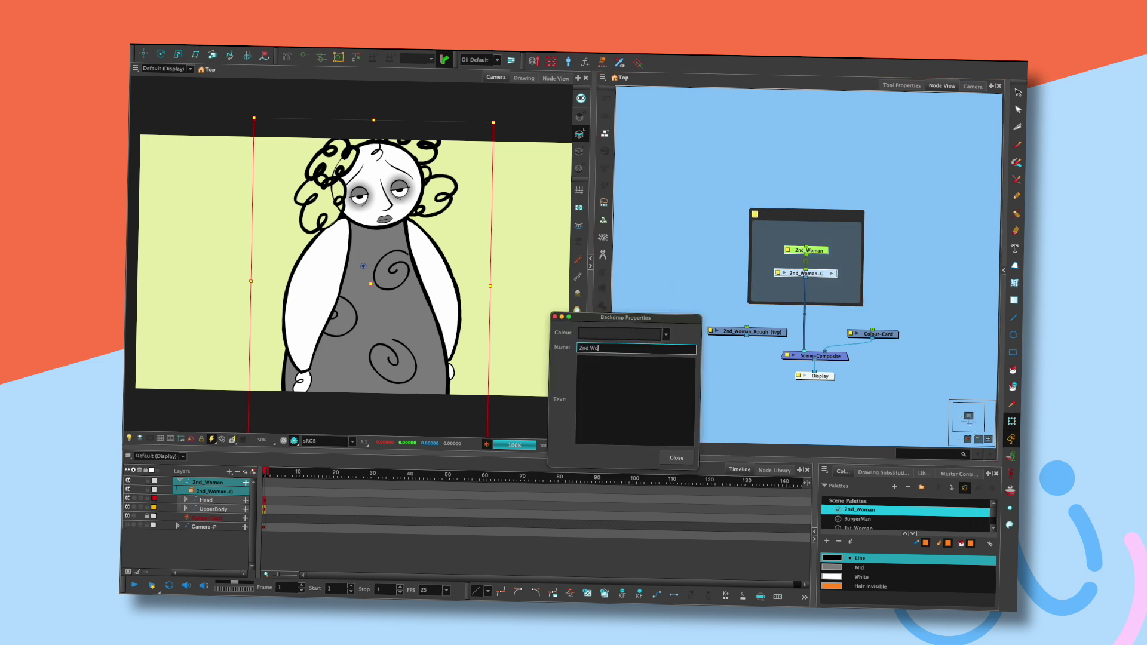
pyautogui.click(676, 458)
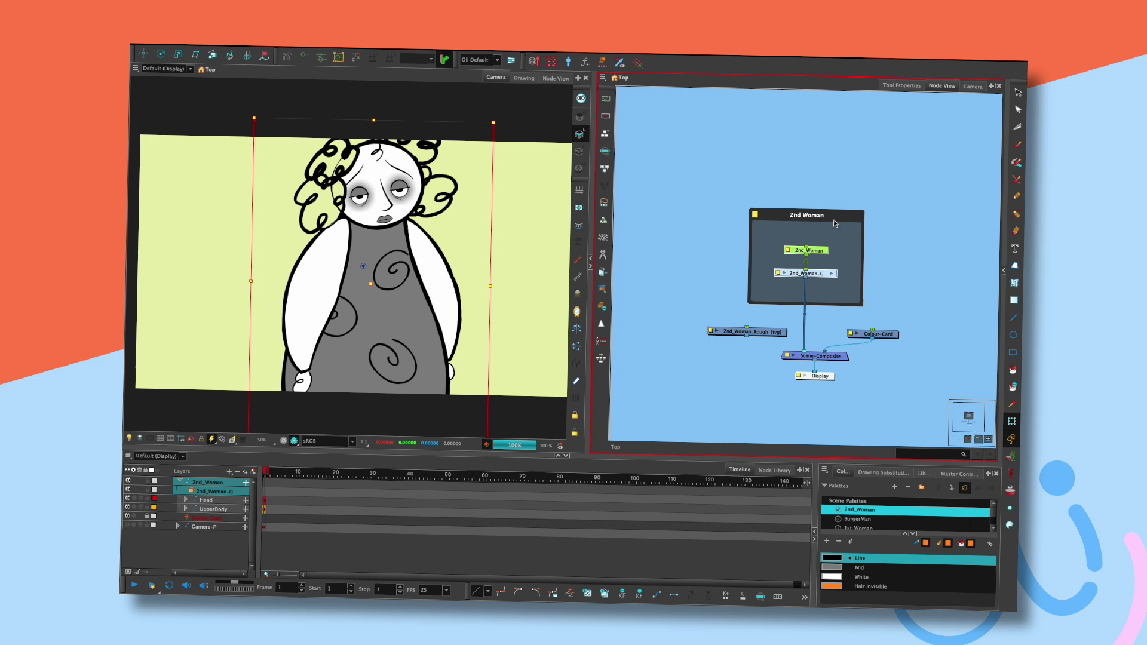
# - Inside the A-Arm group of UpperBody-G, connect the Hand-P peg to Multi-Port-Out through an offset waypoint and reposition Multi-Port-Out
pyautogui.click(831, 273)
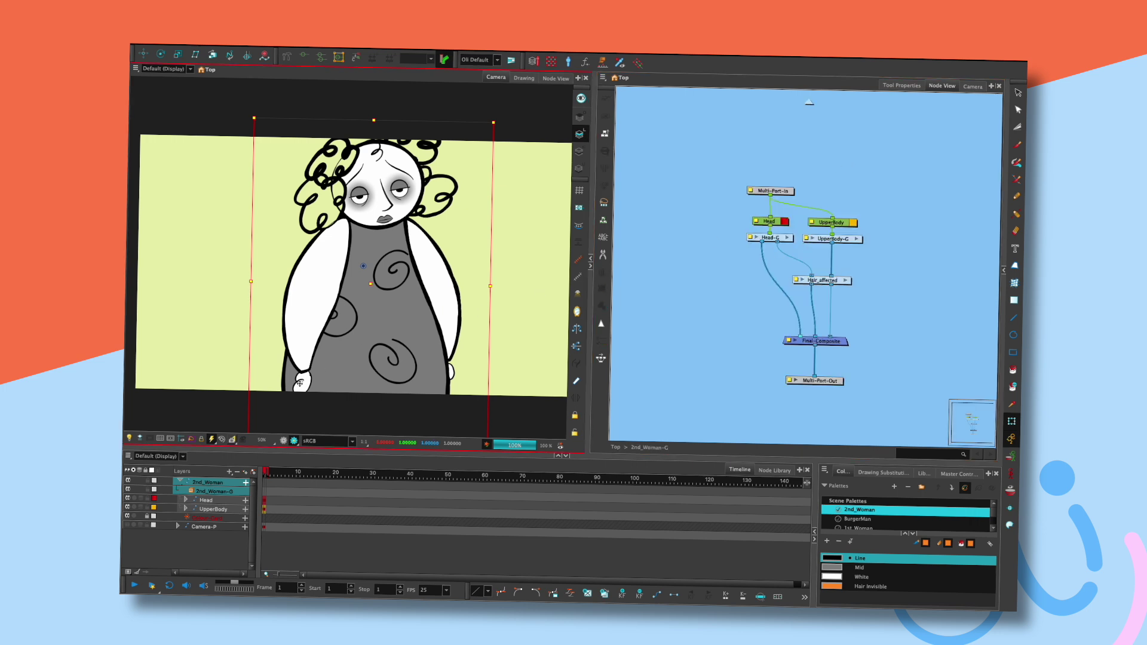
pyautogui.click(851, 248)
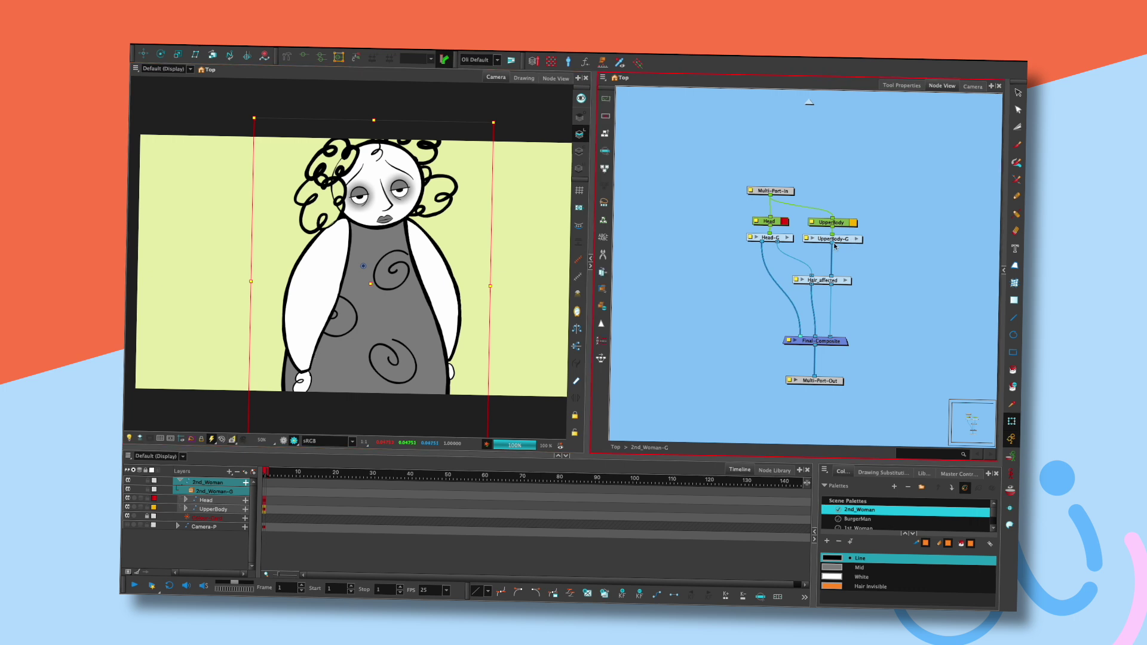
pyautogui.moveTo(834, 245)
pyautogui.click(881, 217)
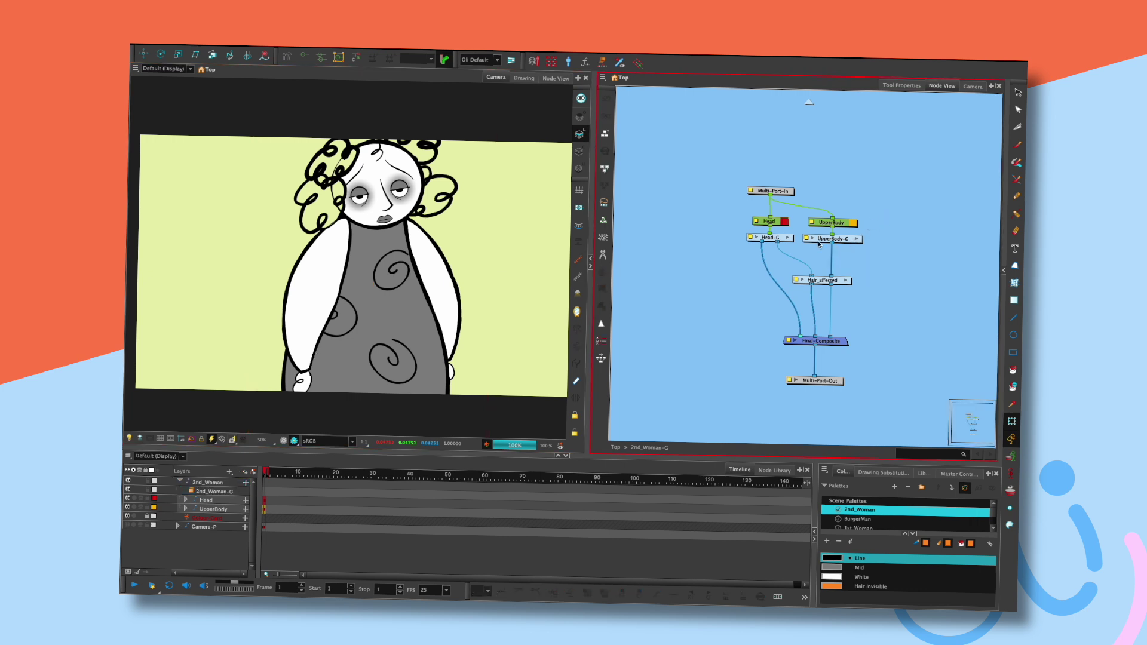
pyautogui.click(857, 240)
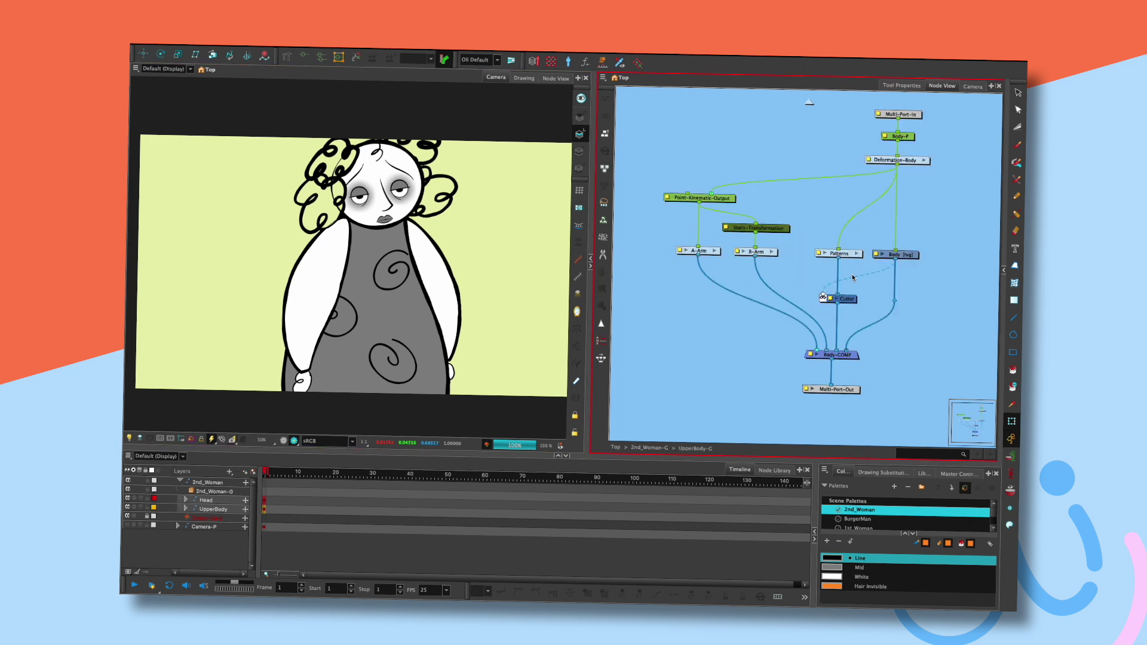
pyautogui.click(712, 252)
pyautogui.moveTo(820, 301); pyautogui.dragTo(834, 298)
pyautogui.moveTo(787, 204); pyautogui.dragTo(800, 297)
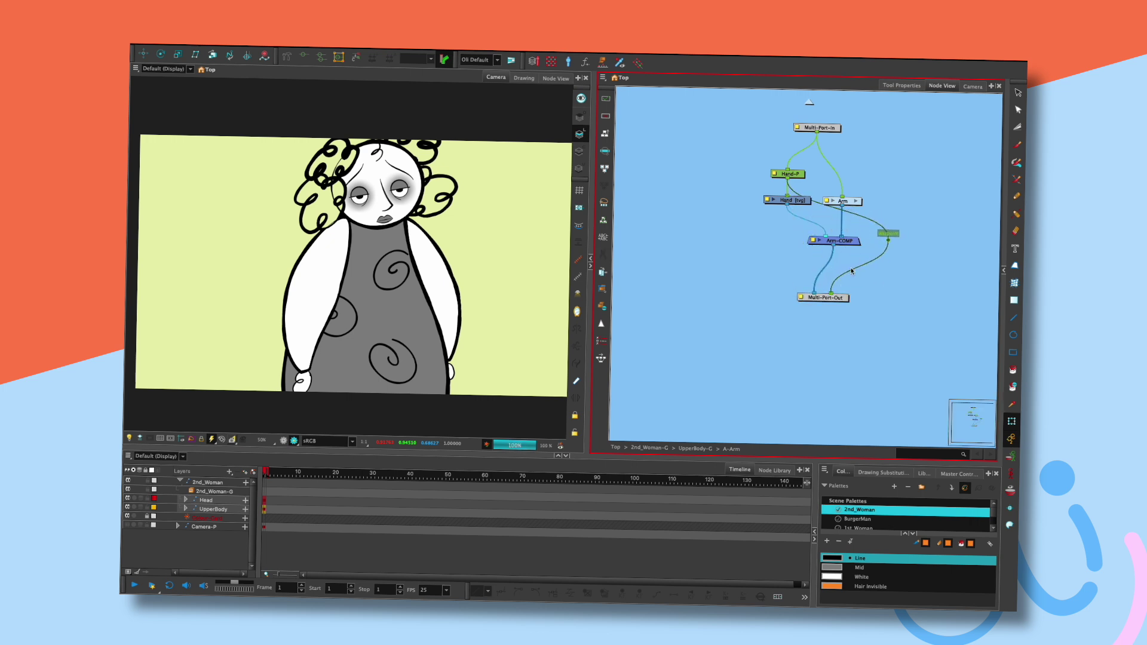
pyautogui.moveTo(824, 297); pyautogui.dragTo(842, 298)
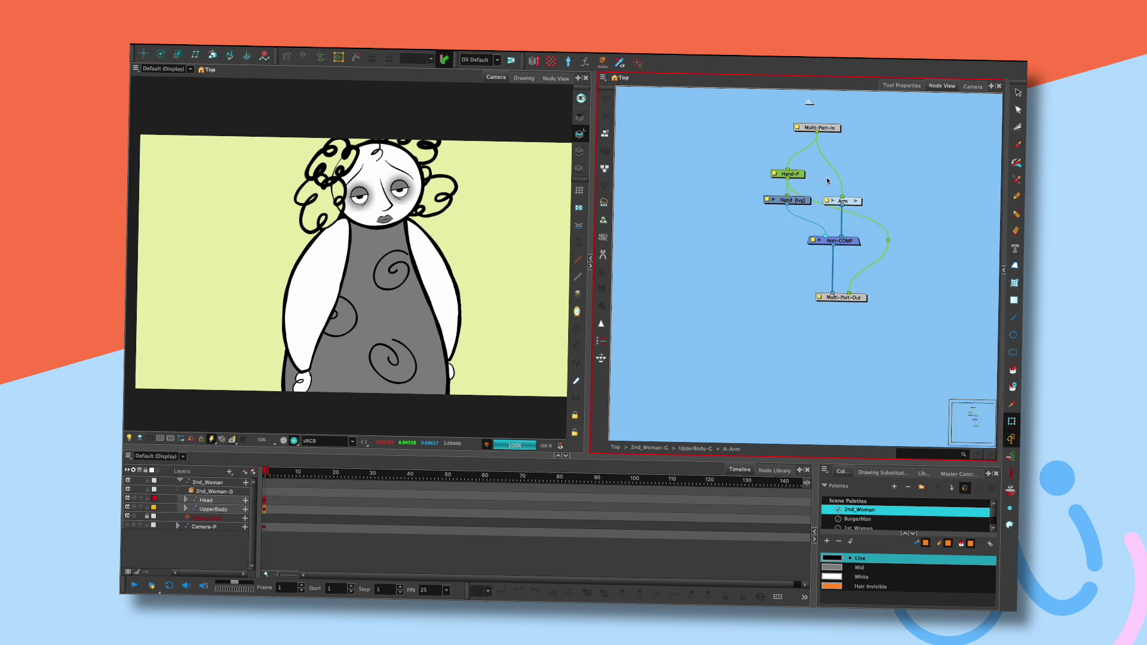
pyautogui.click(809, 101)
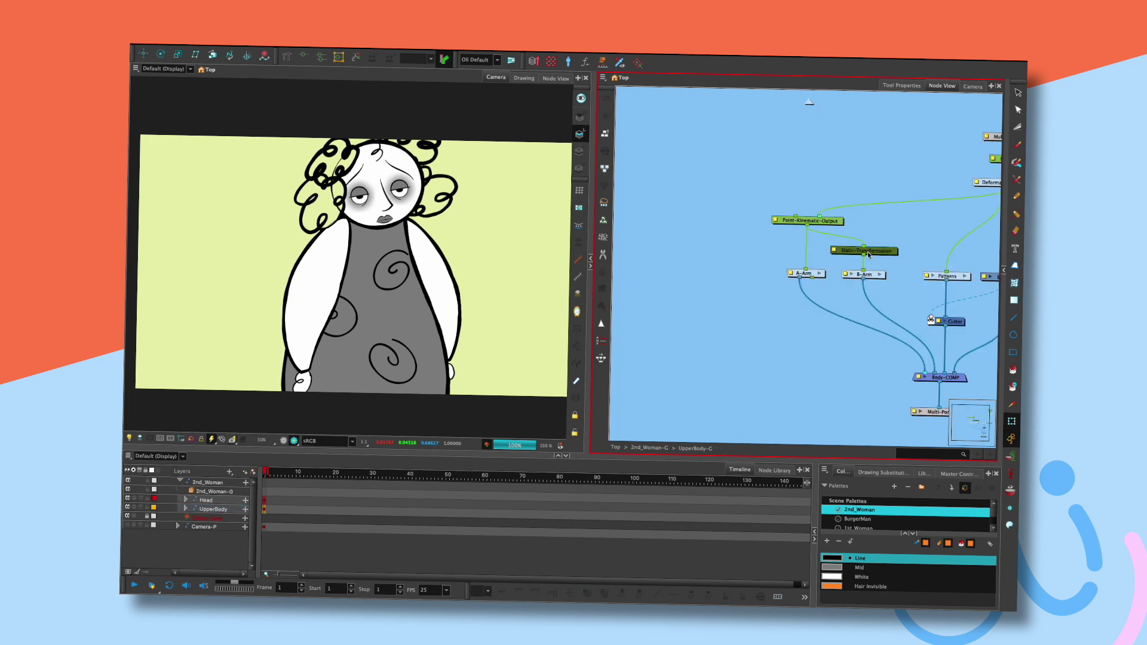
# - Inside the B-Arm group, connect the Hand-P peg to Multi-Port-Out through an offset waypoint, reposition Multi-Port-Out, and return to the UpperBody-G level
pyautogui.click(880, 275)
pyautogui.moveTo(805, 267); pyautogui.dragTo(783, 332)
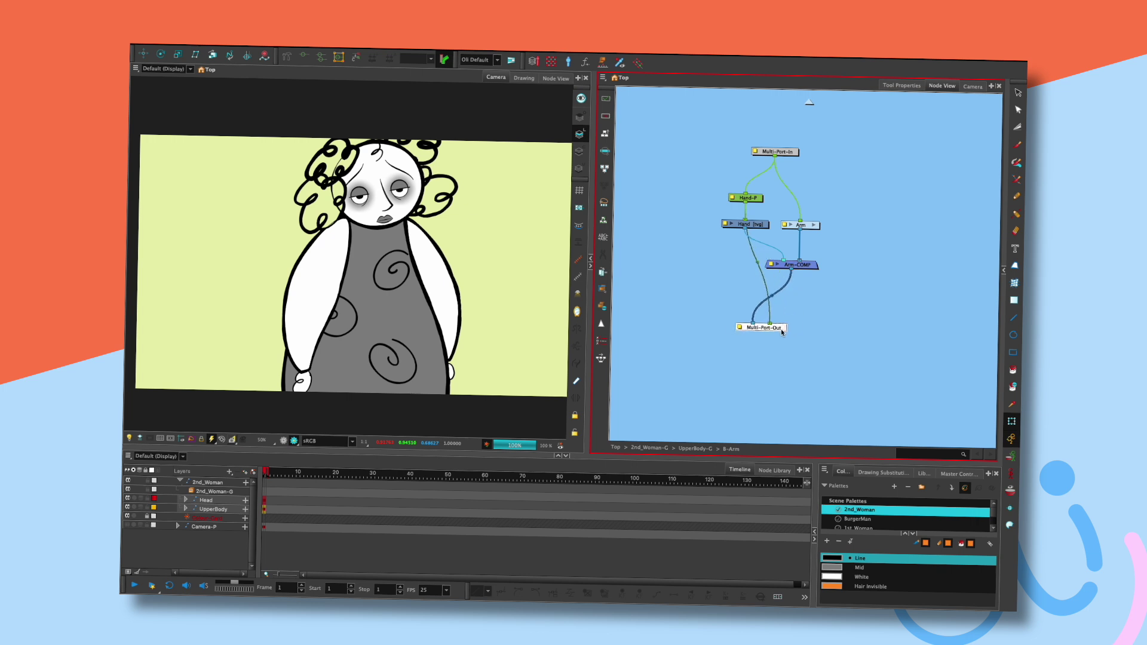
pyautogui.moveTo(758, 262); pyautogui.dragTo(838, 266)
pyautogui.moveTo(785, 329); pyautogui.dragTo(822, 329)
pyautogui.click(842, 258)
pyautogui.click(809, 103)
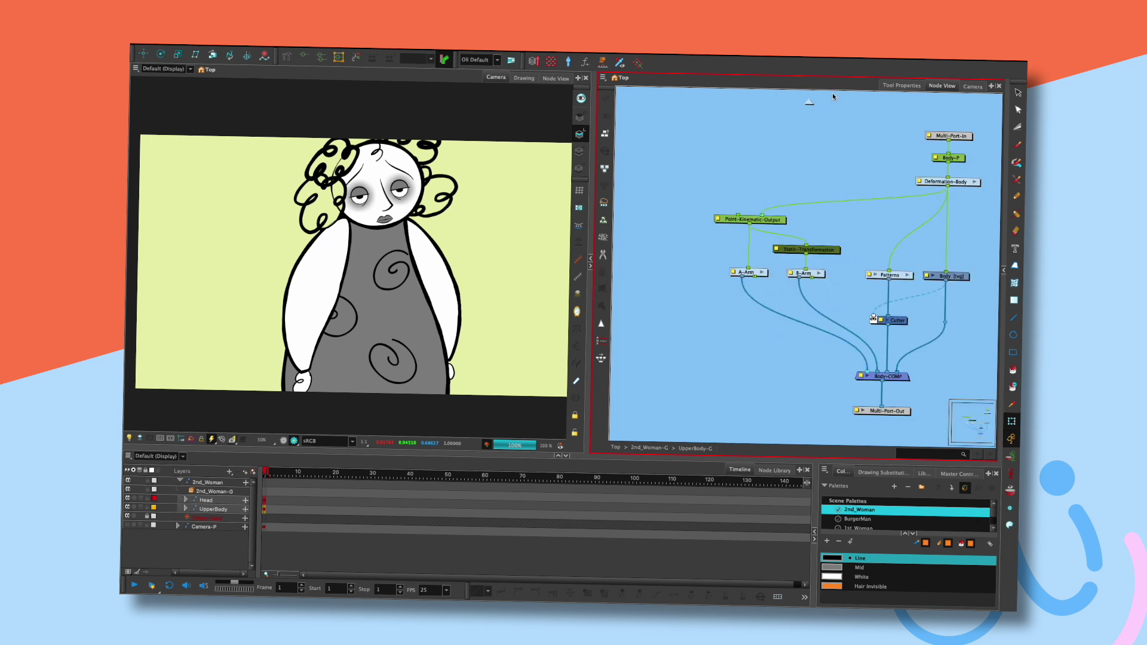
pyautogui.moveTo(656, 168); pyautogui.dragTo(791, 298)
pyautogui.moveTo(714, 169); pyautogui.dragTo(788, 306)
pyautogui.hotkey('ctrl', 'z')
pyautogui.hotkey('ctrl', 'z')
pyautogui.hotkey('ctrl', 'z')
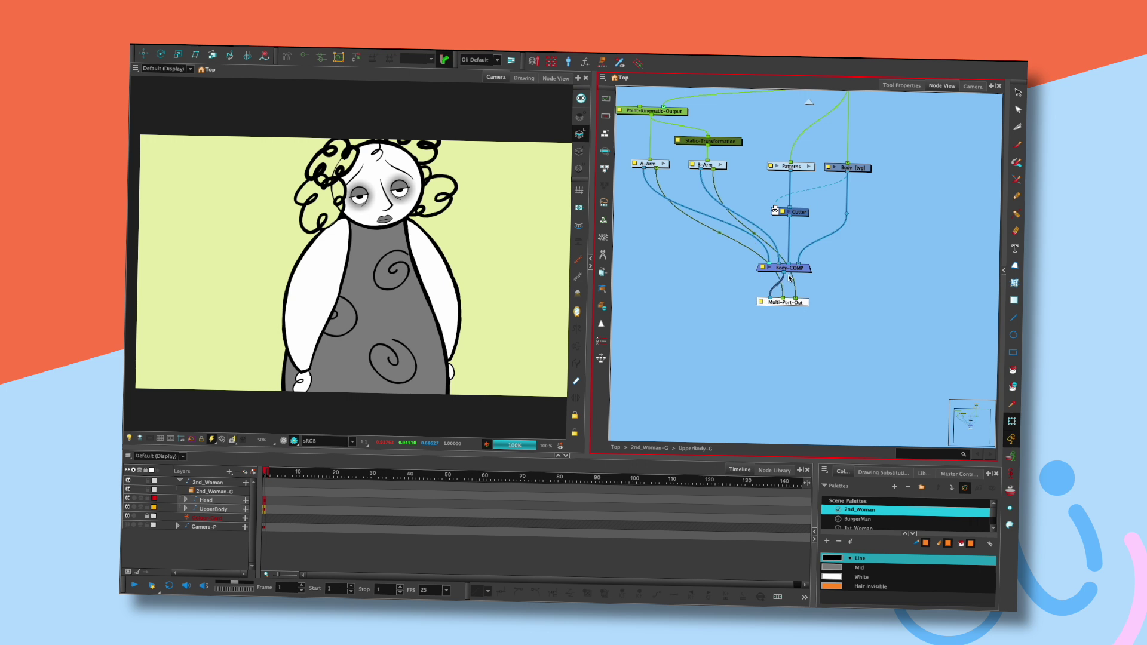
# - Connect the new peg outputs of A-Arm and B-Arm to UpperBody-G's Multi-Port-Out and go up to the 2nd_Woman-G level
pyautogui.moveTo(658, 171); pyautogui.dragTo(787, 302)
pyautogui.moveTo(714, 170); pyautogui.dragTo(779, 360)
pyautogui.click(809, 103)
# - Connect UpperBody-G's two peg outputs to Multi-Port-Out in 2nd_Woman-G and route the cables around Hair_affected with waypoints
pyautogui.moveTo(782, 224); pyautogui.dragTo(786, 367)
pyautogui.moveTo(797, 295); pyautogui.dragTo(824, 293)
pyautogui.moveTo(783, 367); pyautogui.dragTo(783, 365)
pyautogui.hotkey('shift', 'w')
pyautogui.moveTo(792, 287); pyautogui.dragTo(852, 291)
pyautogui.hotkey('shift', 'w')
pyautogui.moveTo(794, 366); pyautogui.dragTo(789, 371)
# - Tidy the 2nd_Woman-G network by spreading out Final-Composite, Hair_affected and Multi-Port-Out, and go up to the scene's top level
pyautogui.click(793, 327)
pyautogui.moveTo(792, 326); pyautogui.dragTo(753, 328)
pyautogui.click(862, 288)
pyautogui.moveTo(791, 263); pyautogui.dragTo(804, 295)
pyautogui.click(845, 290)
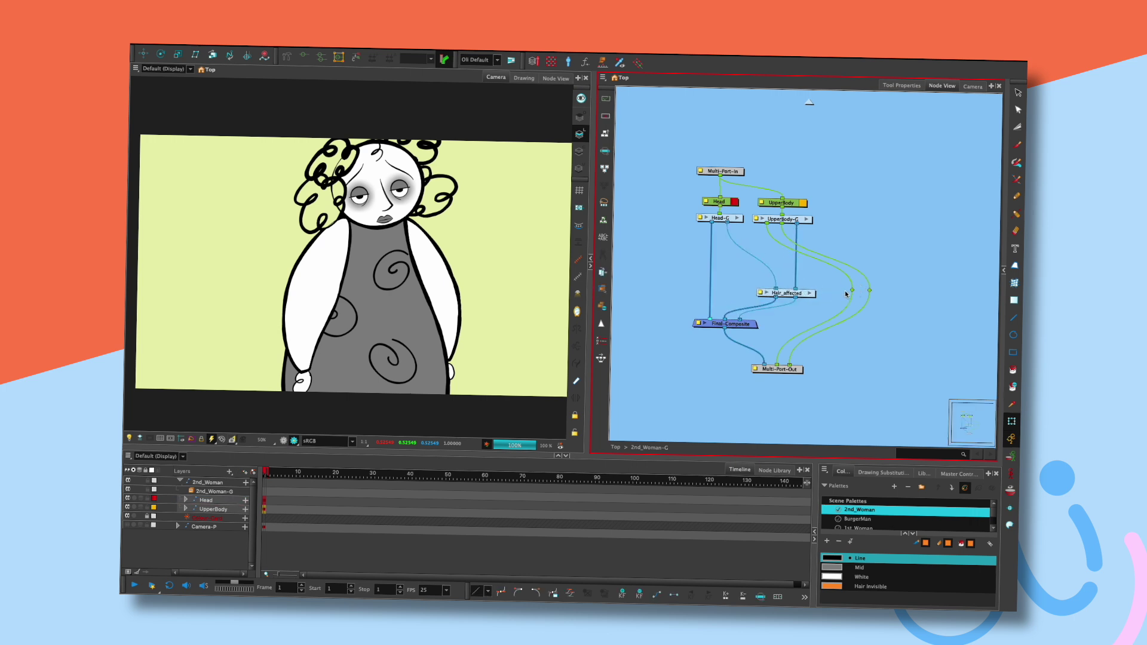
pyautogui.moveTo(798, 371); pyautogui.dragTo(870, 369)
pyautogui.click(834, 368)
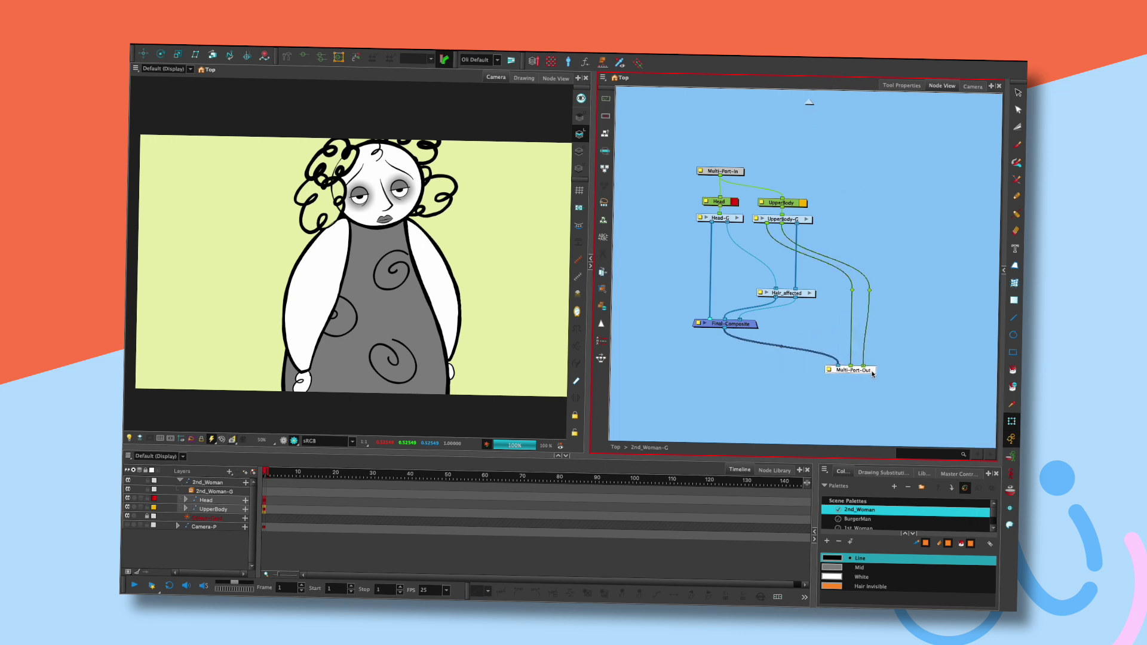
pyautogui.click(809, 103)
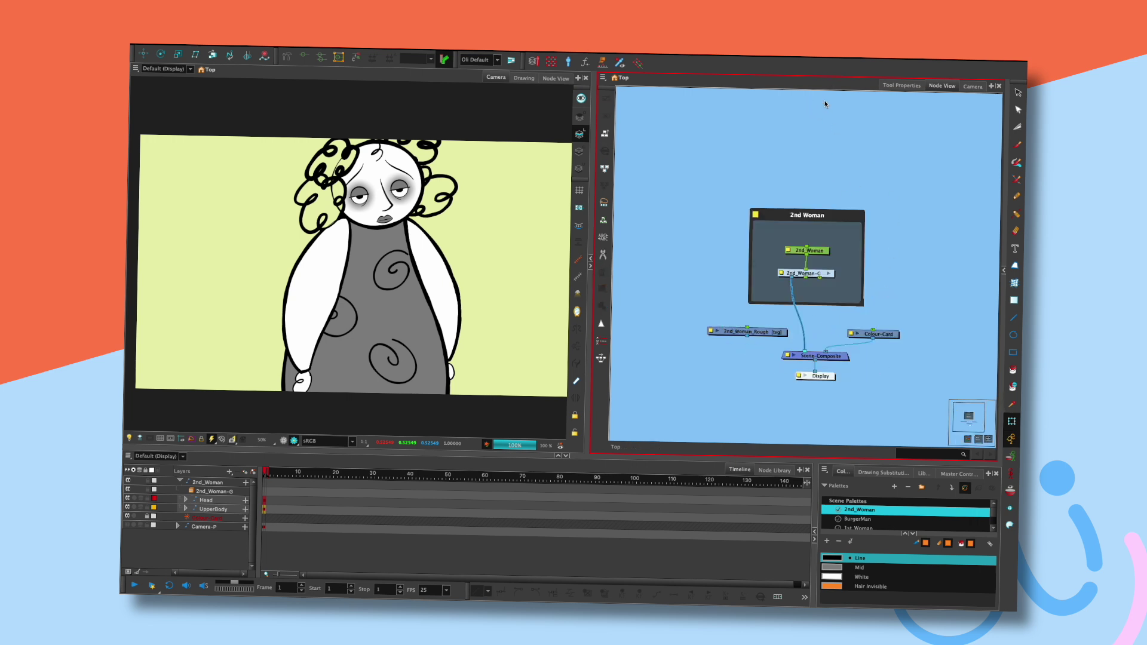
# - Align Scene-Composite and Display beneath the 2nd_Woman-G output and move the 2nd_Woman_Rough drawing into the 2nd Woman backdrop
pyautogui.moveTo(807, 279); pyautogui.dragTo(831, 312)
pyautogui.moveTo(838, 356); pyautogui.dragTo(823, 357)
pyautogui.moveTo(831, 377); pyautogui.dragTo(819, 385)
pyautogui.moveTo(774, 329); pyautogui.dragTo(833, 289)
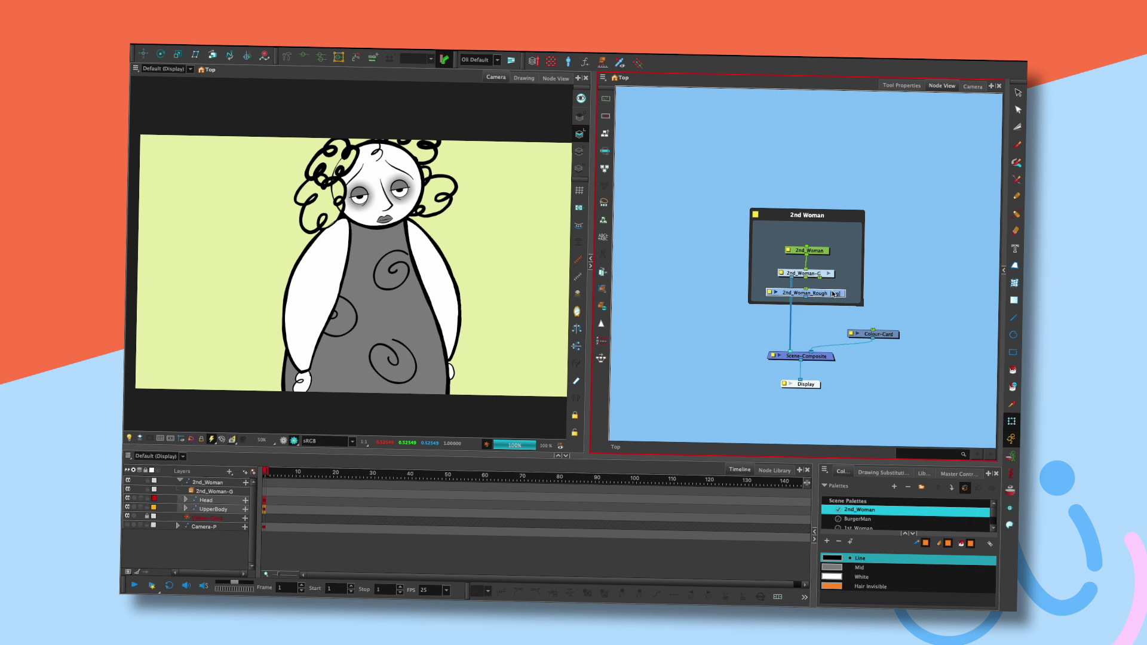
# - Switch the camera view from render to OpenGL display and view the whole character
pyautogui.click(518, 366)
pyautogui.click(284, 441)
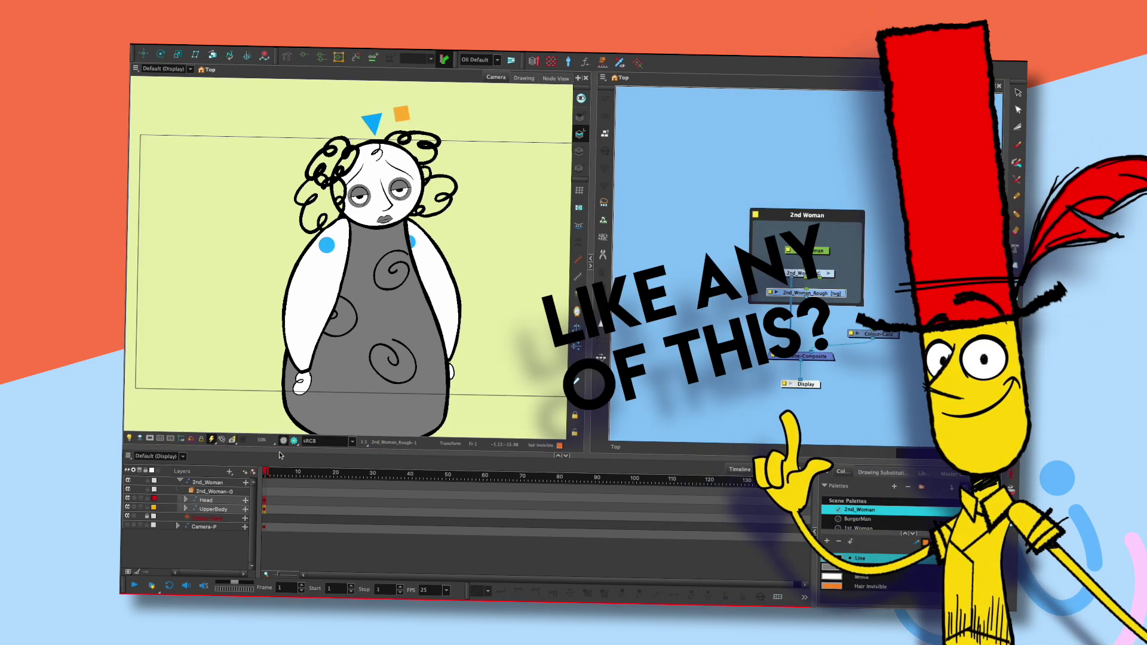
pyautogui.scroll(-2, 495, 243)
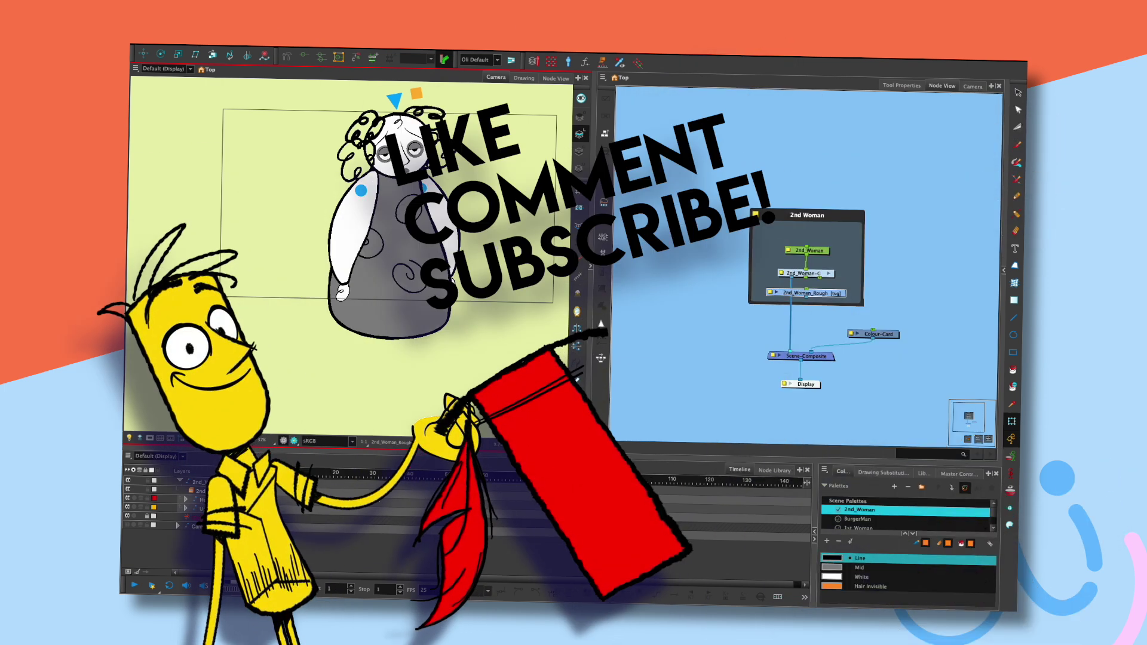
# - Disconnect 2nd_Woman-G from Scene-Composite and place the 2nd Woman backdrop beside the BurgerMan backdrop
pyautogui.click(790, 329)
pyautogui.press('Delete')
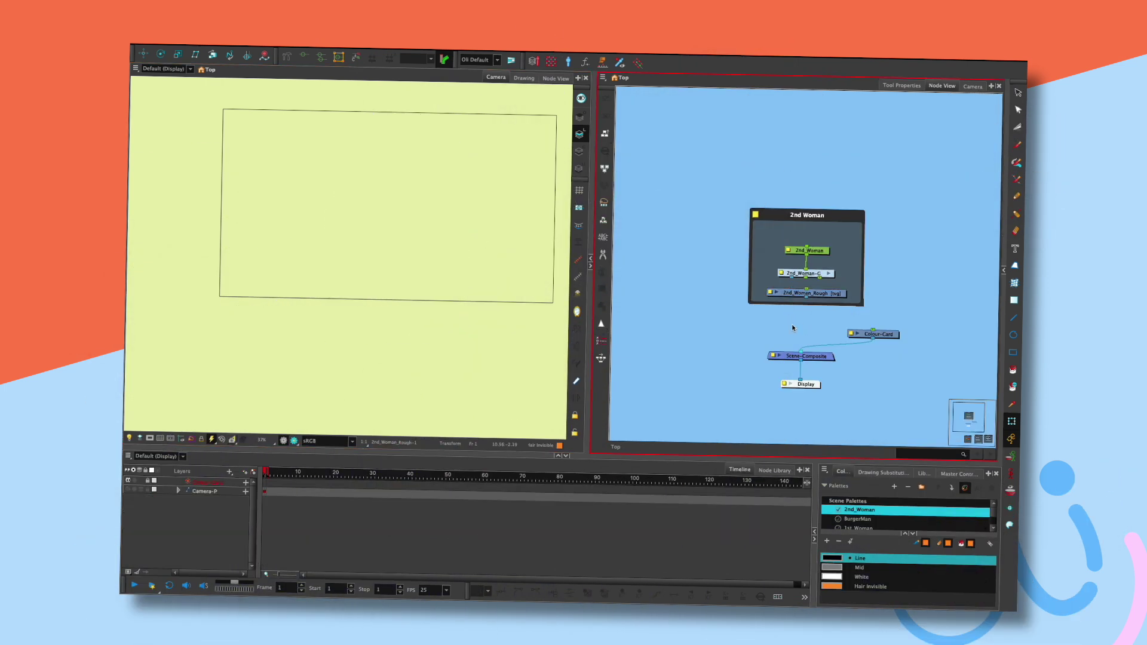
pyautogui.moveTo(839, 319); pyautogui.dragTo(802, 263)
pyautogui.moveTo(804, 164); pyautogui.dragTo(863, 353)
pyautogui.moveTo(893, 325); pyautogui.dragTo(957, 213)
pyautogui.moveTo(951, 214); pyautogui.dragTo(941, 240)
pyautogui.click(939, 206)
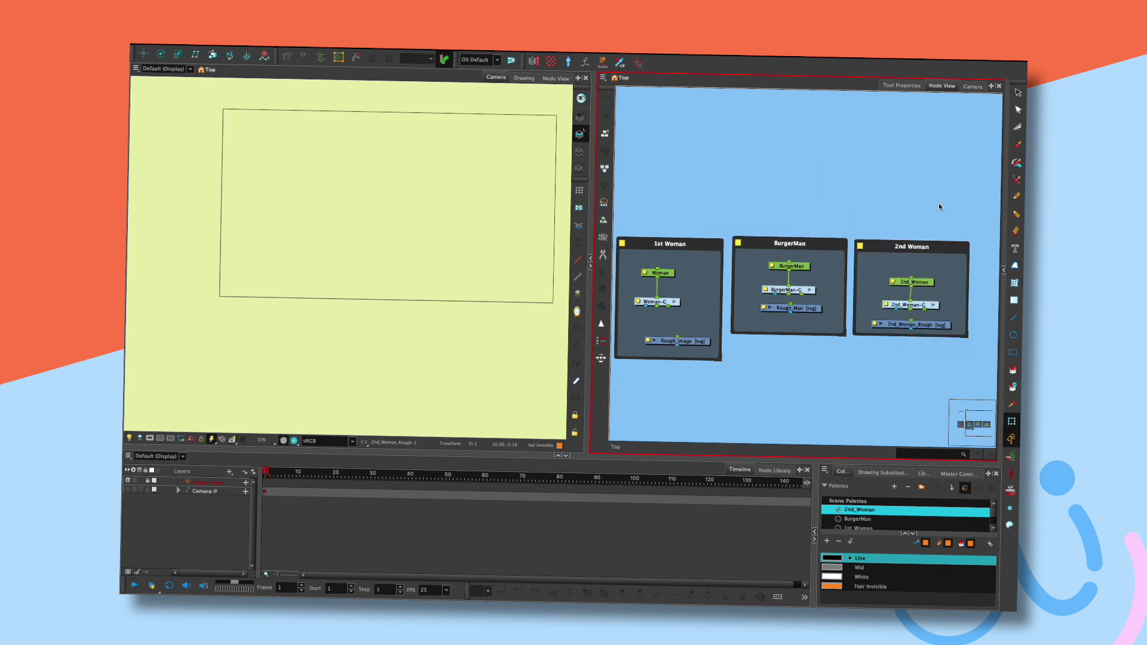